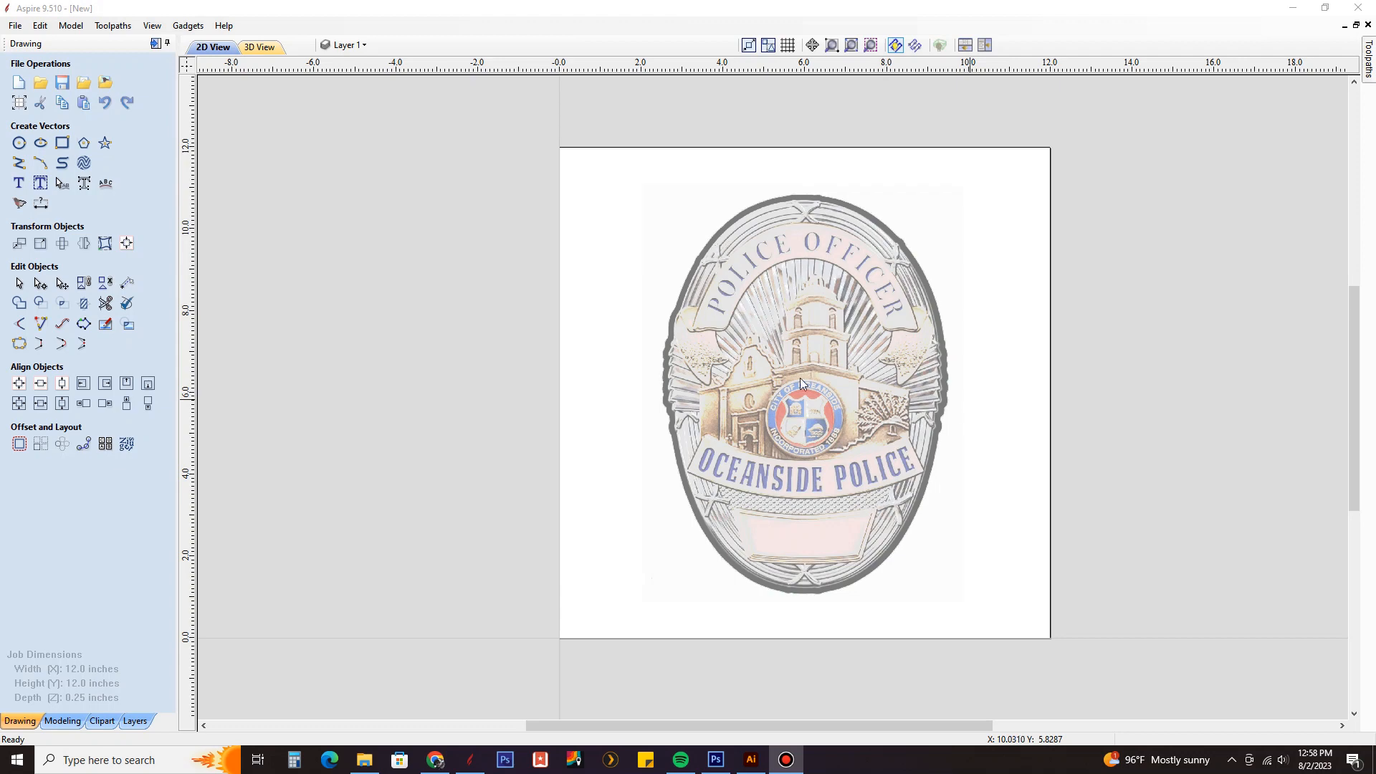
scroll(795, 359, "up", 1)
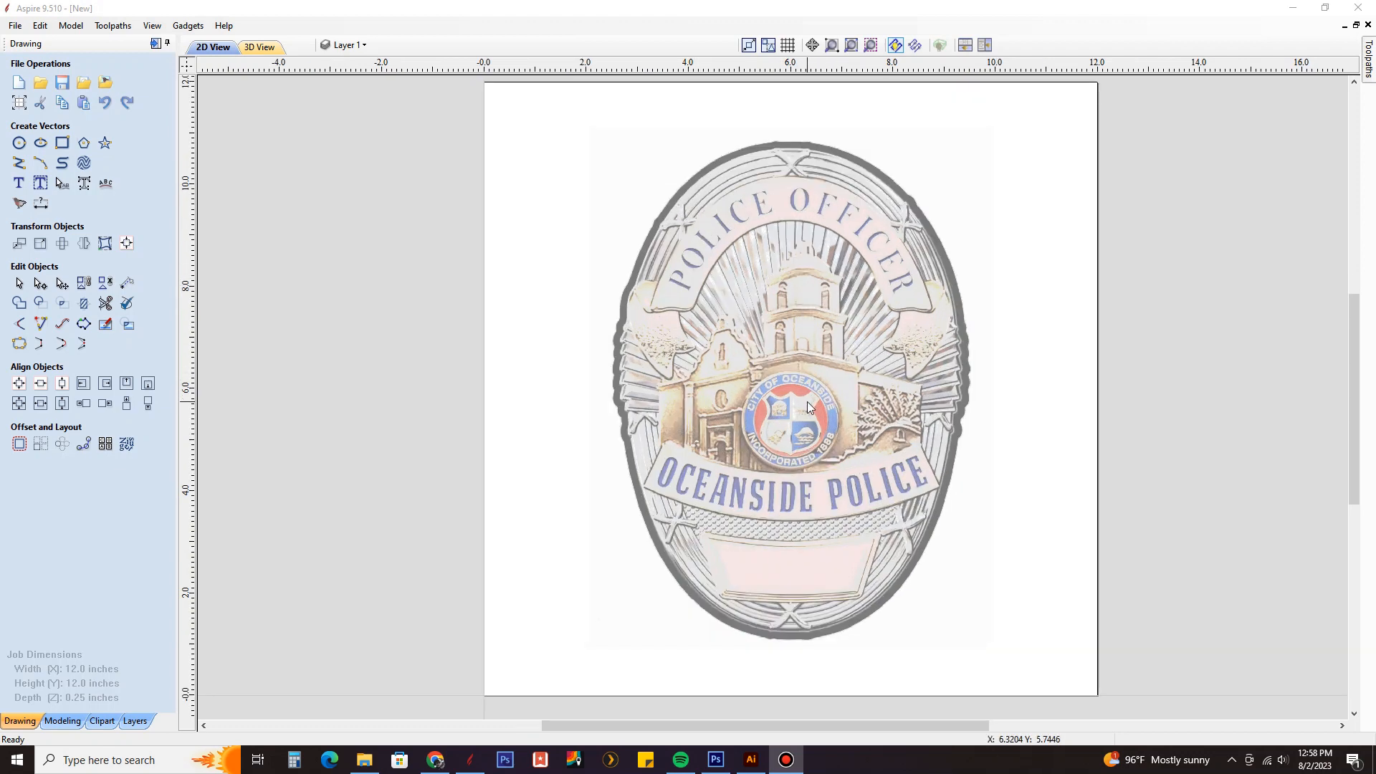
scroll(807, 401, "up", 1)
scroll(786, 339, "down", 1)
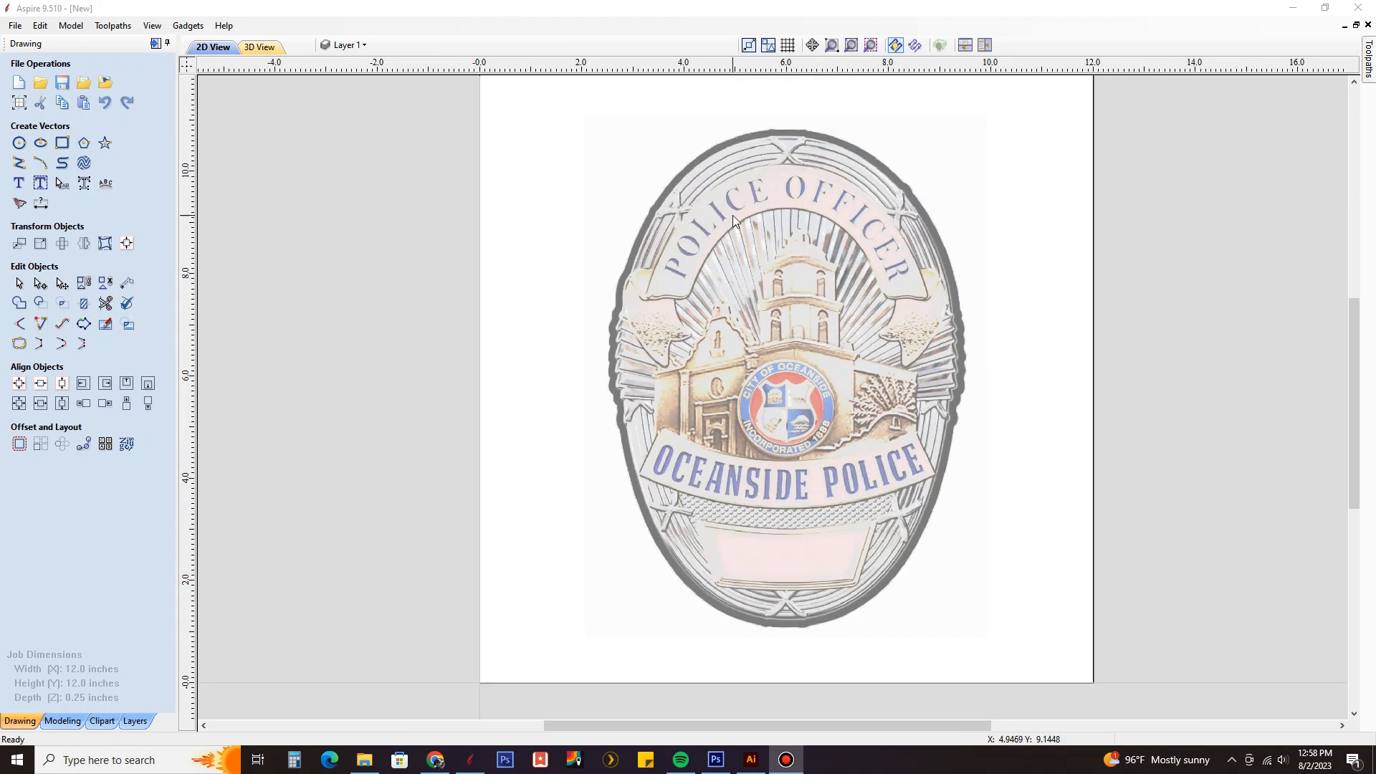
left_click(759, 311)
left_click(526, 317)
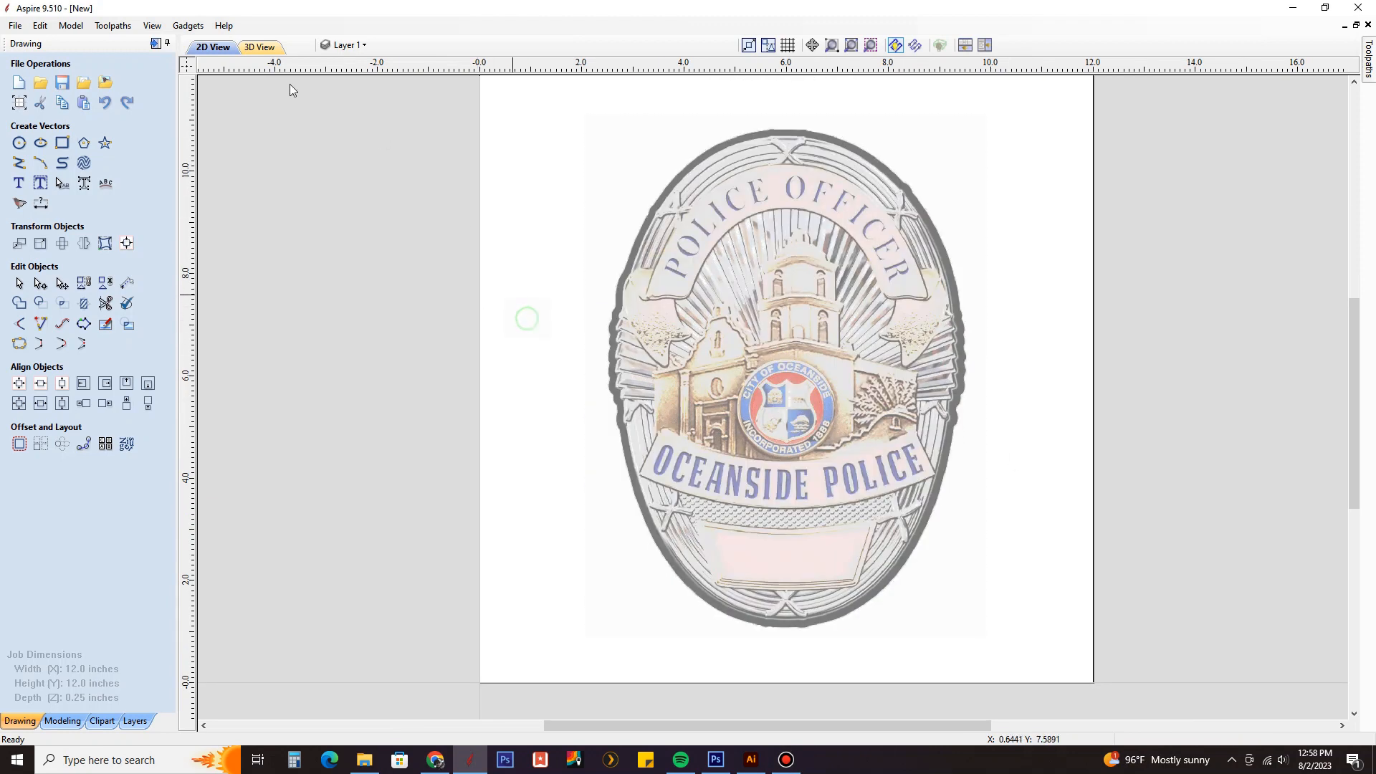
left_click(16, 25)
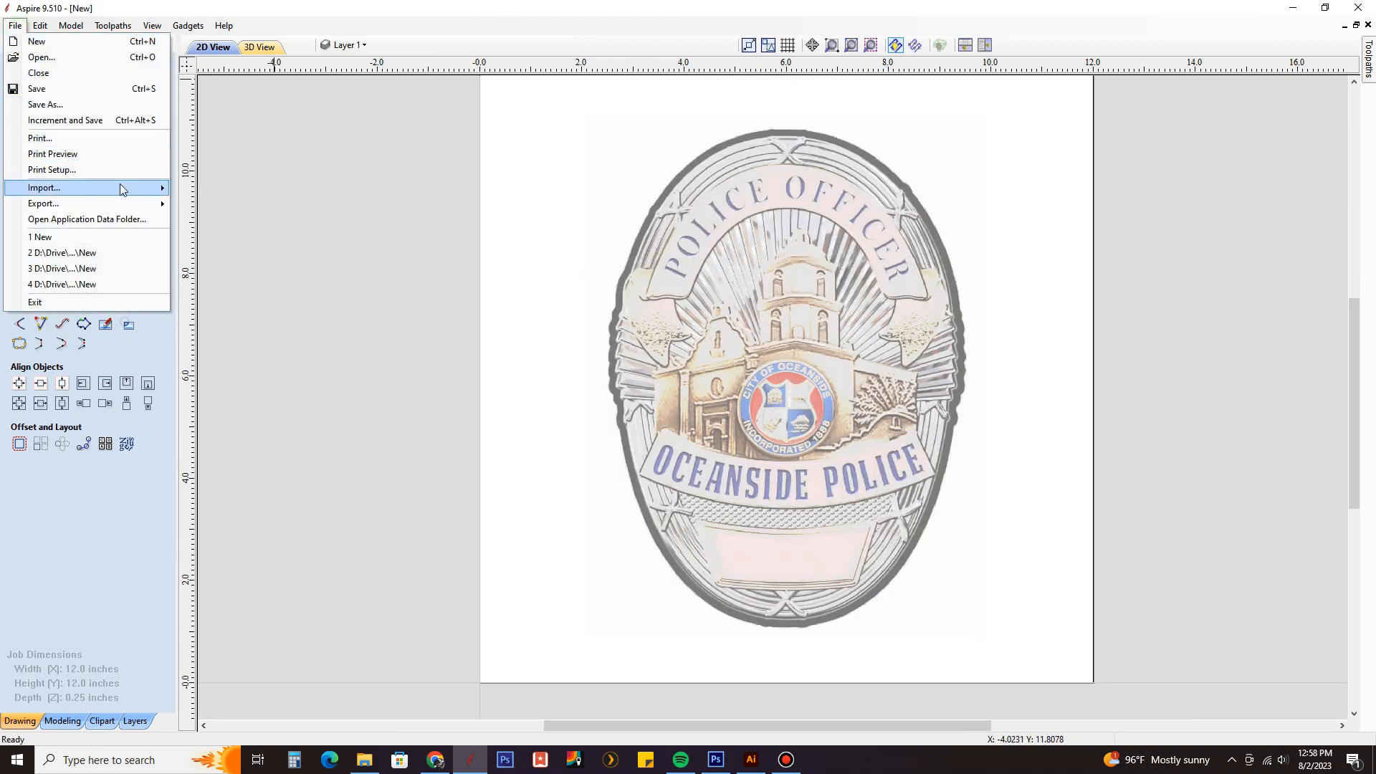
mouse_move(122, 188)
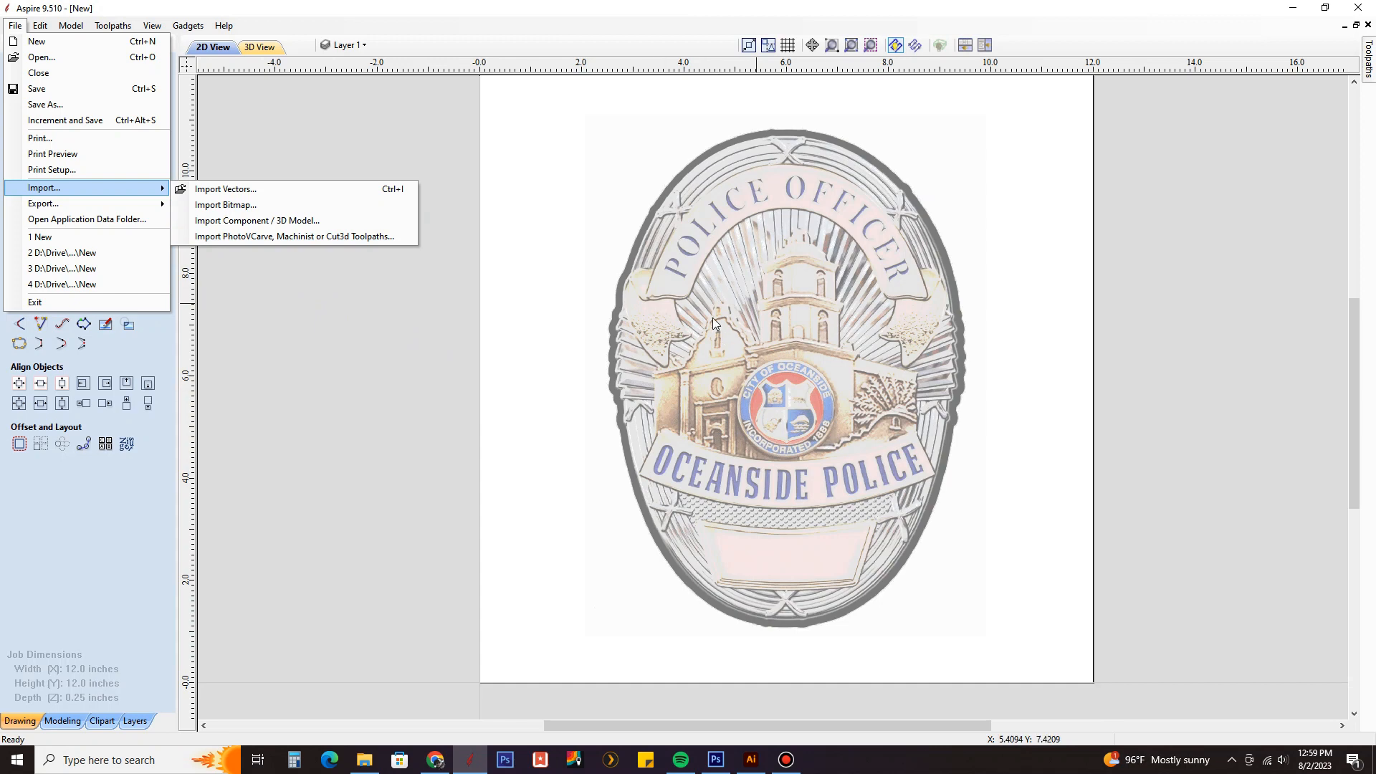
left_click(816, 378)
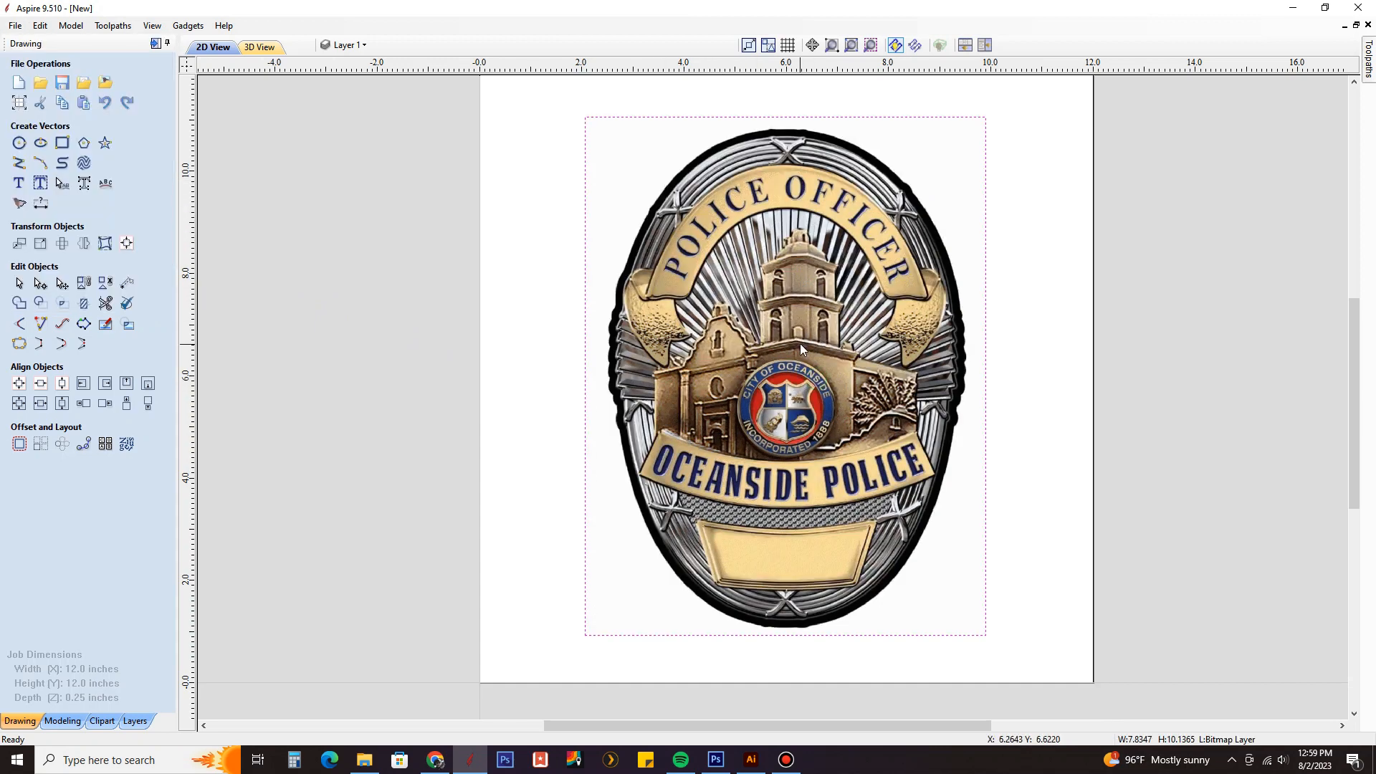
scroll(797, 152, "up", 2)
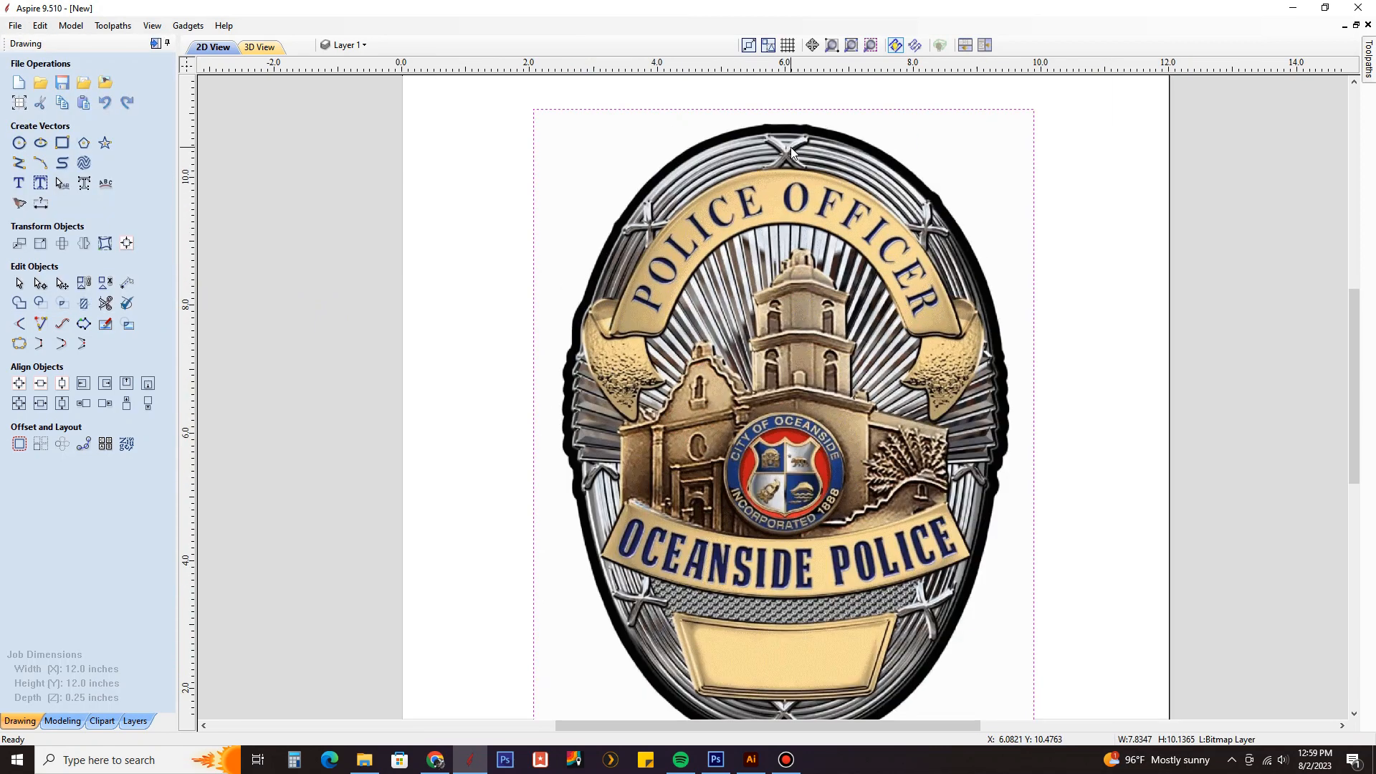
scroll(736, 419, "down", 2)
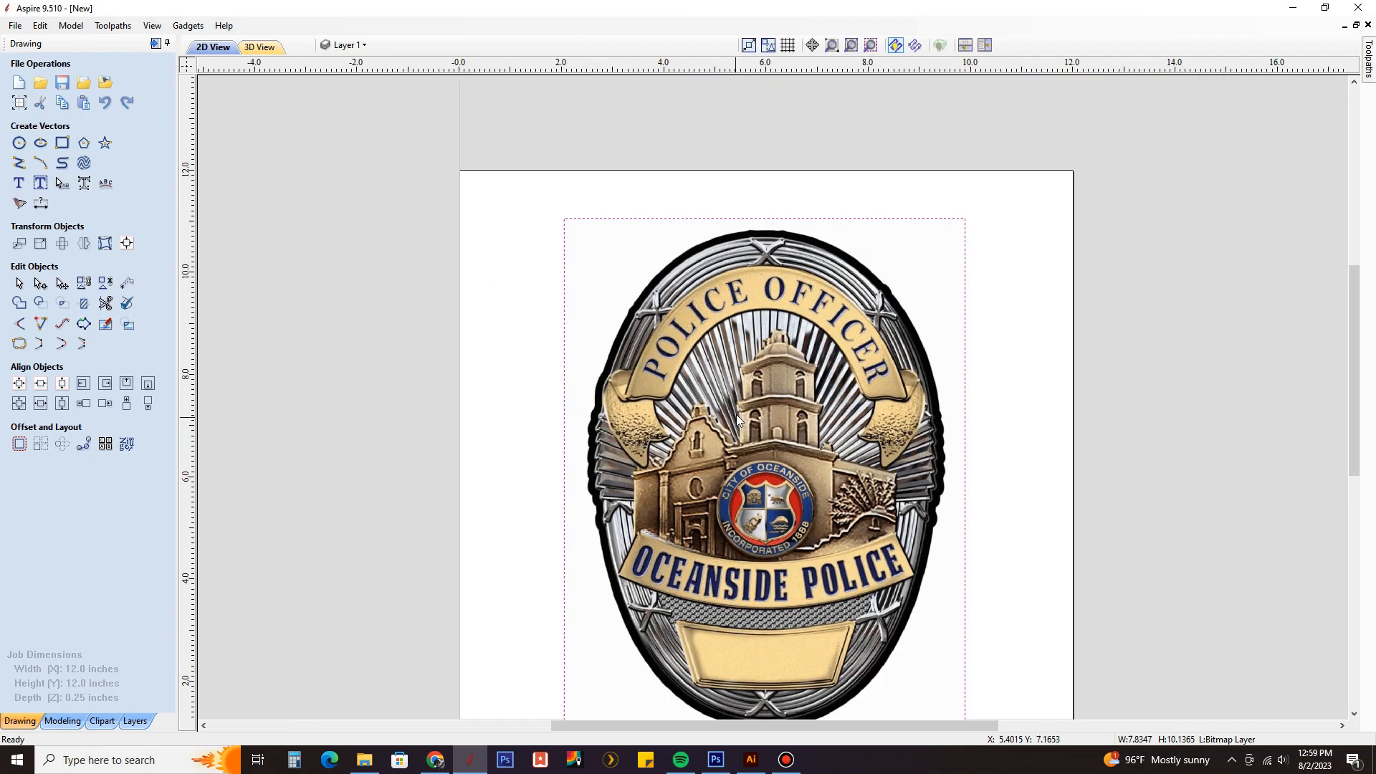
middle_click_drag(777, 337, 789, 258)
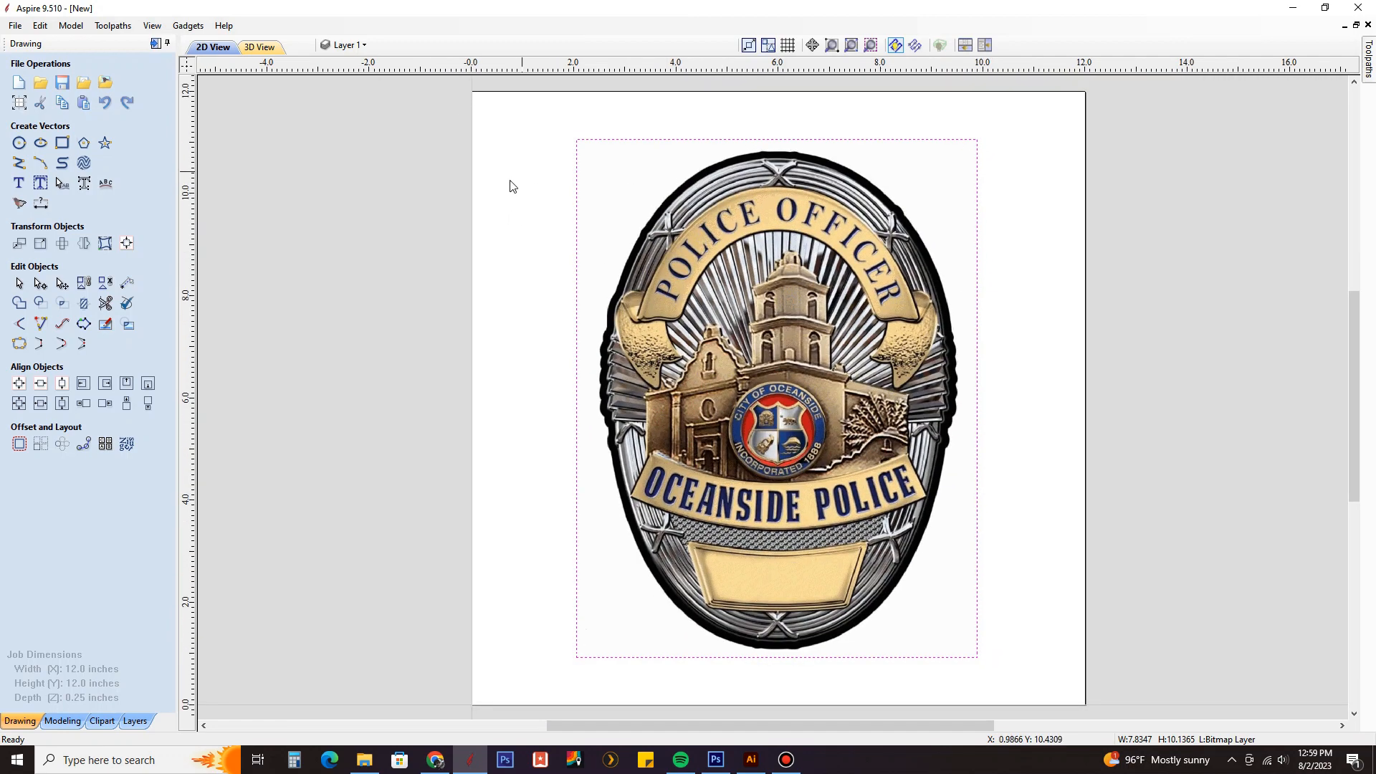
left_click(514, 200)
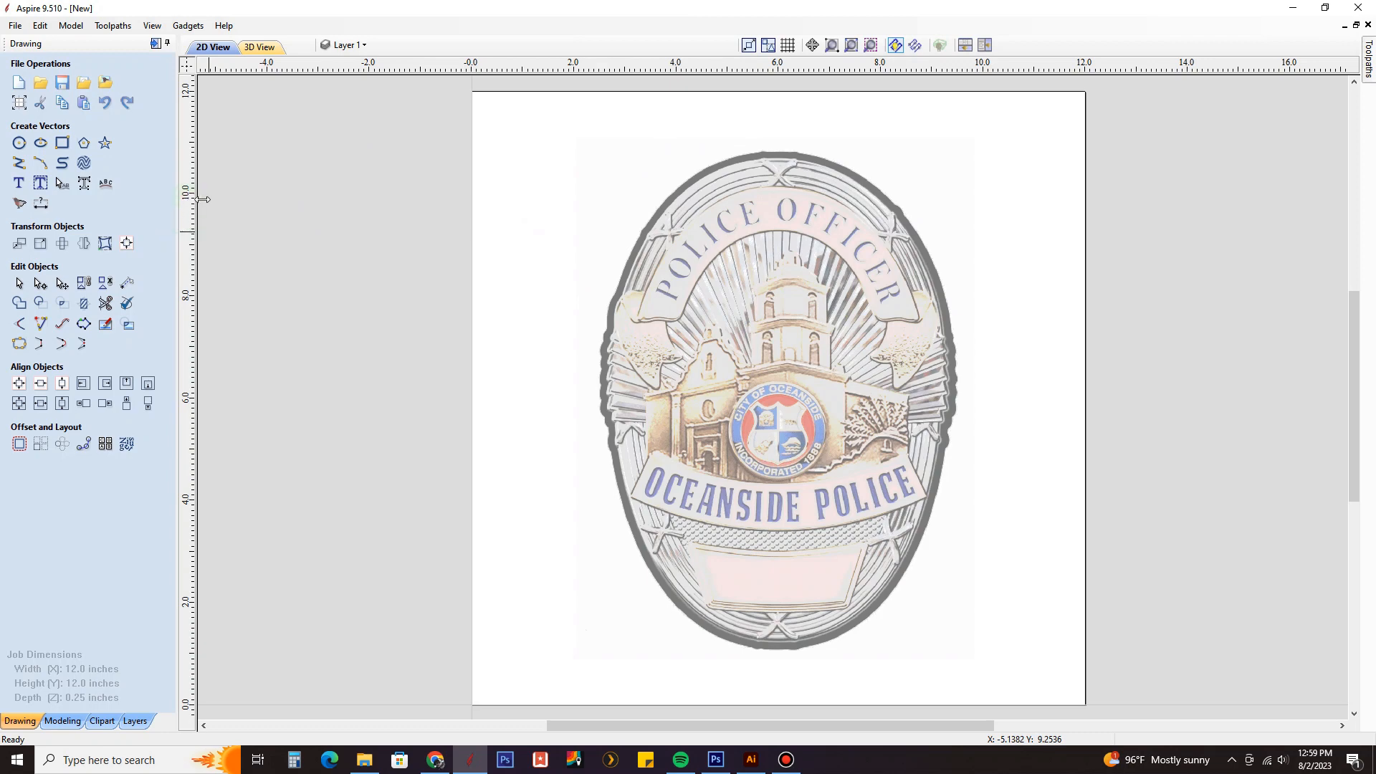
Place a vertical guide line at X 6.0 through the badge's centre and check the crossed bands at both ends against it.
left_click_drag(204, 199, 778, 139)
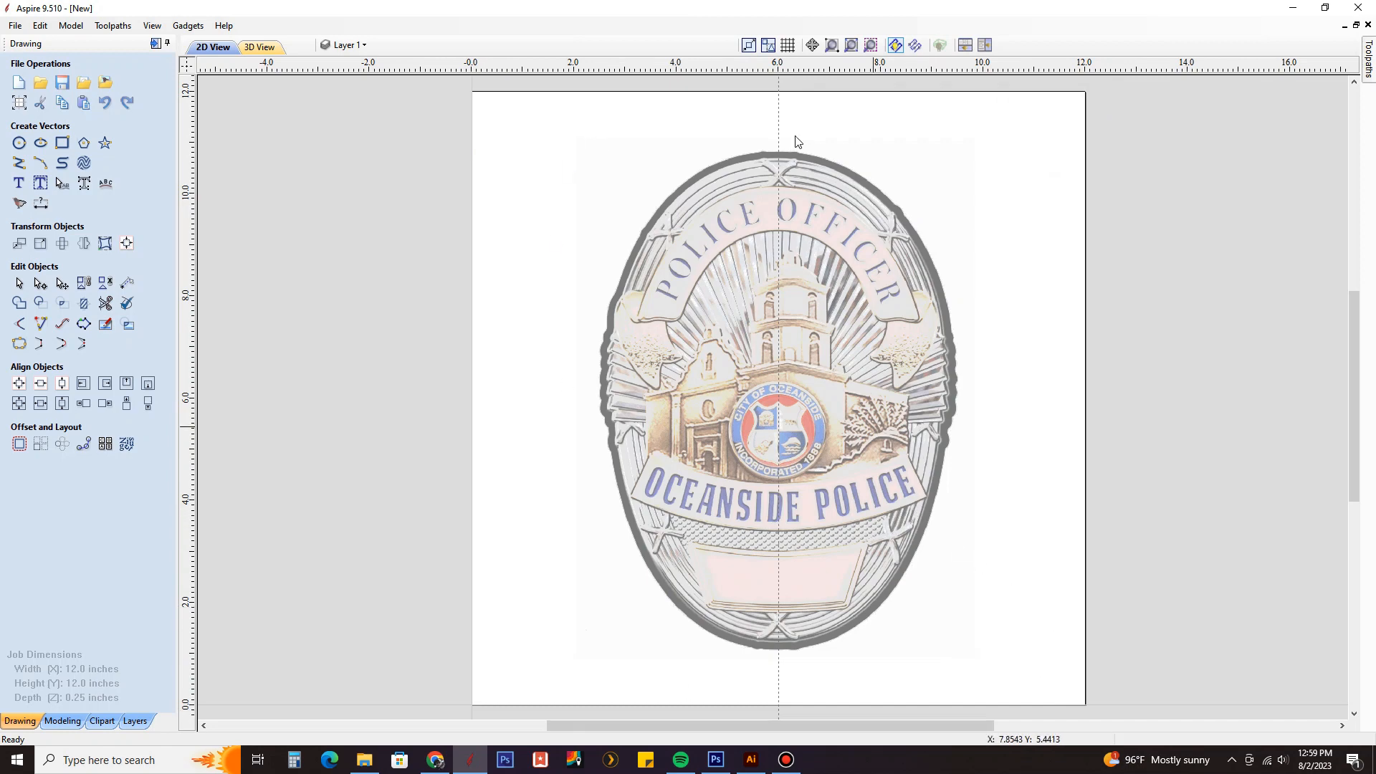
left_click(965, 197)
left_click(876, 304)
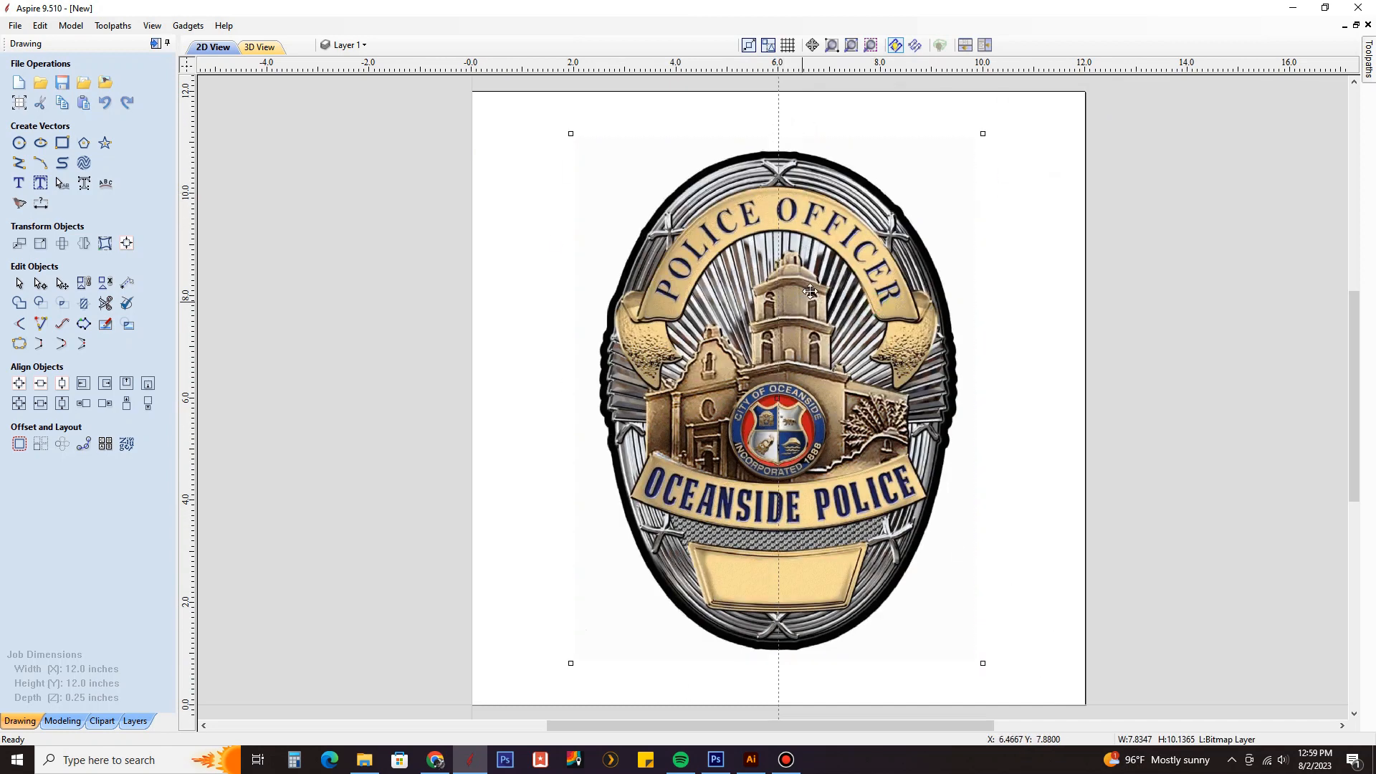
scroll(784, 243, "up", 3)
scroll(806, 178, "down", 1)
scroll(802, 272, "up", 3)
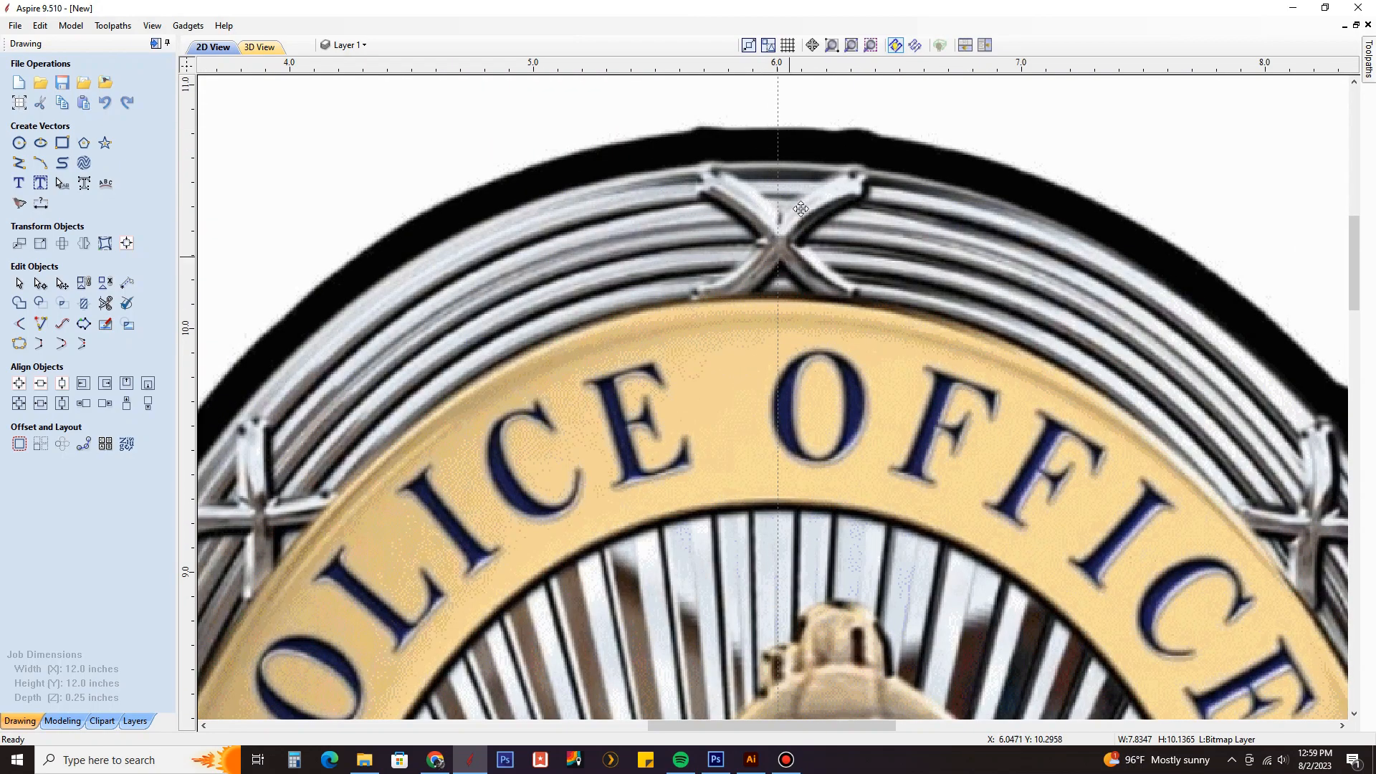
scroll(791, 190, "down", 4)
scroll(795, 654, "up", 4)
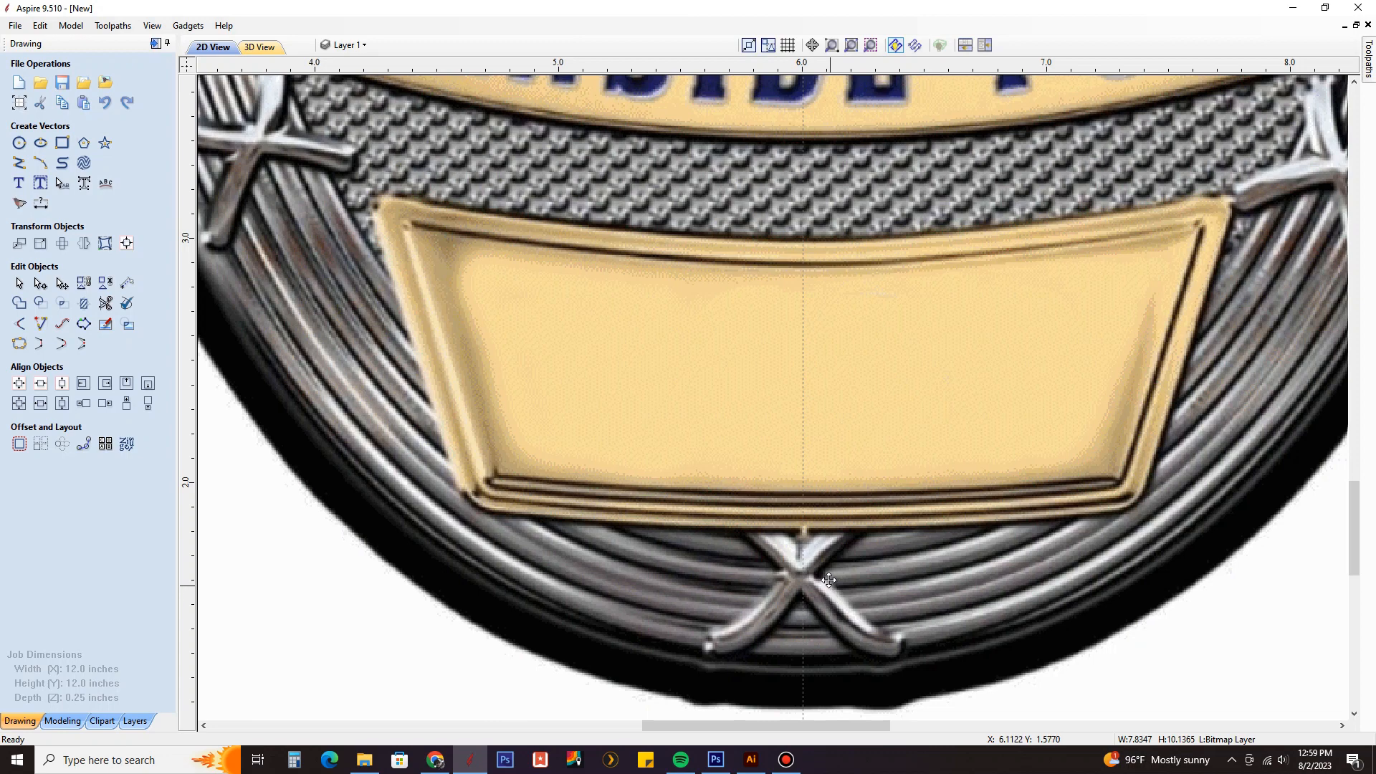
scroll(829, 579, "down", 3)
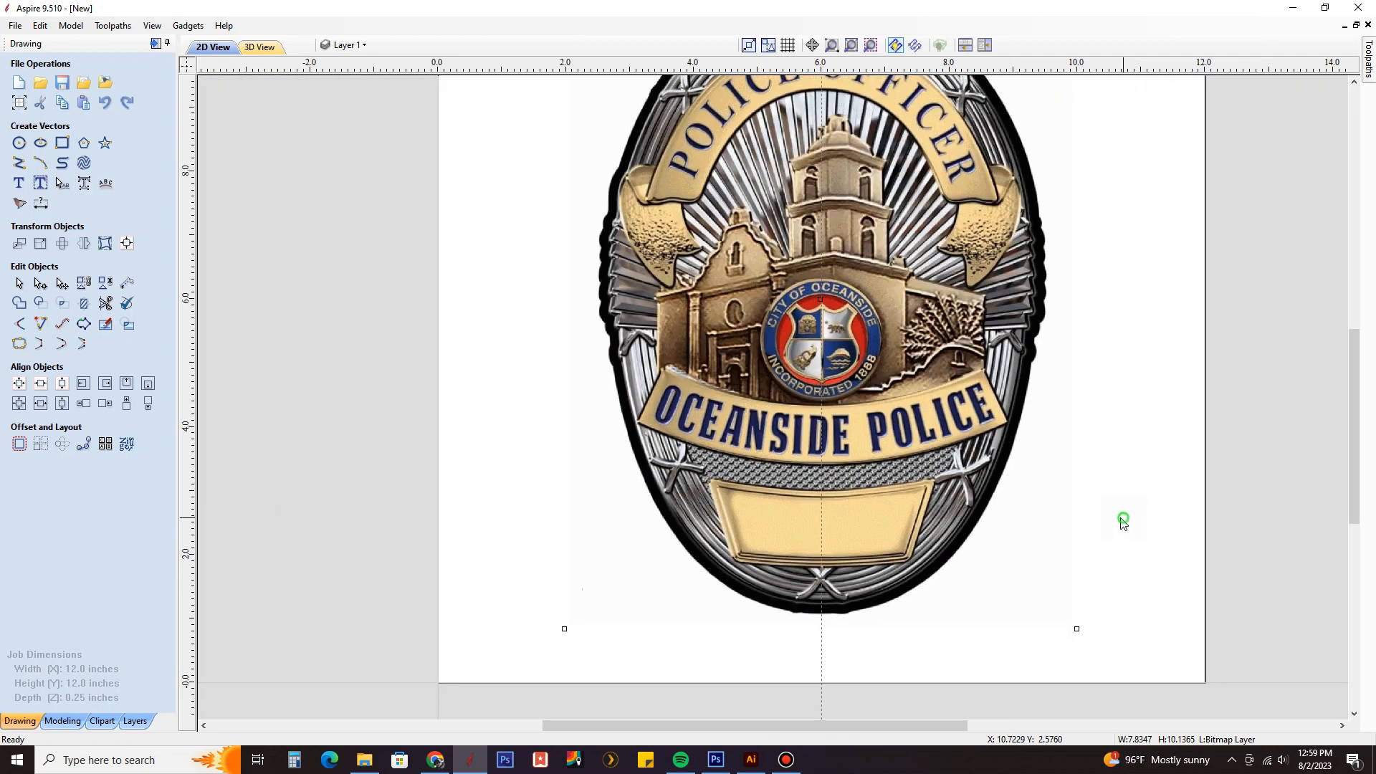
scroll(947, 486, "down", 1)
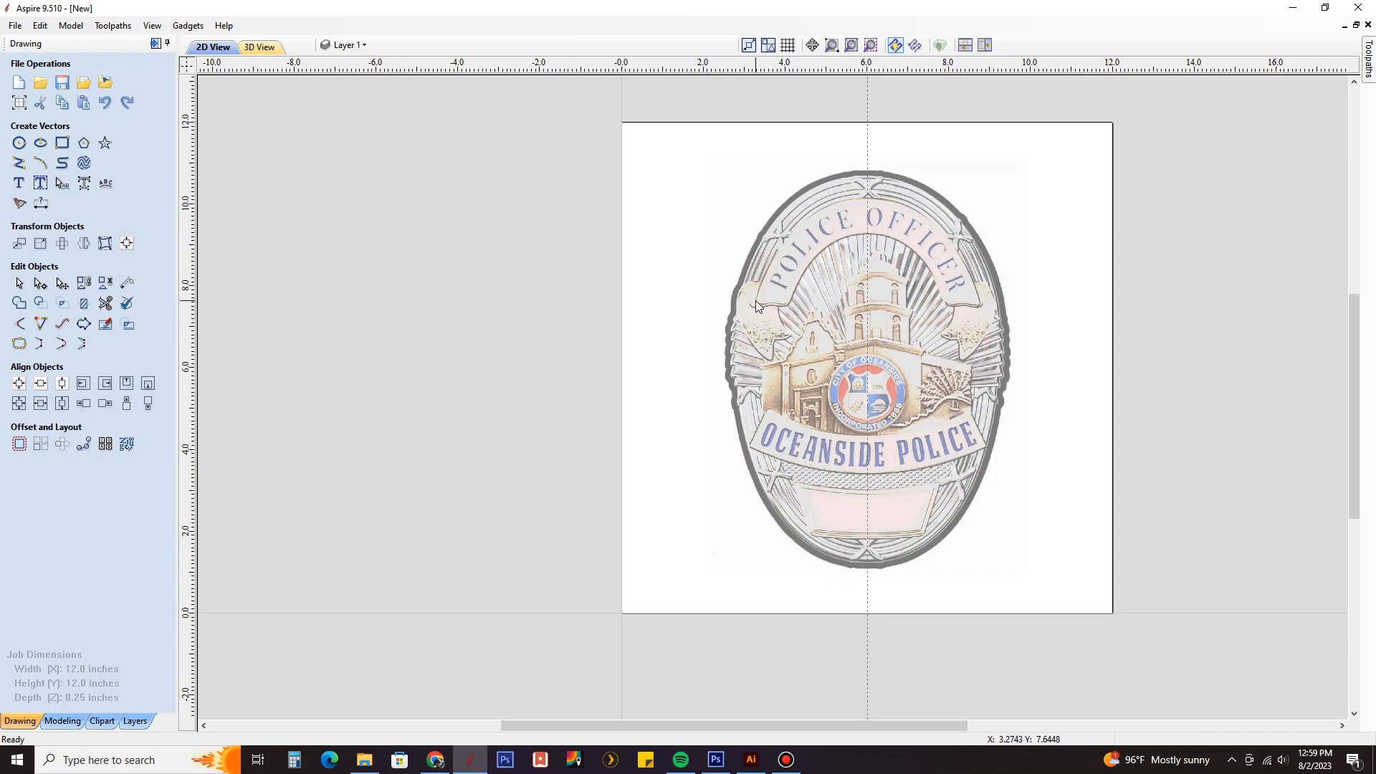
Compare the ribbon ends on both sides of the badge and remove the vertical guide line.
scroll(755, 300, "up", 2)
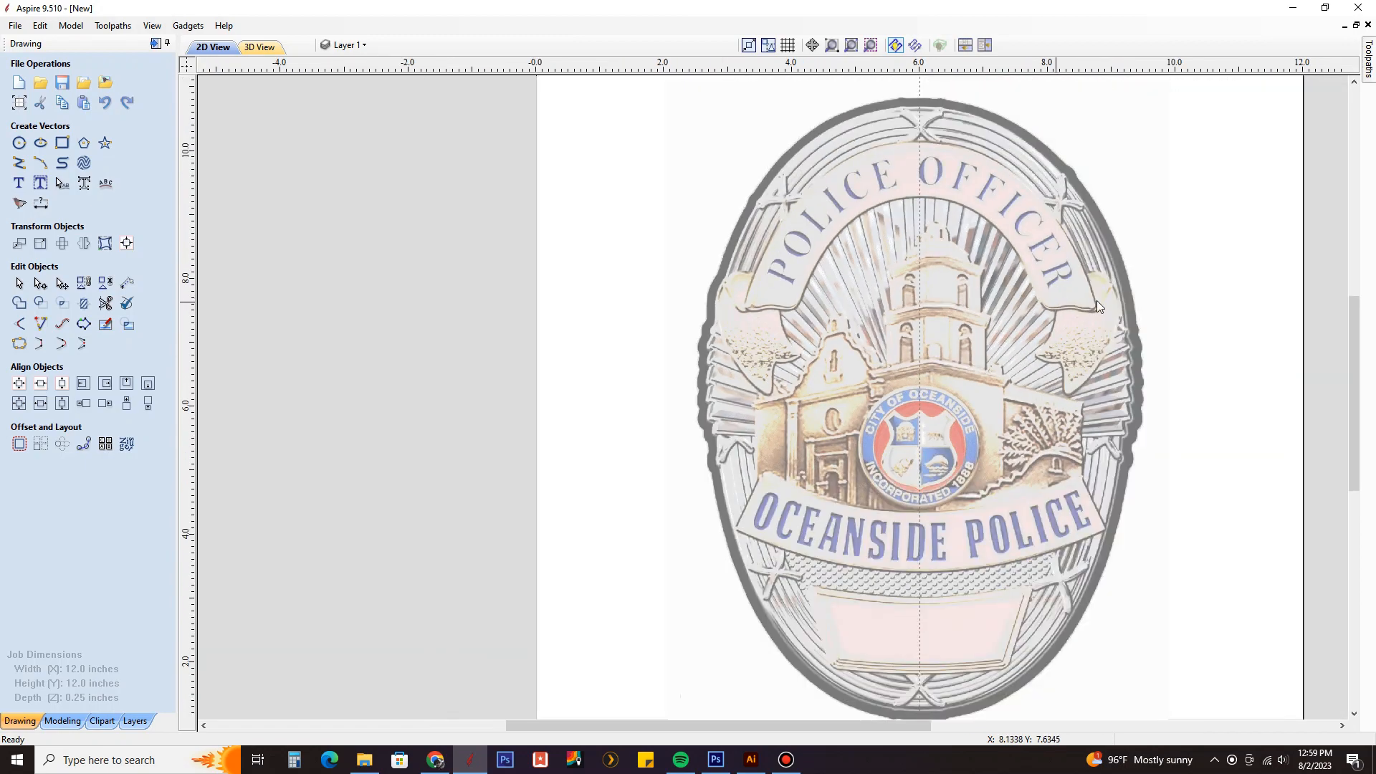
scroll(1082, 310, "up", 3)
scroll(1082, 310, "down", 2)
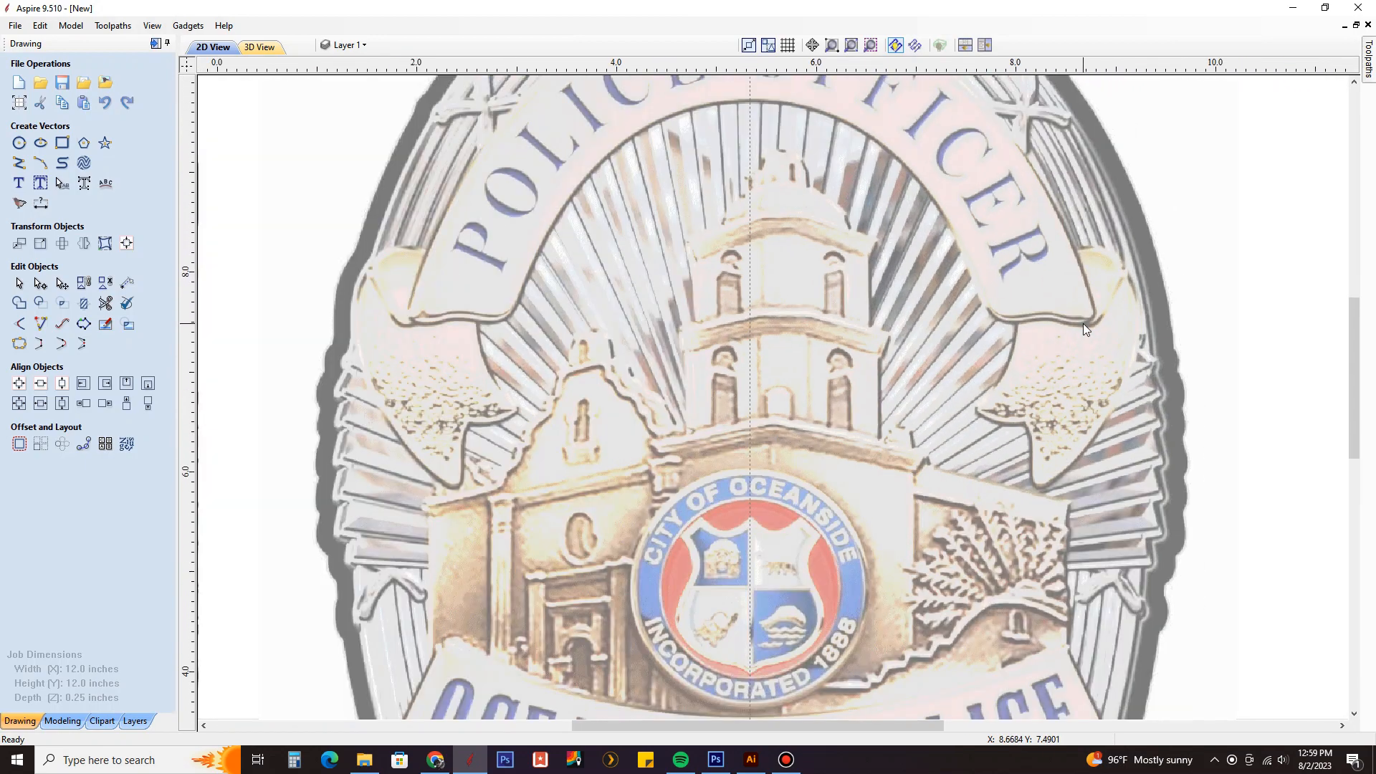
scroll(930, 304, "down", 2)
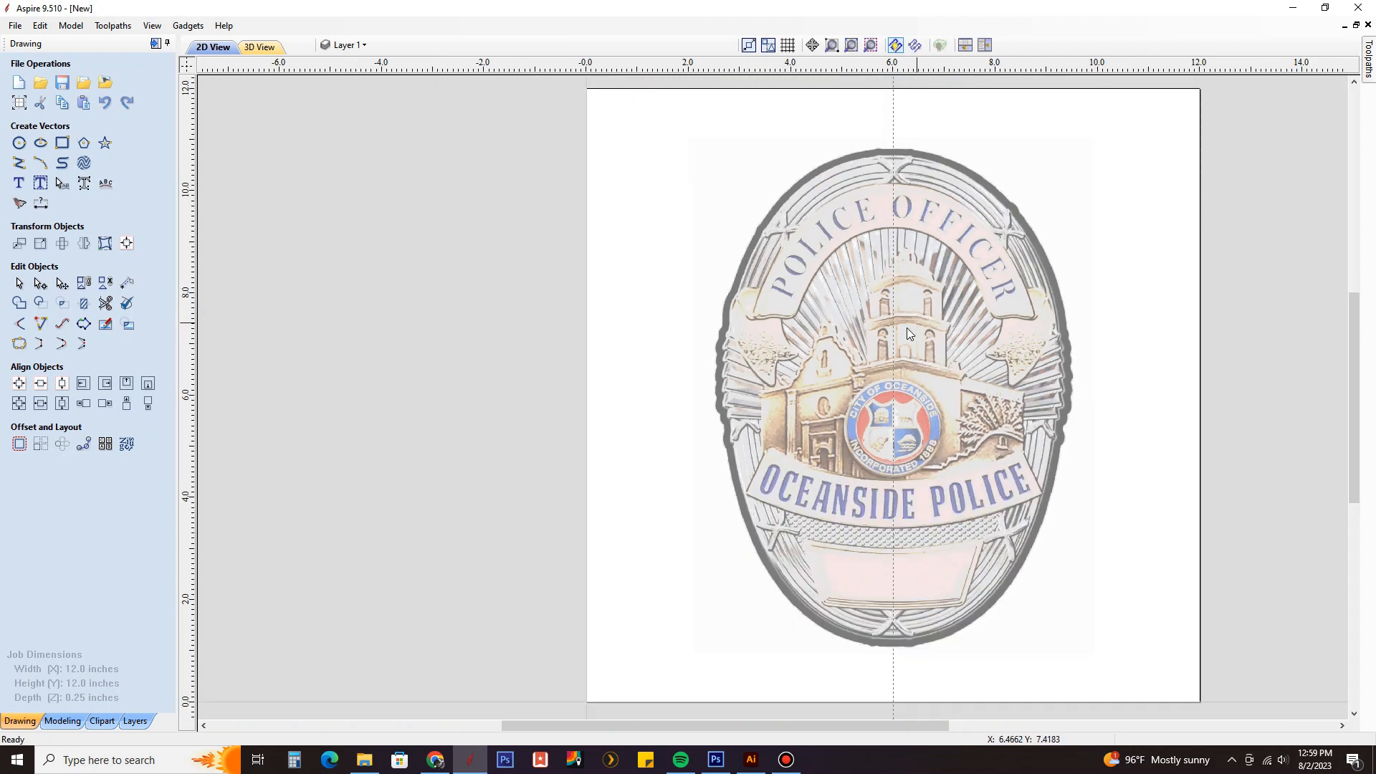
left_click_drag(895, 332, 160, 313)
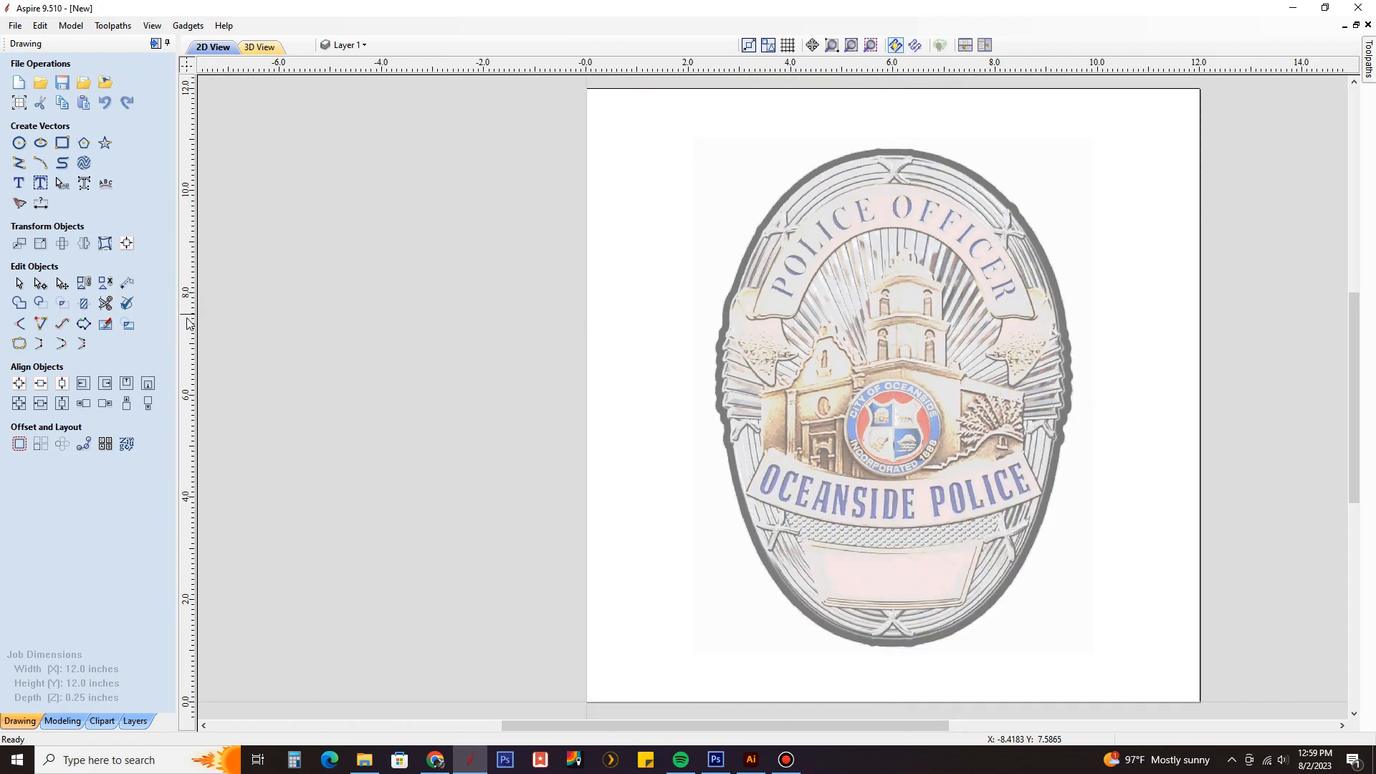
middle_click_drag(856, 395, 805, 396)
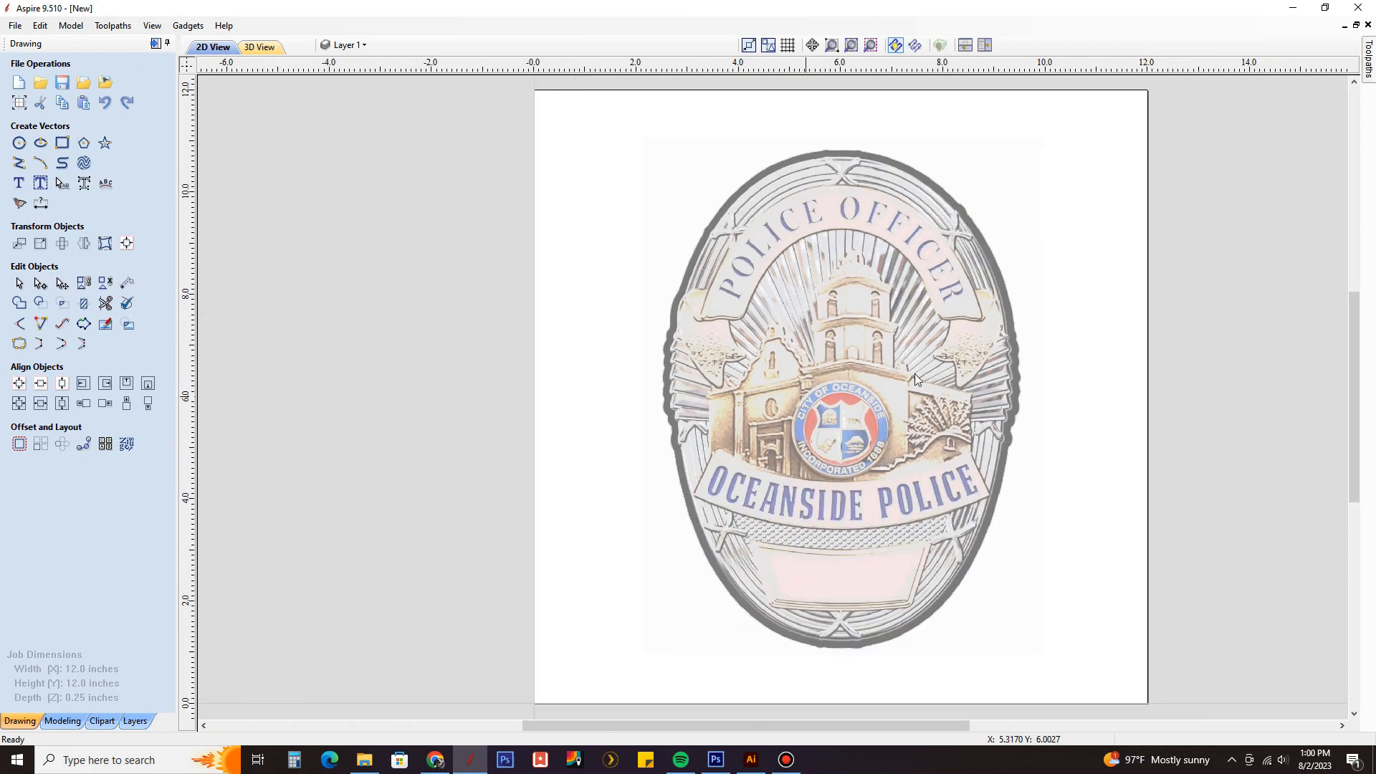
Set the badge bitmap's fading when not selected to 70%.
scroll(841, 371, "up", 2)
left_click(841, 371)
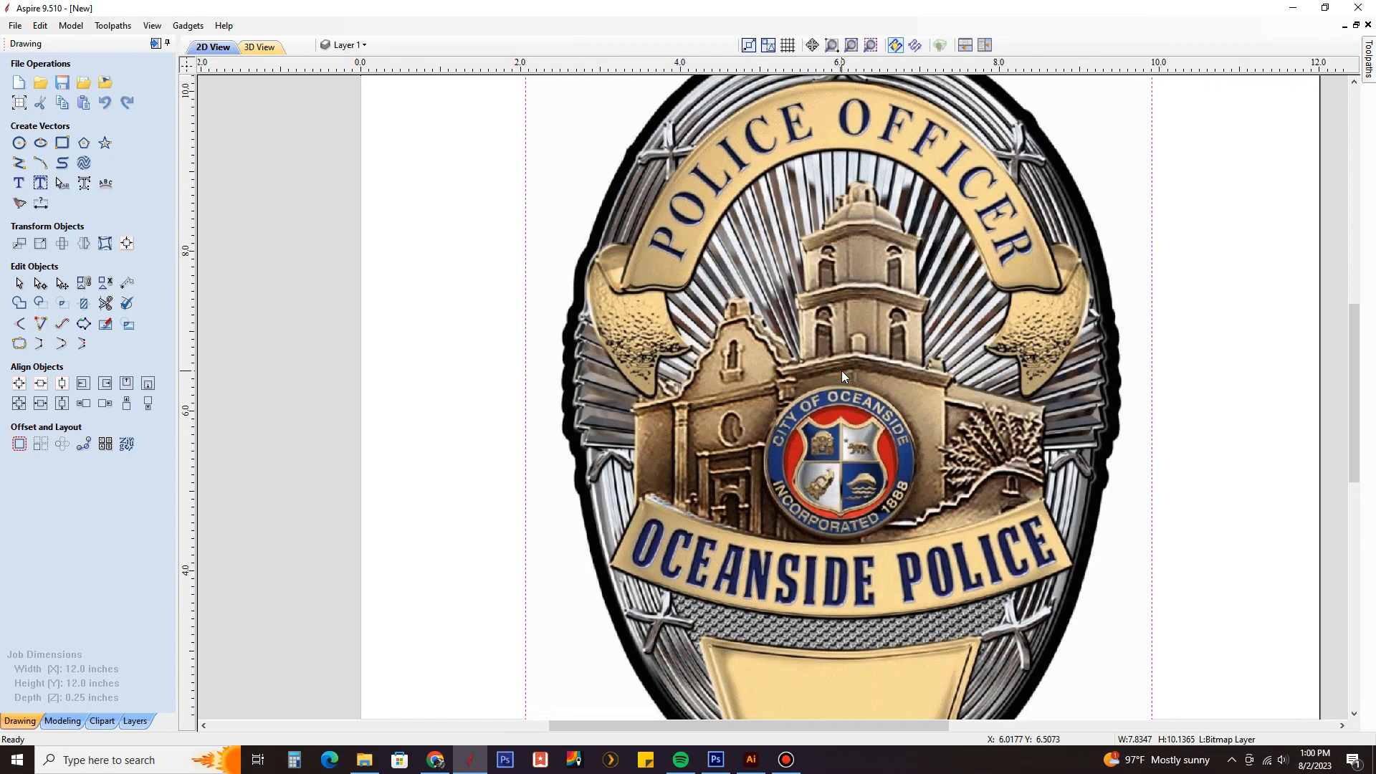
scroll(841, 371, "down", 2)
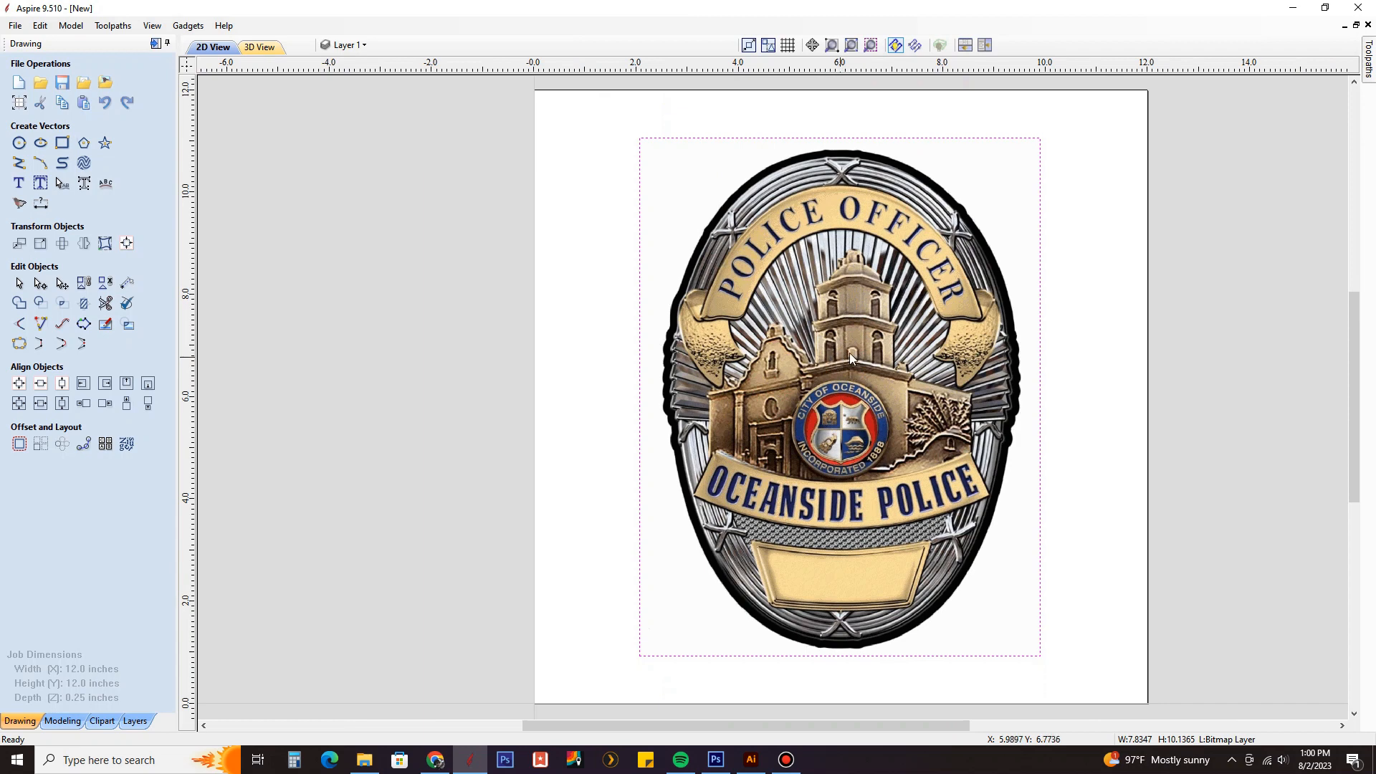
right_click(831, 356)
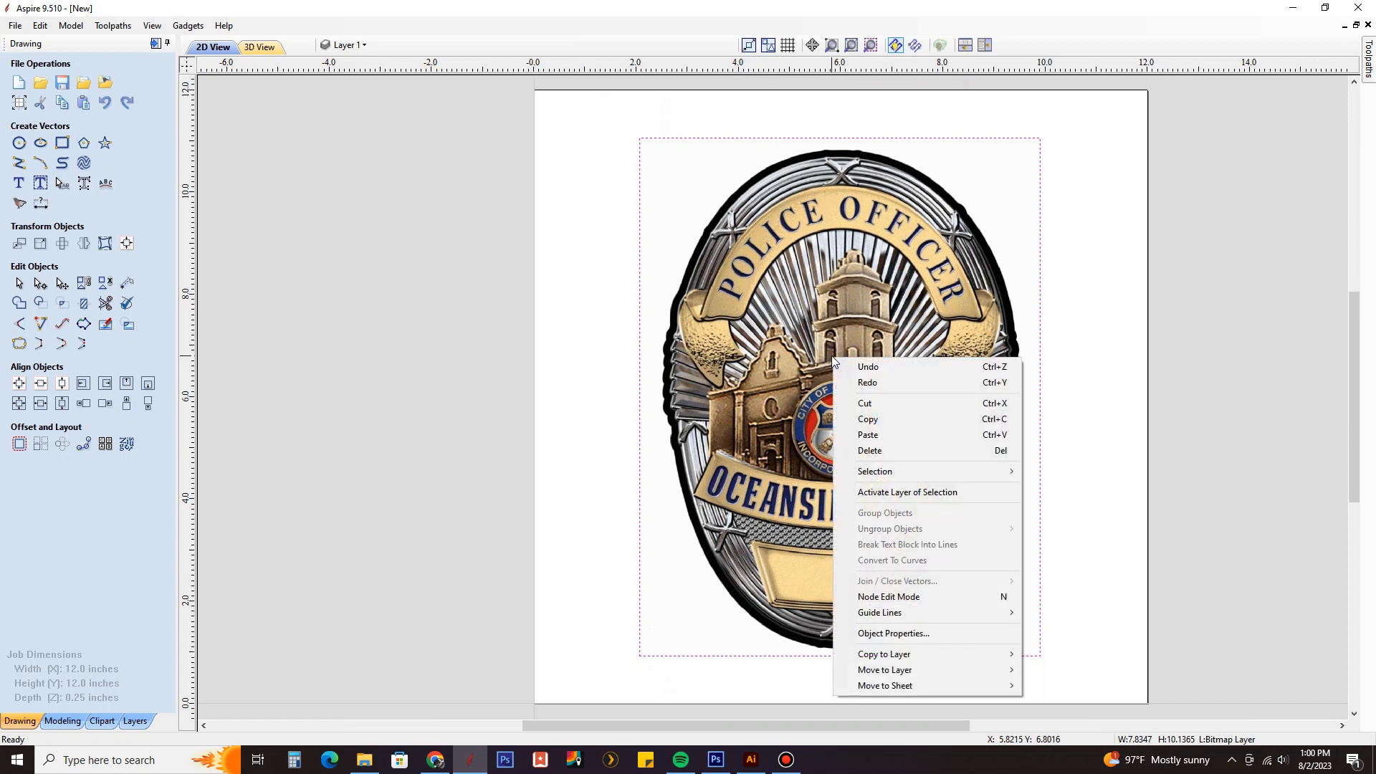
left_click(940, 633)
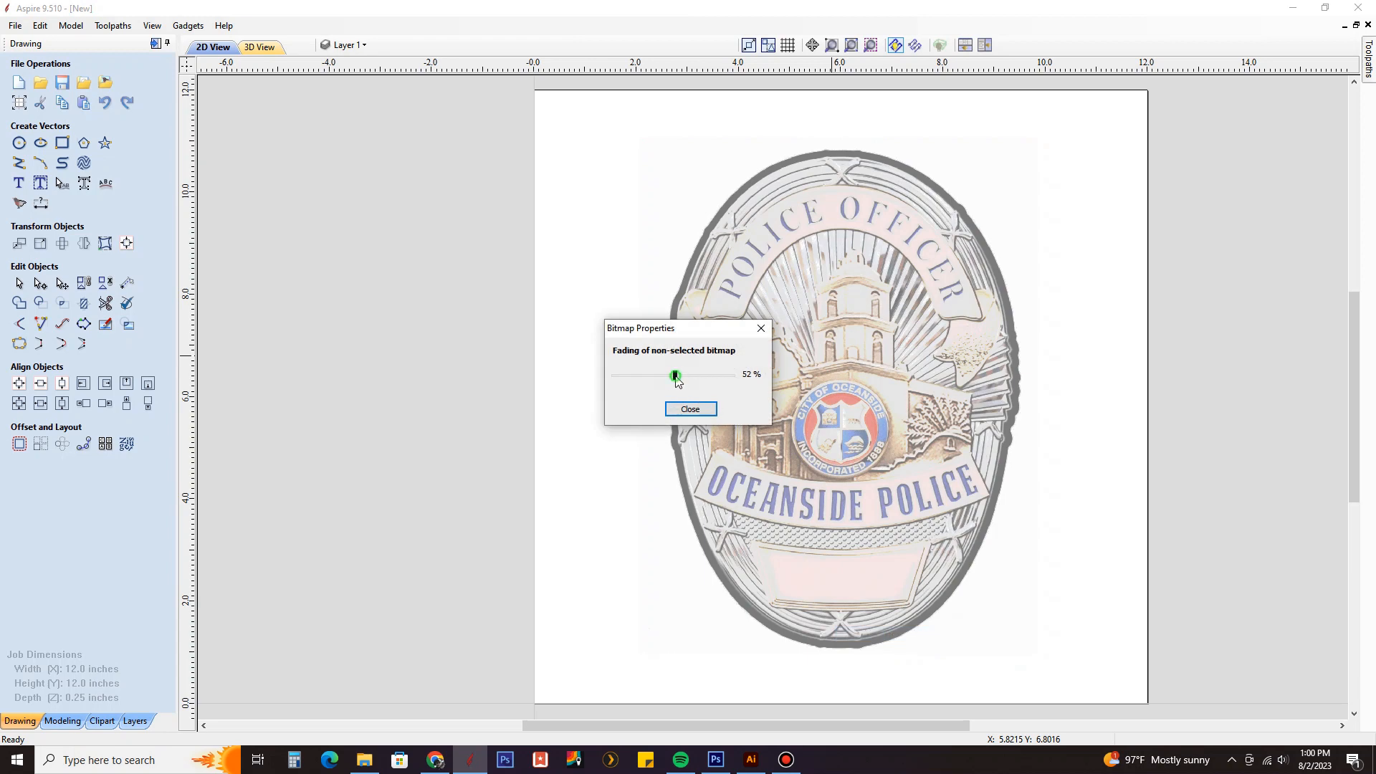
left_click_drag(675, 376, 702, 377)
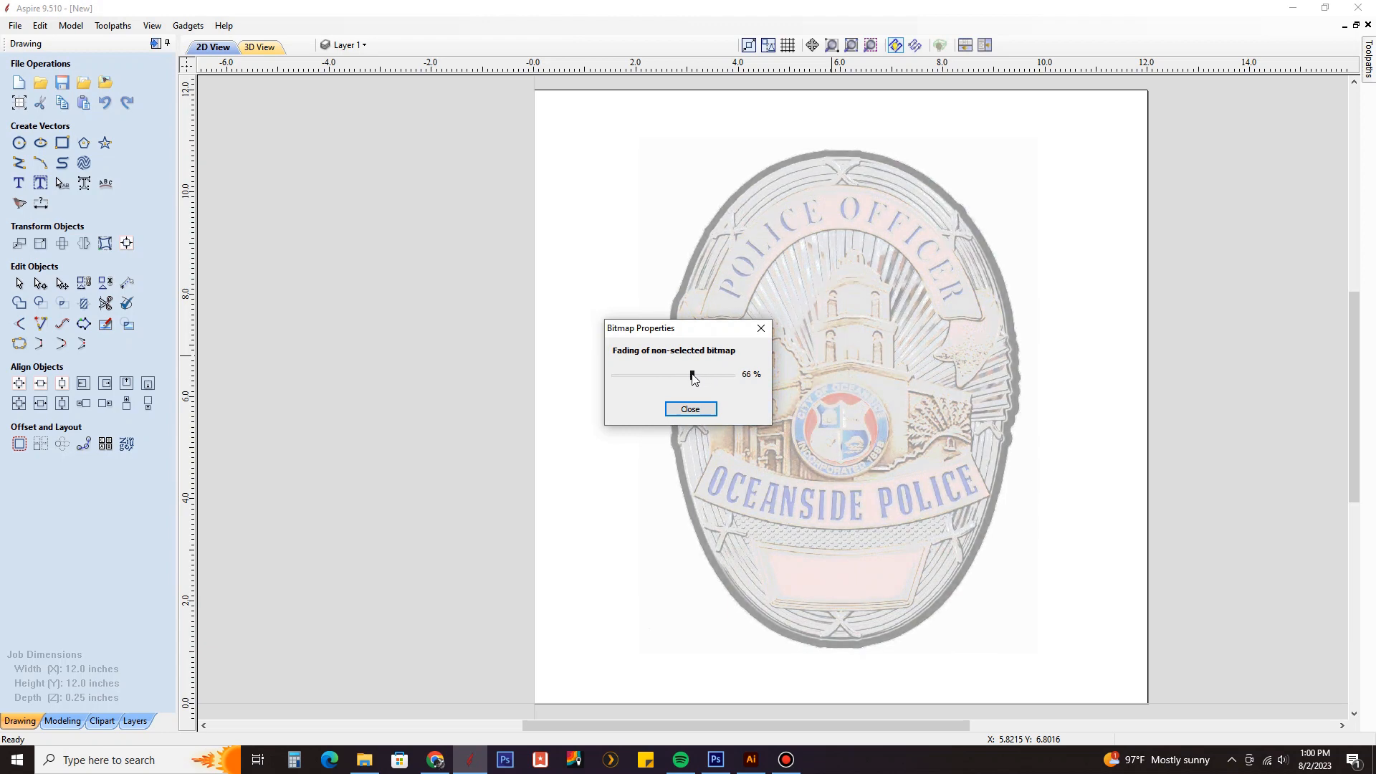
left_click_drag(692, 379, 698, 380)
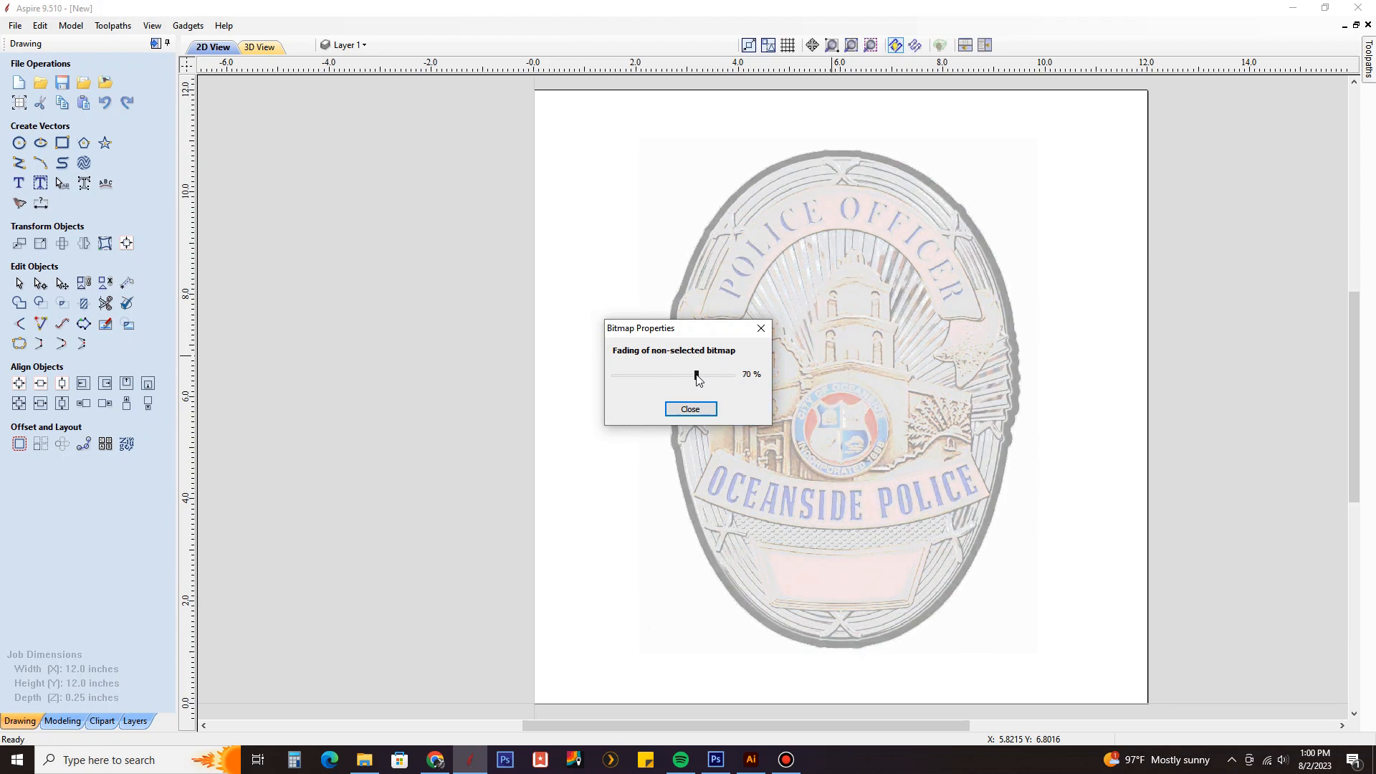
left_click(705, 409)
scroll(833, 445, "up", 2)
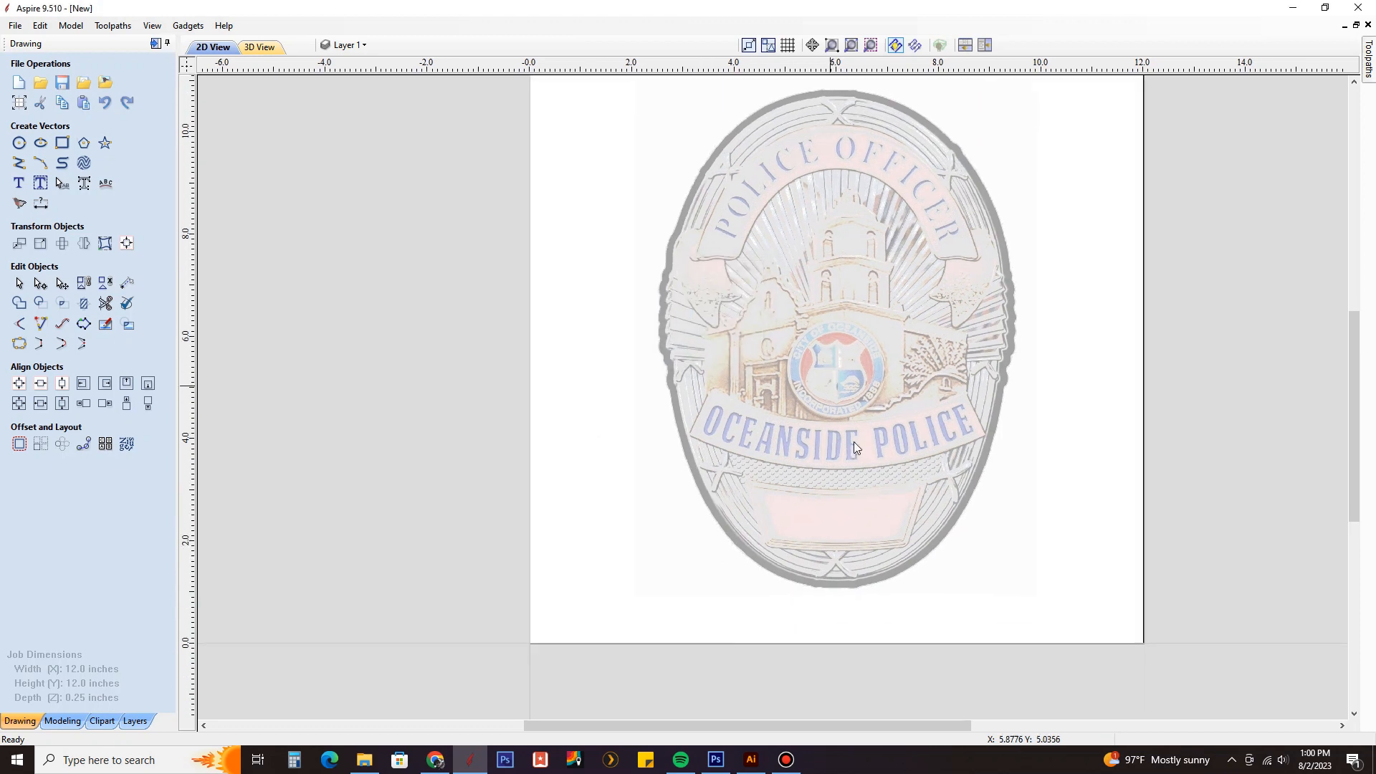
scroll(854, 449, "up", 3)
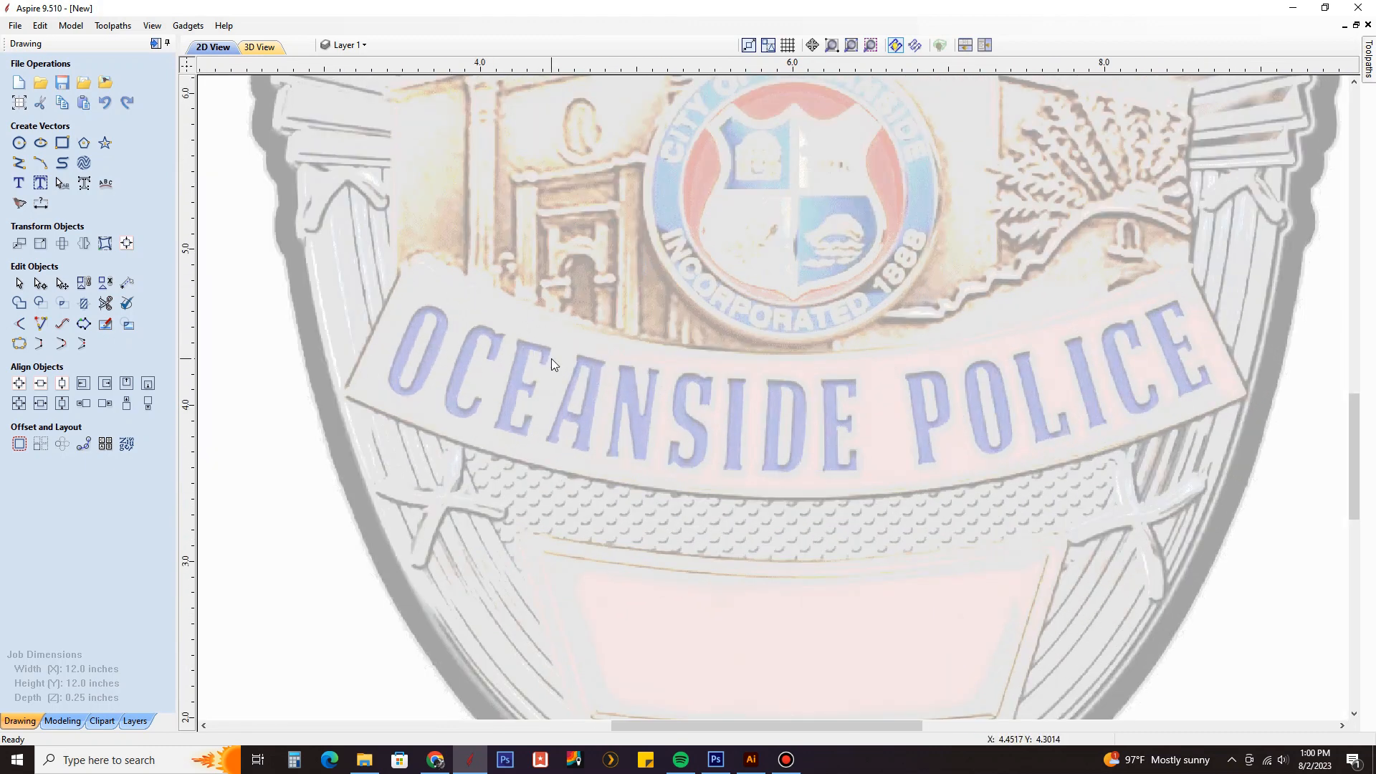
left_click(351, 45)
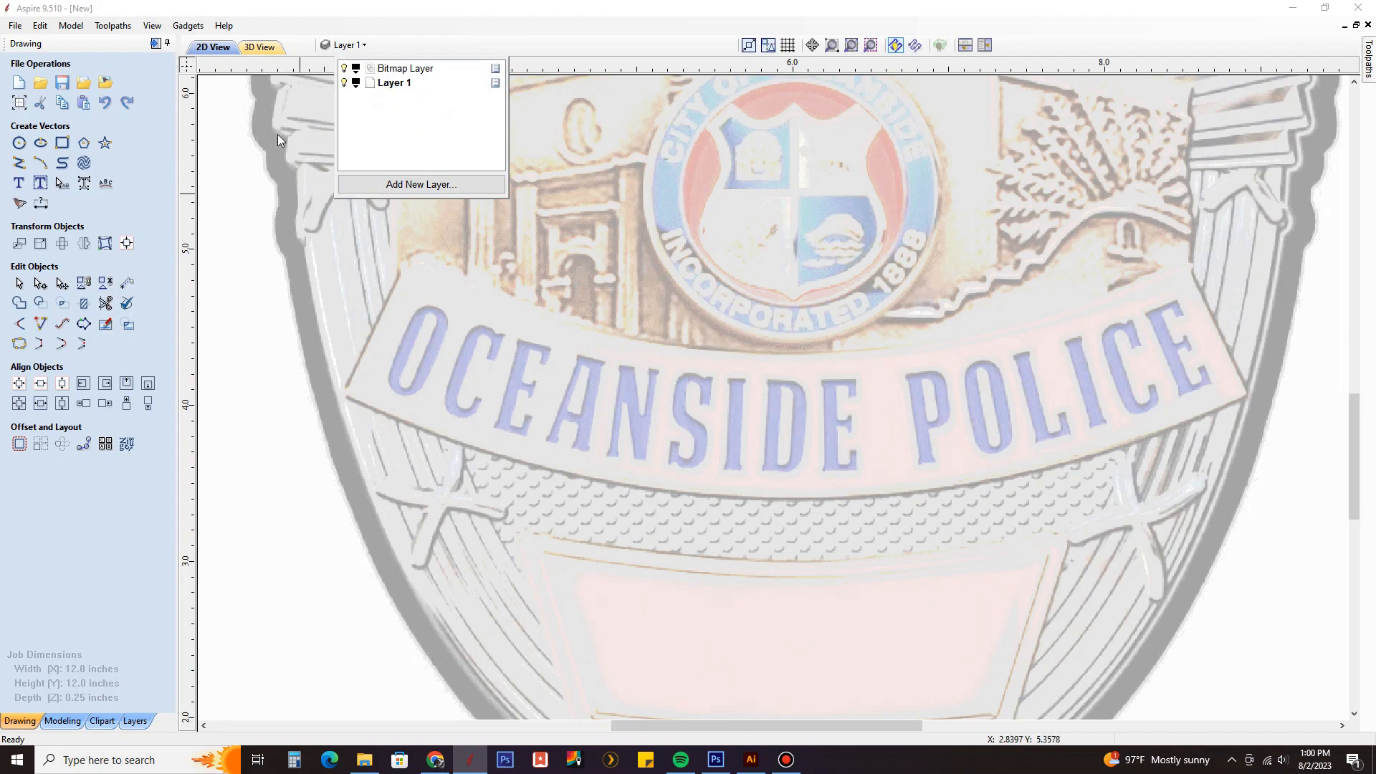
left_click(340, 277)
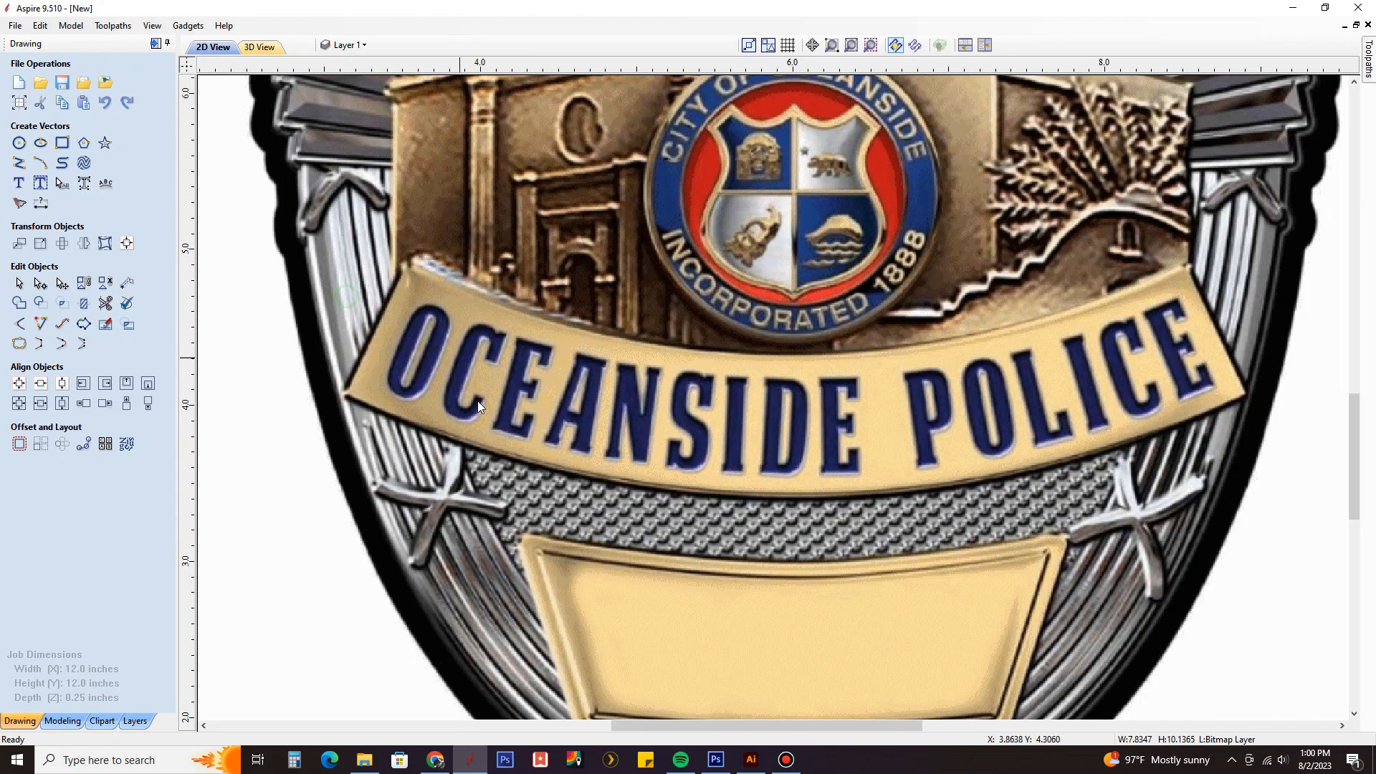
Draw a straight line about 0.95 inches long along the left end of the OCEANSIDE POLICE banner, from its lower to its upper corner.
left_click(20, 164)
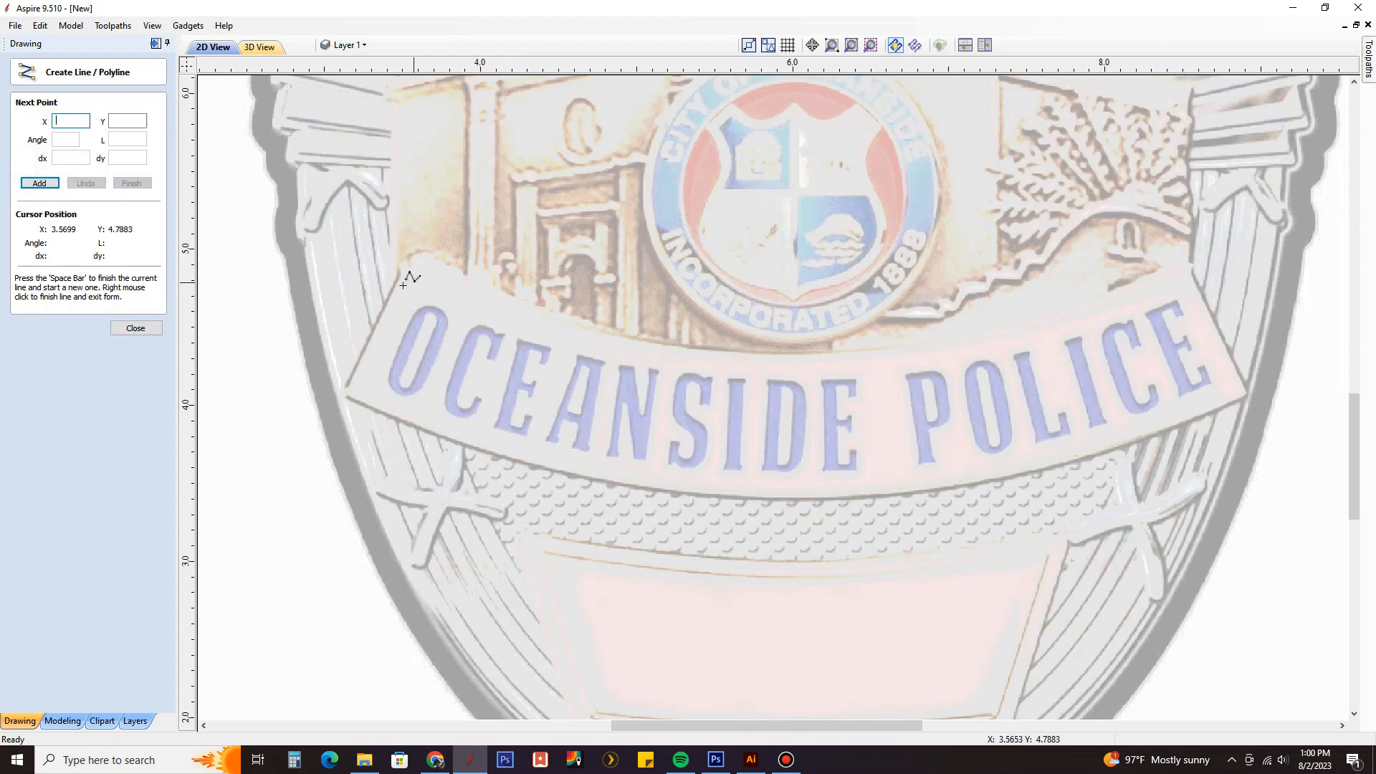
scroll(349, 384, "up", 3)
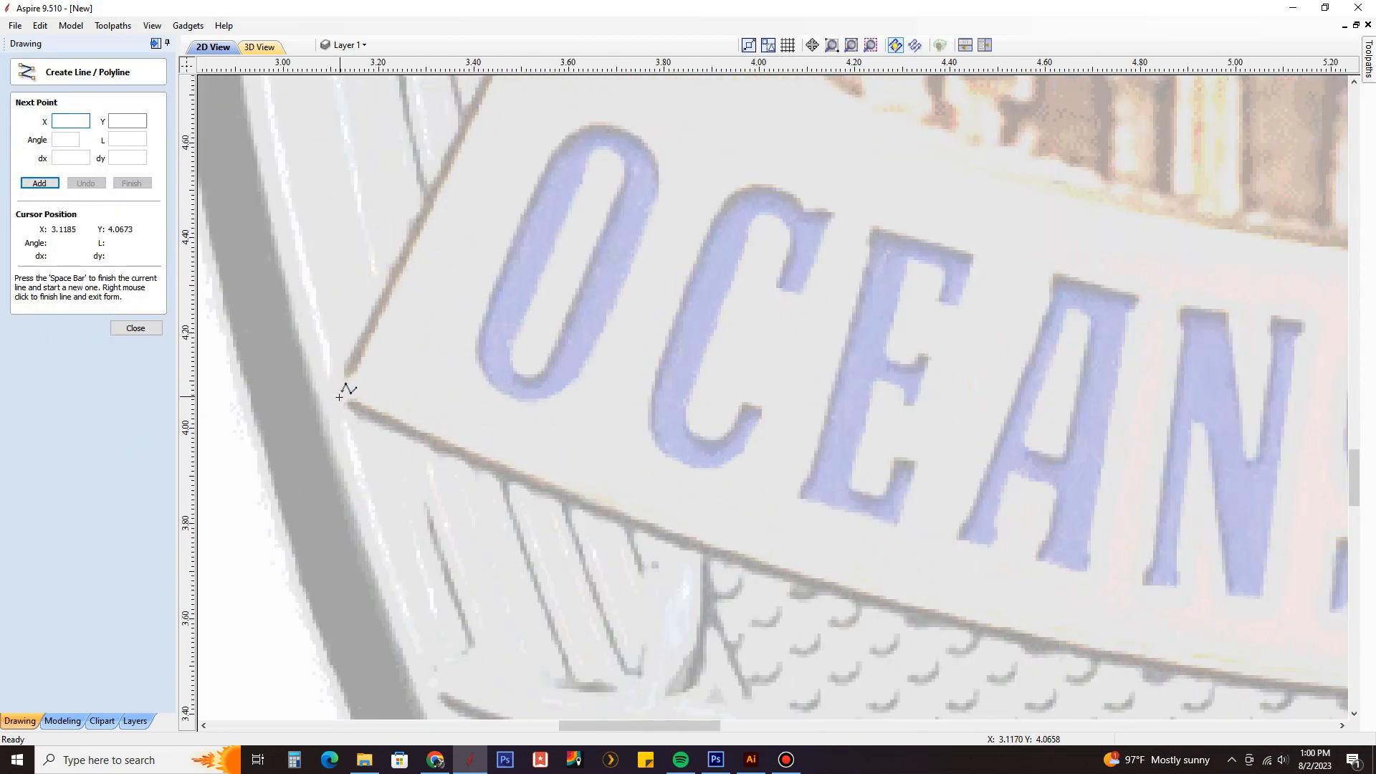
left_click(339, 397)
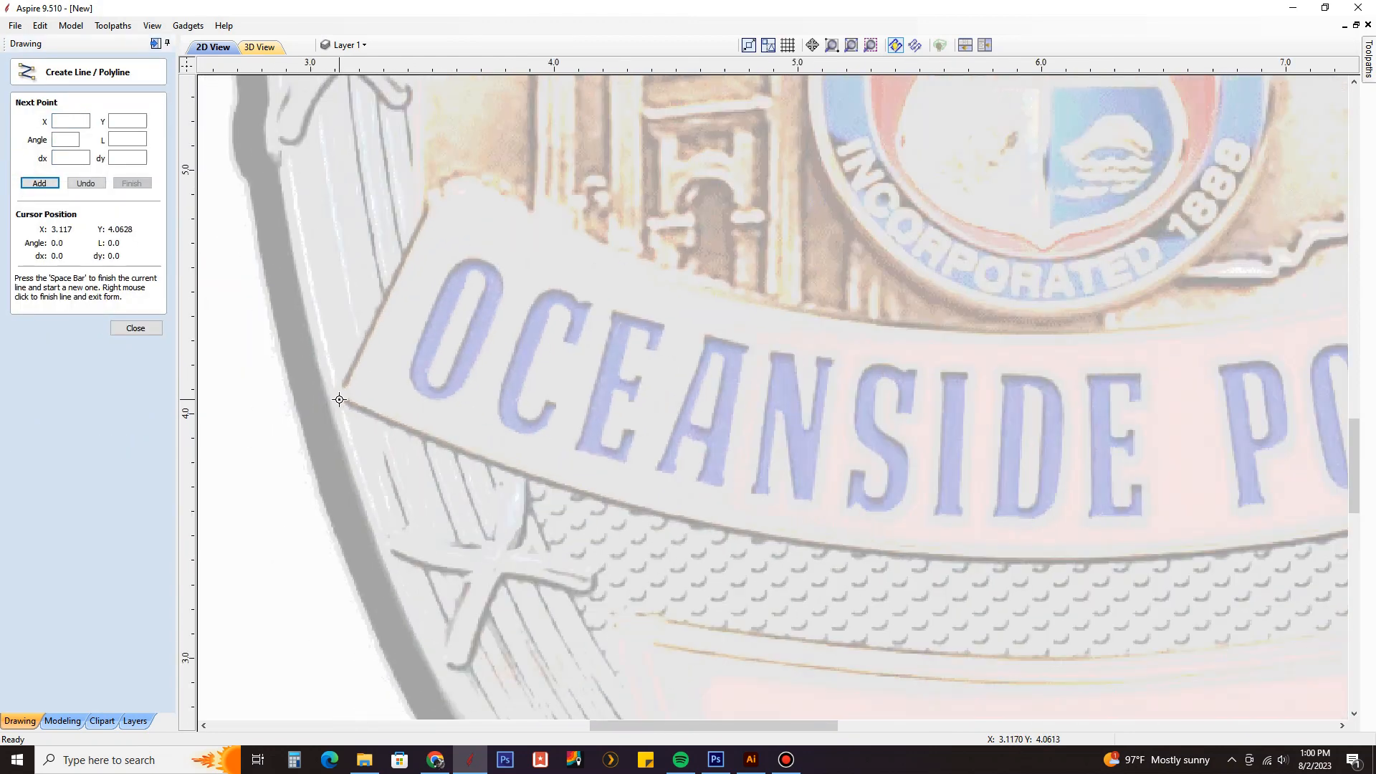
scroll(344, 394, "down", 2)
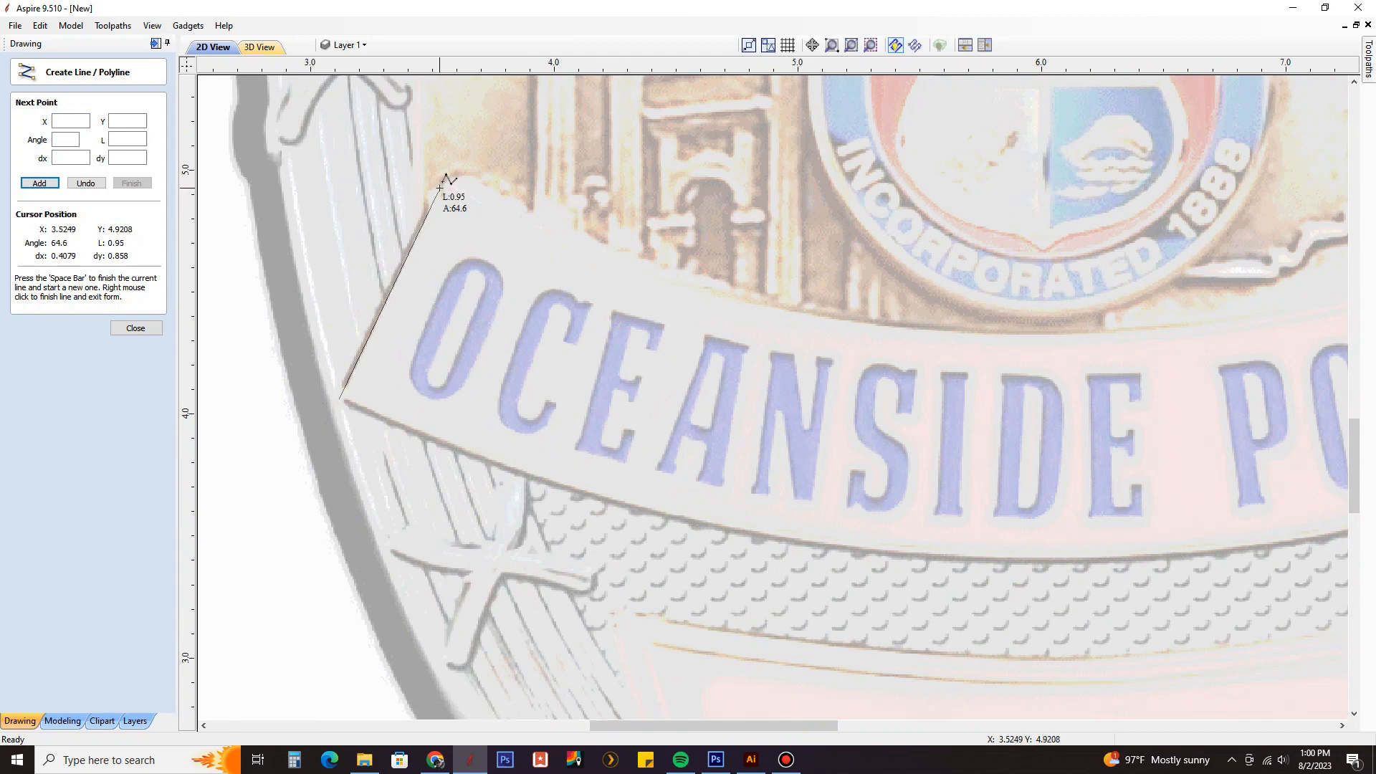
left_click(439, 190)
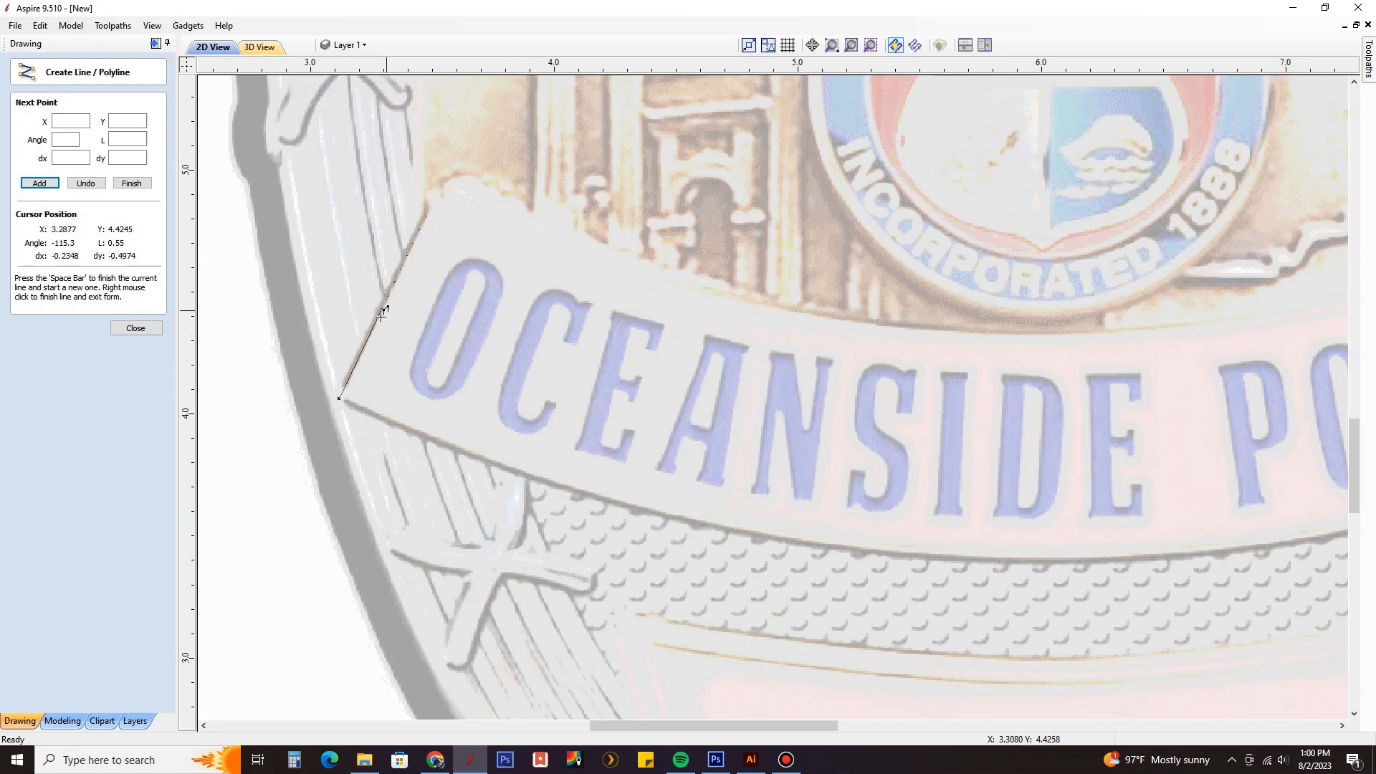
left_click(136, 328)
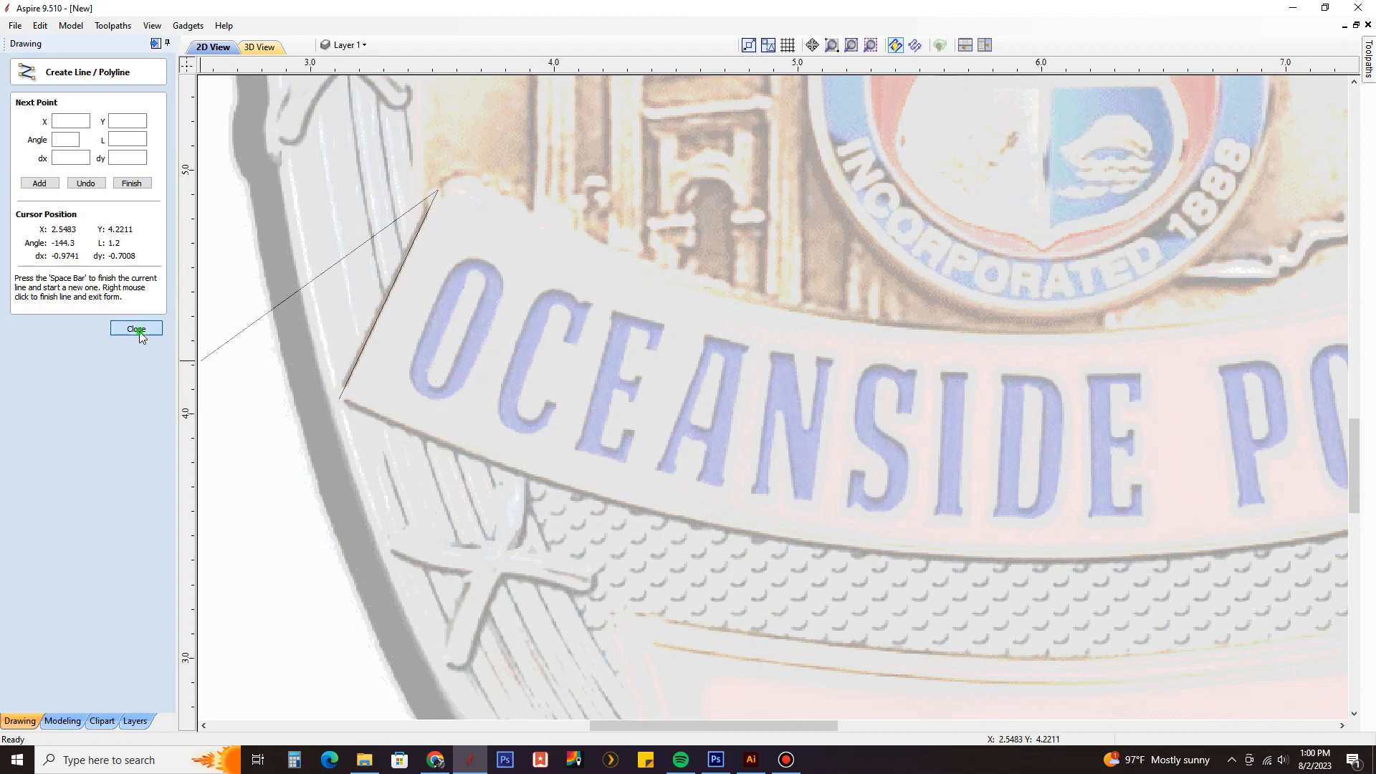
Mirror a copy of the banner's left end line horizontally about the job center onto the right end.
left_click(384, 306)
scroll(452, 350, "down", 3)
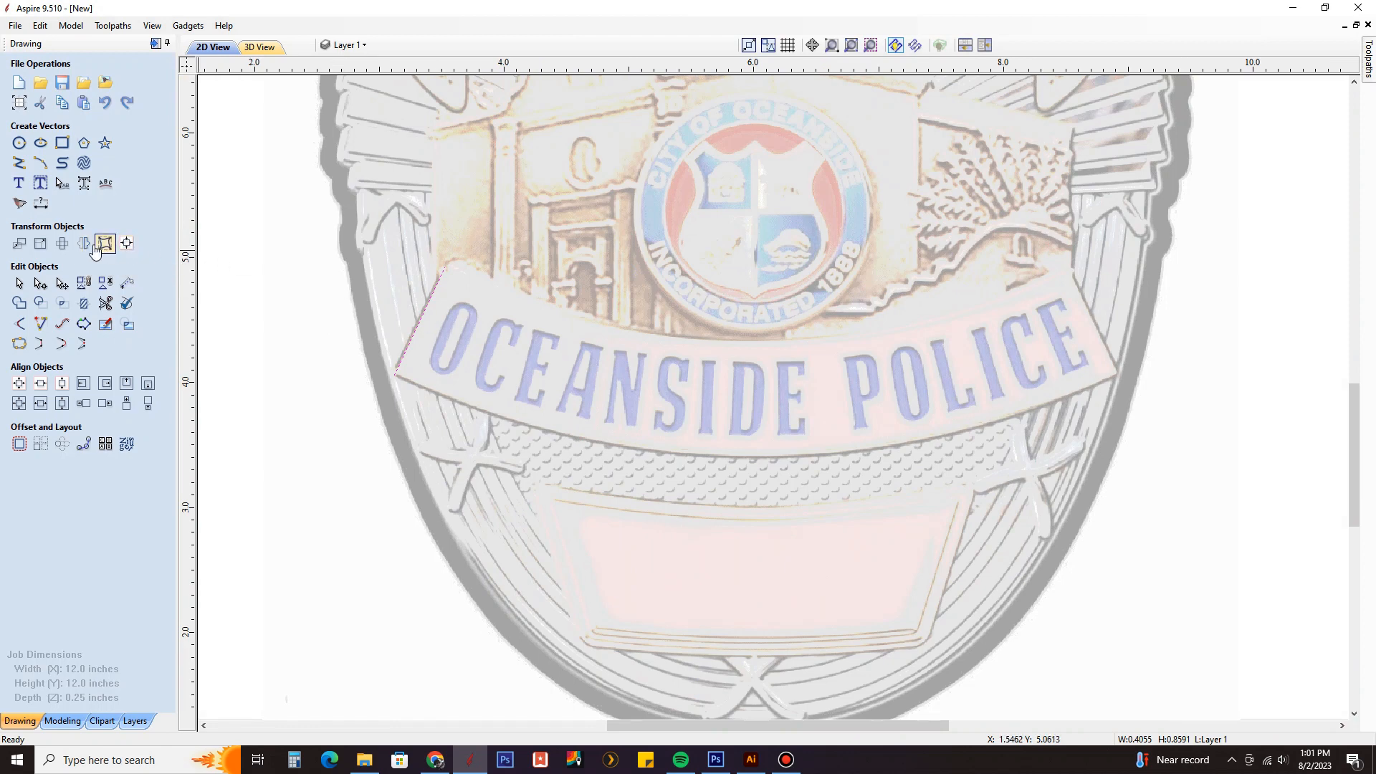
left_click(86, 245)
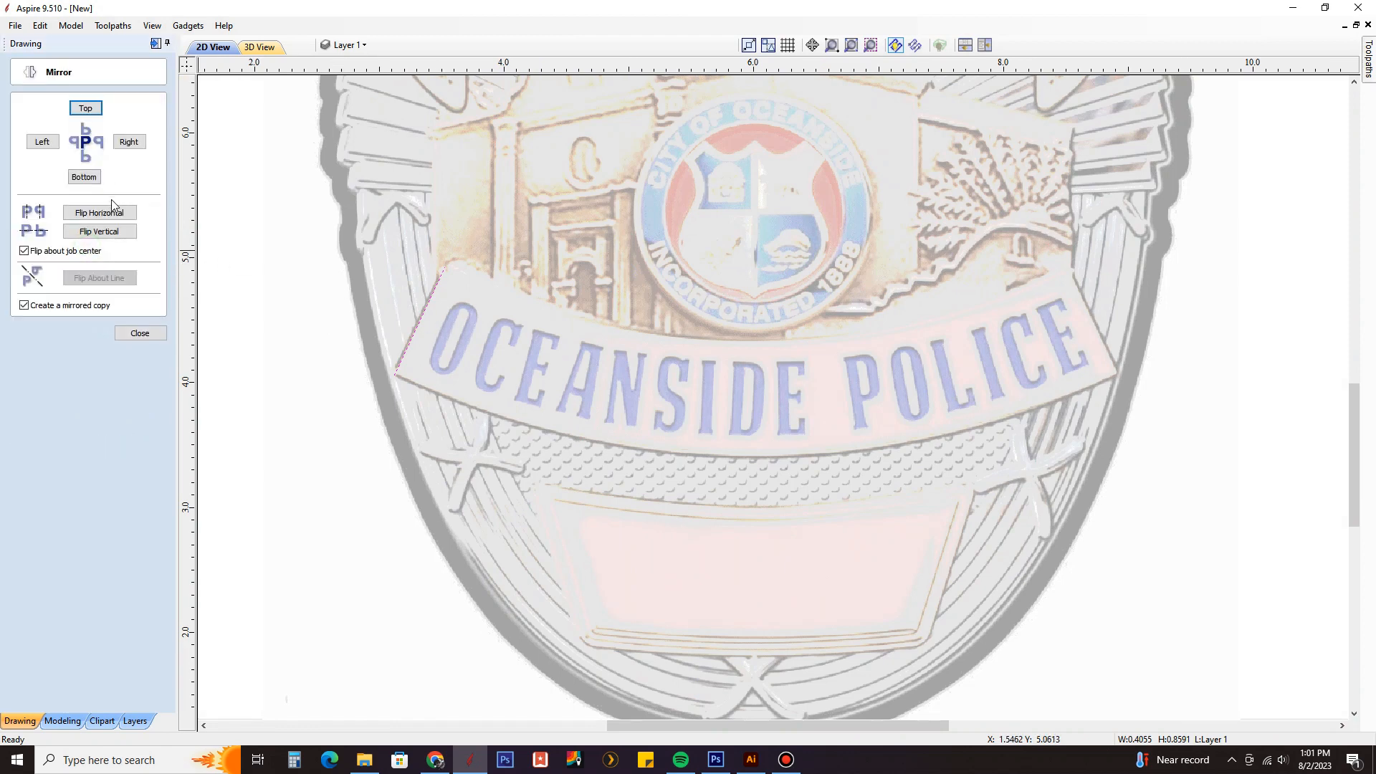
left_click(112, 218)
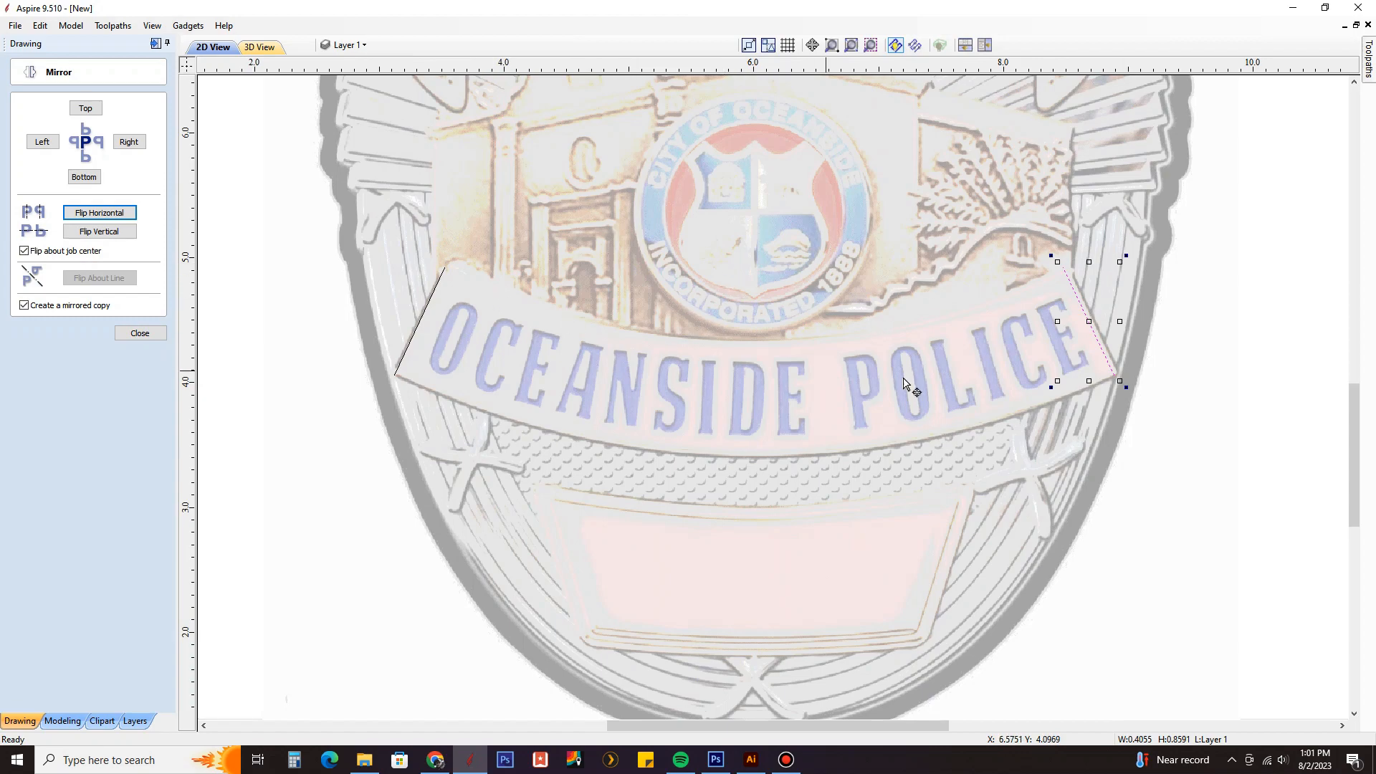
scroll(1093, 344, "up", 3)
scroll(1153, 420, "down", 3)
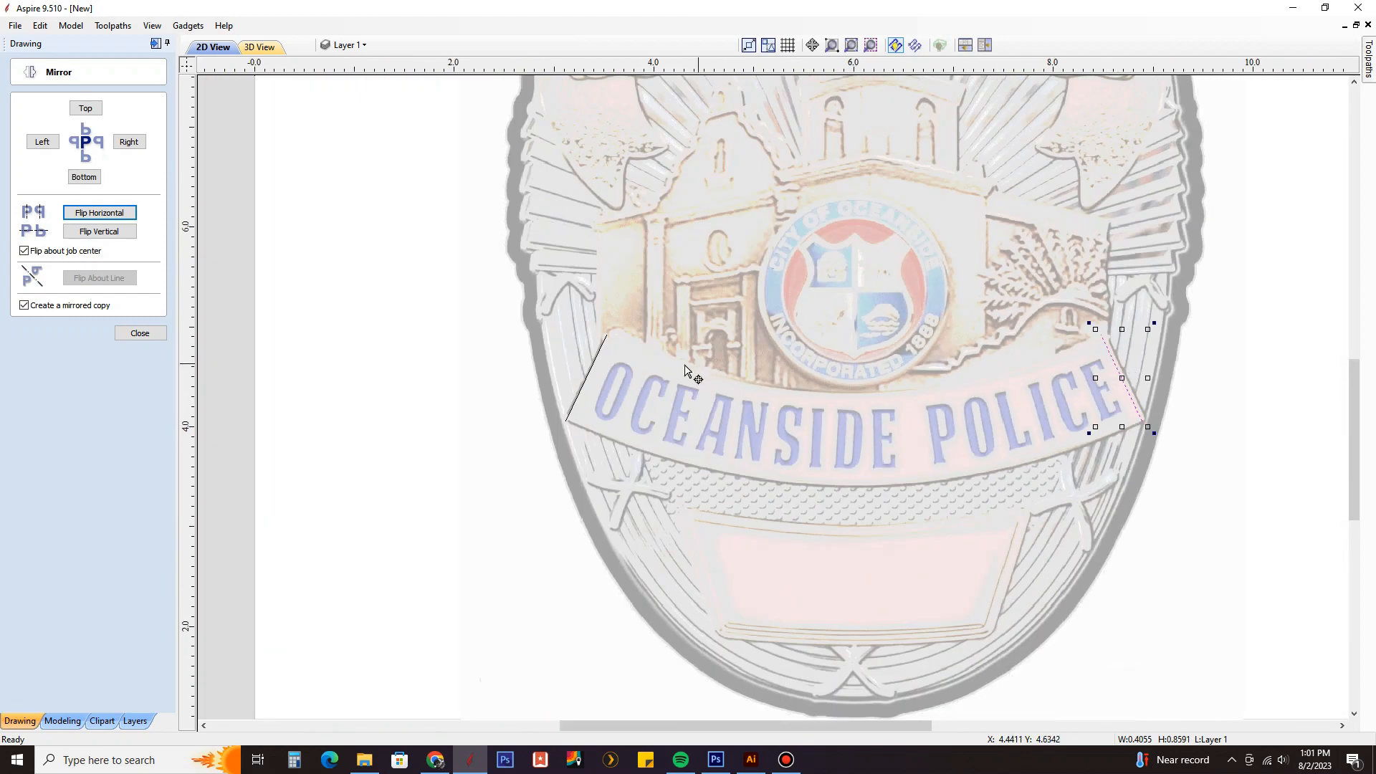
scroll(613, 369, "up", 3)
scroll(588, 334, "down", 3)
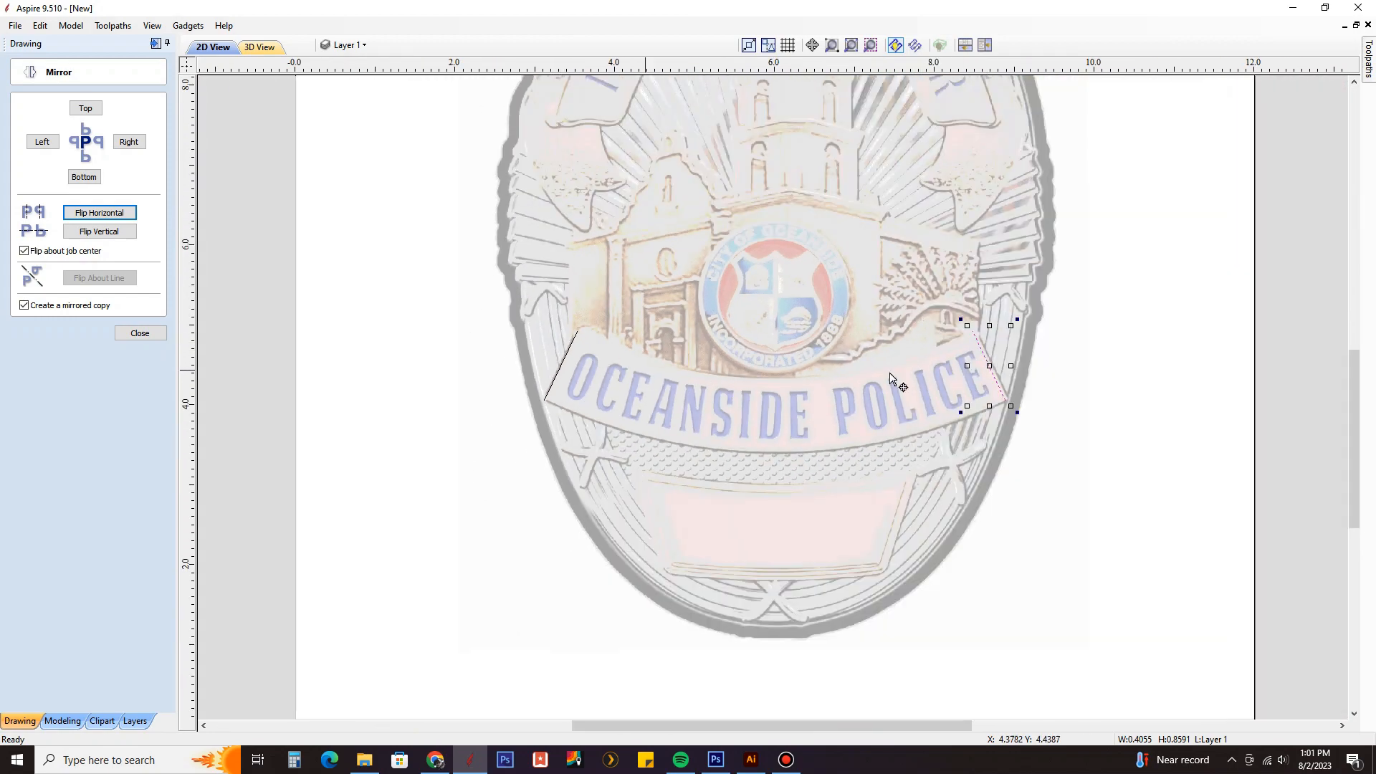
left_click(140, 333)
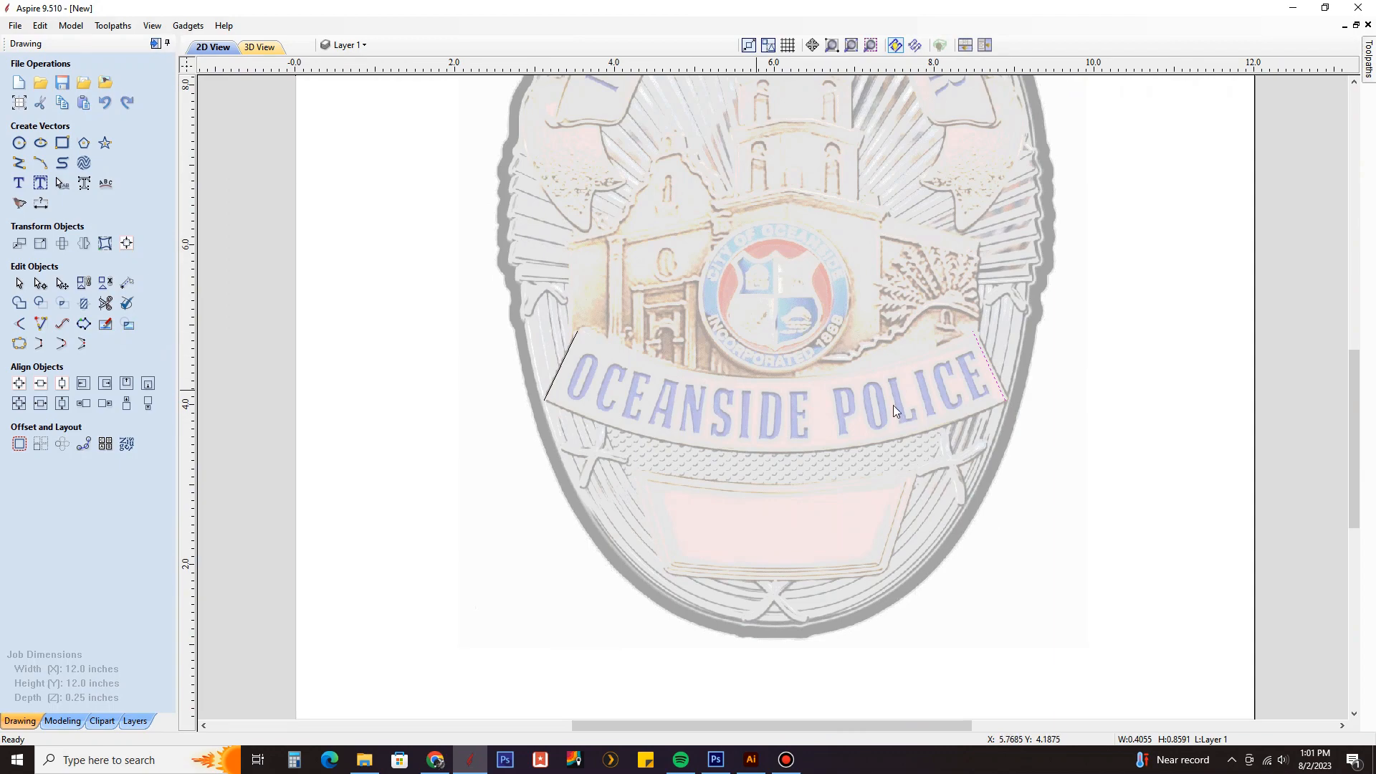
Draw a three-point arc along the banner's upper edge, joining the upper ends of both side lines and passing through about X 6.0, Y 4.33.
scroll(896, 401, "up", 2)
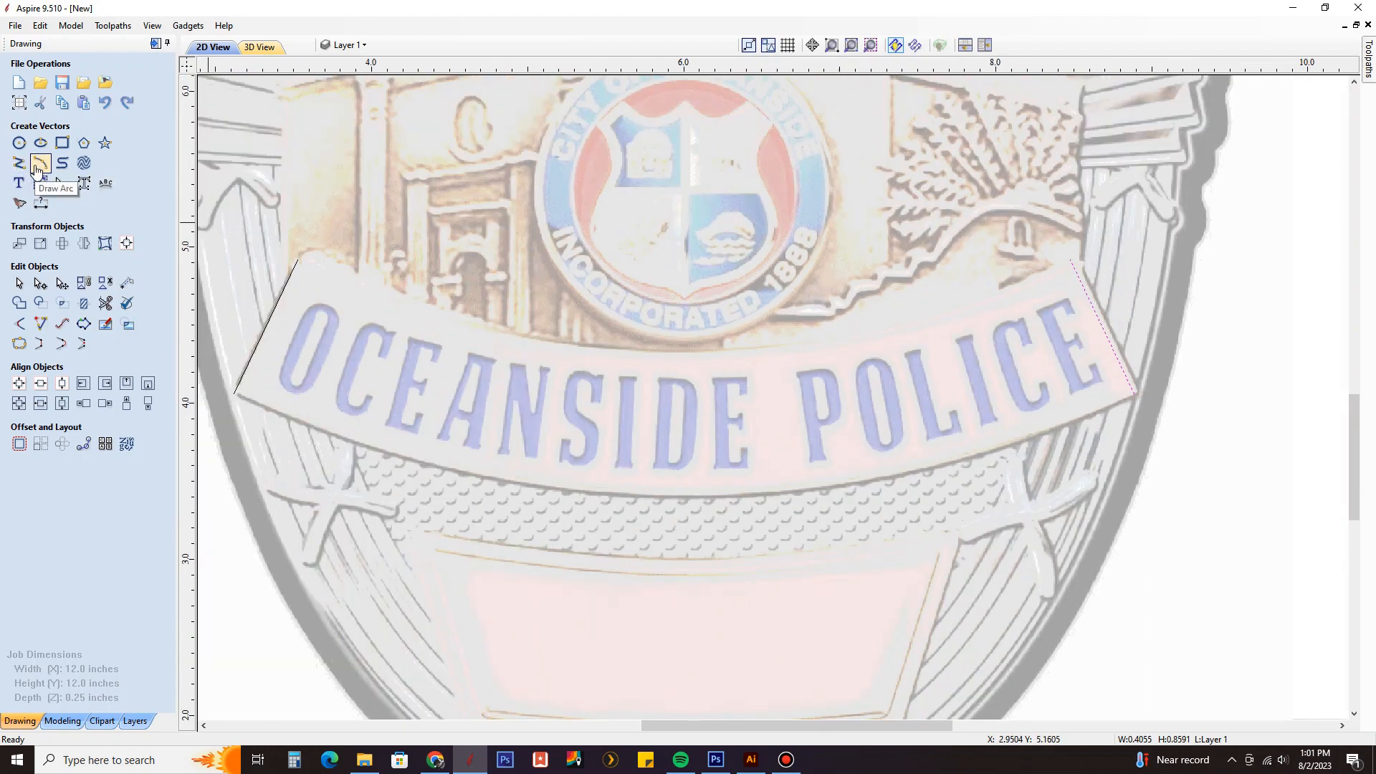
left_click(39, 166)
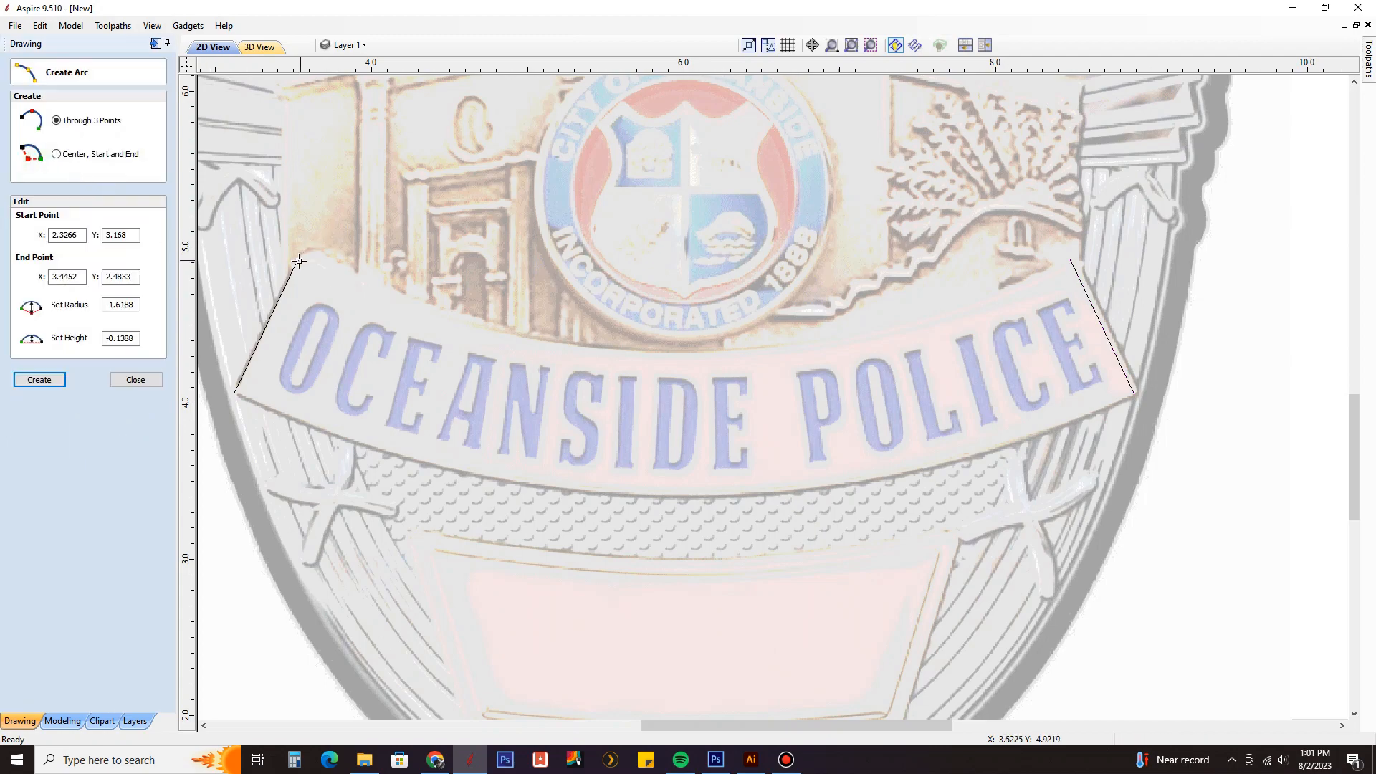
scroll(302, 252, "up", 5)
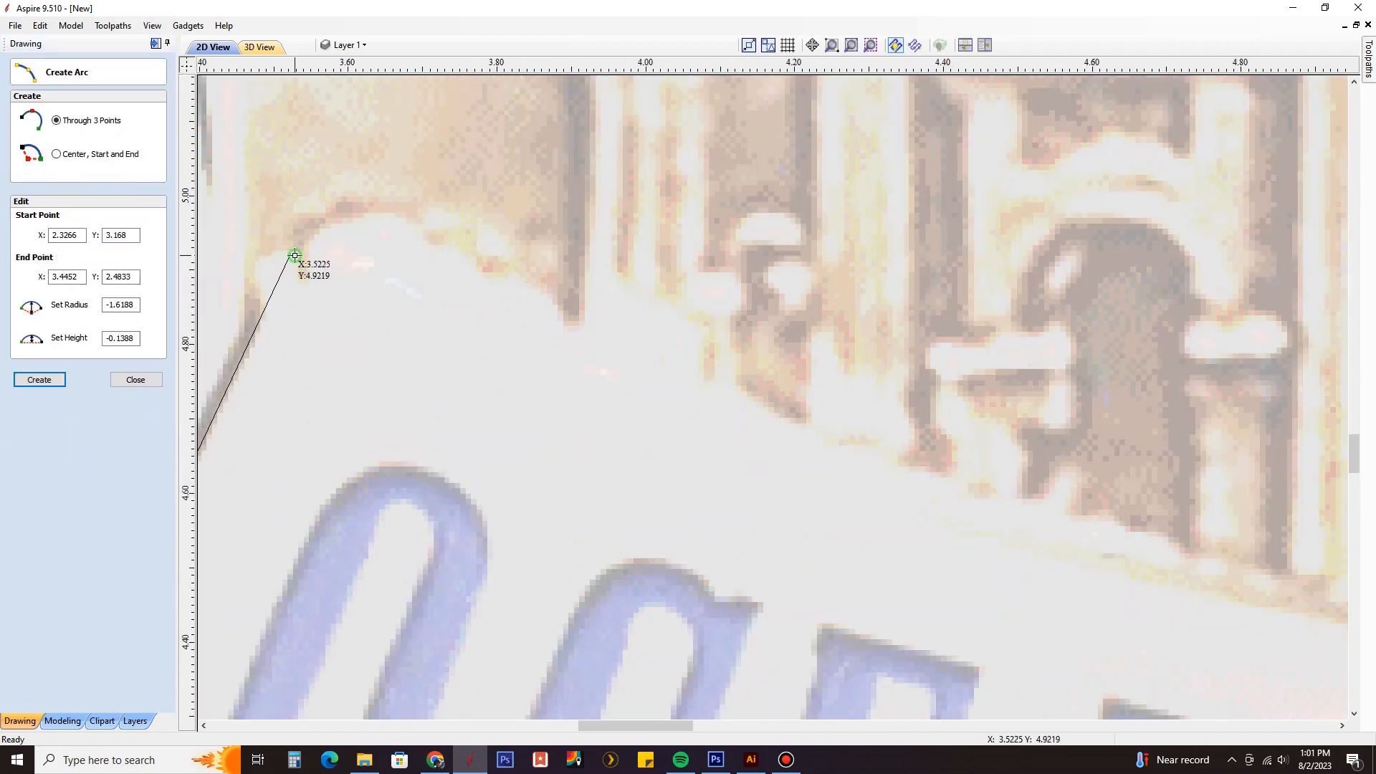
scroll(294, 256, "down", 5)
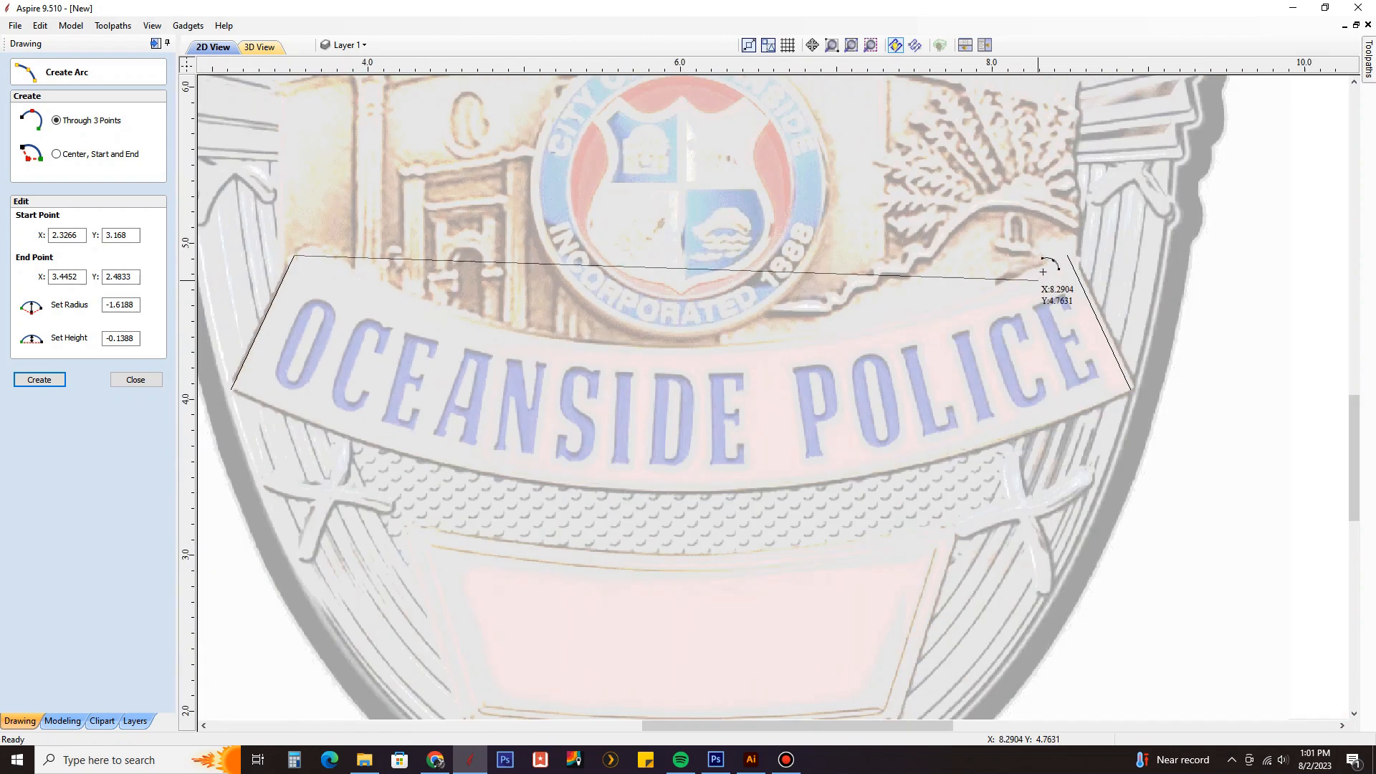
left_click(1064, 256)
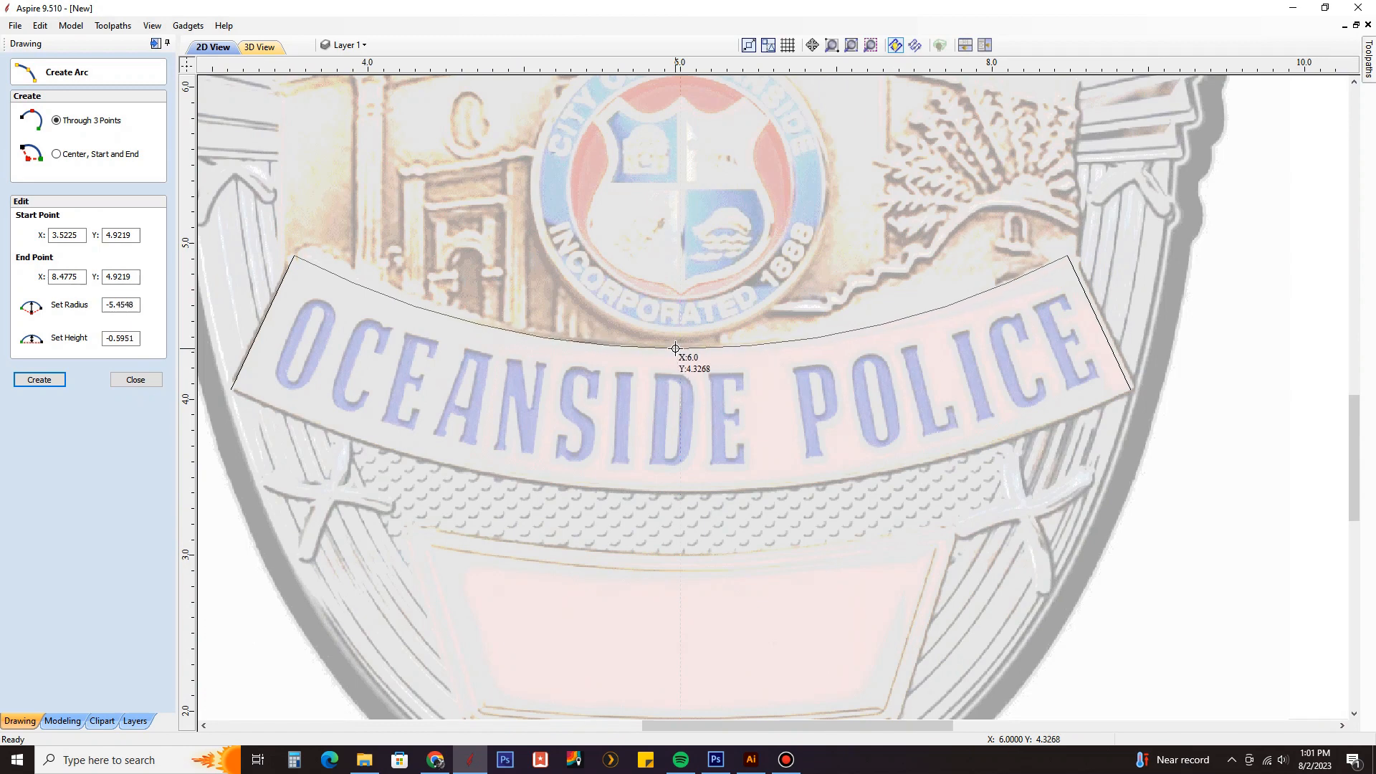
left_click(675, 349)
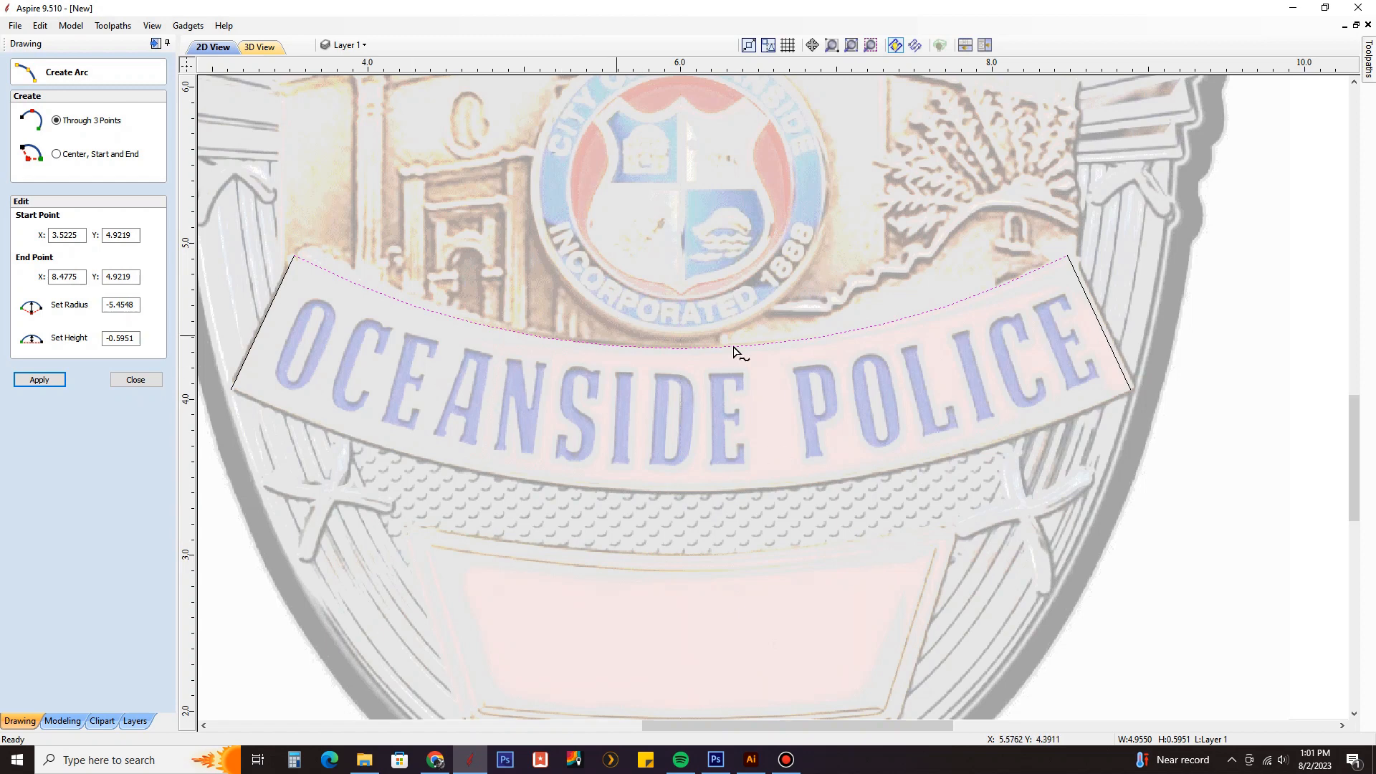
Draw a three-point arc along the banner's lower edge between the lower ends of both side lines, about 0.66 inches high.
left_click(231, 392)
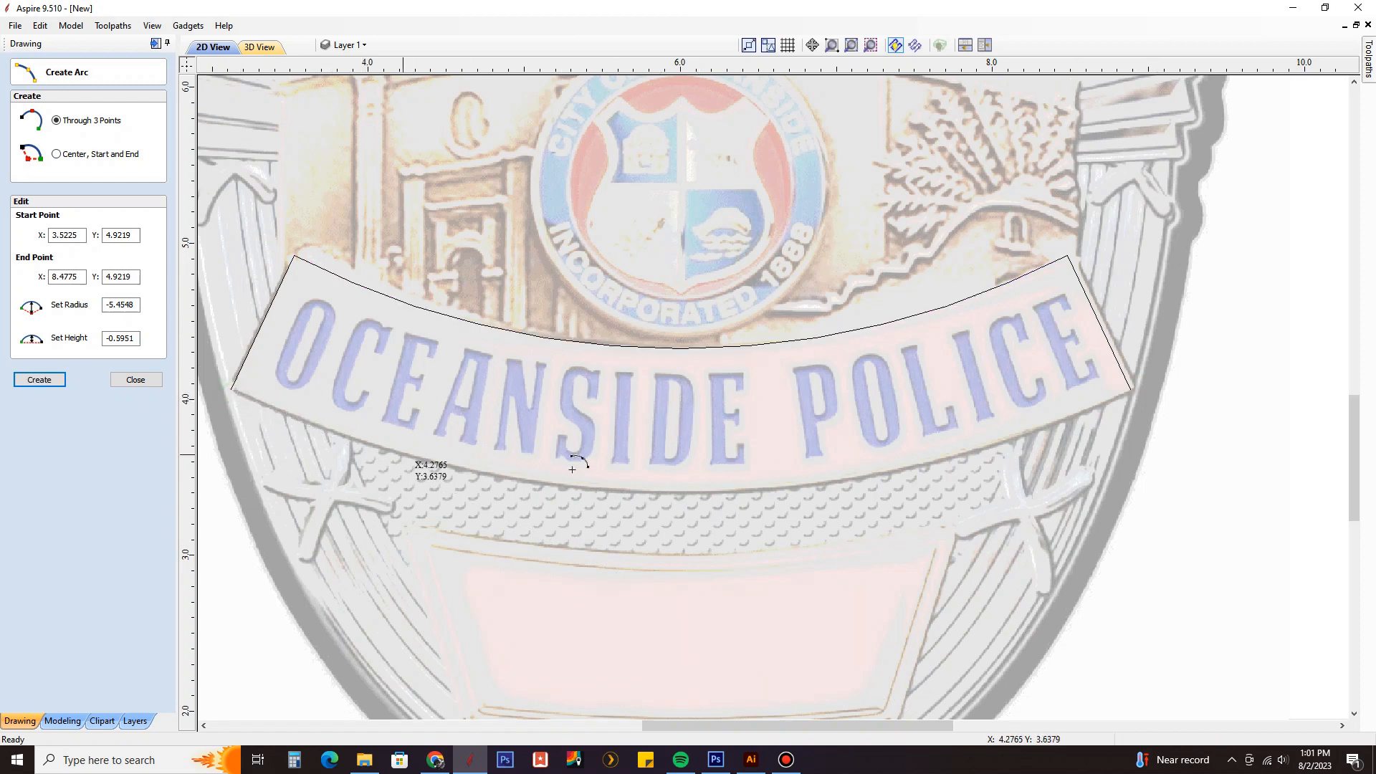
left_click(1130, 390)
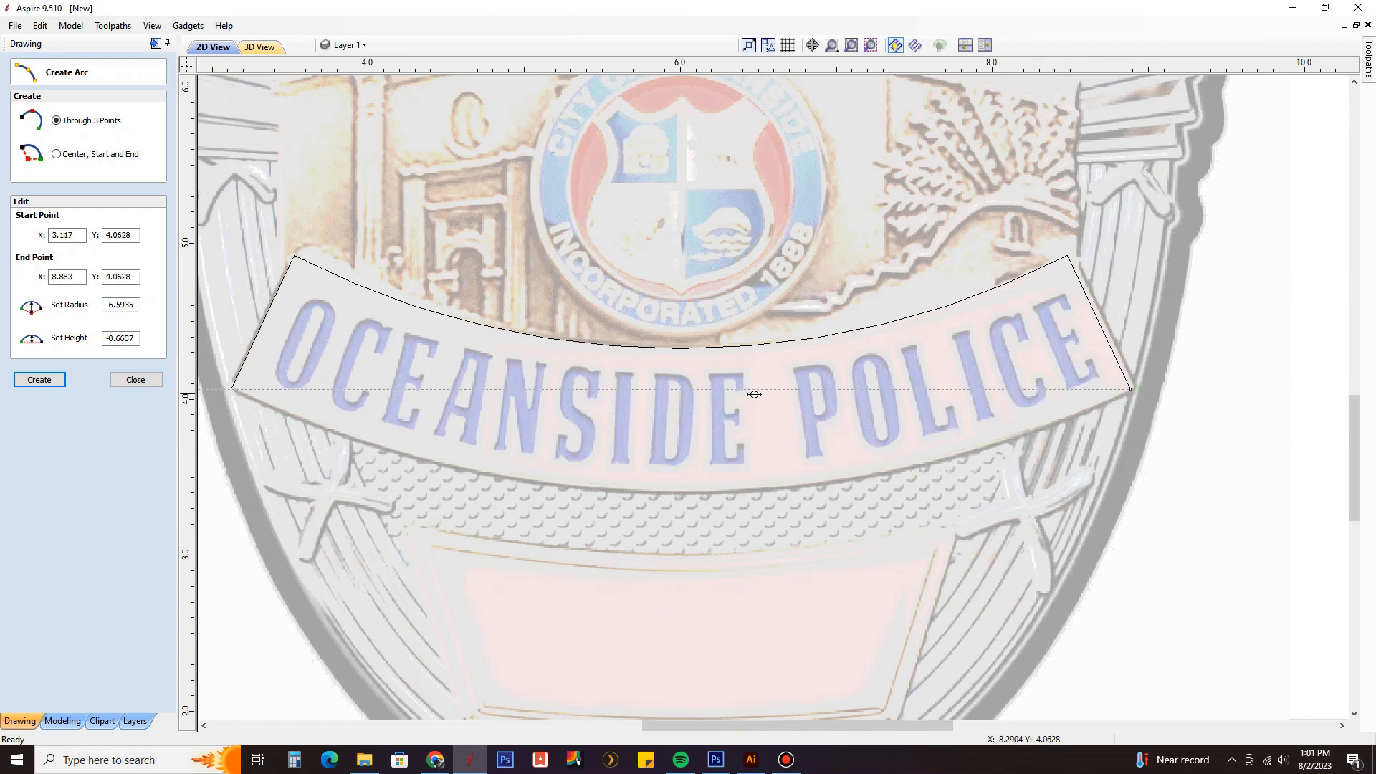
scroll(673, 484, "up", 3)
left_click(673, 483)
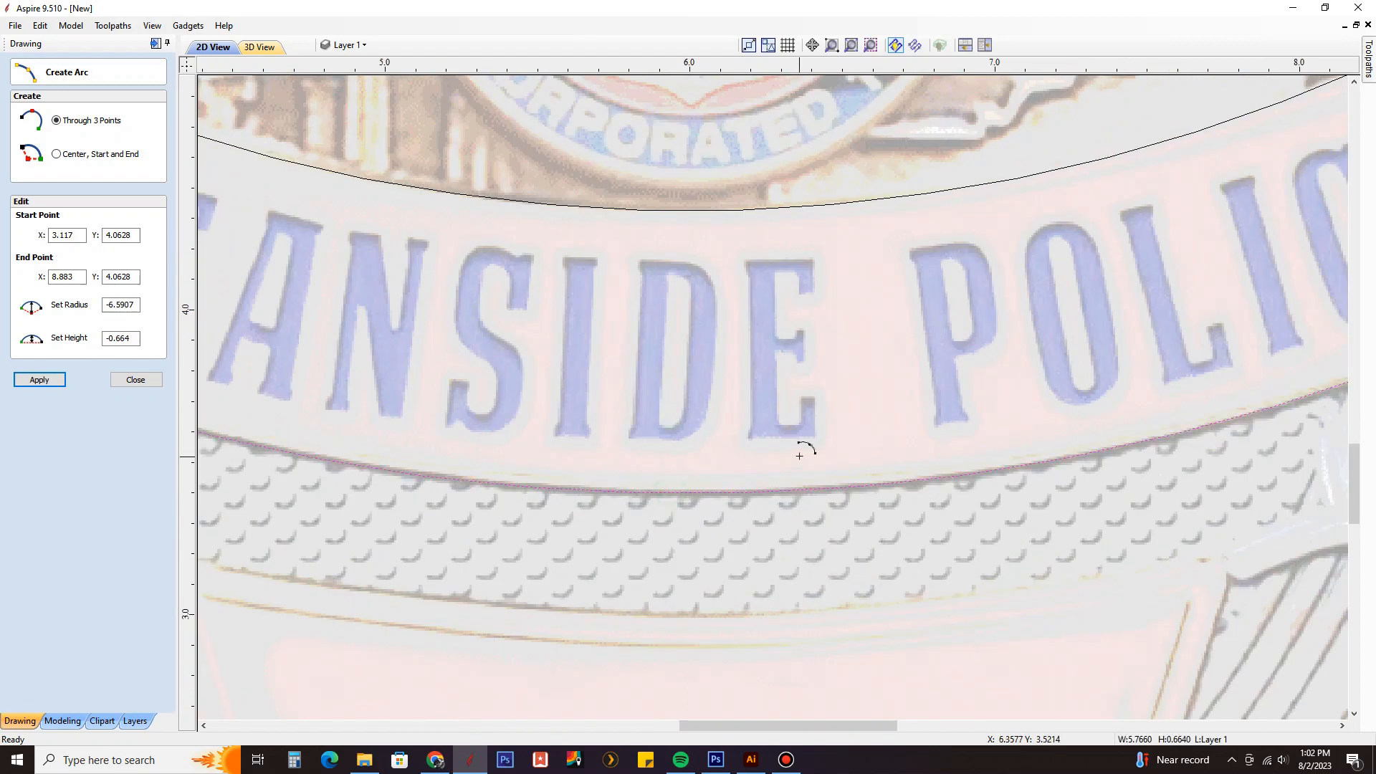
scroll(804, 451, "down", 4)
left_click(135, 379)
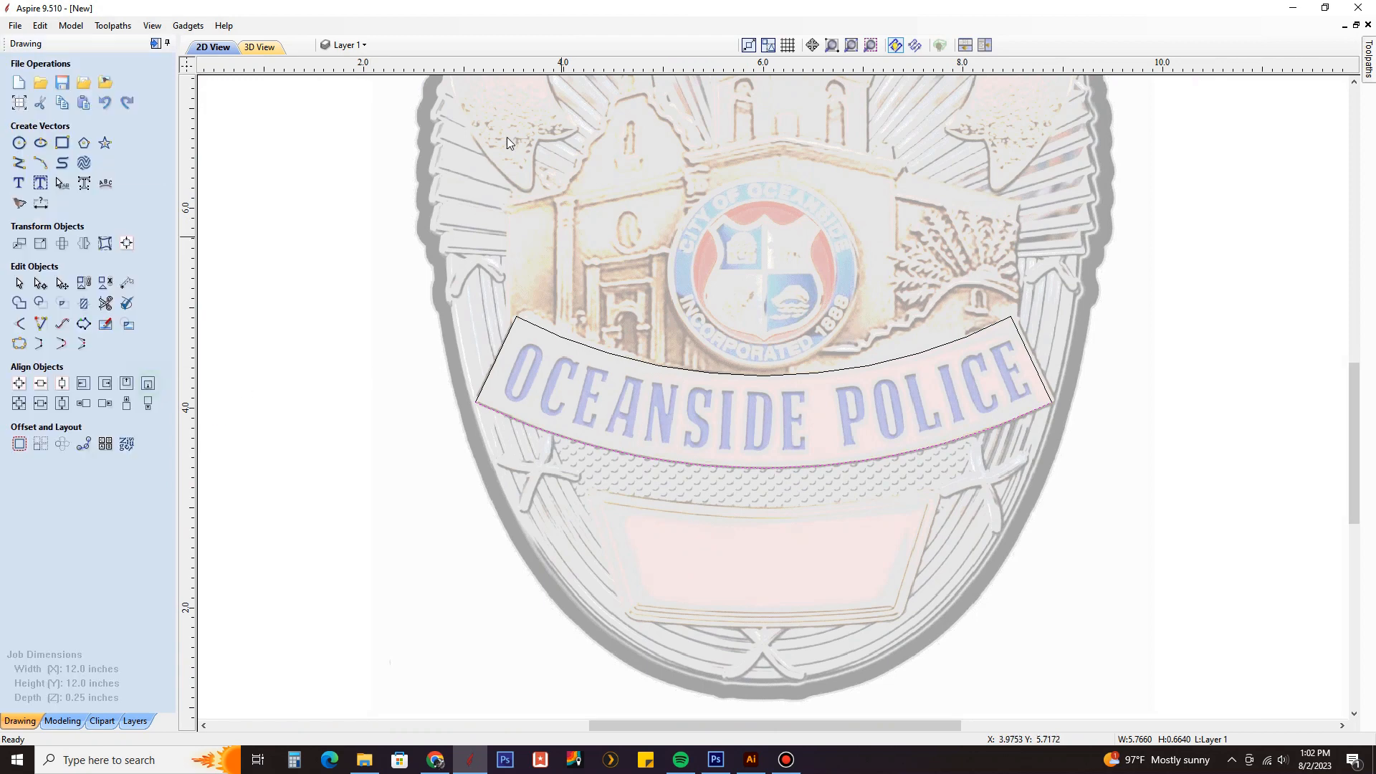
Hide the Bitmap Layer and check the banner's side lines and arcs individually.
left_click(346, 45)
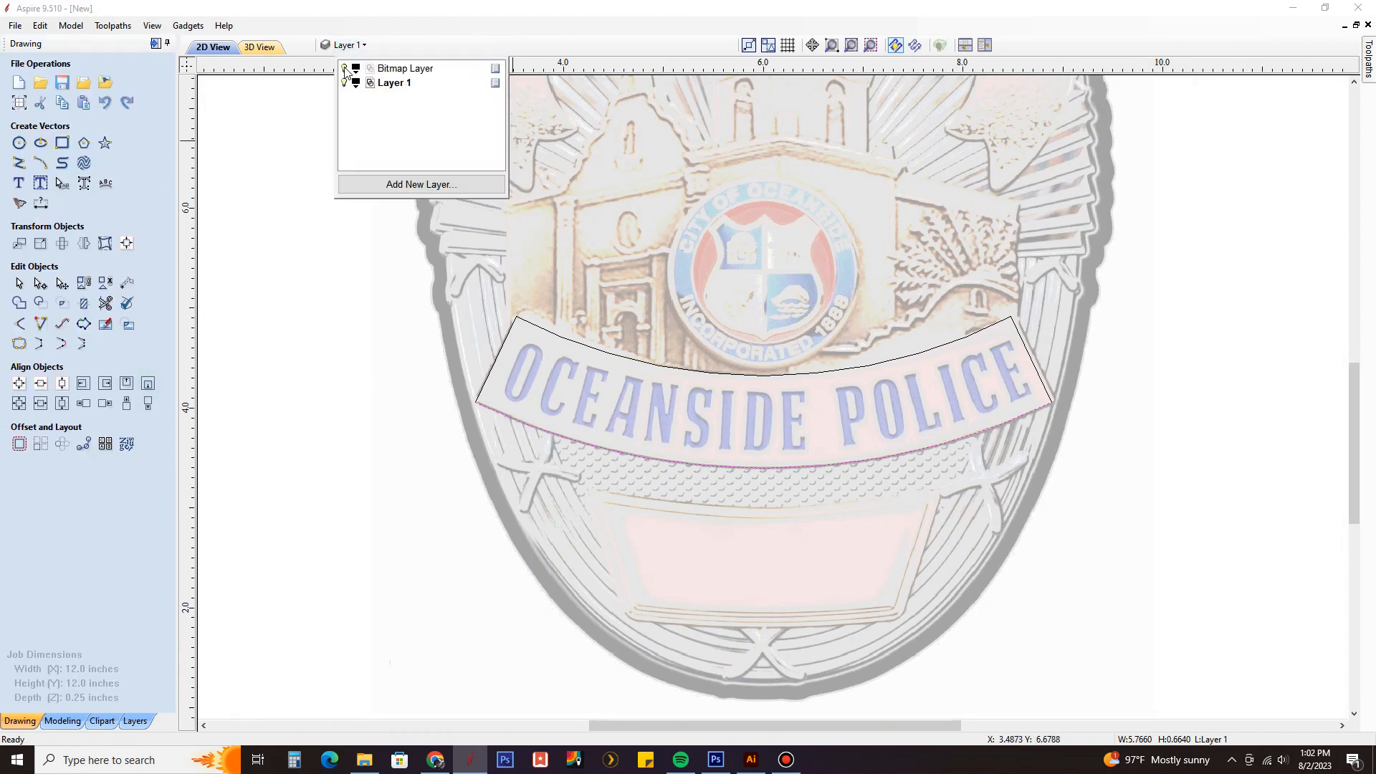
left_click(345, 69)
left_click(623, 332)
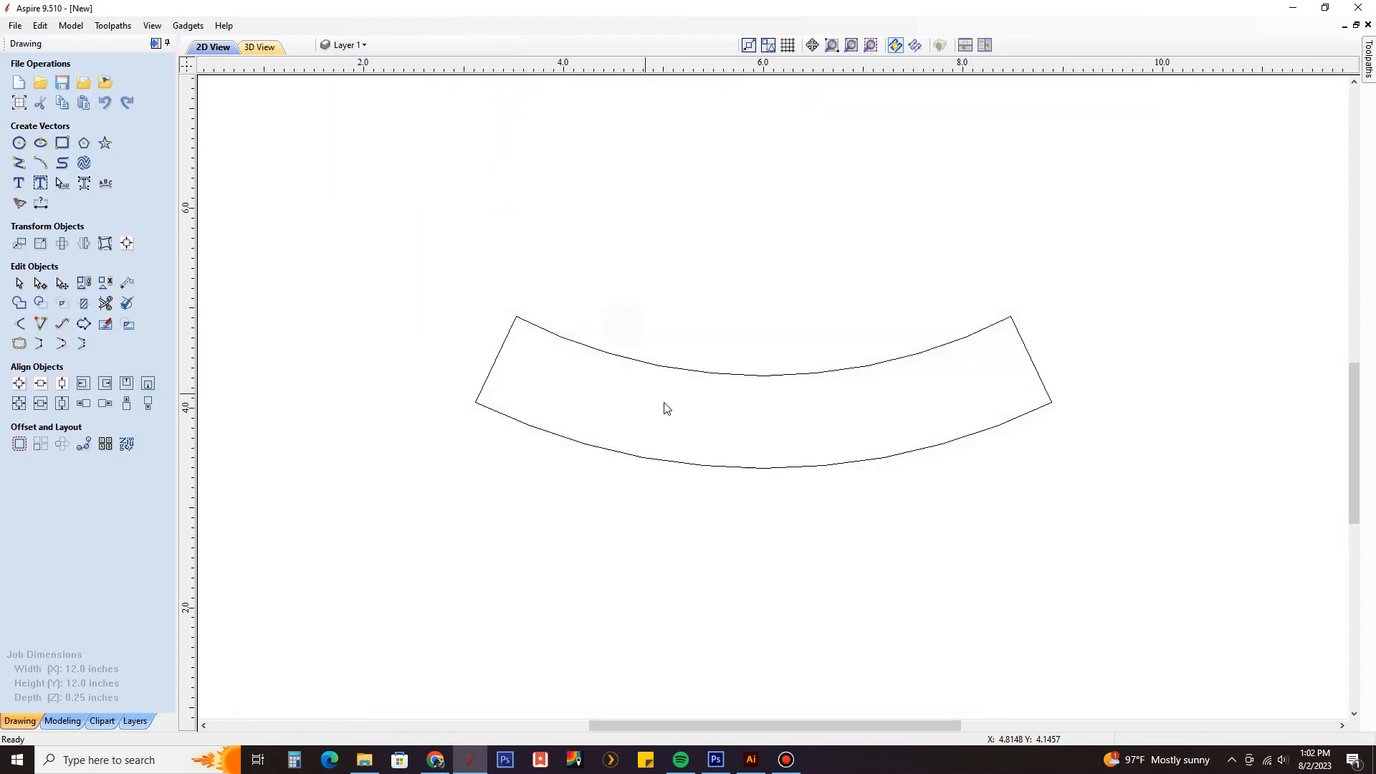
left_click(506, 342)
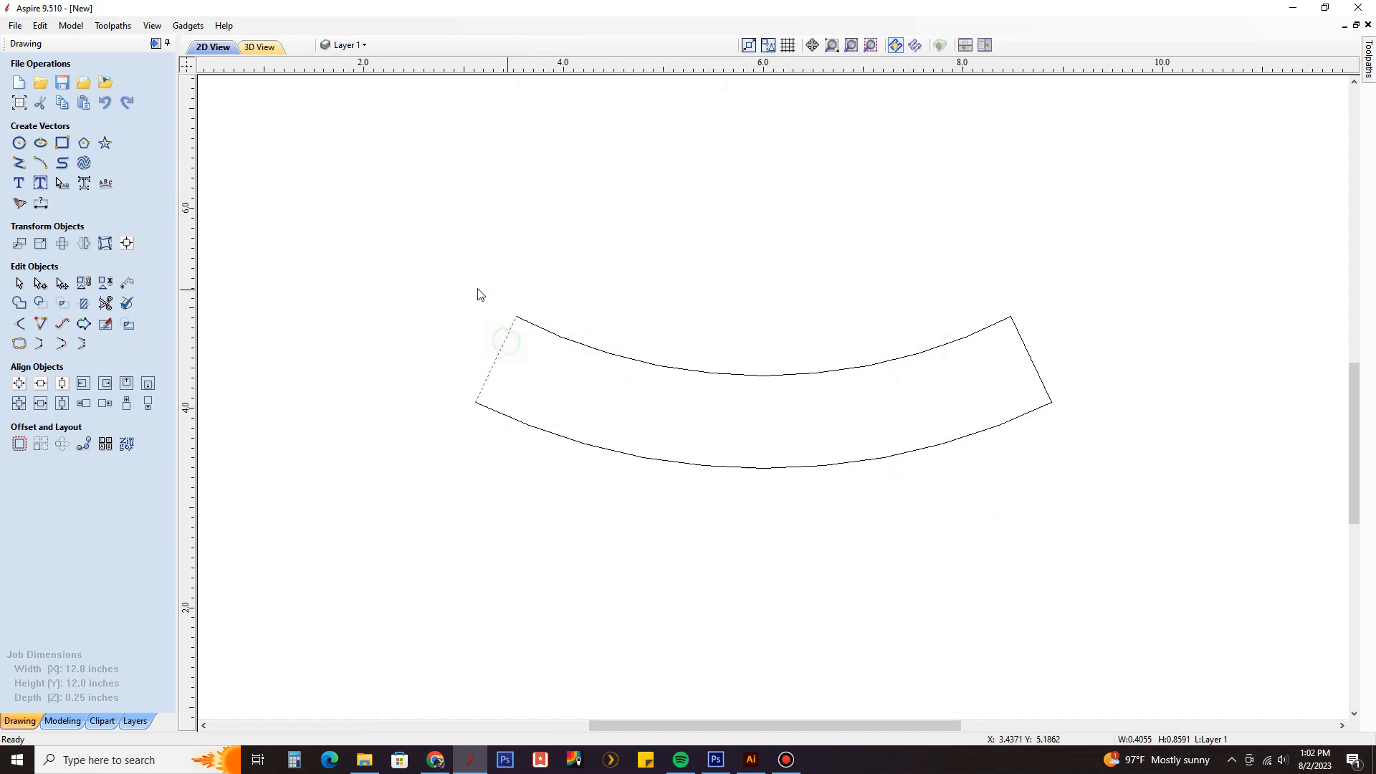
left_click(634, 361)
left_click(660, 460)
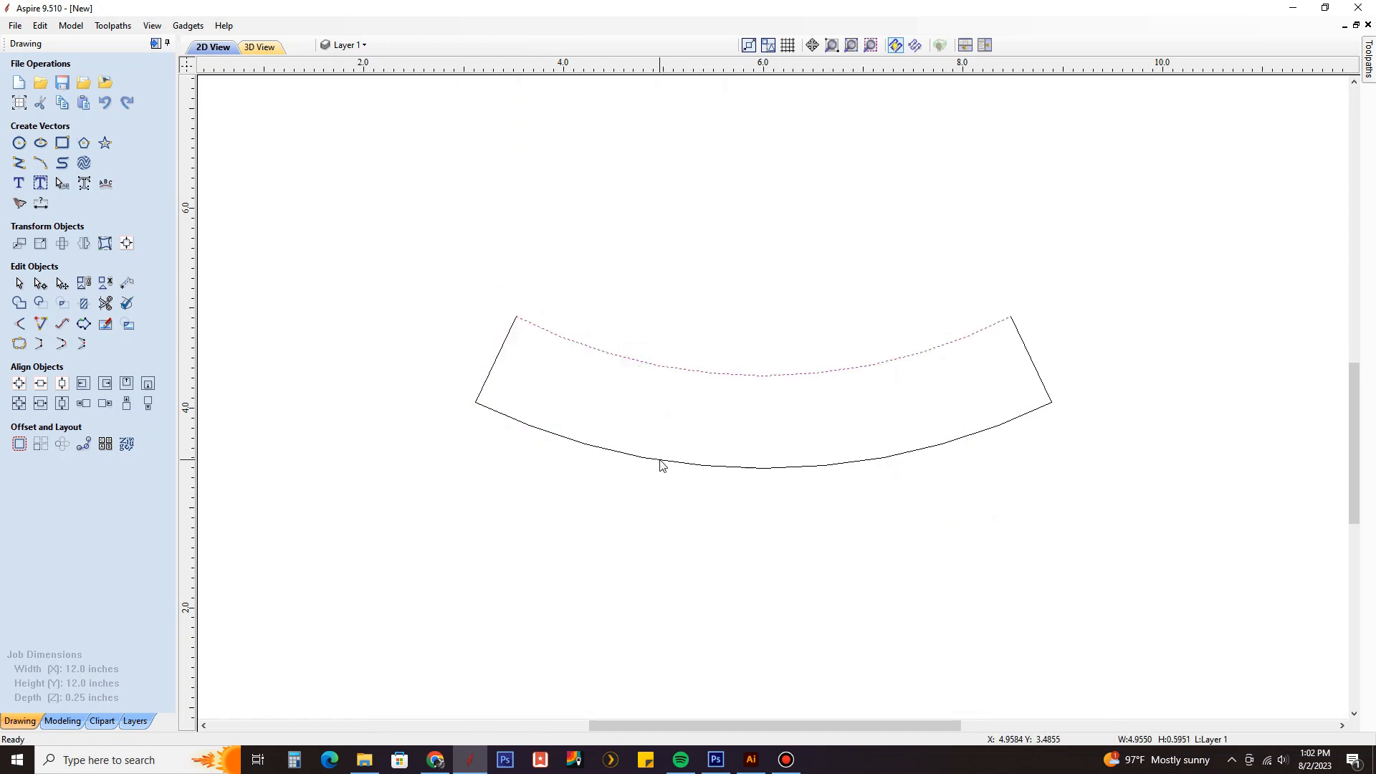
left_click(1034, 369)
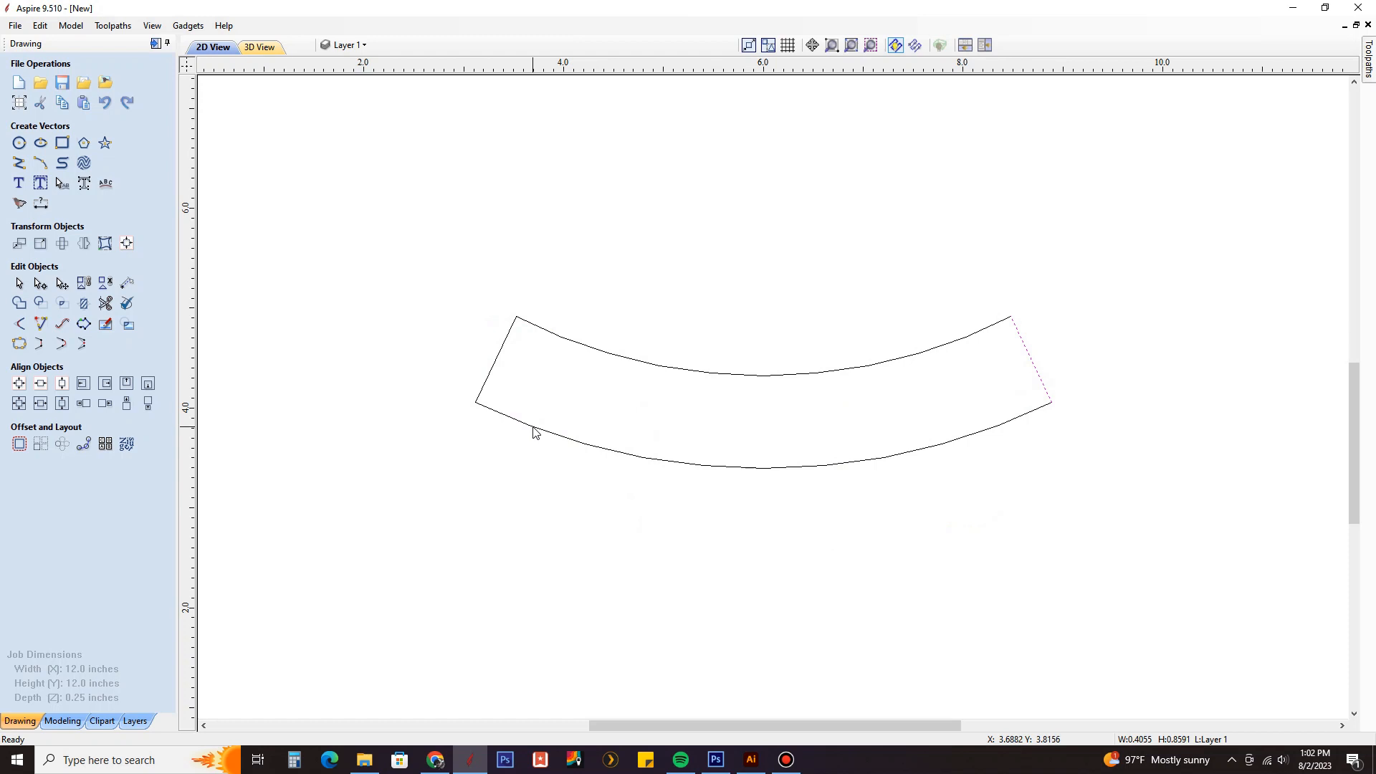
Join the banner's lower arc and left side line into one vector.
left_click(508, 422)
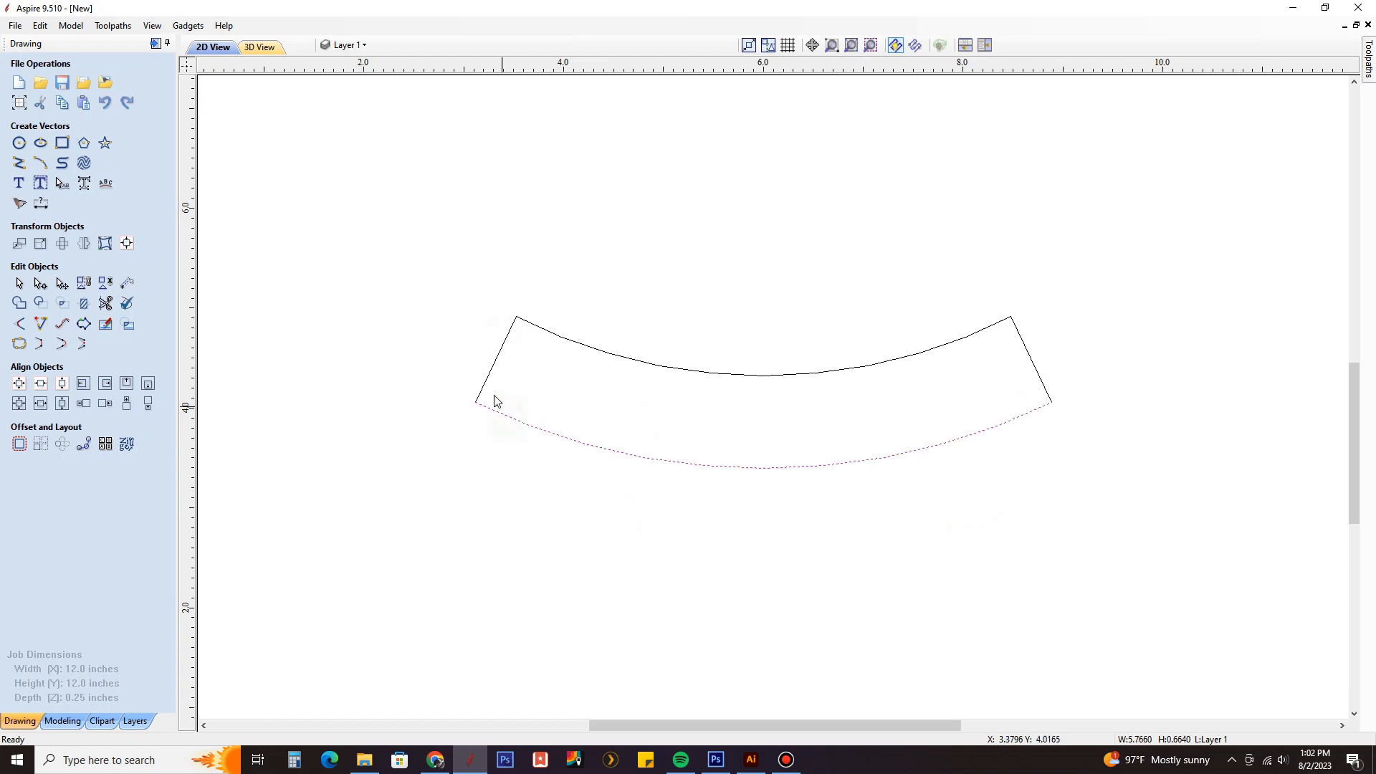
left_click(485, 388, "shift")
left_click(41, 346)
left_click(465, 464)
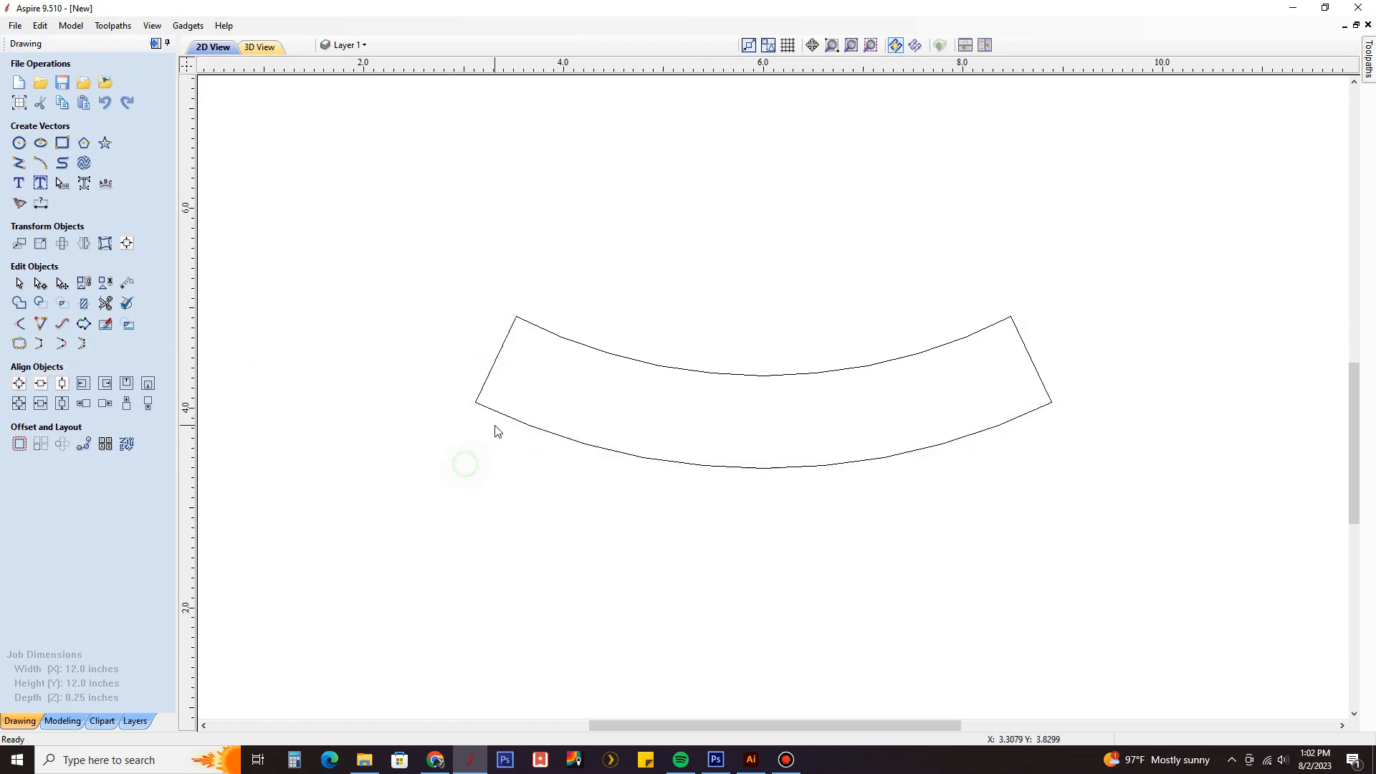
left_click(499, 410)
left_click(660, 492)
left_click(868, 460)
Try to join all the banner outline's vectors into one shape and inspect its right-hand corners.
left_click_drag(440, 242, 1124, 493)
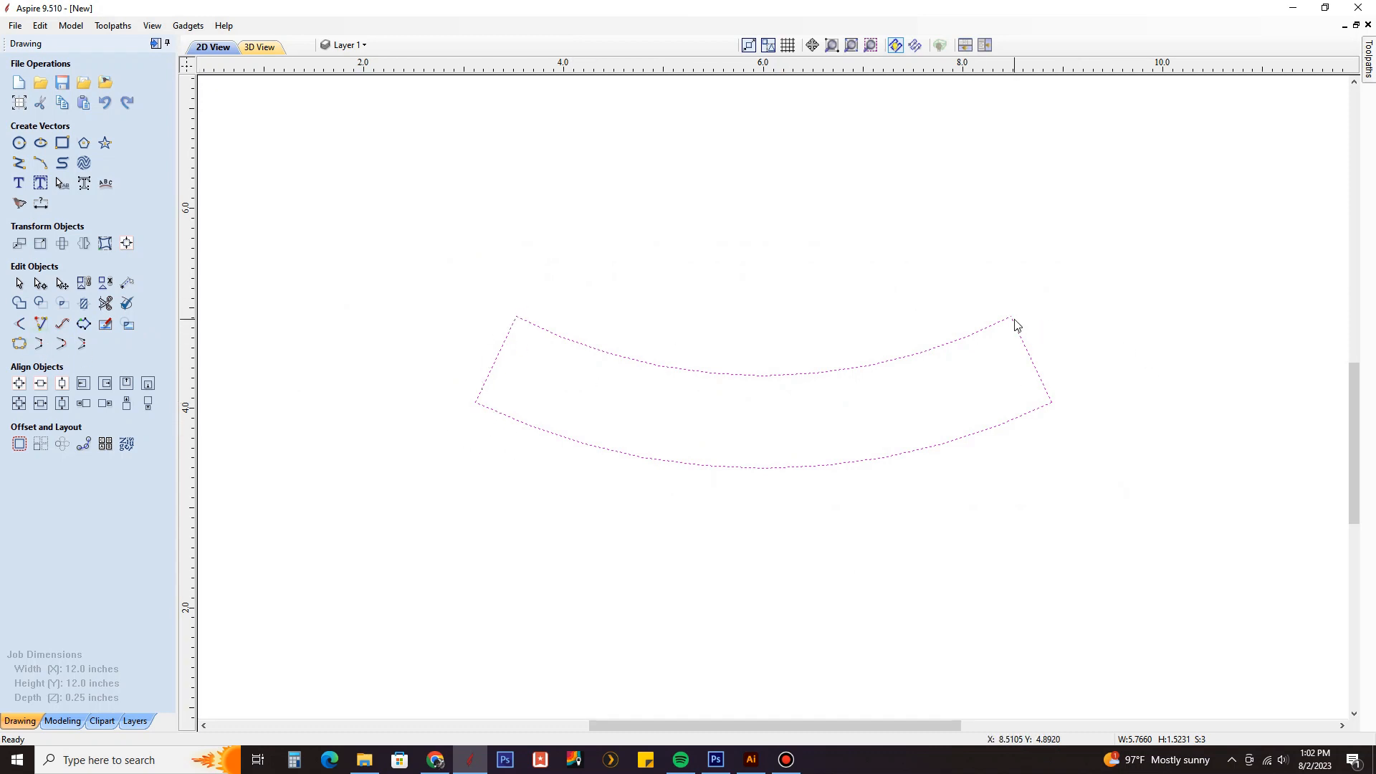
scroll(1014, 320, "up", 3)
scroll(989, 319, "down", 5)
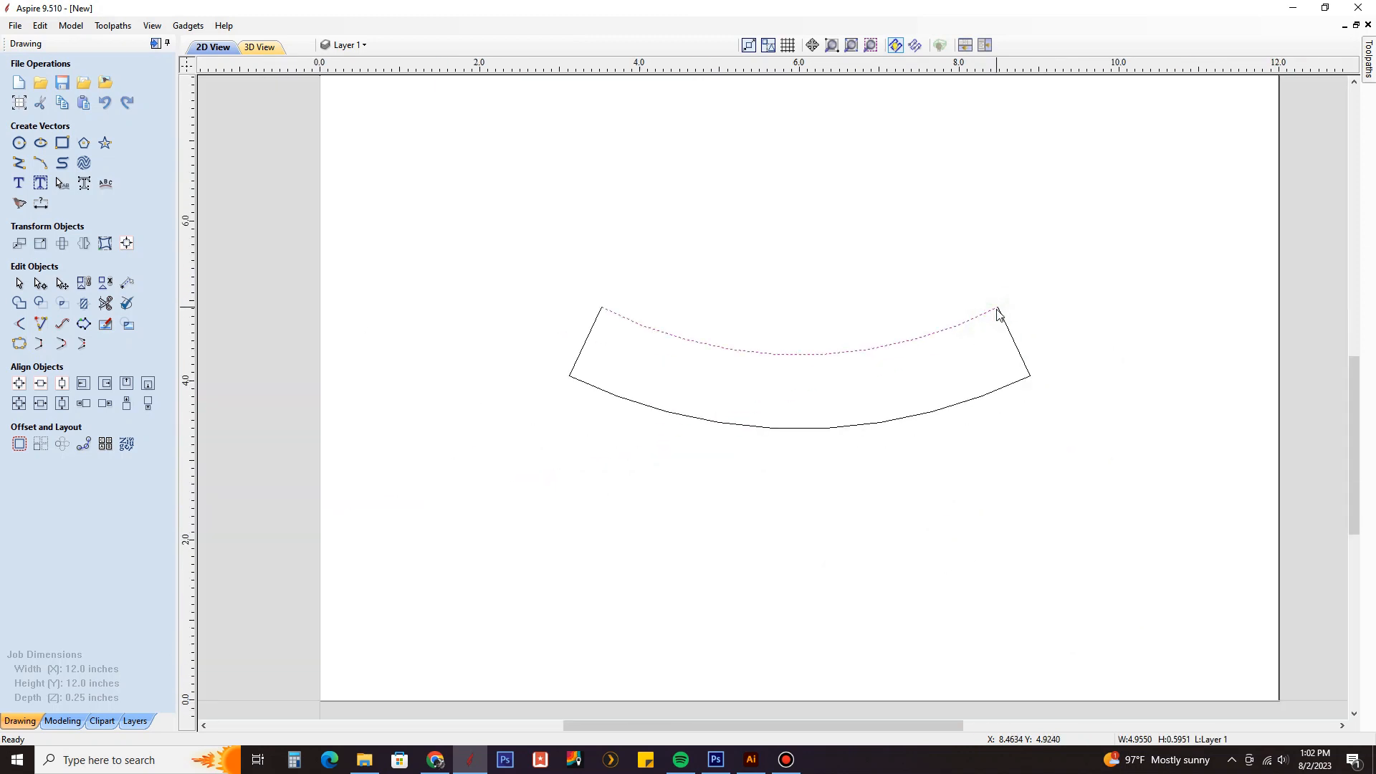
left_click_drag(531, 270, 1057, 490)
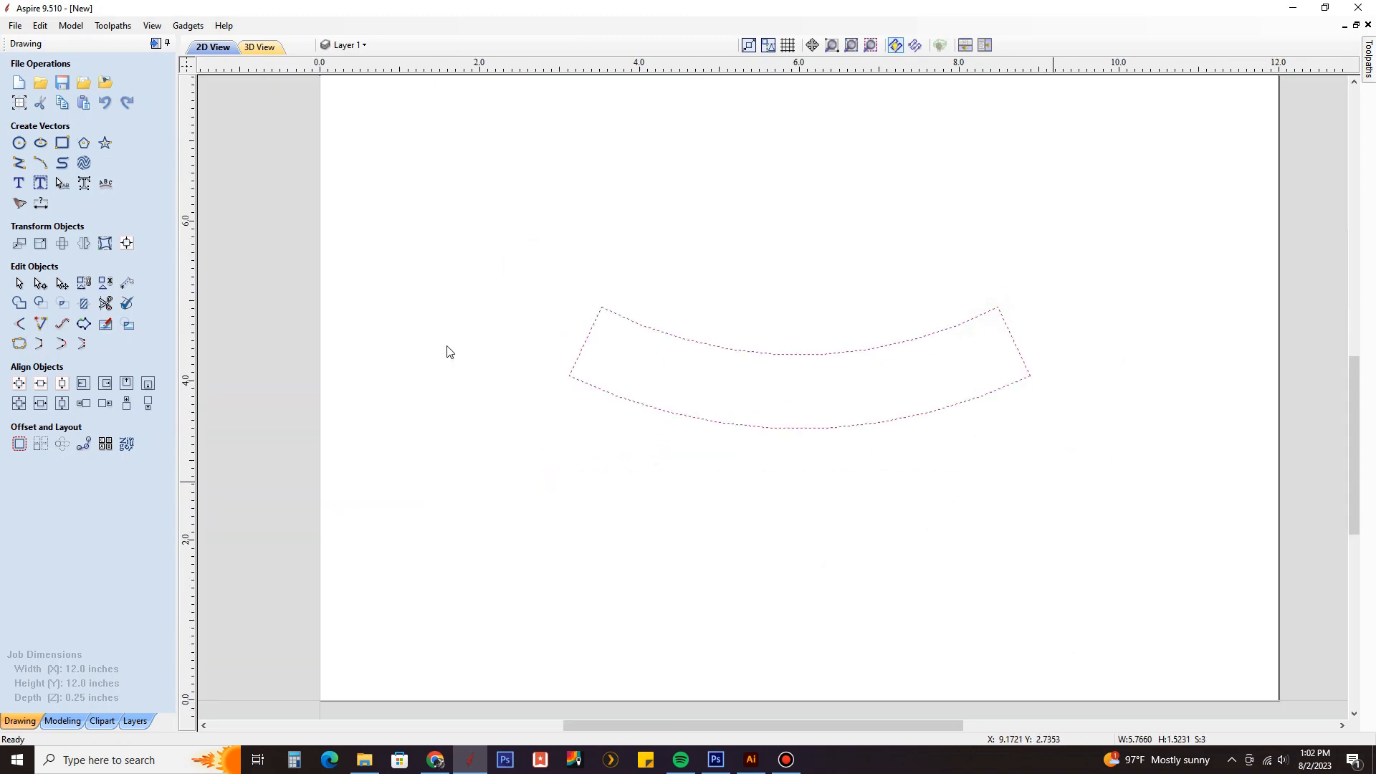
left_click(41, 345)
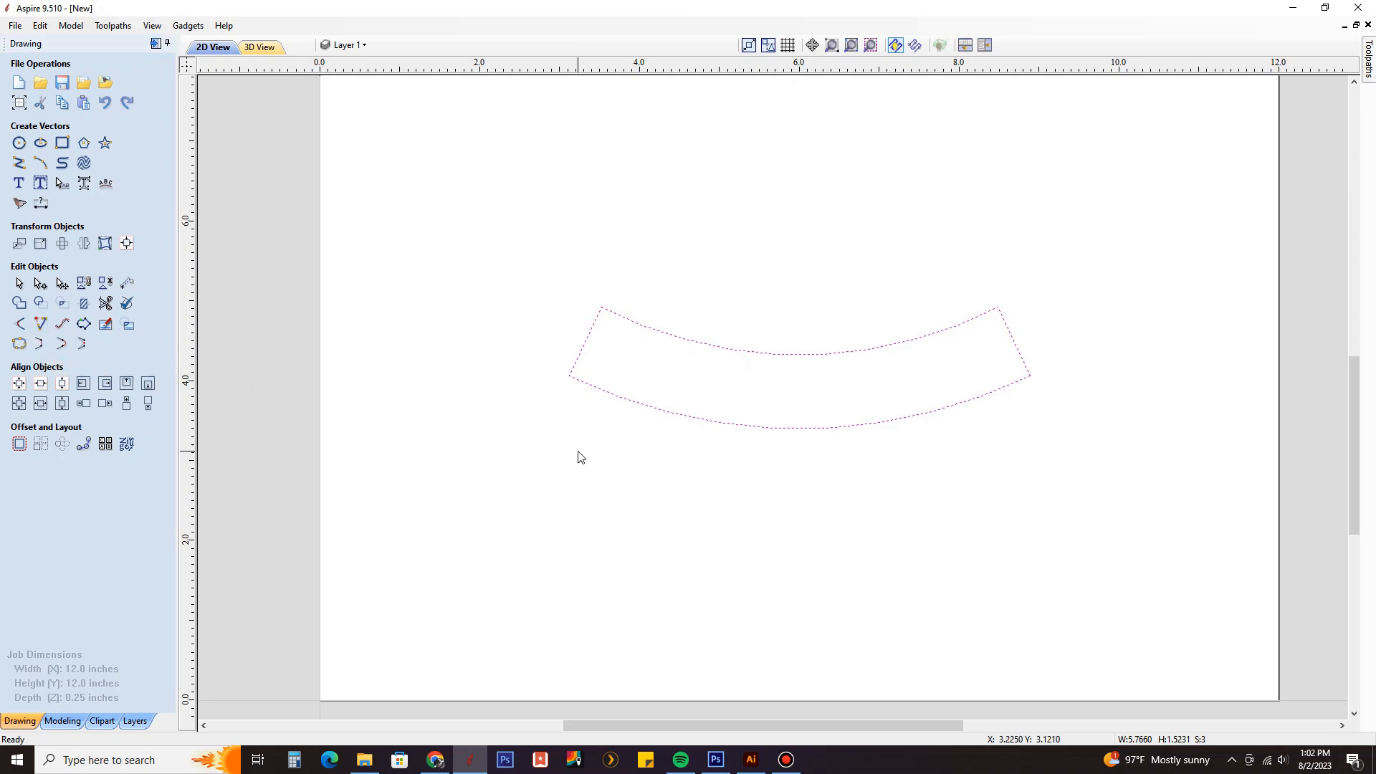
left_click(655, 414)
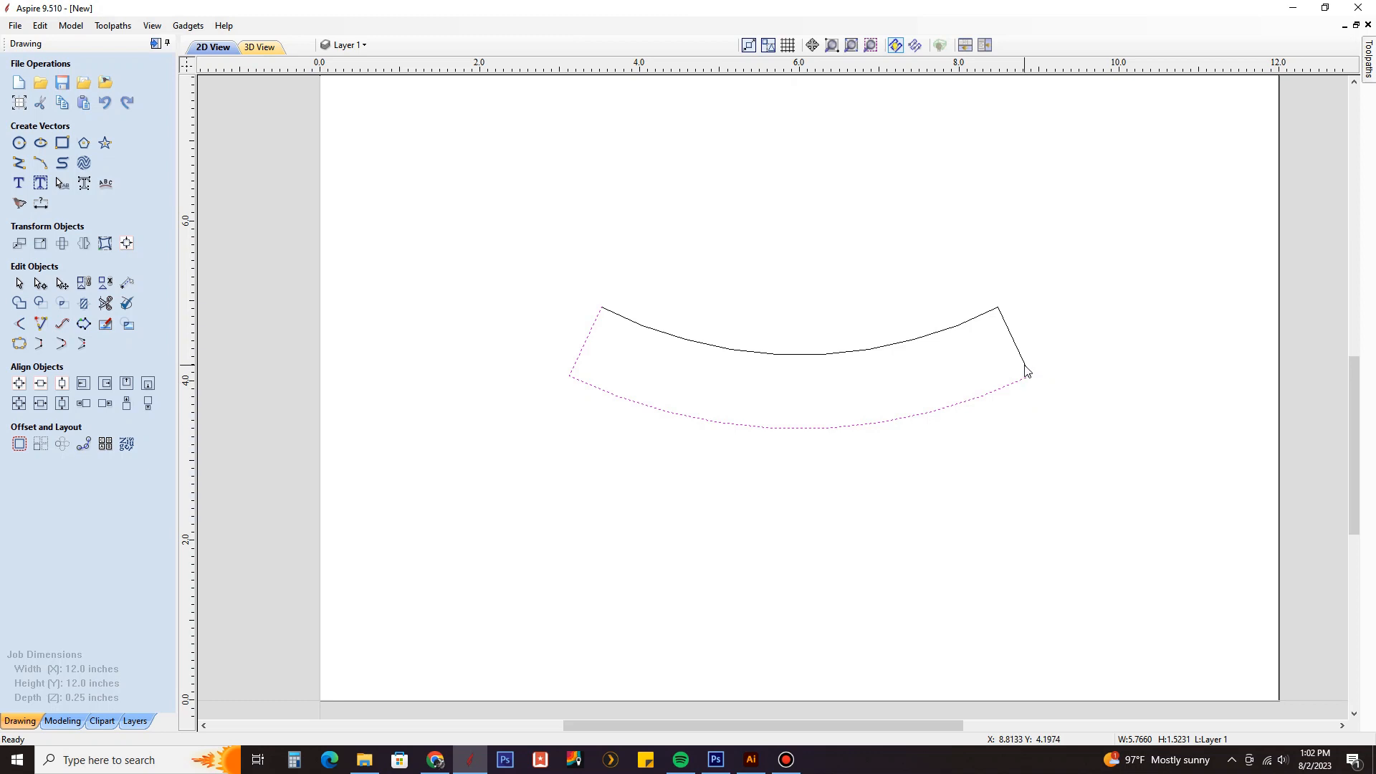
scroll(1026, 375, "up", 3)
scroll(1009, 417, "down", 1)
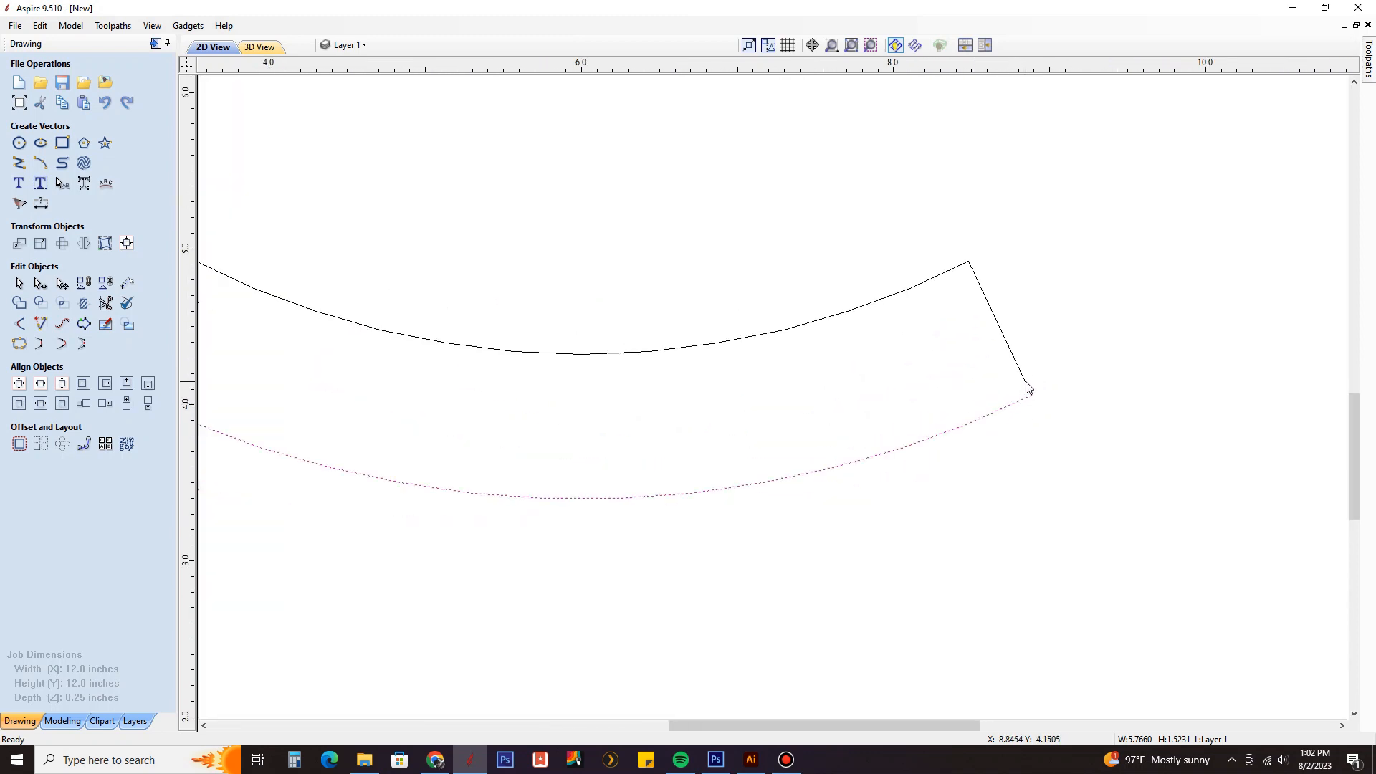
Join the banner's right side line to the already joined lower arc and left side line.
left_click(1025, 381, "shift")
scroll(1047, 382, "down", 2)
left_click(58, 345)
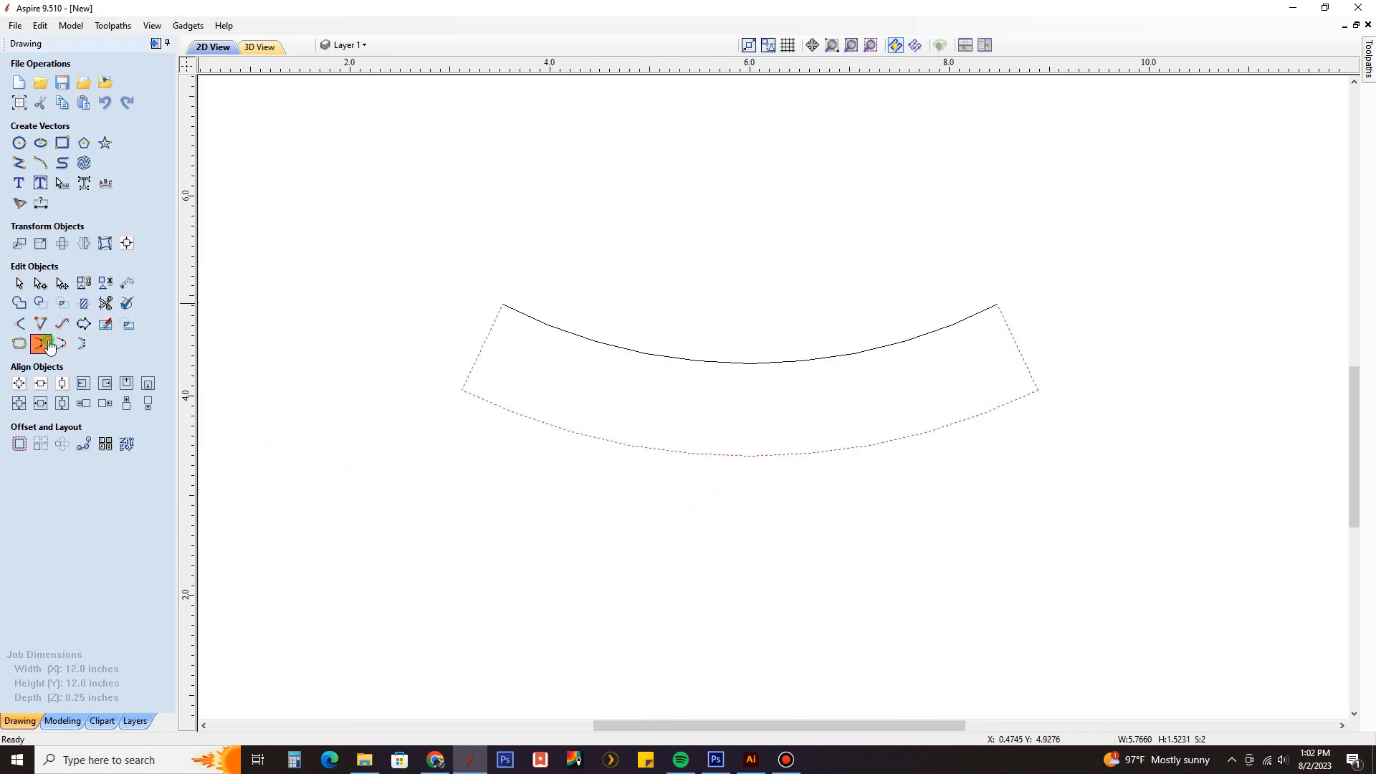
Join the banner's two remaining open vectors into one closed outline with a 0.01 inch tolerance and check it as a single vector.
left_click_drag(415, 235, 1085, 480)
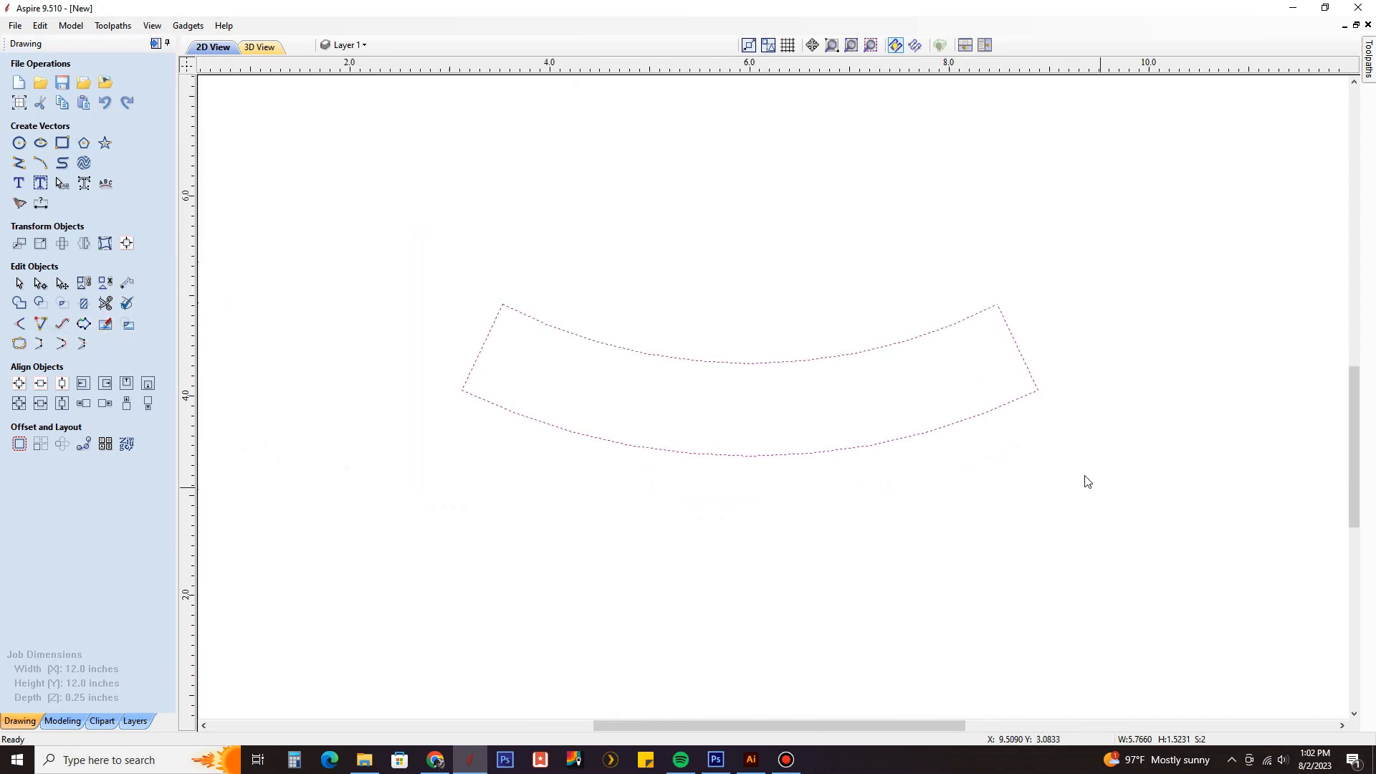
left_click(18, 344)
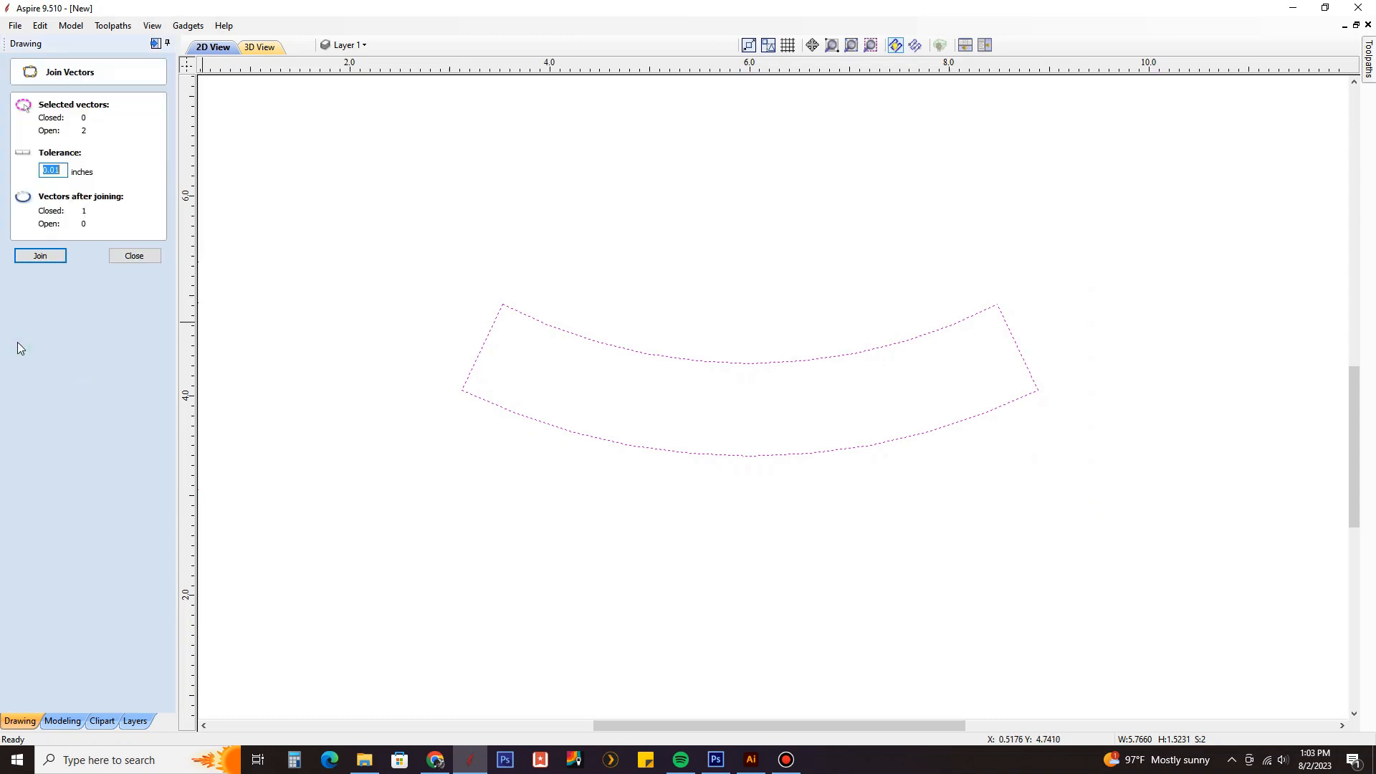
left_click(39, 257)
left_click(475, 473)
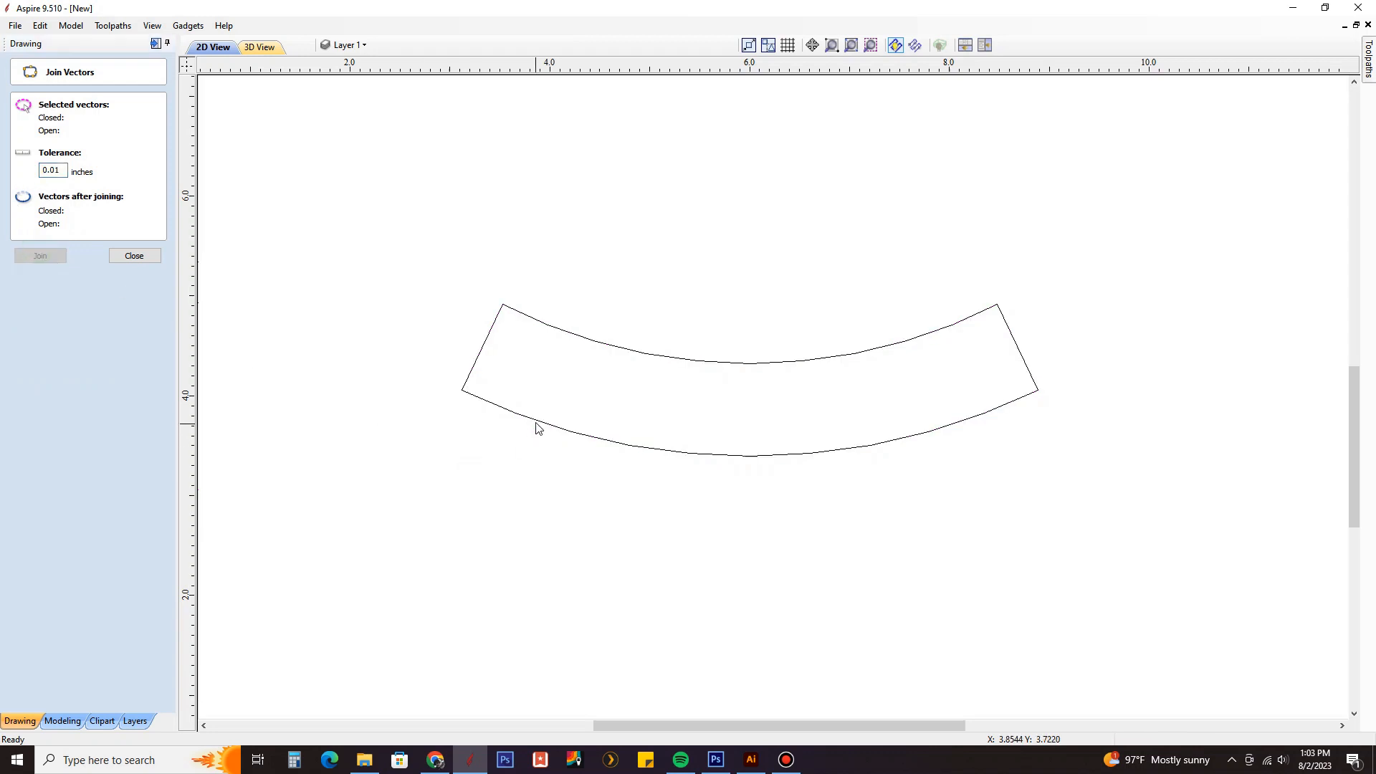
left_click(536, 421)
scroll(811, 486, "down", 3)
left_click(134, 256)
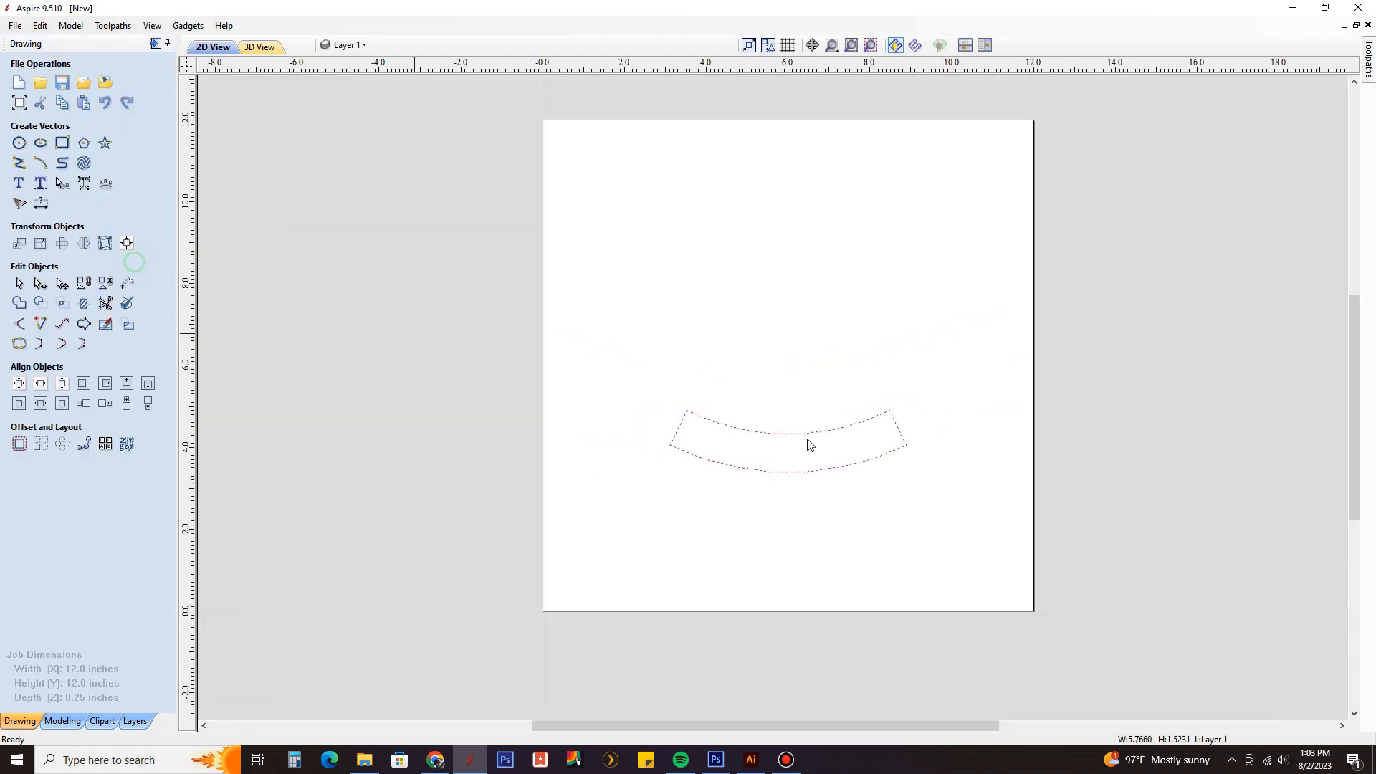
Show the Bitmap Layer beneath the closed OCEANSIDE POLICE banner outline.
scroll(808, 470, "up", 4)
scroll(807, 470, "up", 1)
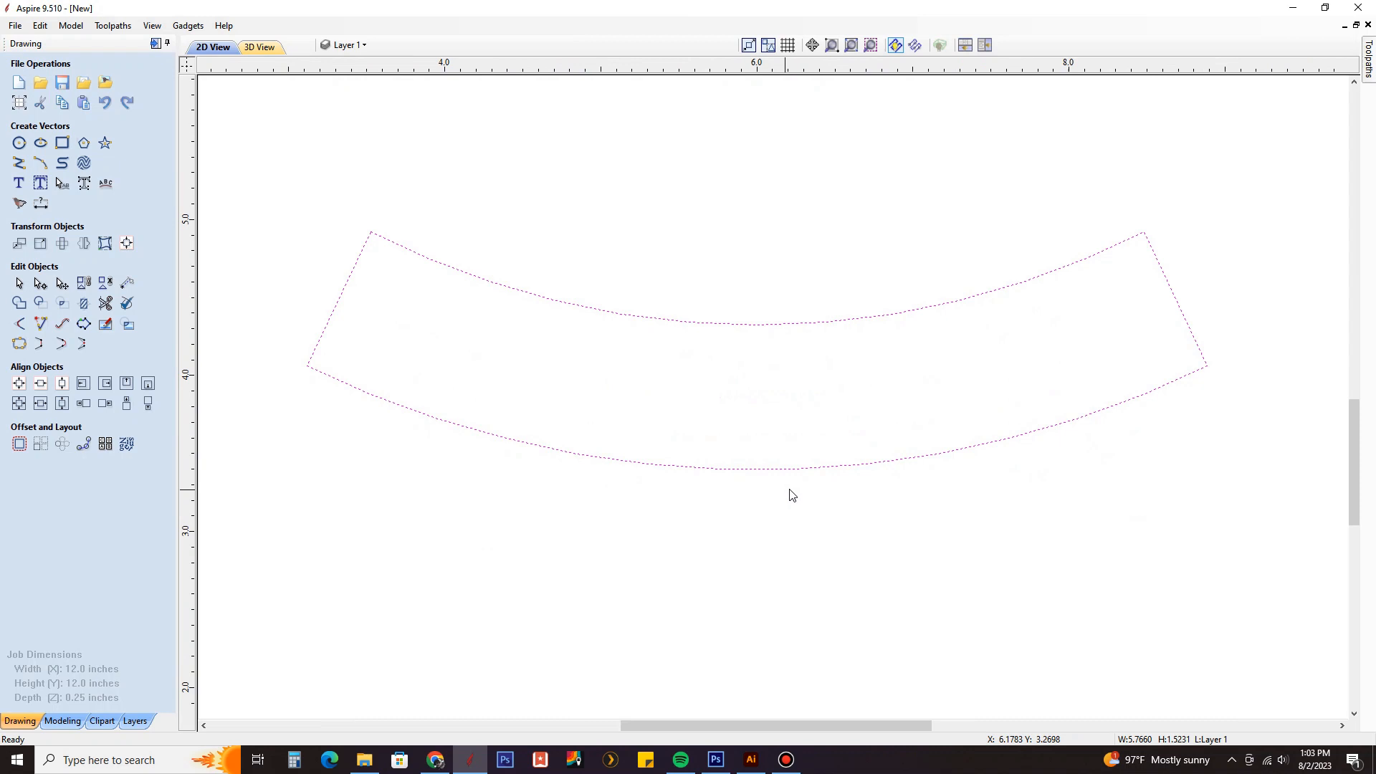
left_click(370, 48)
left_click(344, 68)
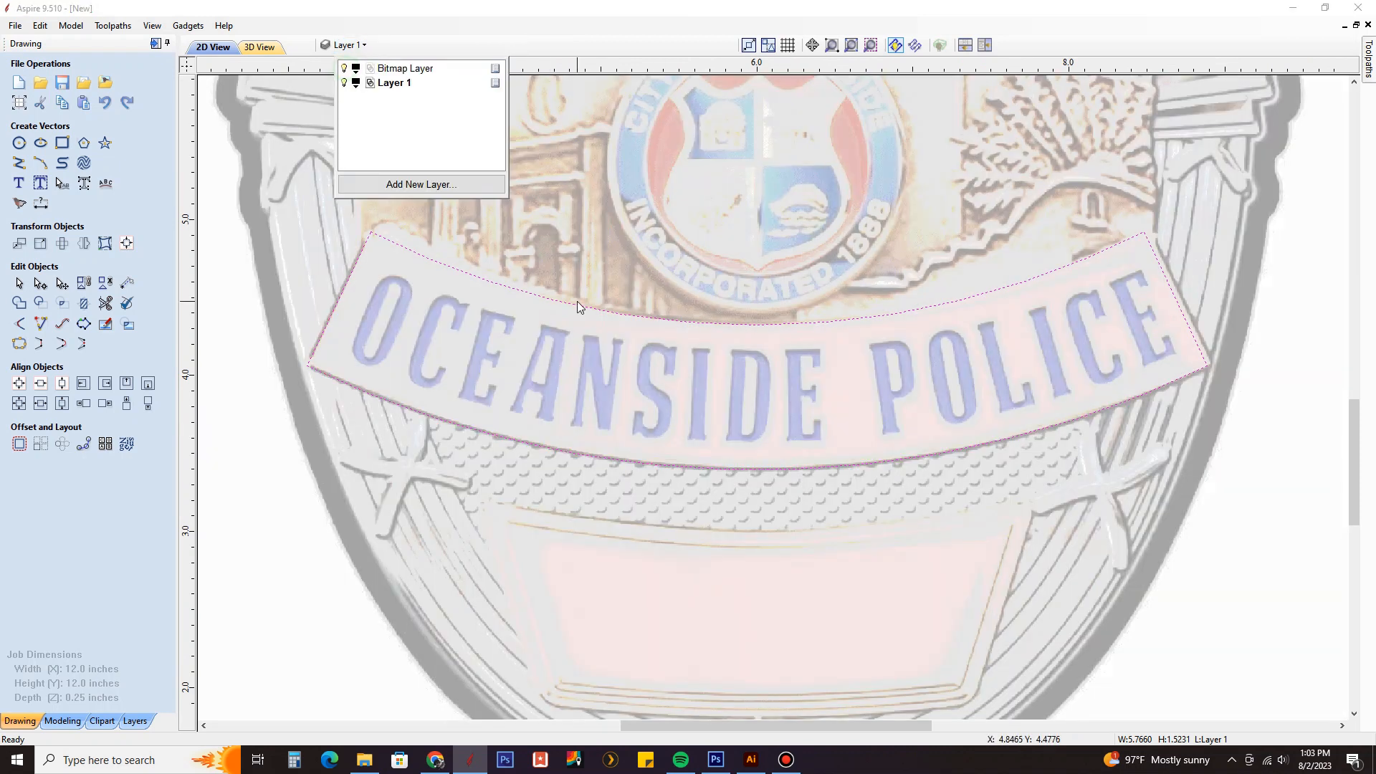
Offset the banner outline inwards by 0.05 inches with sharp offset corners, keeping the original.
left_click(20, 443)
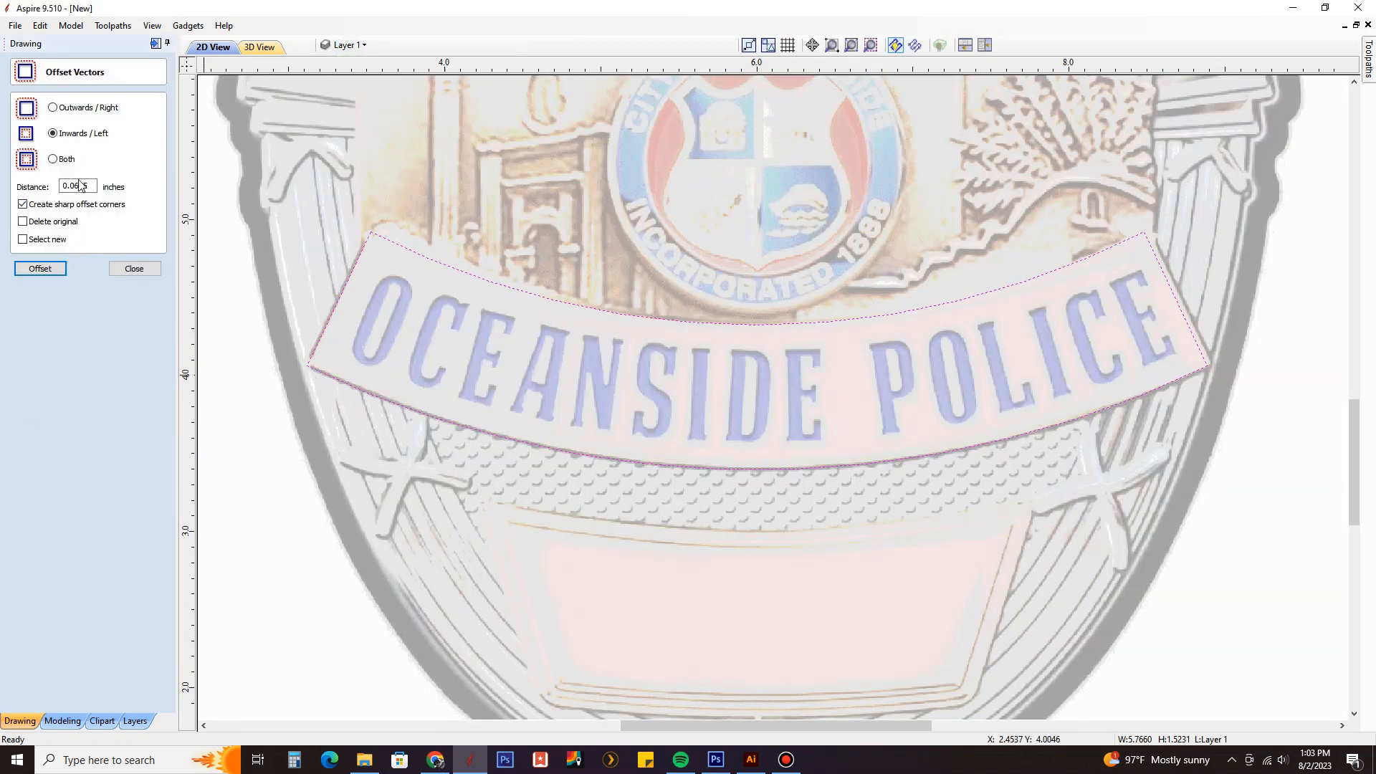
left_click_drag(72, 185, 99, 185)
type("05")
left_click(40, 268)
left_click(134, 268)
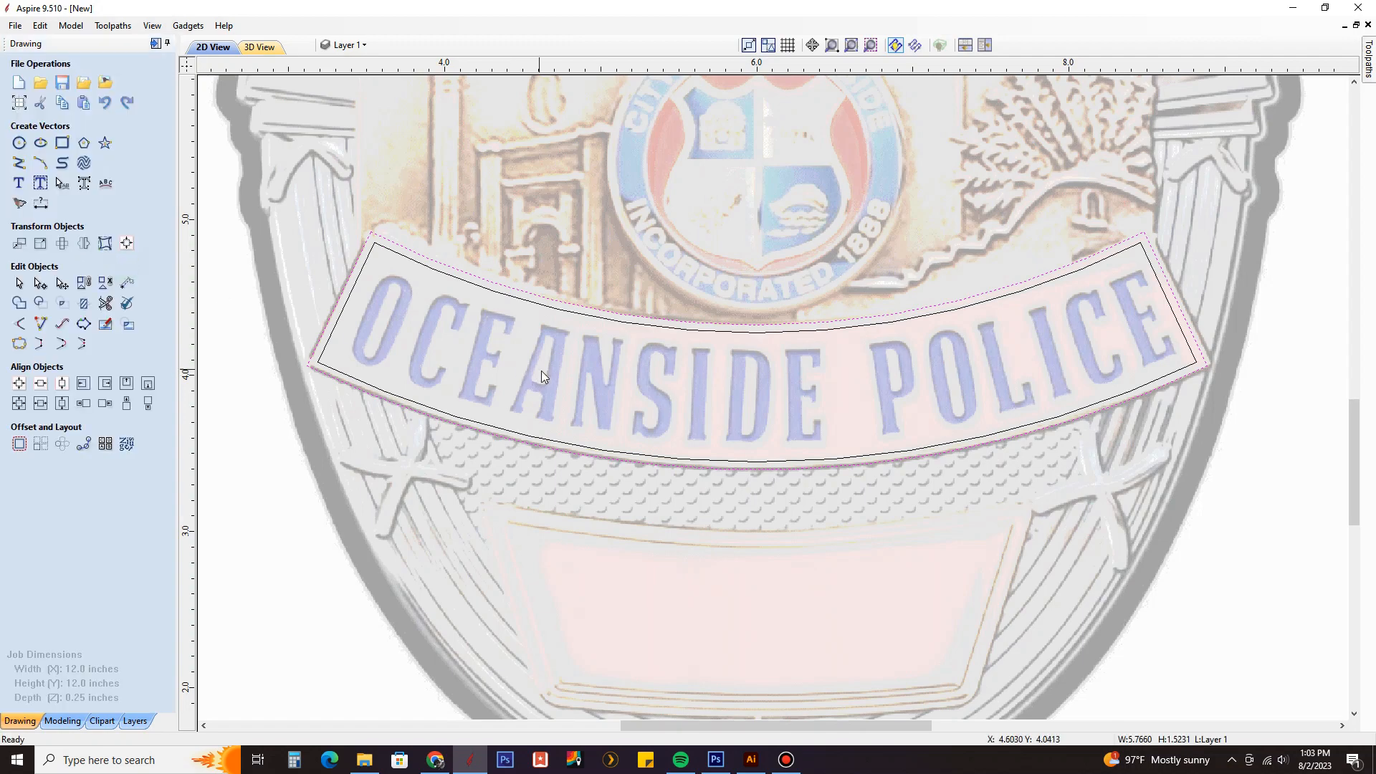
Hide the Bitmap Layer and check the banner outline together with its inner offset.
scroll(540, 372, "down", 2)
left_click(692, 456)
scroll(699, 455, "down", 1)
left_click(357, 47)
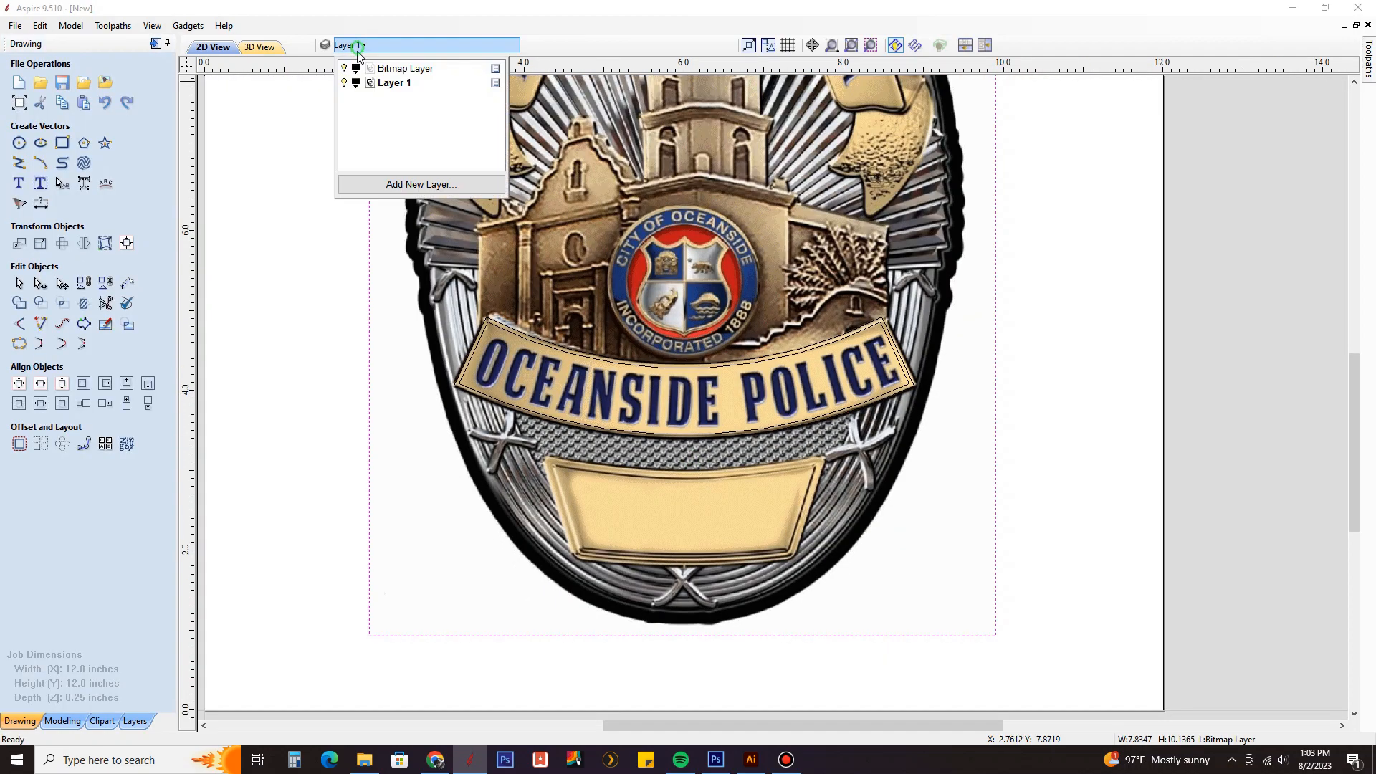
left_click(344, 68)
middle_click_drag(678, 411, 731, 488)
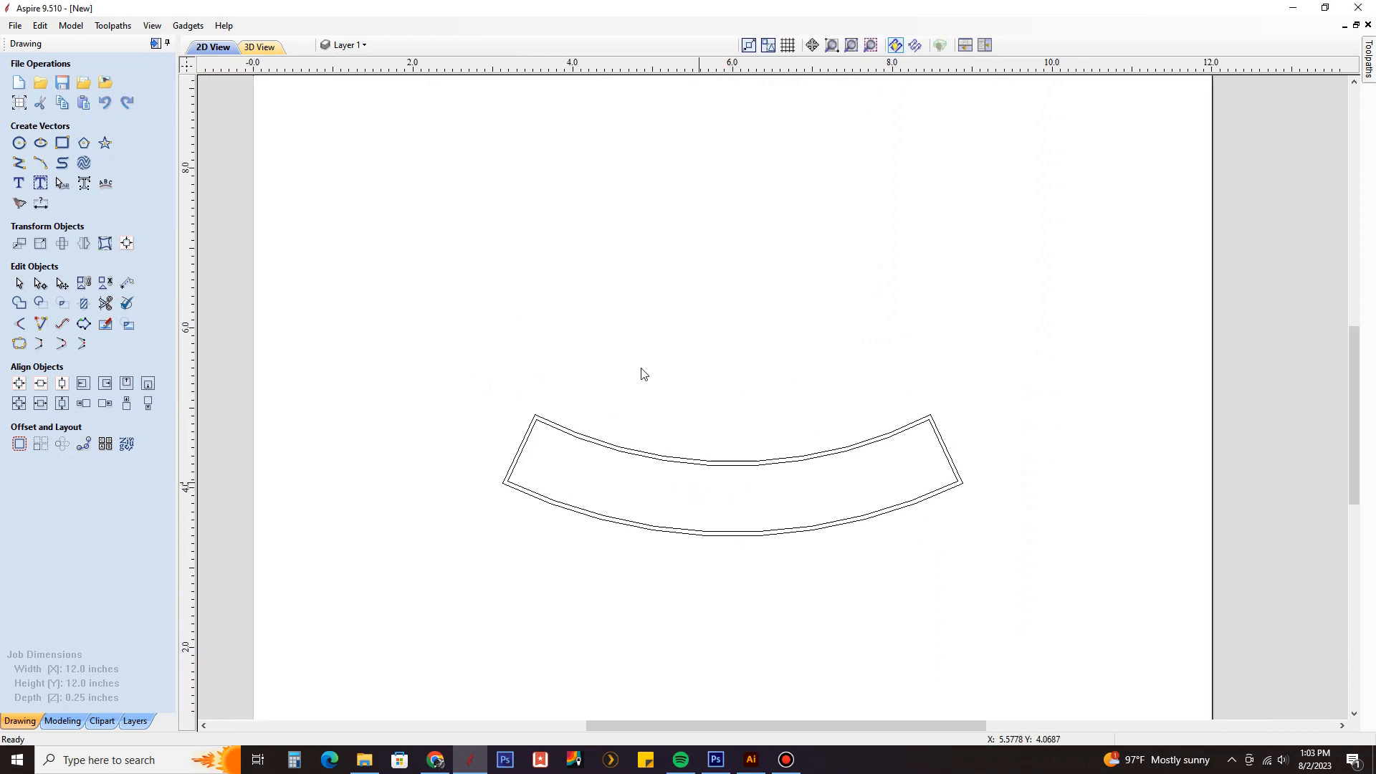
Add a new layer named Layer 2, hide Layer 1 and show the Bitmap Layer.
left_click(364, 46)
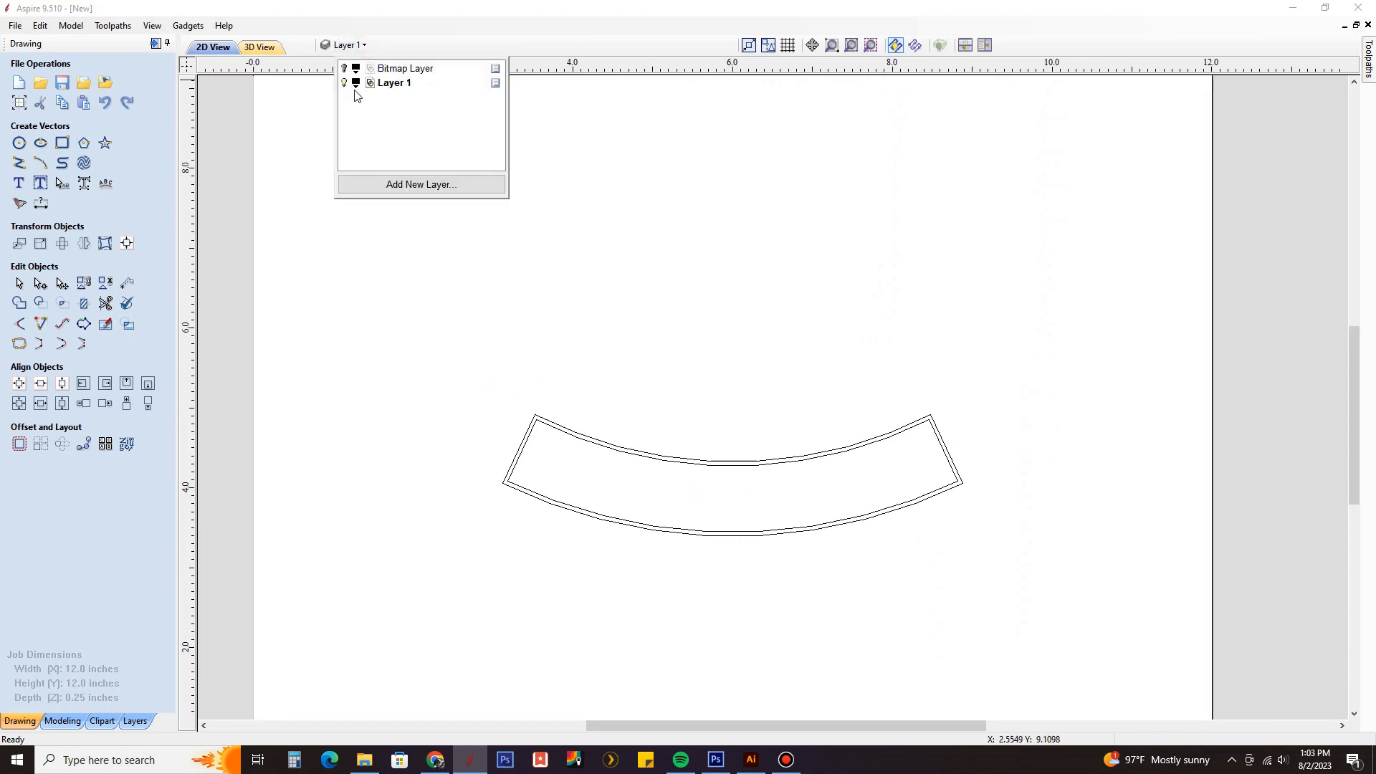
left_click(413, 187)
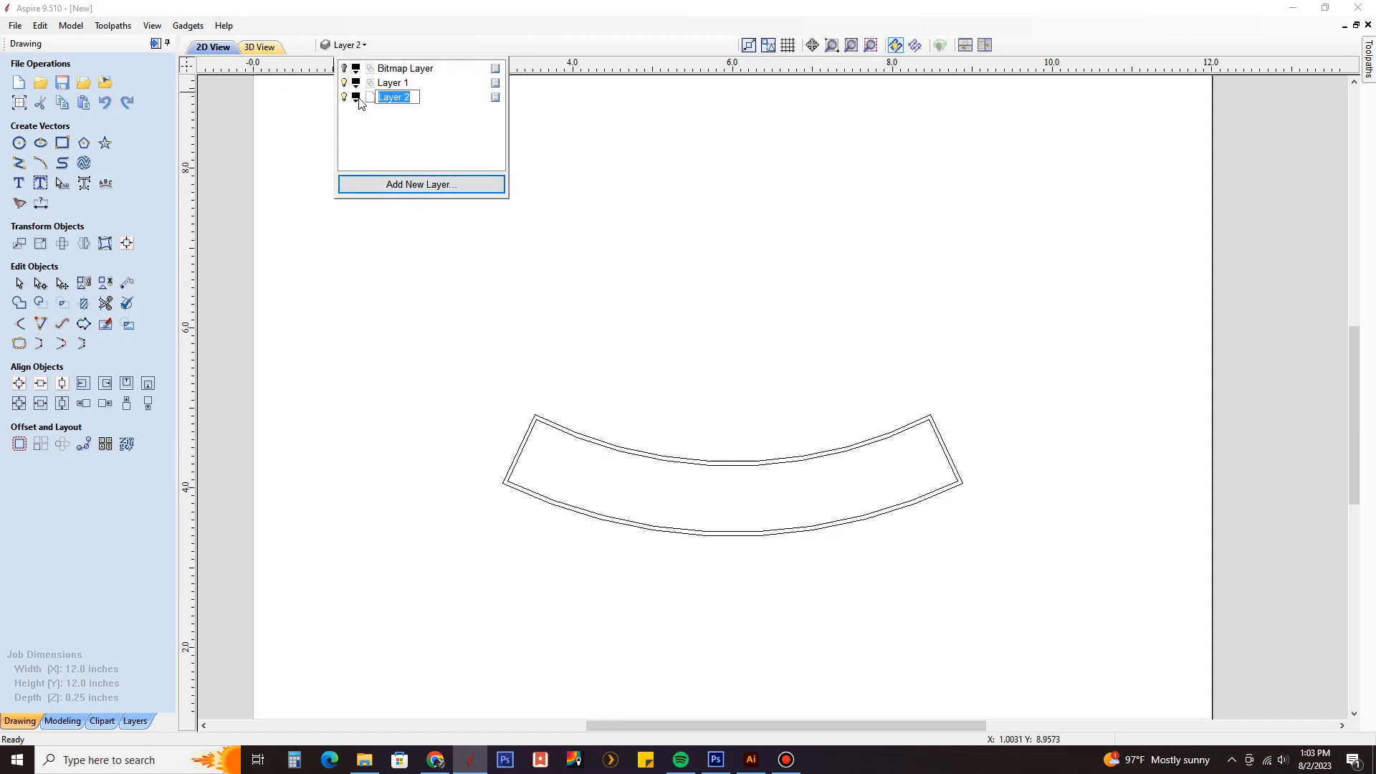
left_click(346, 83)
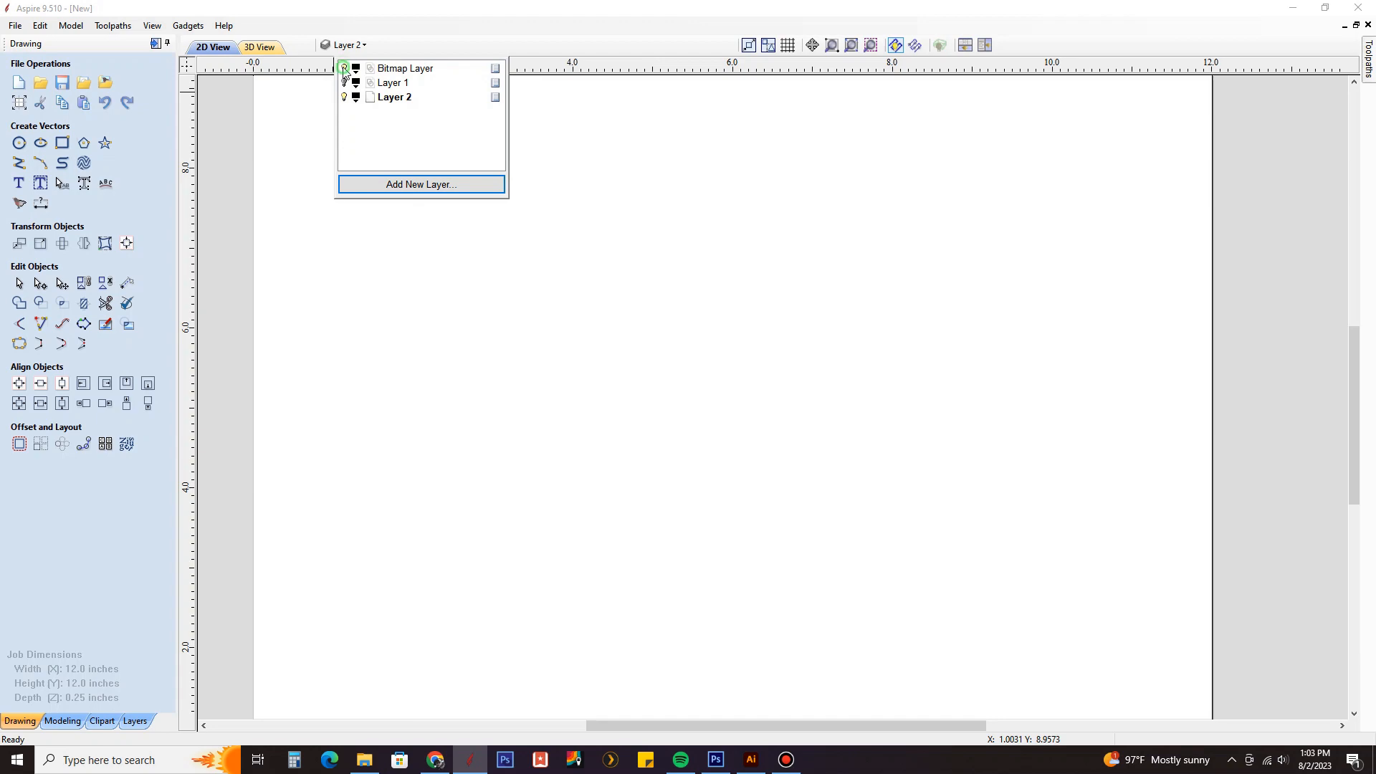
left_click(344, 68)
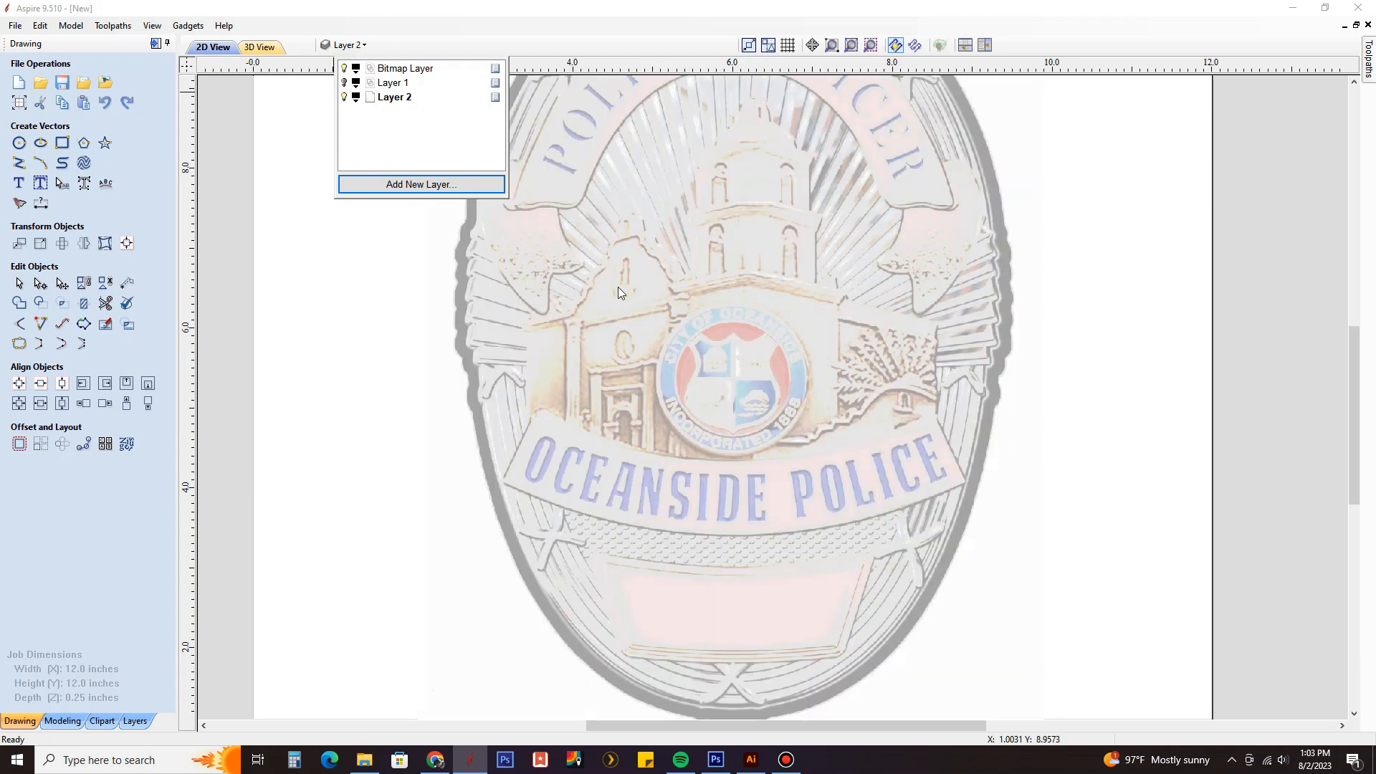
left_click(763, 354)
Examine the badge image around the POLICE OFFICER banner, its lower ends and its folded ribbon tails.
scroll(758, 337, "down", 2)
left_click(345, 44)
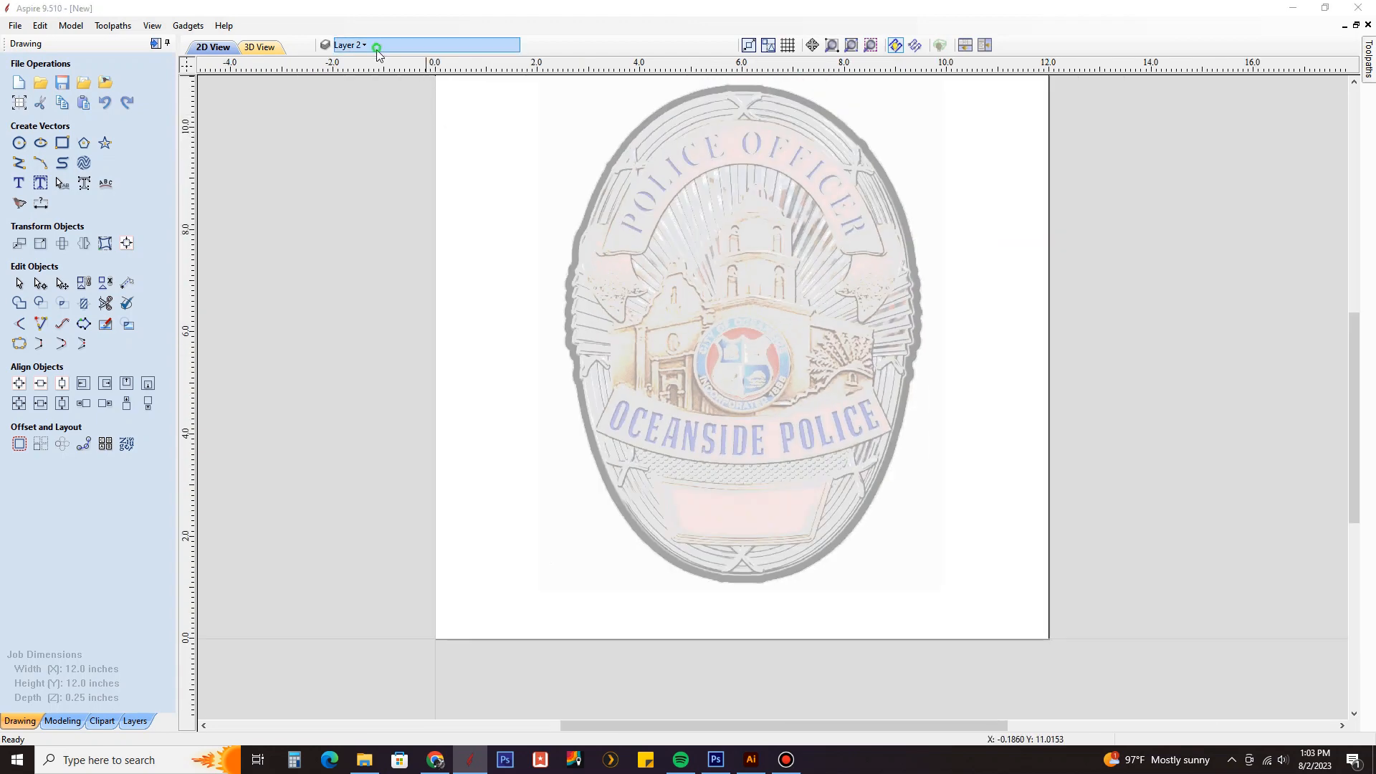
left_click(801, 319)
scroll(741, 311, "up", 2)
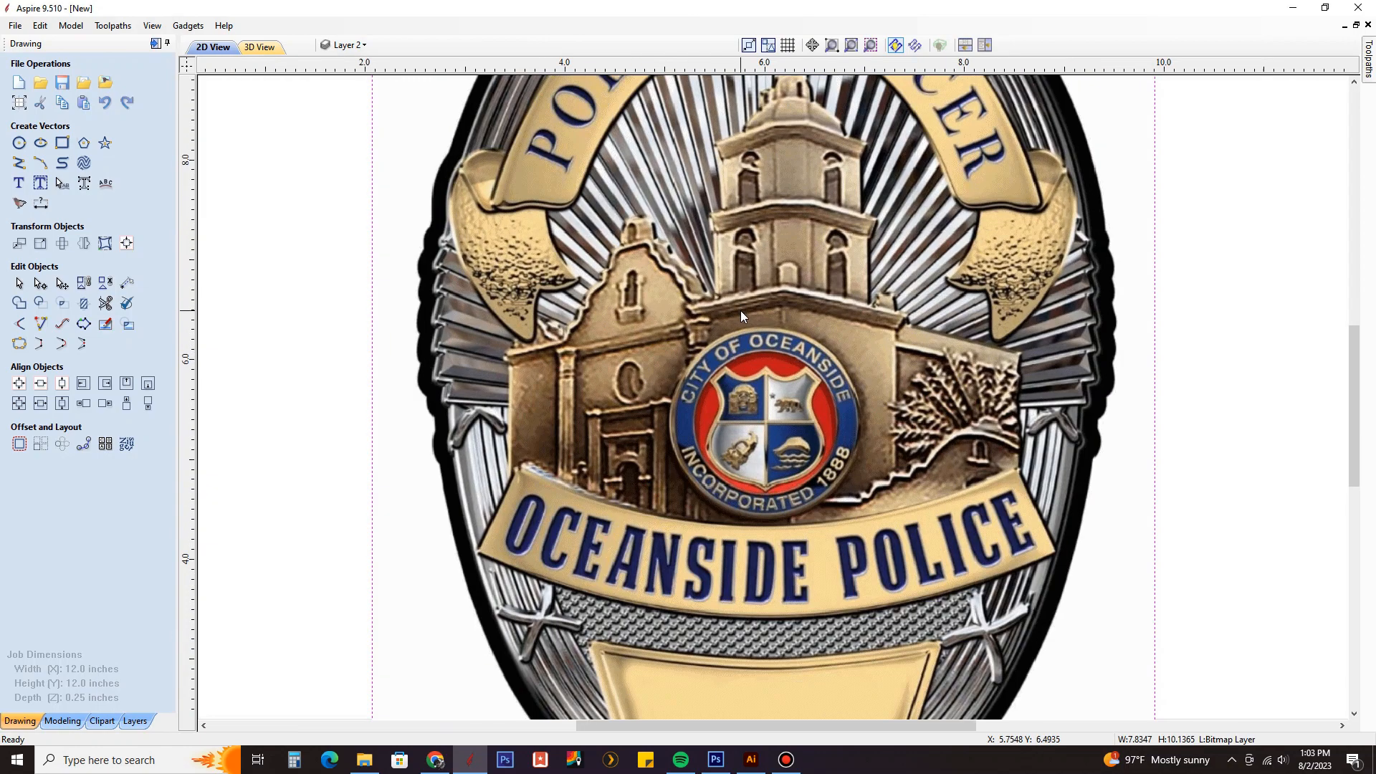
scroll(754, 312, "down", 3)
scroll(739, 308, "up", 1)
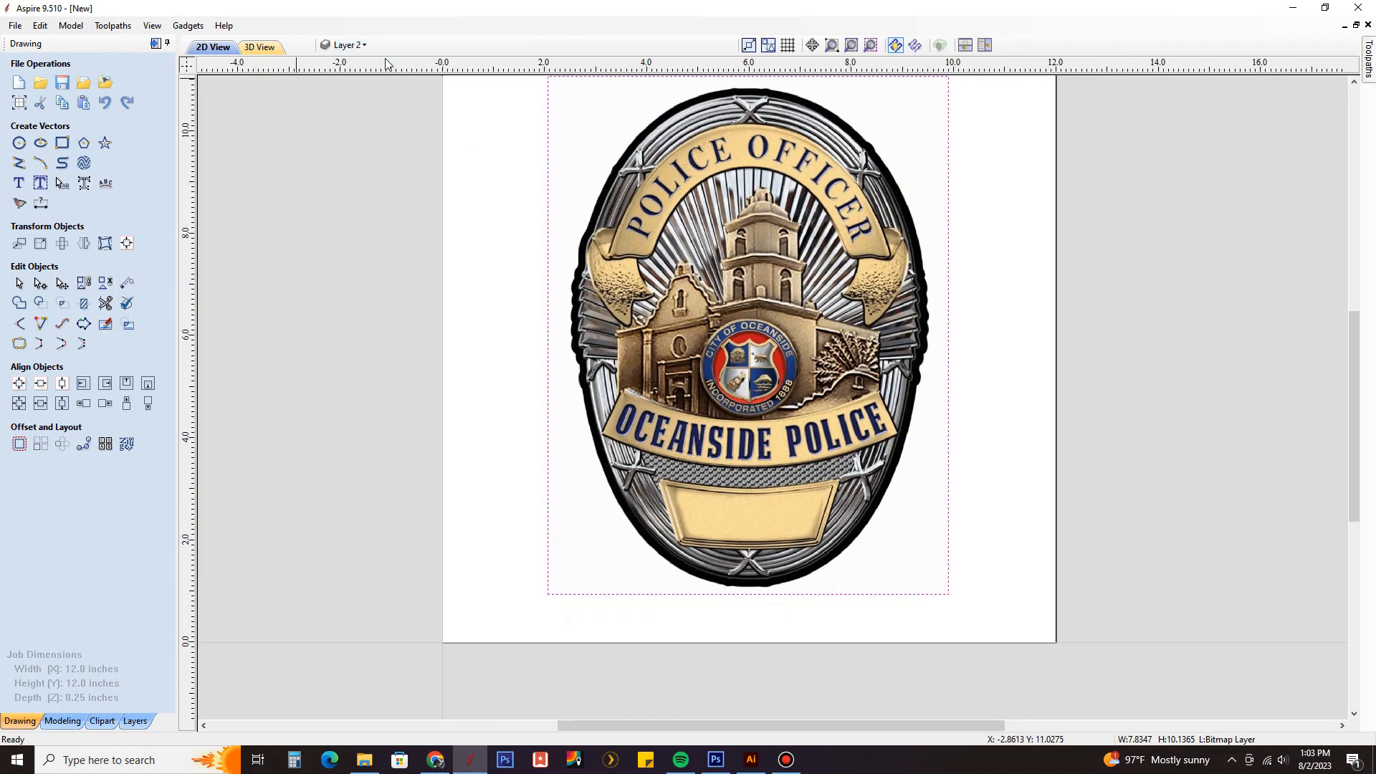
left_click(1099, 414)
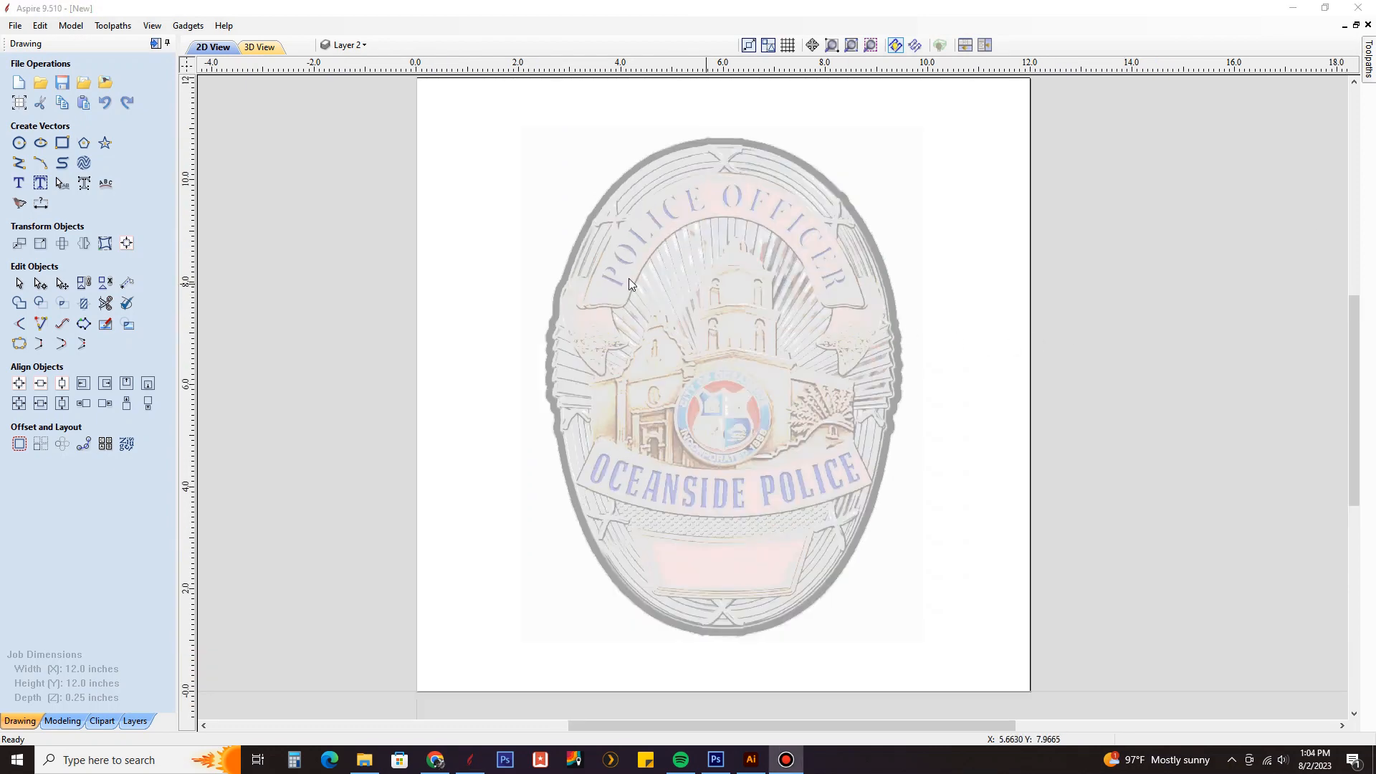
scroll(629, 278, "up", 5)
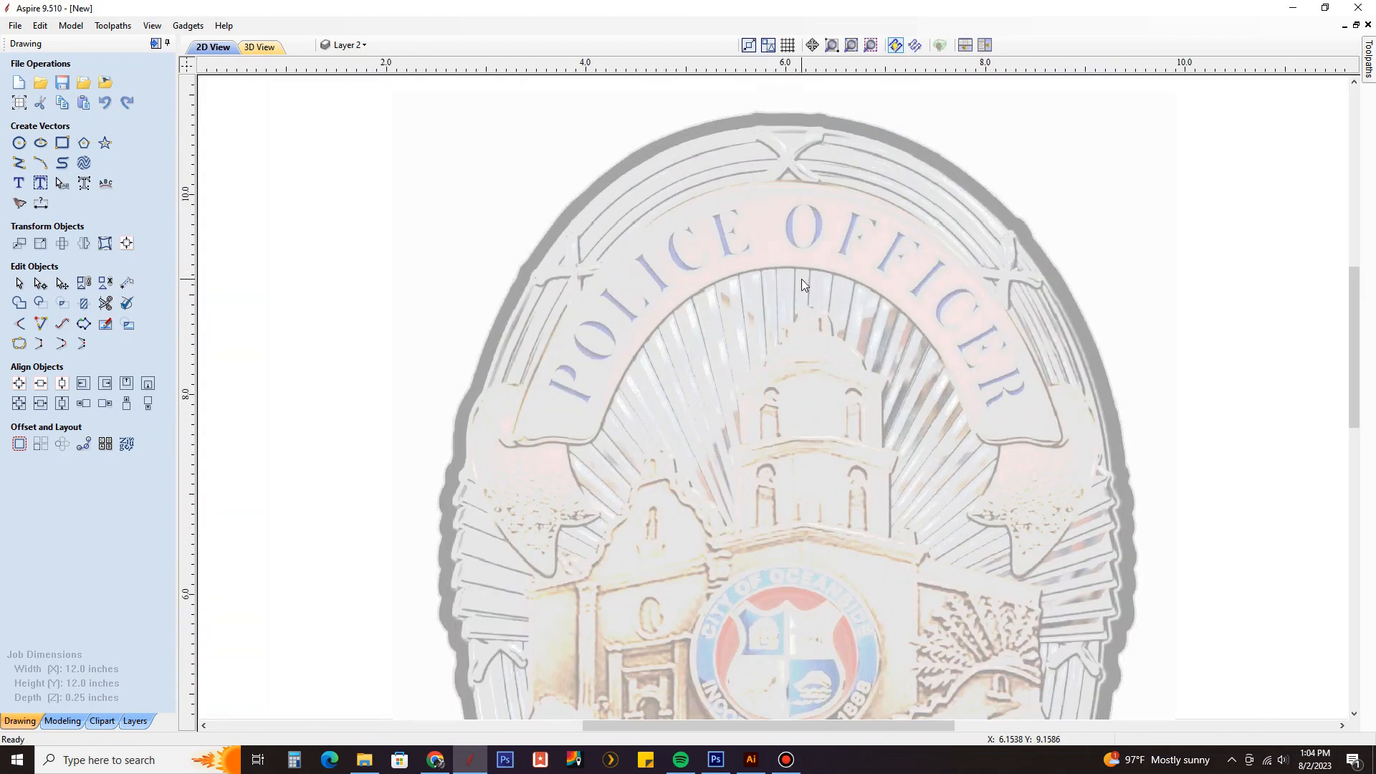
middle_click_drag(801, 280, 741, 286)
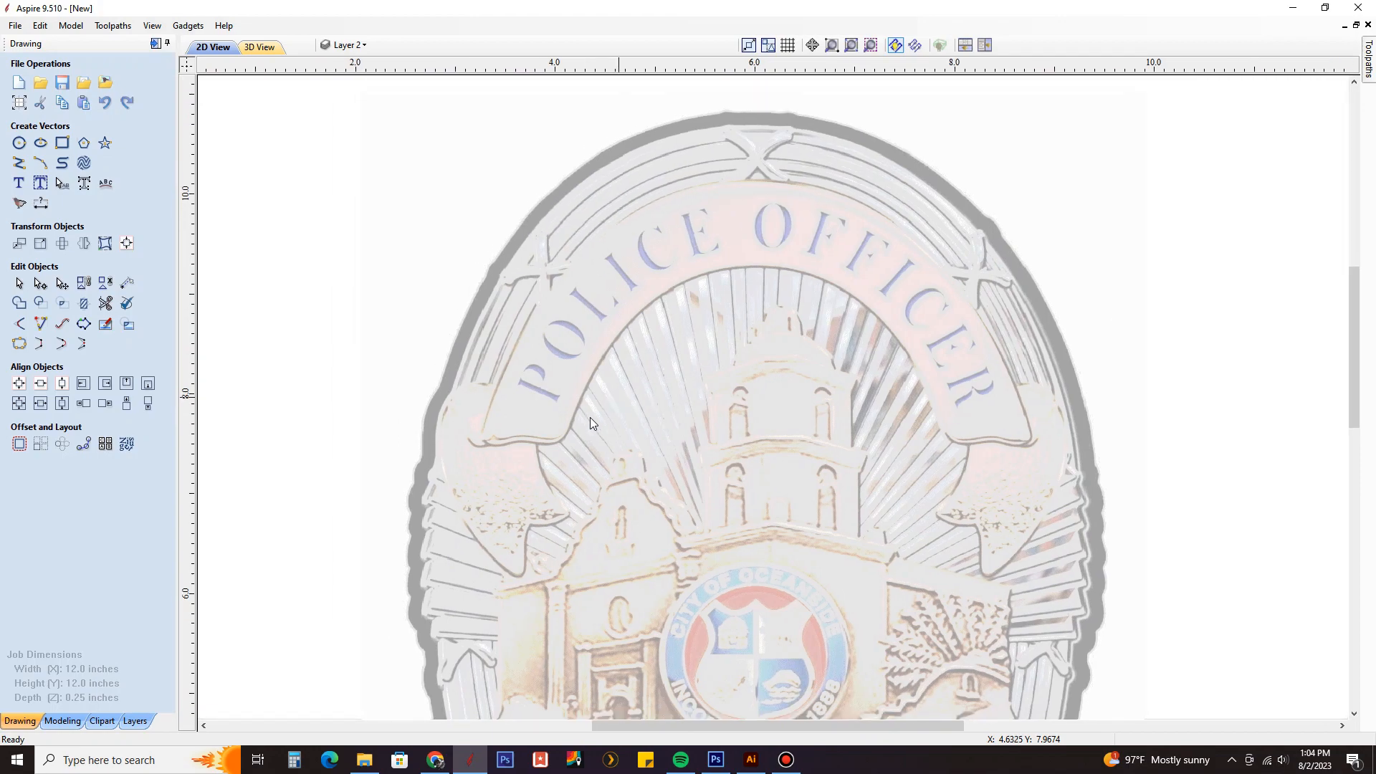
scroll(535, 444, "up", 6)
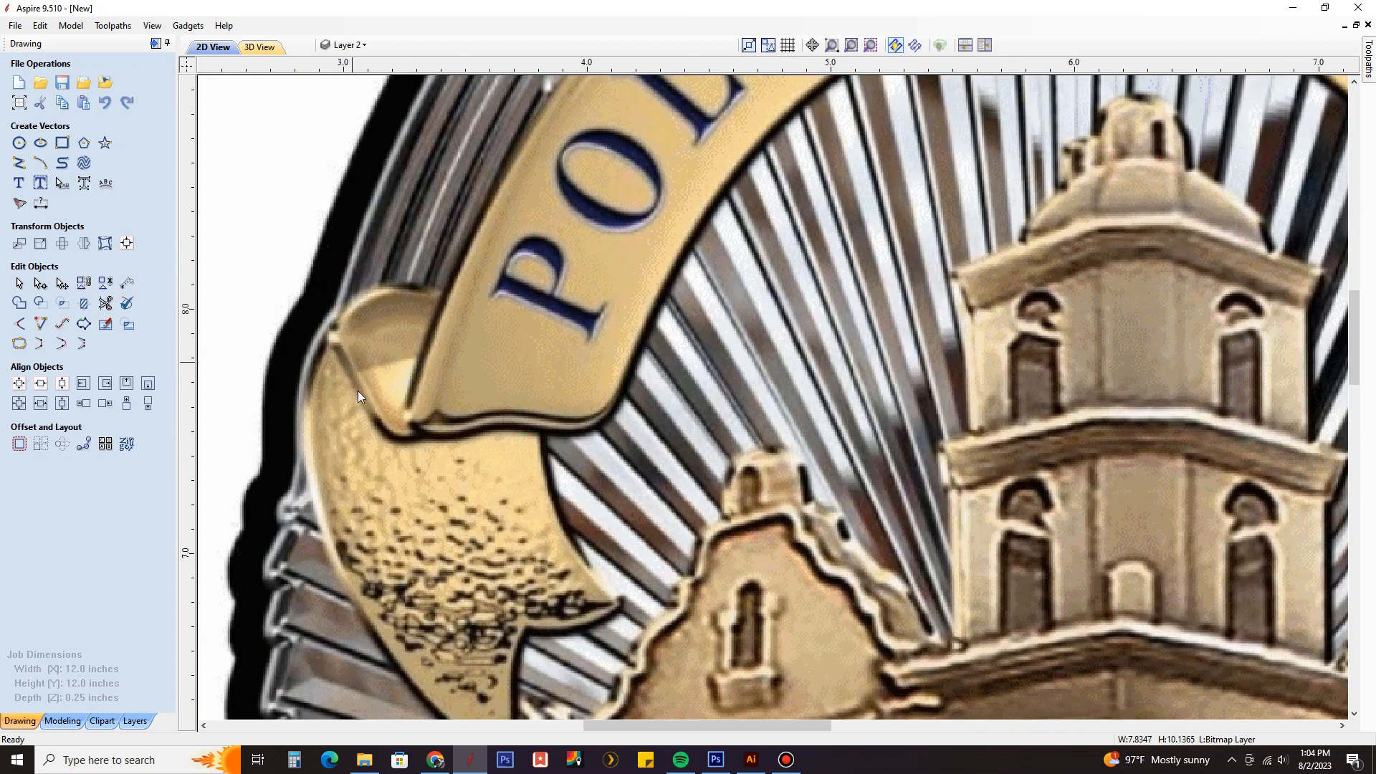
scroll(453, 359, "down", 4)
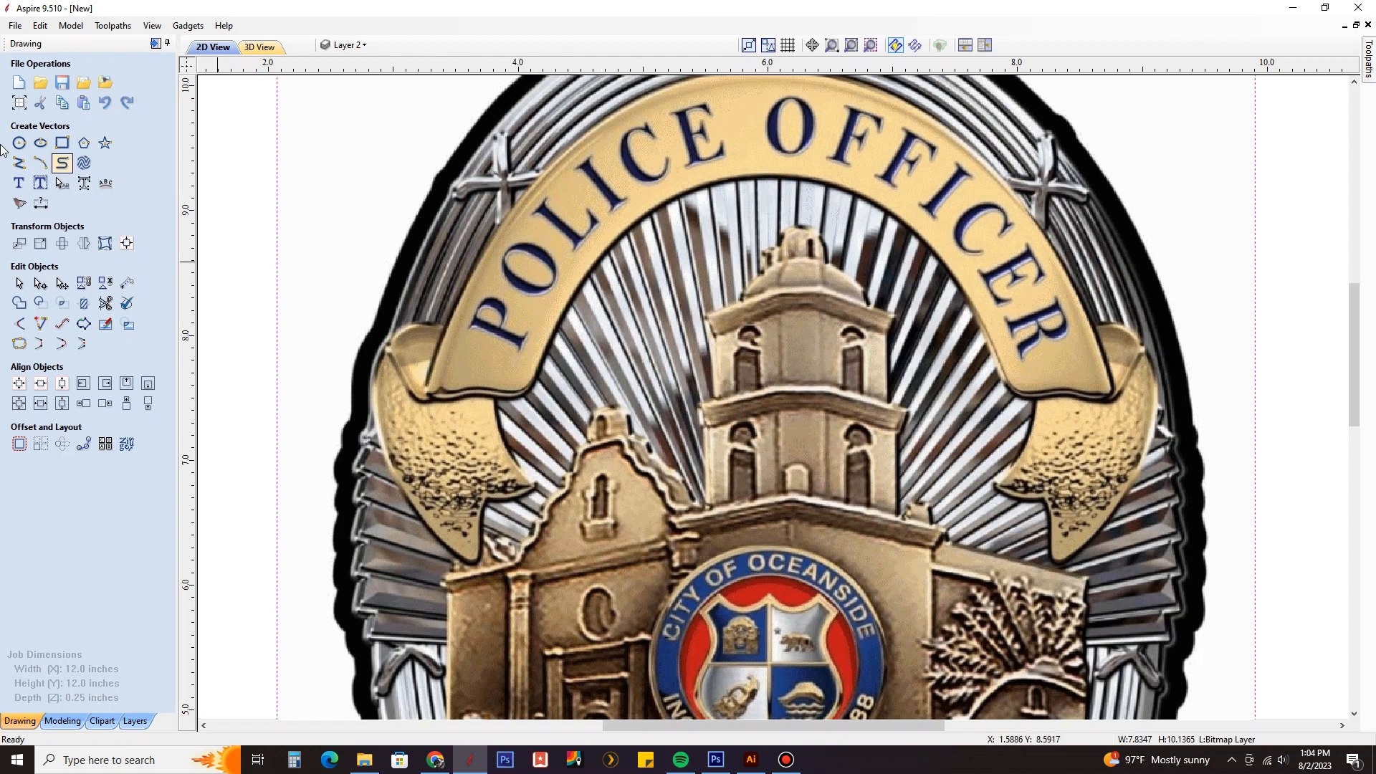
Draw a straight line about 0.80 inches long across the lower left end of the POLICE OFFICER banner.
left_click(14, 169)
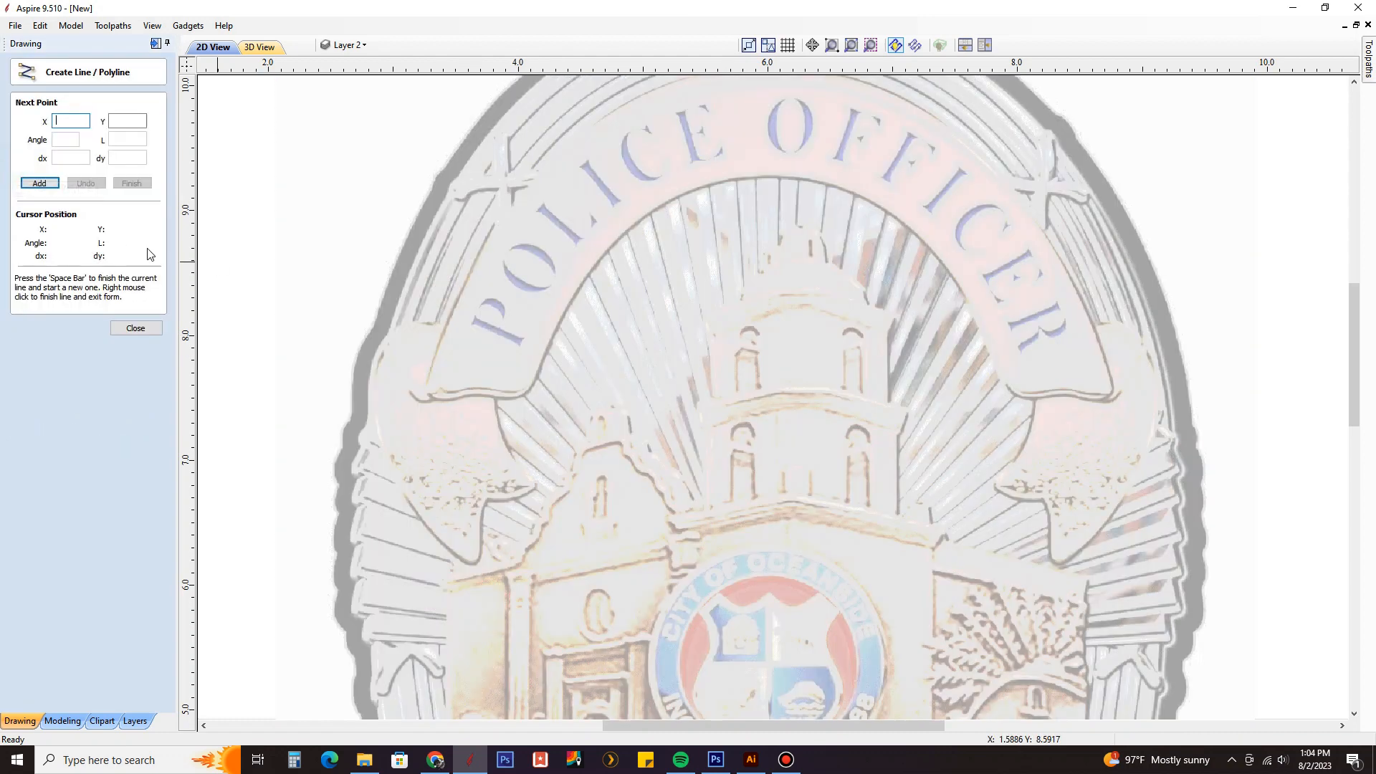
scroll(432, 392, "up", 3)
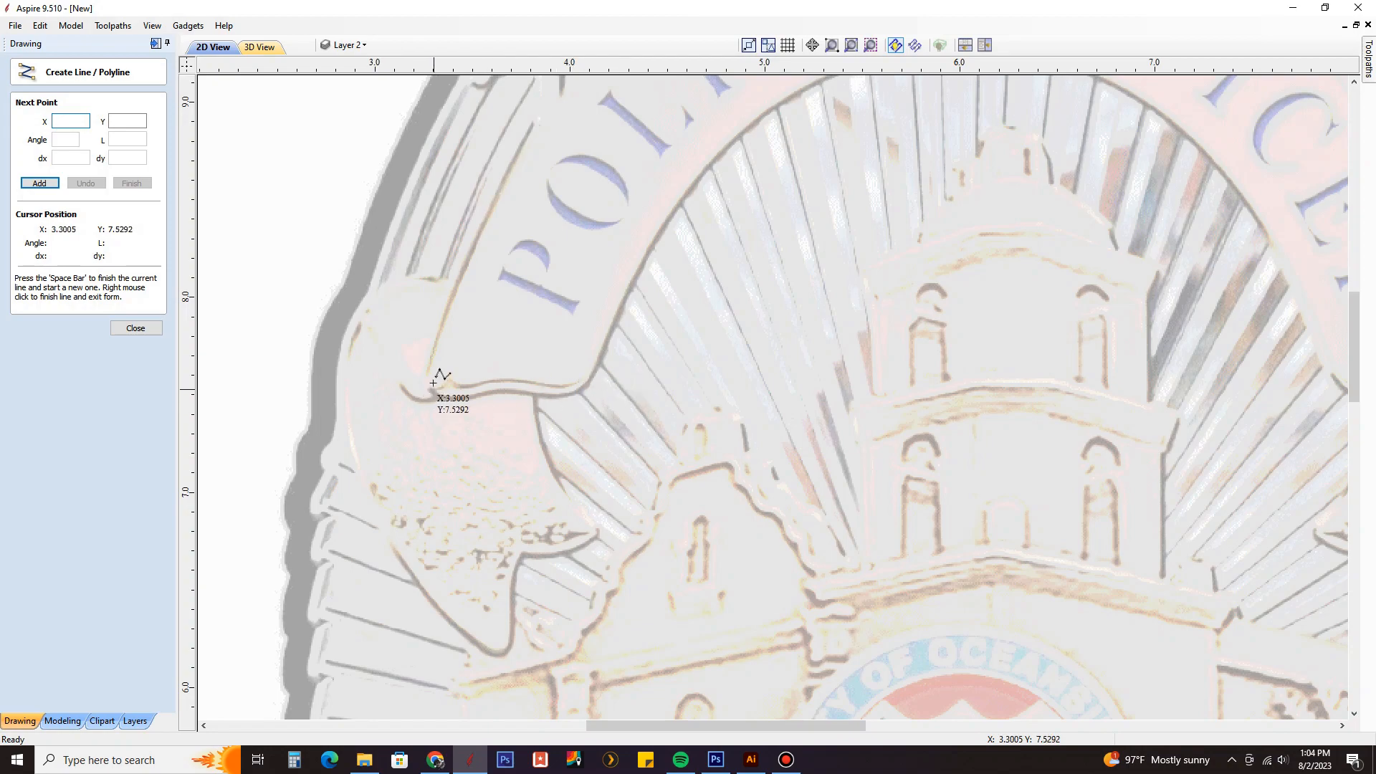
scroll(421, 398, "up", 3)
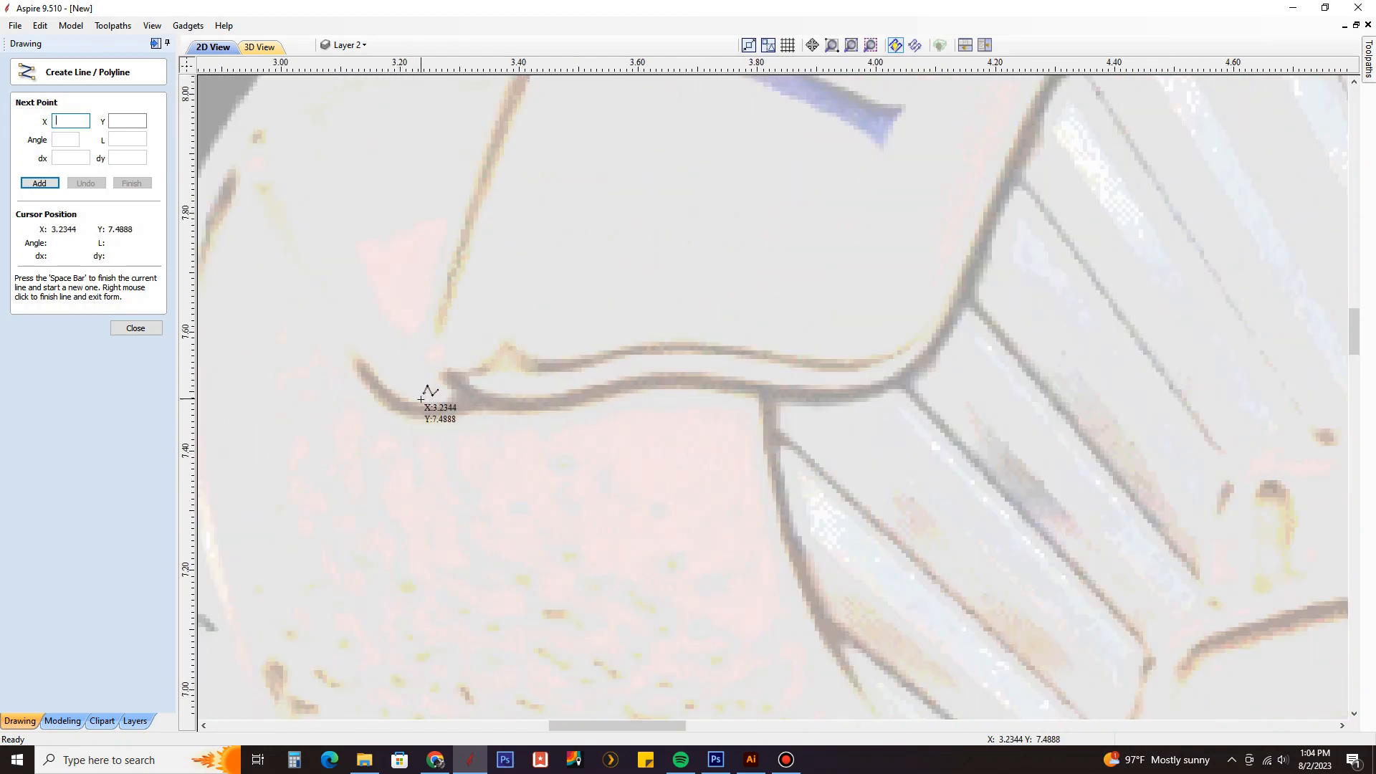
scroll(421, 395, "down", 2)
left_click(420, 398)
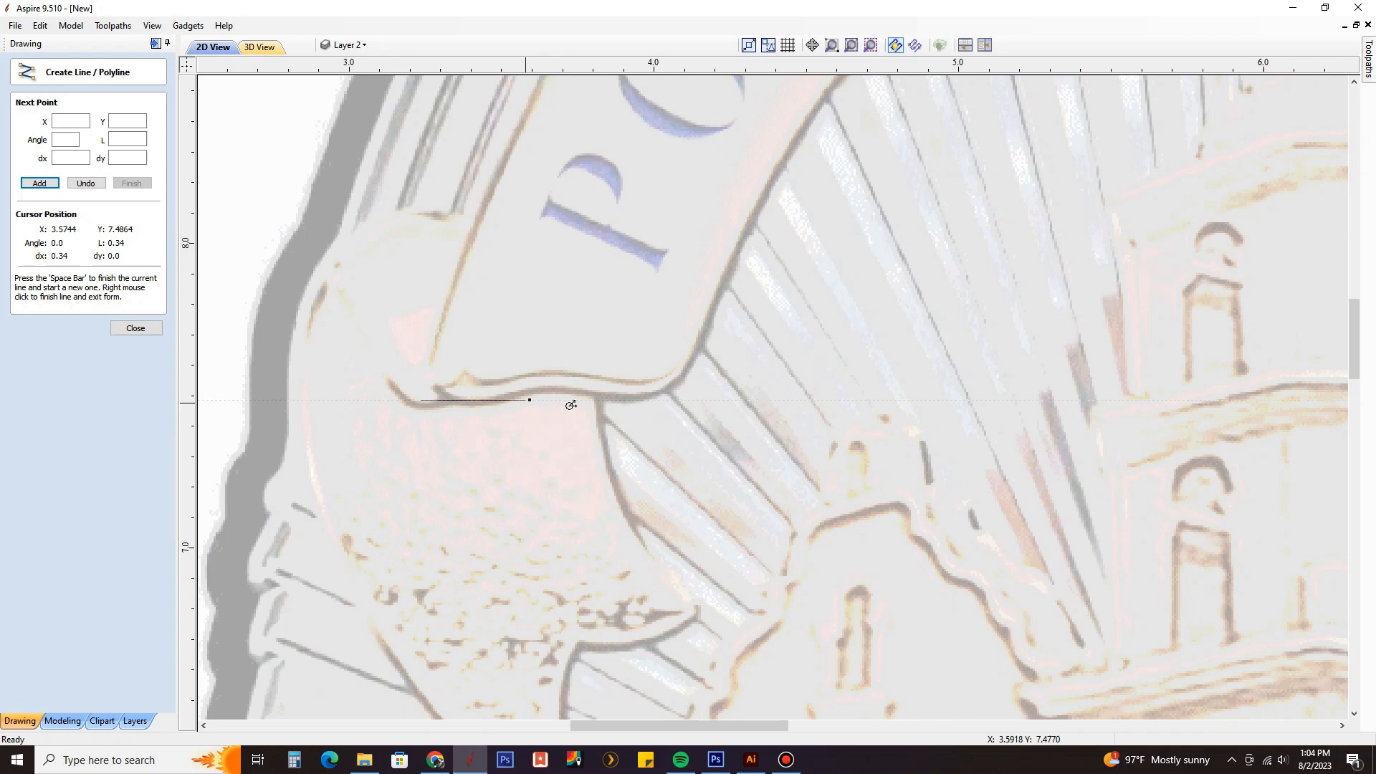
left_click(662, 423)
scroll(536, 383, "down", 2)
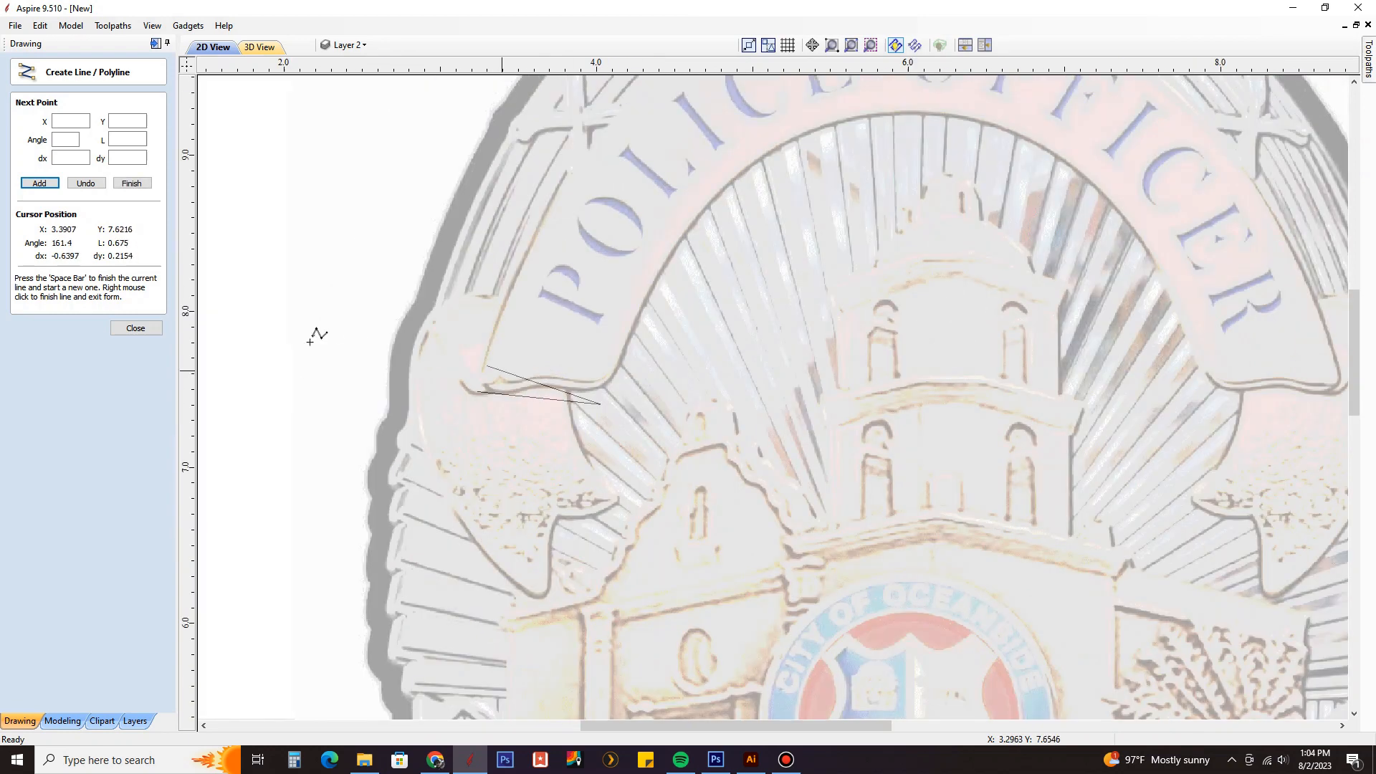
left_click(136, 328)
Create a horizontally mirrored copy of the banner's left end line about the job center.
left_click(581, 401)
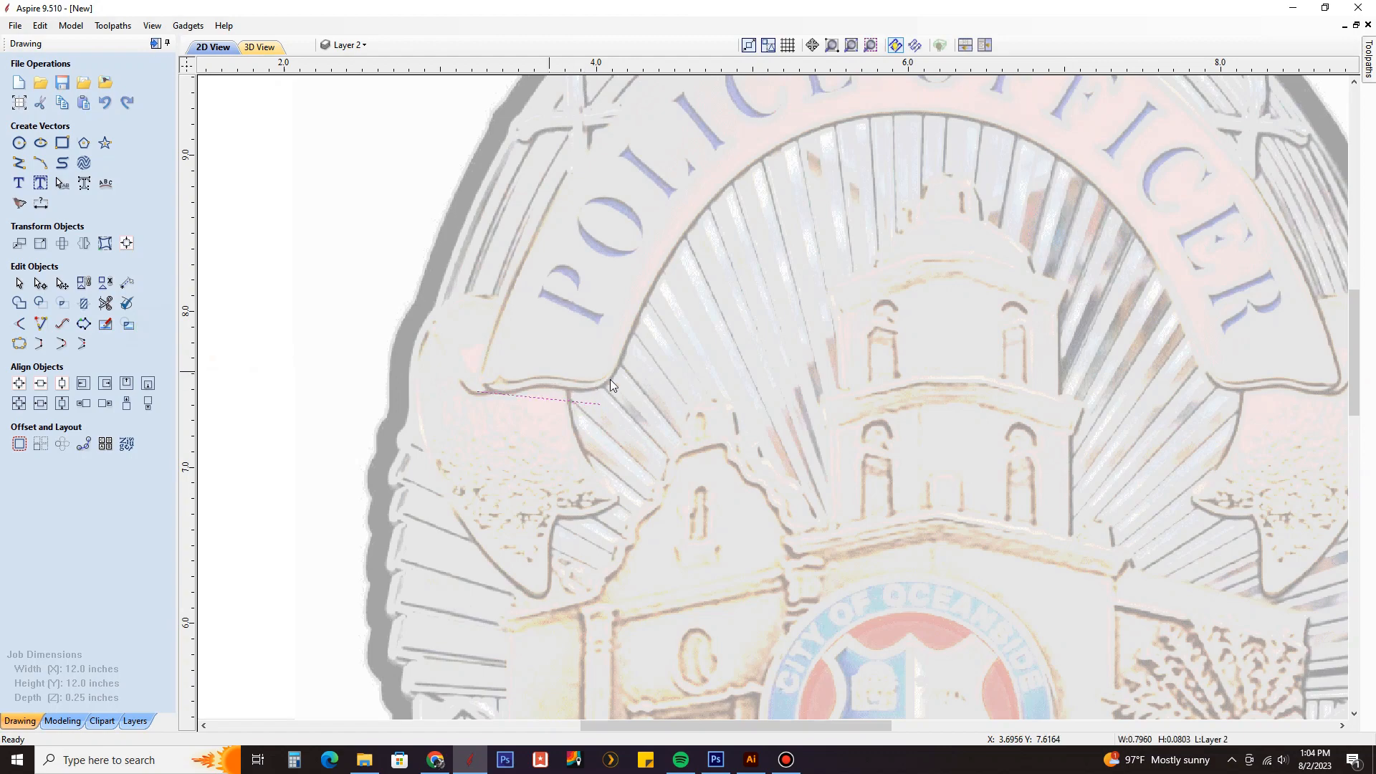
scroll(604, 402, "down", 2)
scroll(599, 410, "up", 3)
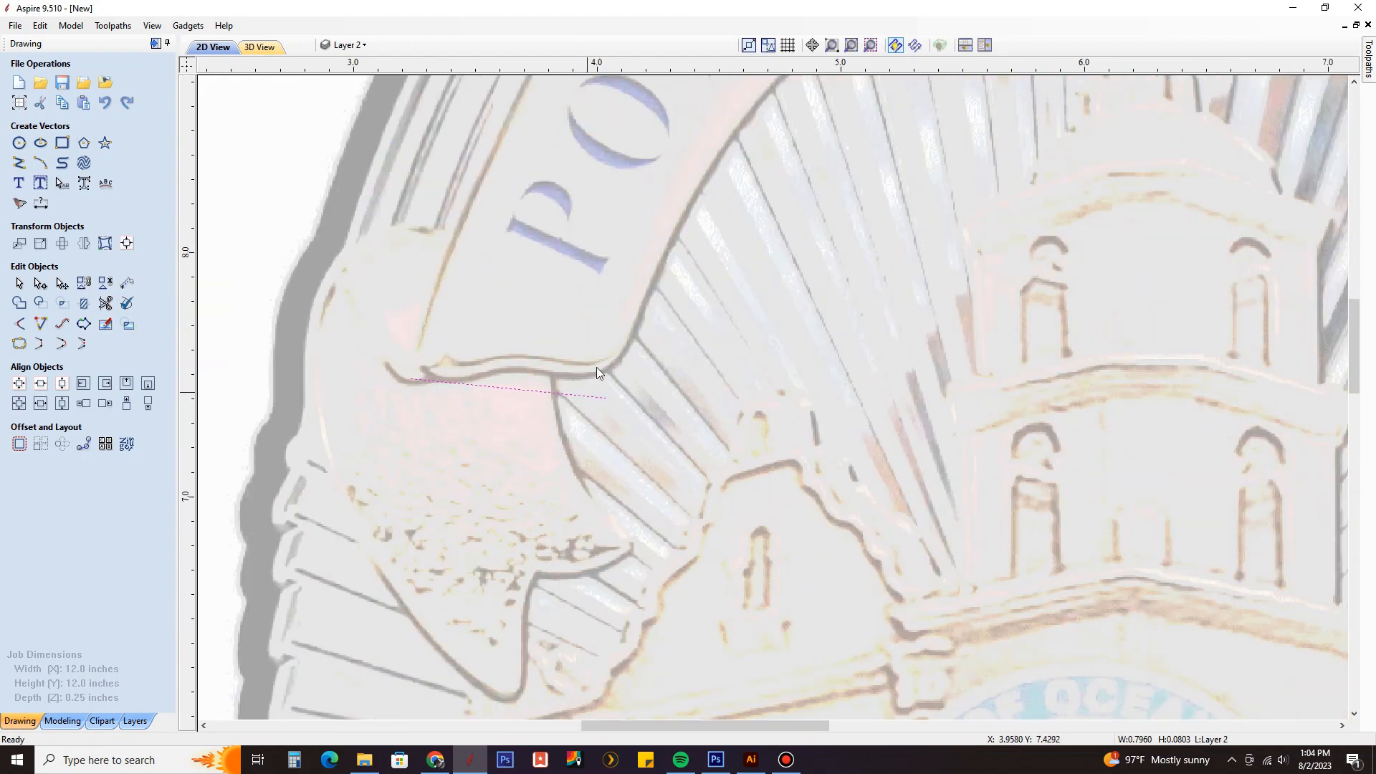
scroll(552, 405, "down", 2)
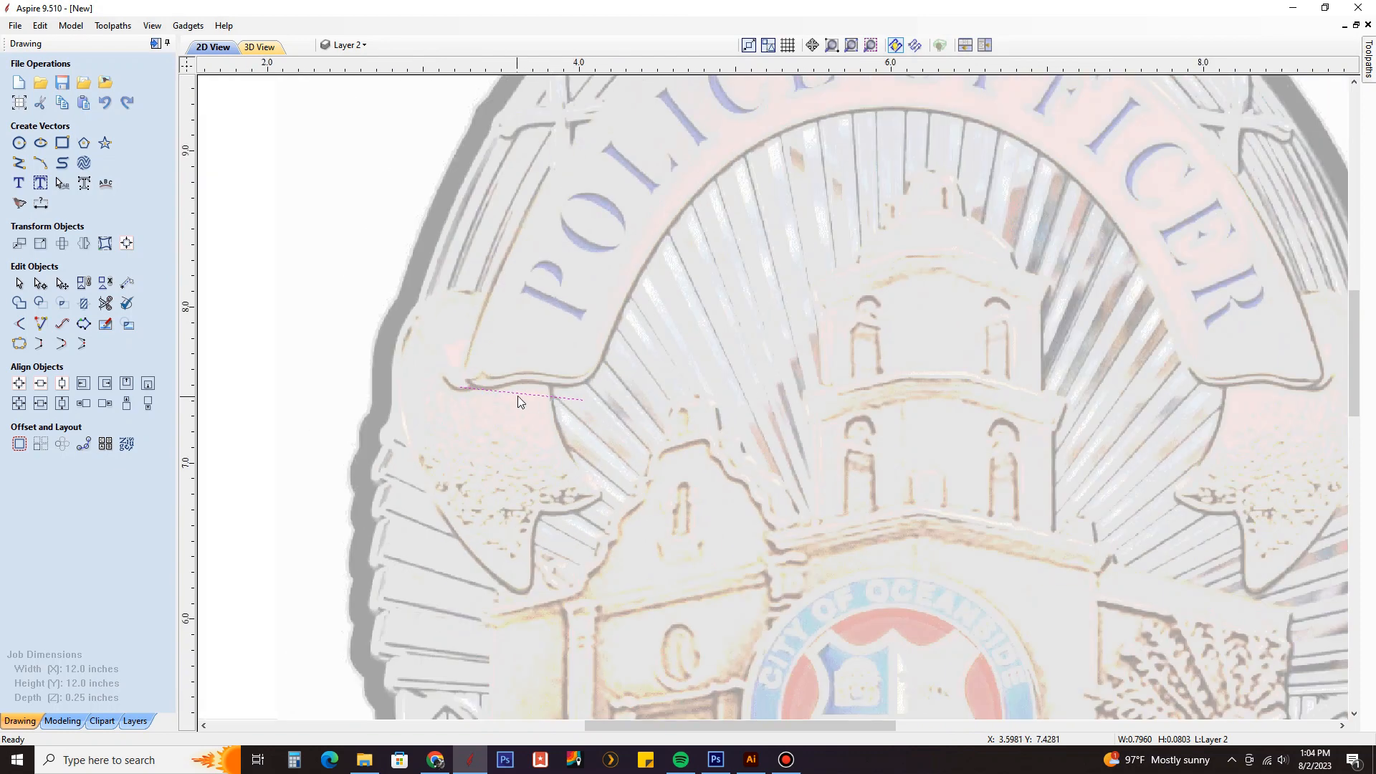
left_click(84, 246)
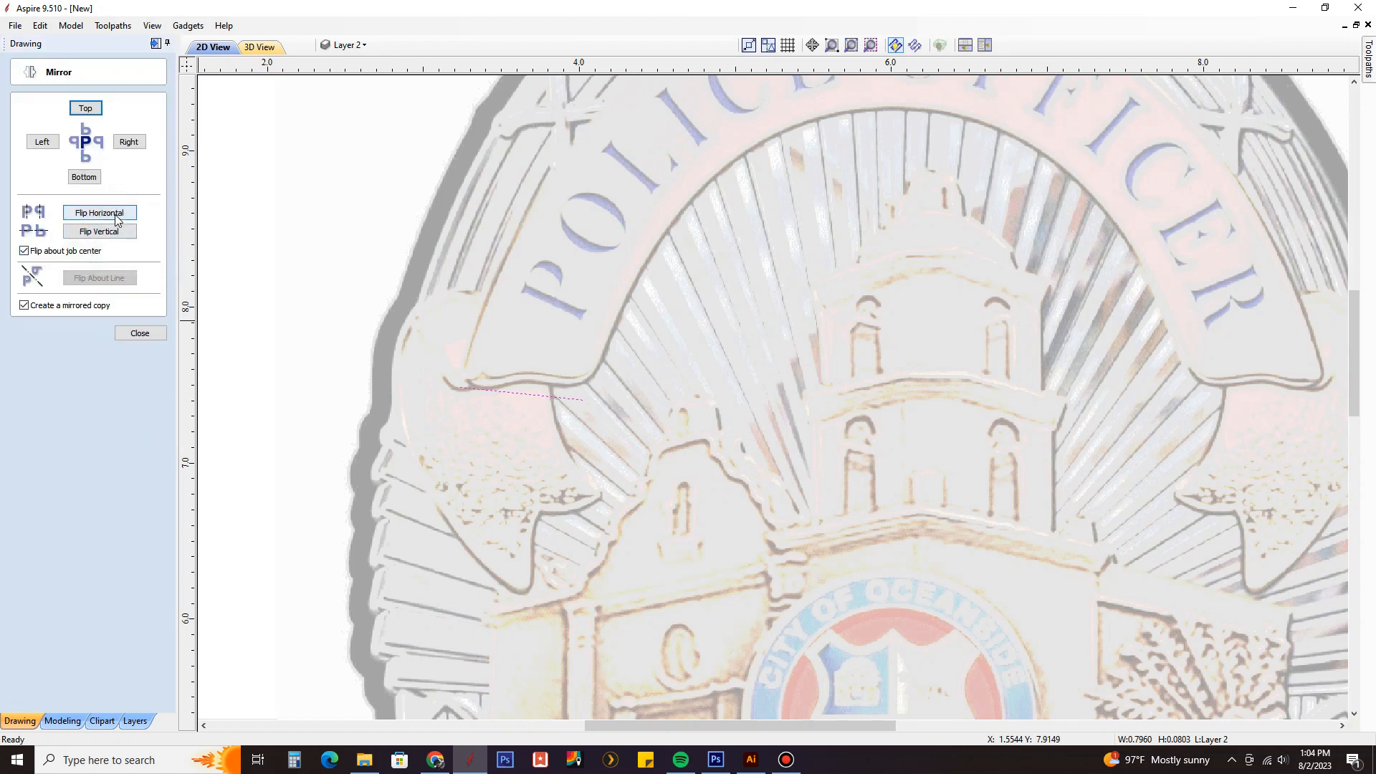
left_click(116, 215)
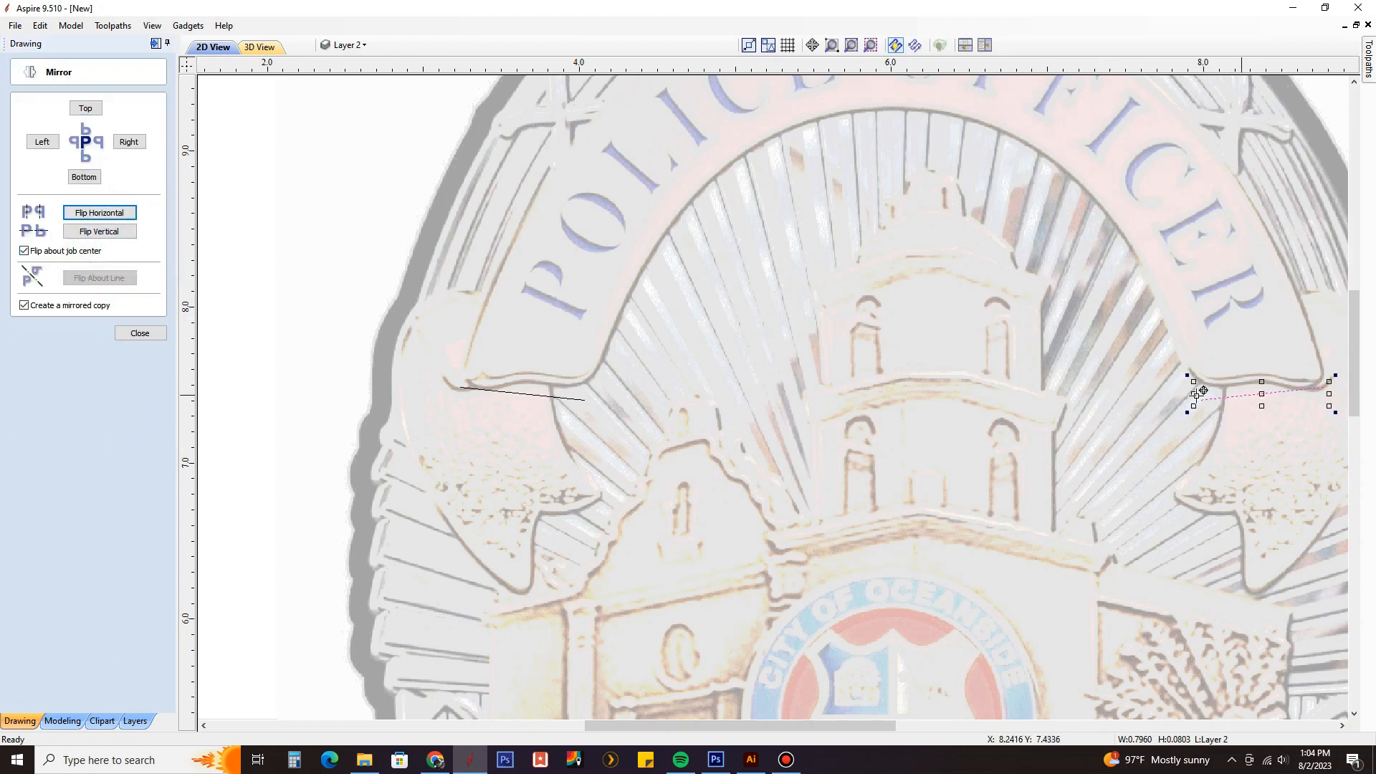
left_click(144, 333)
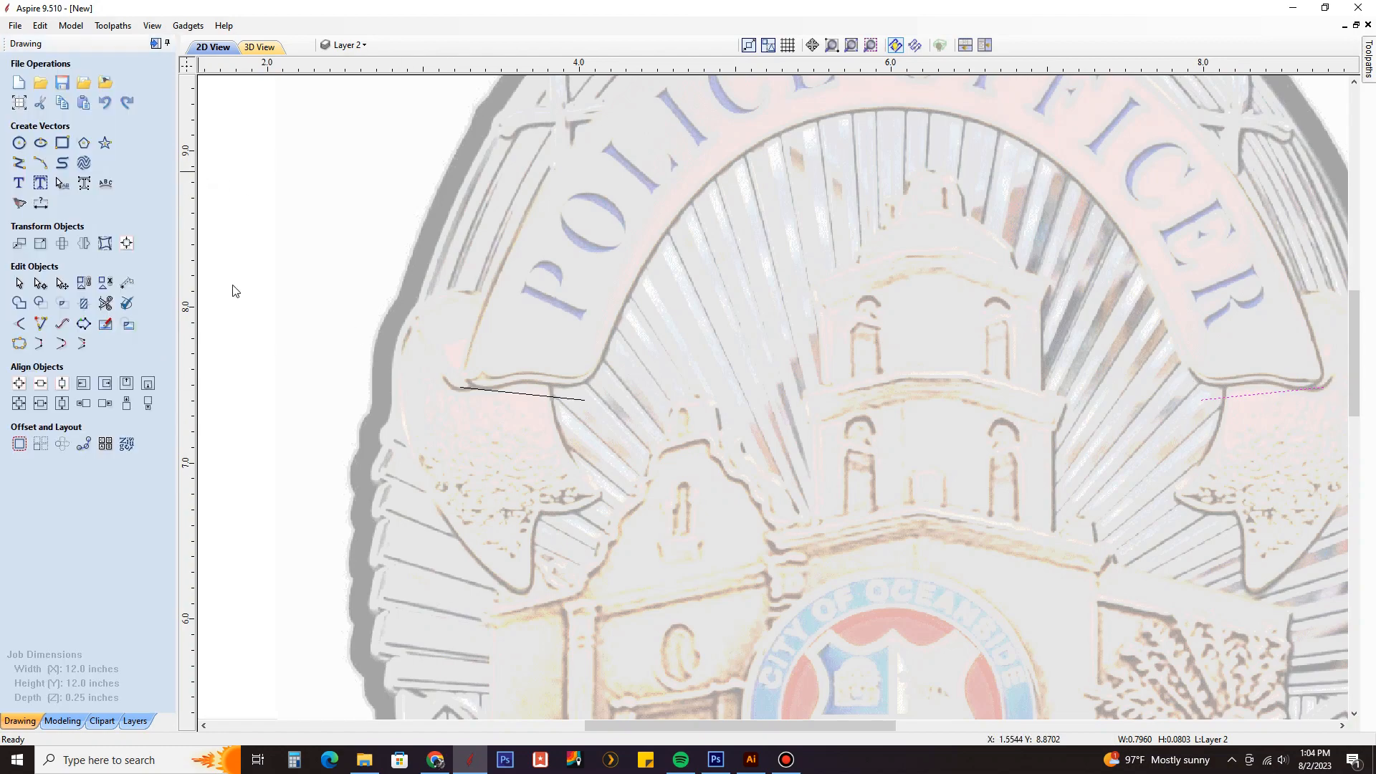
scroll(553, 426, "down", 2)
scroll(680, 313, "up", 2)
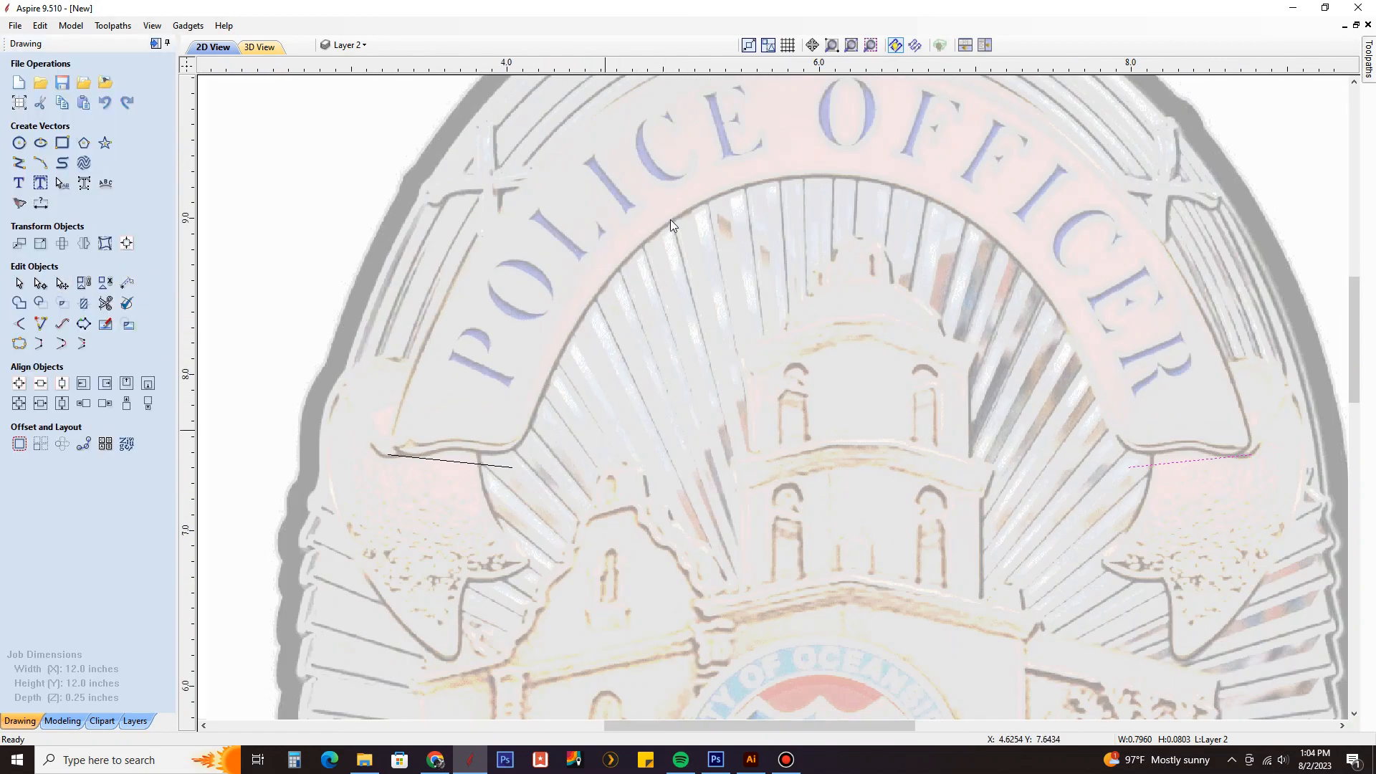
Try a three-point arc along the POLICE OFFICER banner's inner edge, spanning the inner ends of the two end lines.
left_click(41, 166)
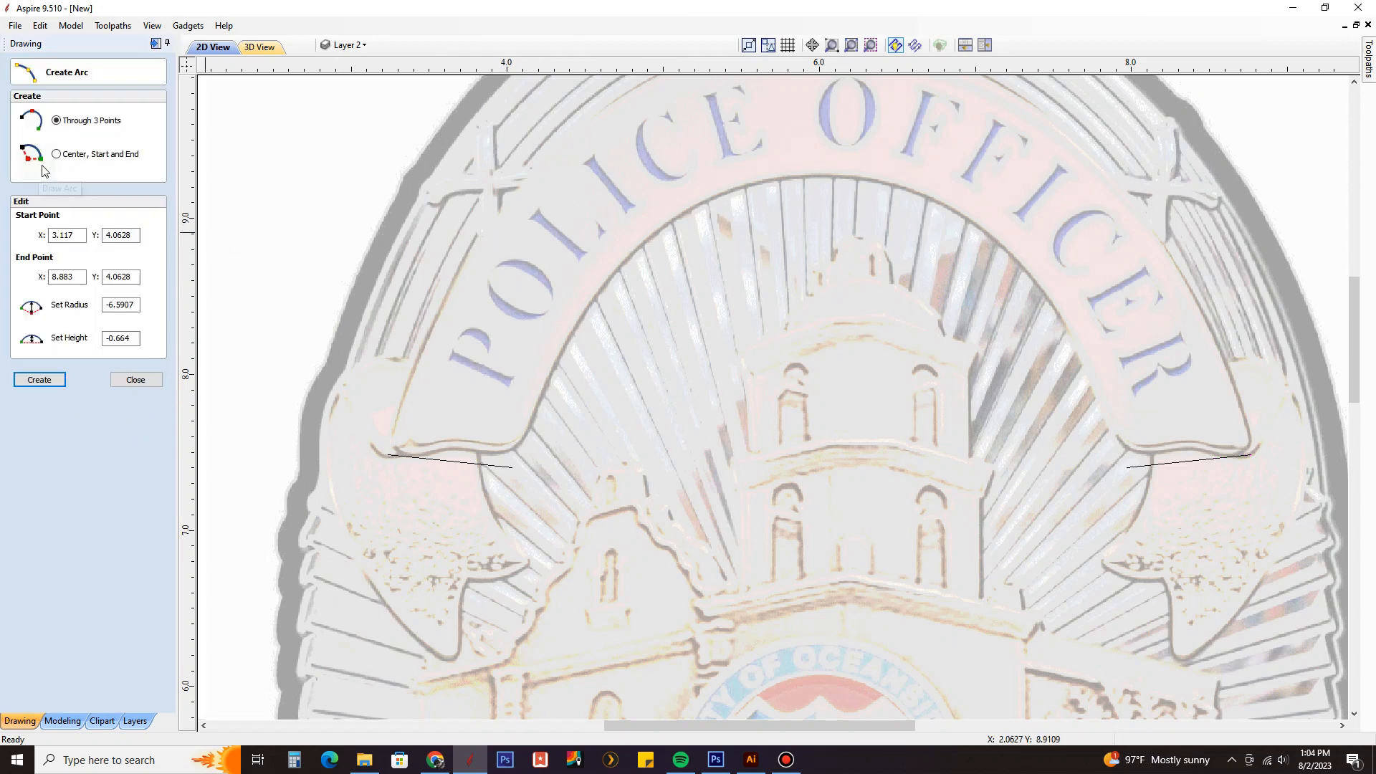
left_click(517, 469)
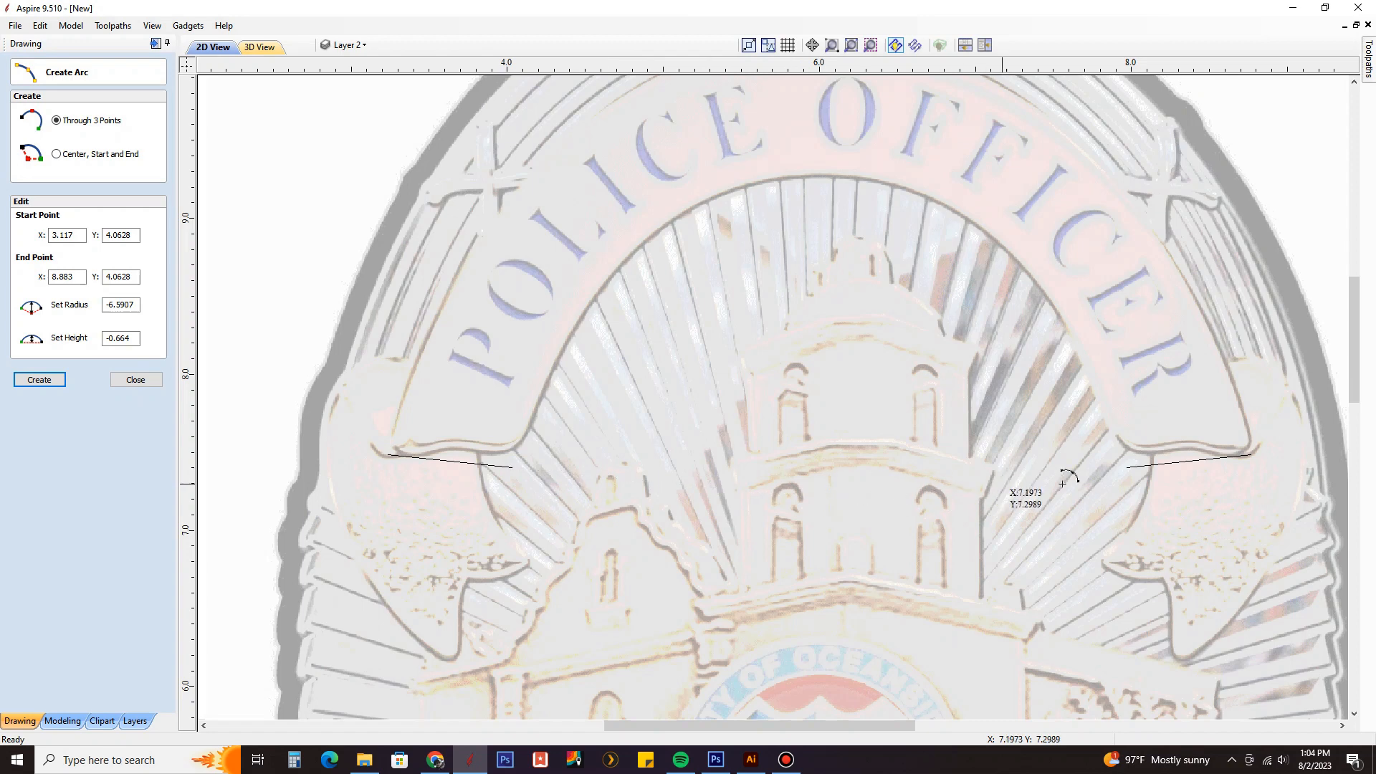
left_click(1125, 471)
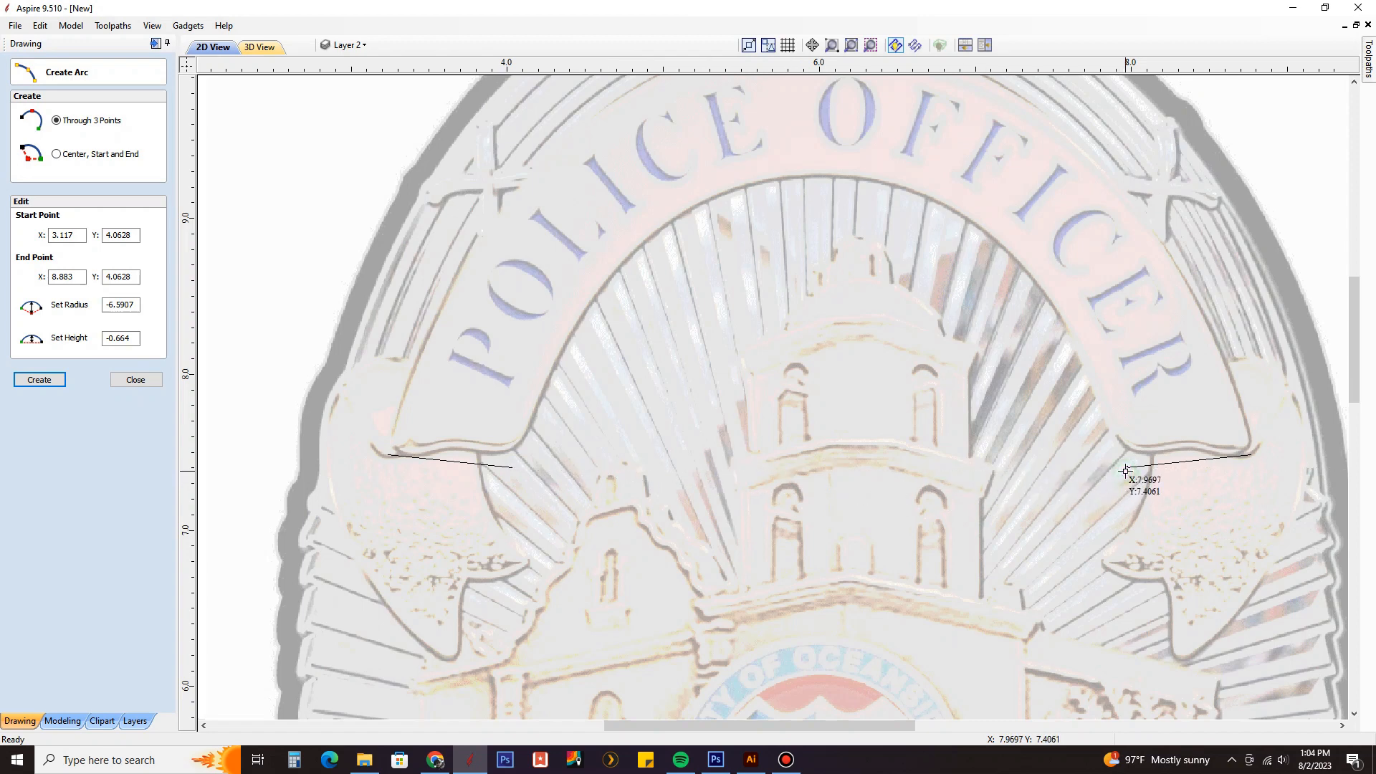
left_click(884, 180)
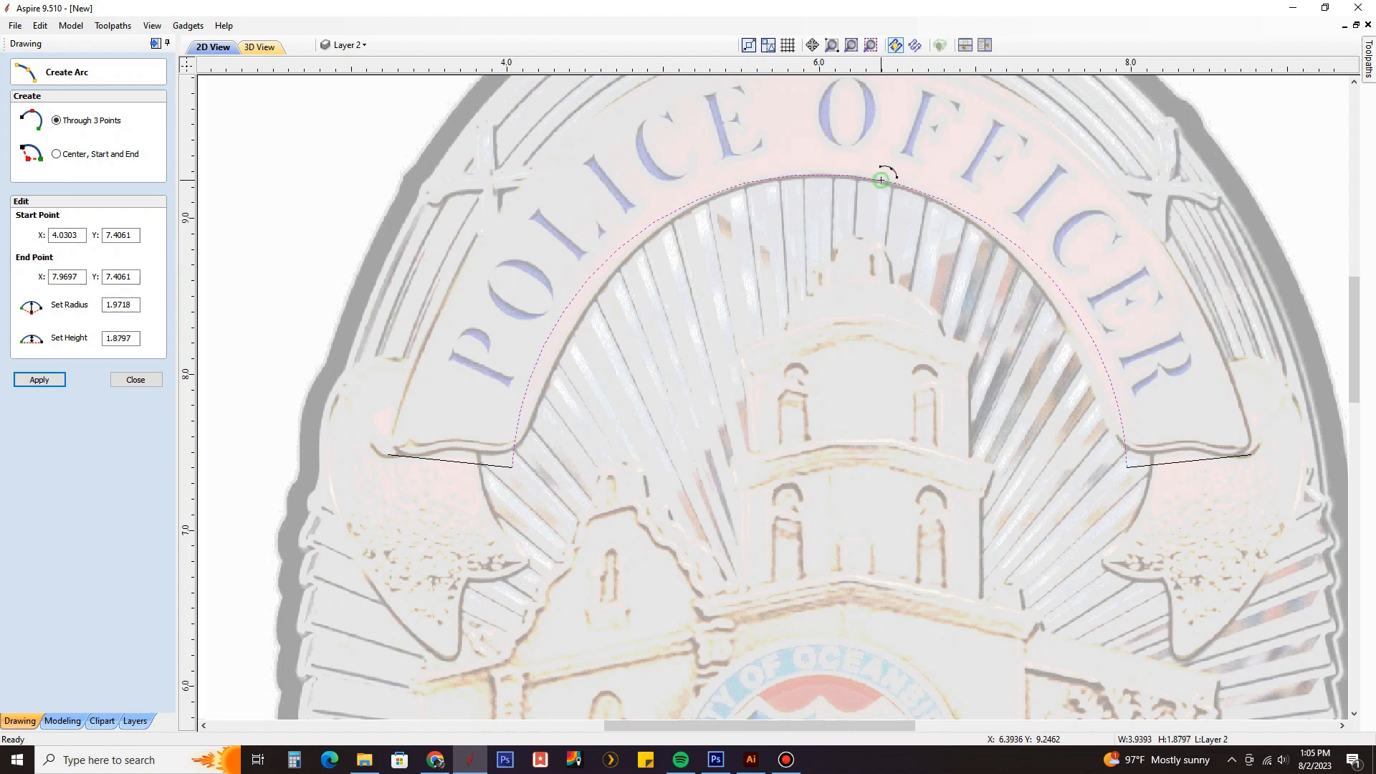
left_click(136, 380)
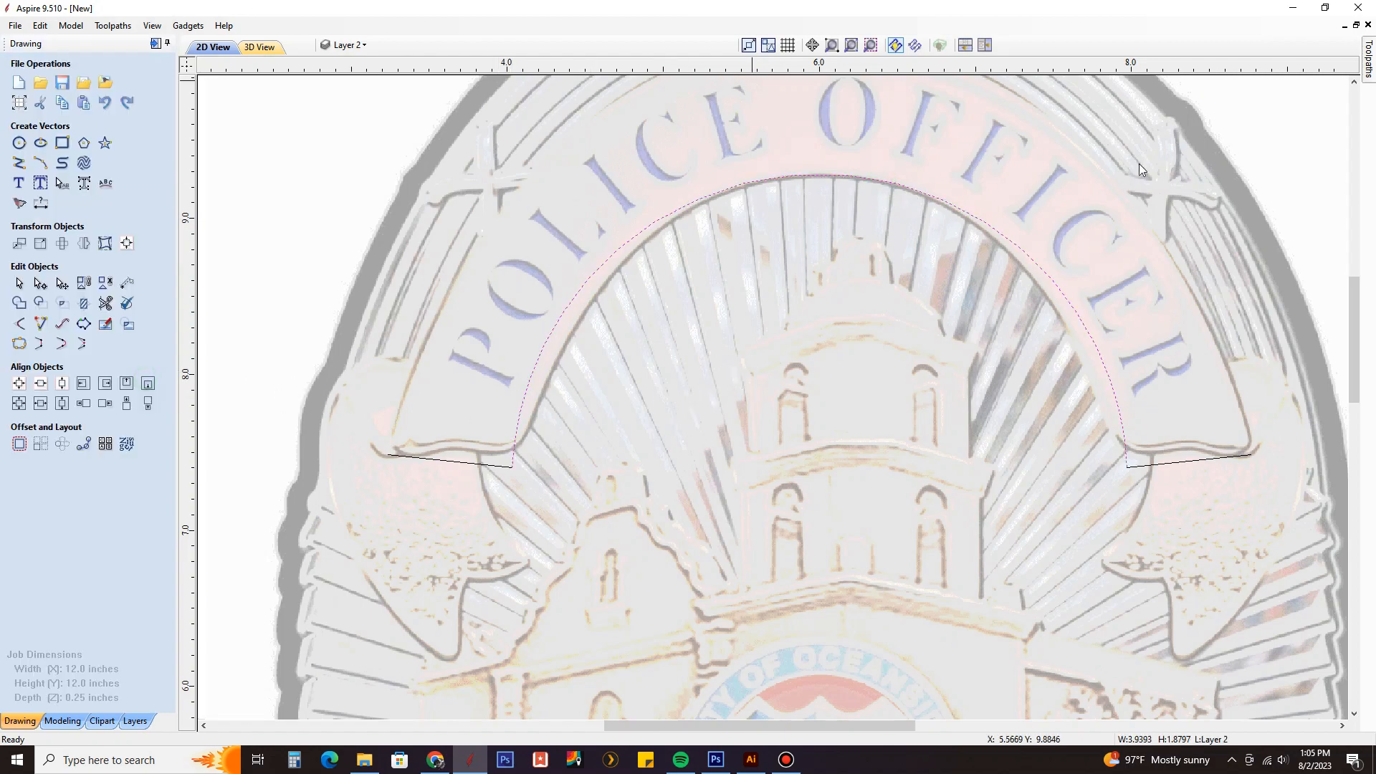
Check the arc's fit against the banner's inner edge and delete the arc.
scroll(593, 371, "up", 4)
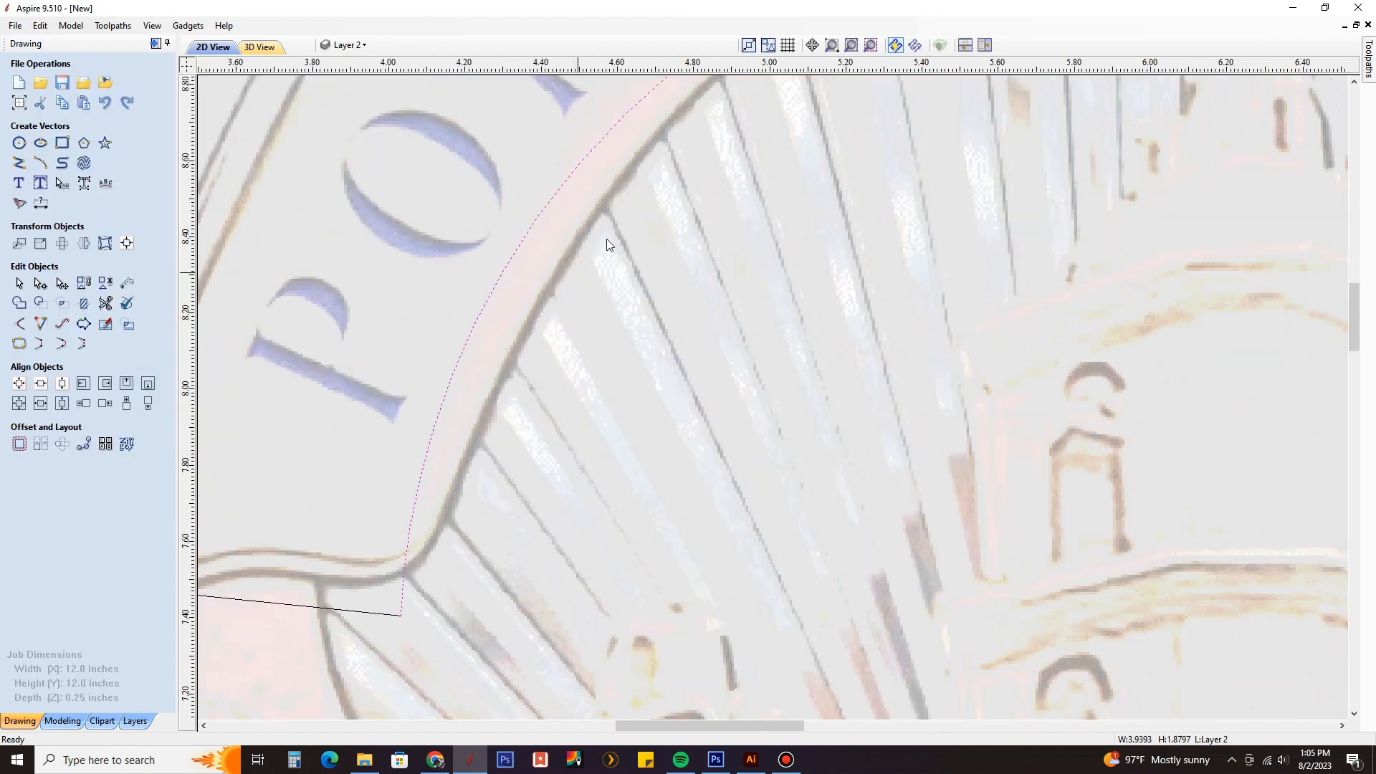
middle_click_drag(617, 233, 496, 397)
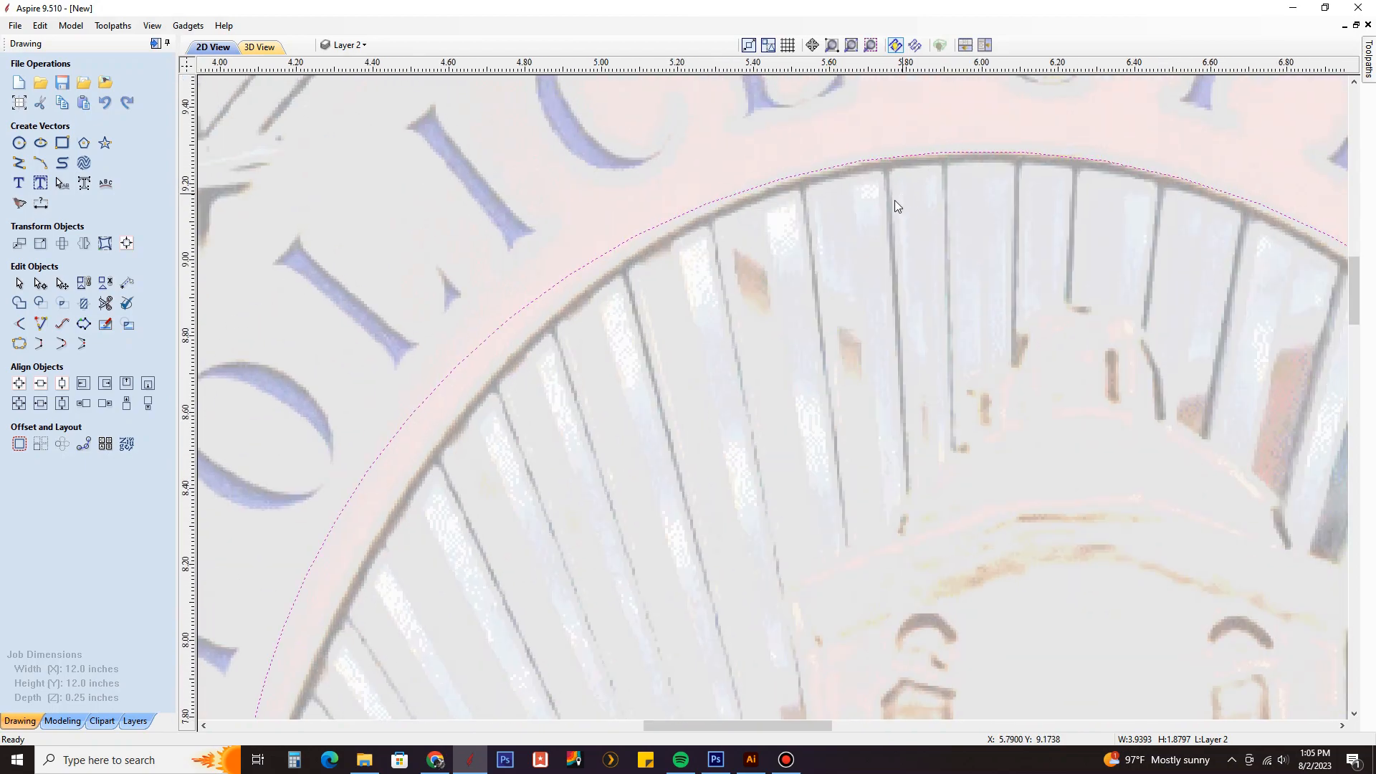
scroll(895, 206, "down", 4)
scroll(671, 324, "down", 4)
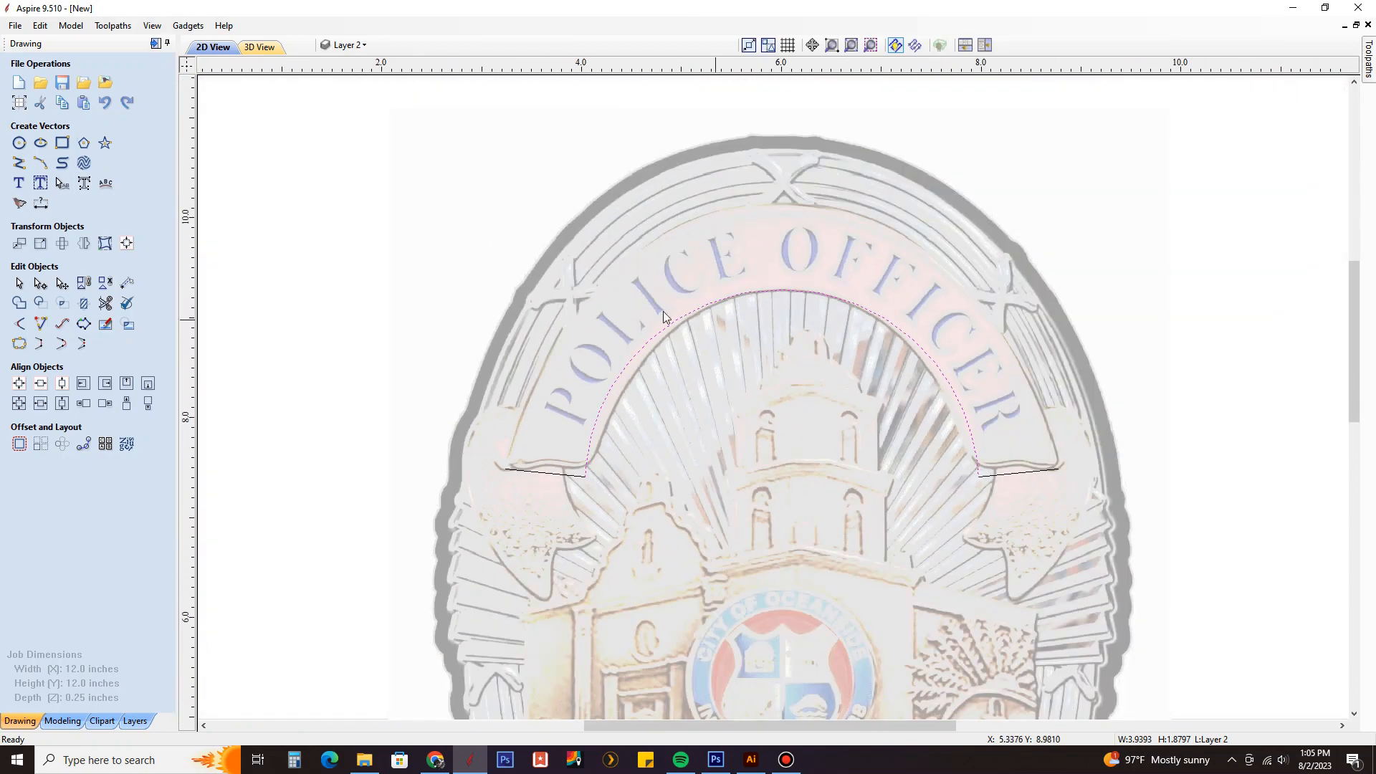
scroll(779, 293, "up", 1)
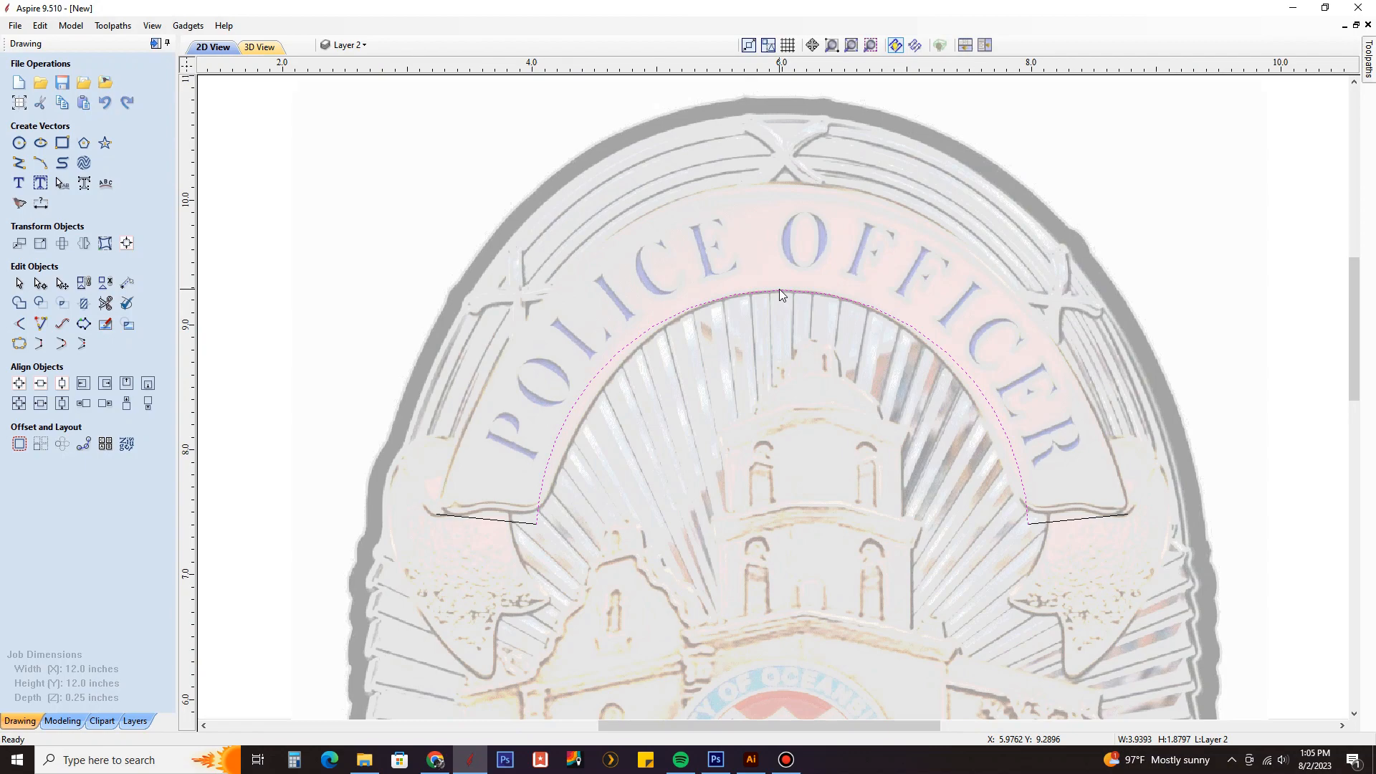
scroll(780, 290, "up", 4)
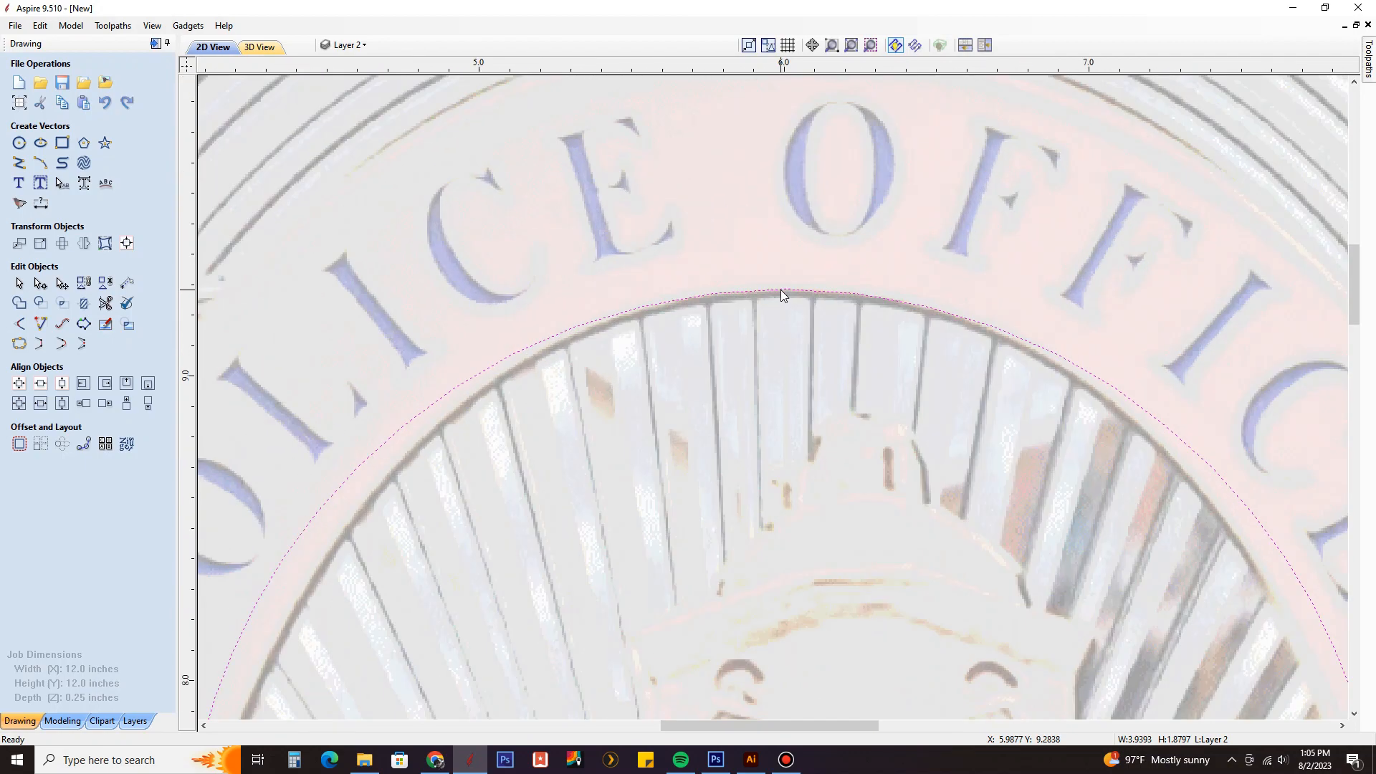
right_click(780, 290)
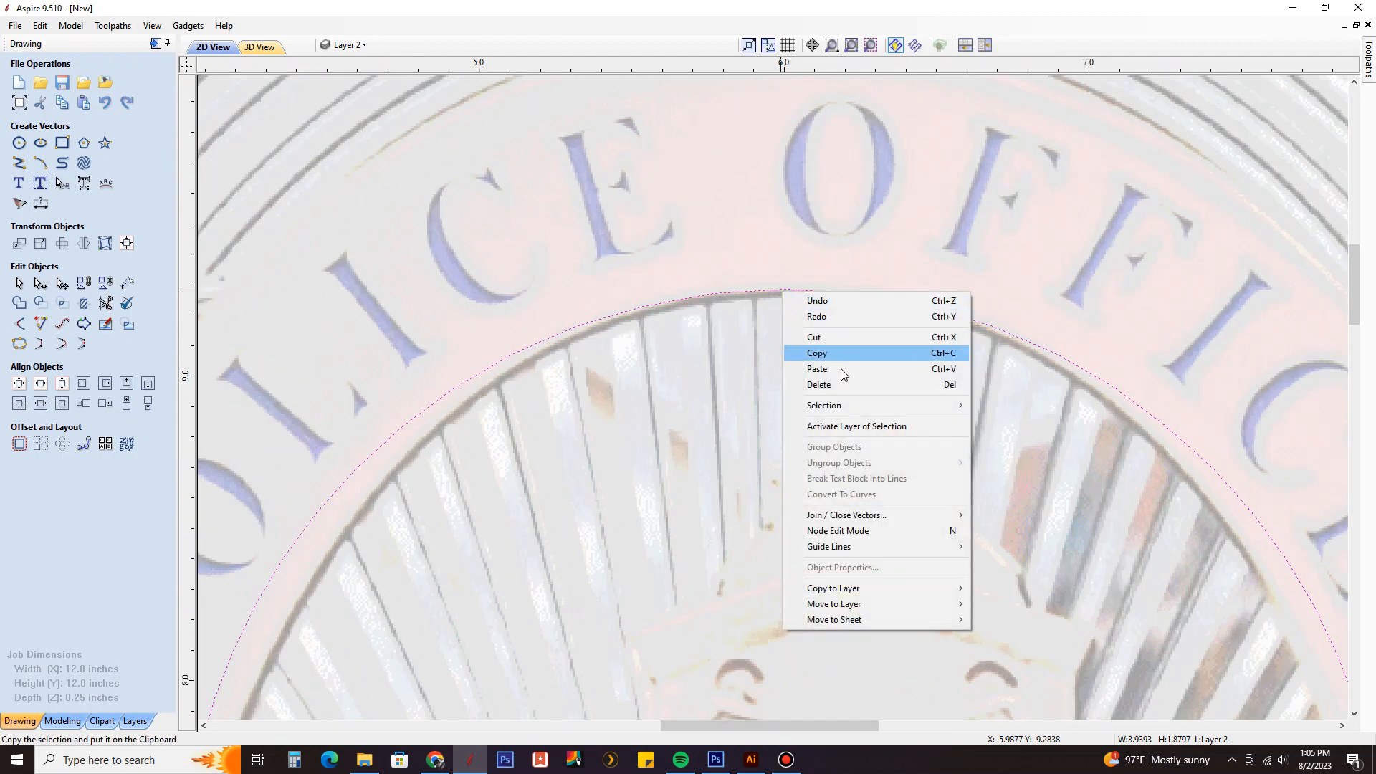
left_click(819, 385)
Draw a two-segment polyline from the left end line's inner end along the banner's inner edge to about X 6.0, Y 9.283.
scroll(716, 287, "down", 5)
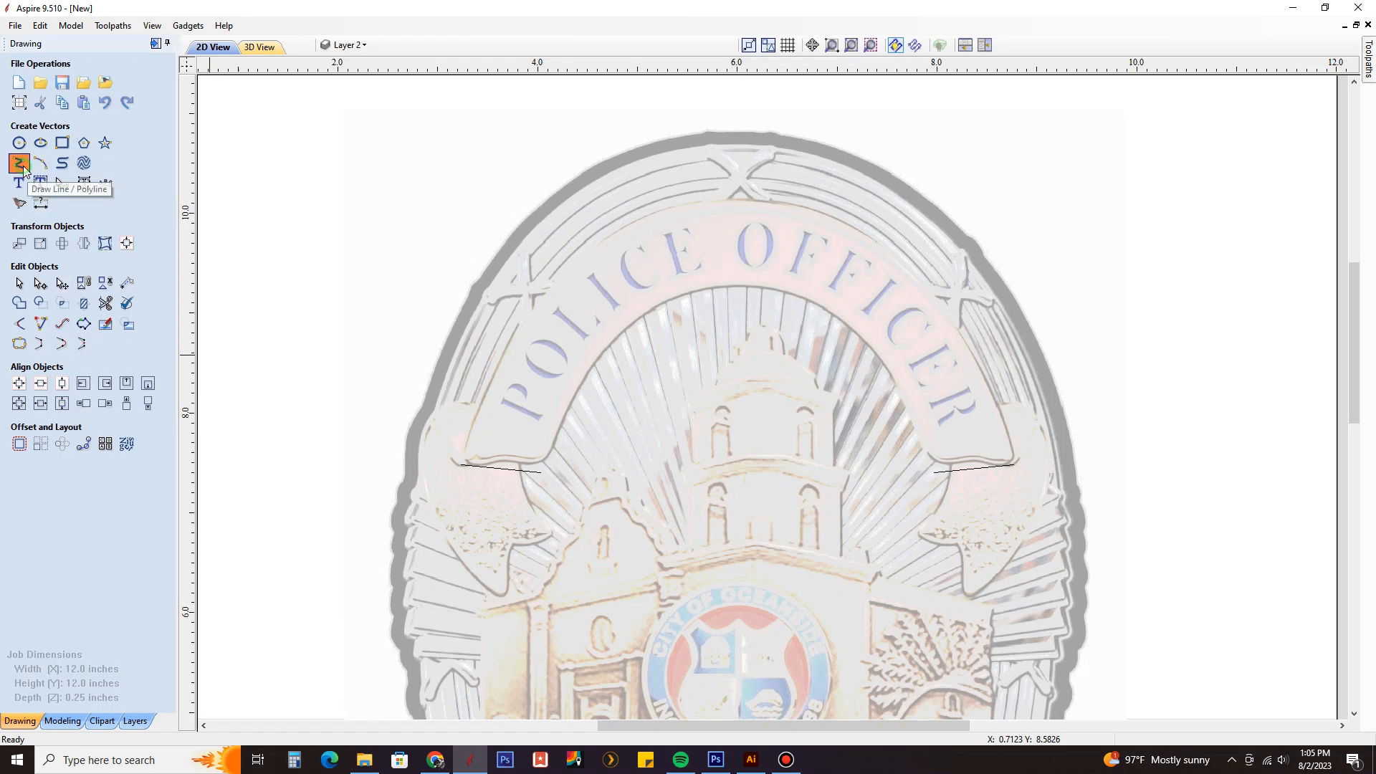
left_click(18, 163)
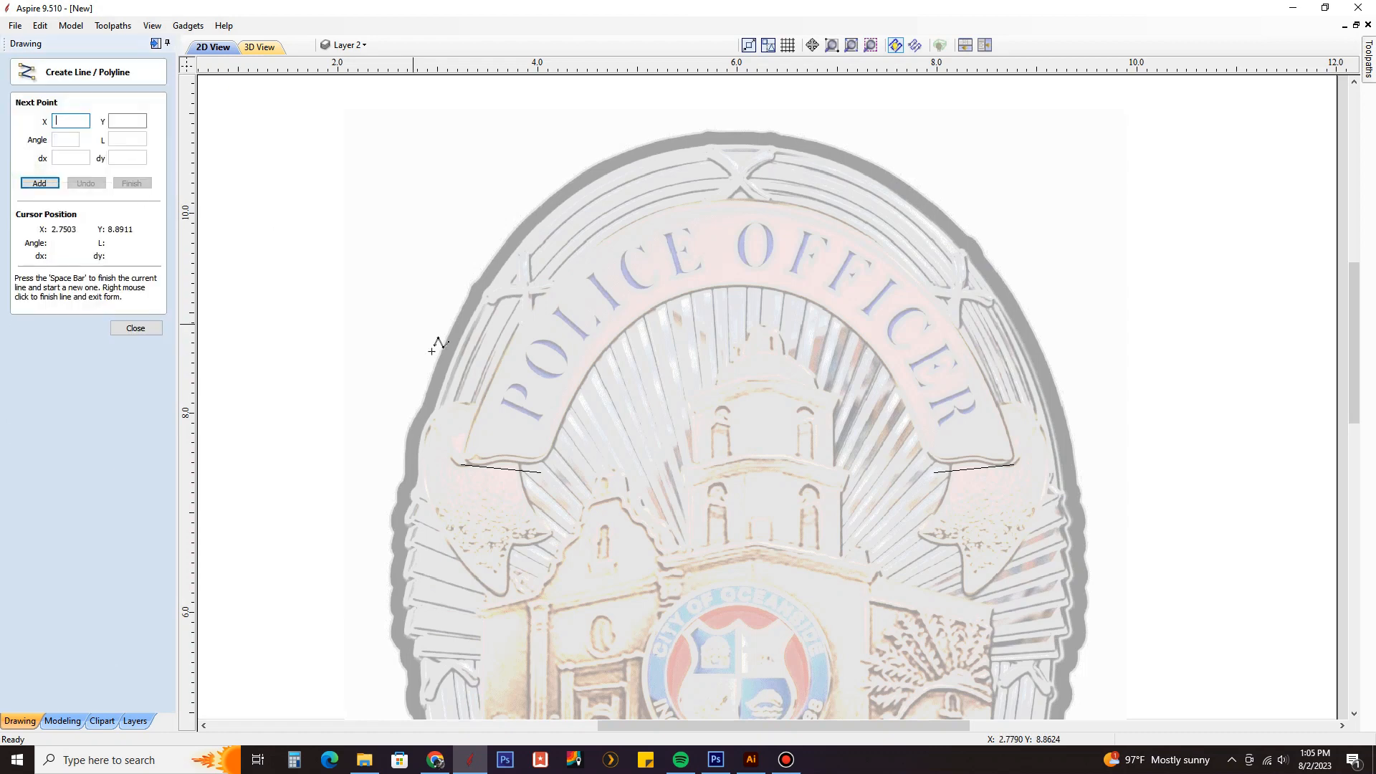
left_click(542, 473)
scroll(577, 436, "up", 2)
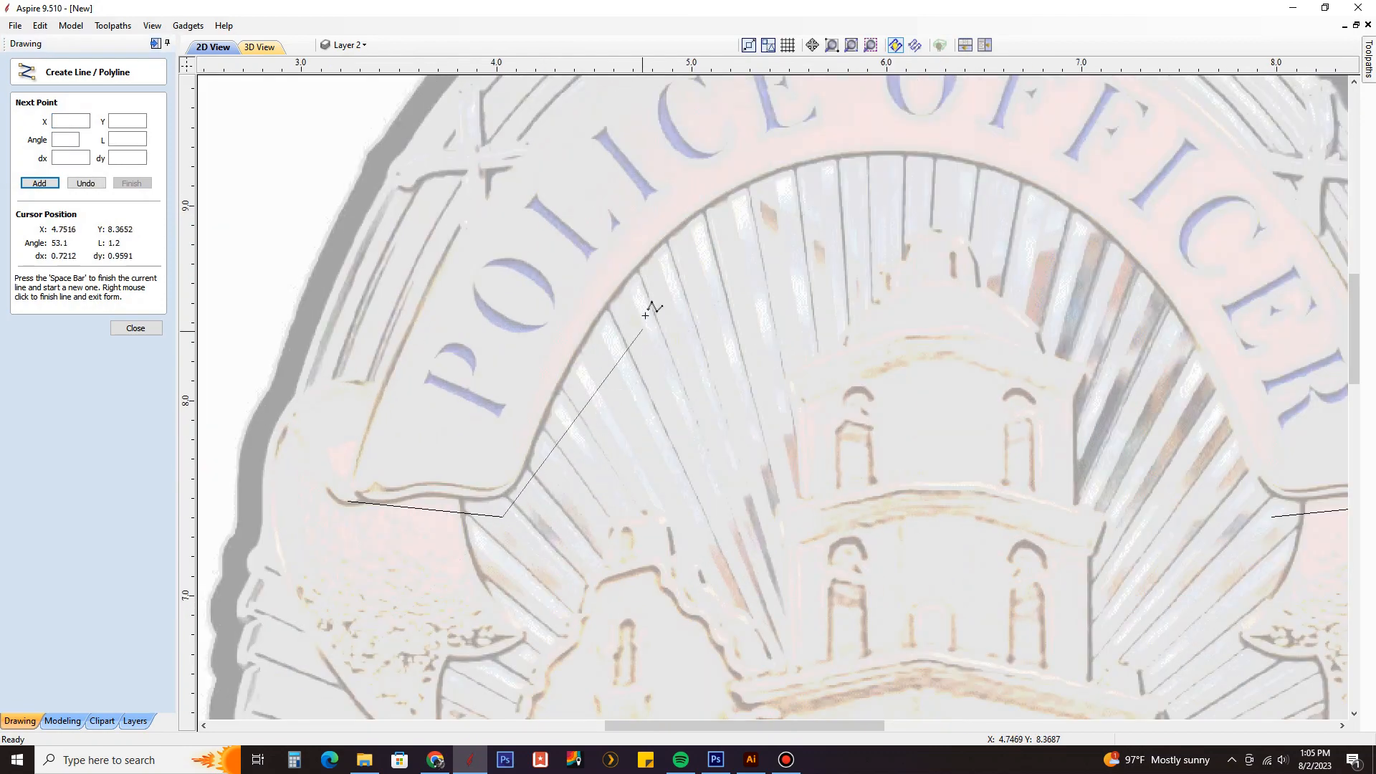
left_click(620, 285)
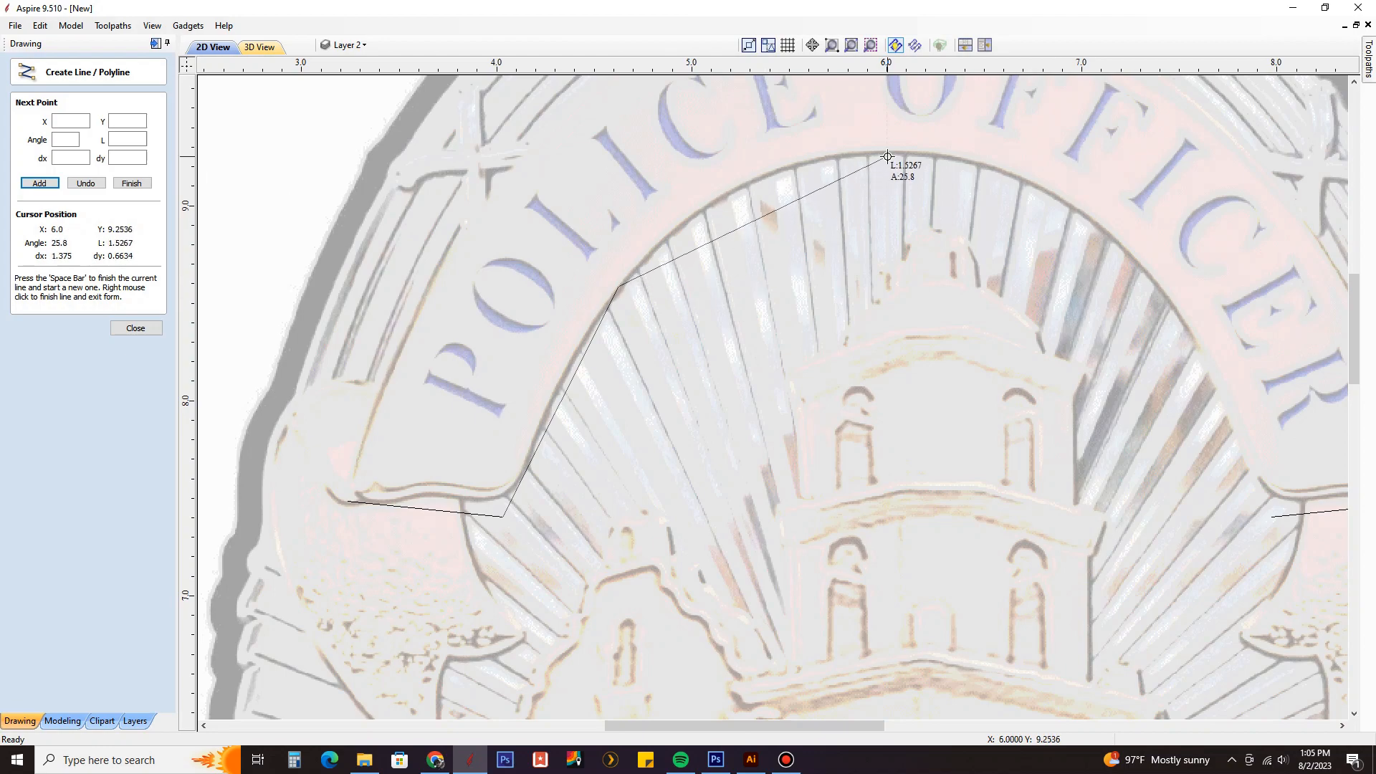
scroll(884, 151, "up", 3)
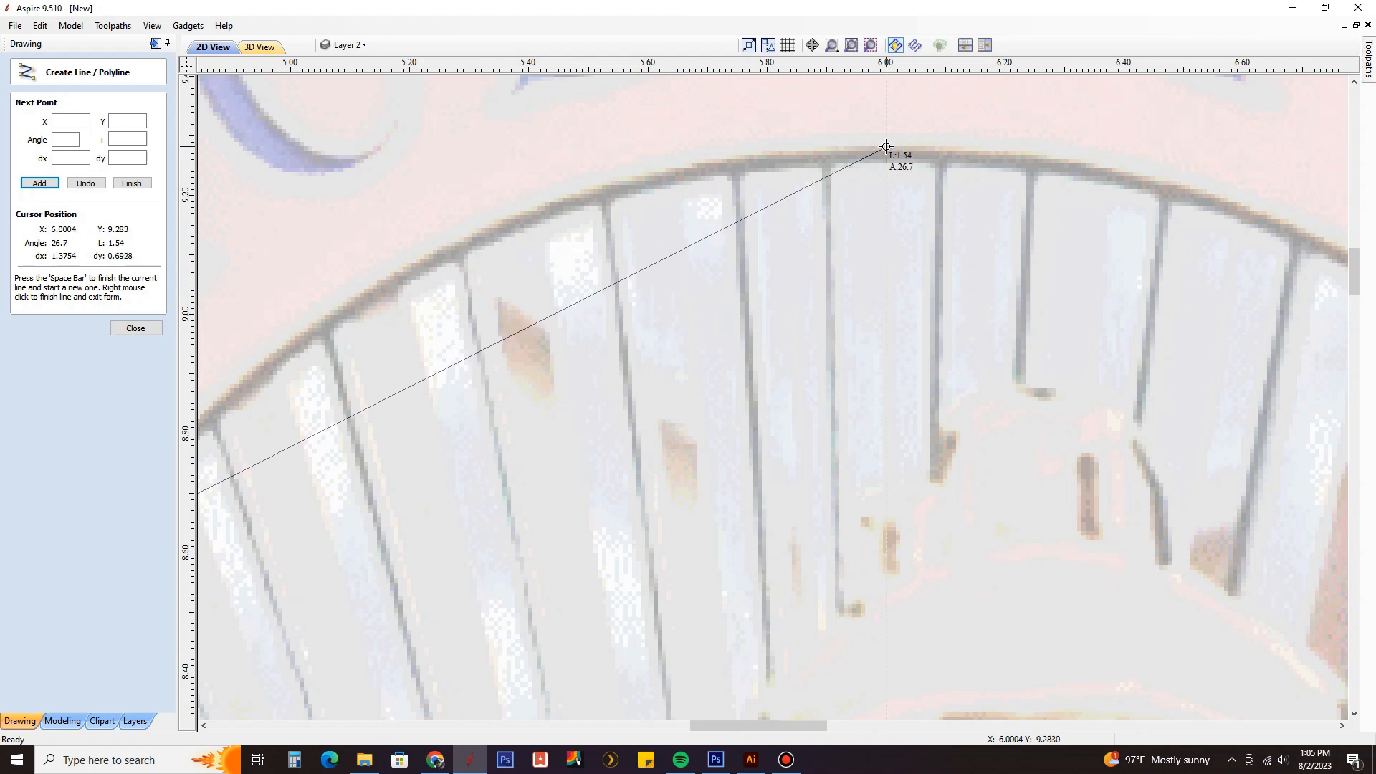
left_click(886, 146)
scroll(913, 155, "down", 2)
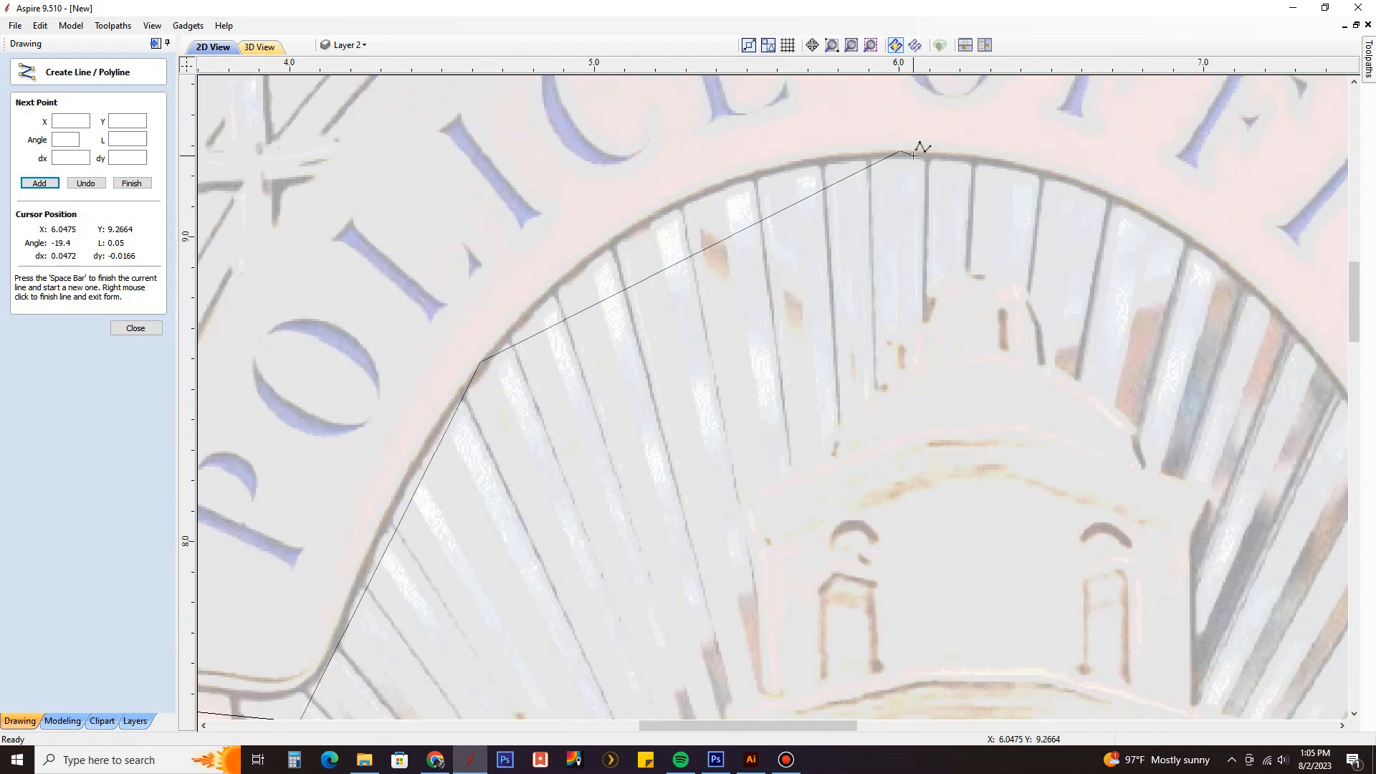
key("space")
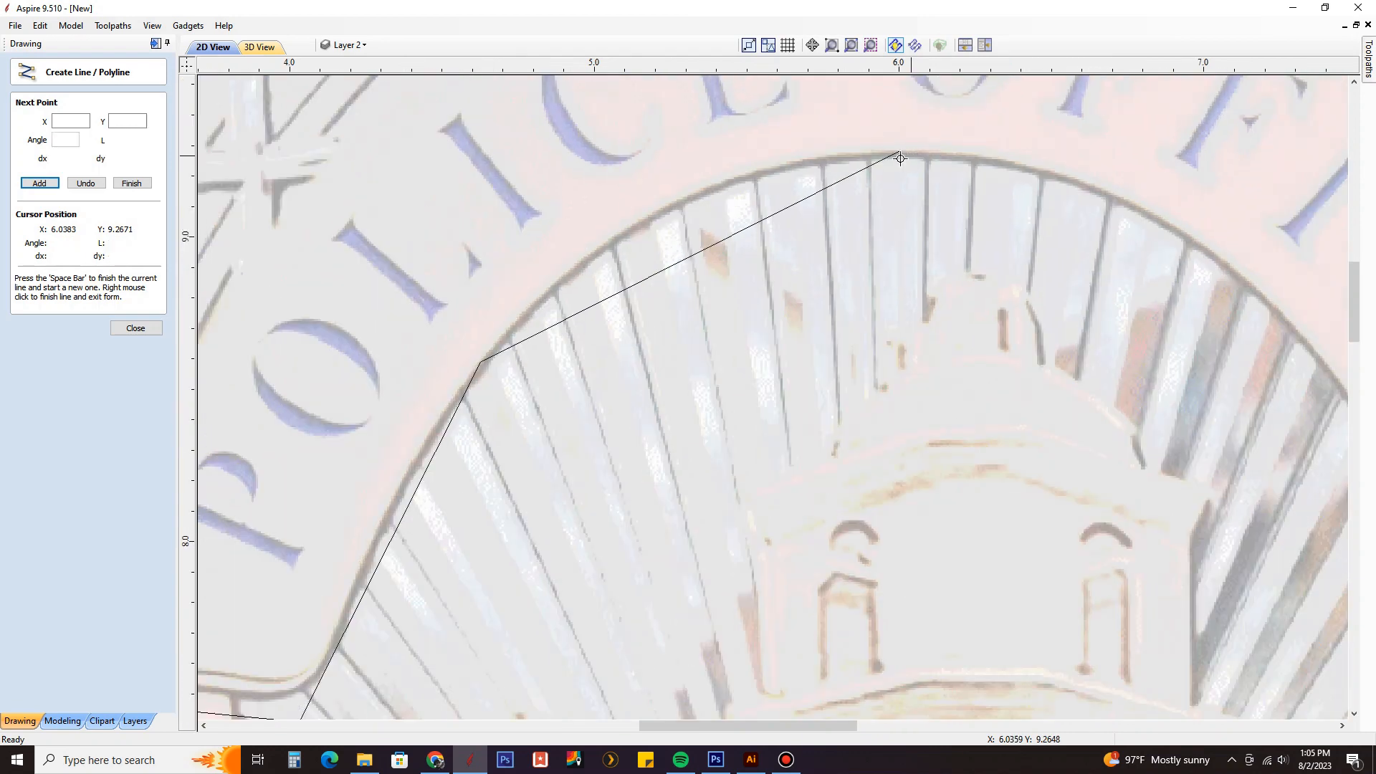
scroll(786, 275, "down", 2)
left_click(117, 331)
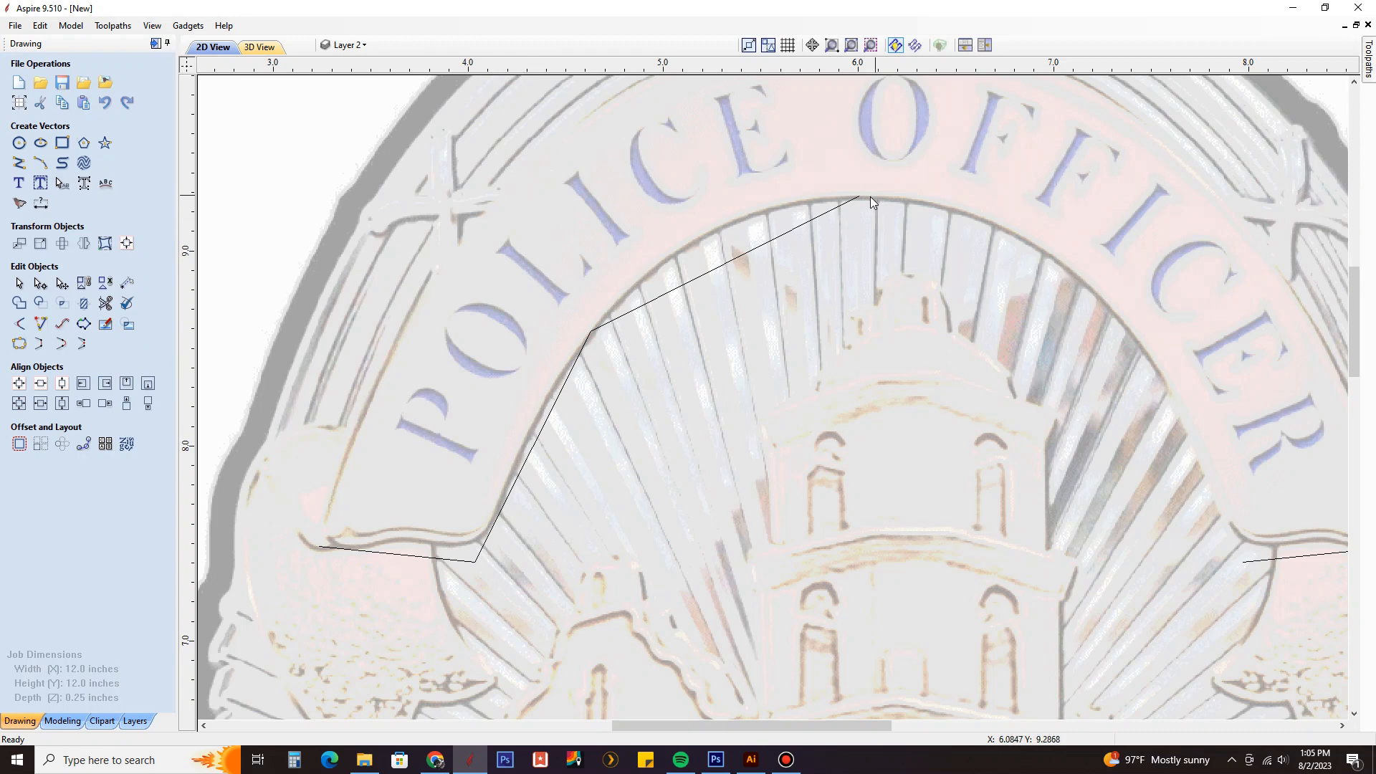
Edit the polyline's nodes and smooth its middle node so that both segments become curves.
left_click(621, 320)
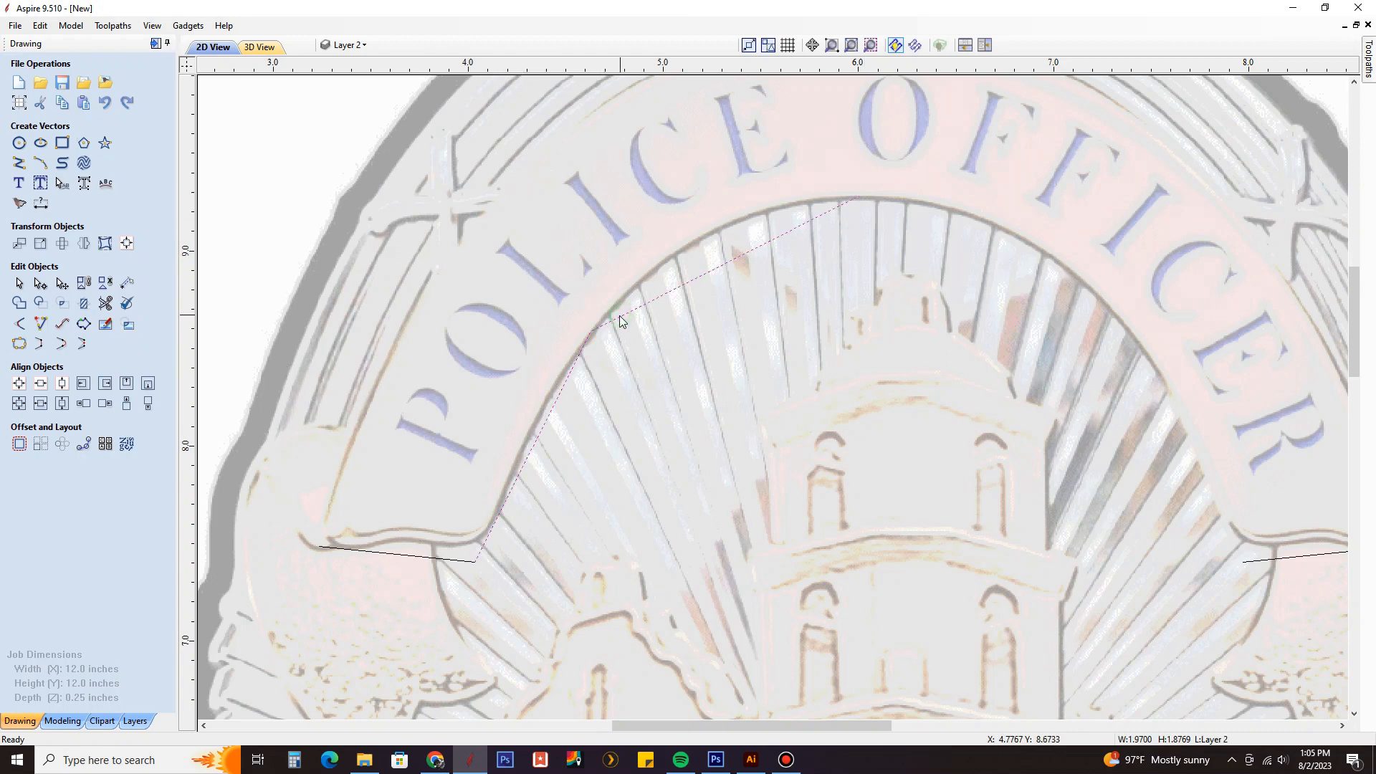
left_click(41, 285)
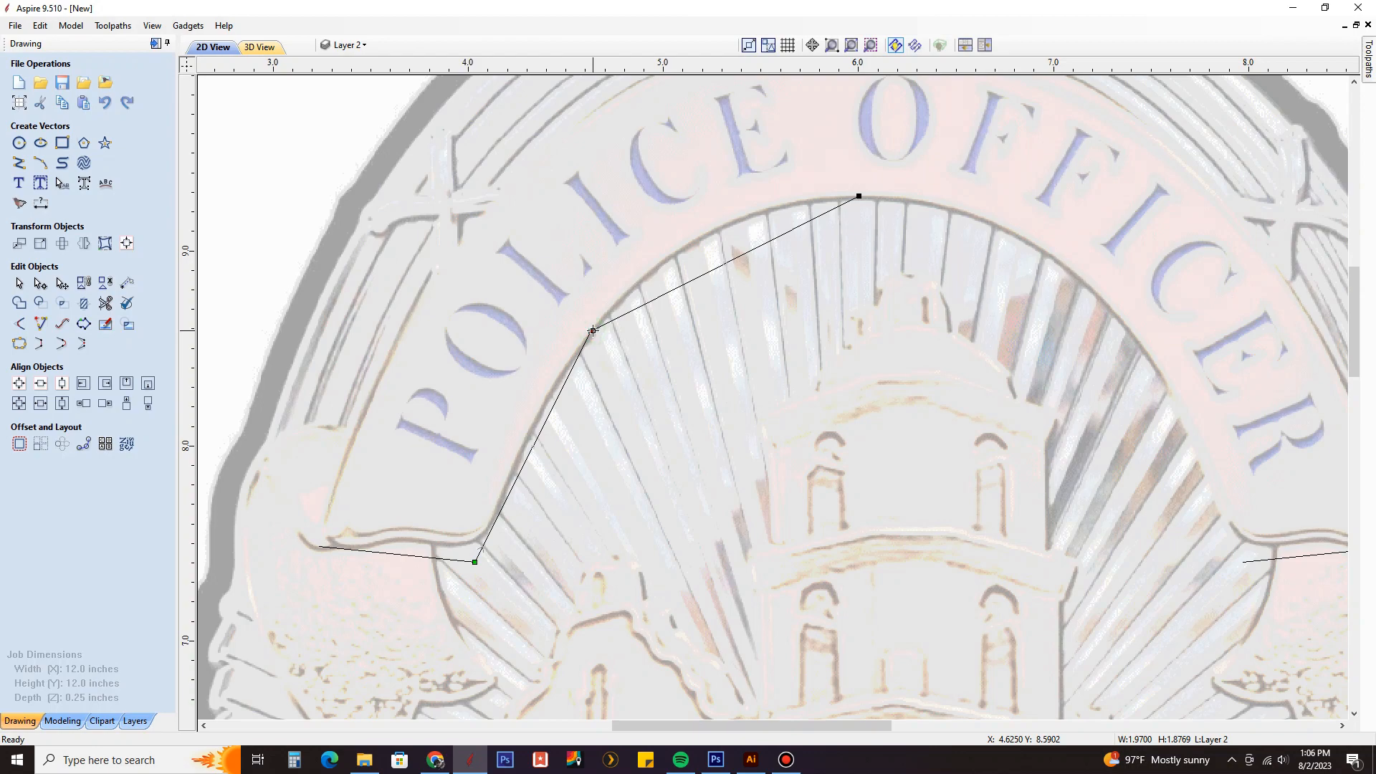
scroll(592, 331, "up", 4)
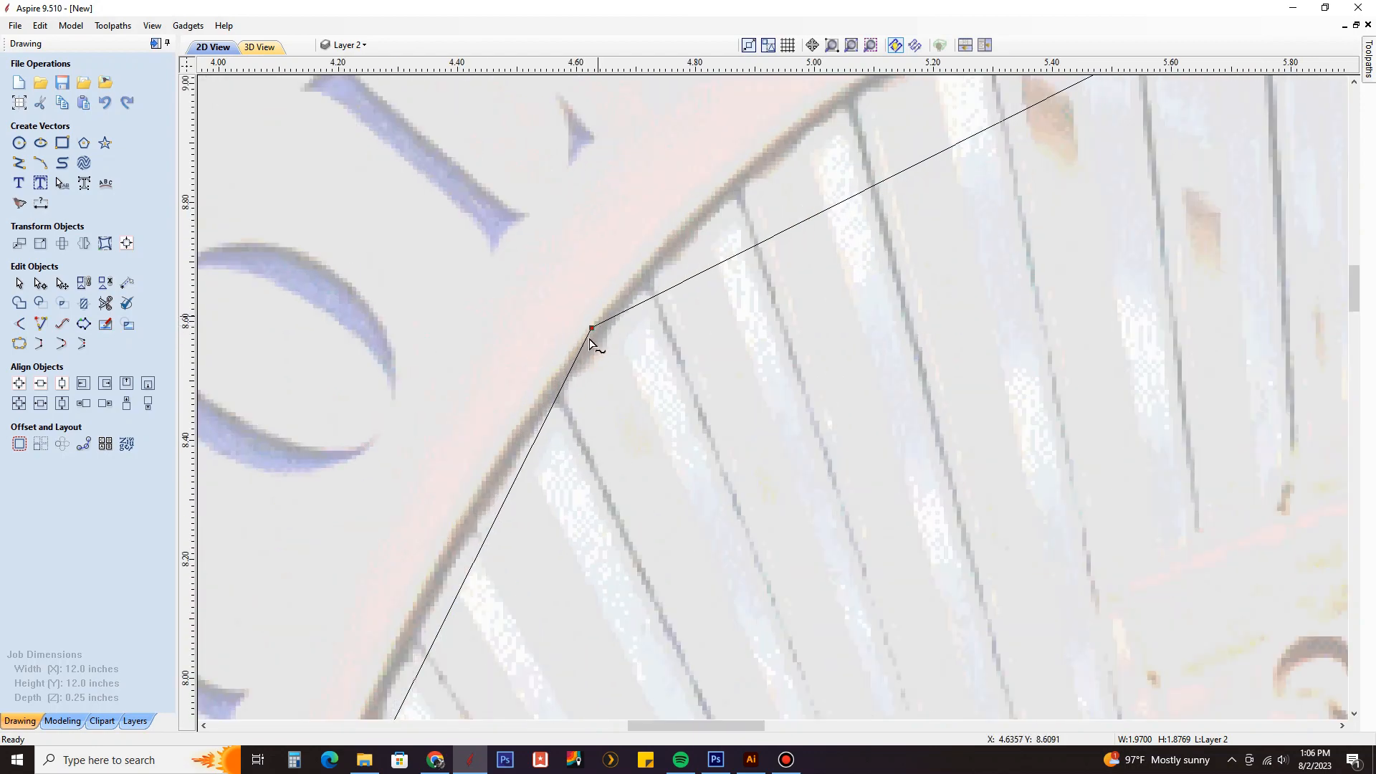
scroll(619, 349, "down", 3)
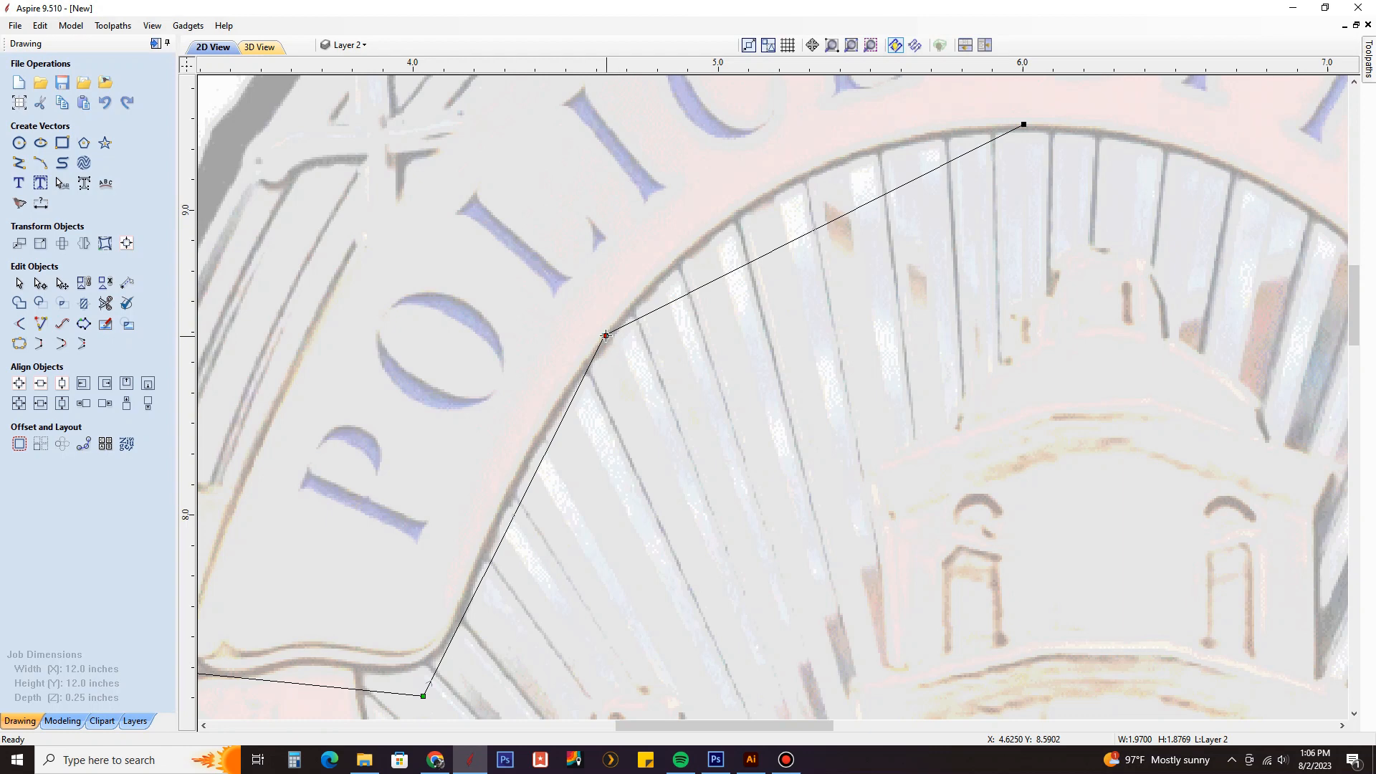
key("s")
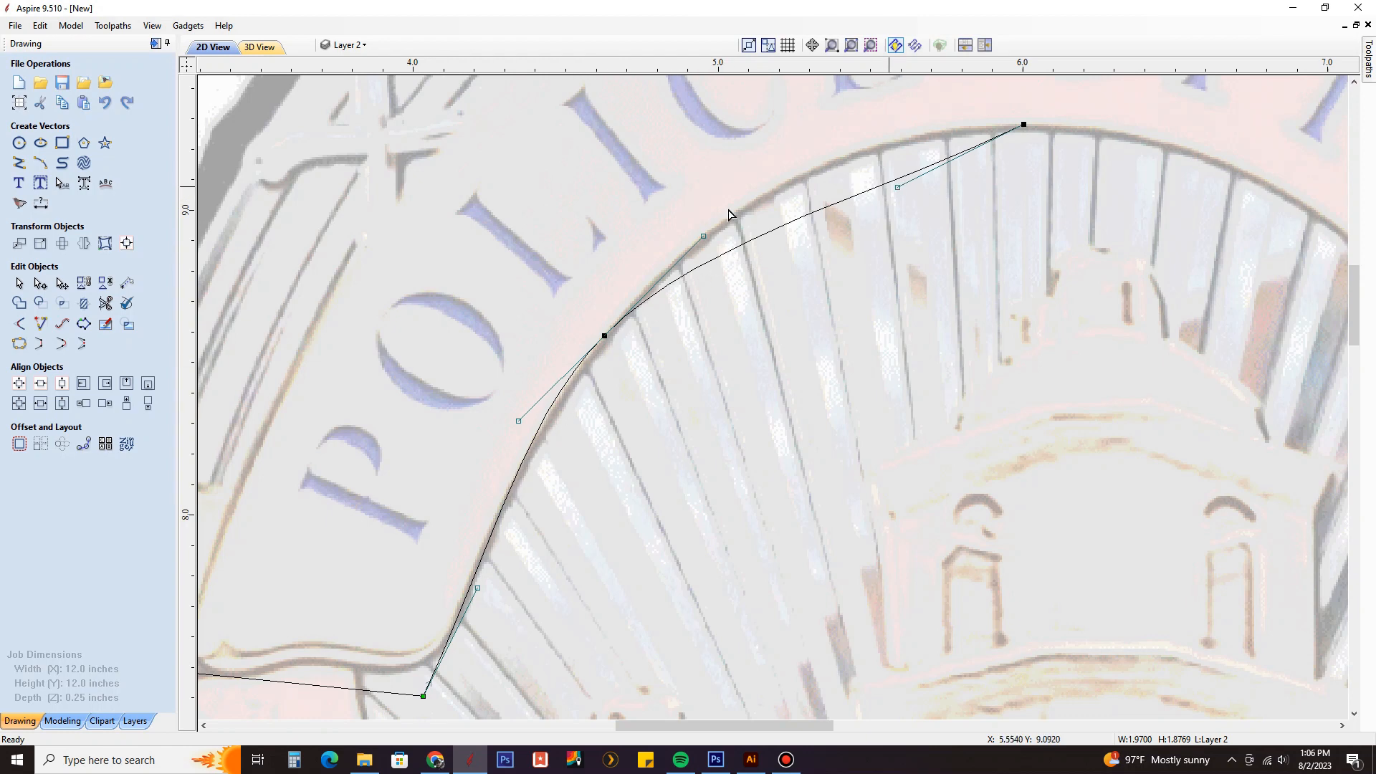
Level the tangent handle at the curve's top end and lower that end node slightly onto the banner's inner edge.
left_click_drag(898, 187, 876, 122)
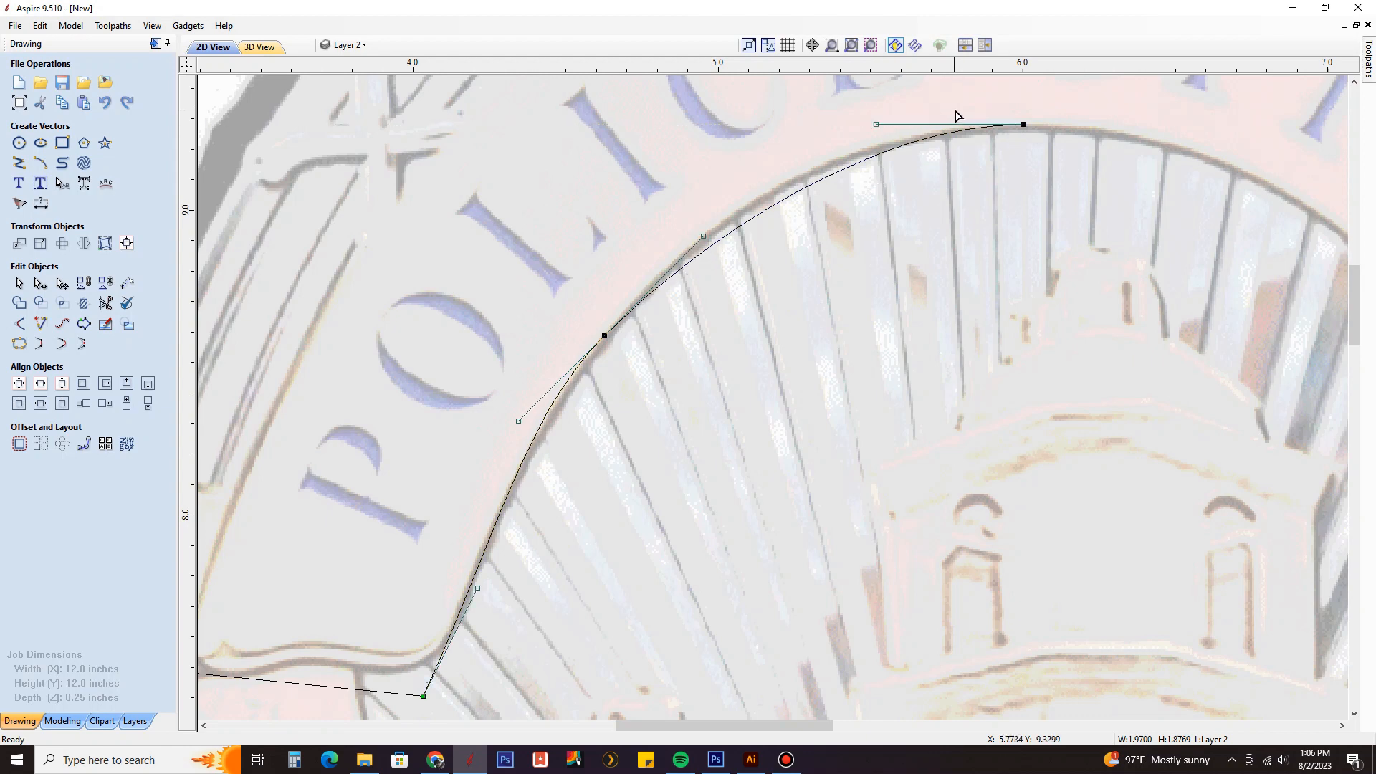
scroll(955, 113, "up", 4)
left_click_drag(1166, 156, 1166, 158)
scroll(956, 209, "down", 2)
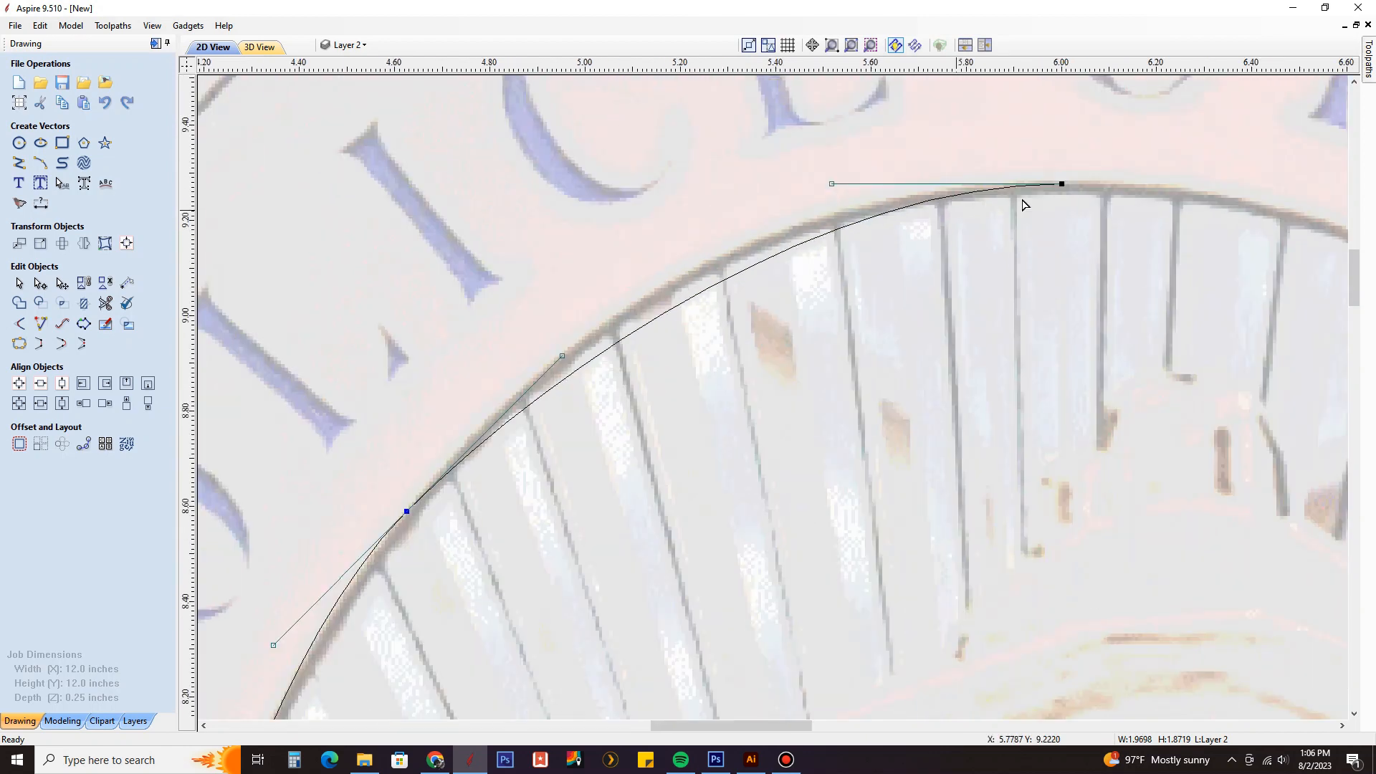
Lengthen the horizontal handle at the curve's top end to bring the upper span closer to the banner's inner edge.
scroll(1060, 185, "up", 2)
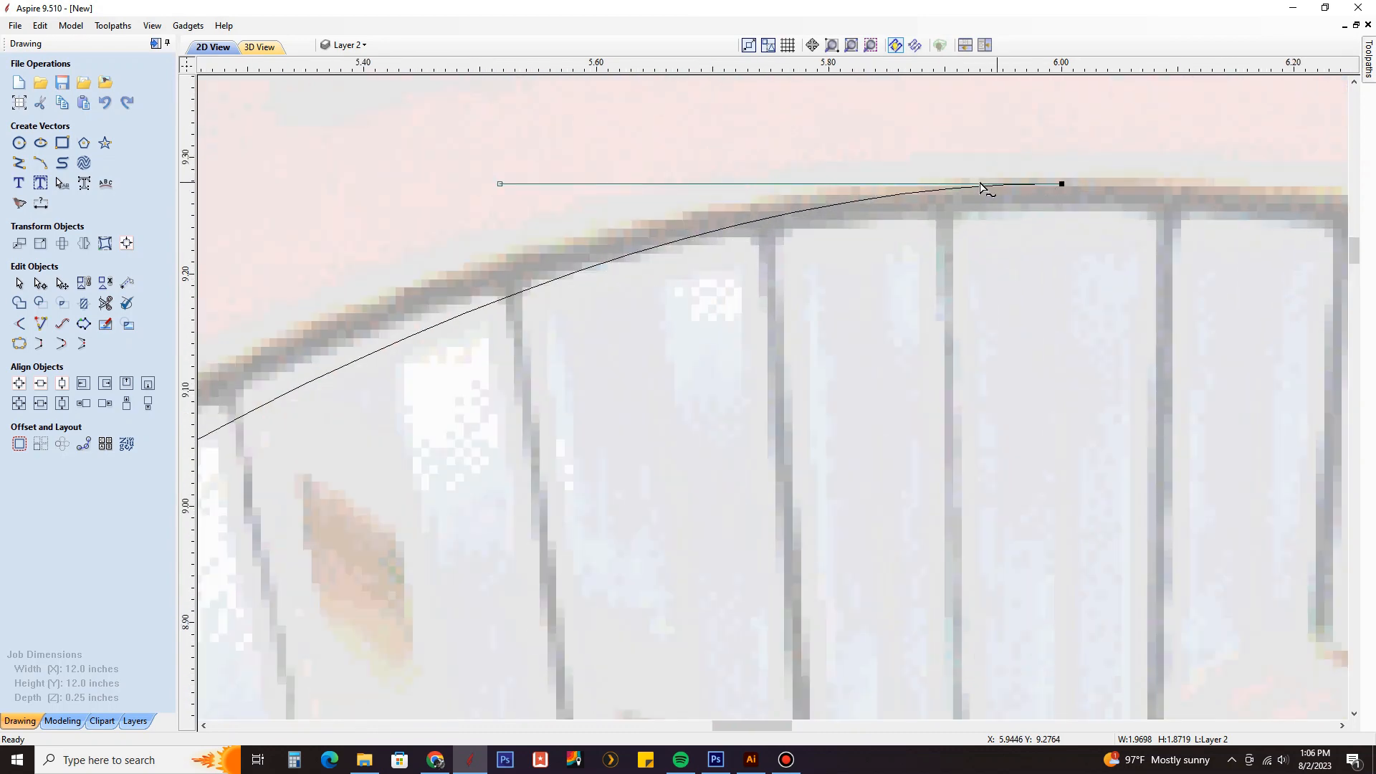
scroll(586, 271, "down", 2)
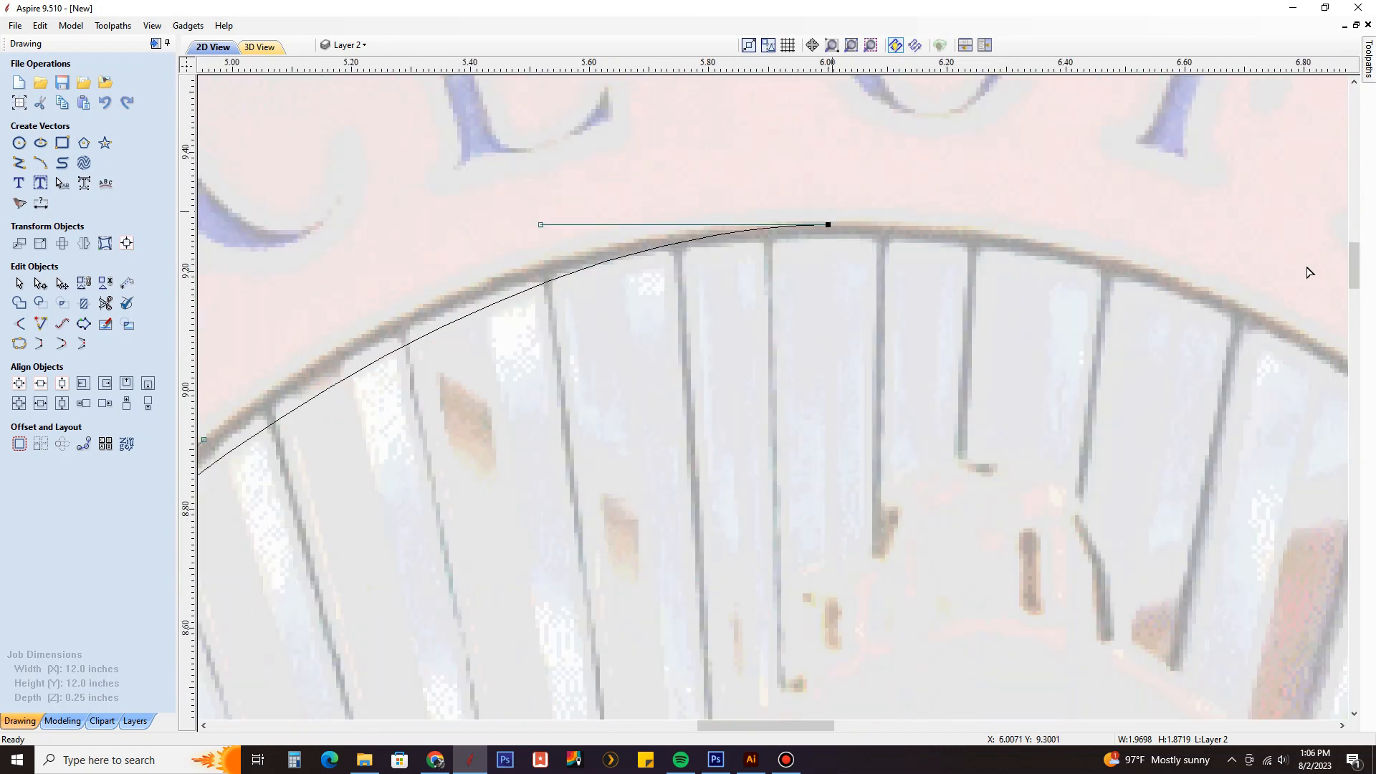
scroll(848, 233, "up", 2)
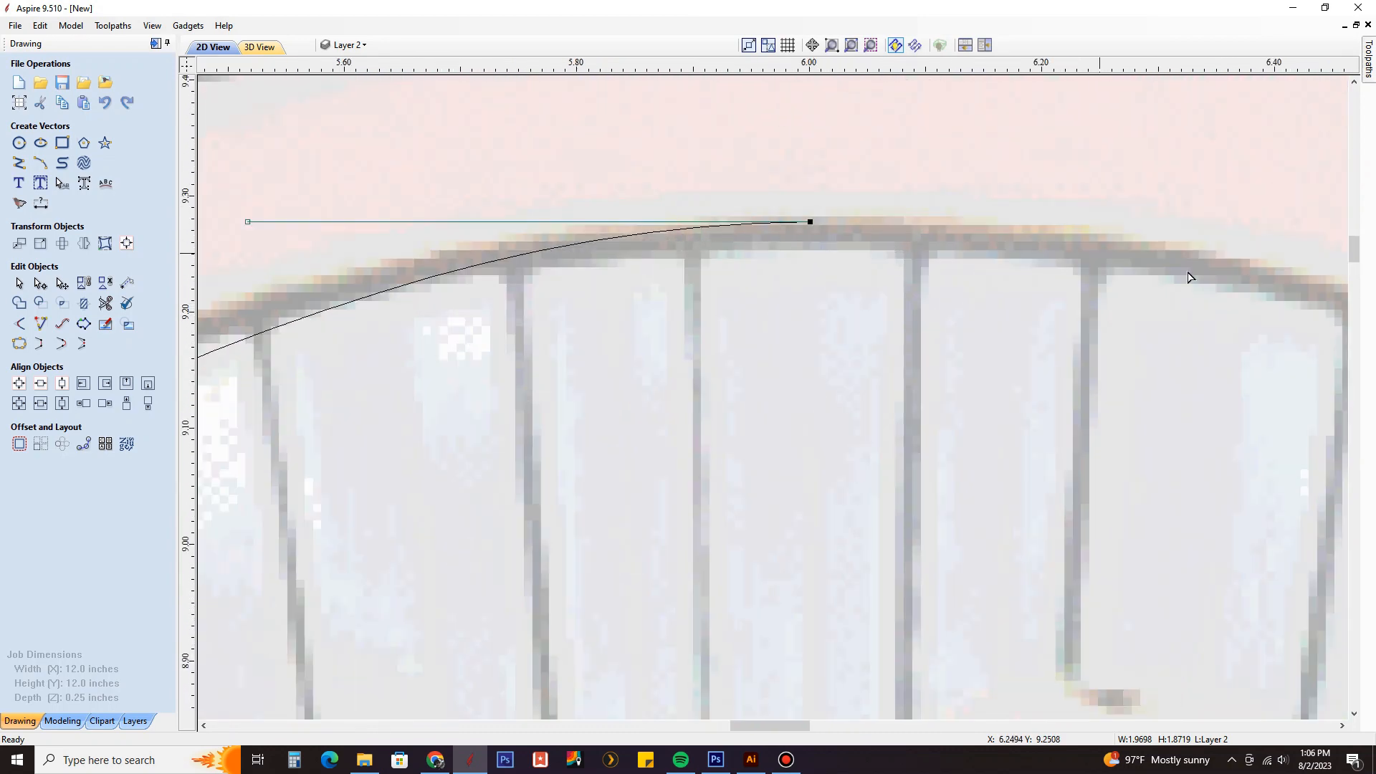
scroll(911, 258, "down", 2)
scroll(849, 242, "down", 1)
scroll(858, 233, "up", 3)
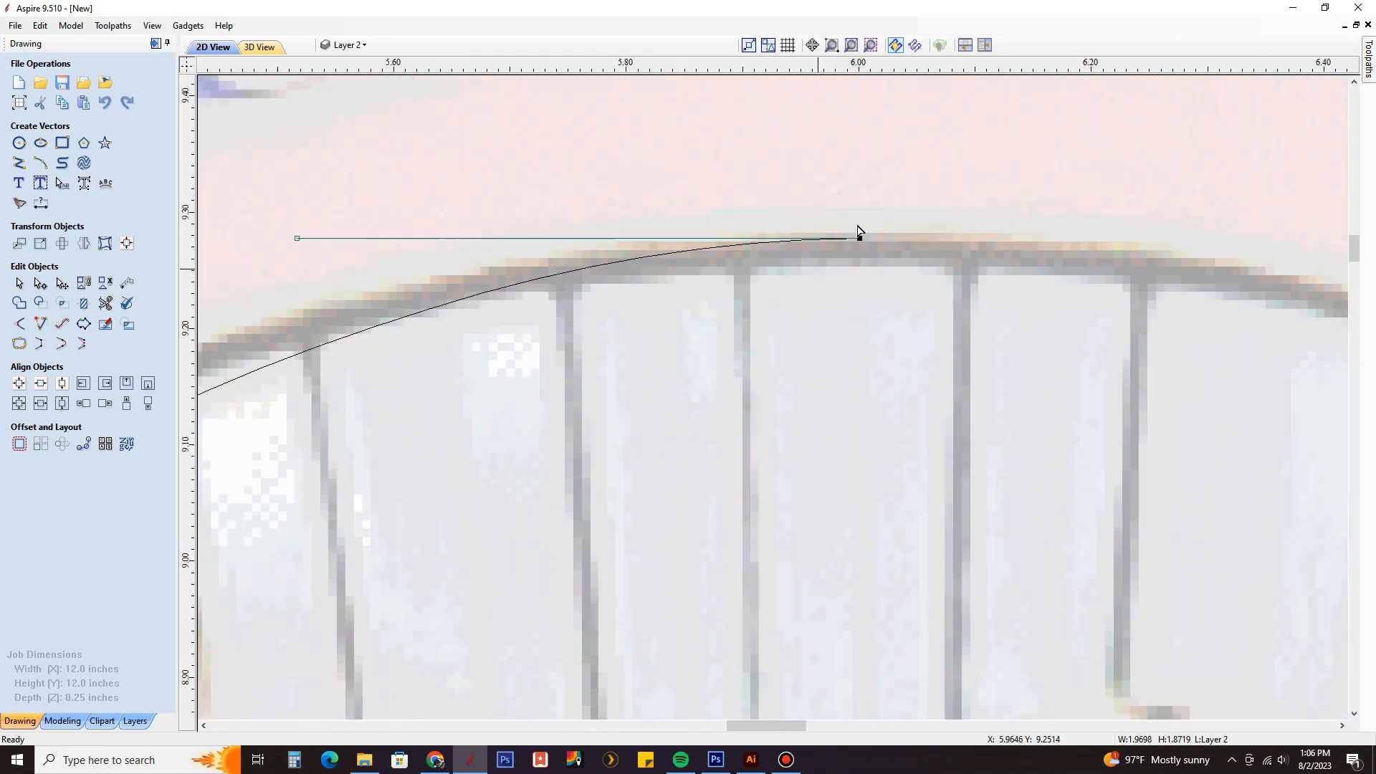
scroll(946, 250, "down", 2)
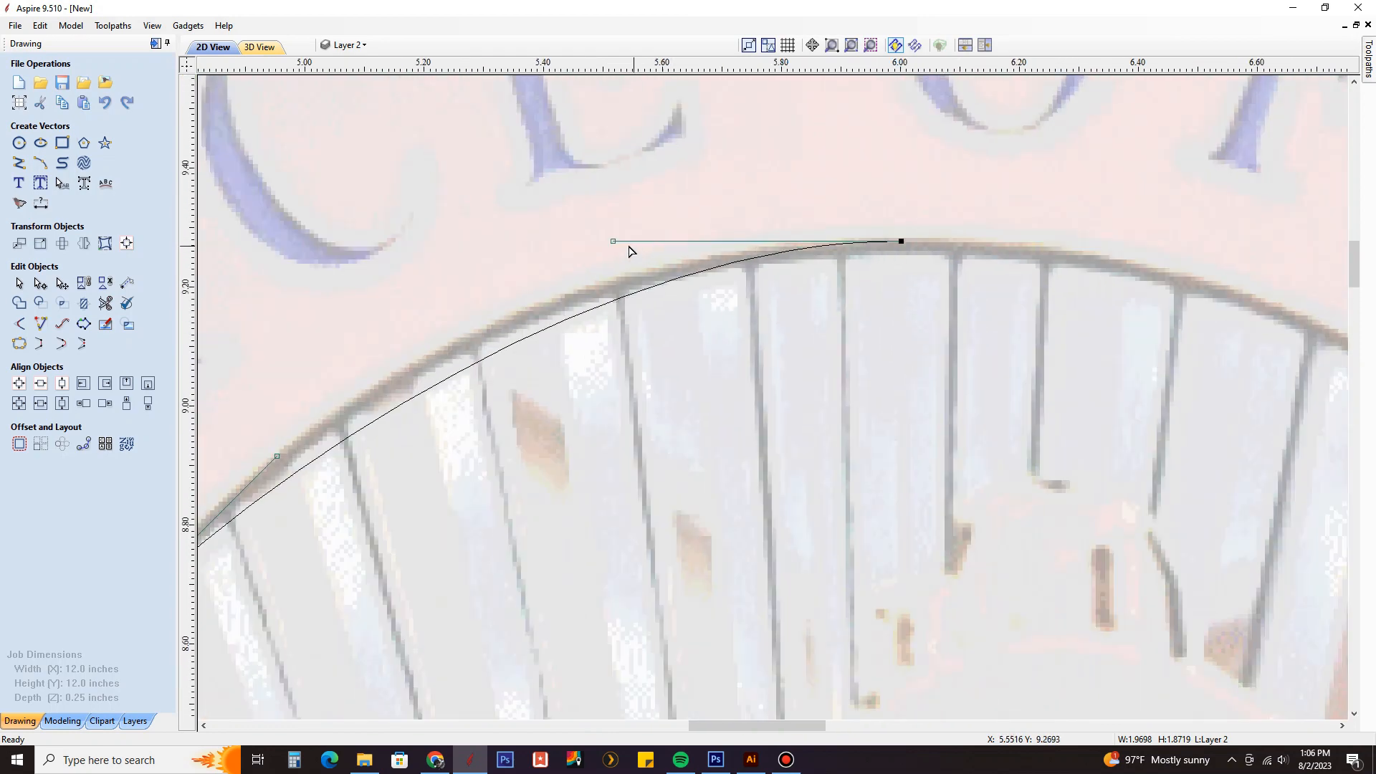
left_click_drag(614, 240, 587, 241)
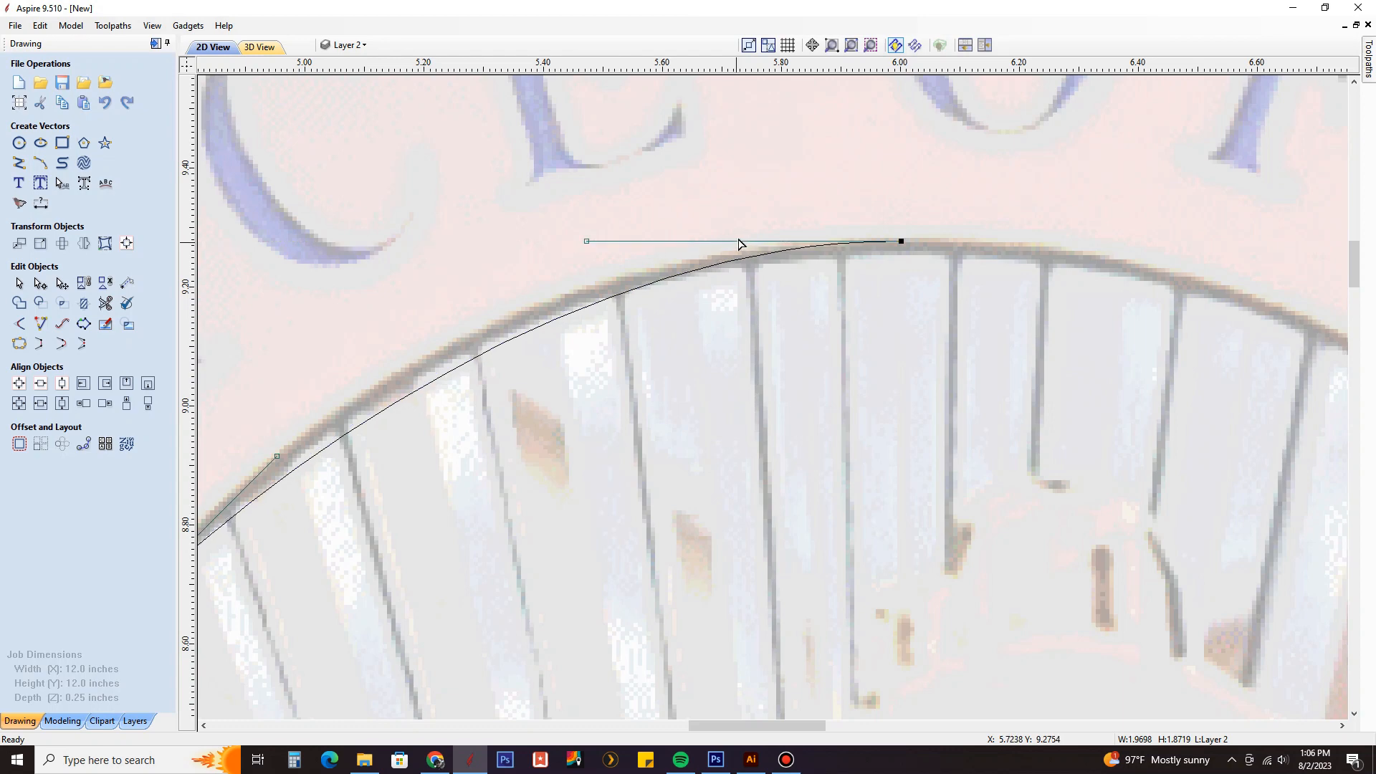
scroll(881, 242, "down", 2)
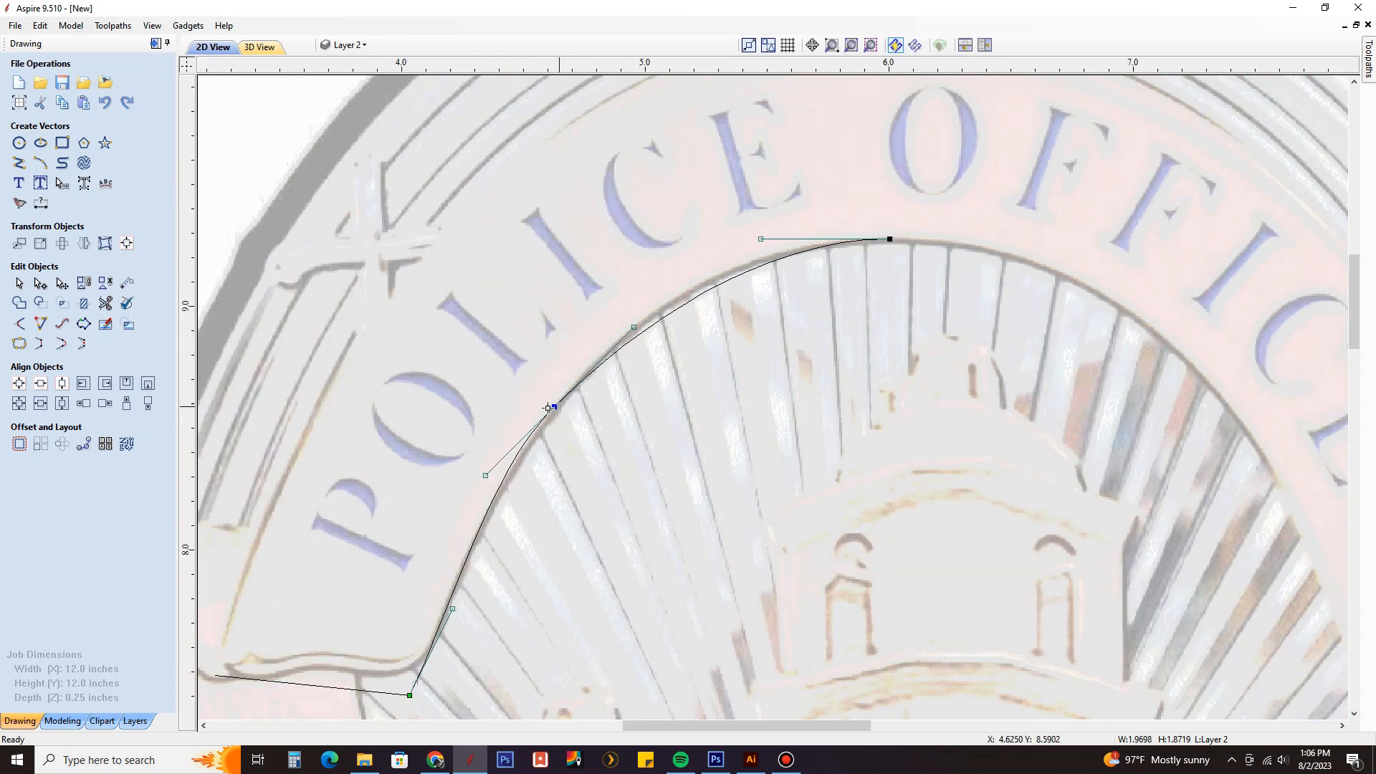
Reshape both tangent handles of the curve's middle node so the spans on either side follow the banner's inner edge.
scroll(624, 341, "up", 2)
left_click_drag(647, 307, 701, 265)
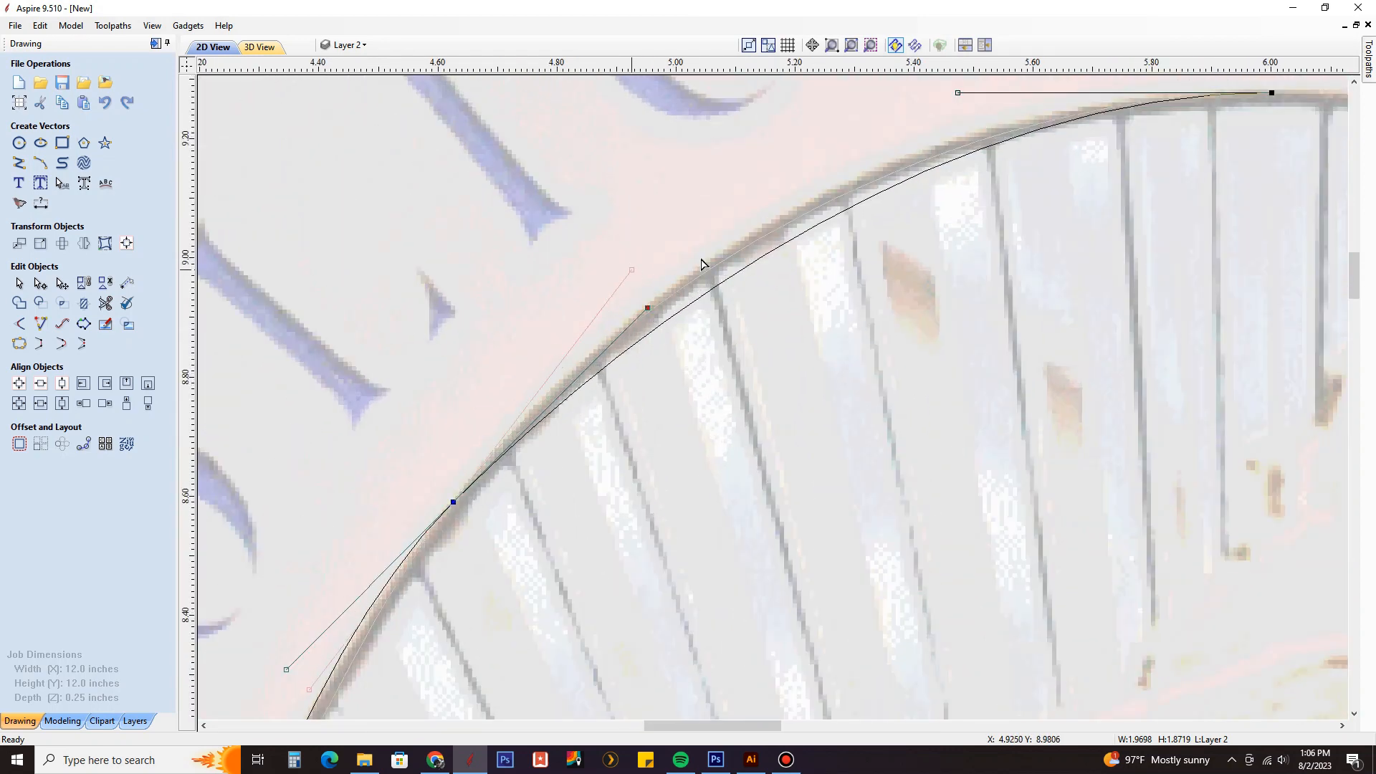
scroll(953, 193, "down", 2)
scroll(689, 403, "up", 2)
left_click_drag(693, 387, 698, 395)
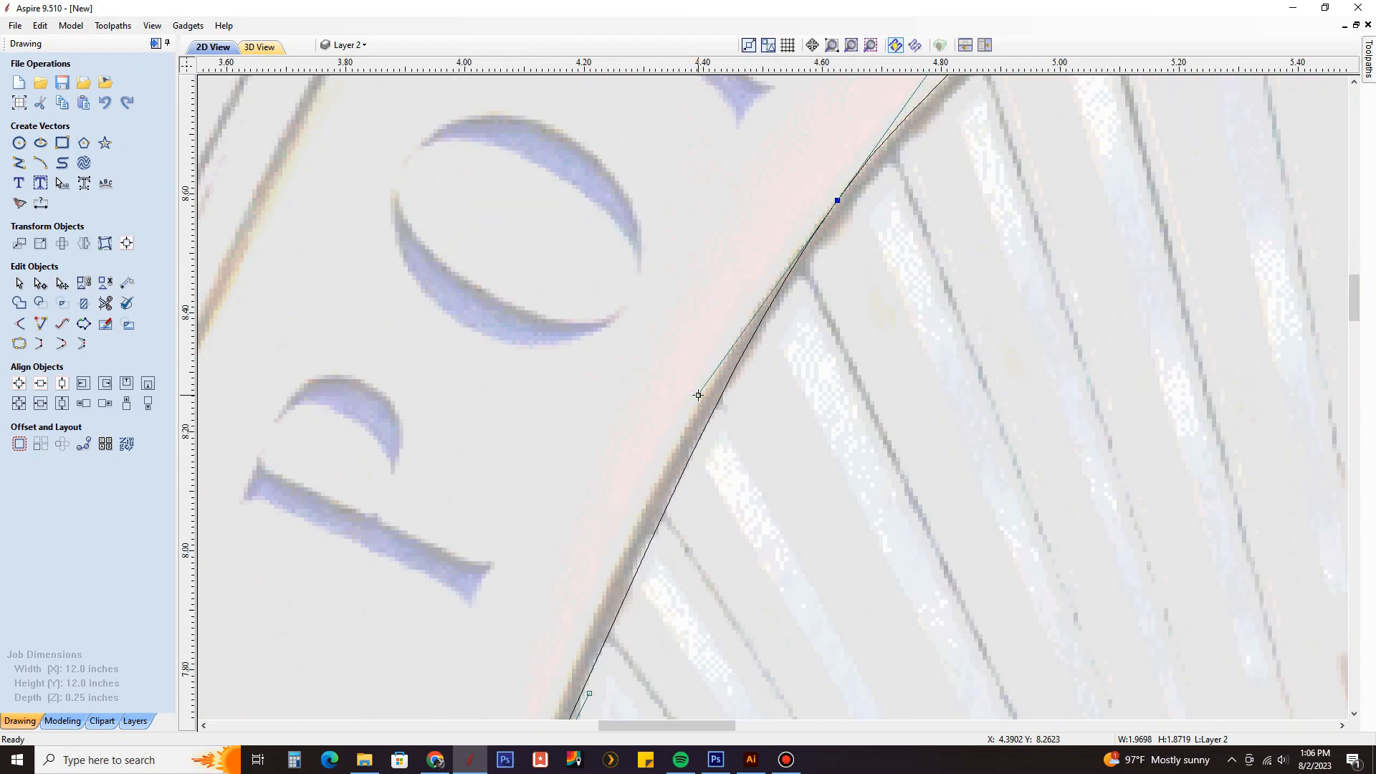
Adjust the tangent handle at the curve's lower end so the lower span follows the banner's inner edge, and finish node editing.
scroll(698, 395, "down", 2)
scroll(674, 518, "up", 2)
left_click_drag(631, 513, 610, 499)
scroll(649, 578, "down", 2)
scroll(609, 607, "up", 2)
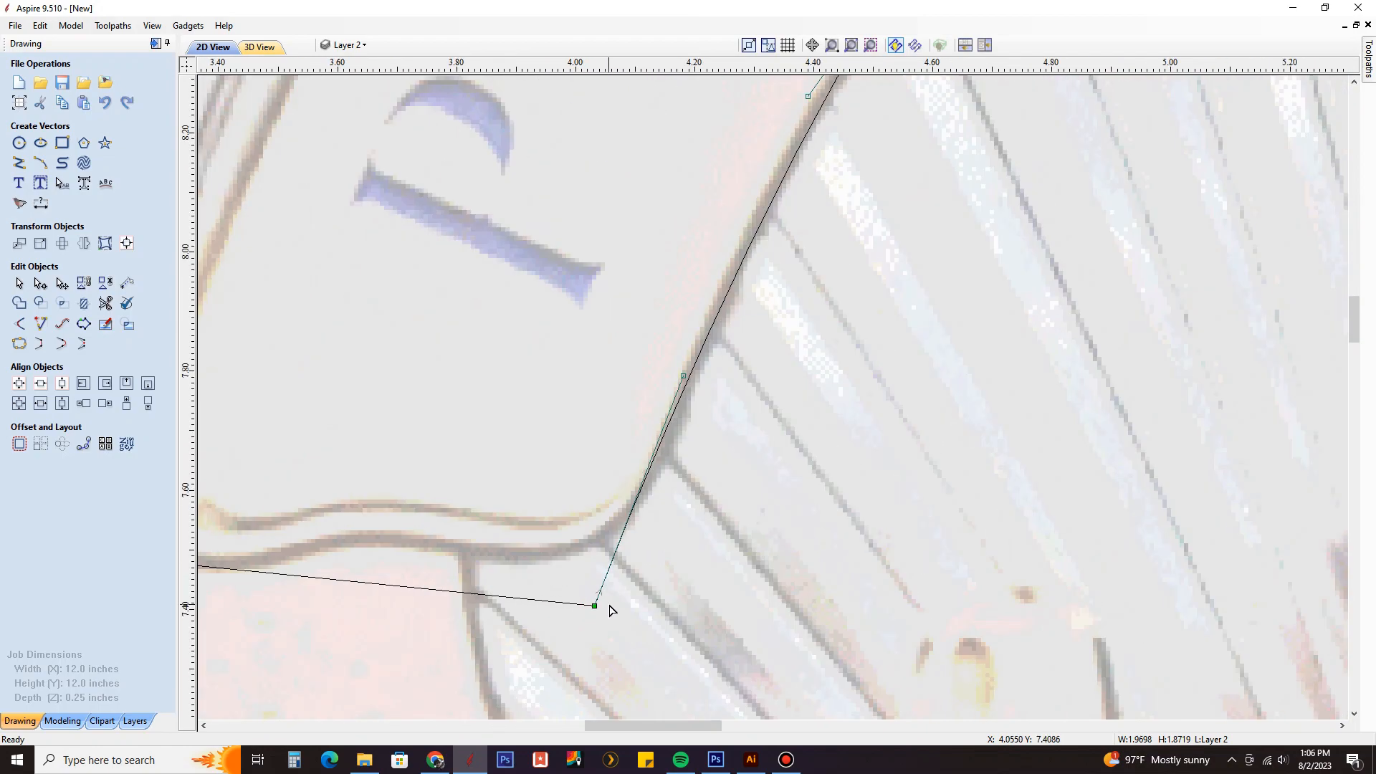
scroll(596, 606, "down", 2)
scroll(734, 391, "down", 2)
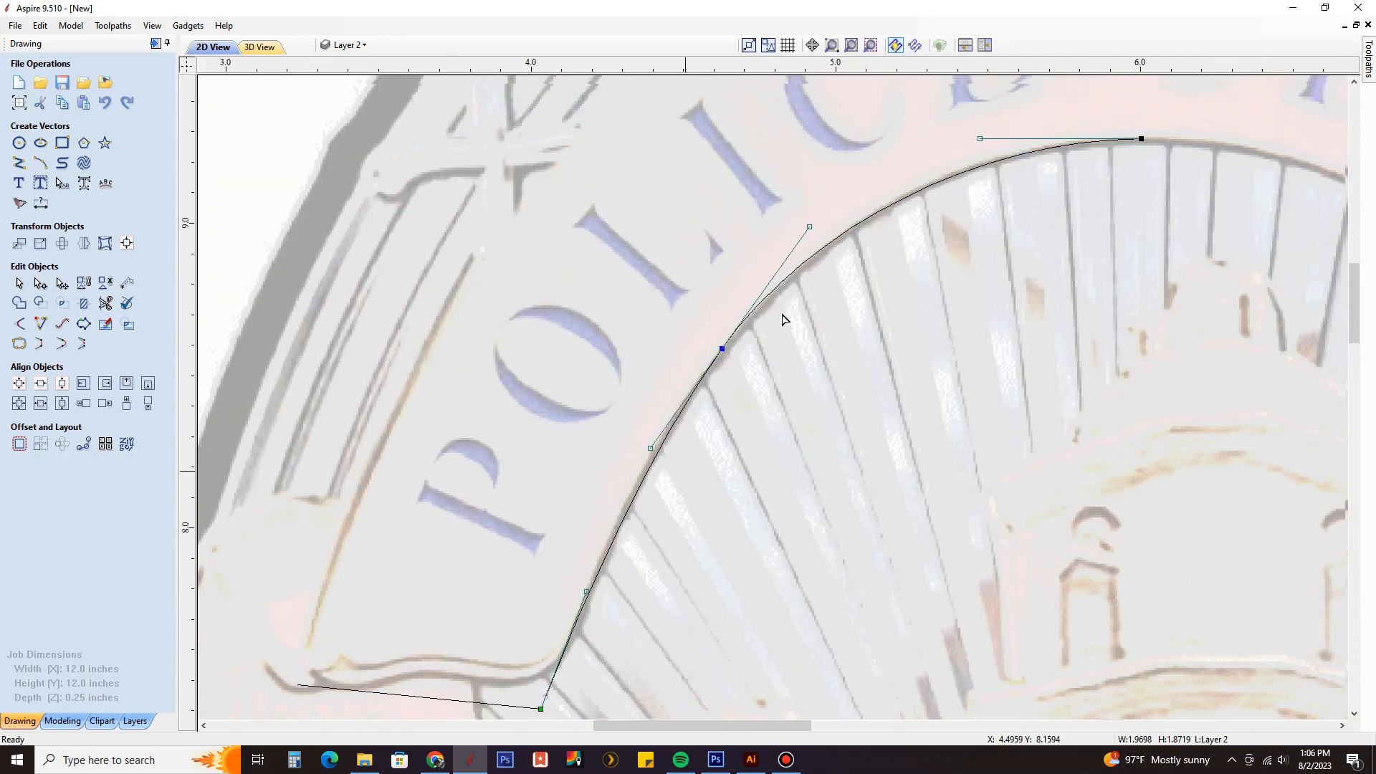
scroll(880, 309, "up", 2)
left_click(954, 292)
scroll(791, 282, "down", 2)
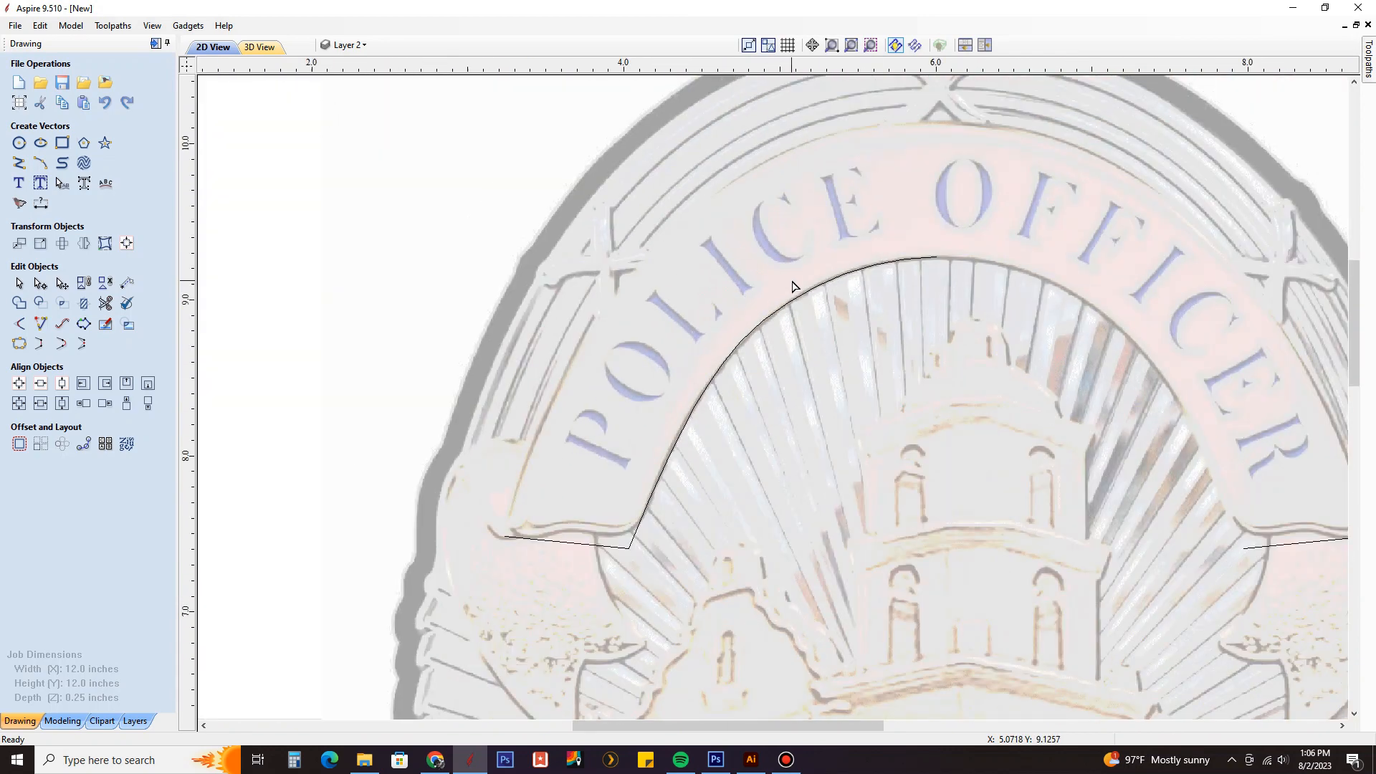
scroll(695, 233, "down", 1)
Hide the Bitmap Layer and nudge the curve's lower-end tangent handle outward to smooth the lower span.
left_click(348, 44)
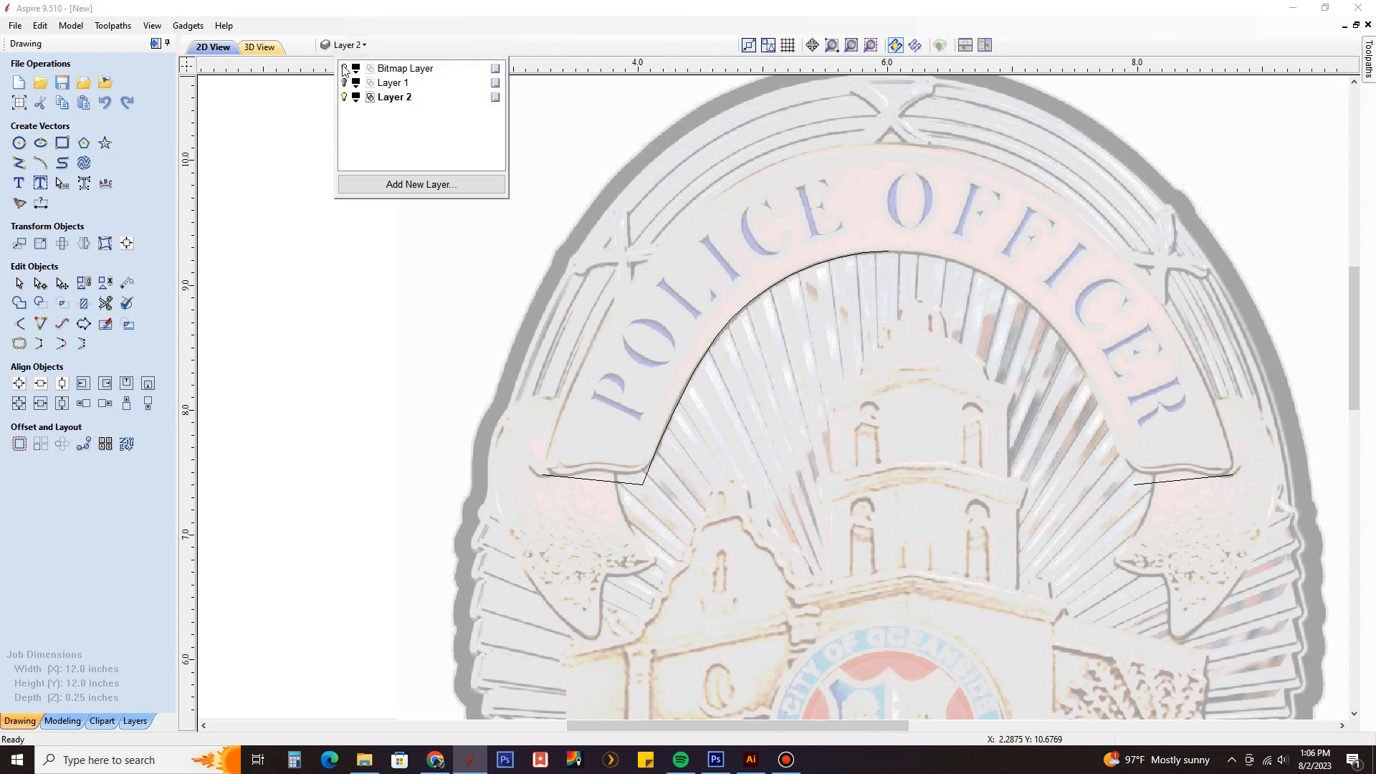
left_click(343, 68)
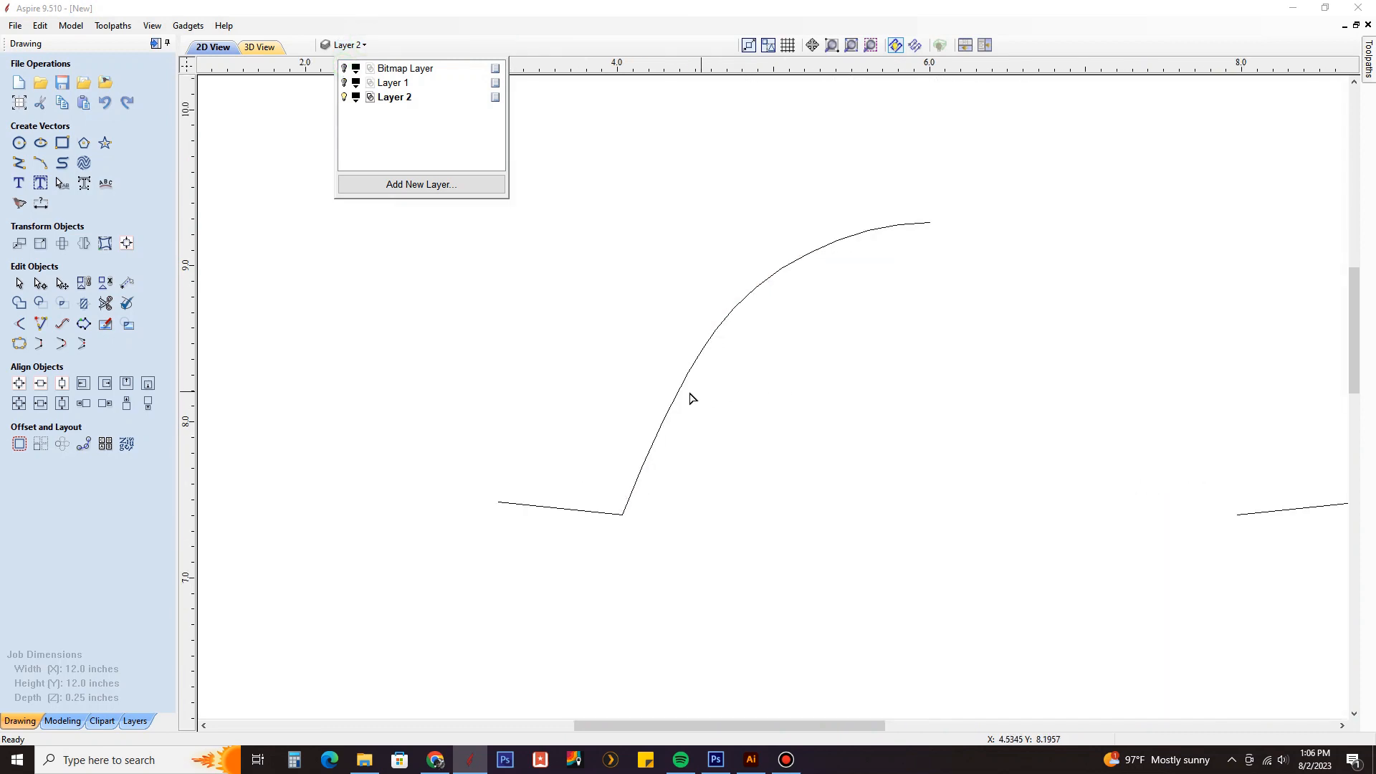
left_click(677, 395)
scroll(670, 412, "up", 2)
left_click(662, 404)
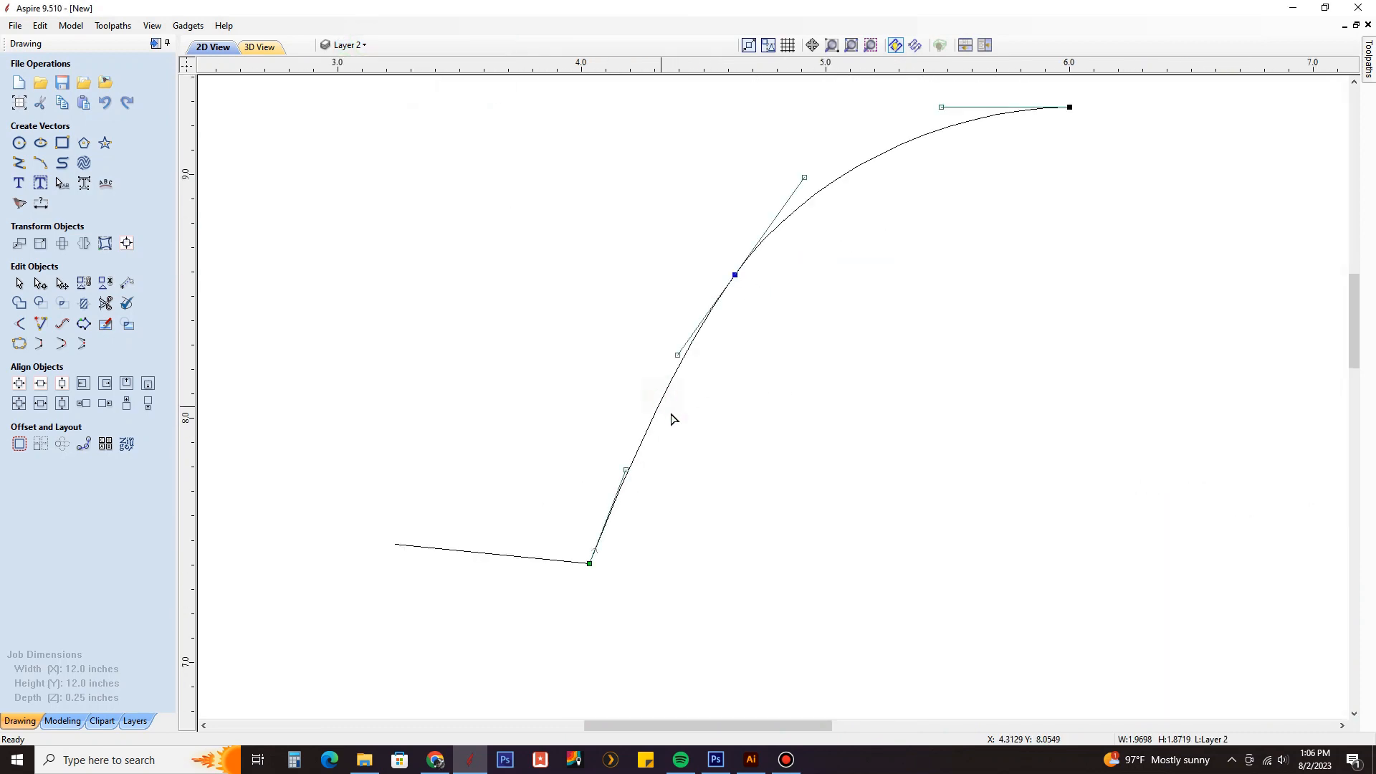
scroll(670, 416, "up", 1)
left_click_drag(601, 499, 595, 490)
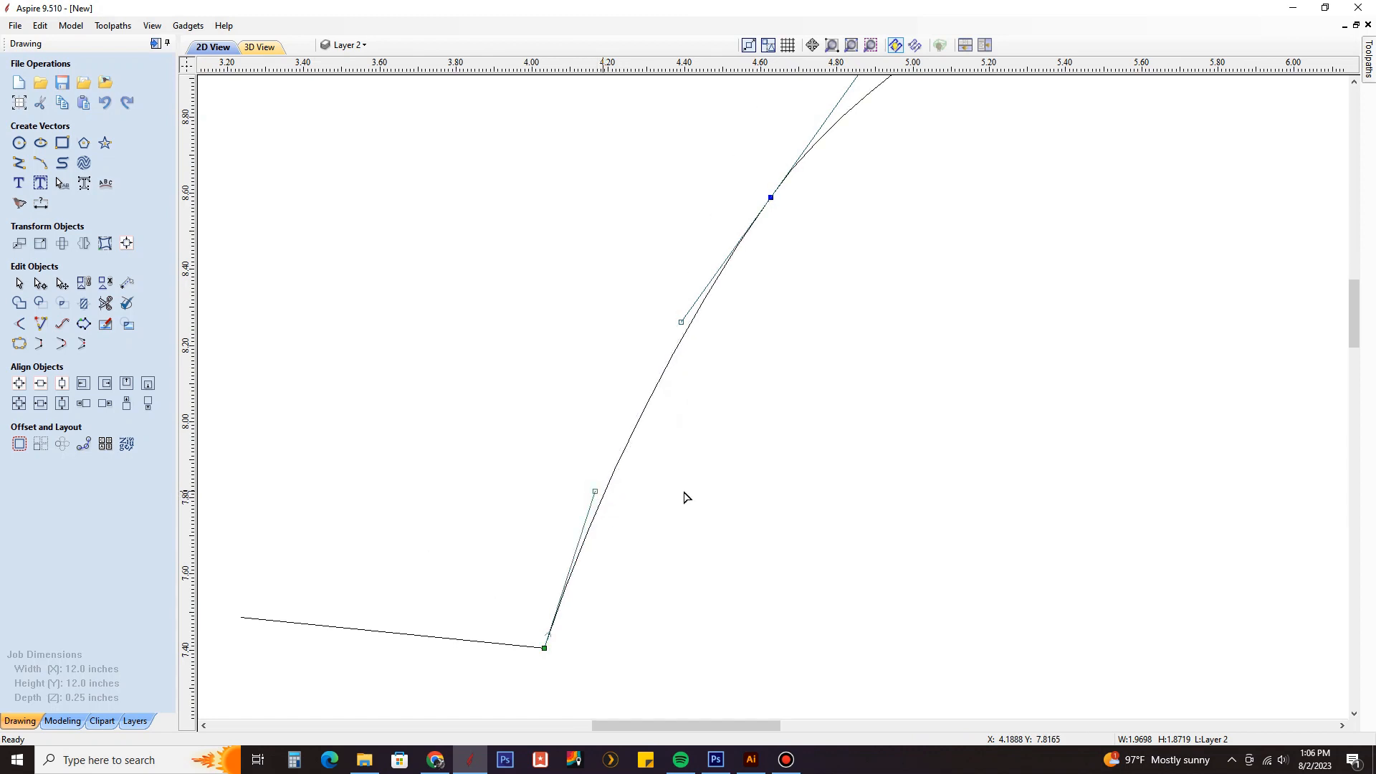
left_click(685, 495)
Create a mirrored copy of the inner-edge curve, flipped horizontally about the job center.
scroll(599, 429, "down", 2)
scroll(651, 391, "down", 1)
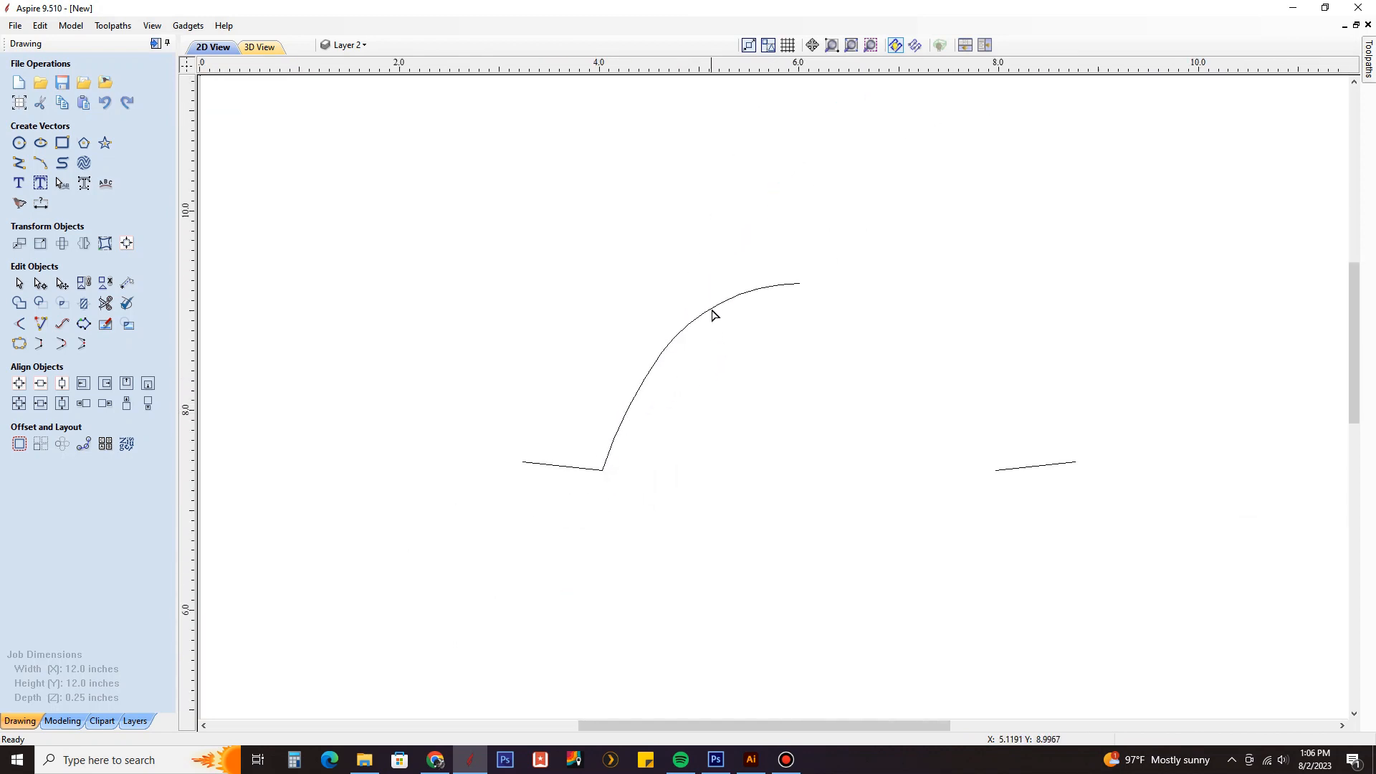
left_click(19, 284)
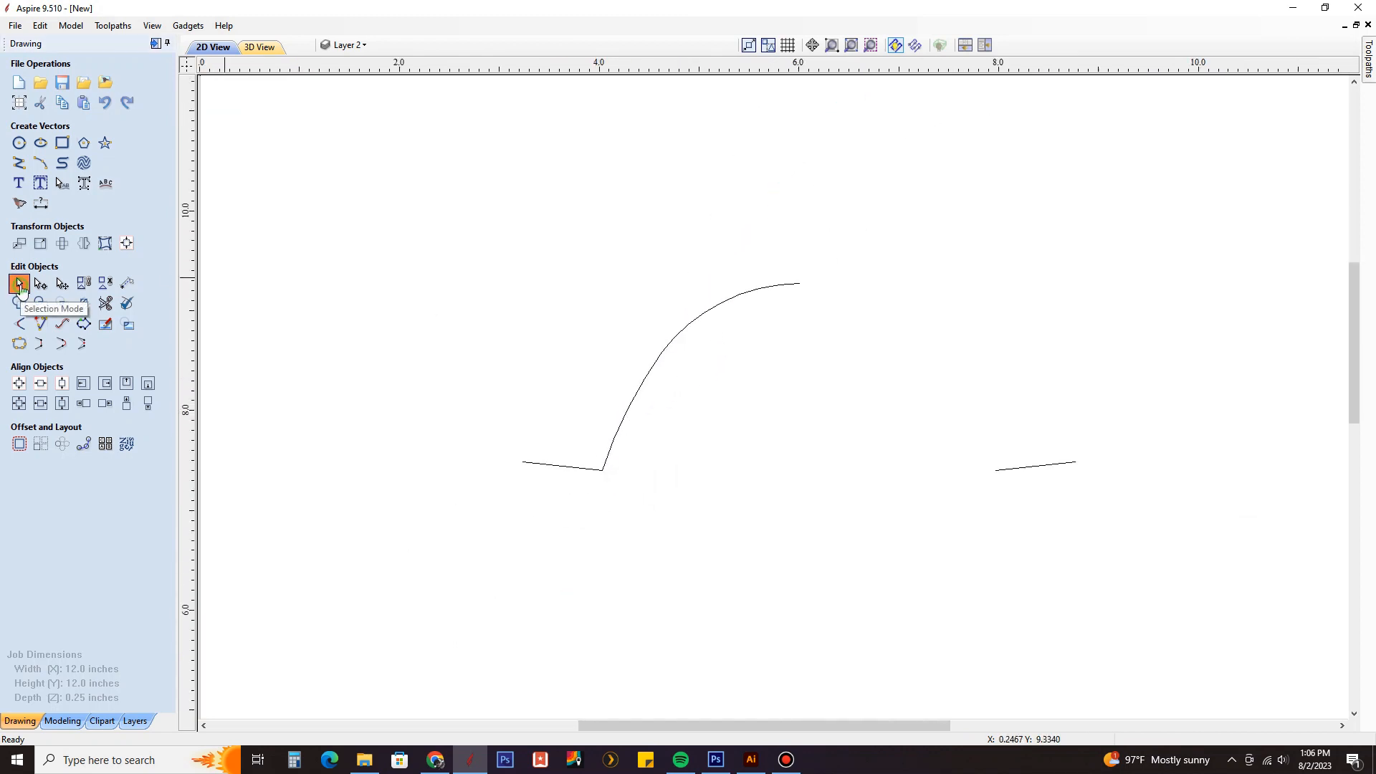
left_click(697, 319)
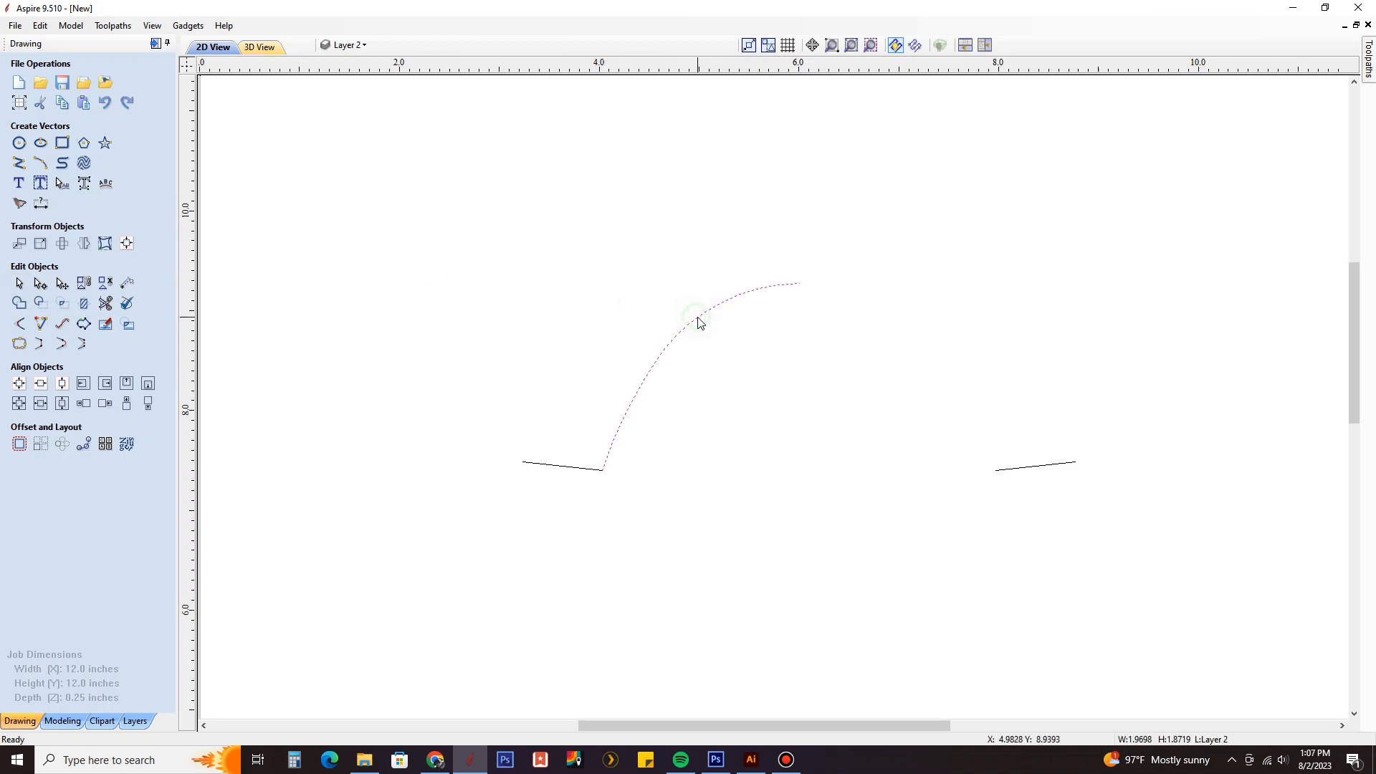
left_click(83, 244)
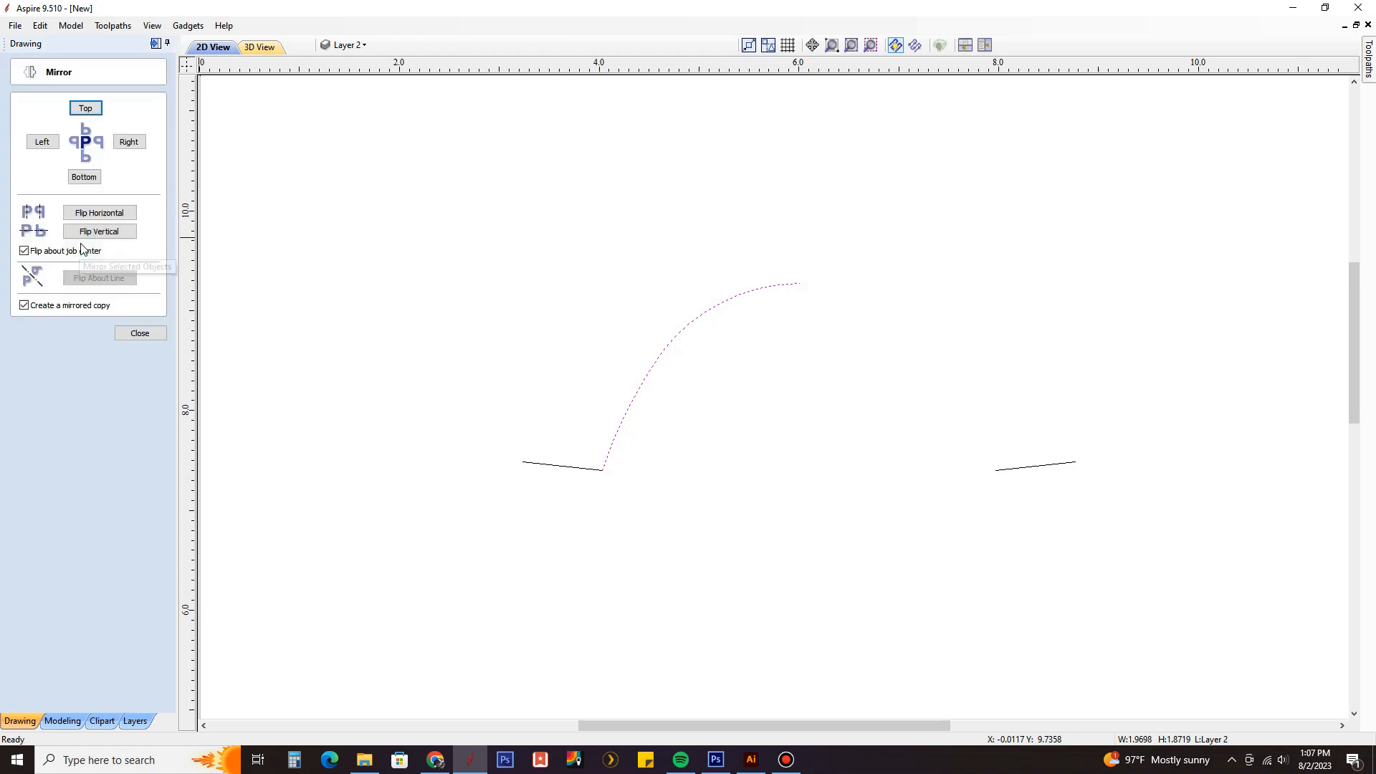
left_click(128, 213)
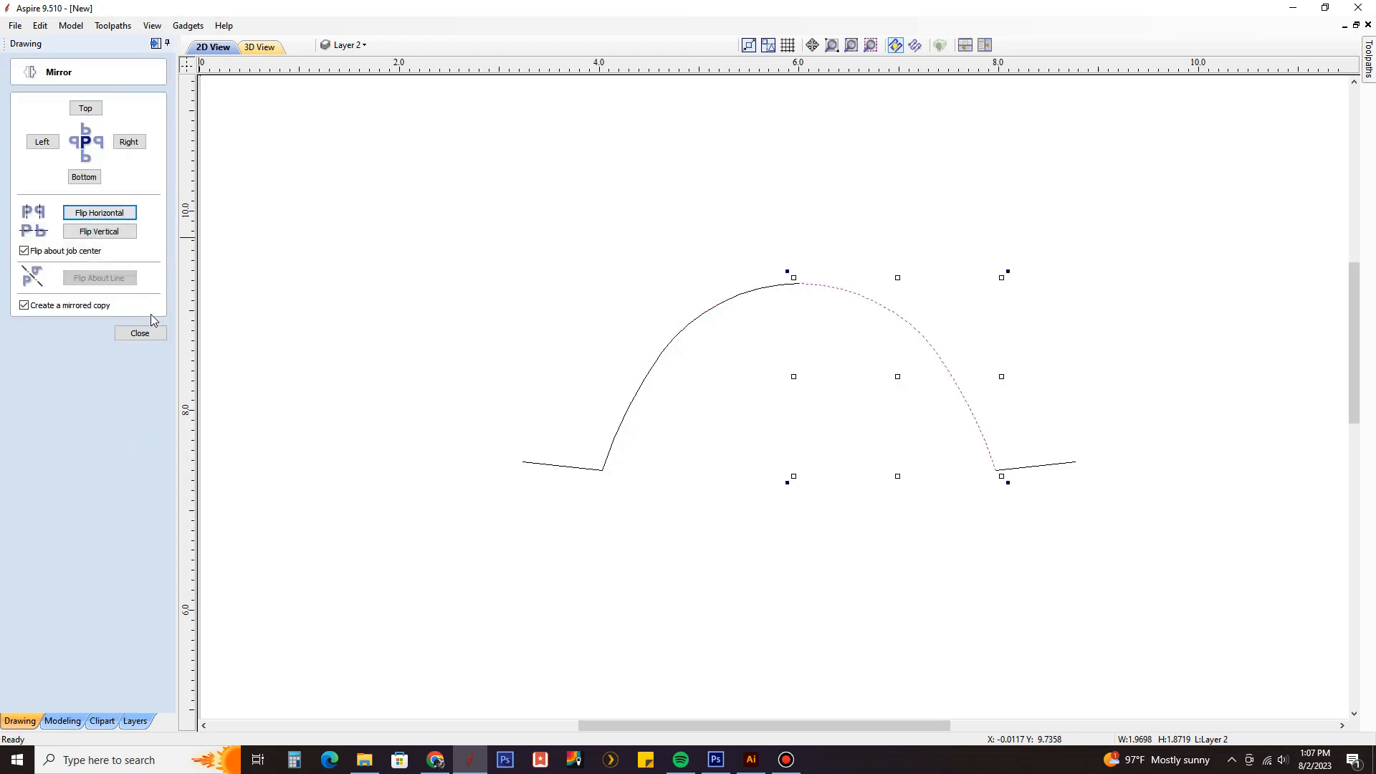
left_click(140, 333)
Join the original curve and its mirrored copy into one arch vector at their shared top ends.
scroll(773, 289, "up", 5)
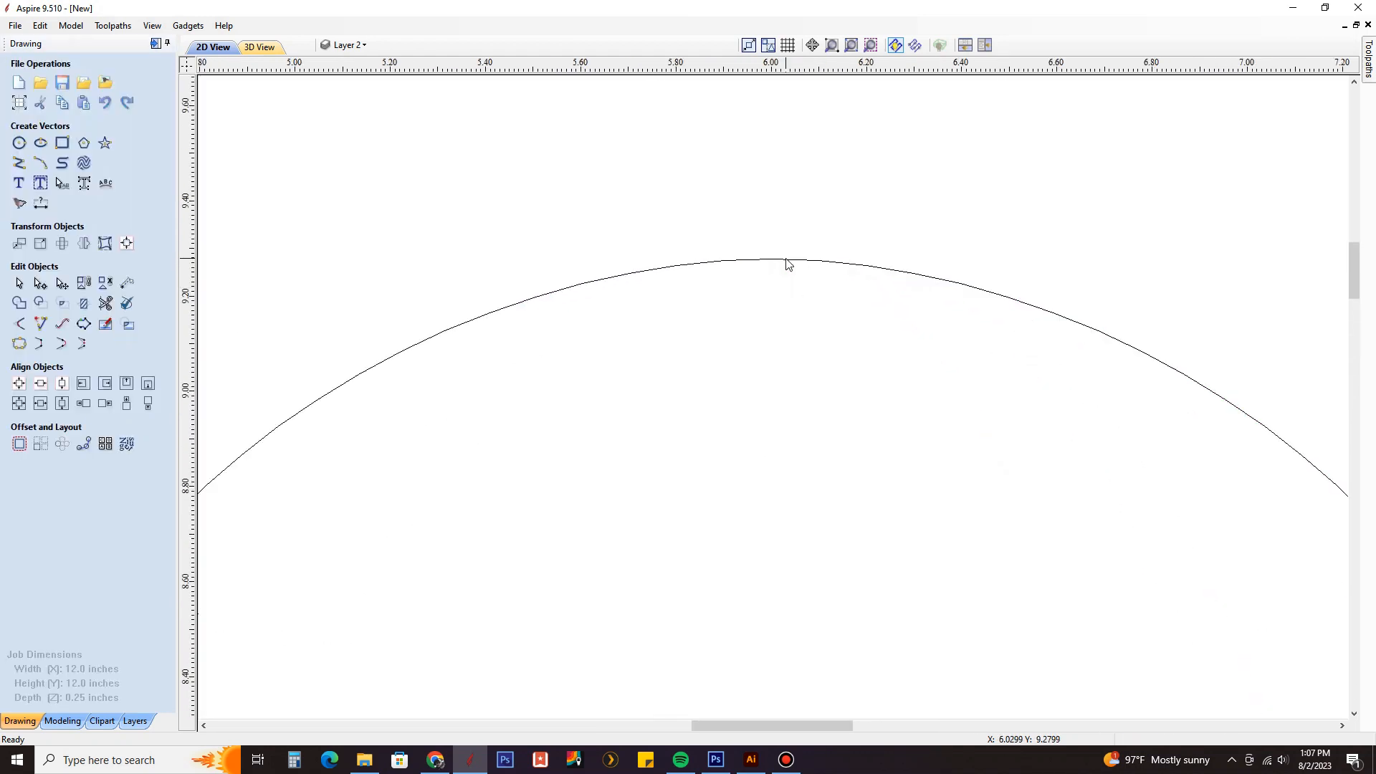
scroll(707, 283, "down", 3)
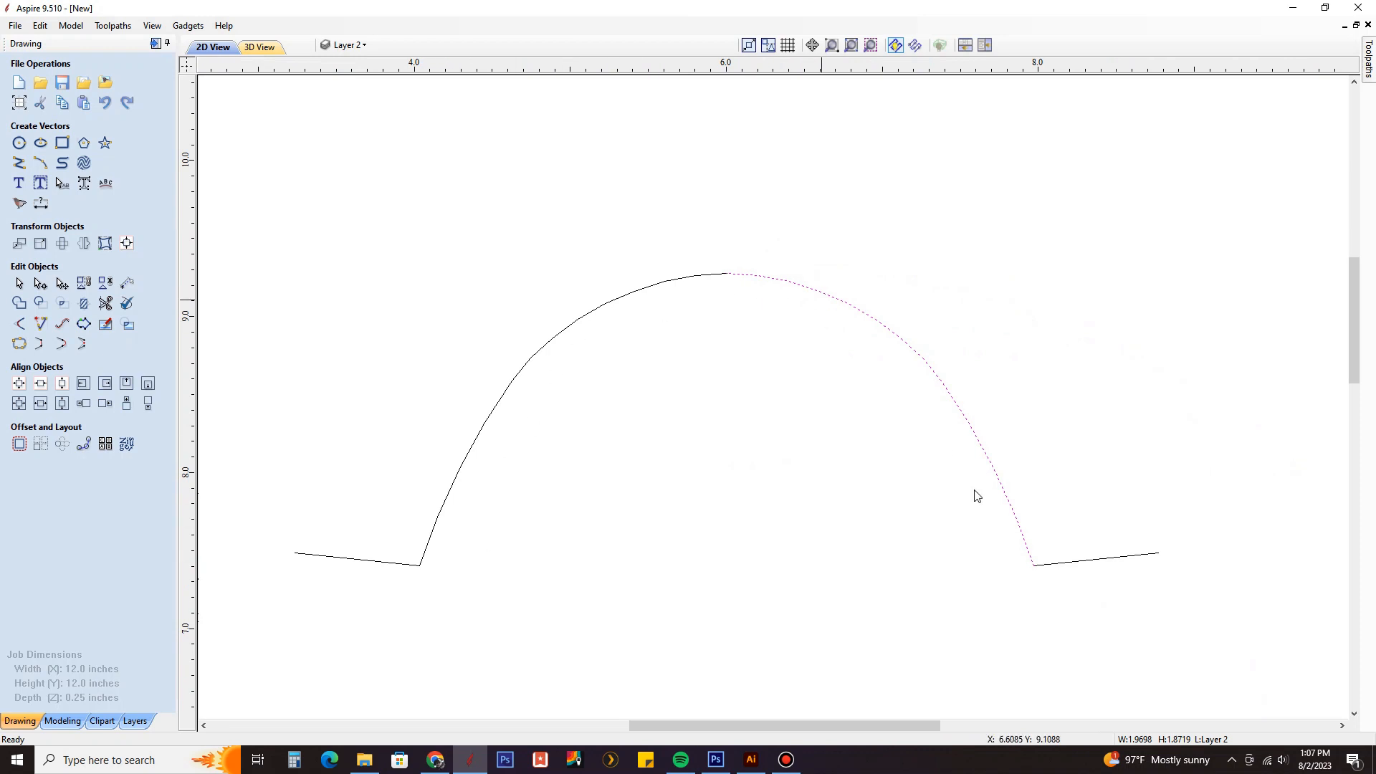
scroll(1051, 571, "up", 3)
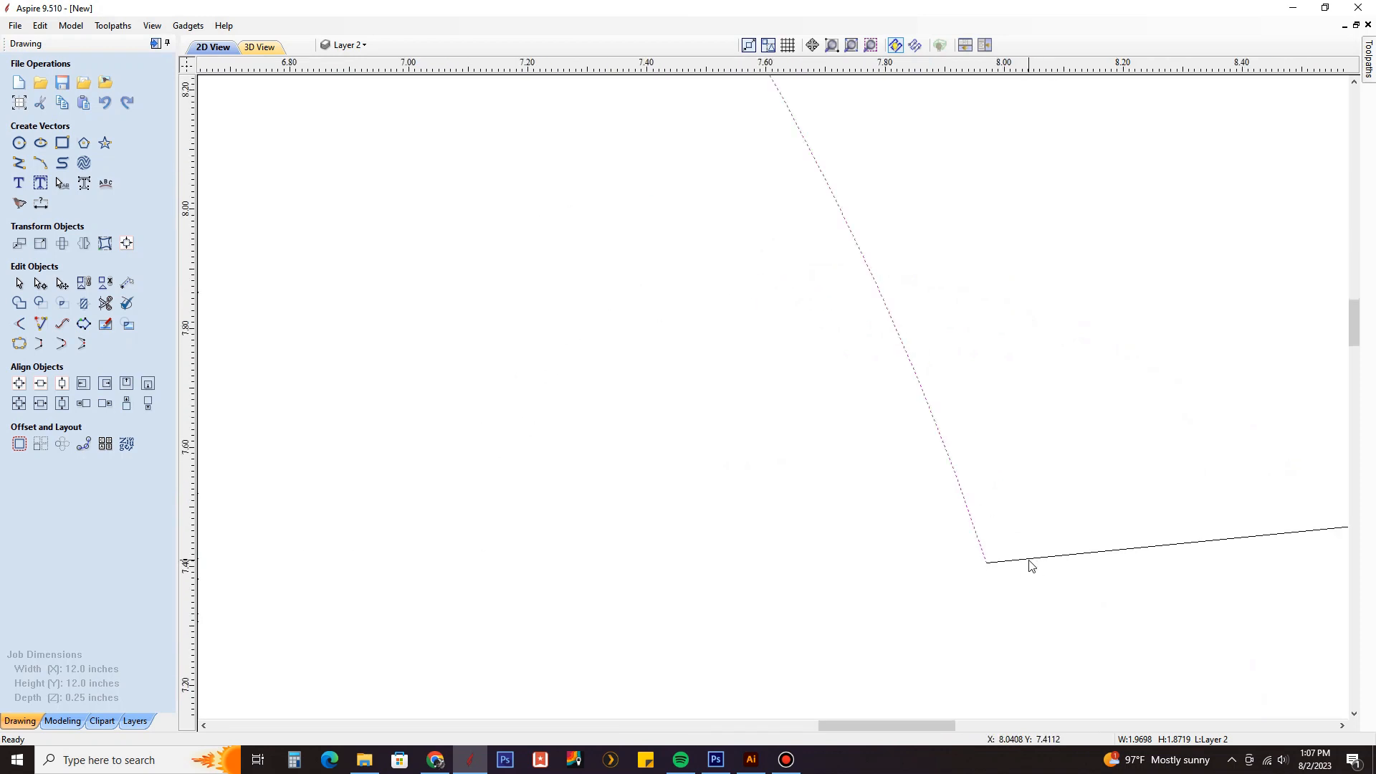
scroll(1029, 565, "down", 3)
scroll(857, 510, "down", 1)
scroll(711, 307, "up", 1)
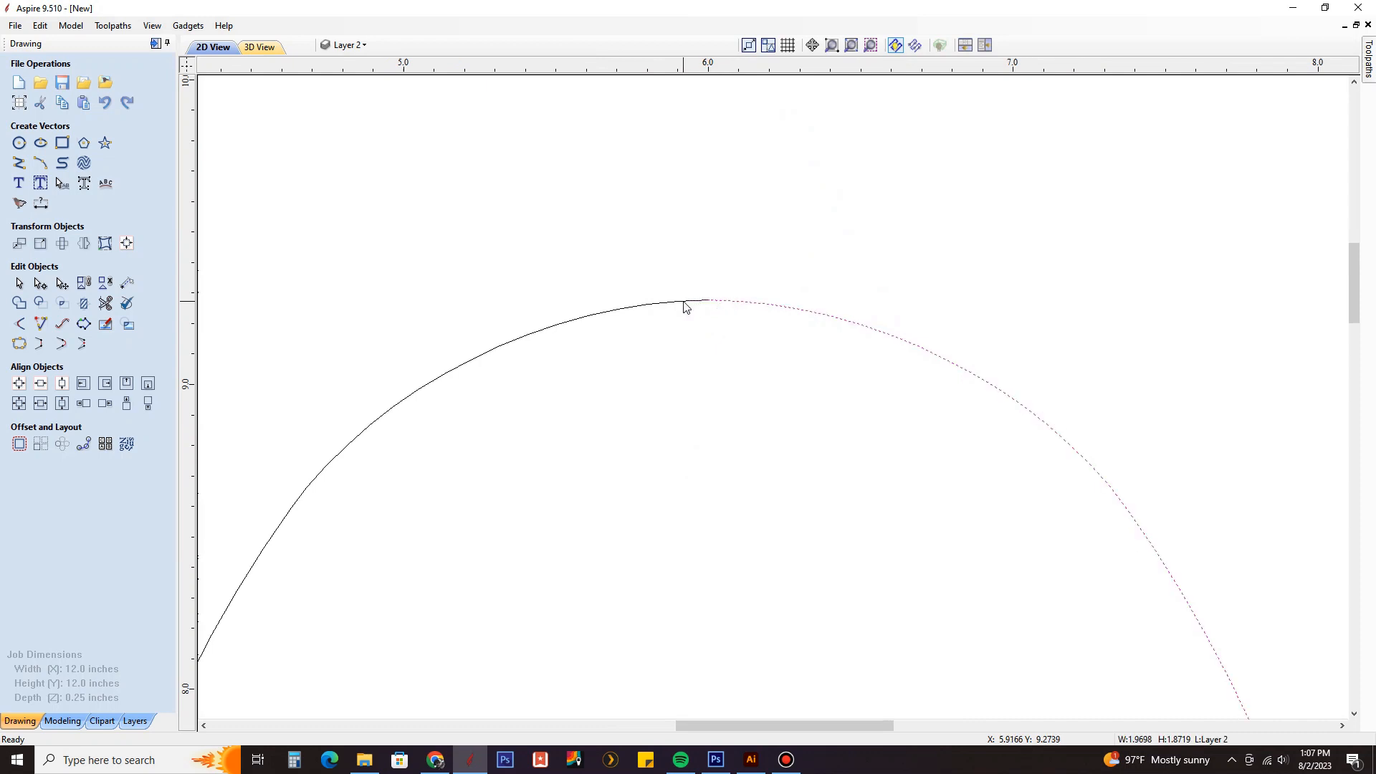
left_click(698, 301, "shift")
scroll(708, 302, "down", 1)
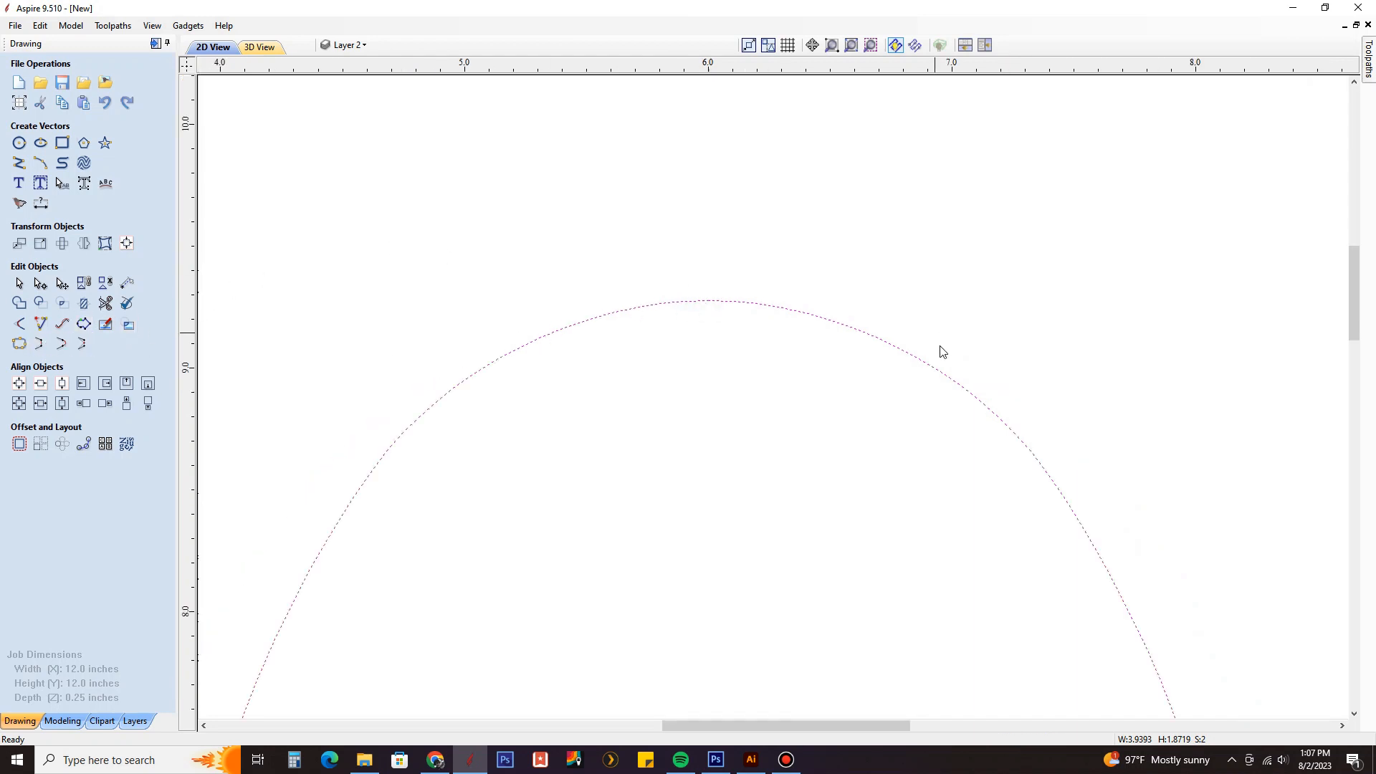
left_click(41, 344)
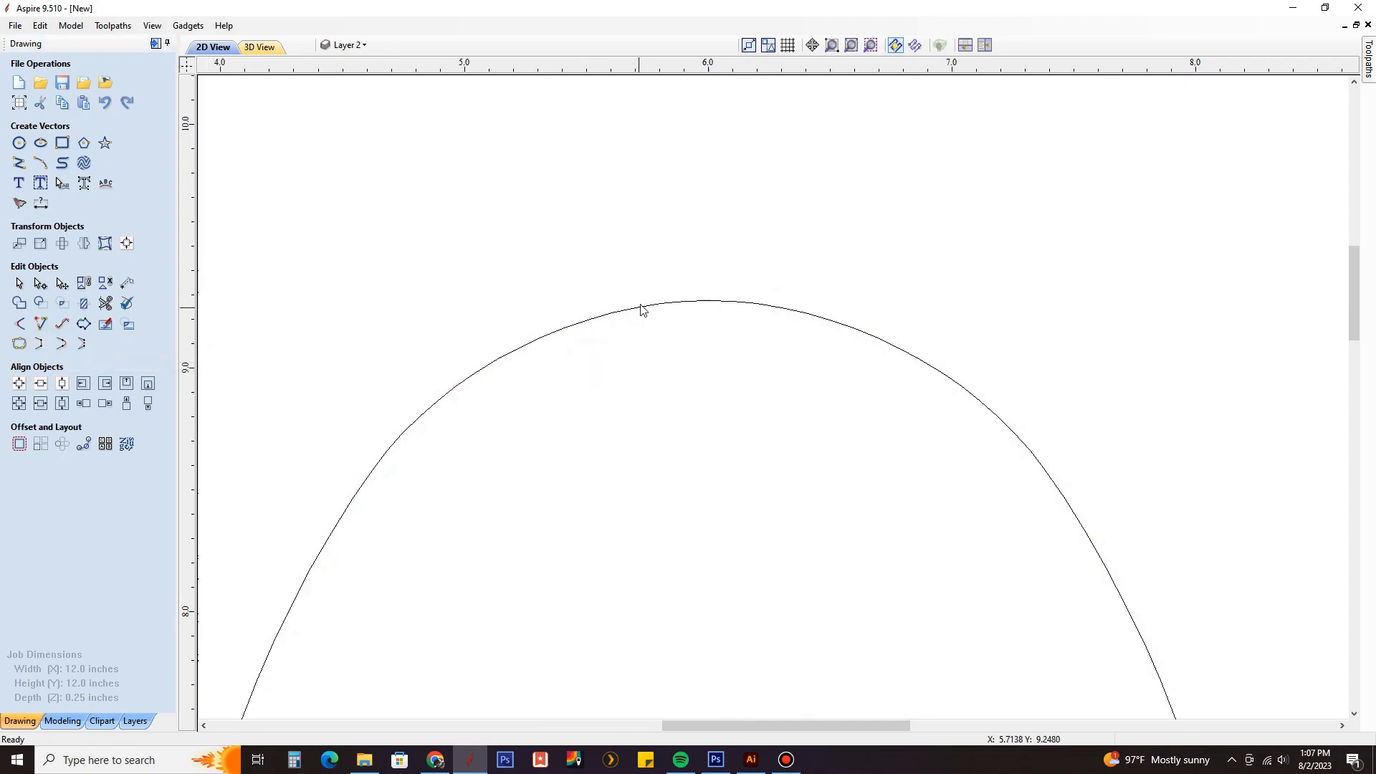
scroll(728, 322, "down", 3)
left_click(721, 342)
Show the Bitmap Layer again, select the joined arch and compare it with the banner's inner edge.
left_click(347, 45)
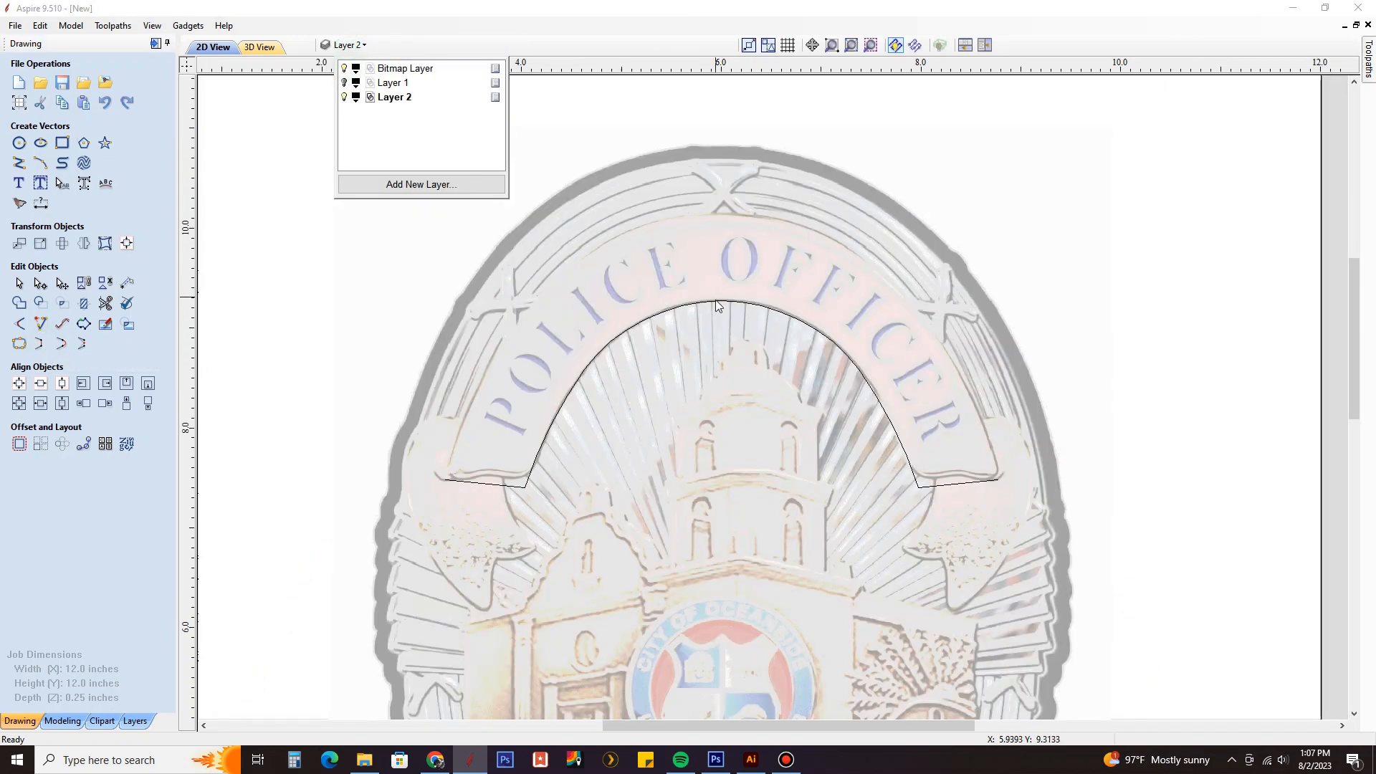
left_click(715, 301)
scroll(715, 301, "up", 2)
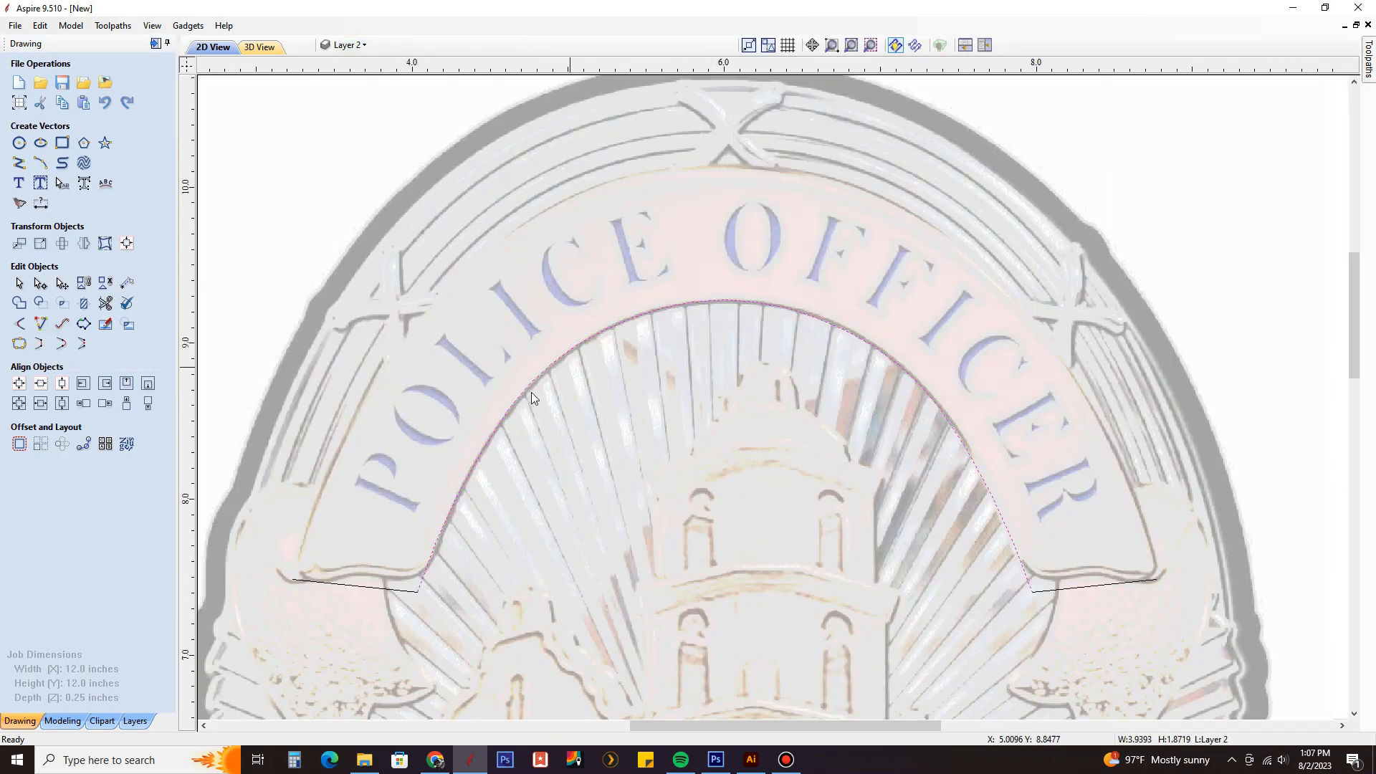
scroll(533, 389, "down", 1)
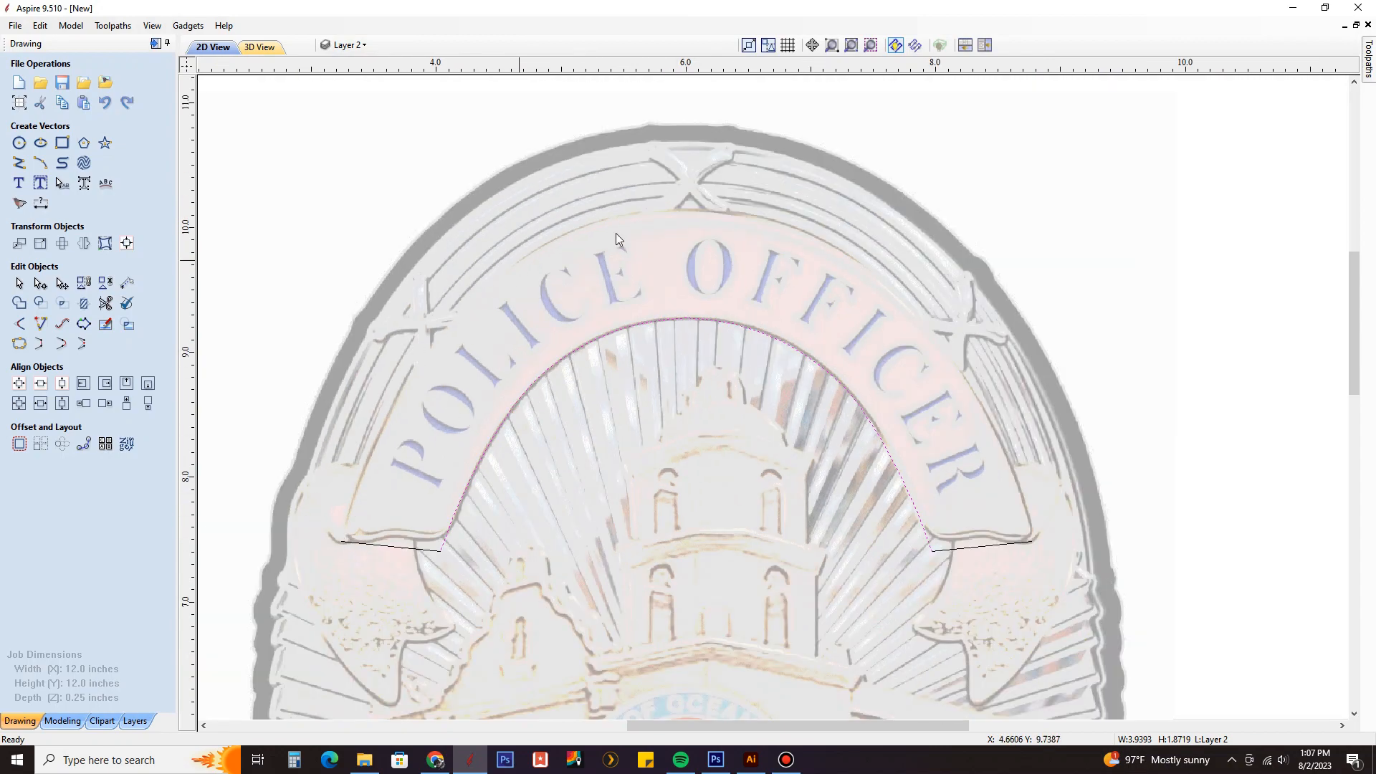
scroll(685, 366, "up", 2)
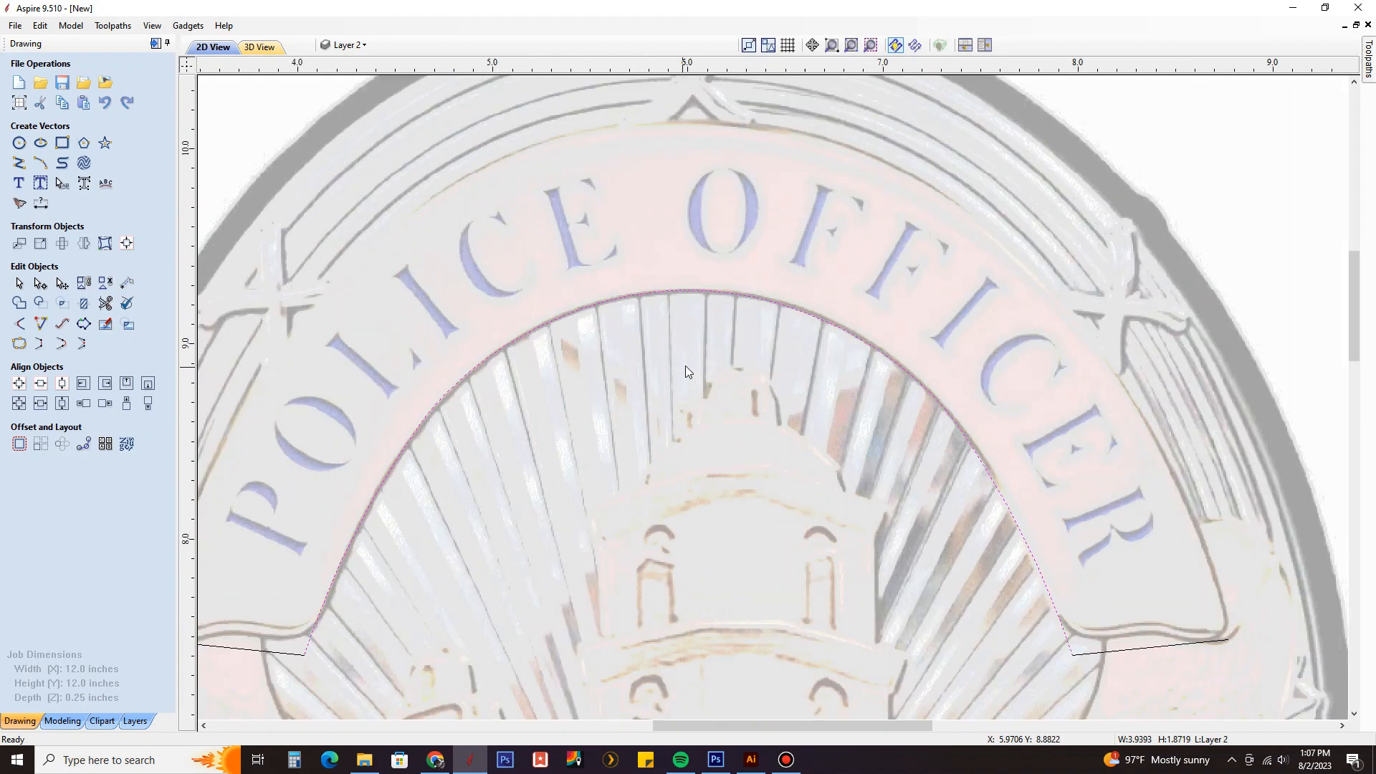
scroll(726, 263, "down", 1)
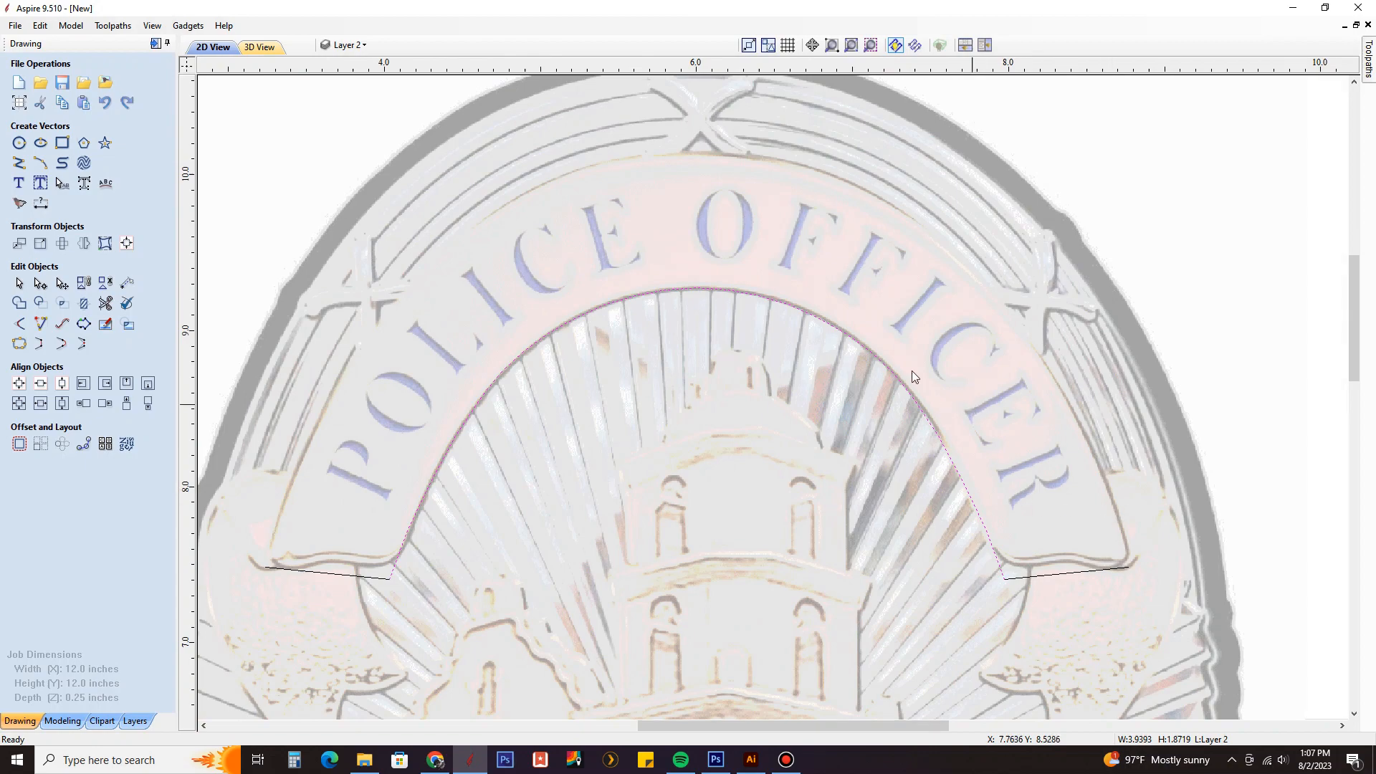
scroll(639, 295, "up", 2)
scroll(640, 297, "down", 3)
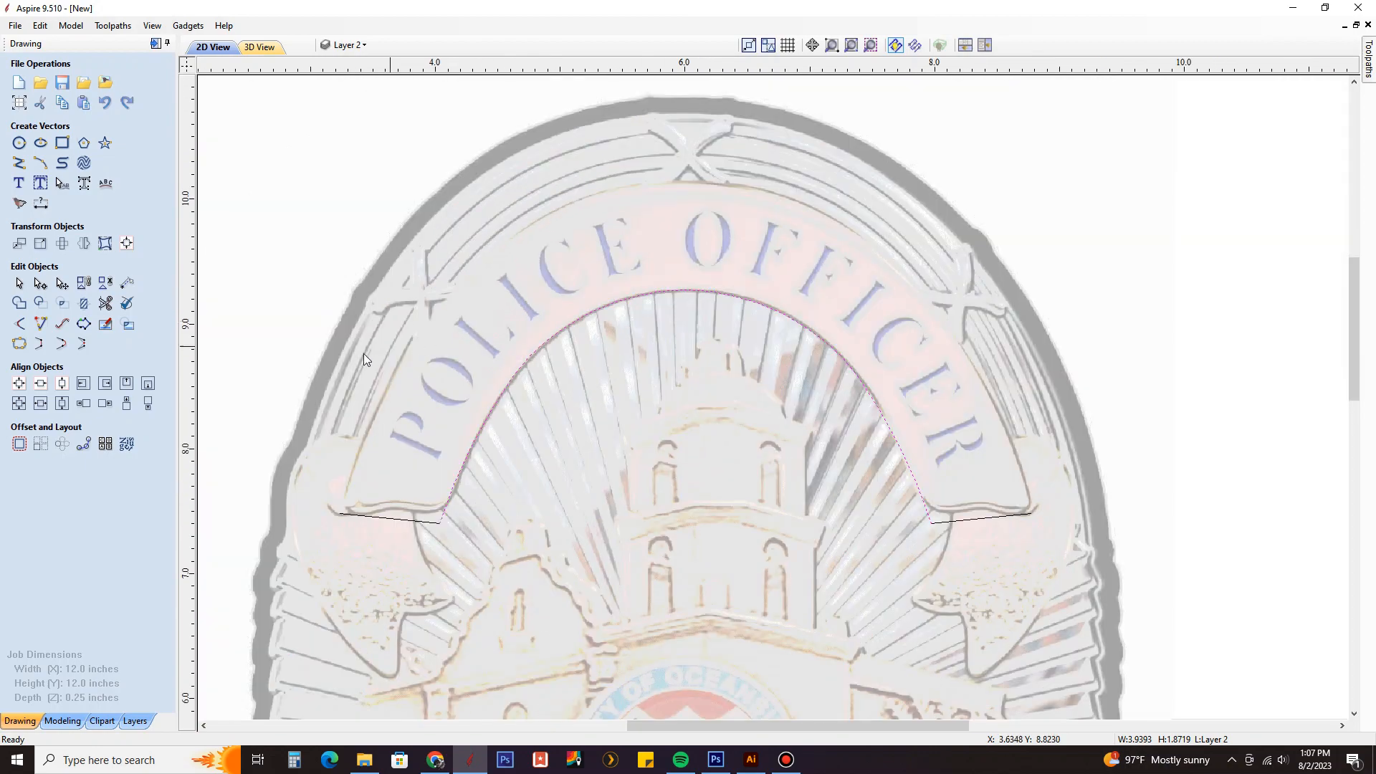
Try an Inwards / Left offset of the arch at 0.2 inches, and delete the offset copy.
left_click(21, 446)
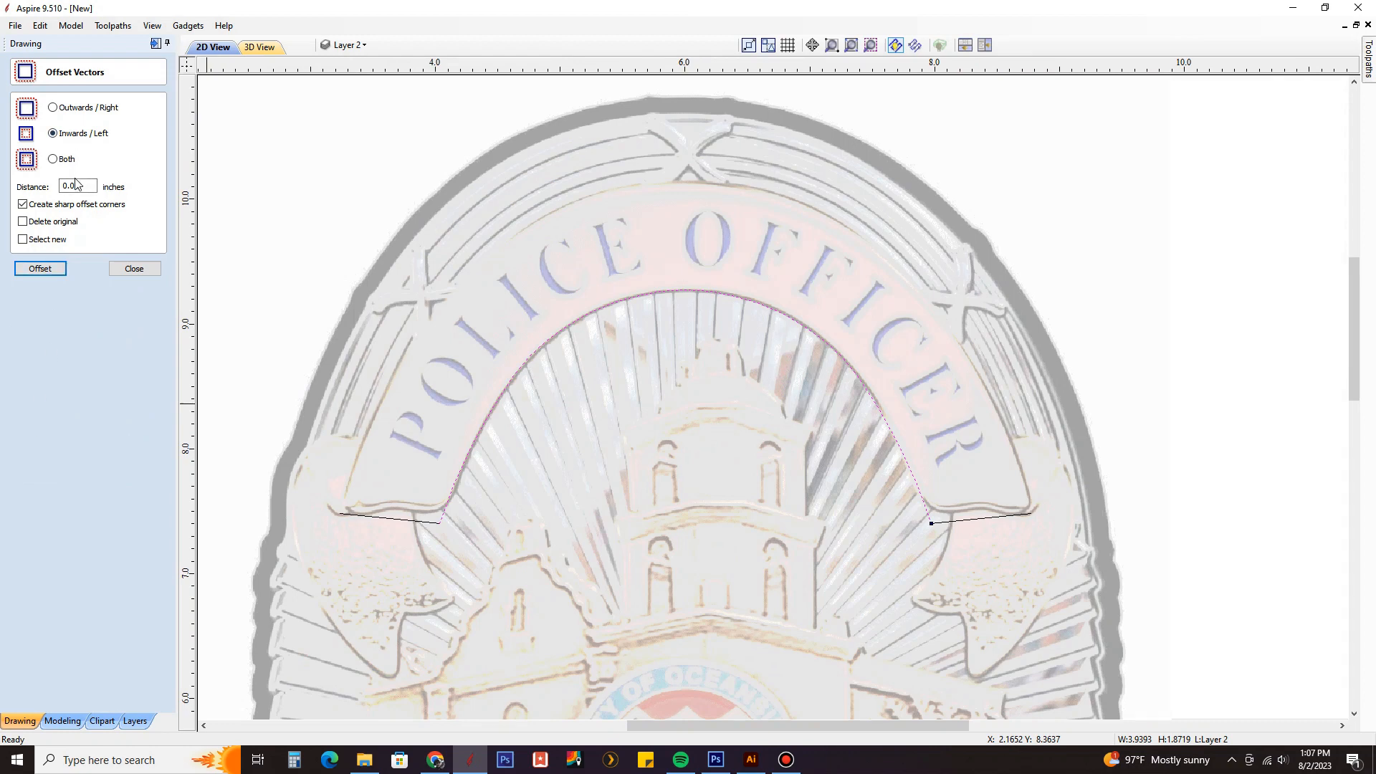
left_click_drag(70, 185, 88, 185)
left_click(41, 273)
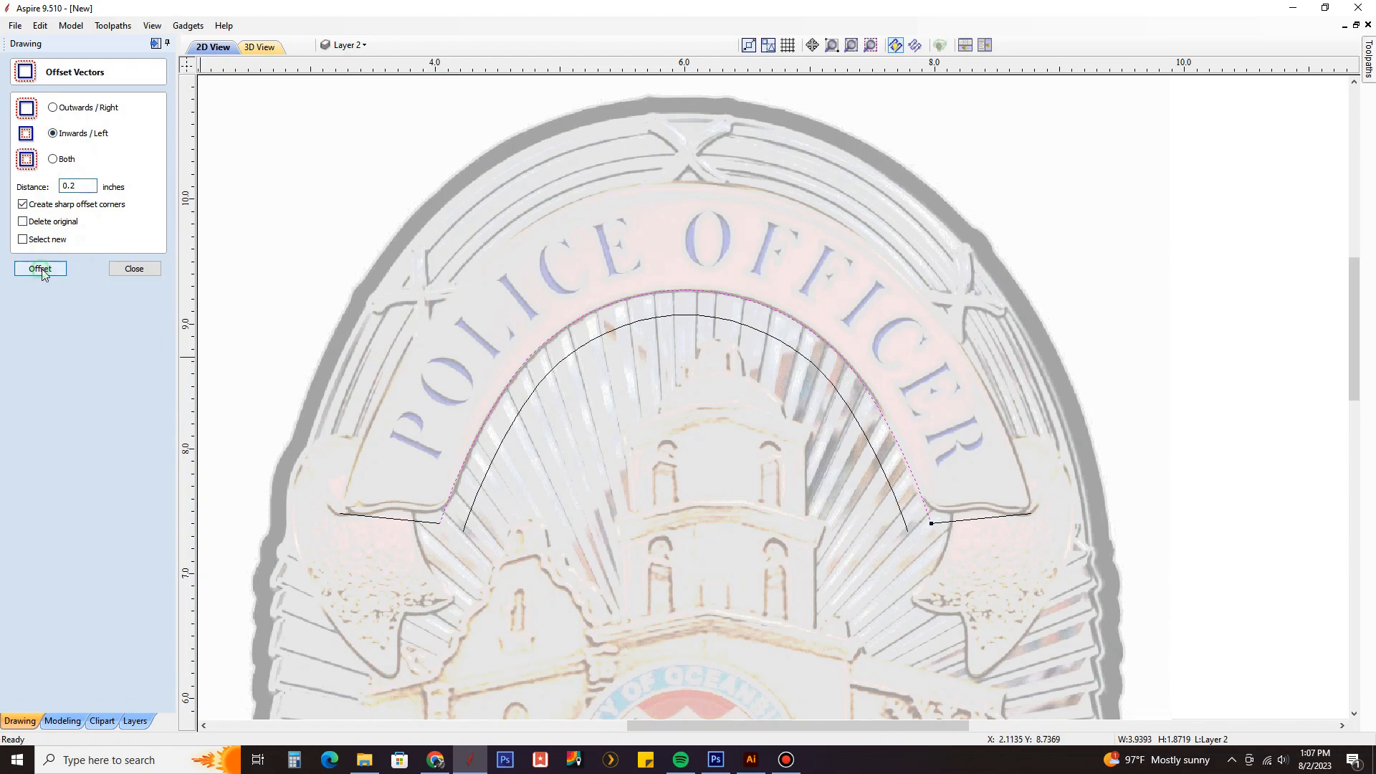
scroll(674, 301, "up", 2)
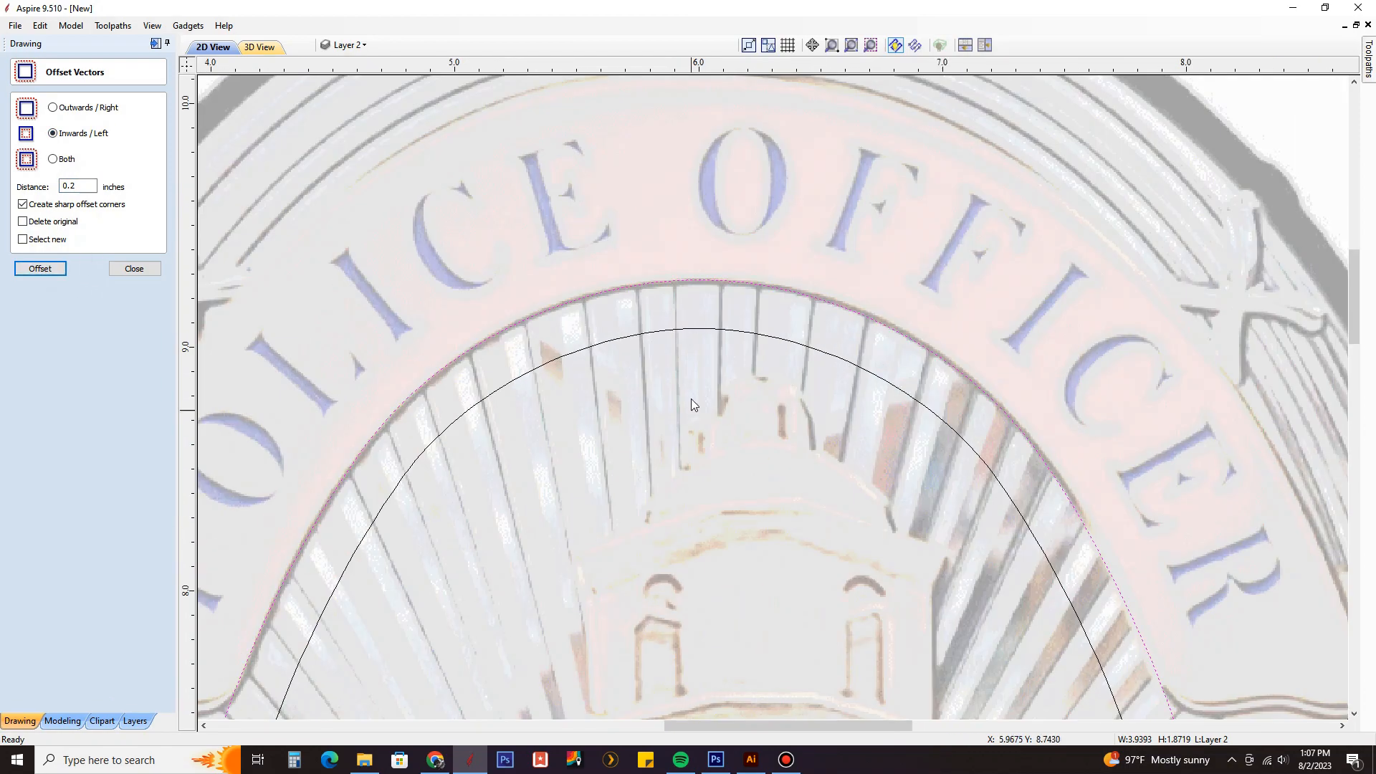
left_click(686, 332)
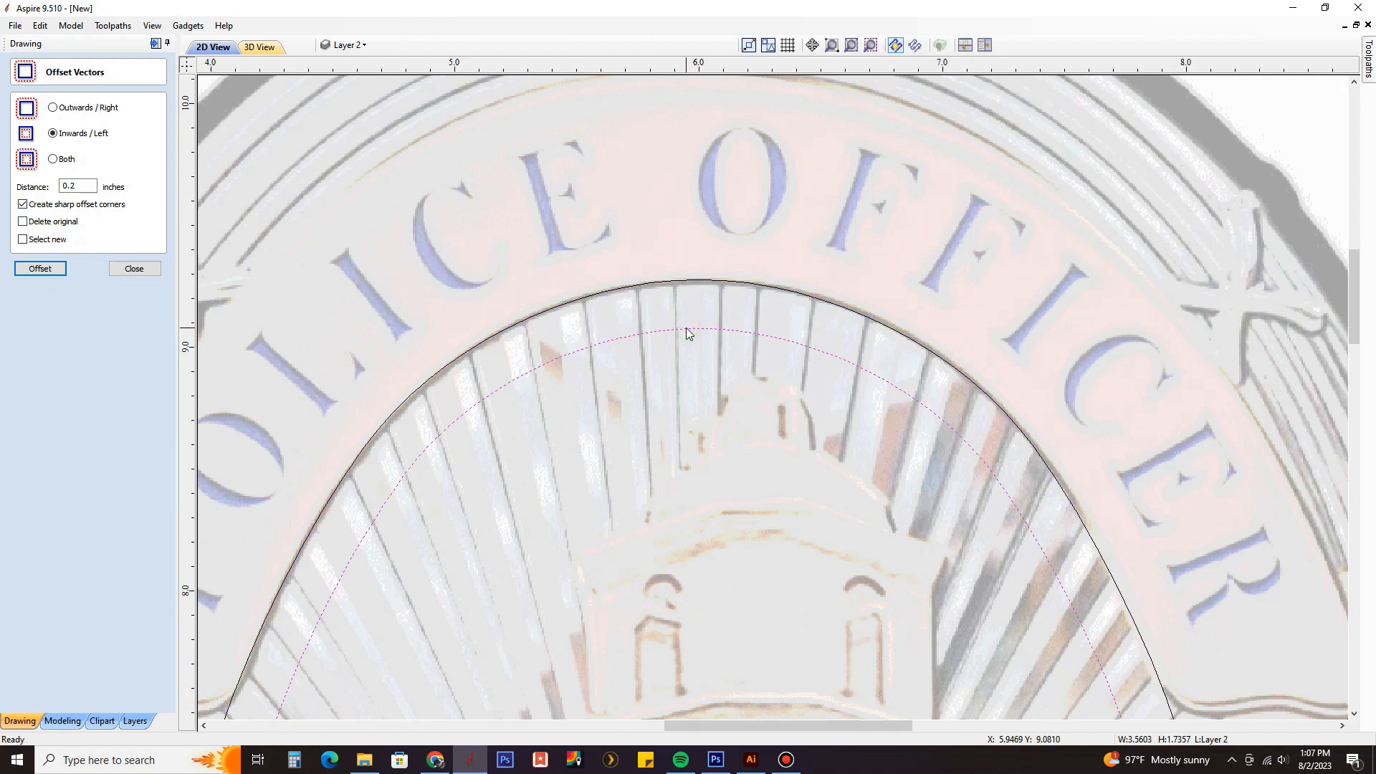
key("Delete")
Try an Outwards / Right offset of the arch at 0.2 inches, delete the offset copy and reselect the arch.
left_click(690, 281)
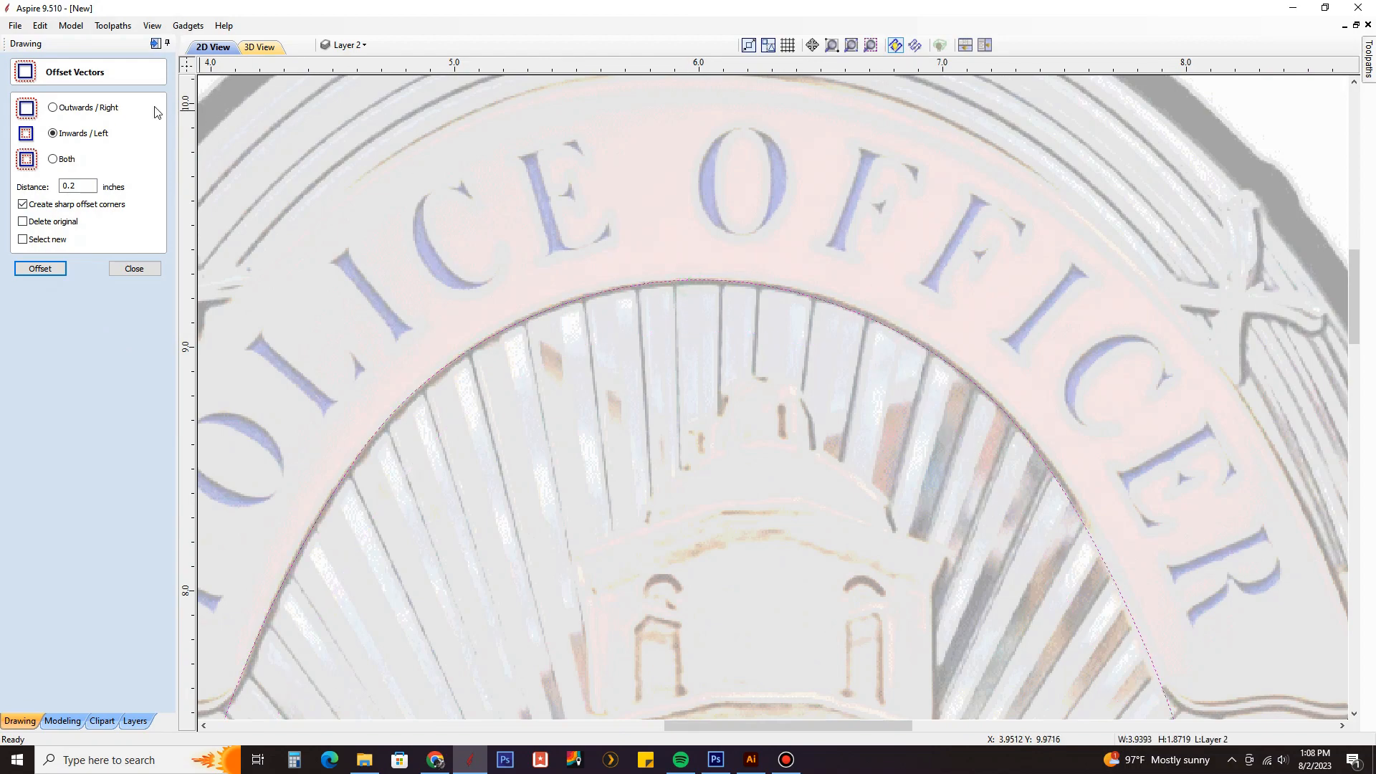
scroll(527, 287, "down", 2)
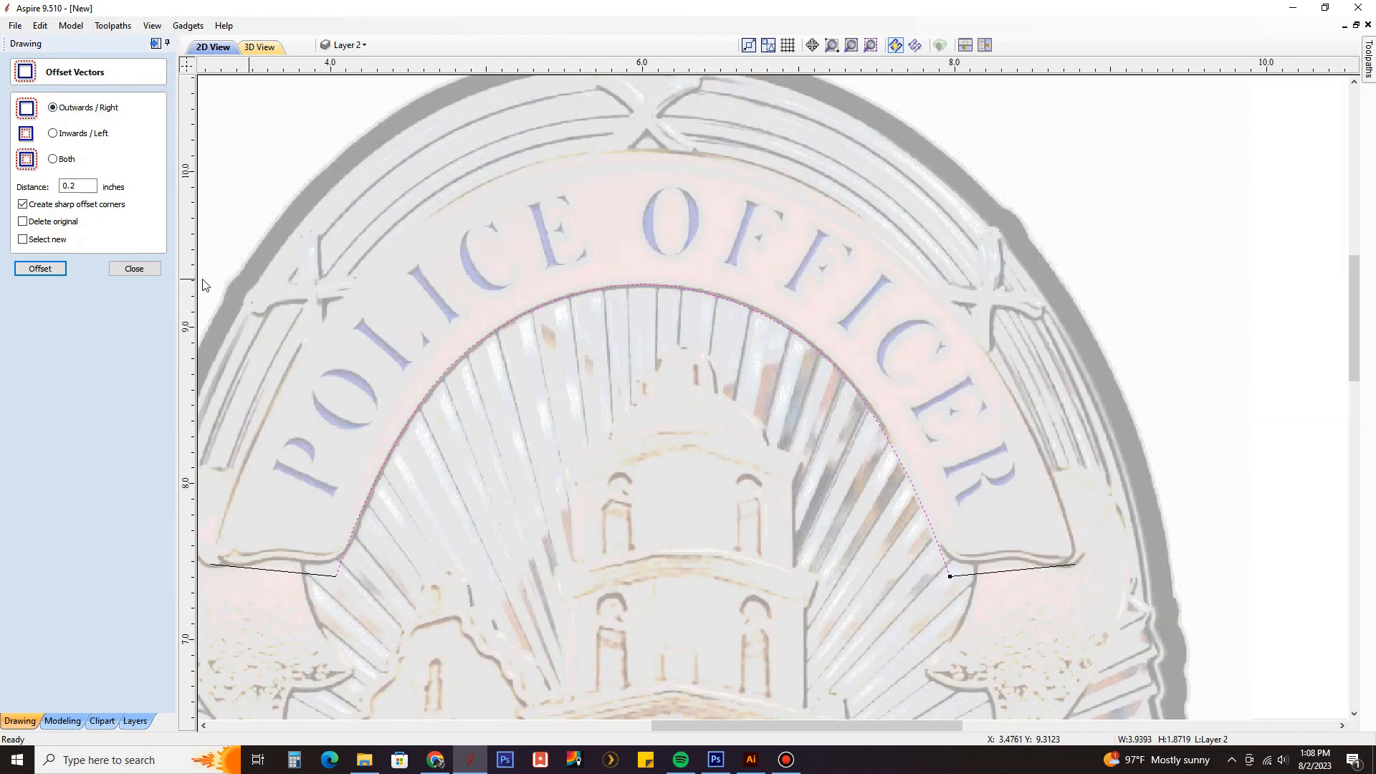
left_click(44, 270)
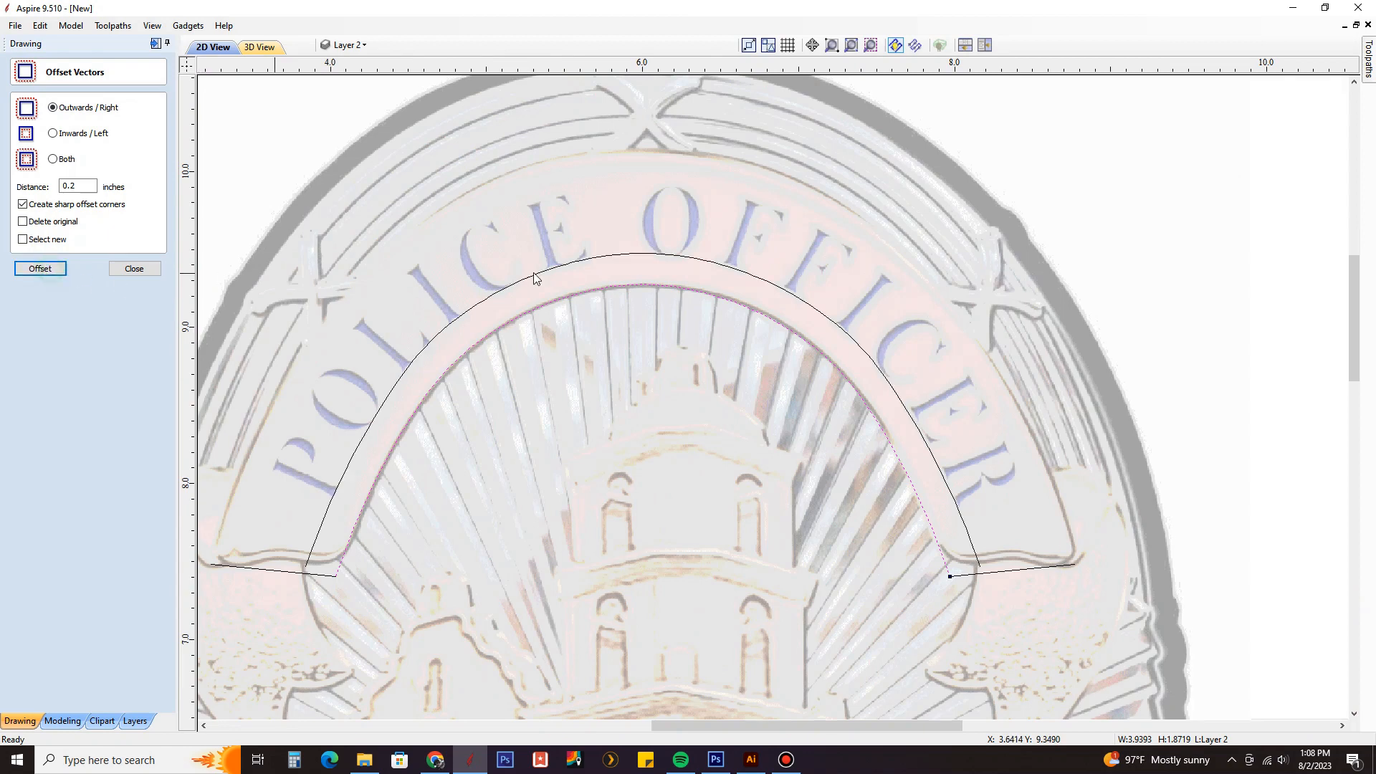
left_click(605, 255)
key("Delete")
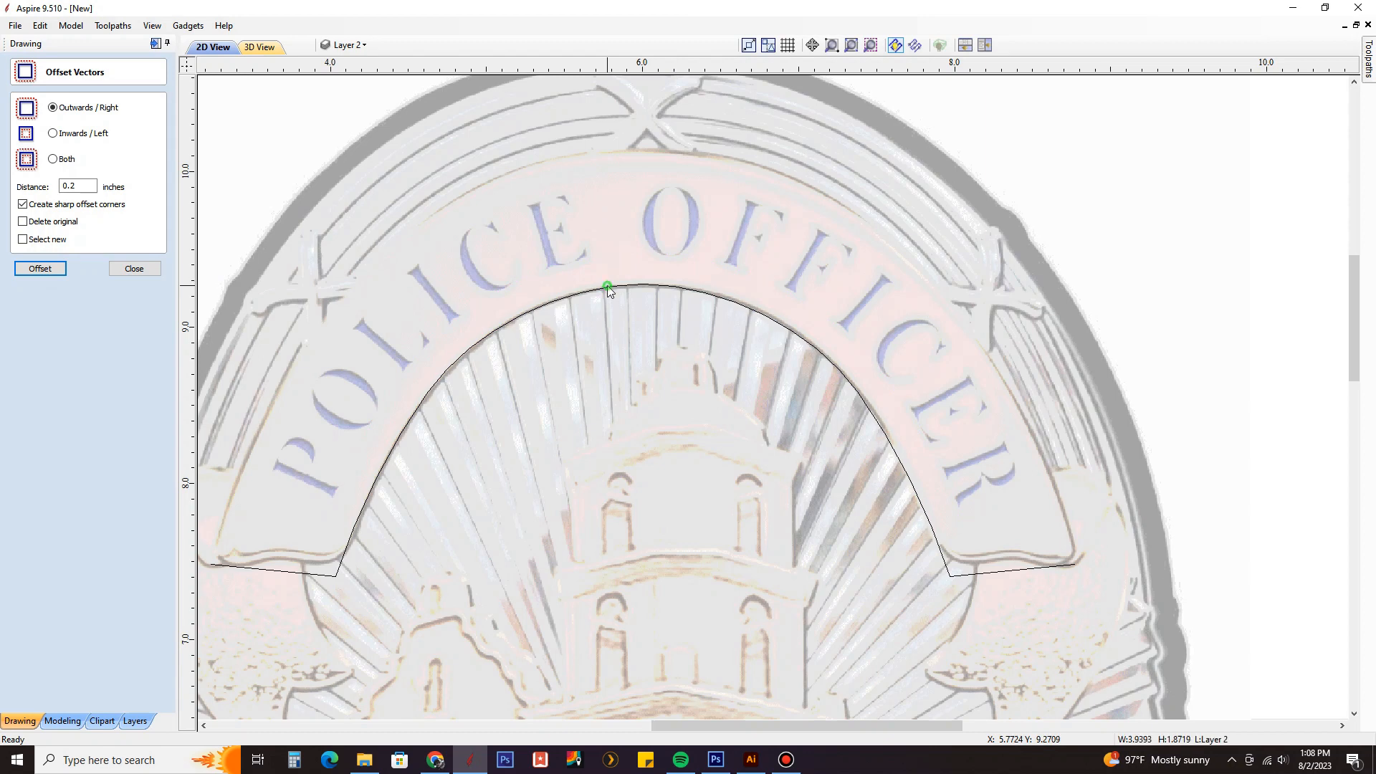
left_click(608, 289)
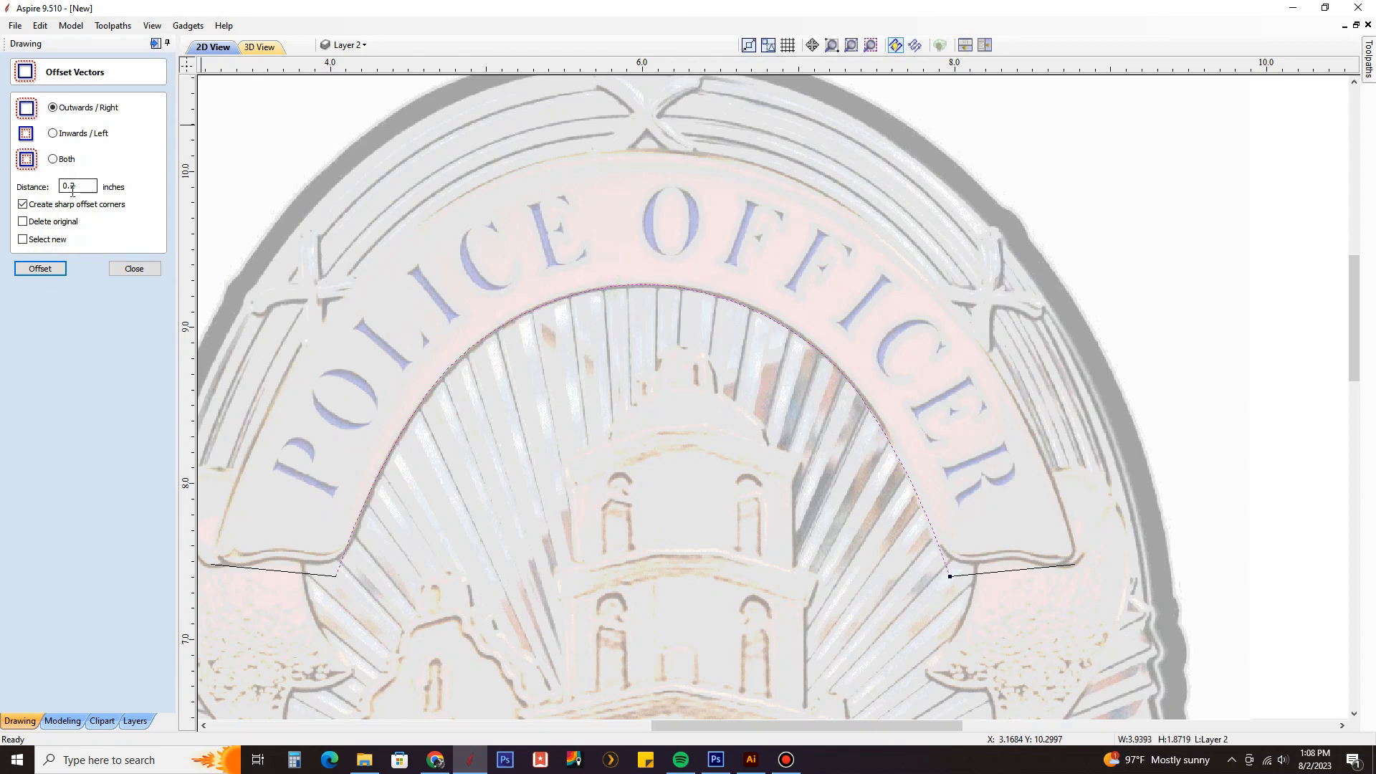
Try an Outwards / Right offset of the arch at 0.7 inches, and delete the offset copy.
left_click_drag(73, 189, 83, 188)
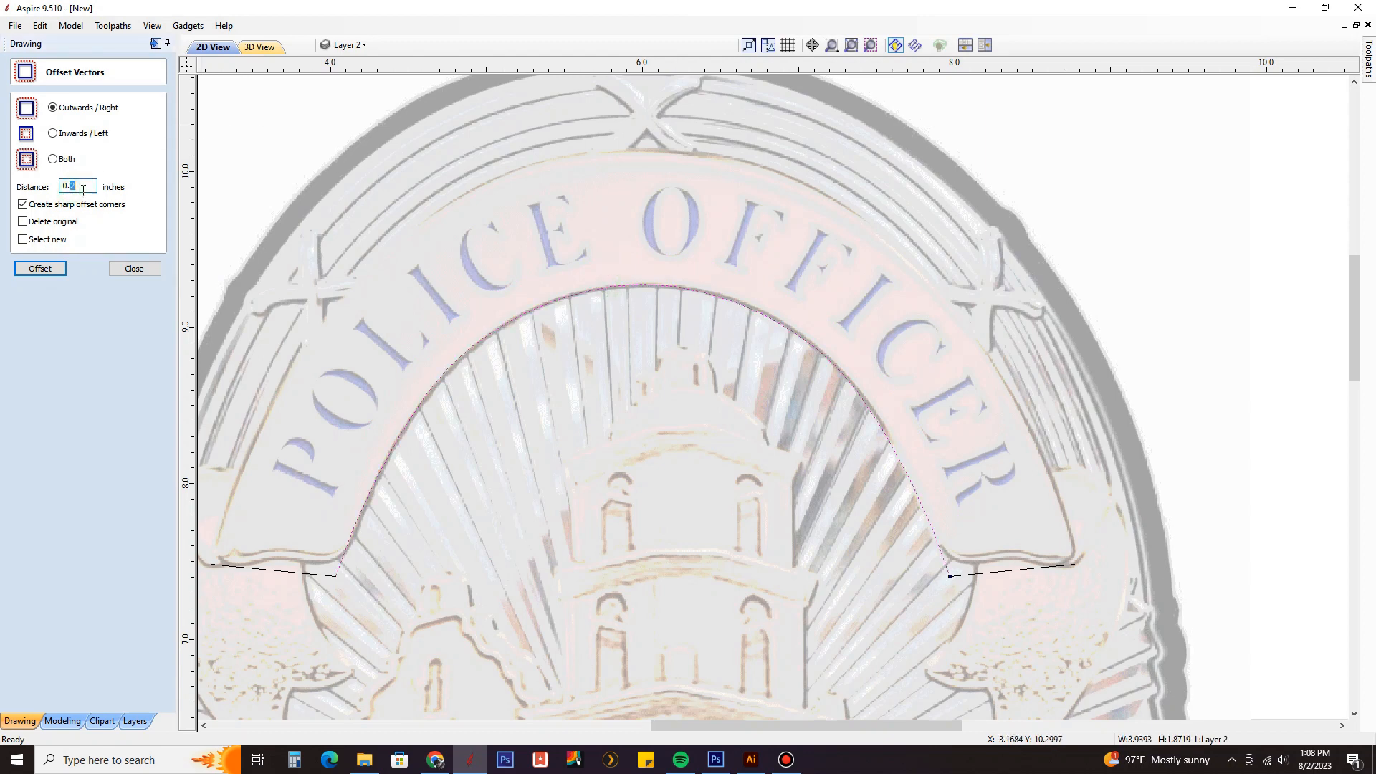
left_click(43, 270)
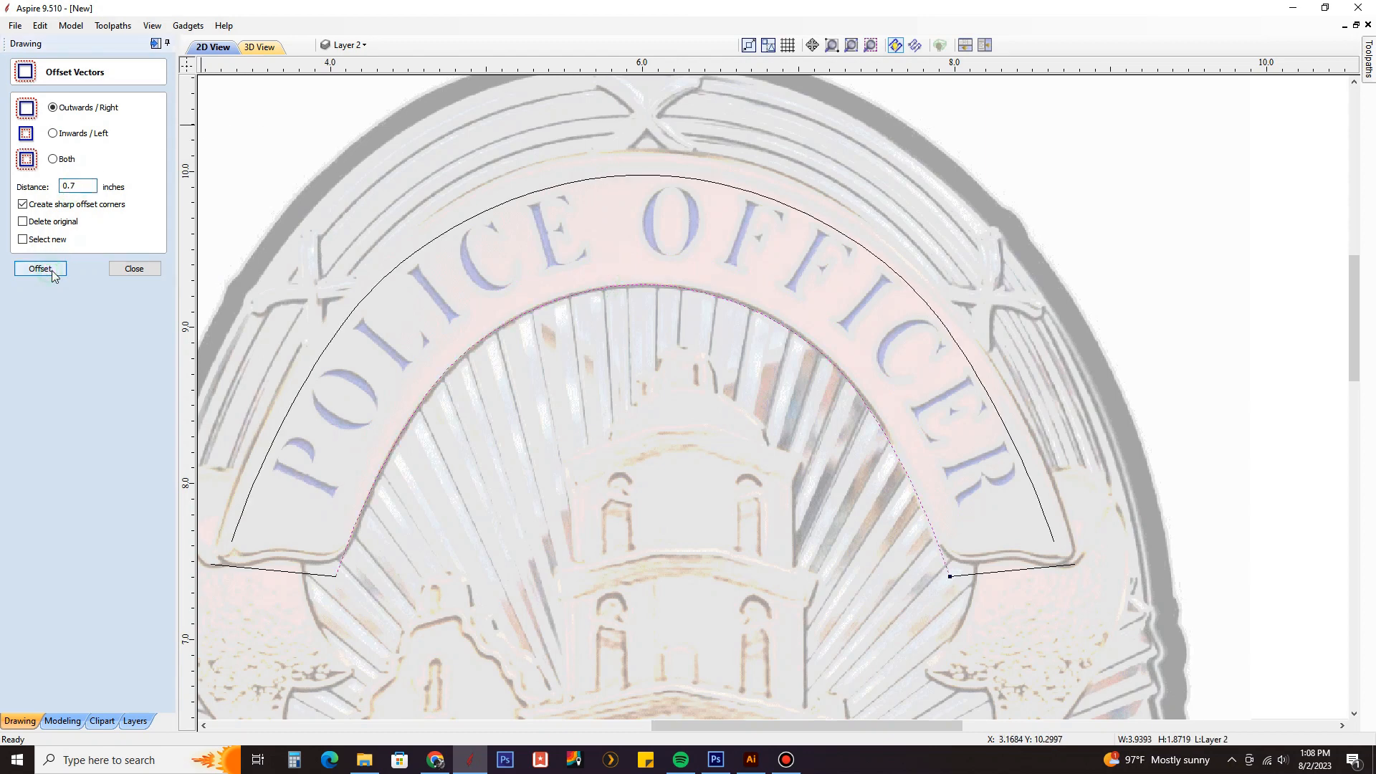
left_click(694, 179)
key("Delete")
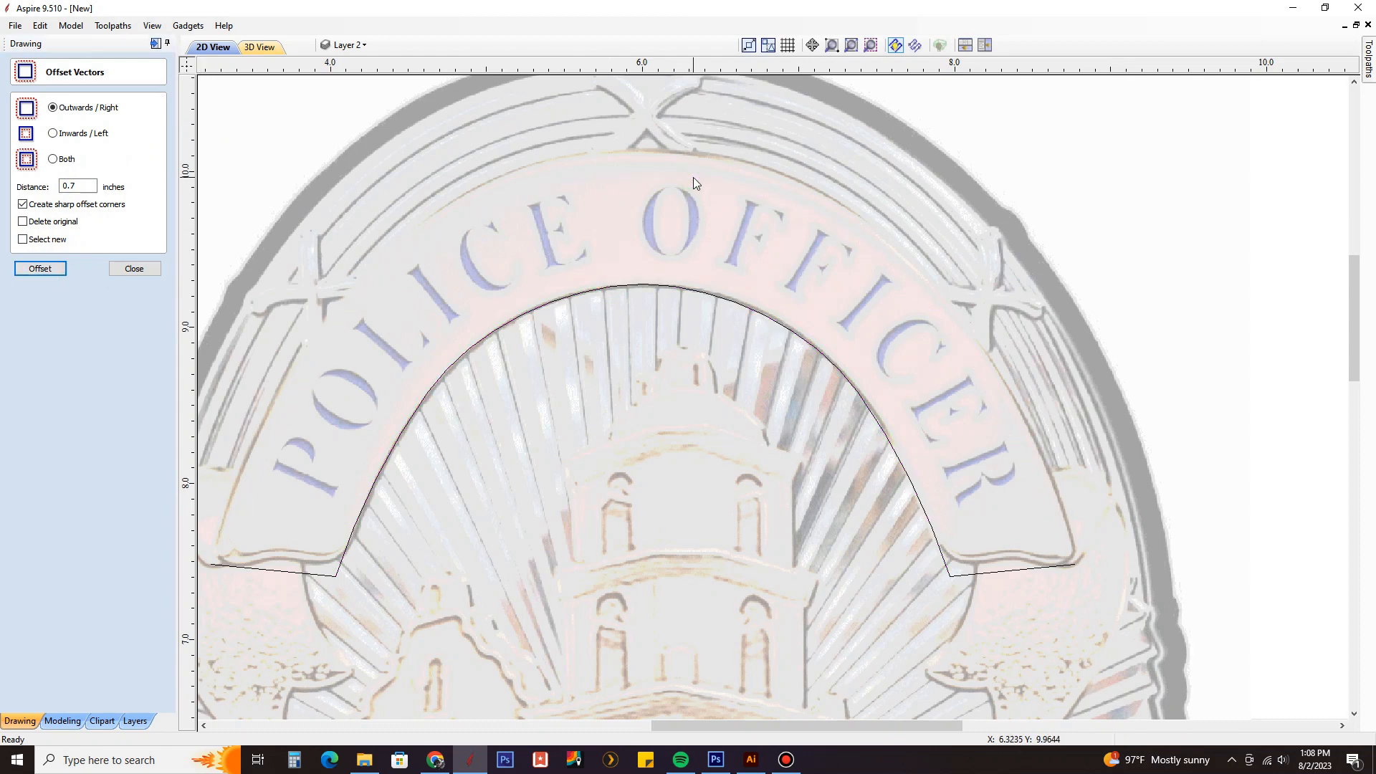
Offset the inner arch Outwards / Right by 0.8 inches, keeping the original vector.
left_click(650, 286)
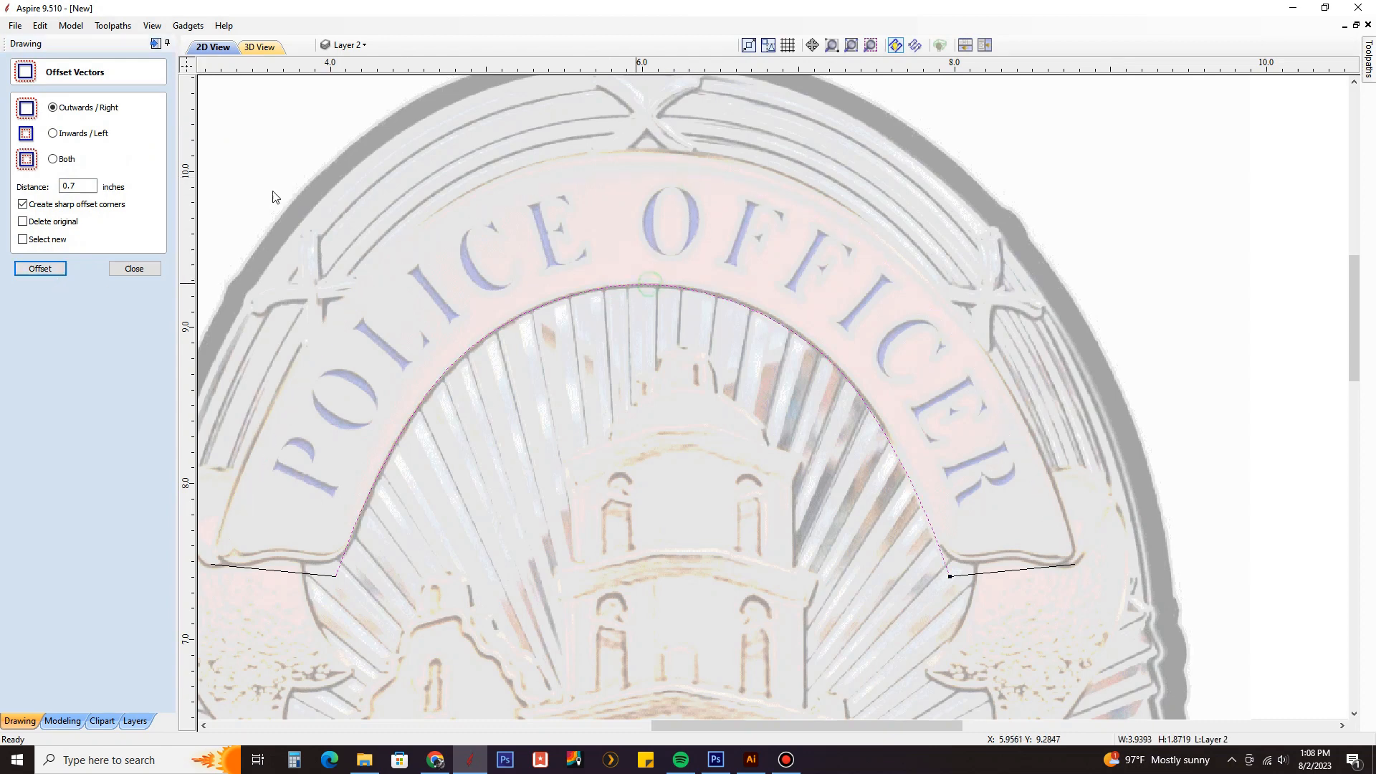
left_click(76, 186)
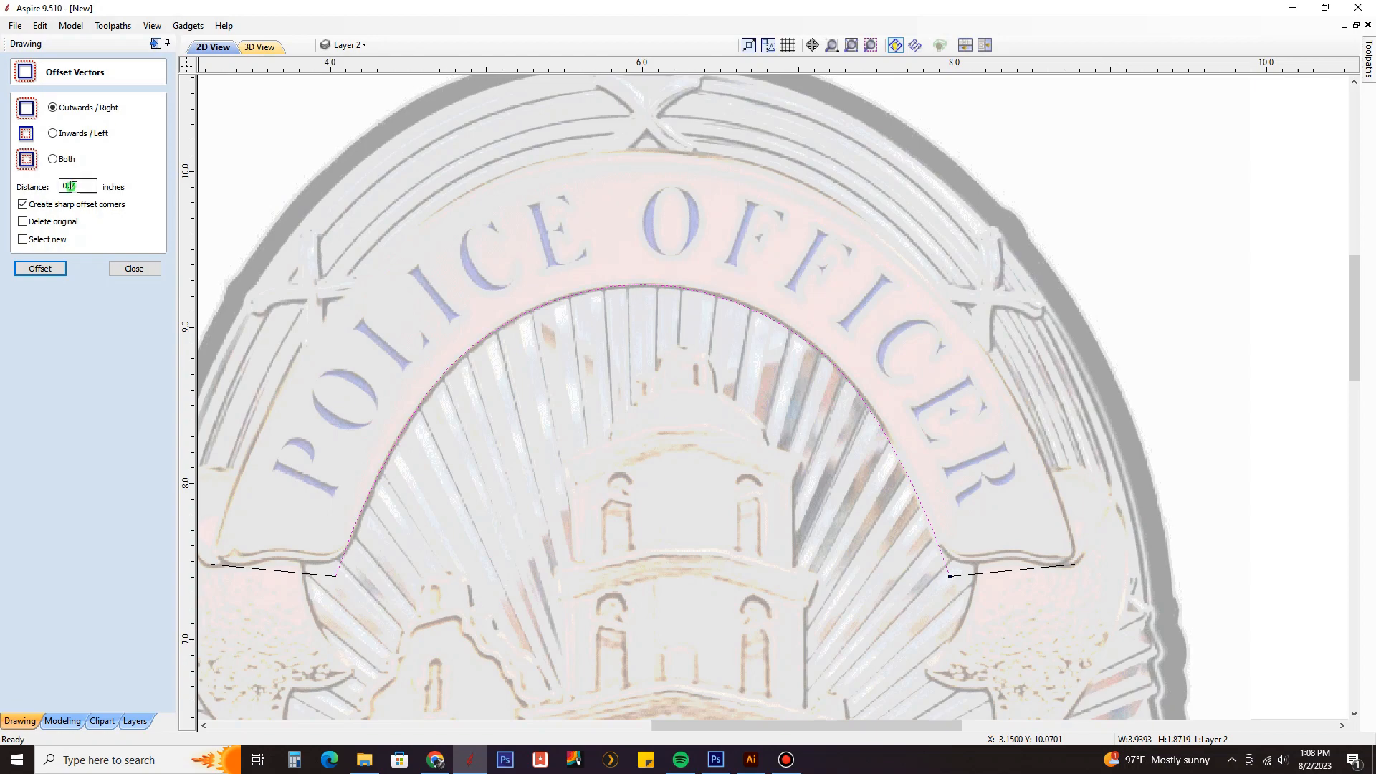
left_click(63, 270)
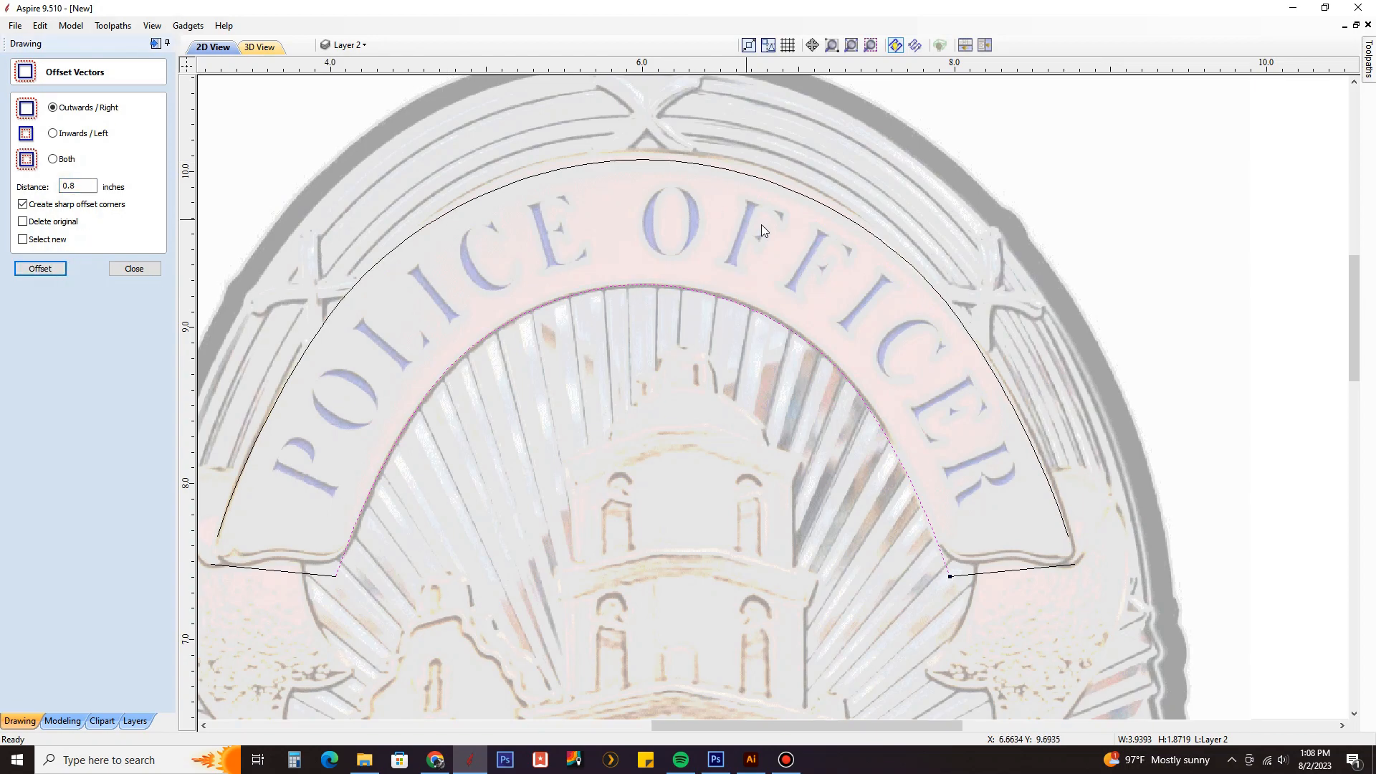
Compare the offset arch with the POLICE OFFICER banner's outer edge along the crown, both sides and the lower ends.
scroll(206, 495, "up", 5)
scroll(260, 528, "down", 4)
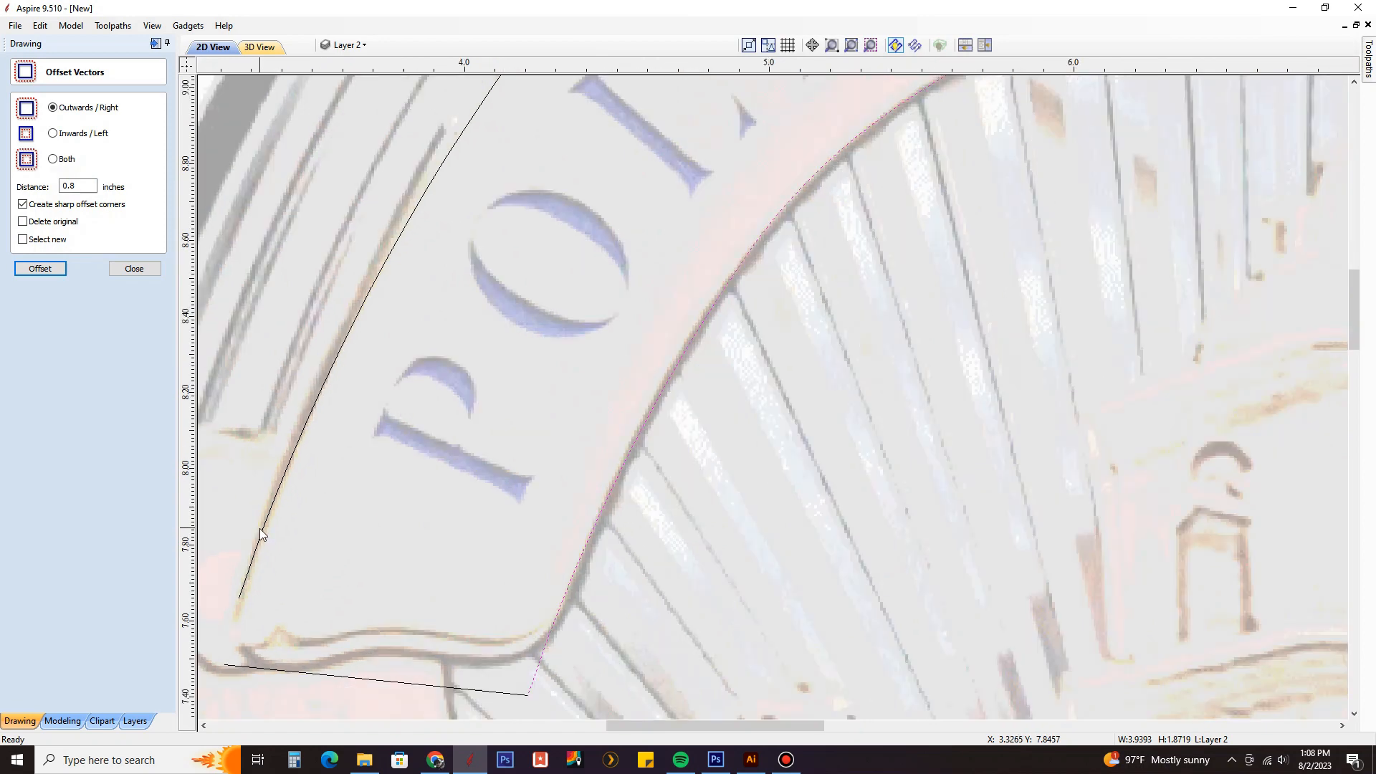
middle_click_drag(764, 137, 760, 254)
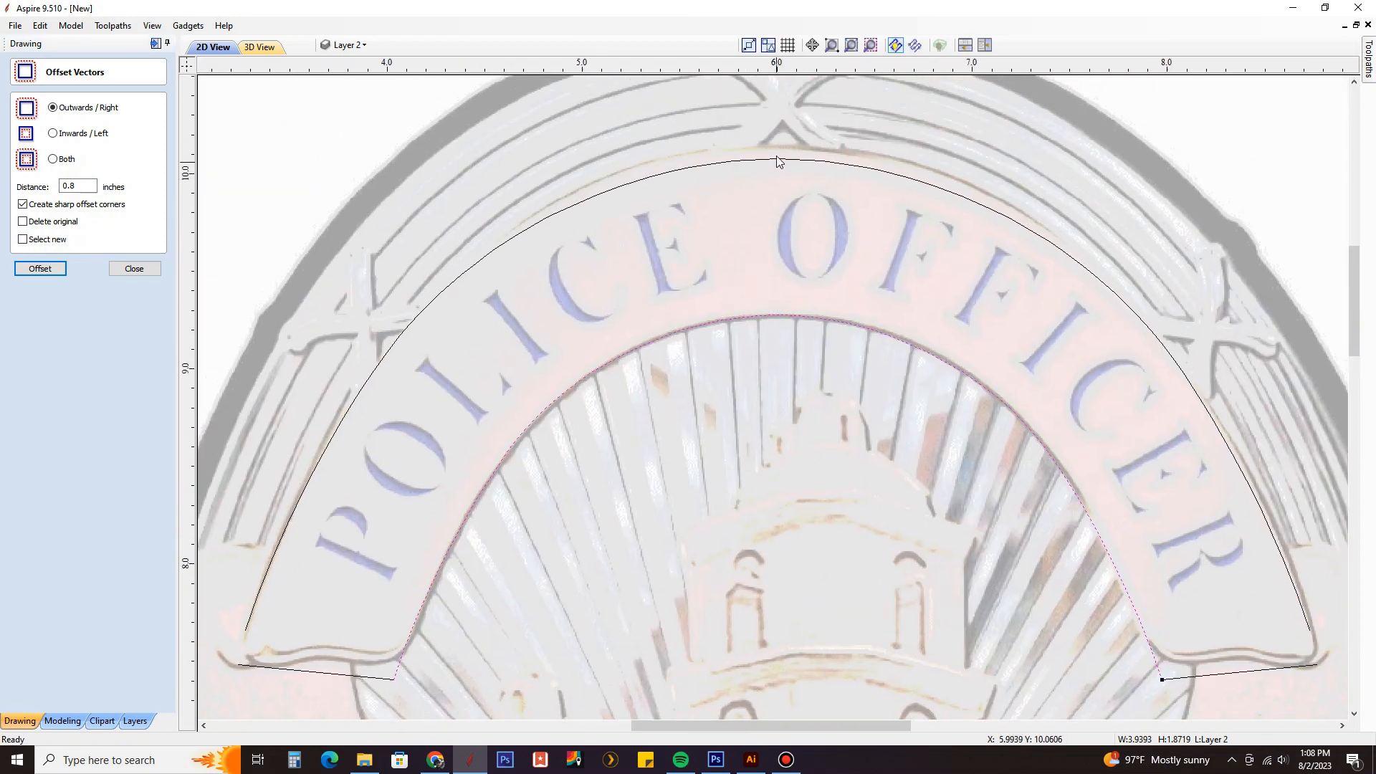
scroll(929, 272, "down", 2)
scroll(935, 302, "up", 1)
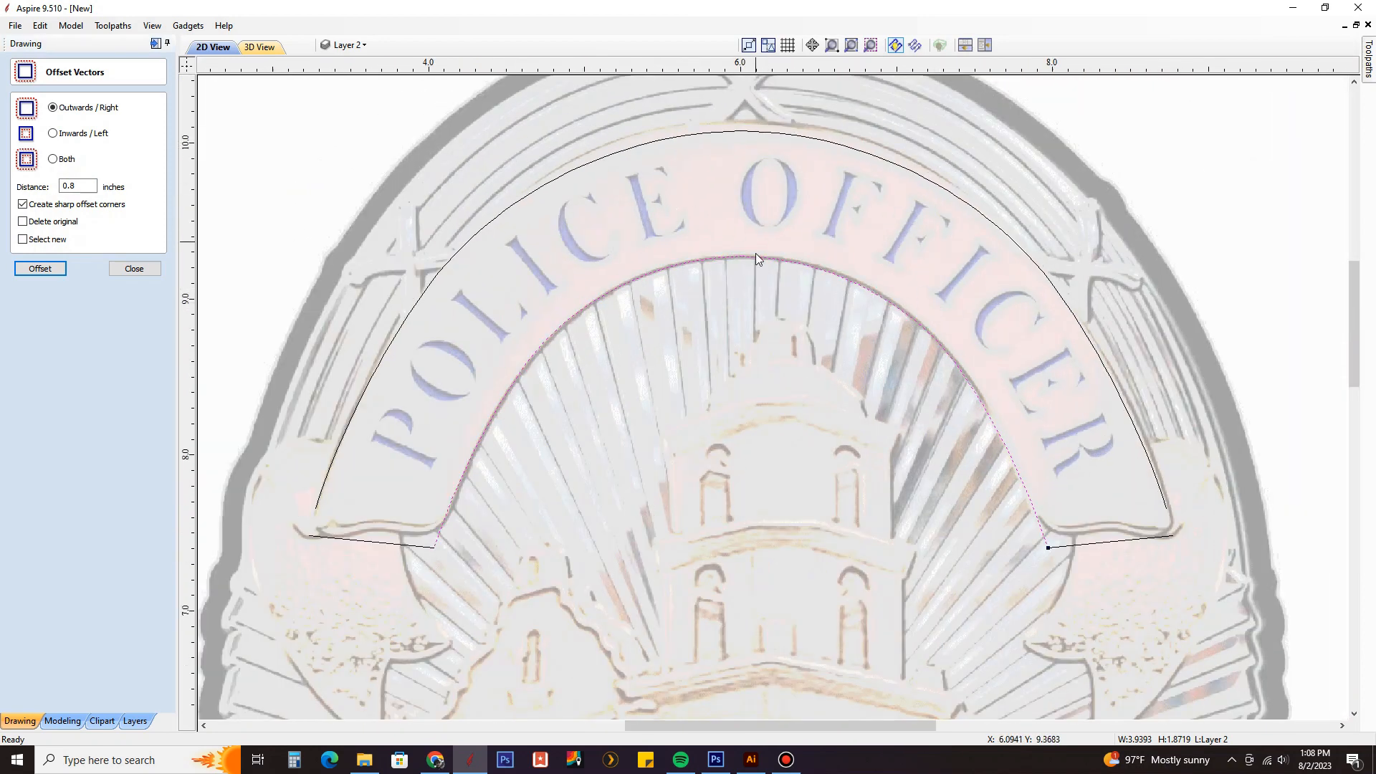
scroll(755, 252, "down", 4)
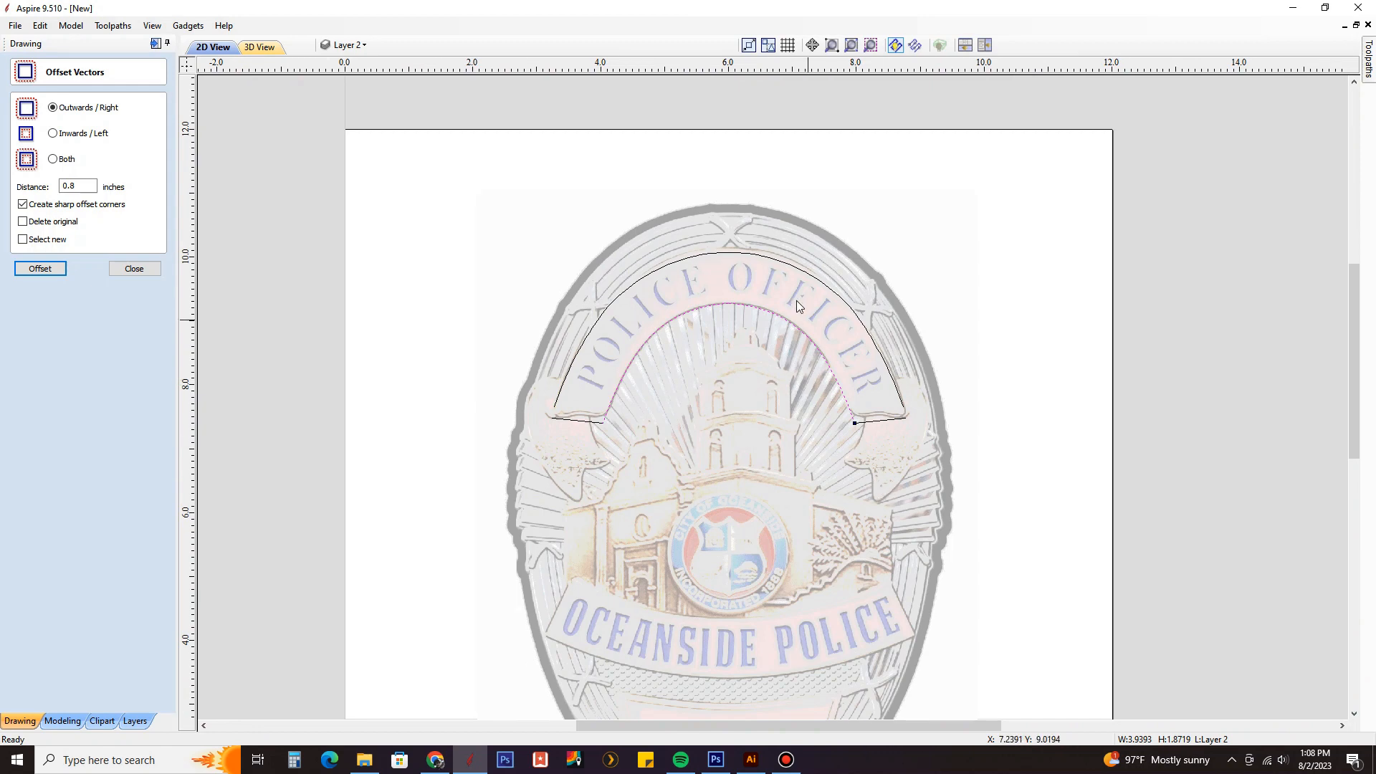
scroll(750, 272, "up", 3)
scroll(788, 327, "down", 2)
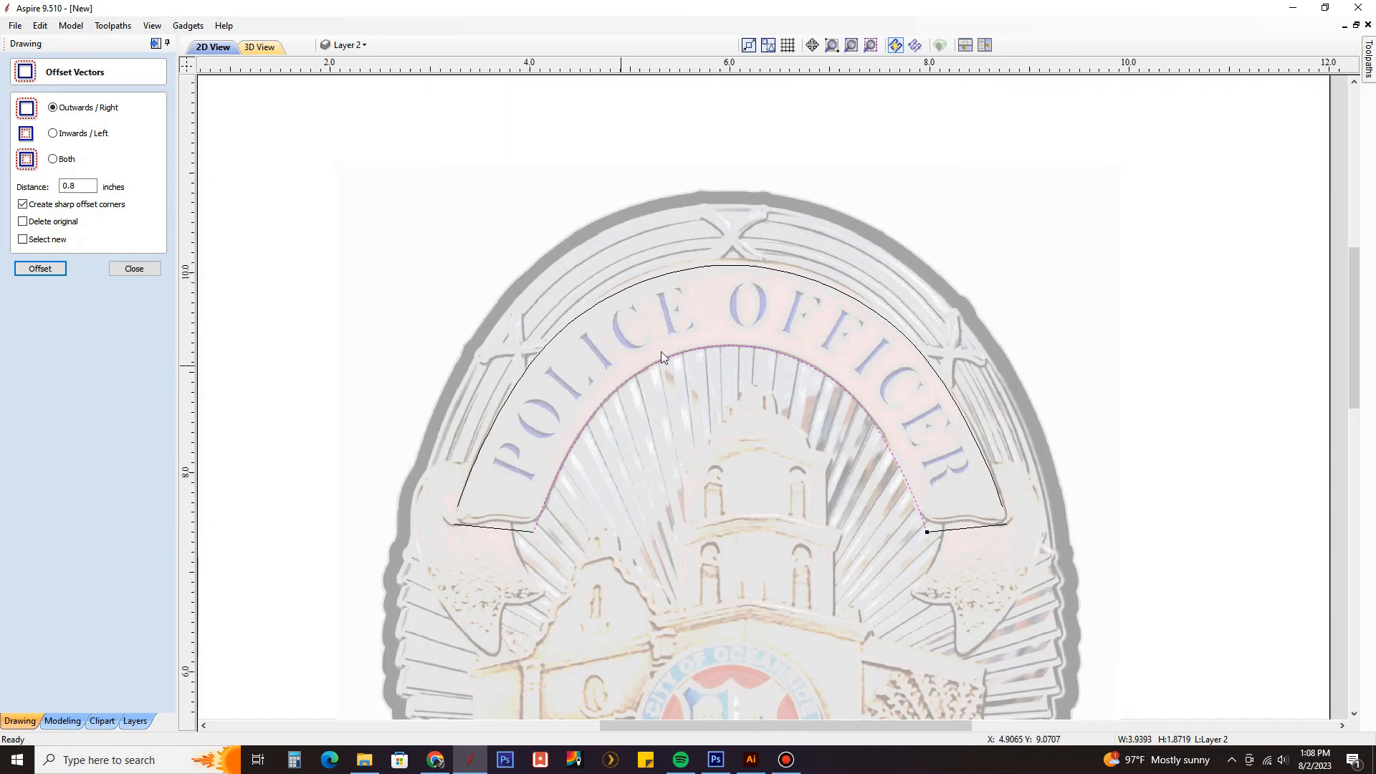
scroll(746, 342, "up", 2)
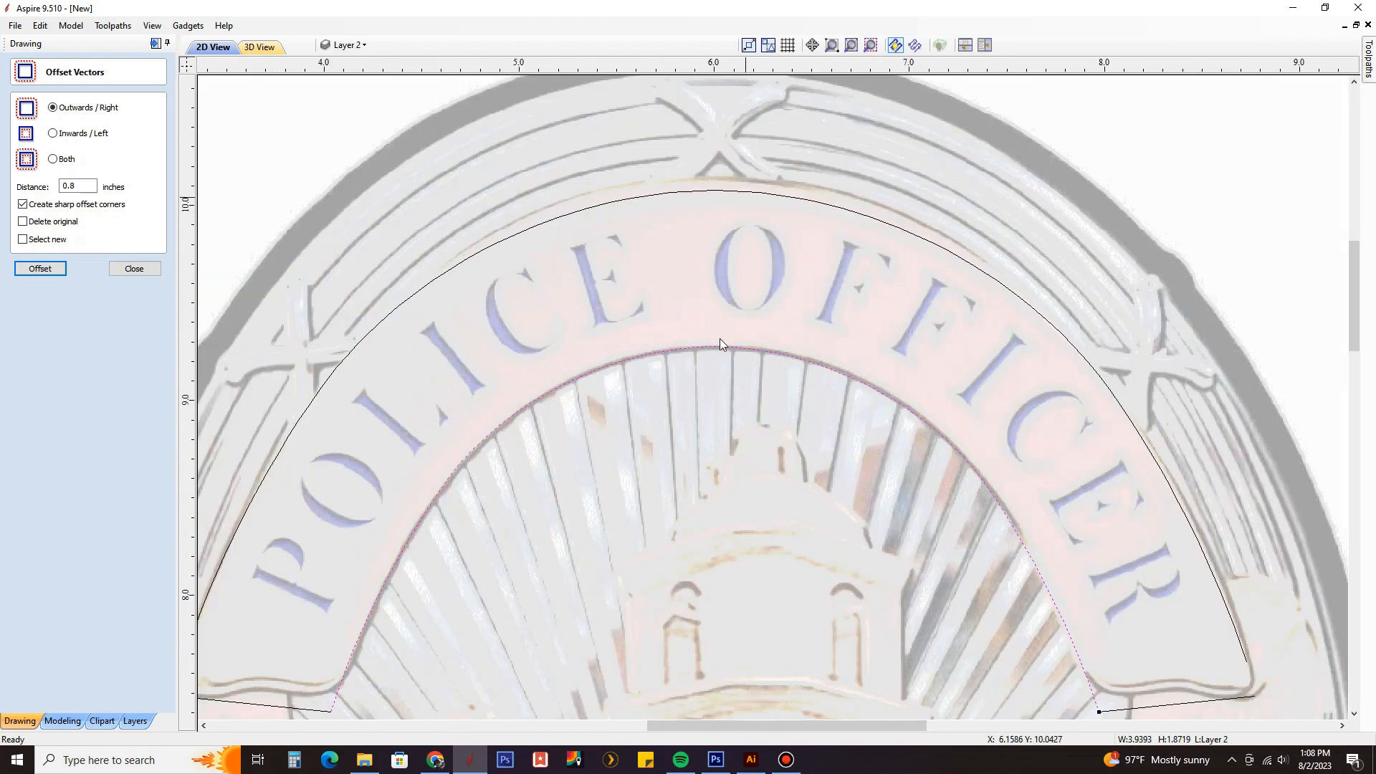
scroll(732, 228, "down", 2)
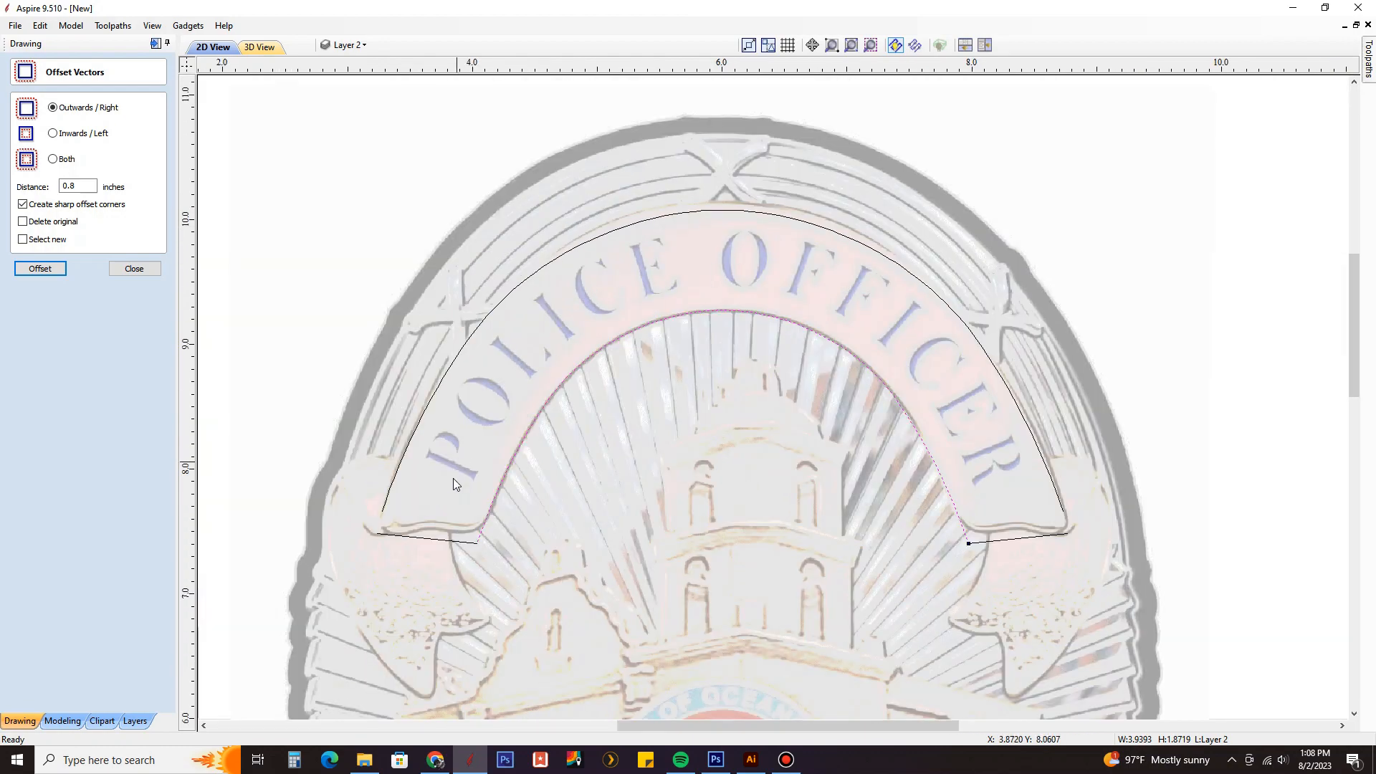
scroll(926, 344, "up", 2)
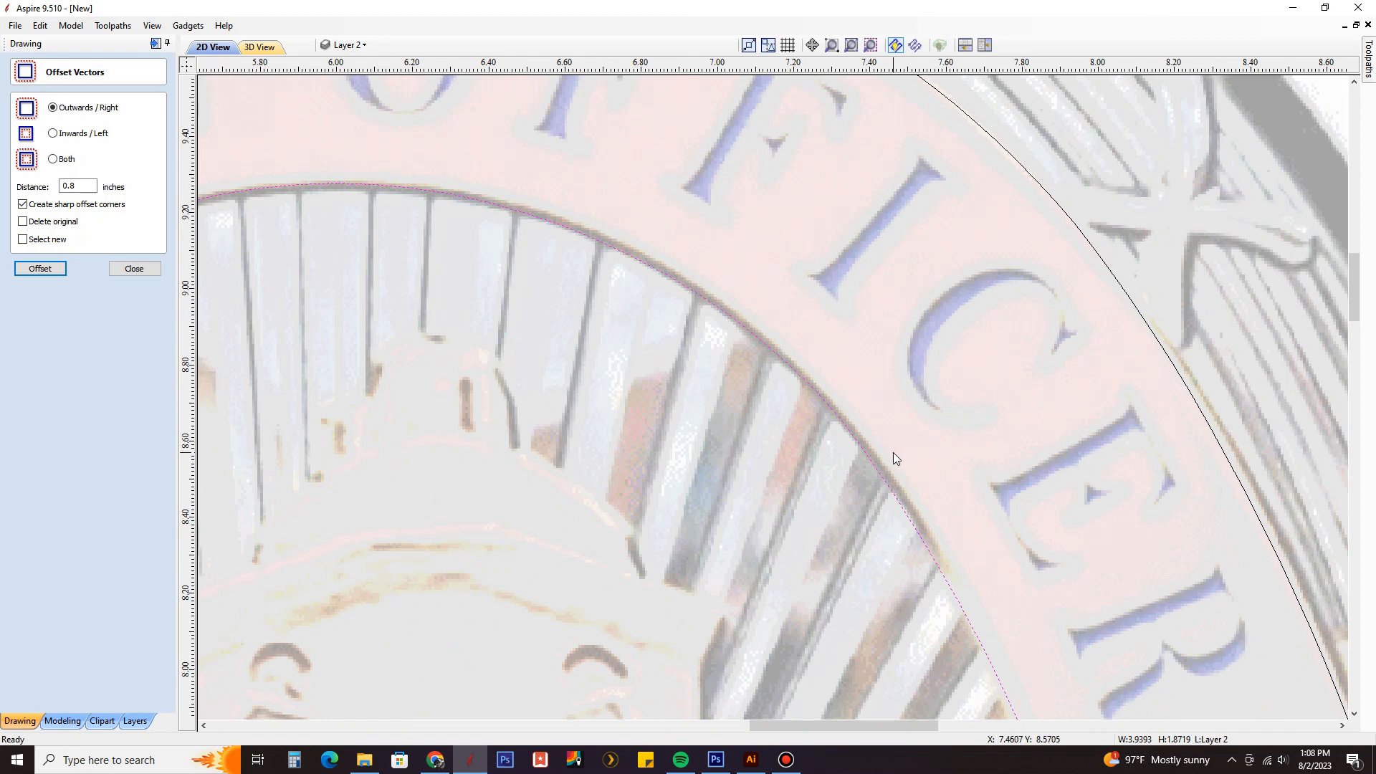
scroll(995, 328, "down", 2)
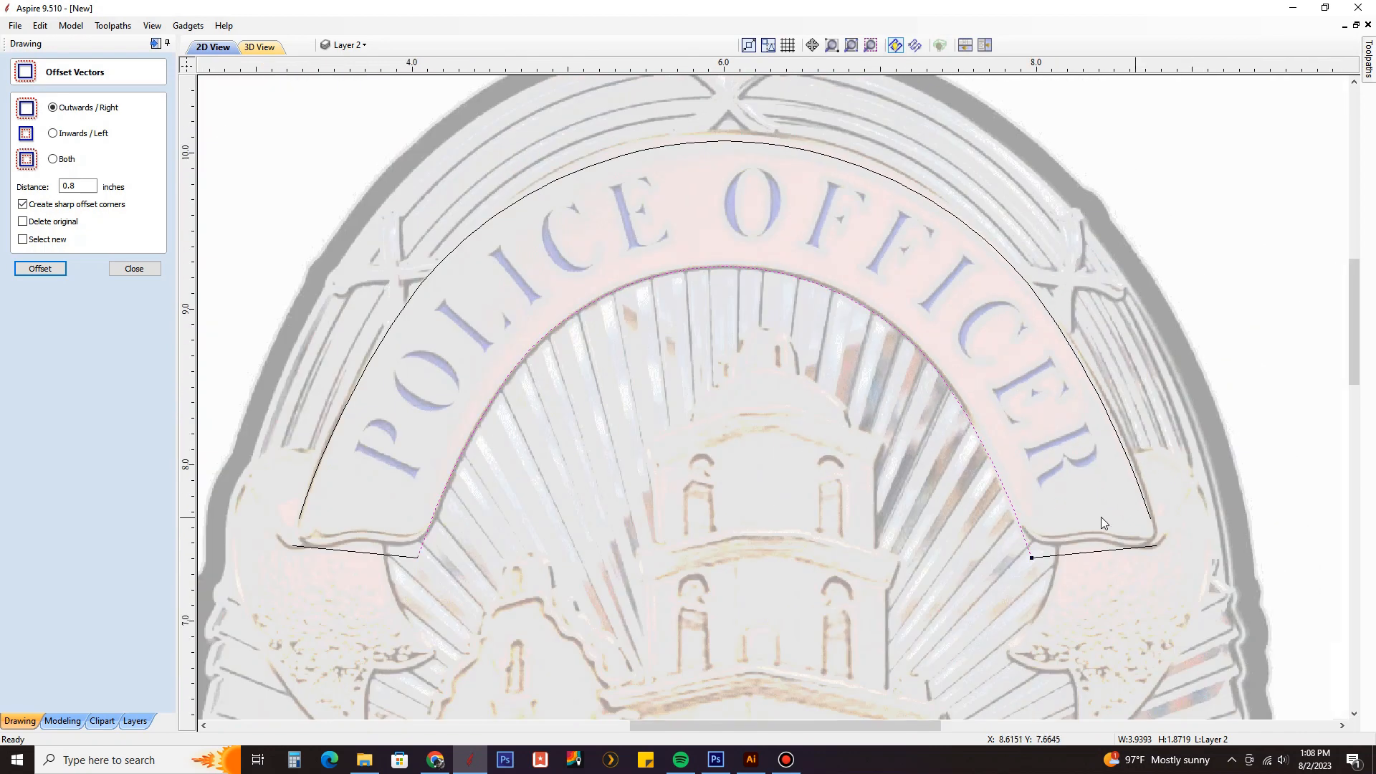
left_click(567, 178)
scroll(725, 139, "up", 2)
scroll(720, 165, "down", 3)
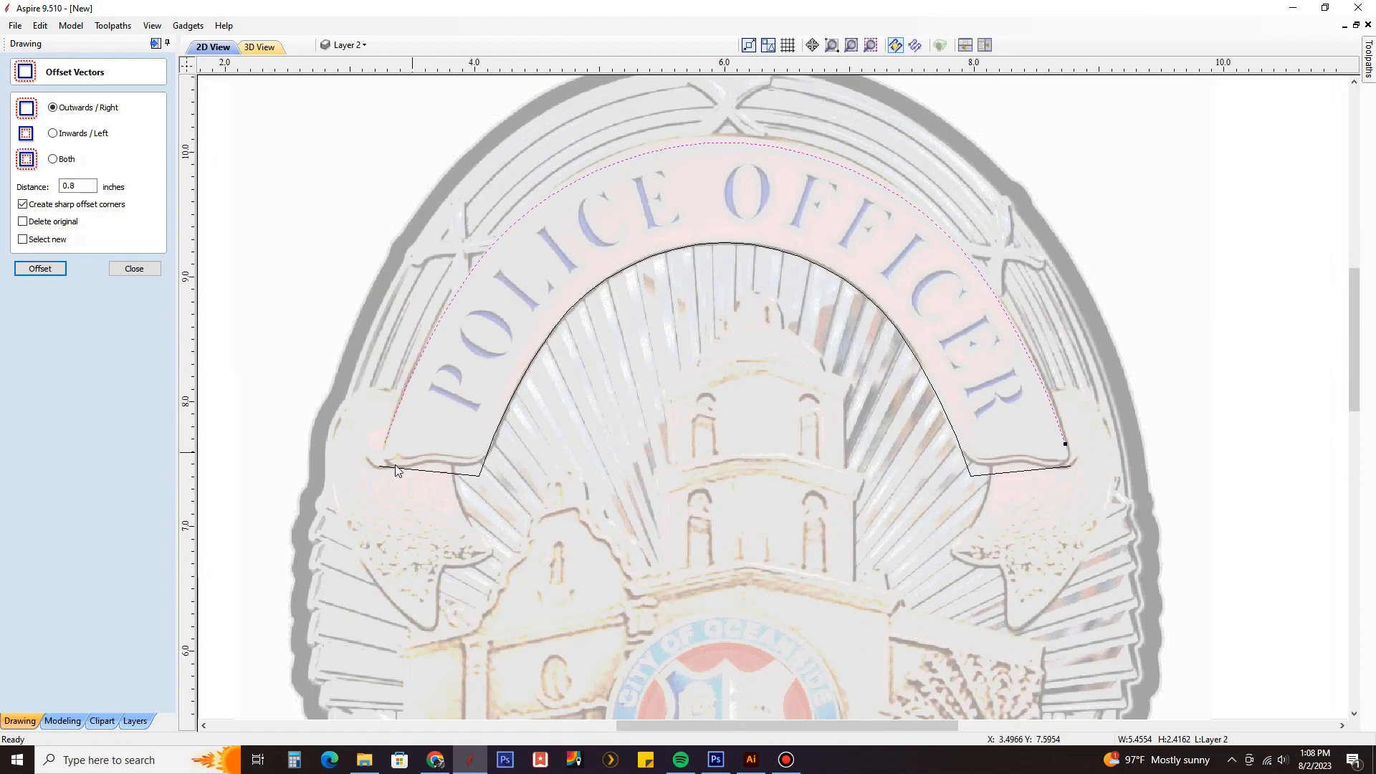
Draw a straight line about 0.22 inches long from the outer arch's left end, continuing the curve down past the banner's end line.
scroll(395, 470, "up", 4)
scroll(332, 395, "up", 2)
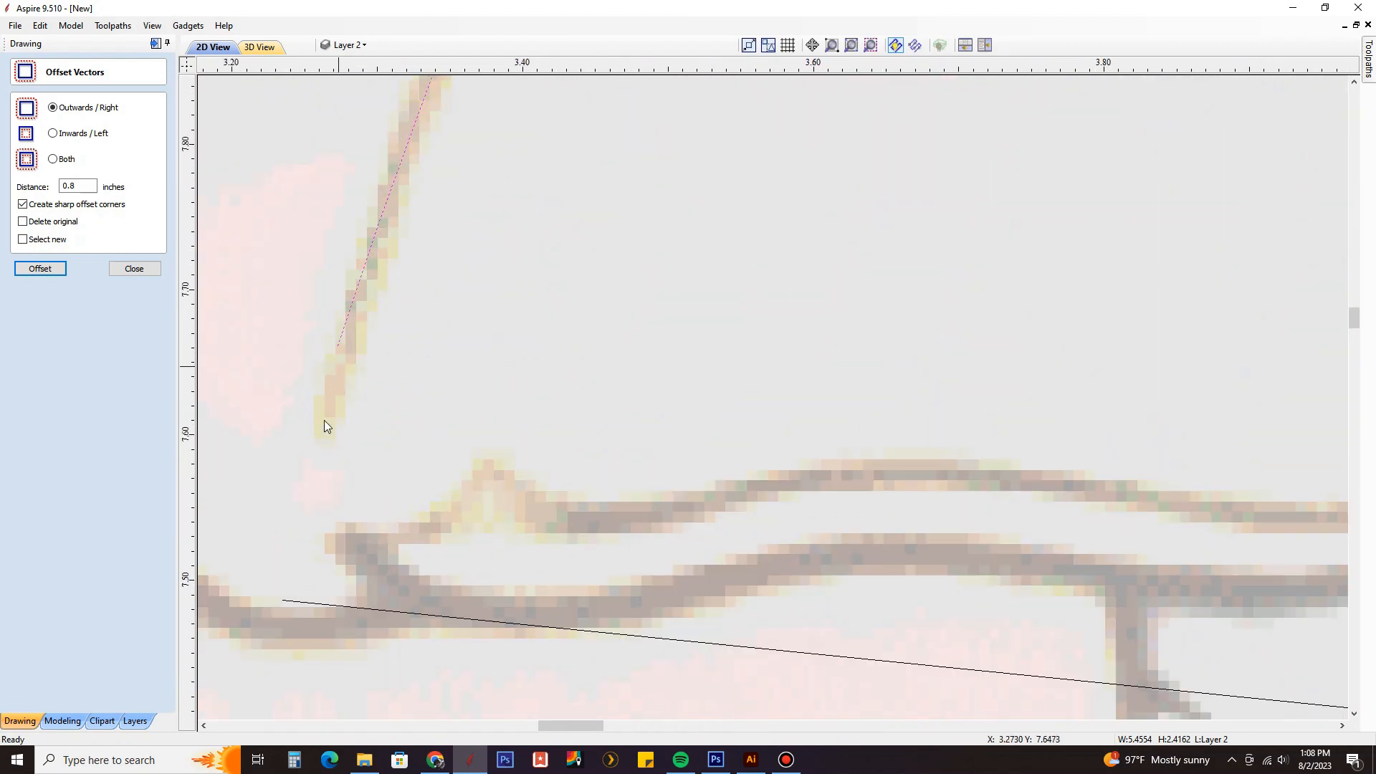
left_click(145, 269)
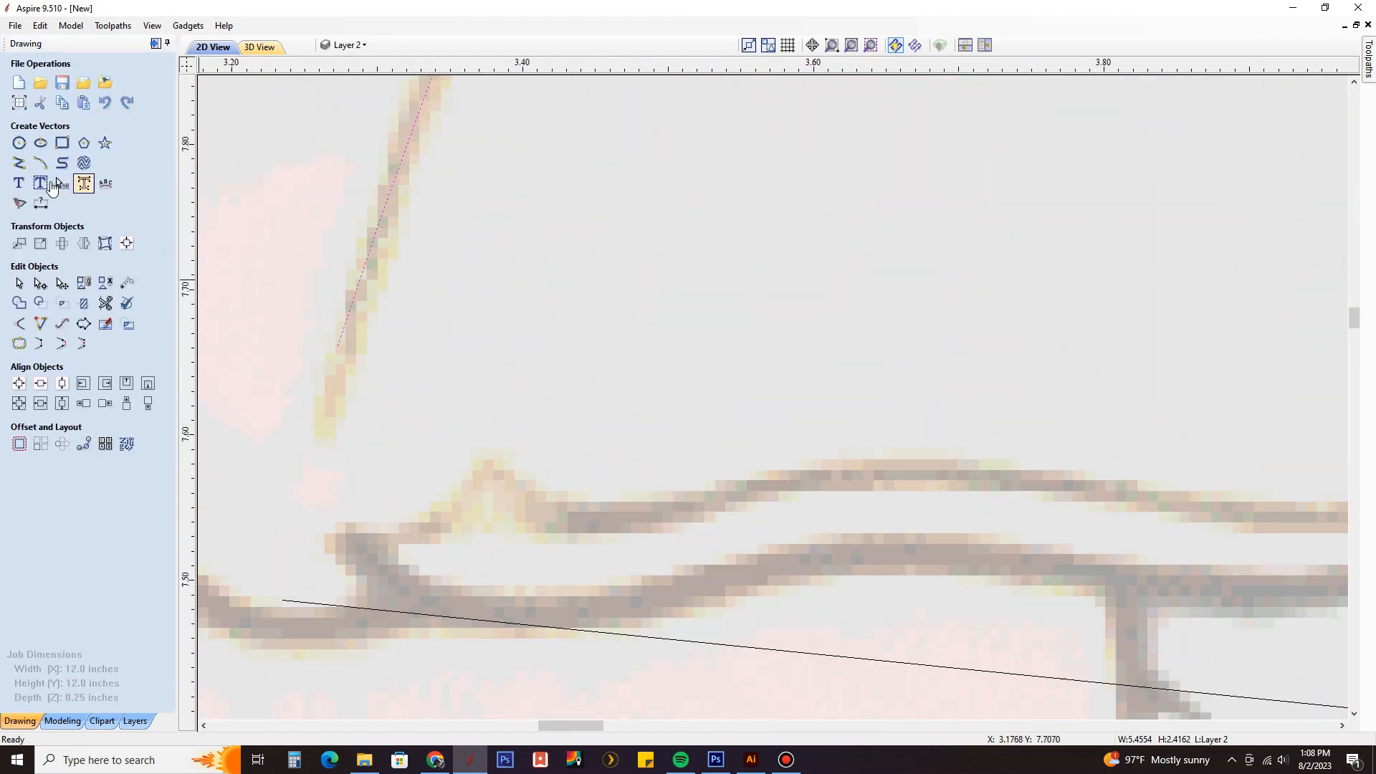
left_click(17, 166)
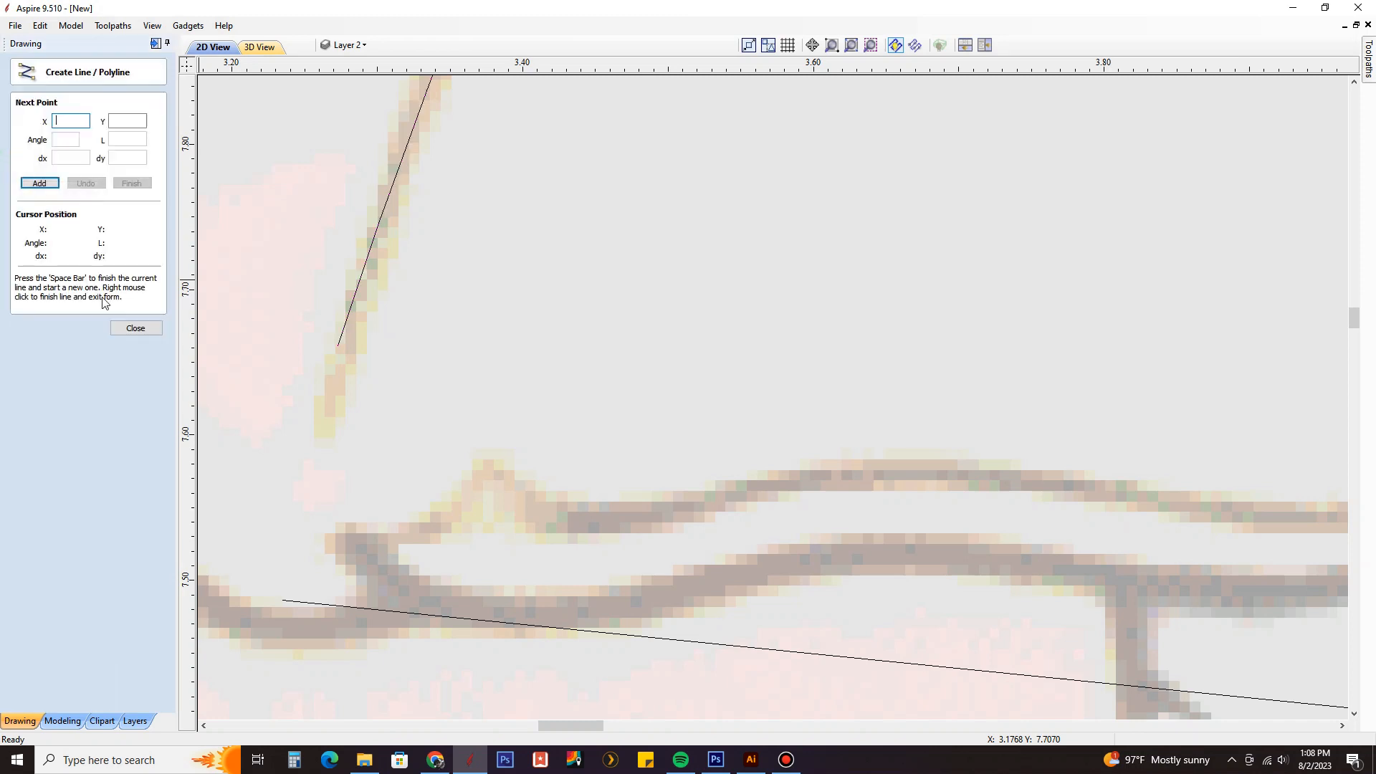
left_click(338, 348)
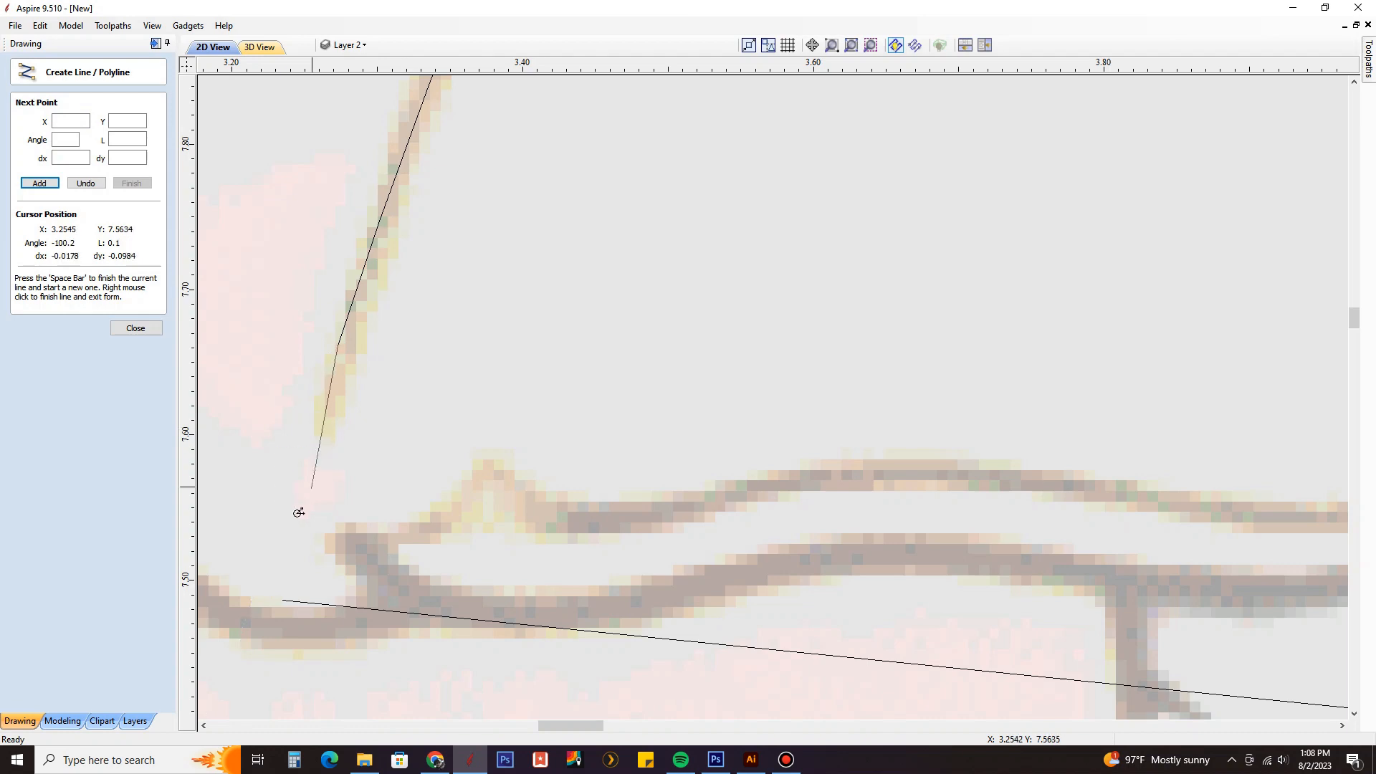
scroll(260, 592, "down", 5)
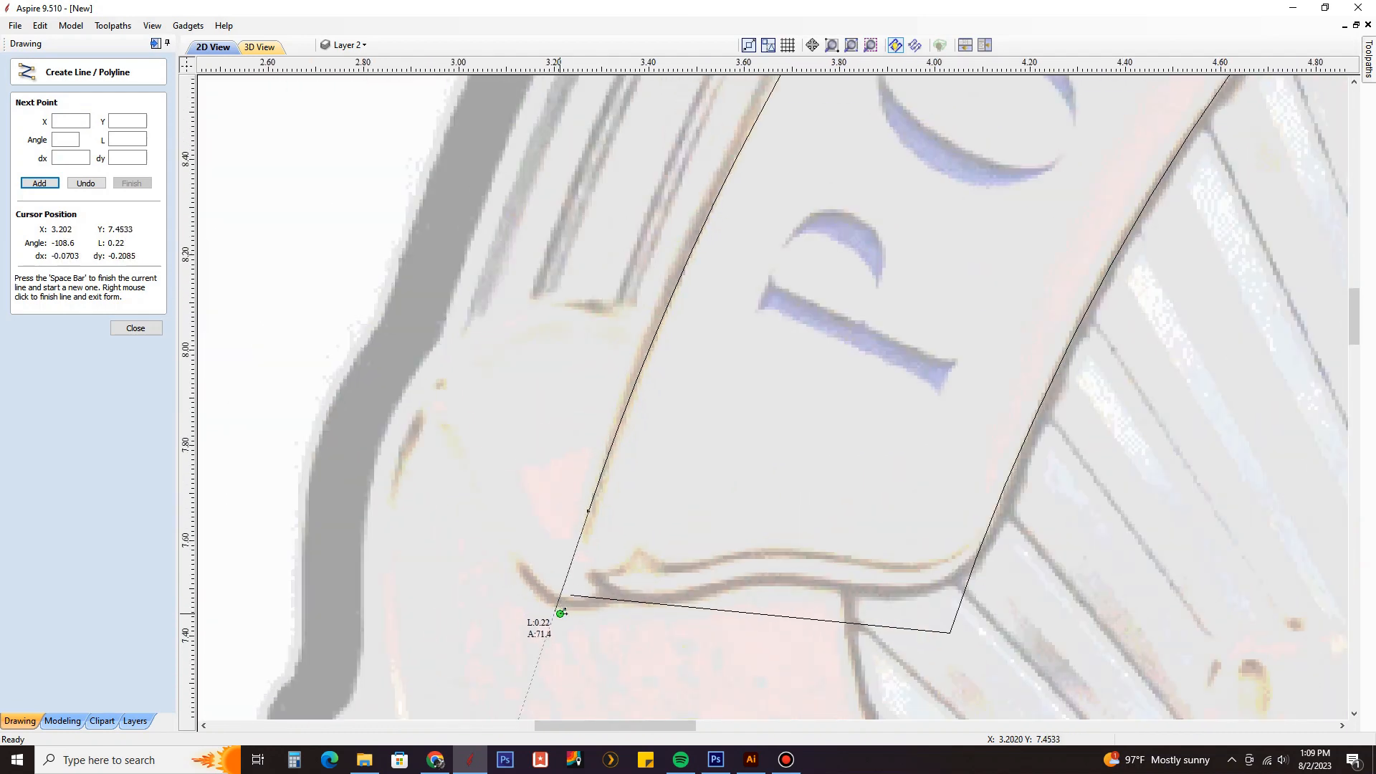
left_click(135, 328)
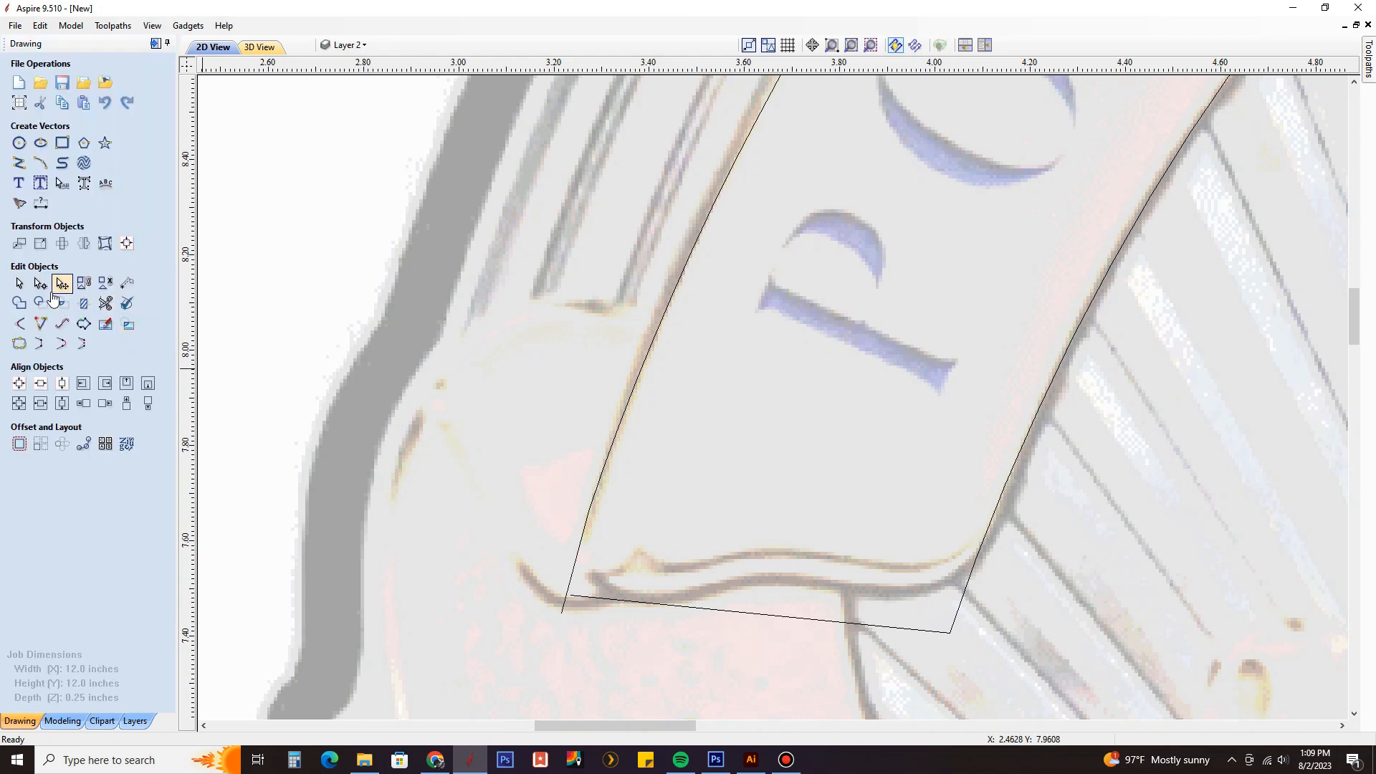
Nudge the lower end node of the short extension line slightly left so the line follows the arch's direction.
scroll(561, 609, "up", 4)
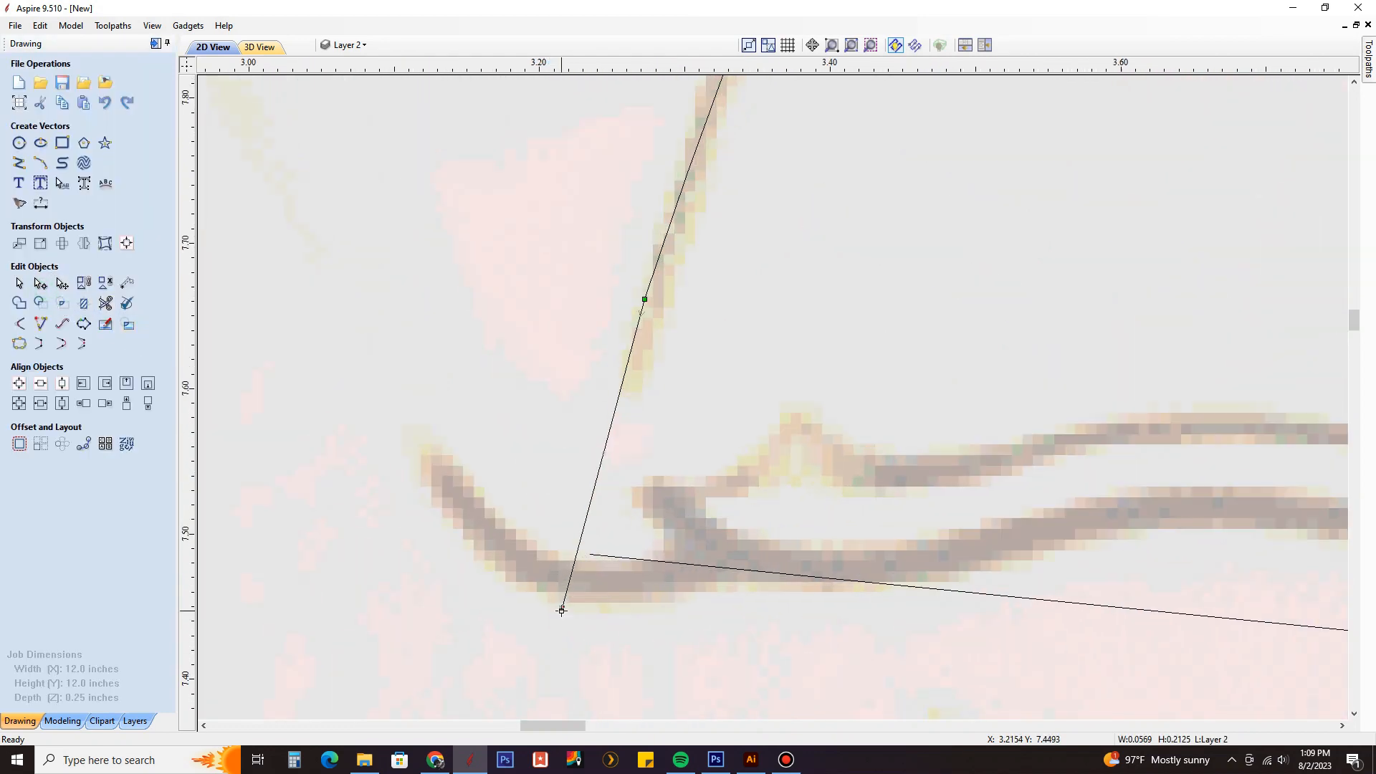
key("Left")
key("Left")
key("Left")
key("Left")
key("Left")
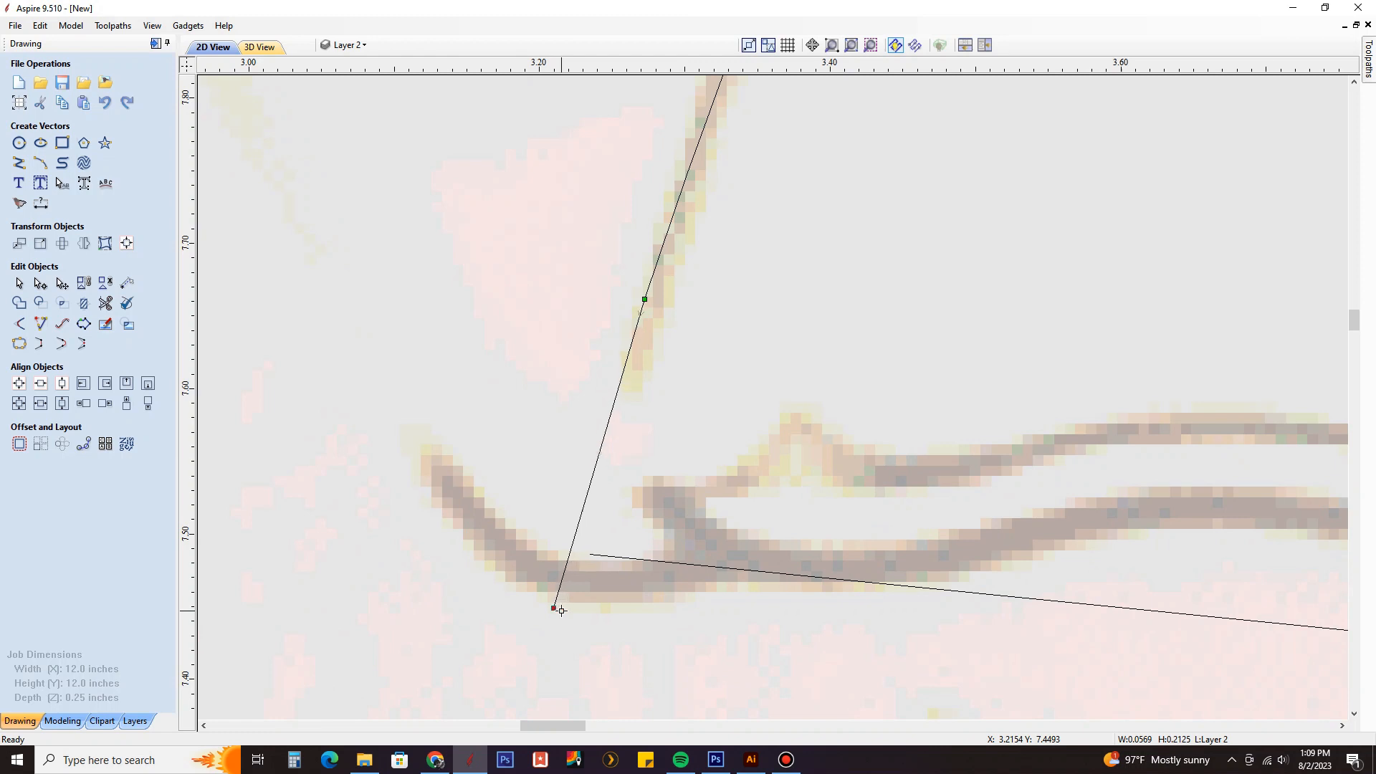
scroll(535, 478, "down", 3)
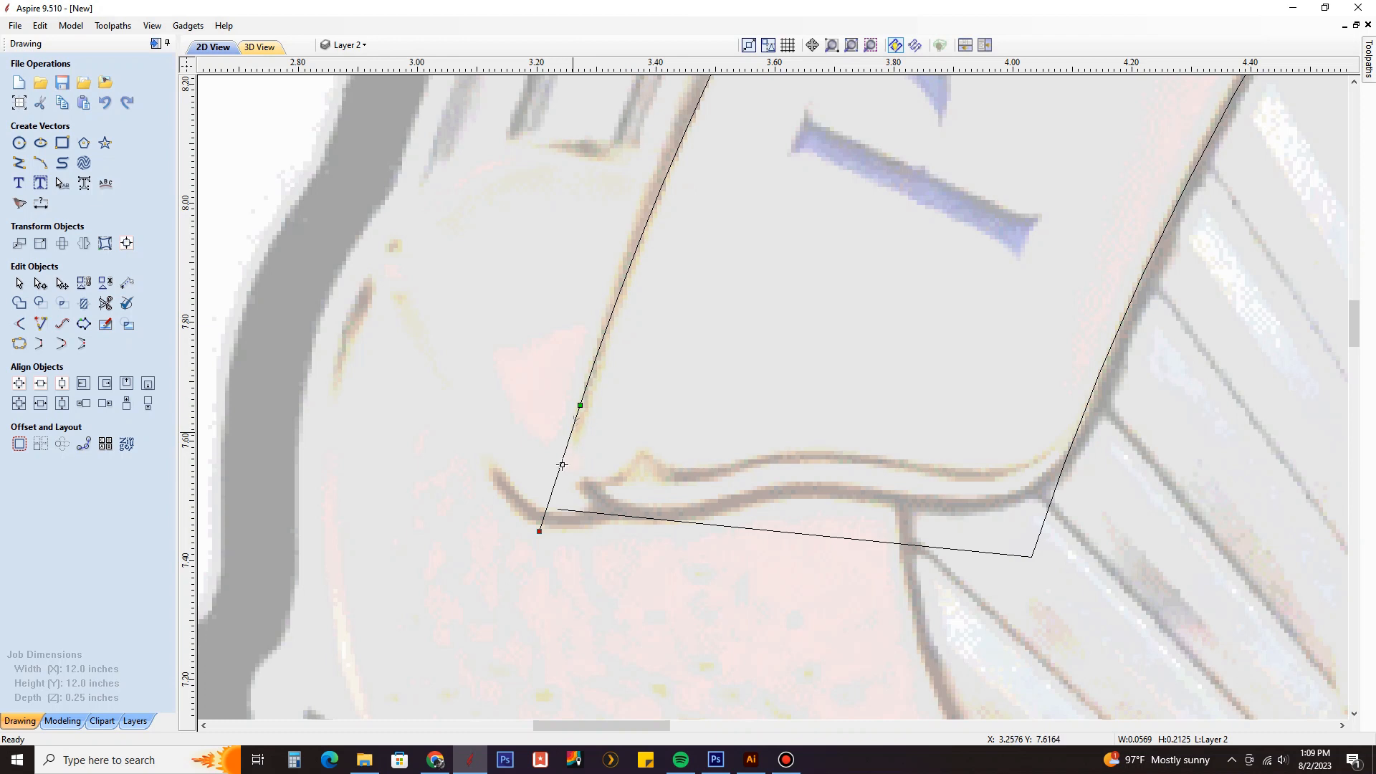
left_click(19, 283)
Hide the Bitmap Layer and flip a mirrored copy of the short extension line horizontally about the job center.
left_click(348, 44)
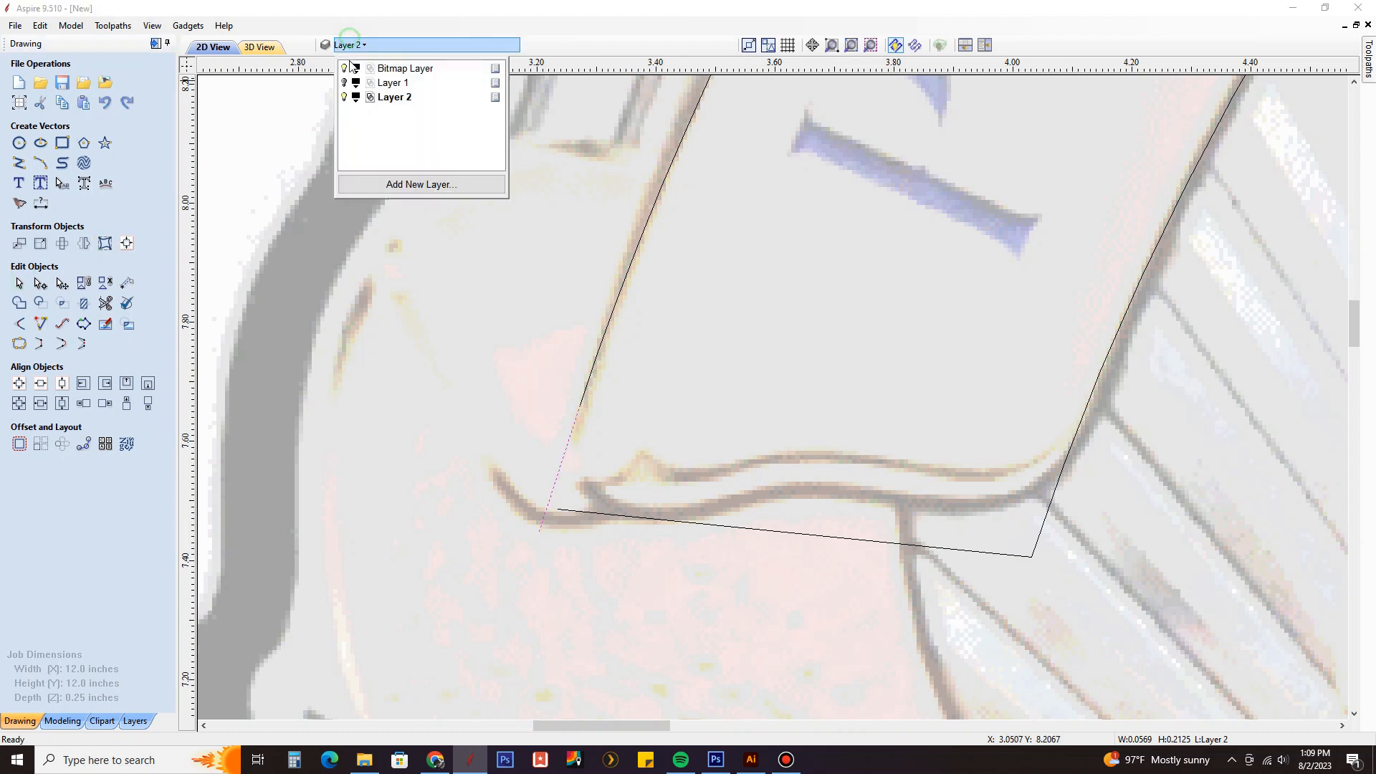
left_click(344, 68)
scroll(559, 470, "down", 2)
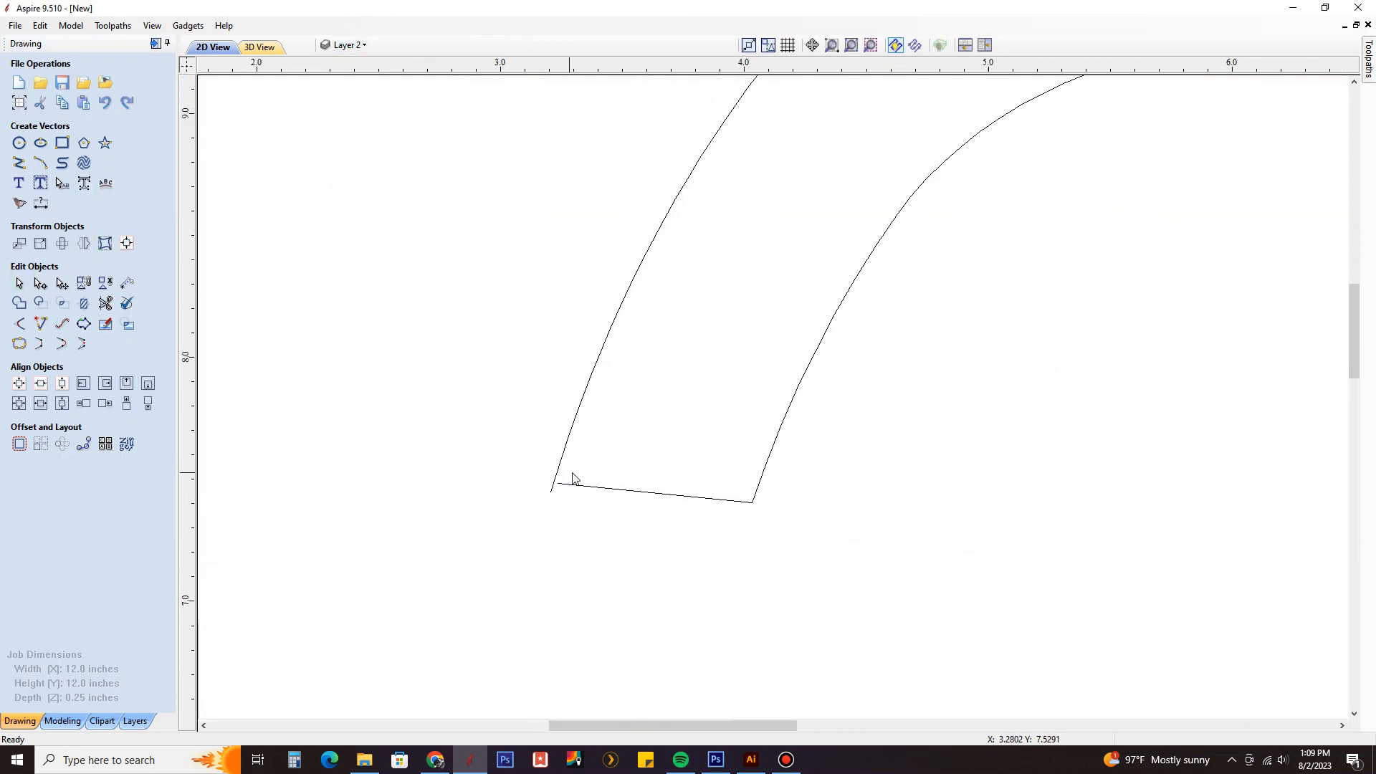
scroll(572, 480, "up", 1)
scroll(561, 466, "down", 1)
left_click(559, 460)
scroll(566, 457, "up", 3)
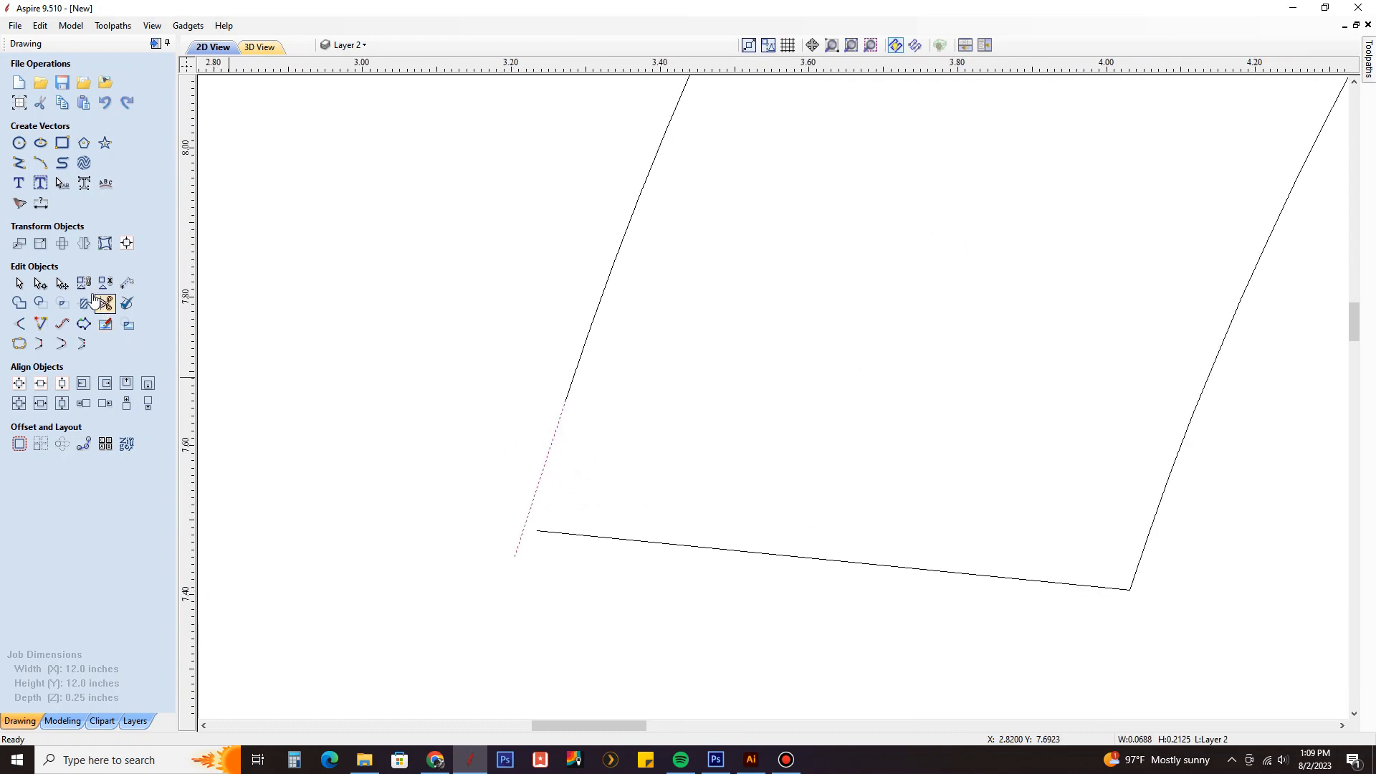
left_click(82, 244)
left_click(99, 213)
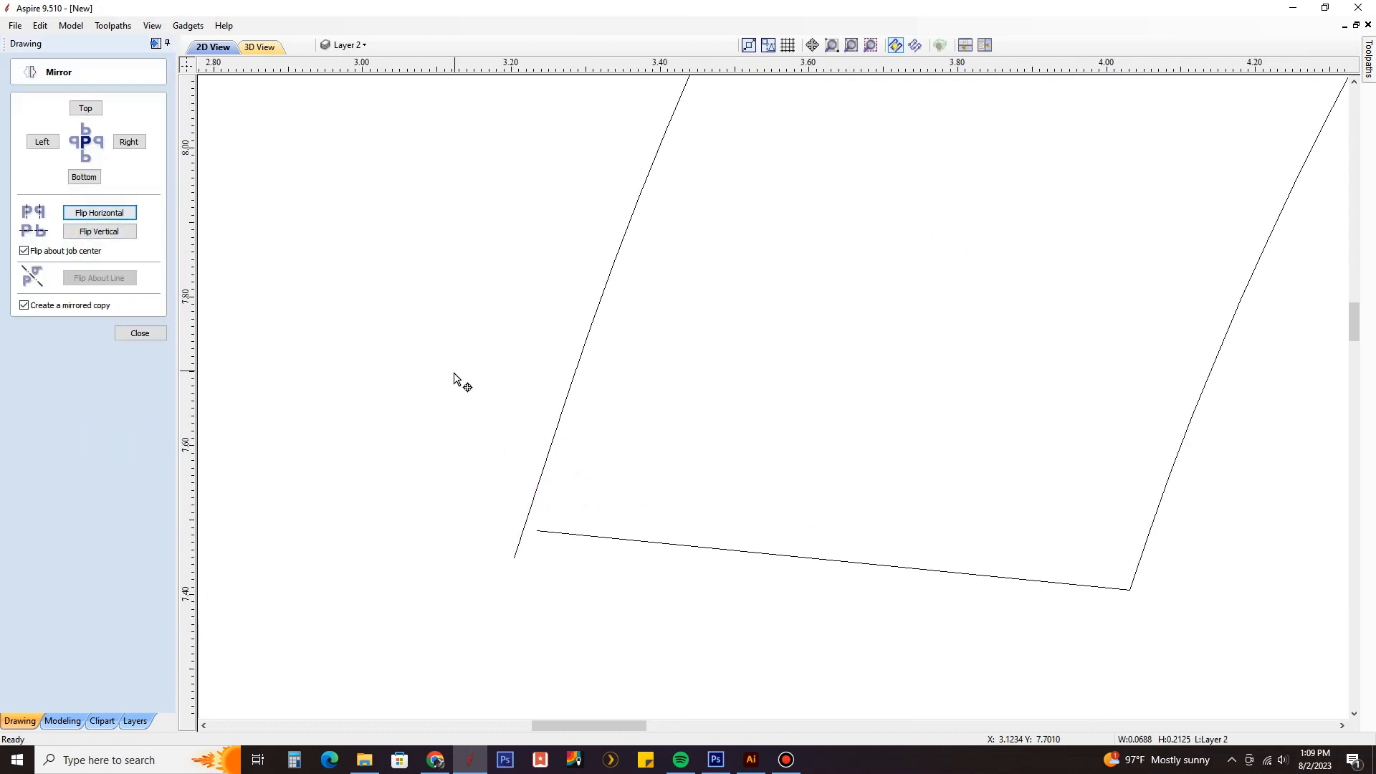
scroll(488, 381, "down", 5)
left_click(151, 334)
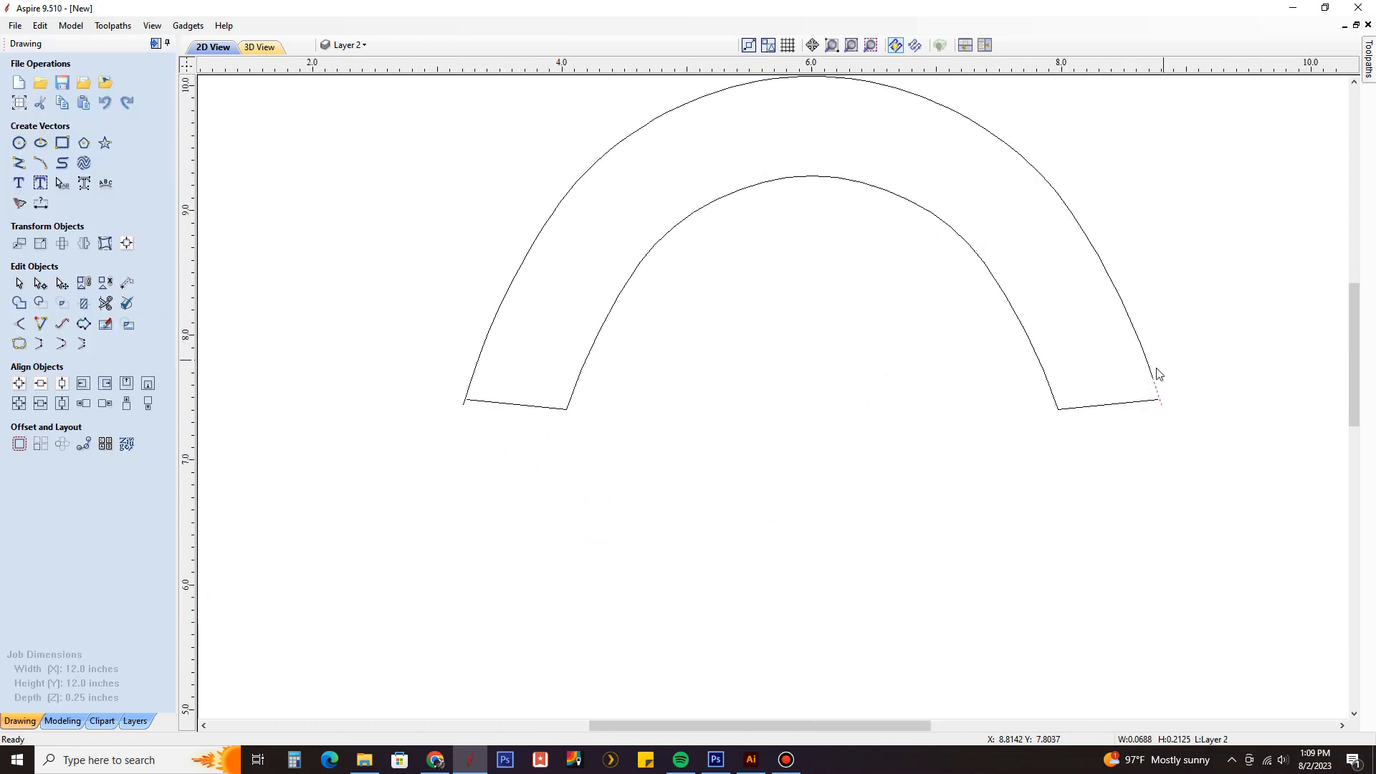
Select the outer arch together with the short extension lines at both of its ends.
scroll(1147, 382, "up", 3)
left_click(1145, 376, "shift")
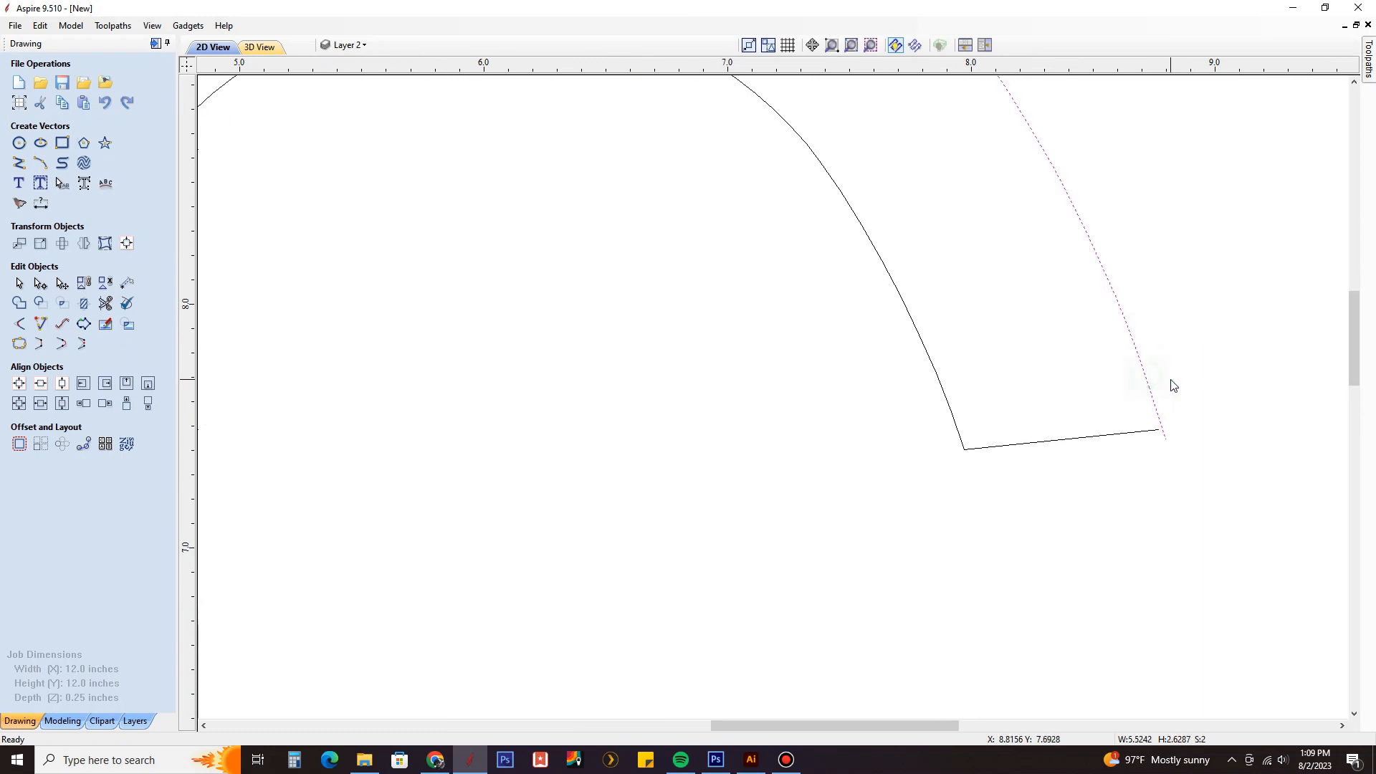
scroll(1169, 378, "down", 3)
scroll(613, 400, "up", 5)
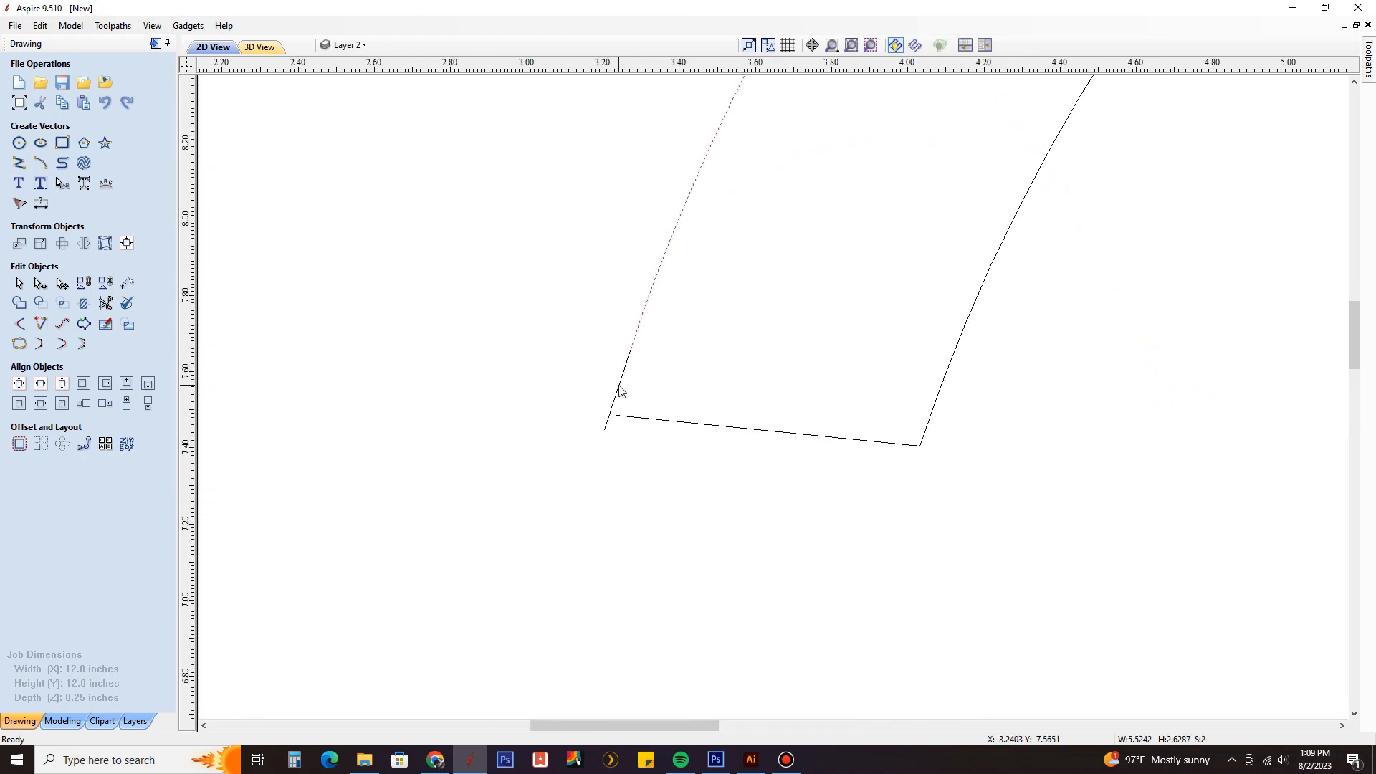
left_click(621, 390, "shift")
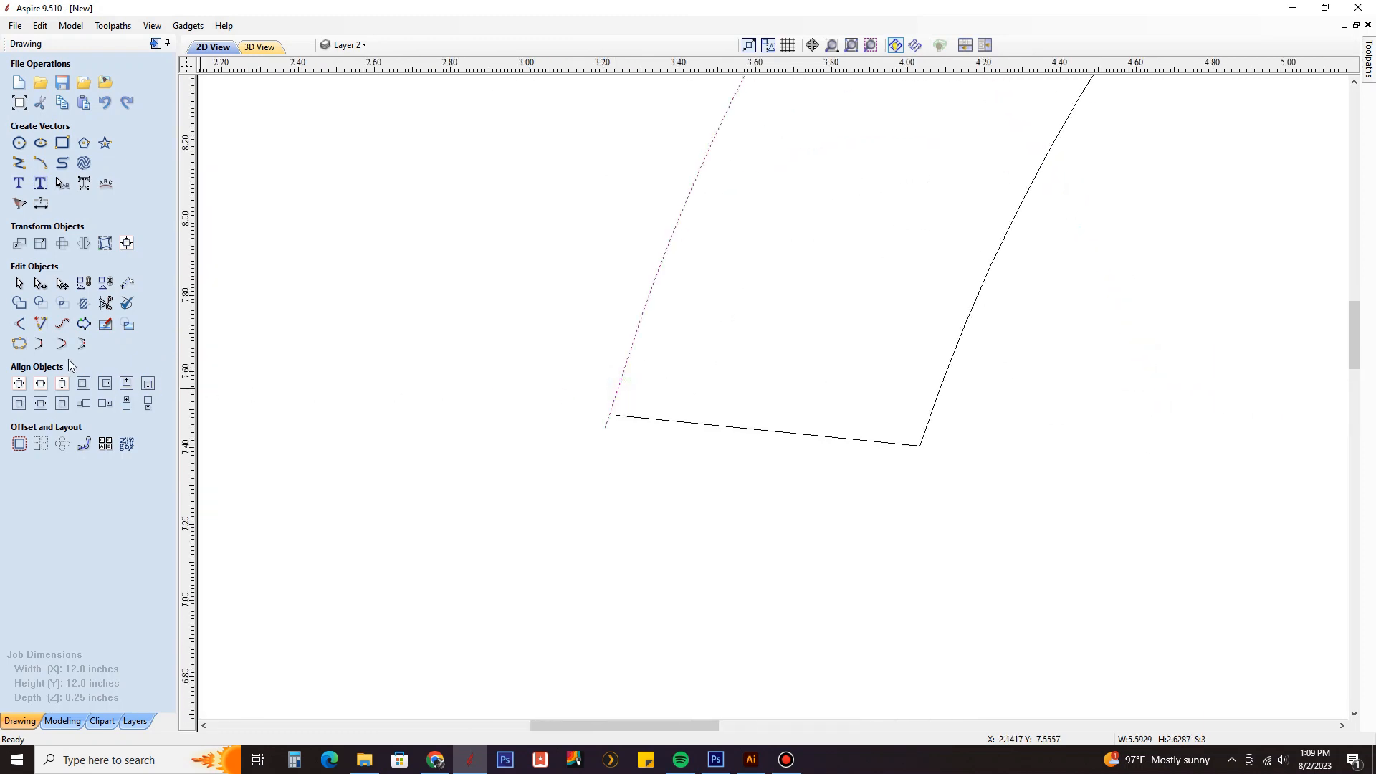
Try to join the three selected vectors of the banner outline.
left_click(19, 344)
left_click(41, 256)
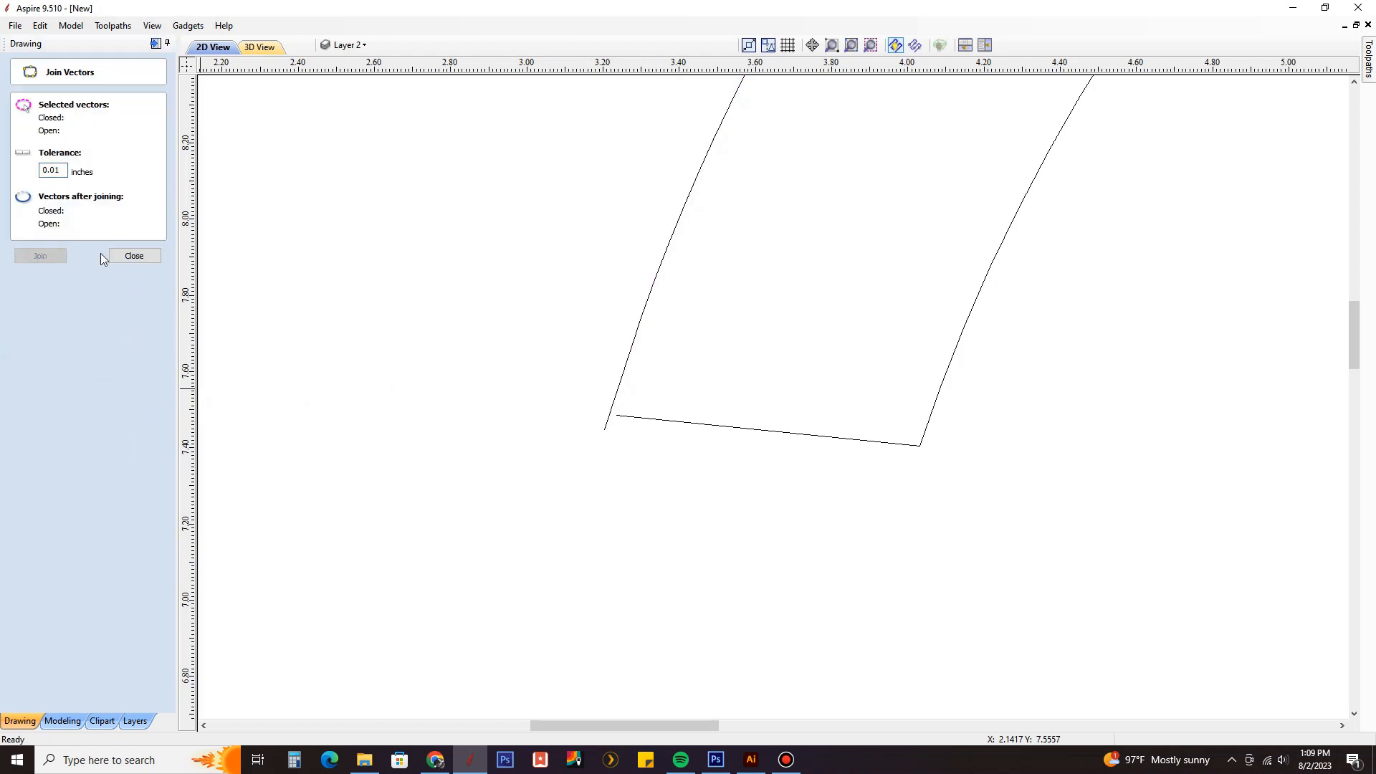
left_click(134, 255)
Extend the banner's left end line past the outer arc by moving its outer end node.
scroll(645, 444, "down", 2)
scroll(642, 433, "up", 5)
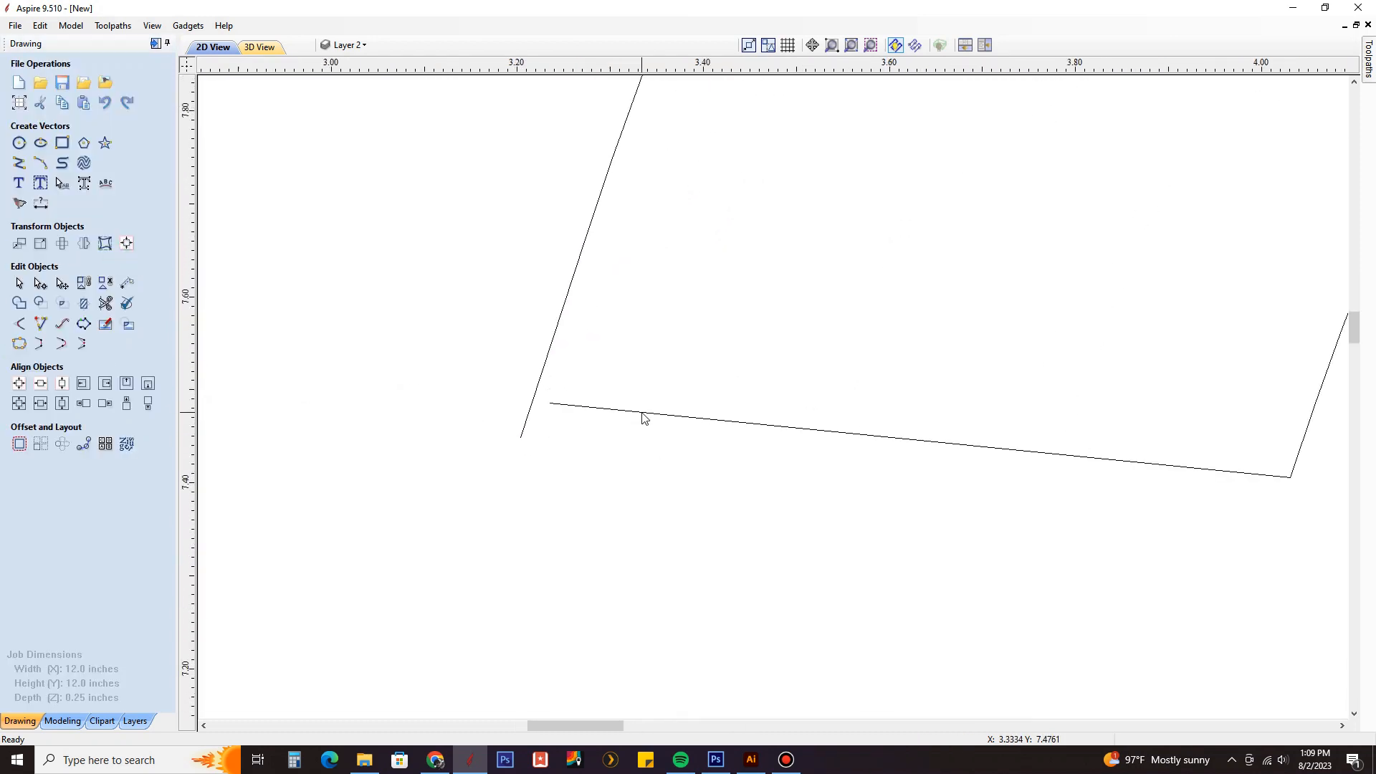
left_click(641, 412)
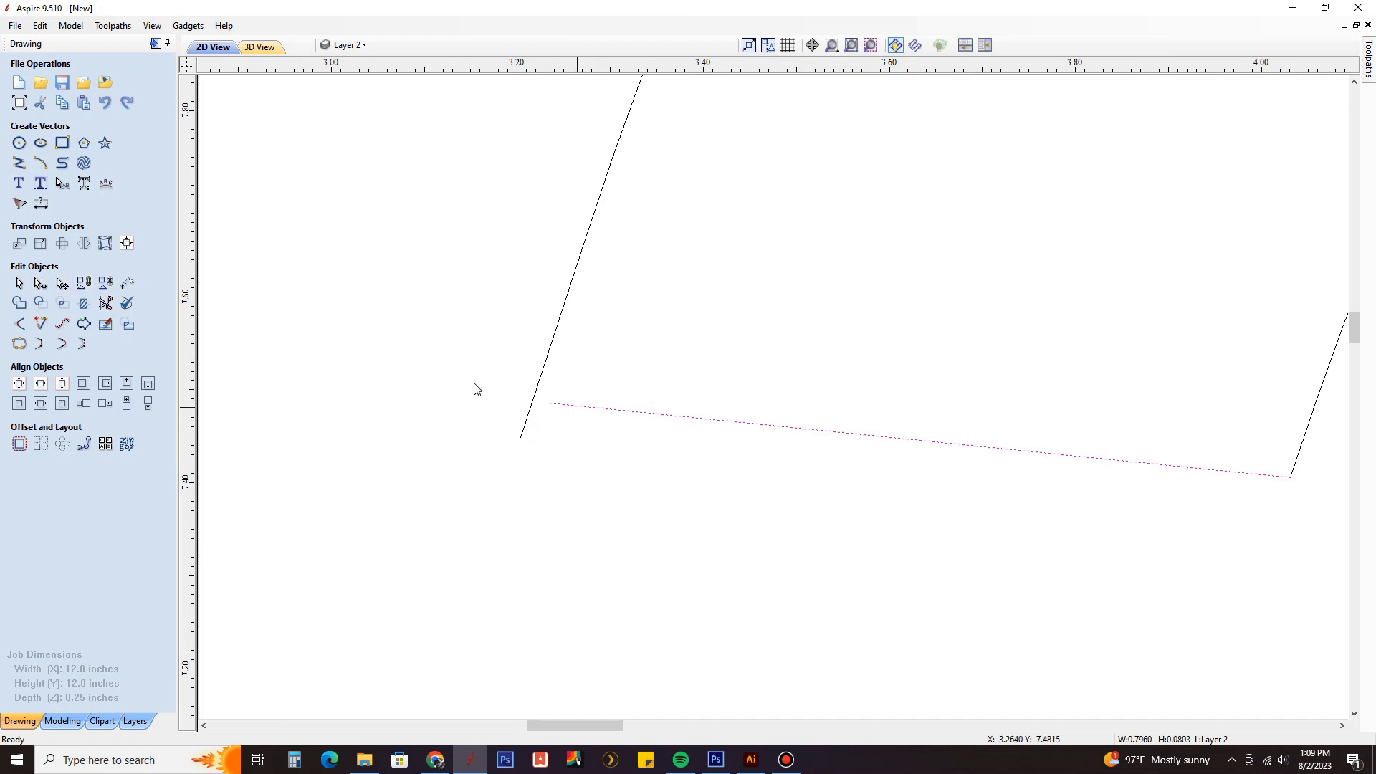
left_click(41, 284)
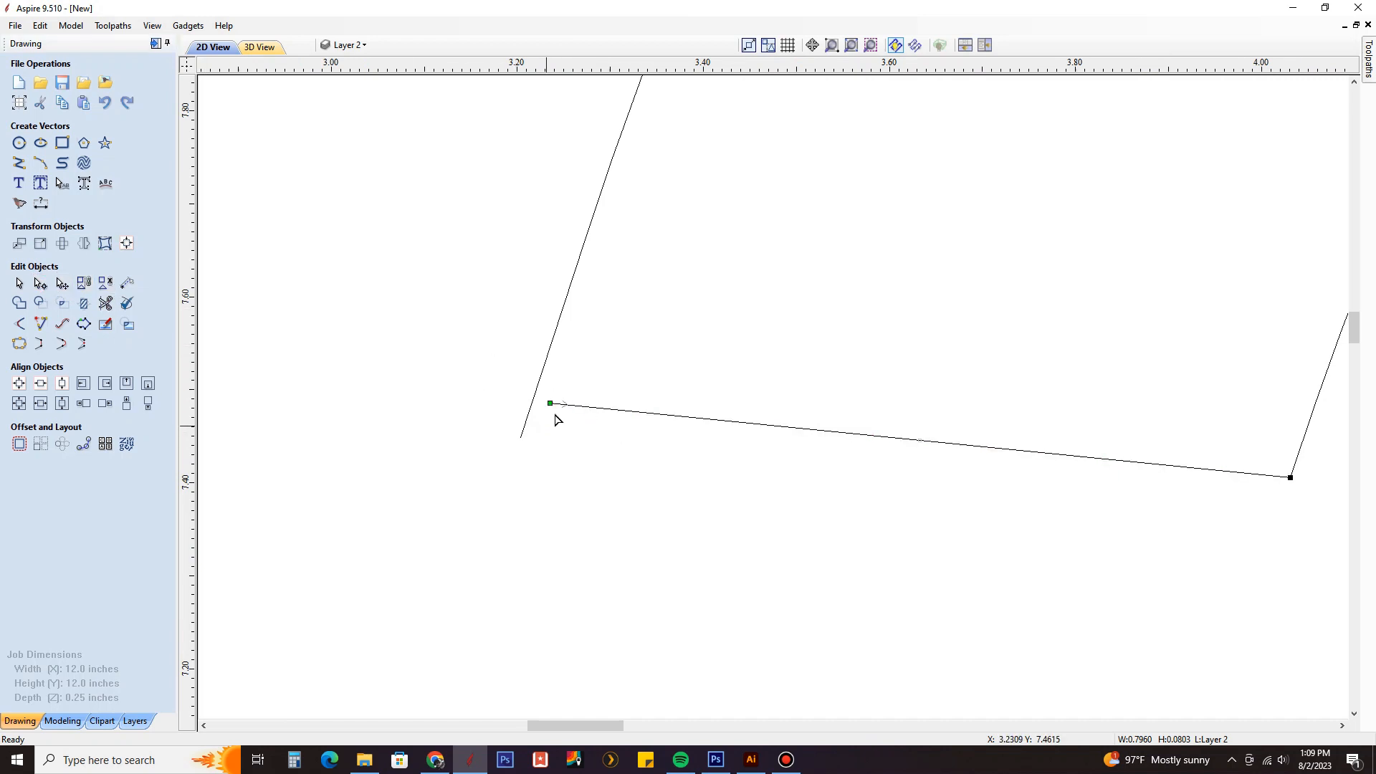
left_click_drag(490, 391, 479, 396)
Extend the banner's right end line past the outer arc with node editing, making it about 0.84 inches wide.
scroll(351, 394, "down", 10)
scroll(858, 399, "up", 4)
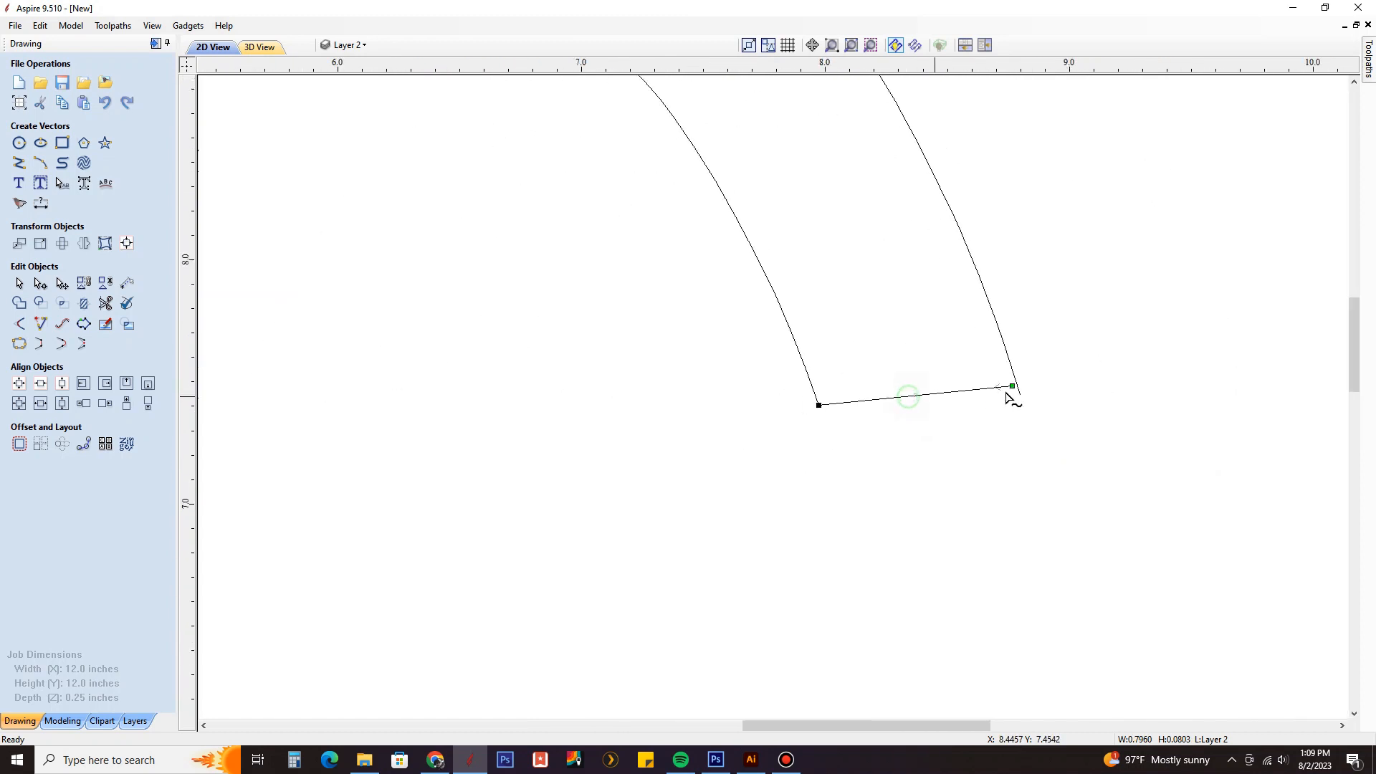
scroll(1016, 390, "up", 5)
left_click_drag(1041, 366, 1089, 361)
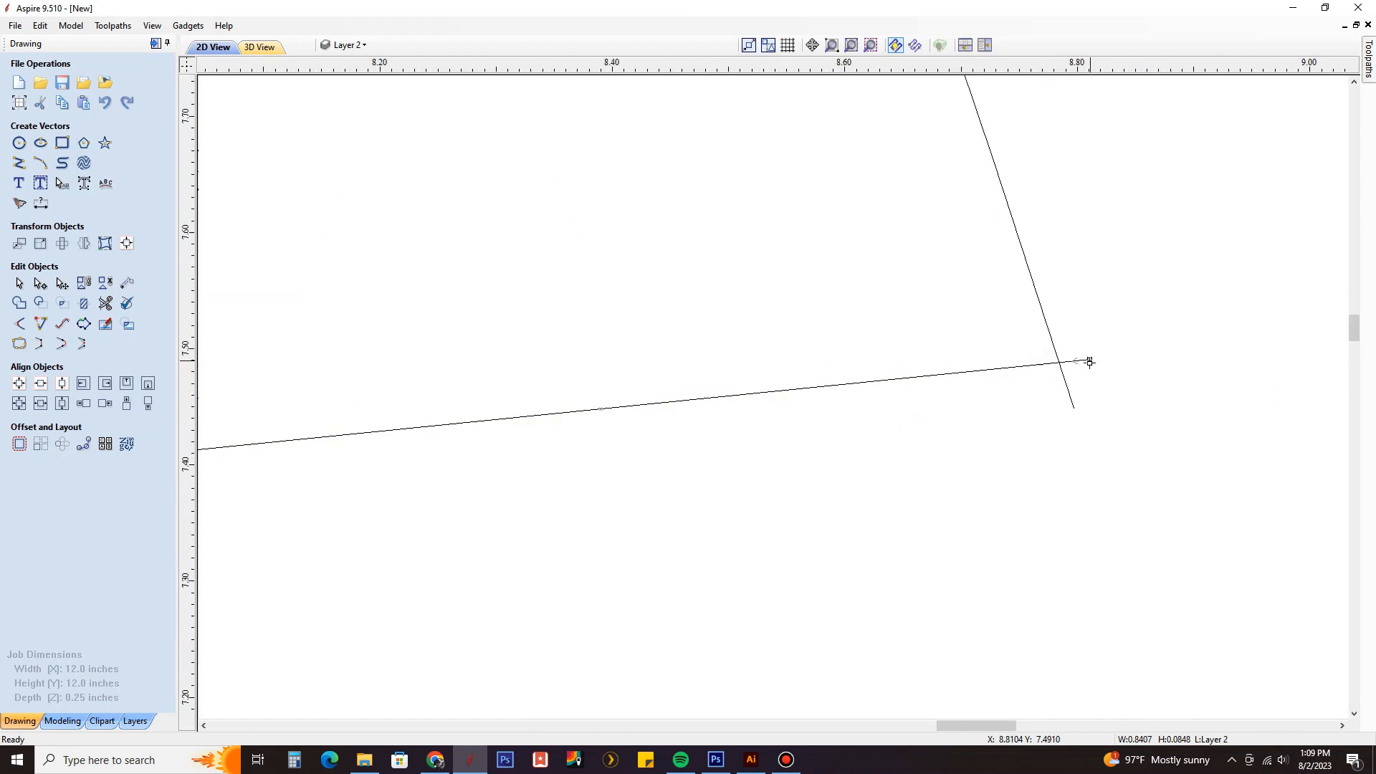
Trim both overhanging line ends where the right end line crosses the outer arc.
scroll(1089, 362, "down", 3)
left_click(106, 303)
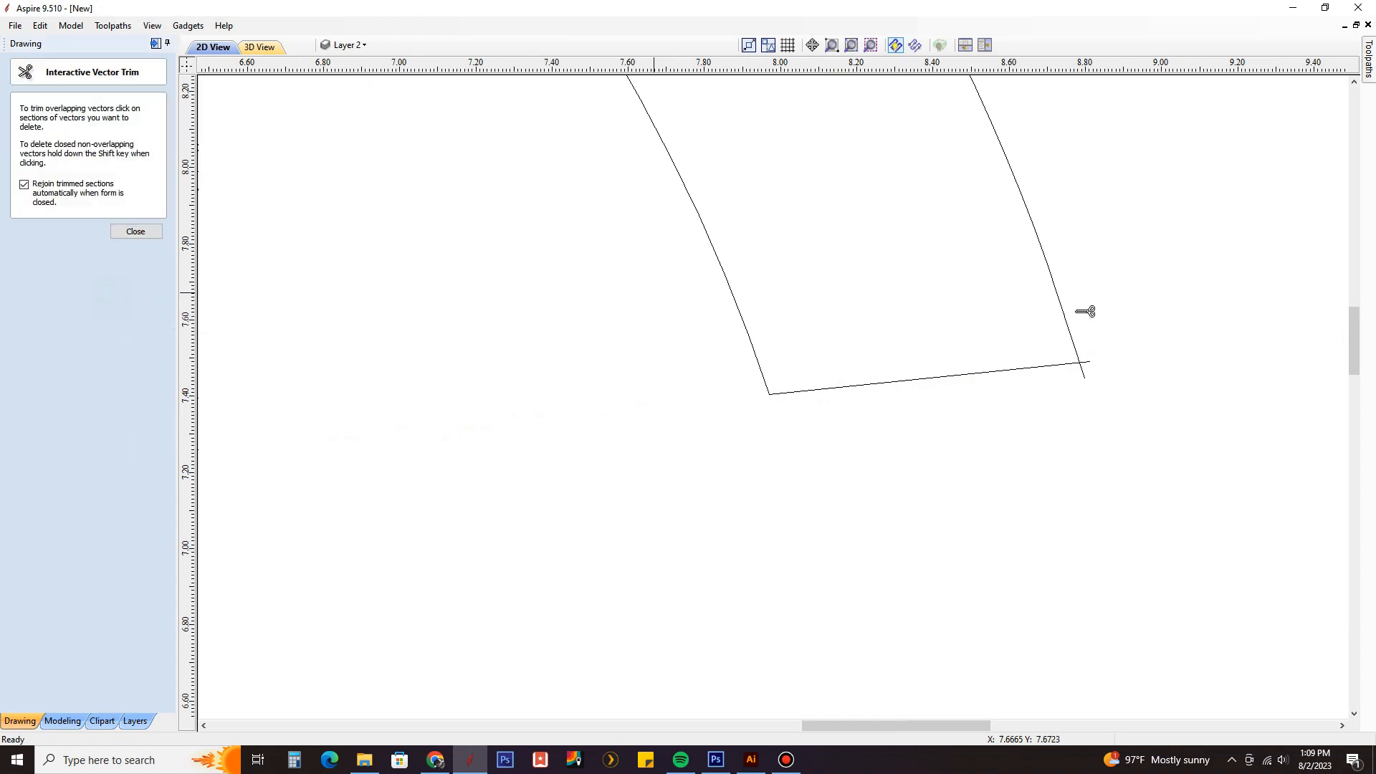
scroll(1078, 316, "up", 5)
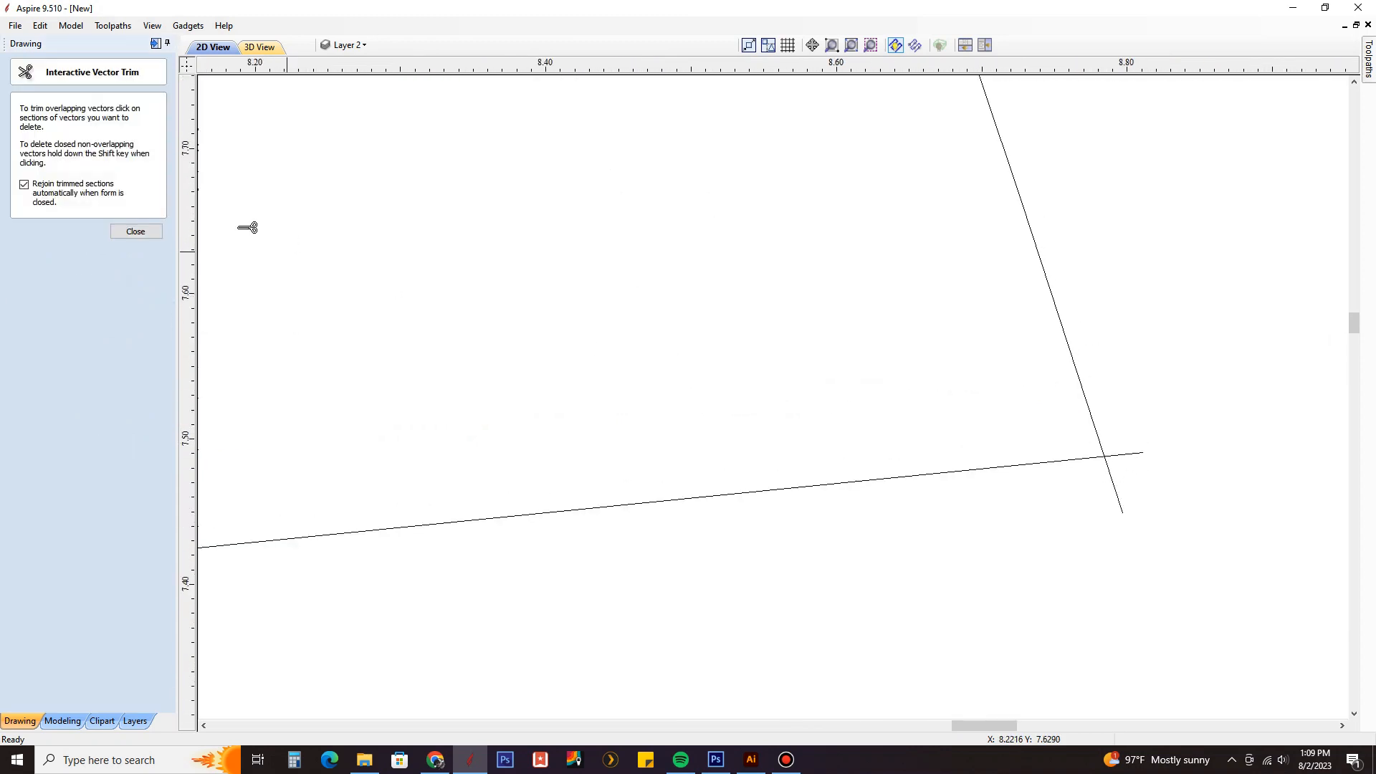
left_click(135, 231)
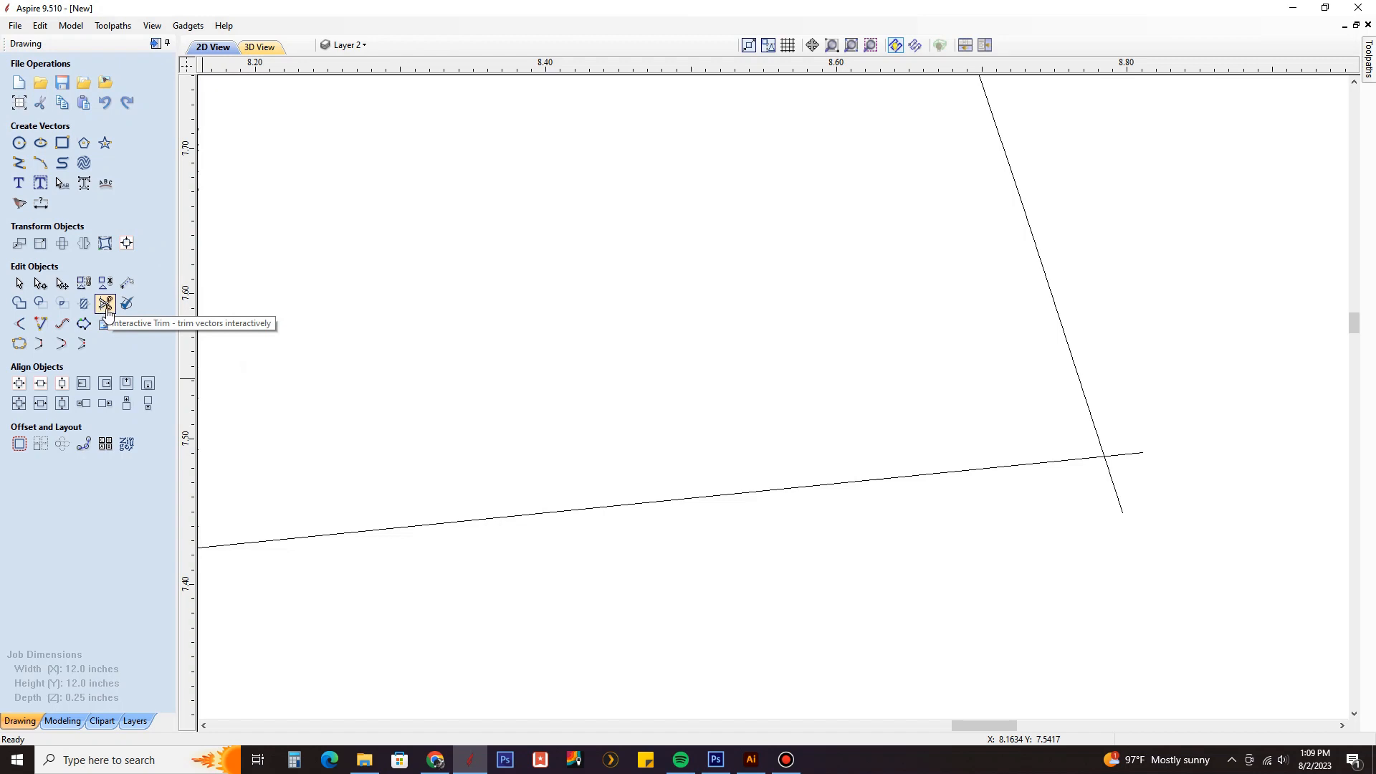
left_click(107, 303)
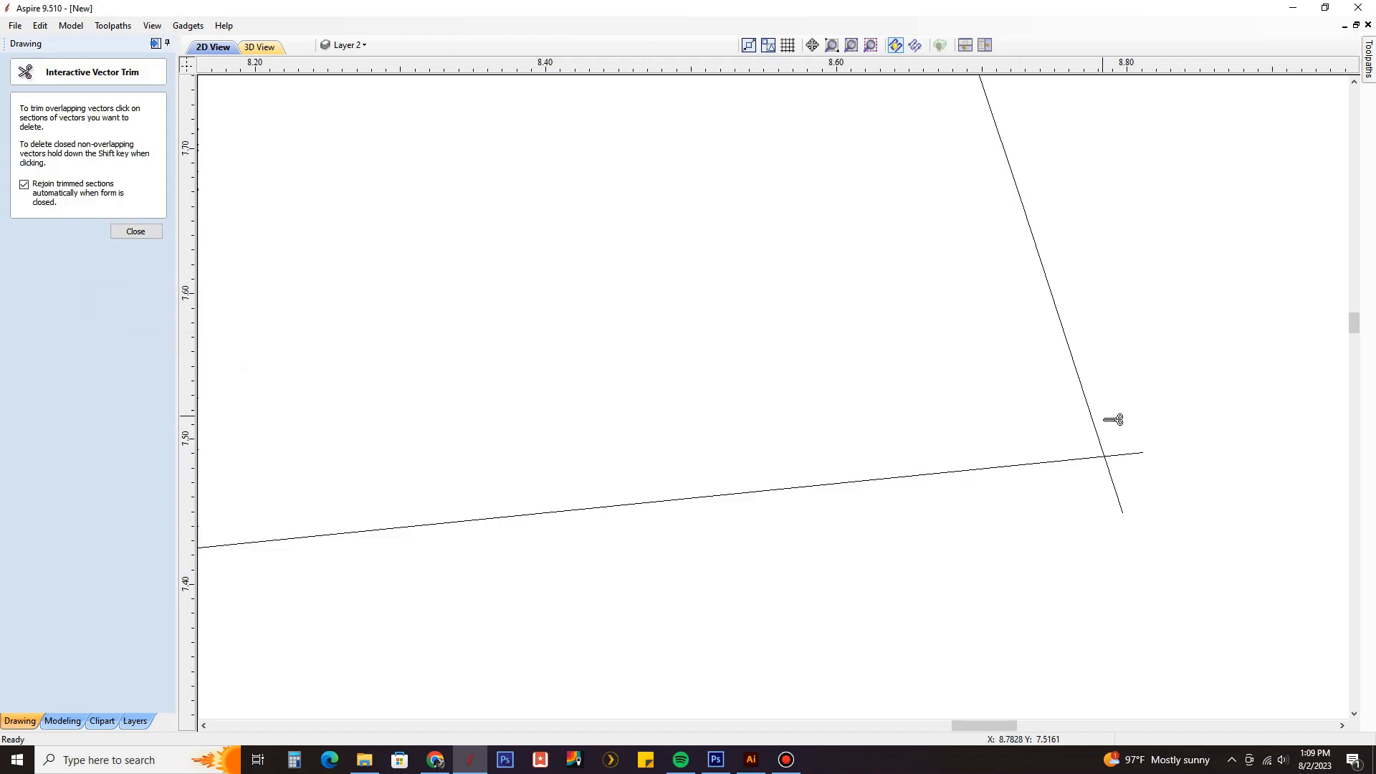
scroll(1147, 447, "up", 3)
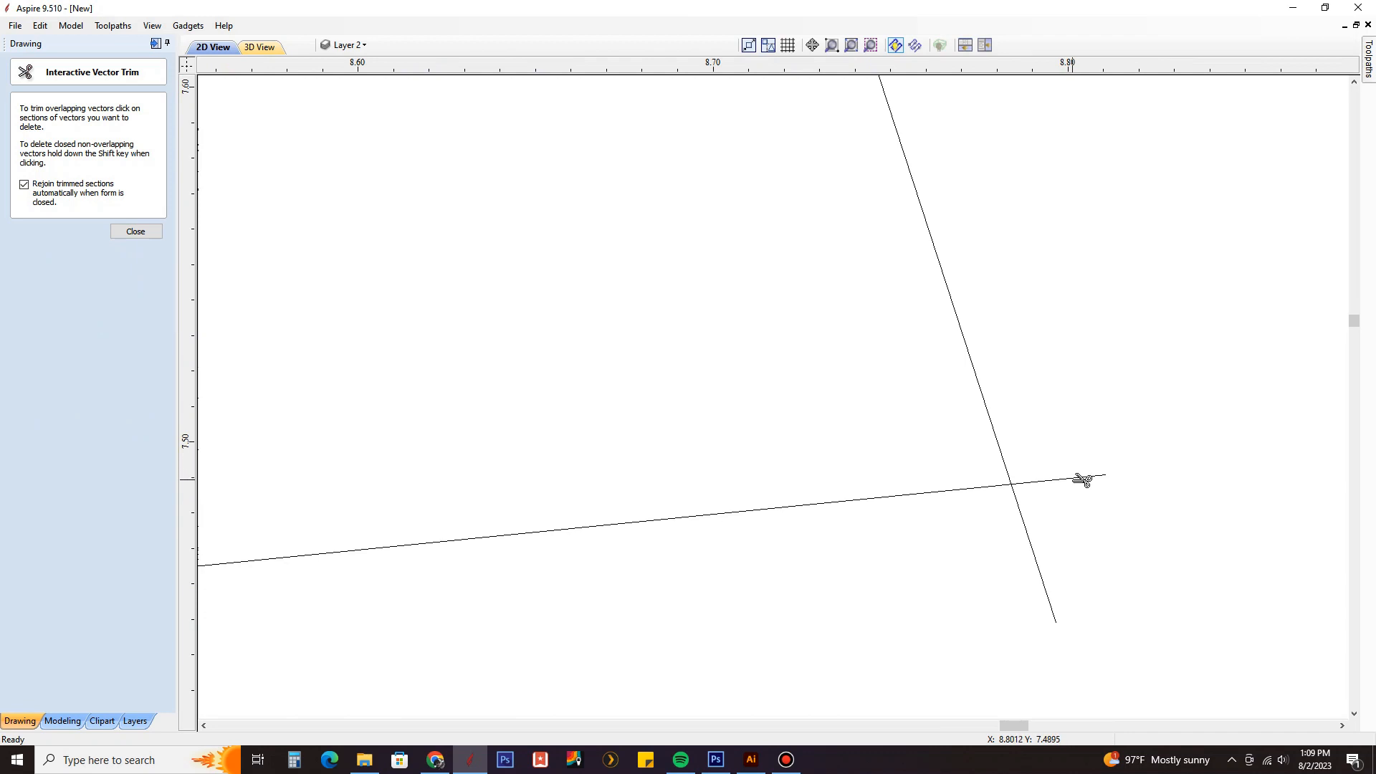
left_click(1082, 479)
left_click(1036, 522)
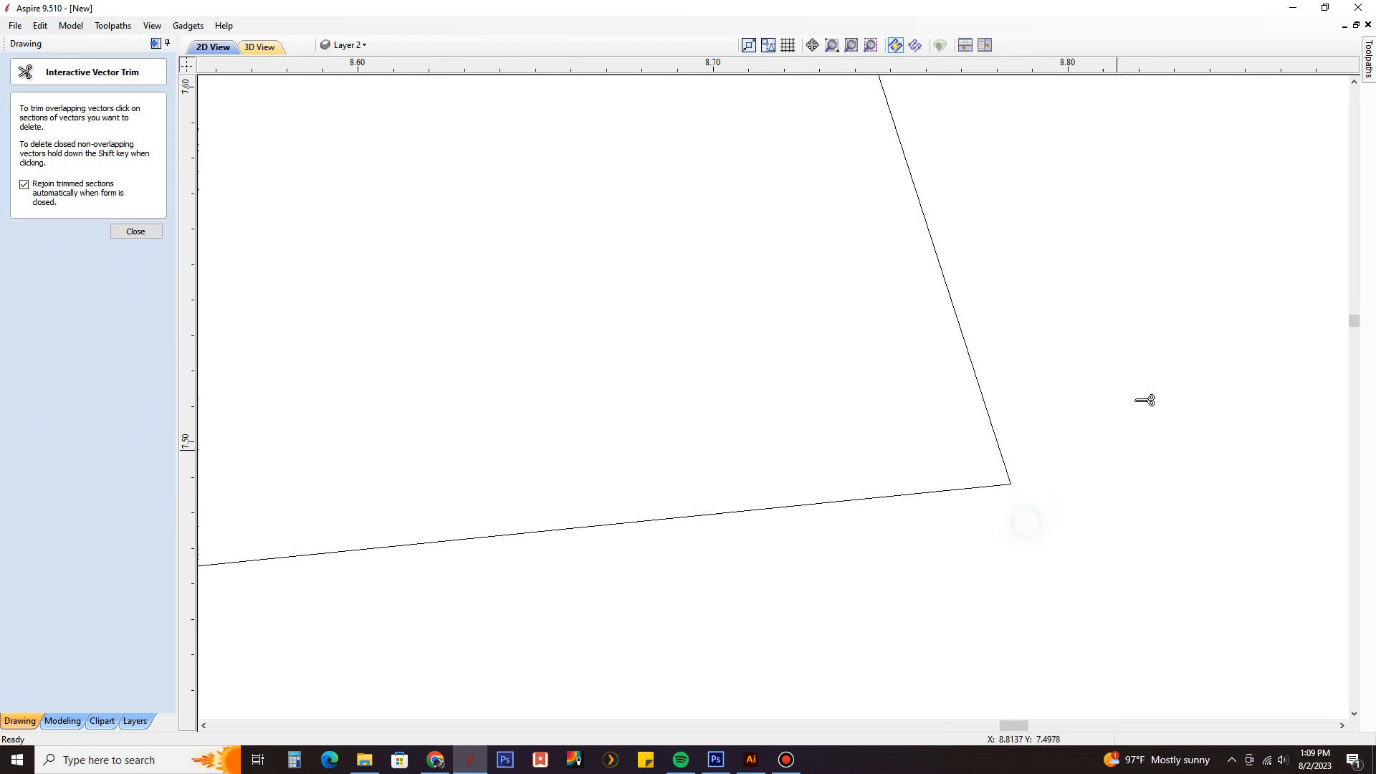
Trim the overhanging line ends where the left end line crosses the outer arc.
scroll(1142, 396, "down", 12)
scroll(701, 400, "up", 3)
scroll(701, 401, "up", 8)
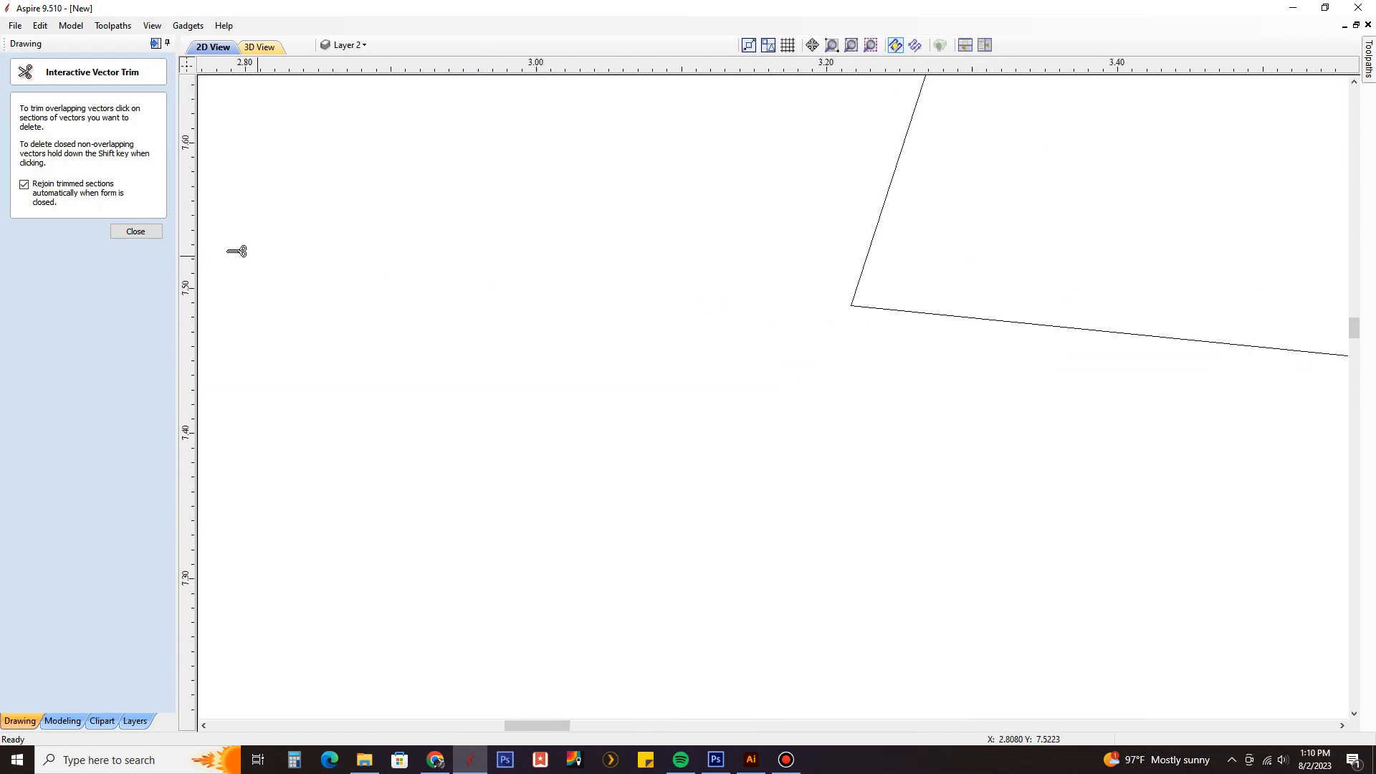
left_click(132, 230)
Select the outer outline and the inner arc and join them into one closed banner vector.
scroll(559, 351, "down", 5)
left_click(651, 347)
scroll(584, 392, "down", 4)
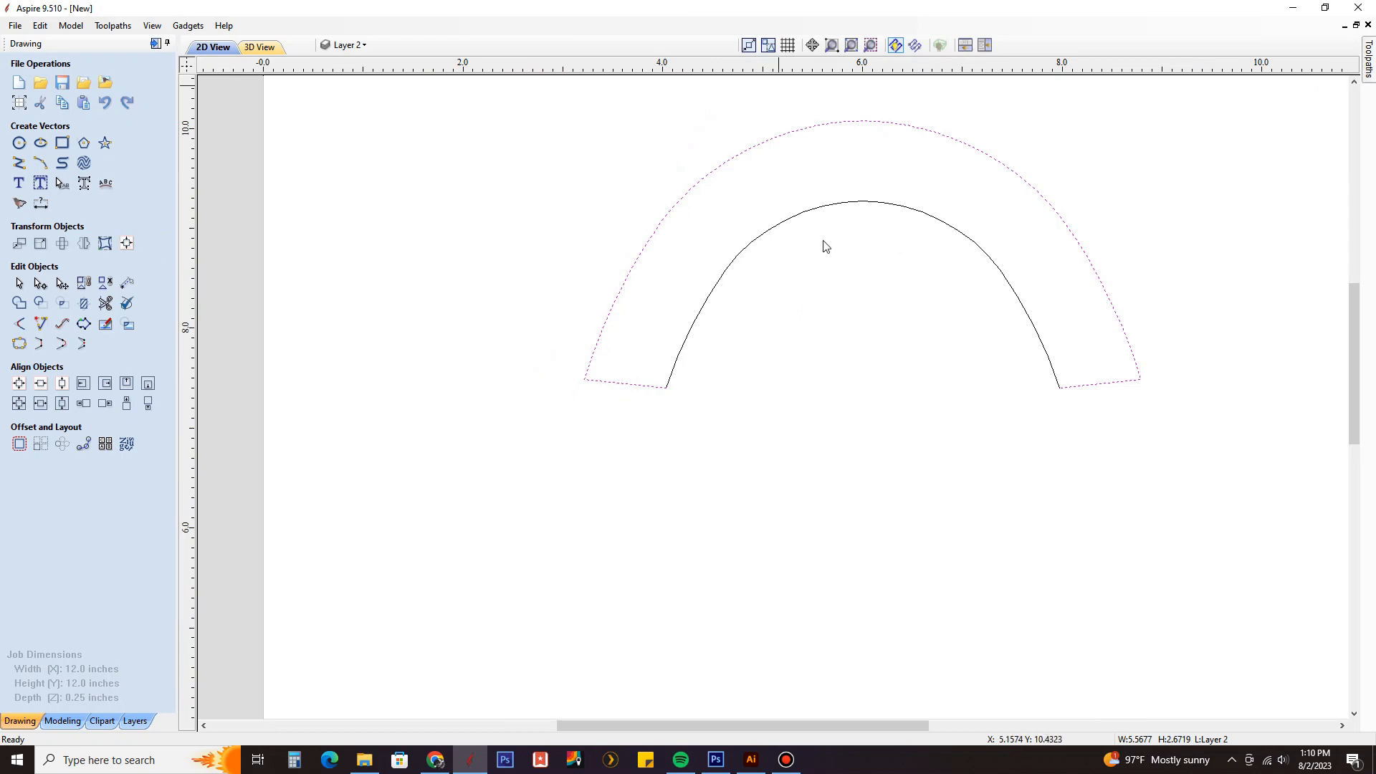
scroll(1101, 383, "up", 3)
scroll(1039, 390, "down", 3)
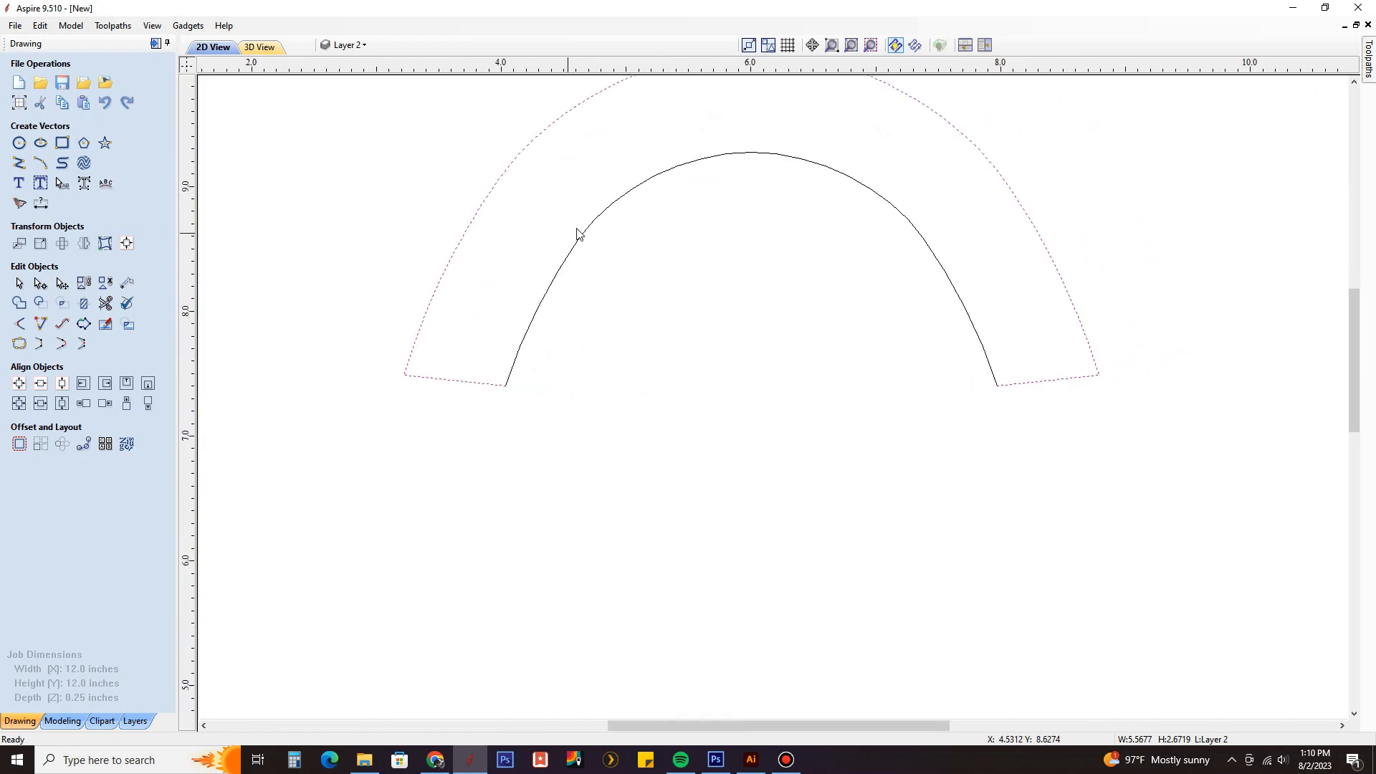
scroll(579, 233, "up", 3)
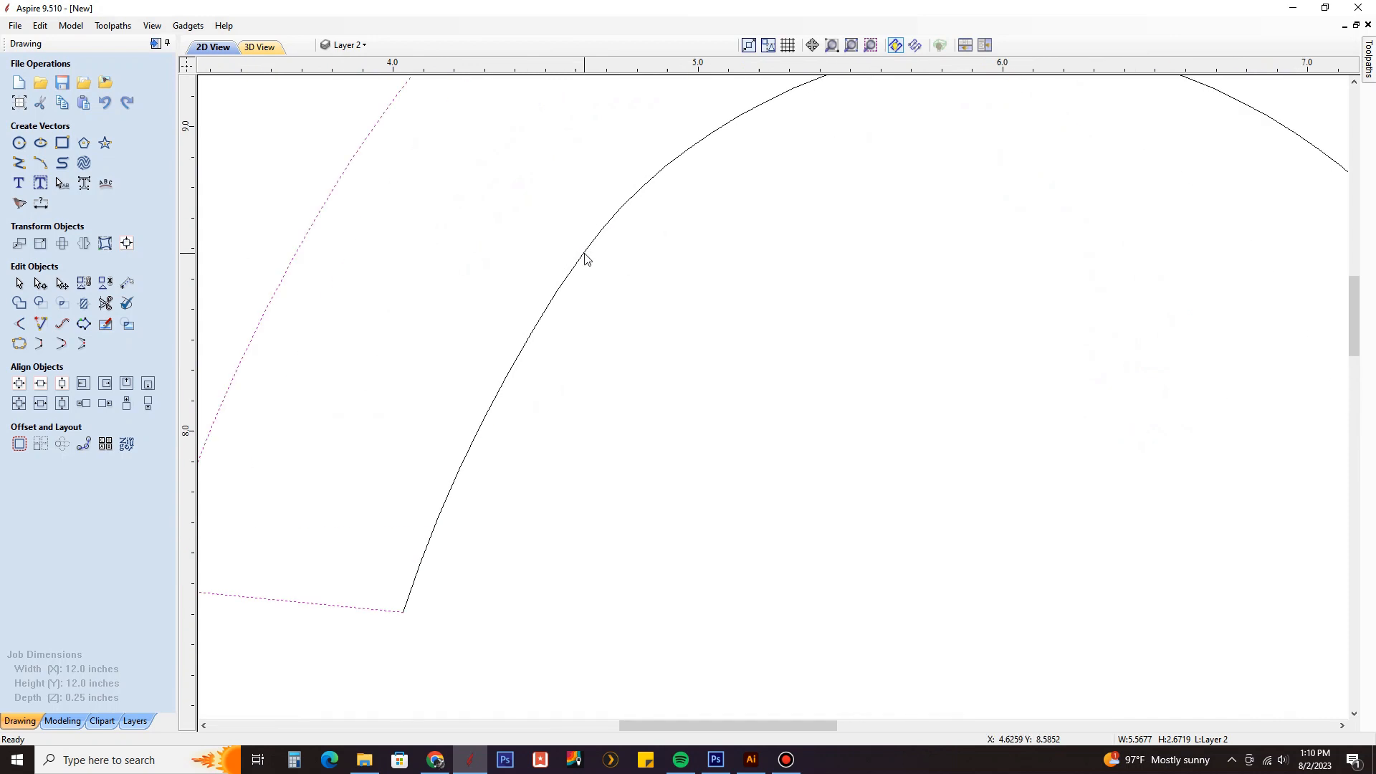
scroll(799, 276, "down", 2)
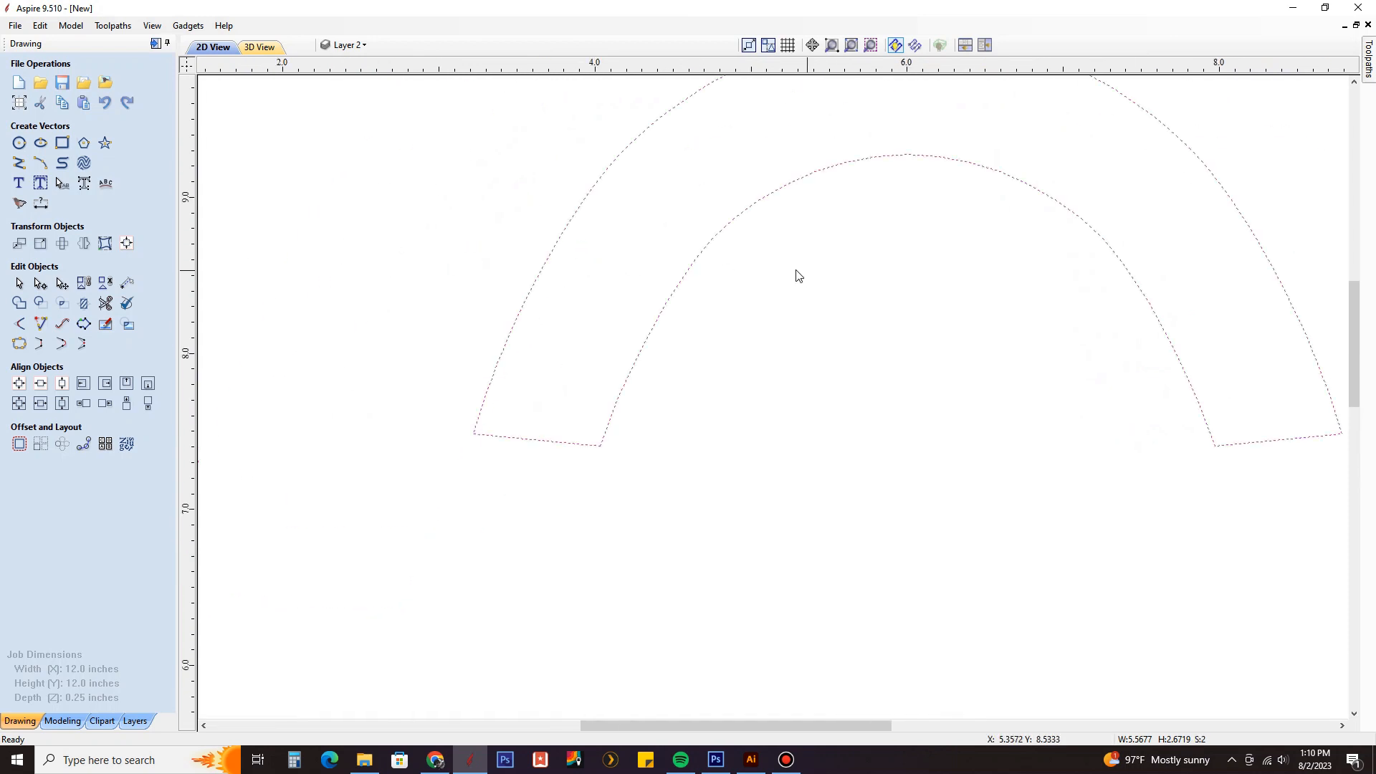
left_click(19, 344)
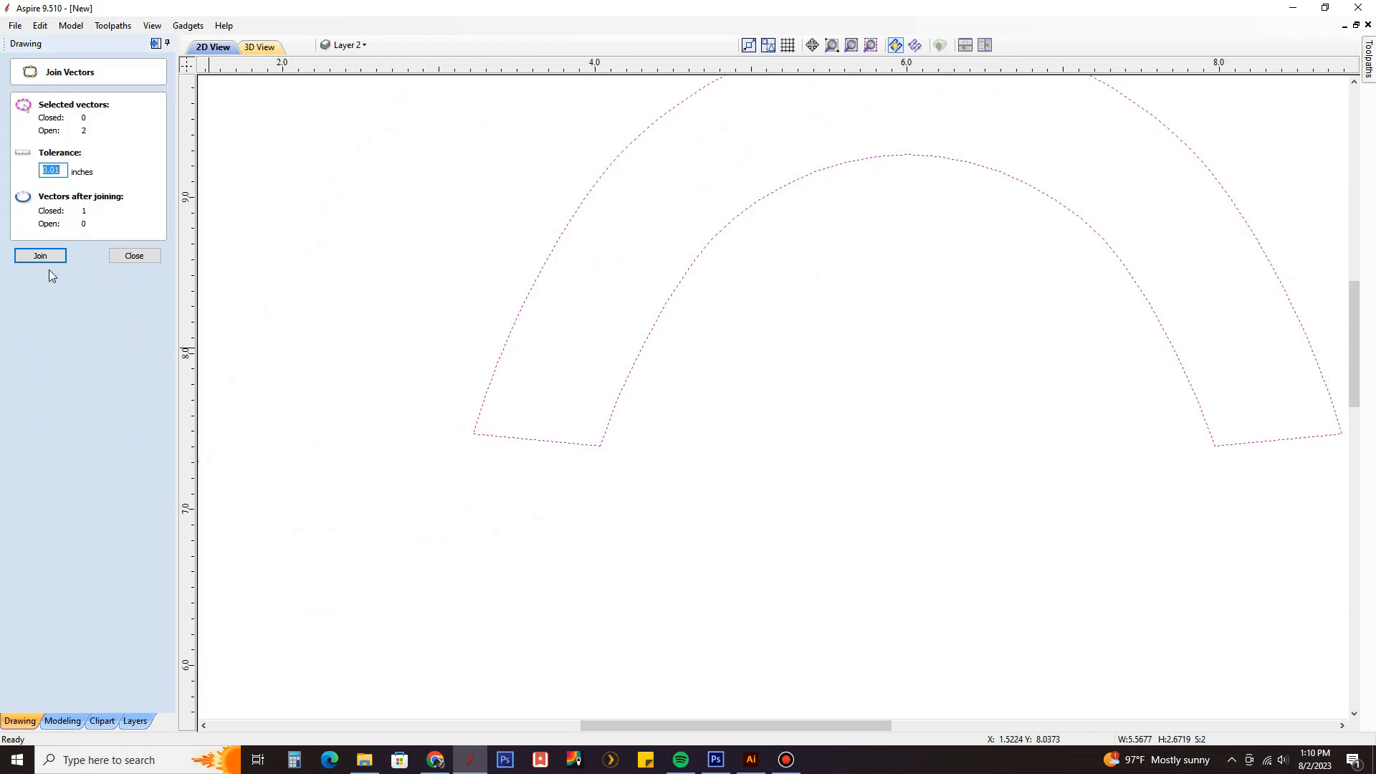
left_click(50, 260)
left_click(136, 257)
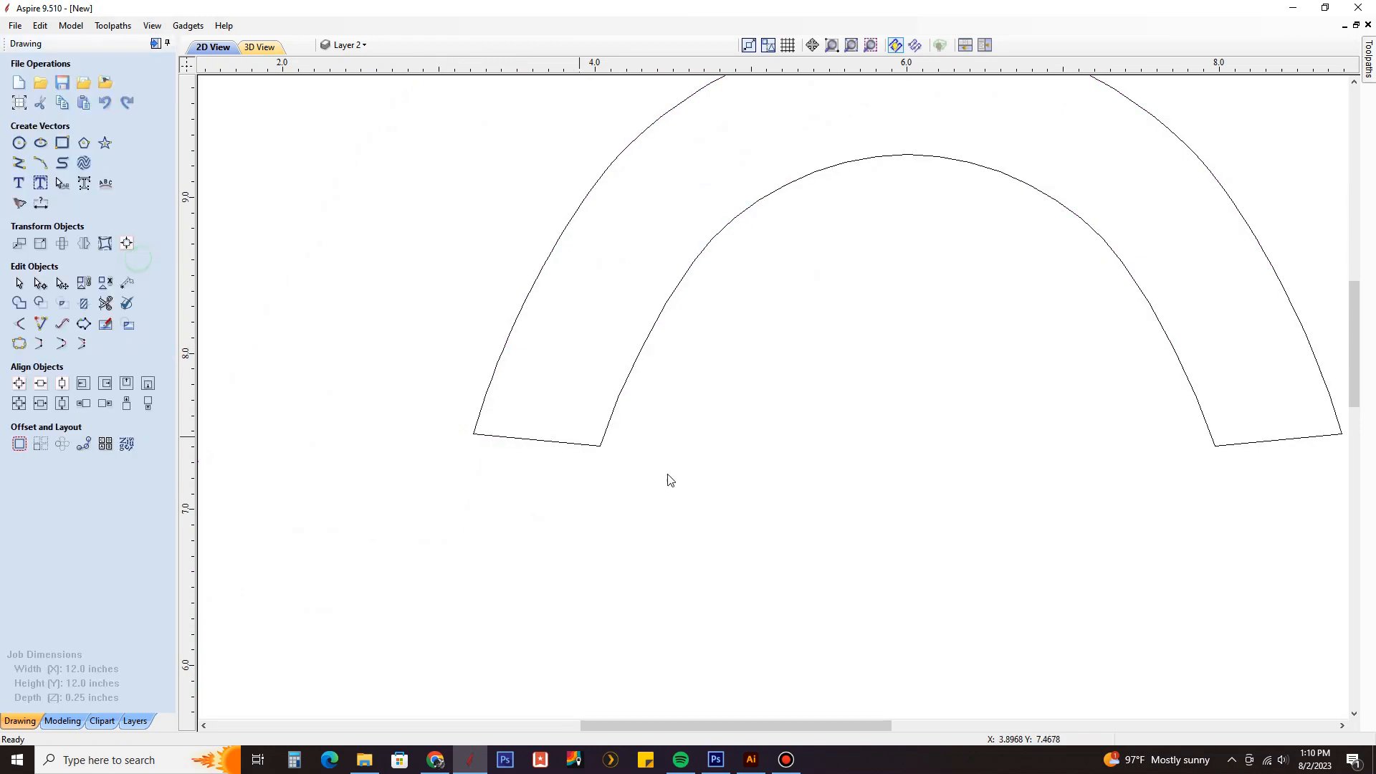
Select the joined banner outline to check that it is a single vector, and deselect it.
left_click(600, 444)
scroll(647, 455, "down", 4)
left_click(734, 389)
scroll(785, 344, "up", 4)
left_click(775, 325)
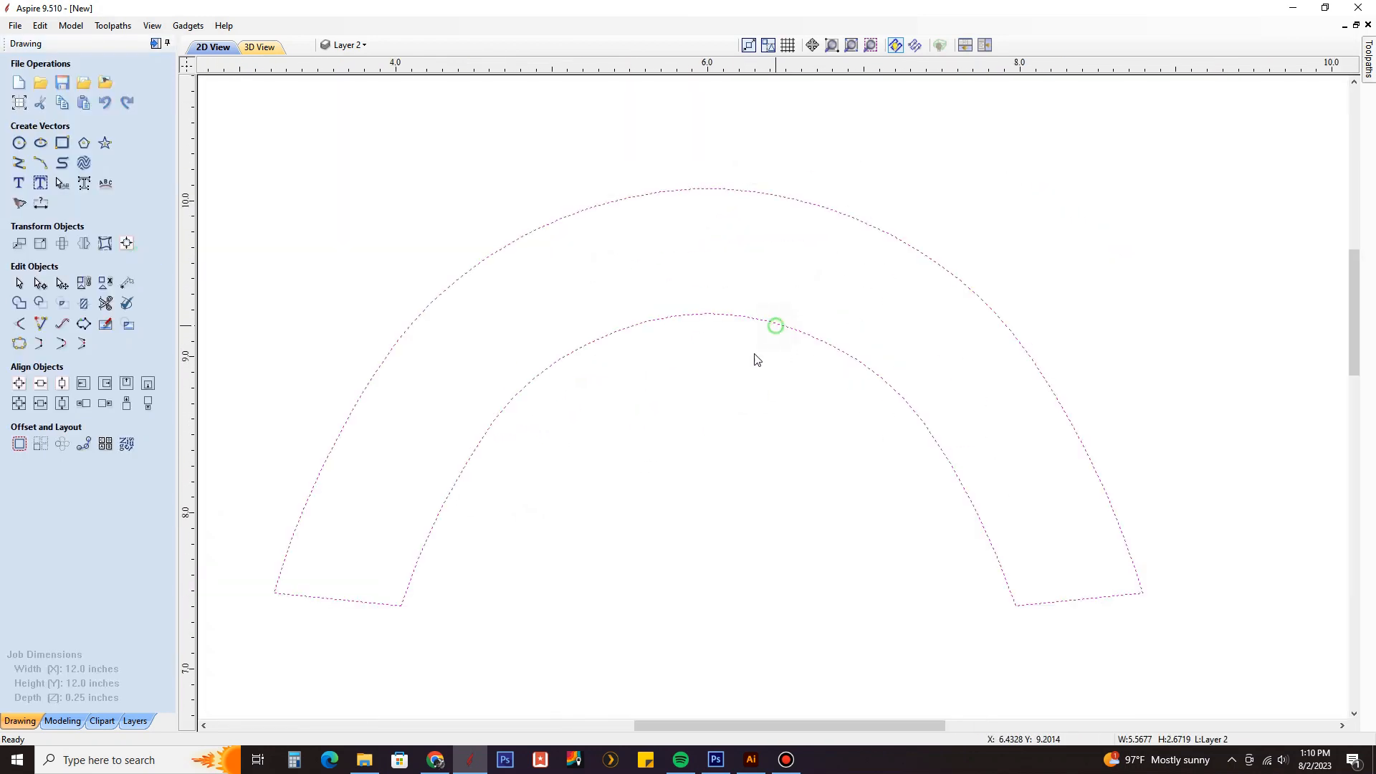
scroll(755, 358, "down", 3)
left_click(728, 372)
Make the Bitmap Layer visible to compare the banner outline with the badge image.
left_click(348, 44)
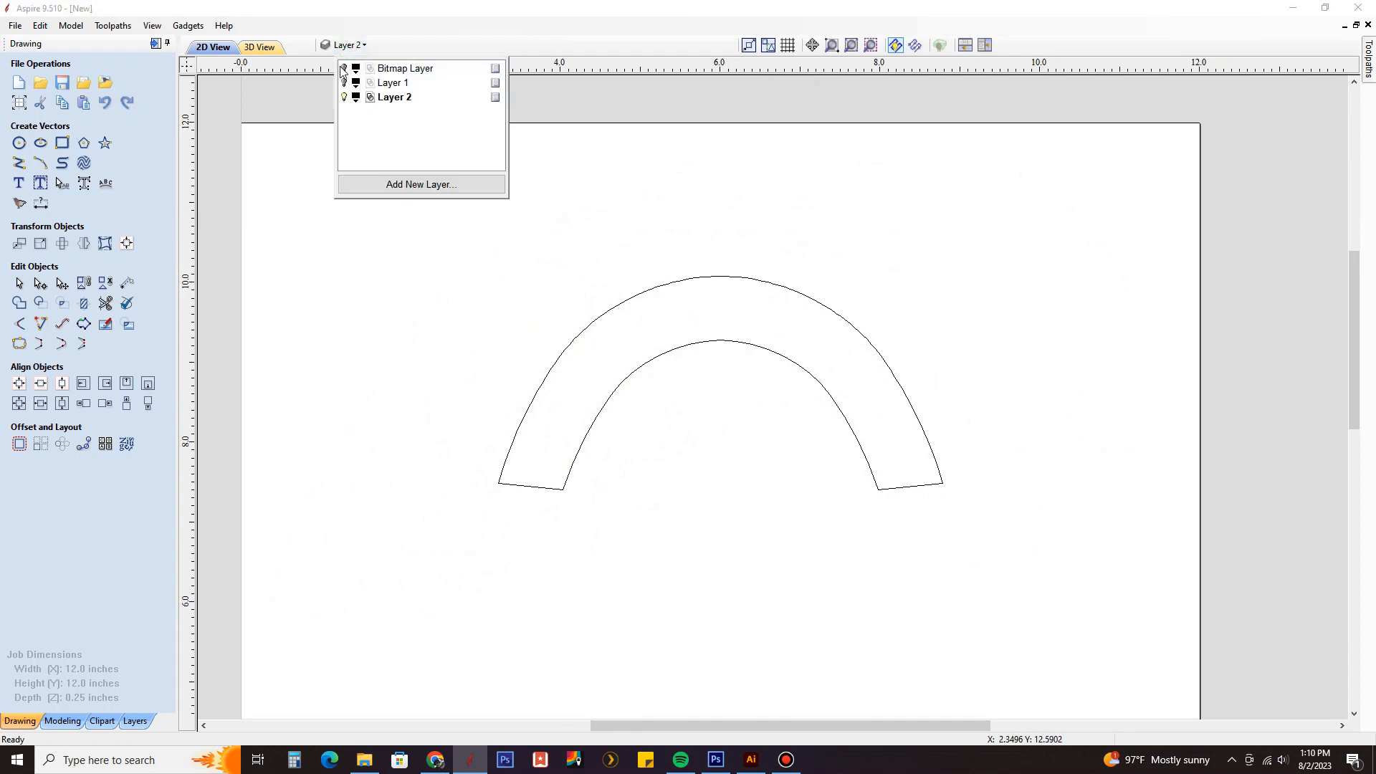
left_click(344, 68)
scroll(672, 348, "up", 1)
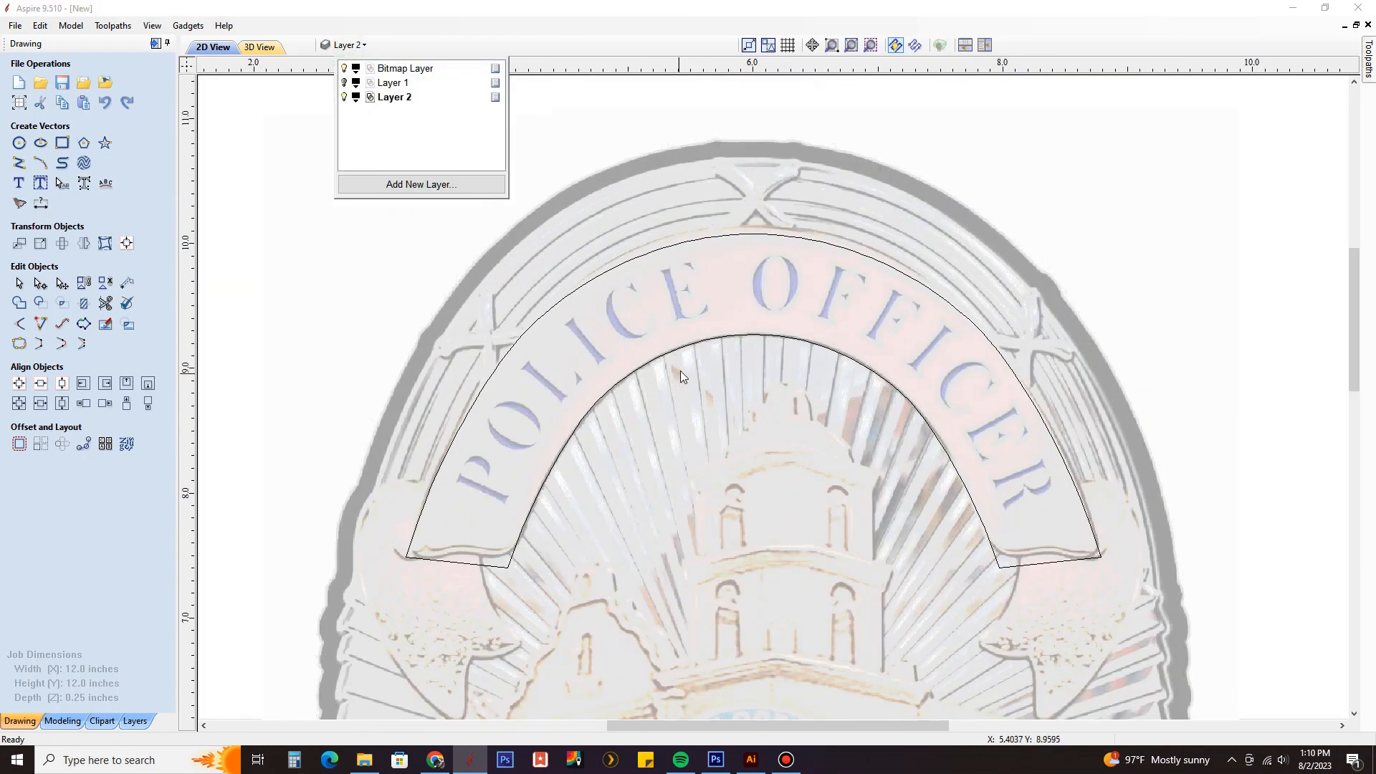
scroll(681, 372, "down", 1)
Draw a three-segment polyline about 0.72 inches wide from the inner arc along the banner's left lower edge to the end line.
scroll(531, 490, "up", 9)
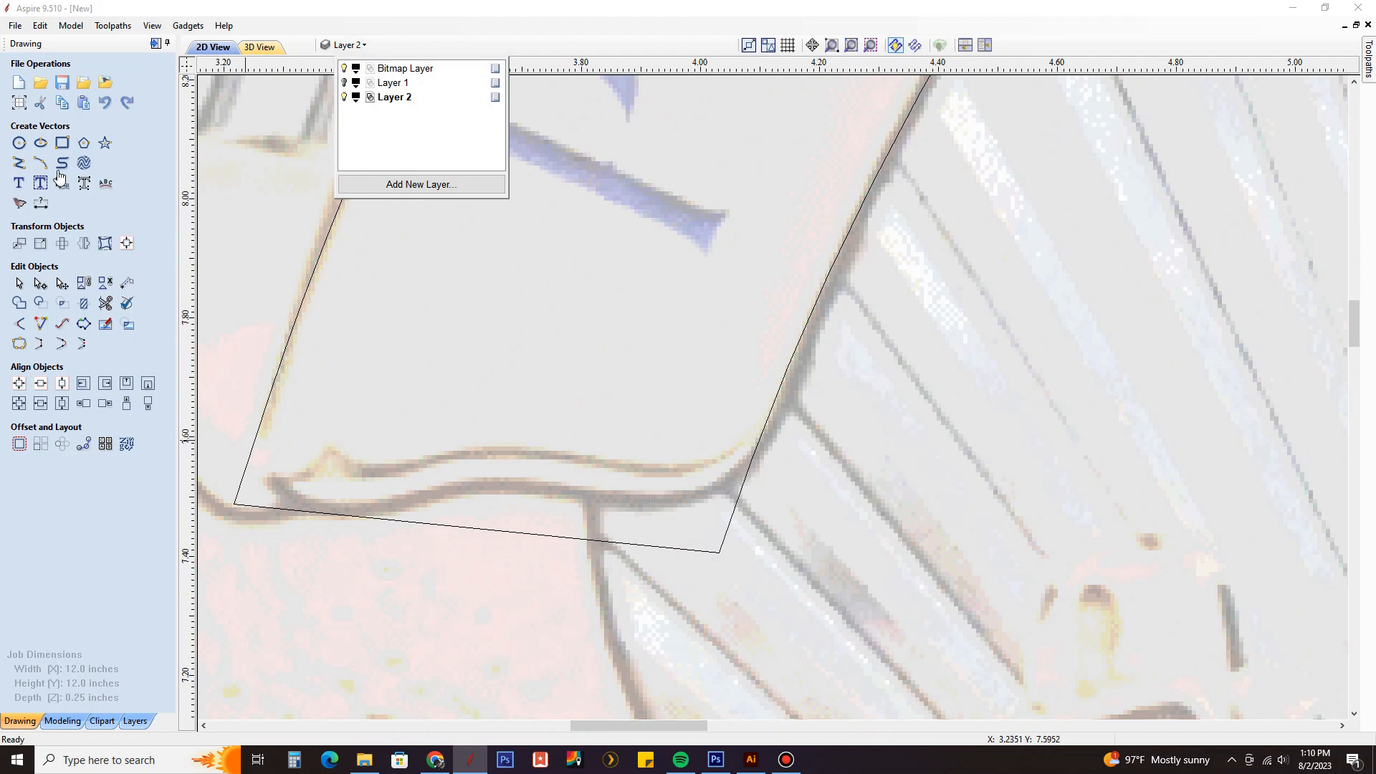
left_click(18, 165)
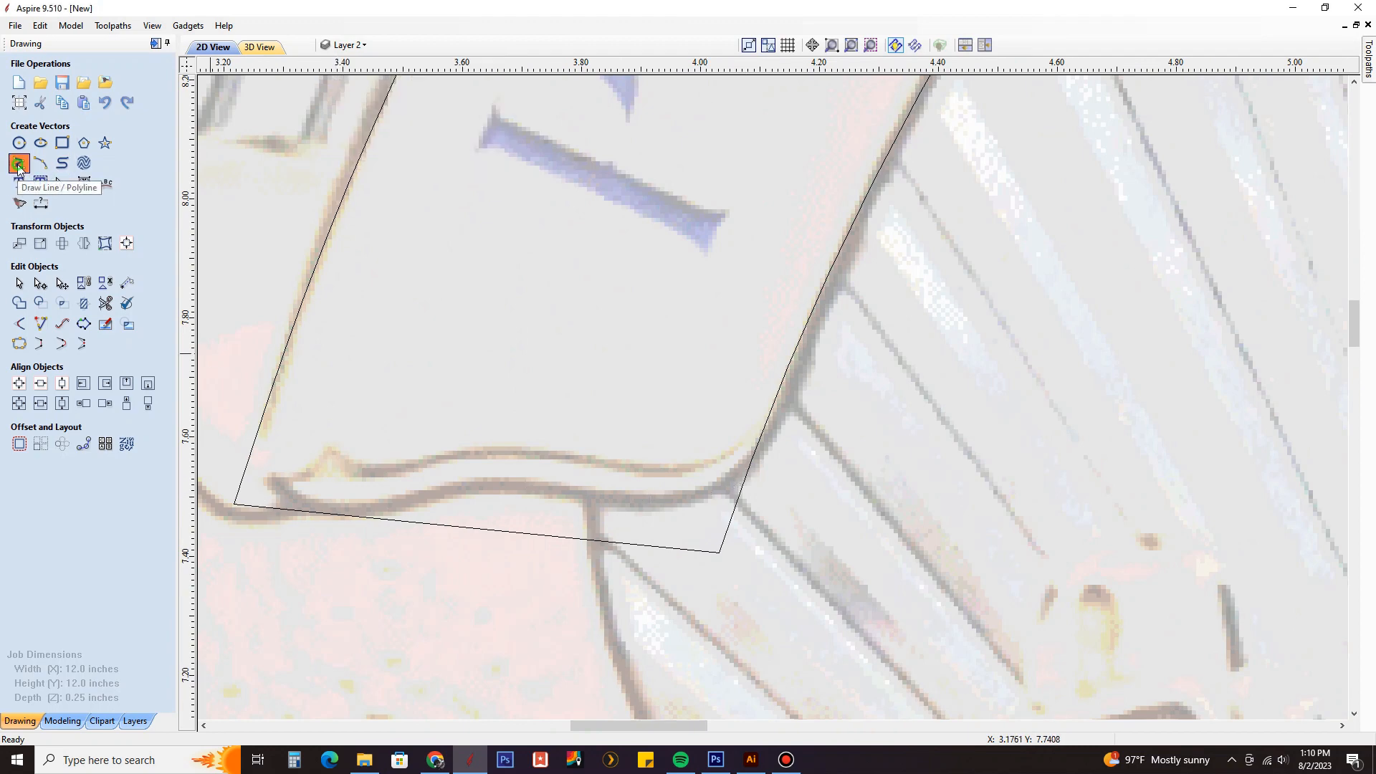
scroll(756, 451, "up", 4)
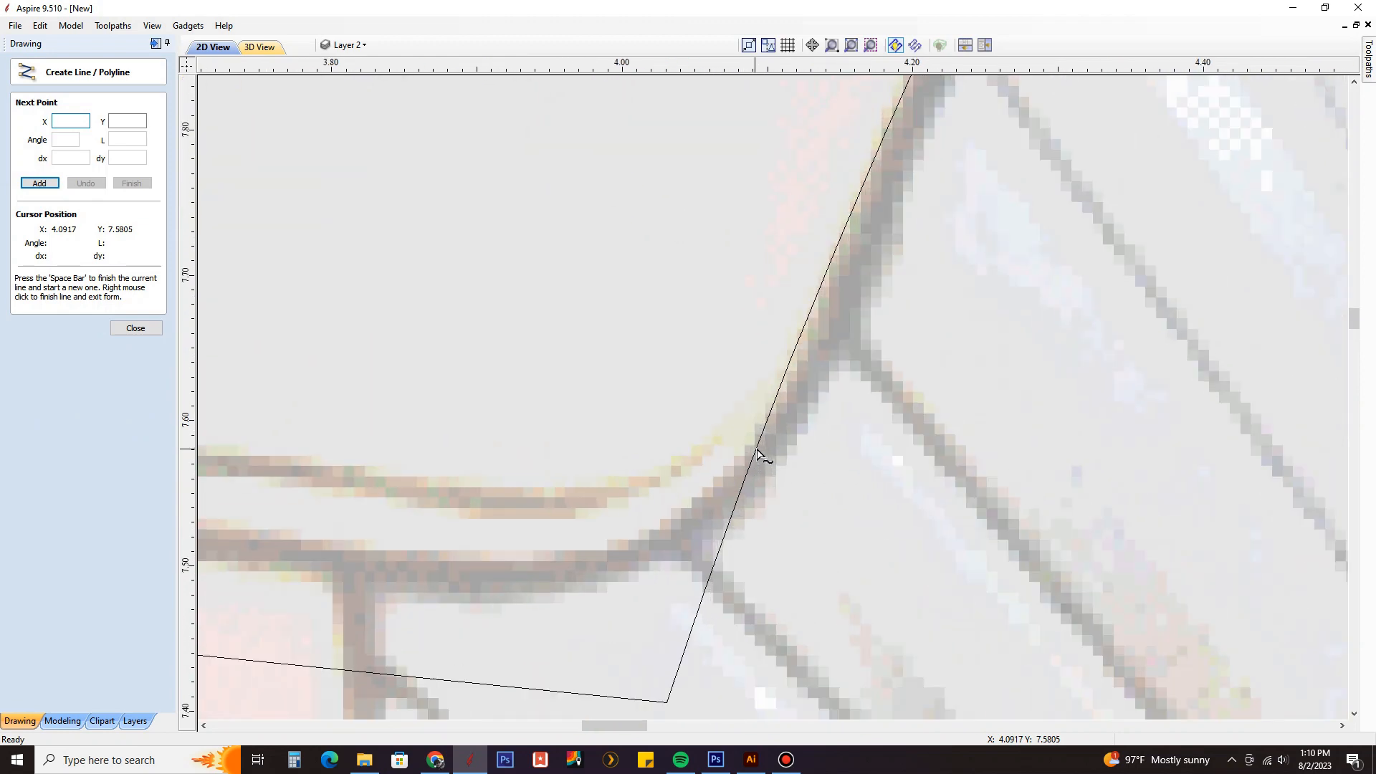
scroll(757, 453, "down", 3)
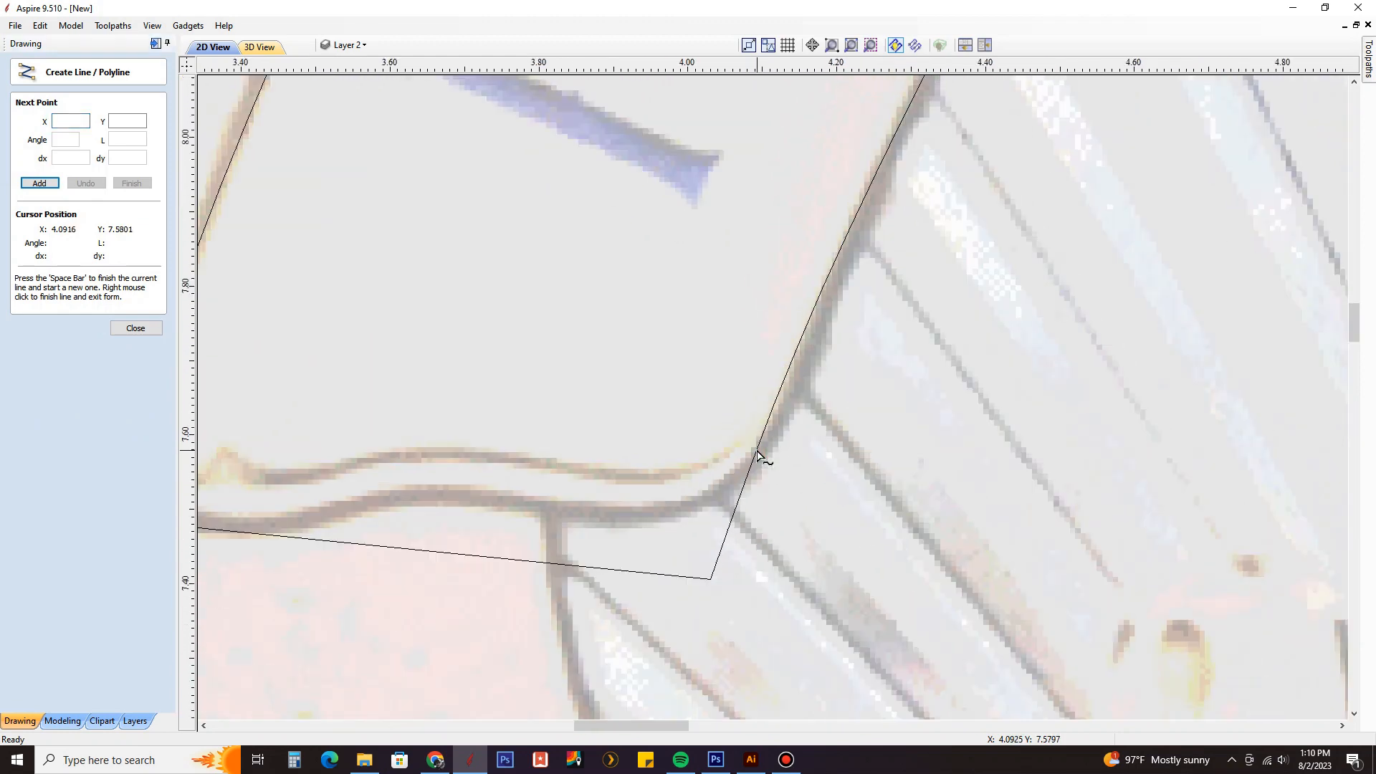
left_click(756, 453)
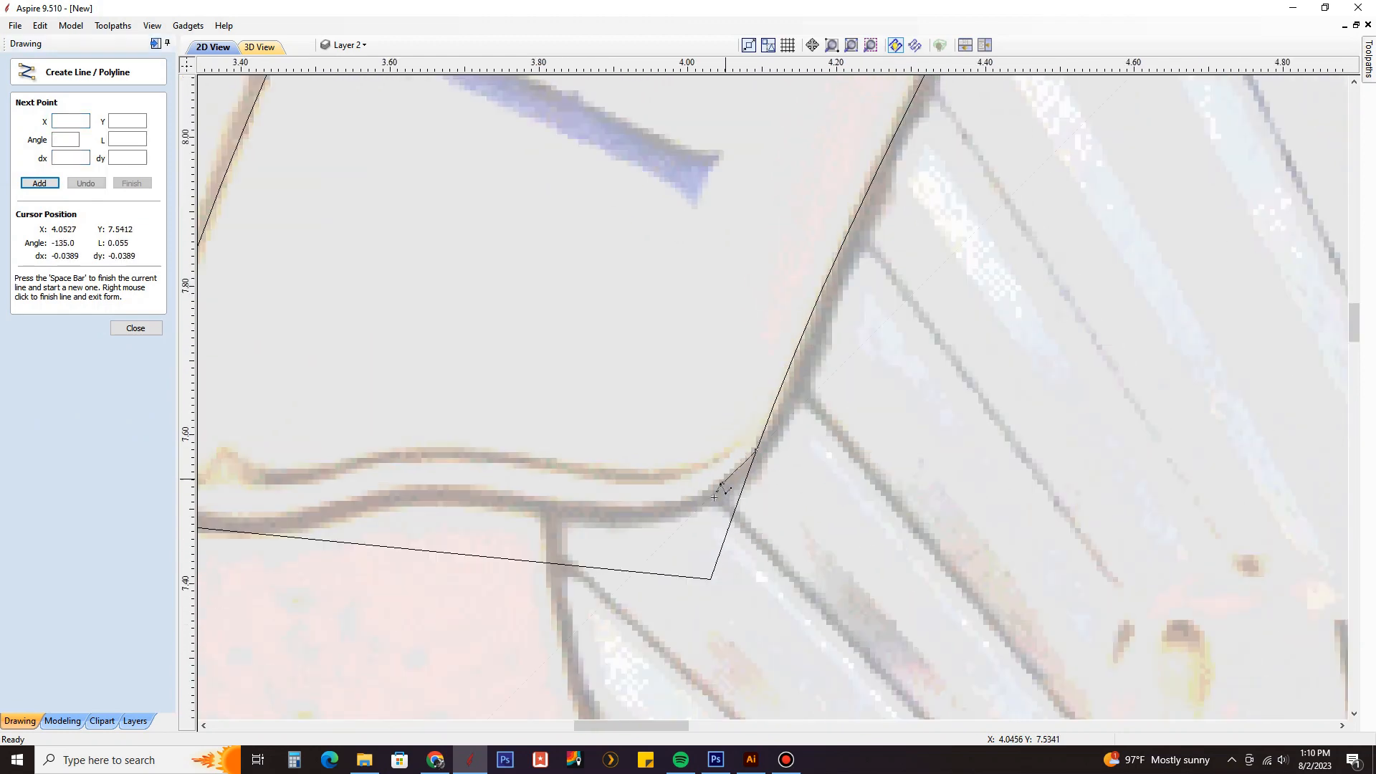
left_click(667, 516)
left_click(435, 491)
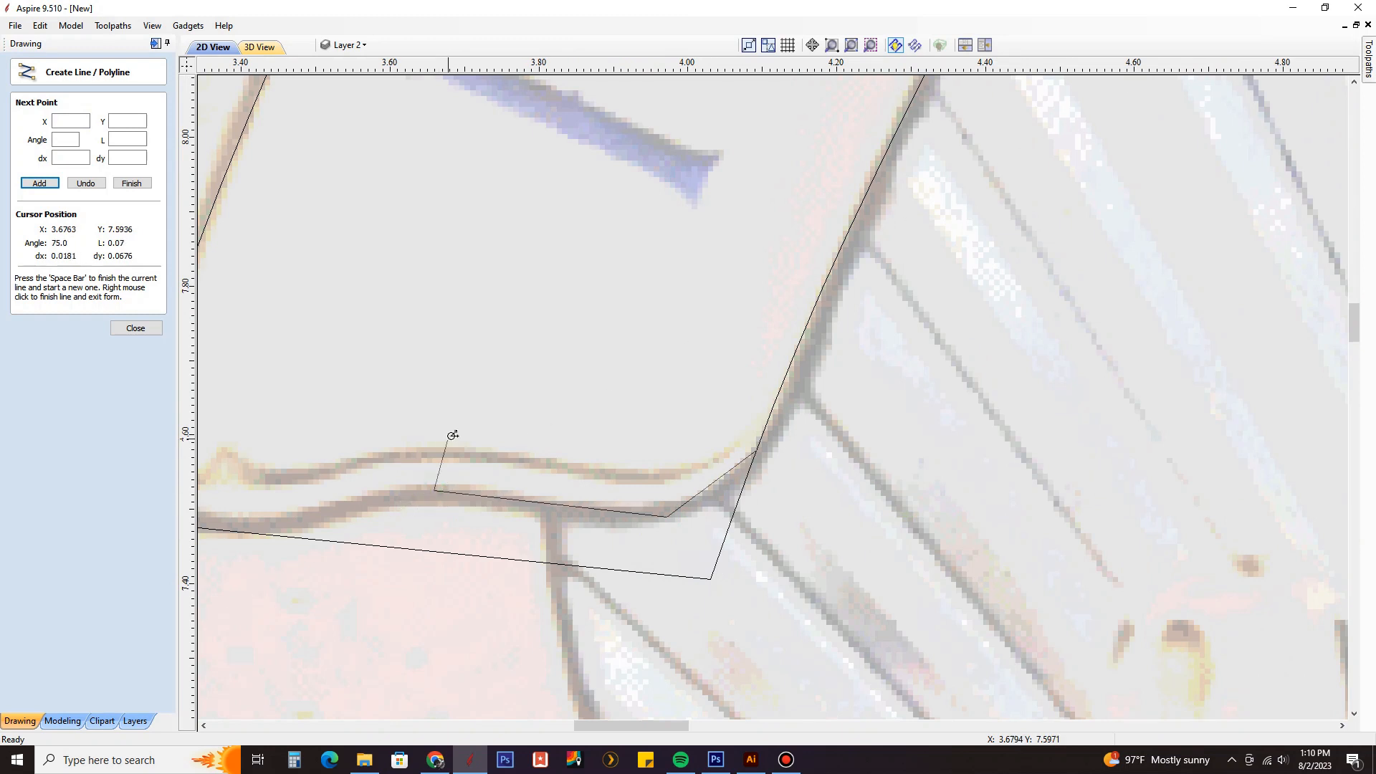
middle_click_drag(452, 435, 769, 388)
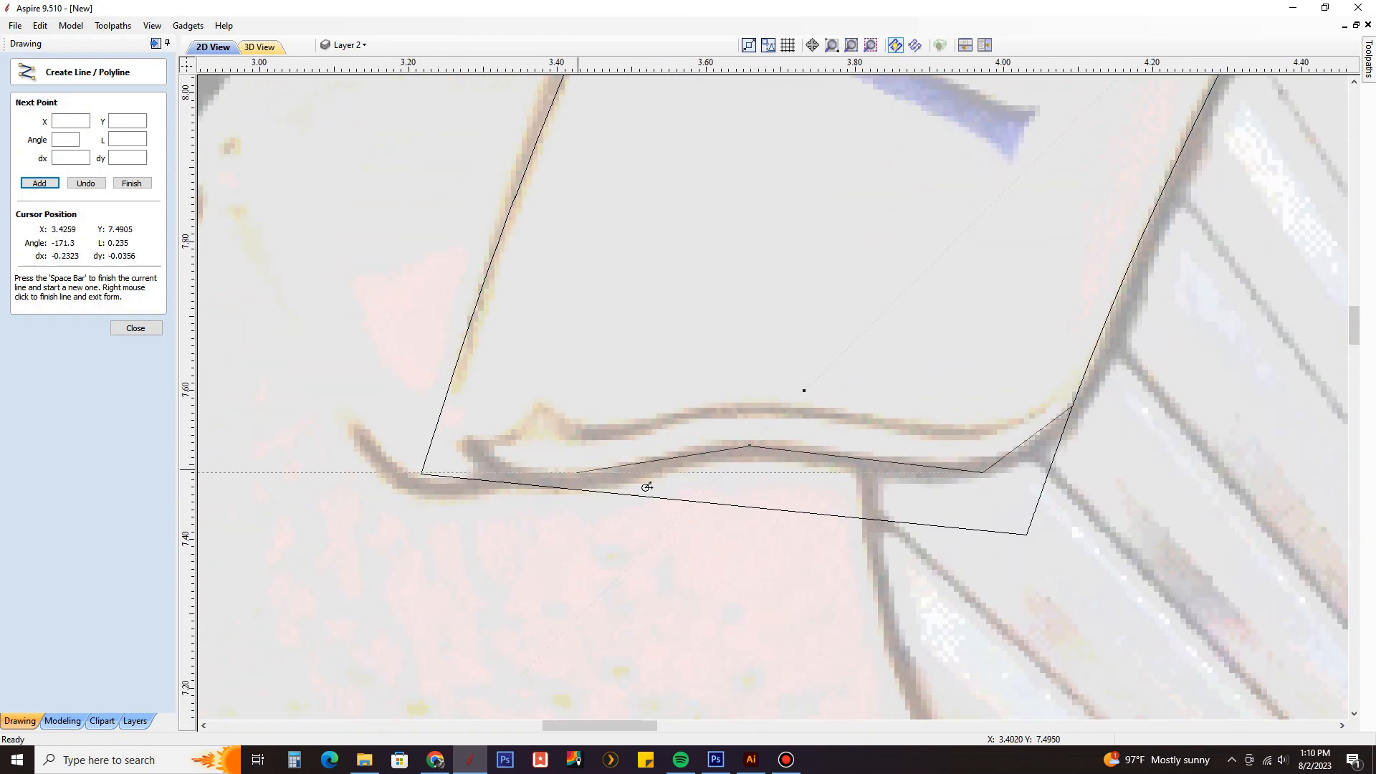
left_click(536, 487)
scroll(487, 410, "down", 1)
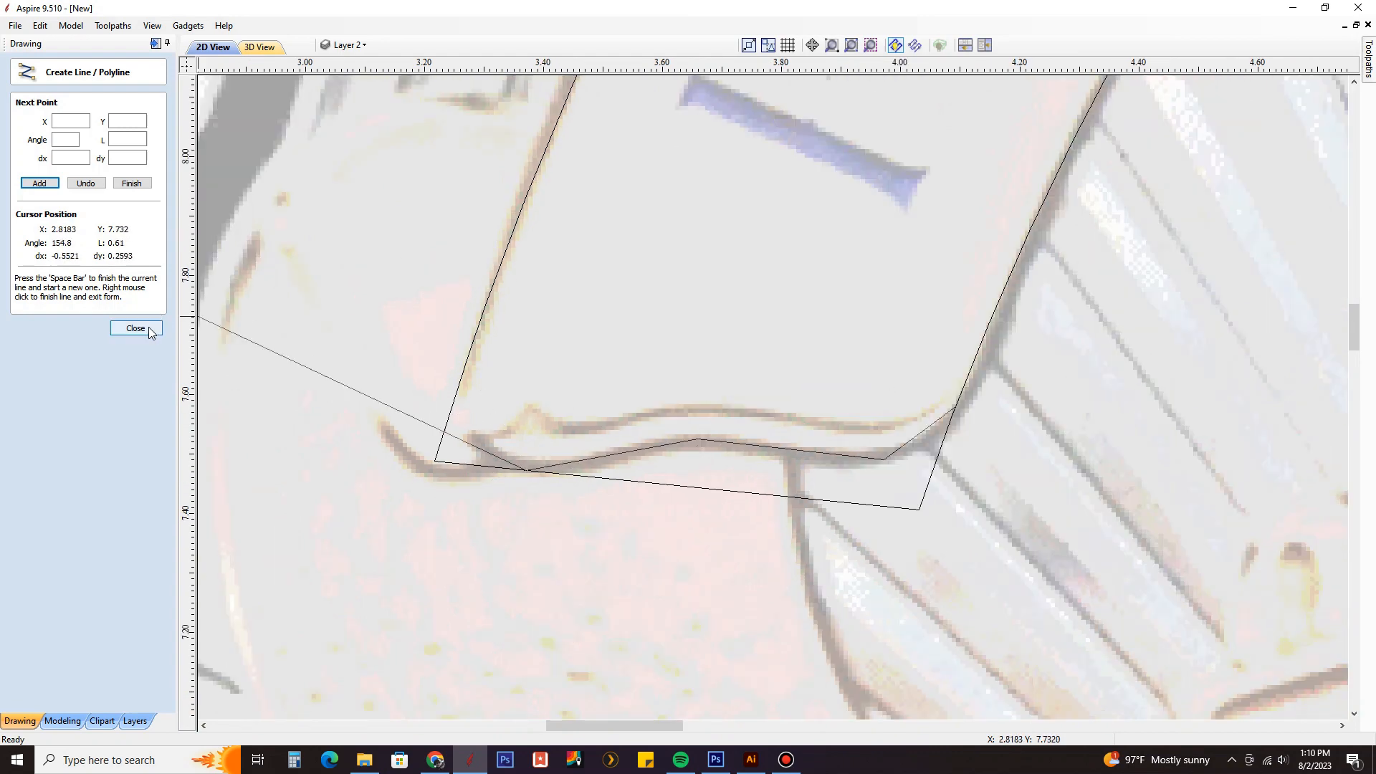
left_click(135, 327)
Convert the polyline to curves and smooth its two middle nodes to follow the banner's lower edge.
scroll(713, 485, "down", 2)
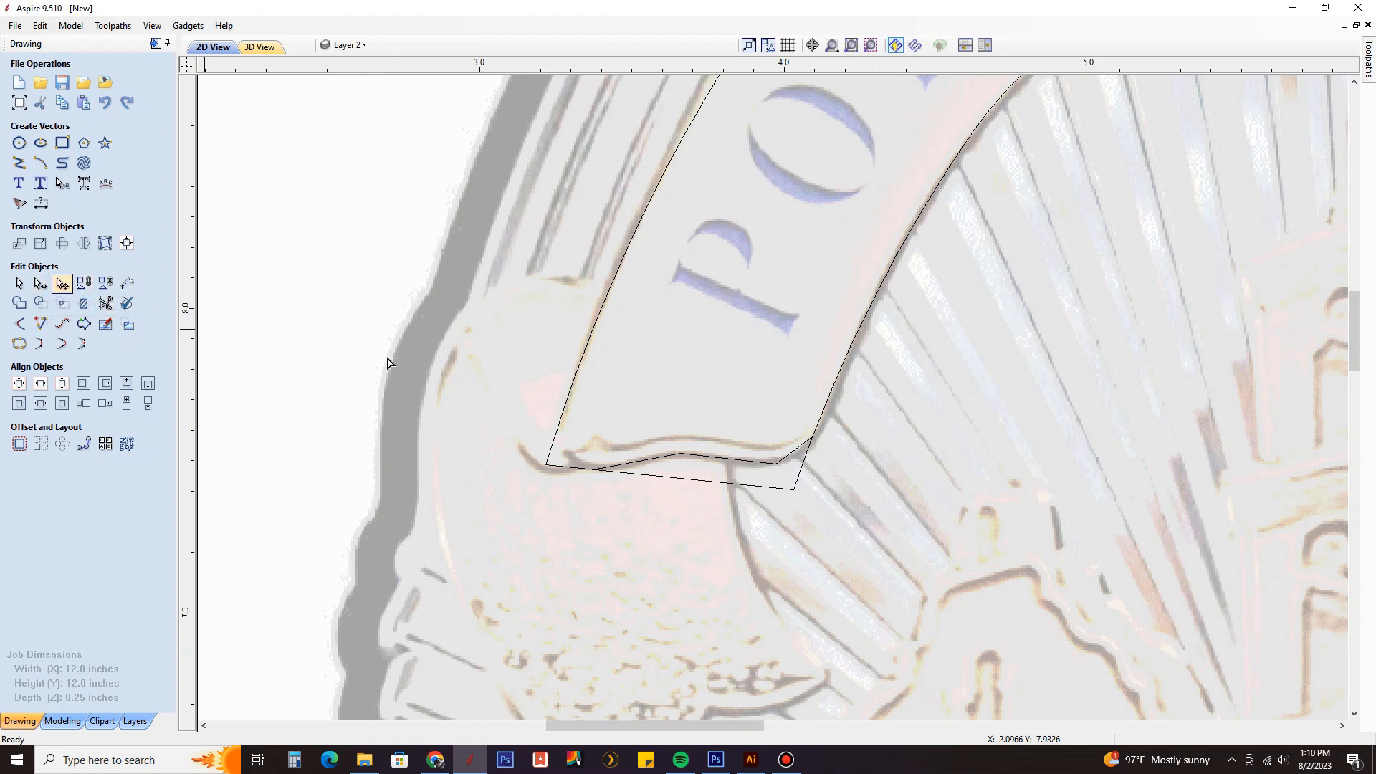
left_click(695, 457)
scroll(695, 459, "up", 4)
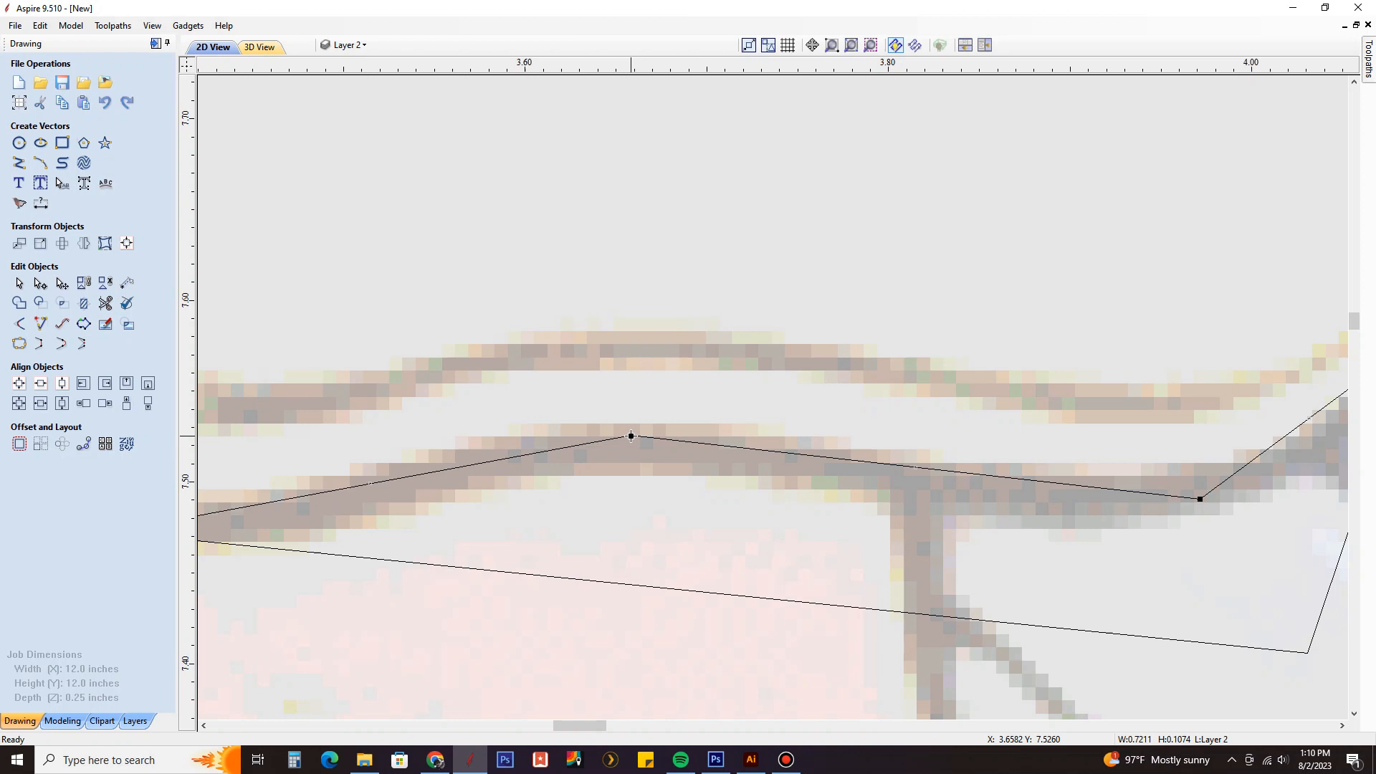
key("s")
scroll(631, 436, "down", 3)
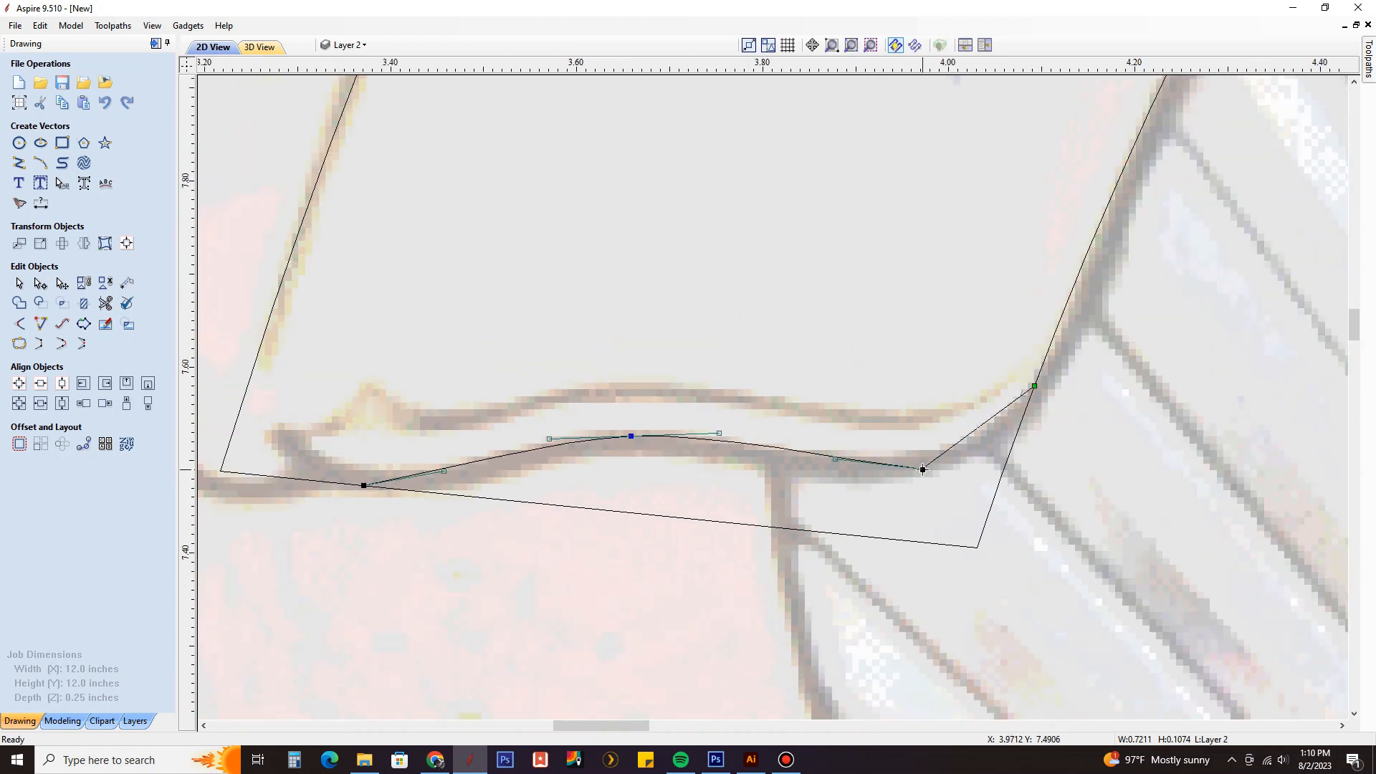
scroll(922, 469, "up", 1)
key("s")
scroll(993, 459, "up", 3)
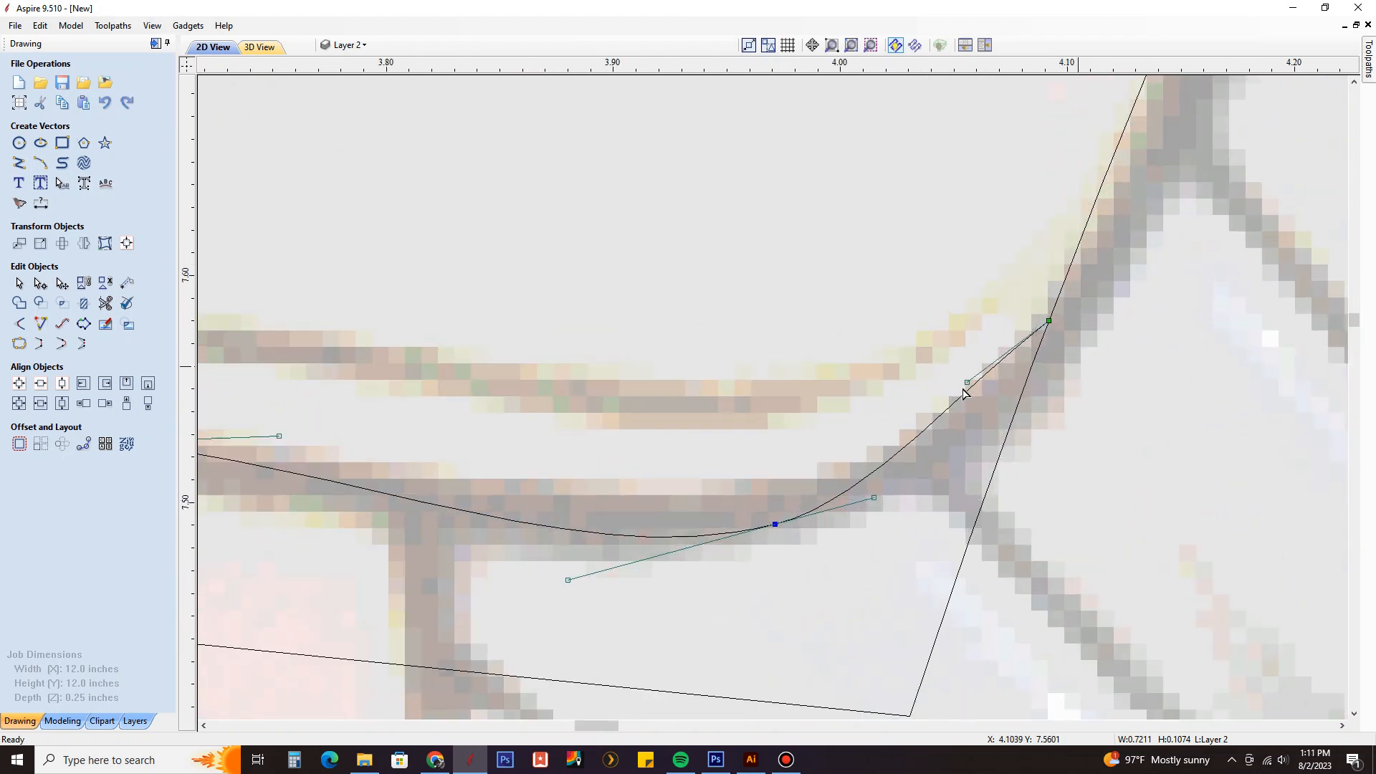
middle_click_drag(962, 389, 841, 389)
left_click(815, 407)
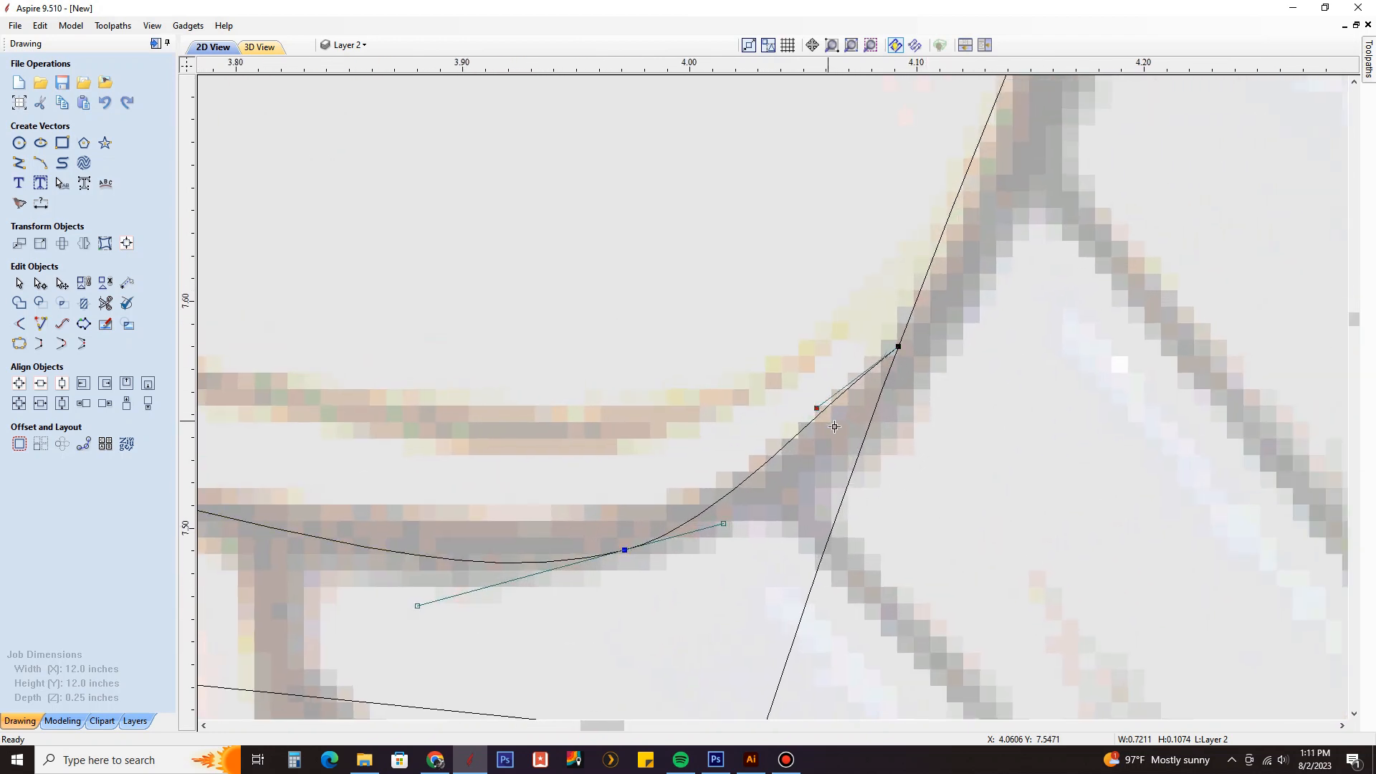
scroll(913, 325, "up", 3)
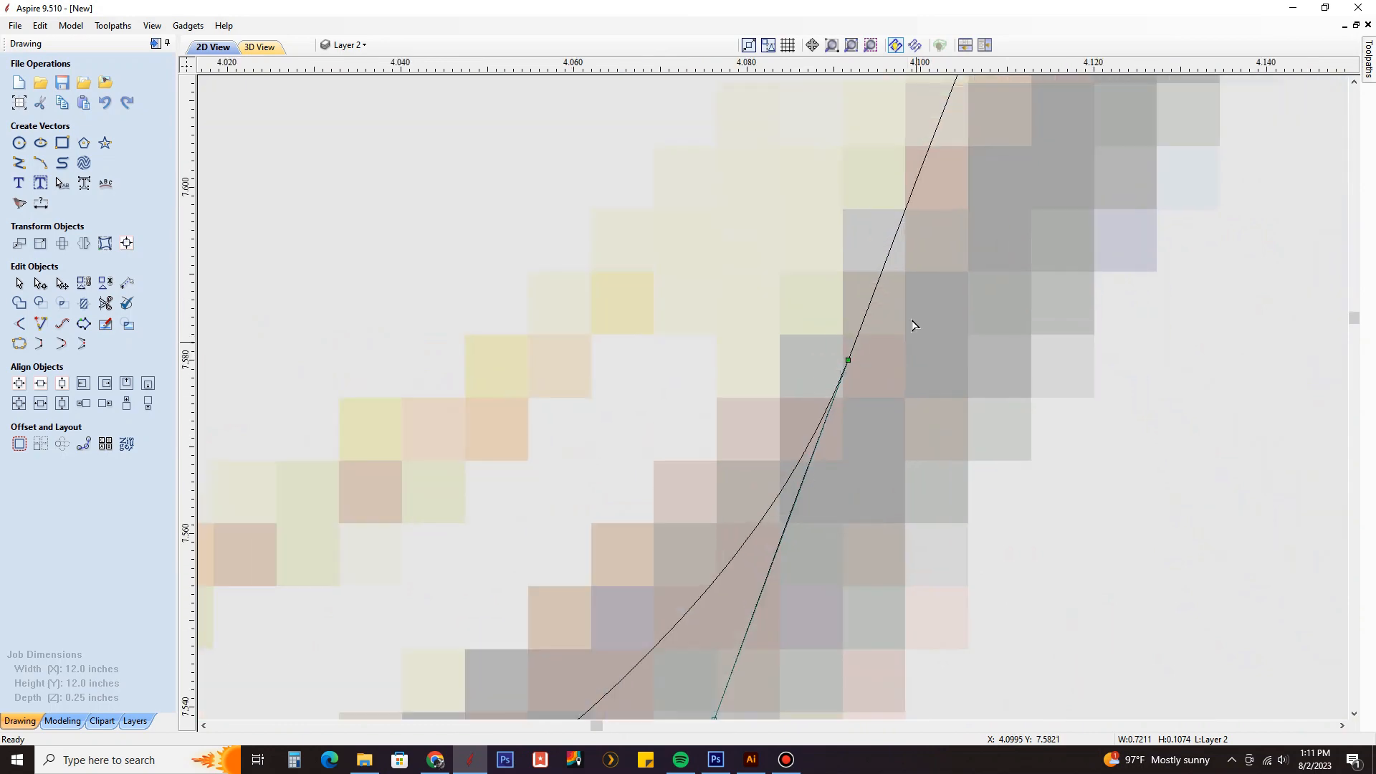
scroll(897, 256, "down", 2)
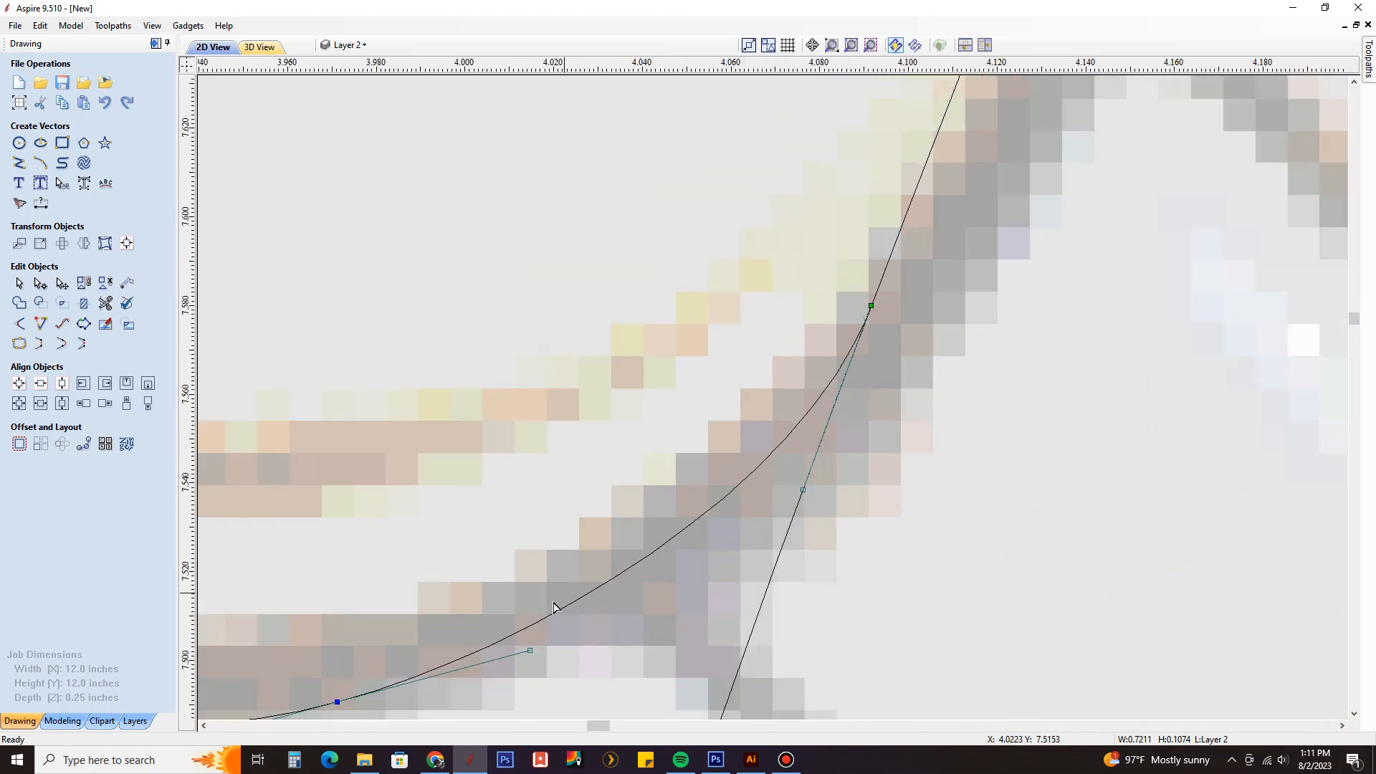
scroll(910, 328, "down", 2)
left_click_drag(866, 395, 825, 362)
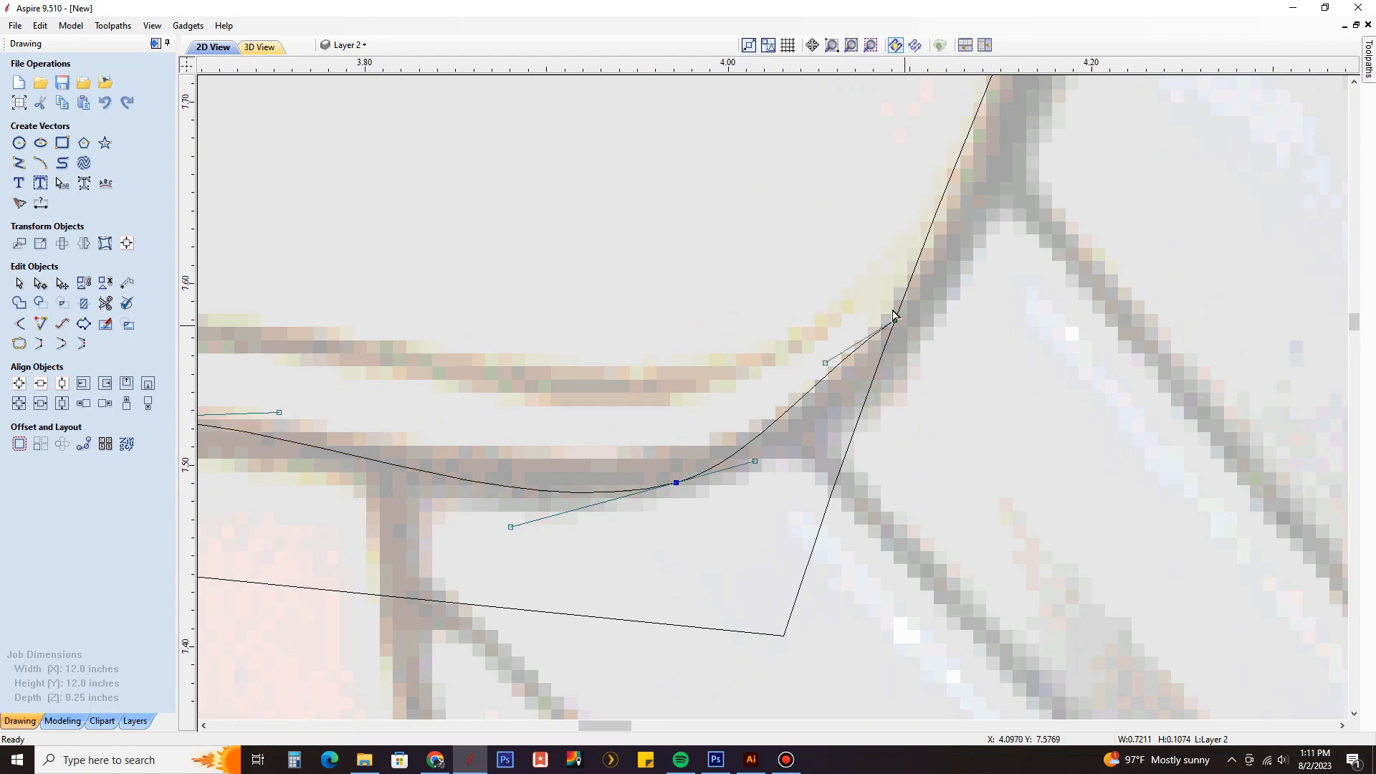
scroll(894, 314, "up", 3)
scroll(898, 349, "down", 3)
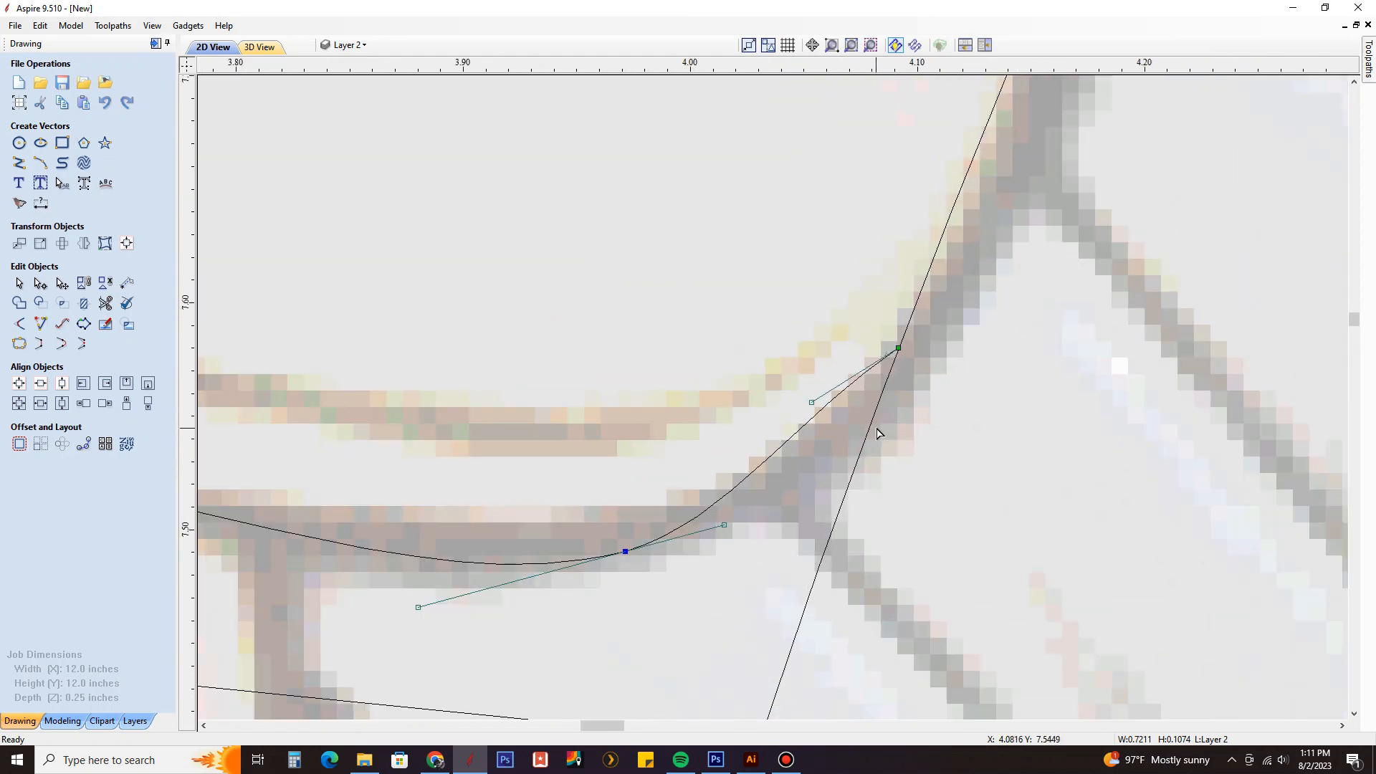
Reposition the curve's end handle along the banner's inner arc so that the curve runs tangentially into the arc.
scroll(873, 405, "up", 3)
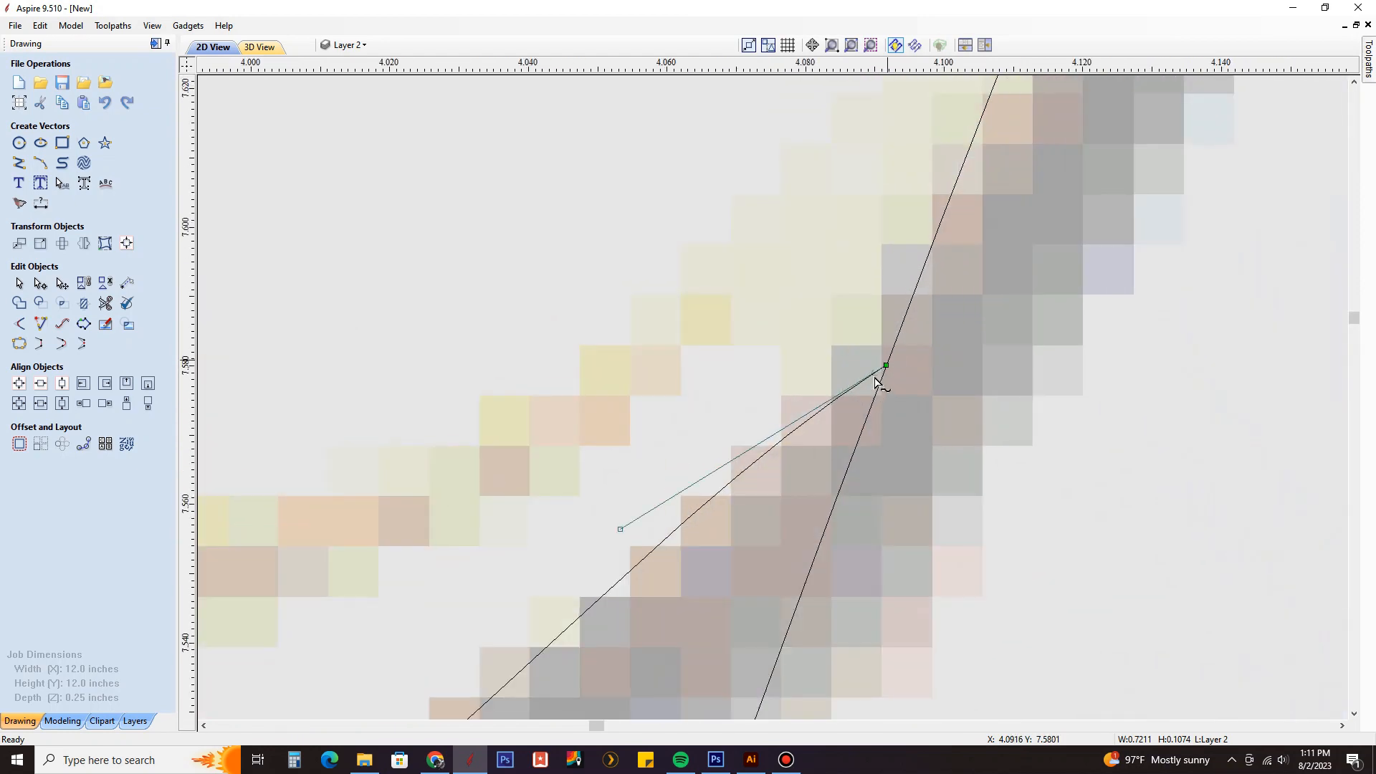
scroll(876, 383, "down", 2)
left_click_drag(781, 424, 847, 470)
scroll(880, 366, "up", 3)
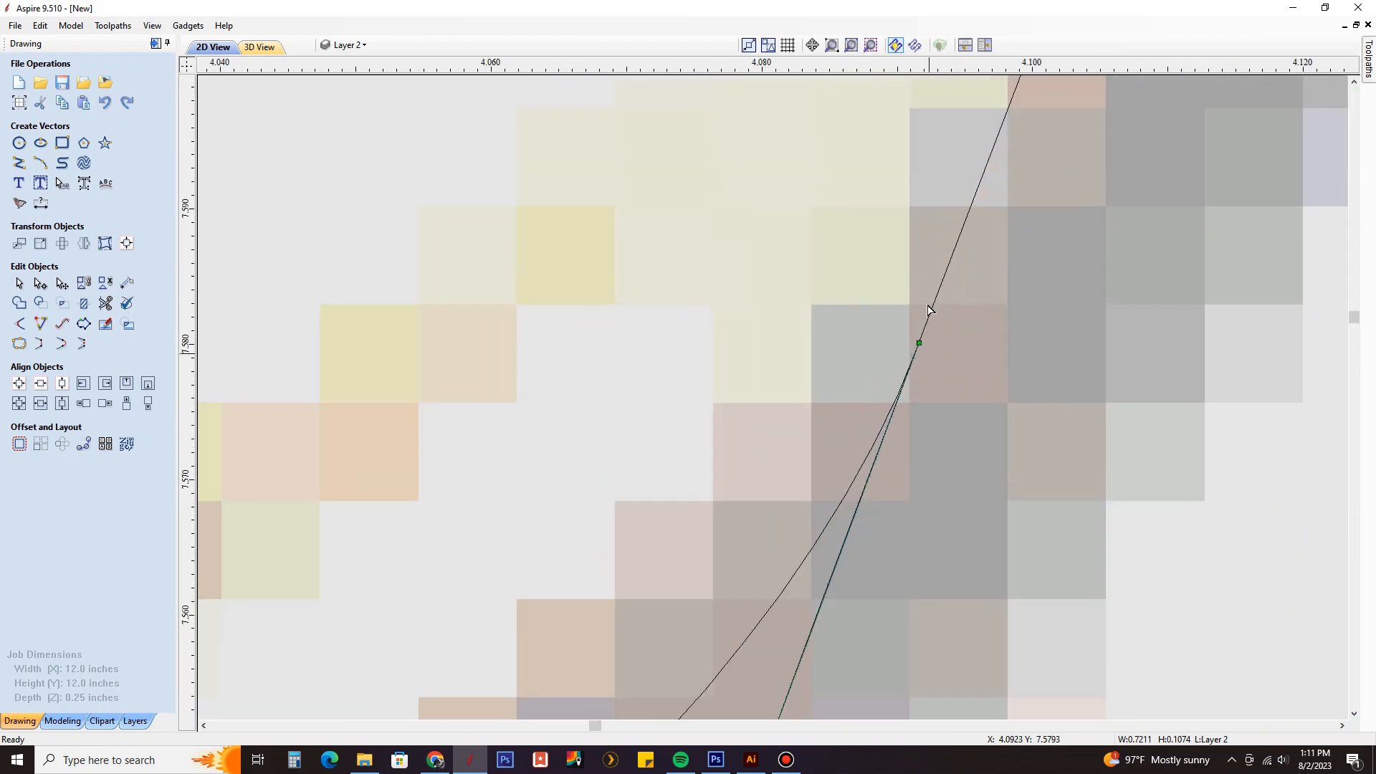
scroll(868, 426, "down", 2)
scroll(886, 402, "down", 2)
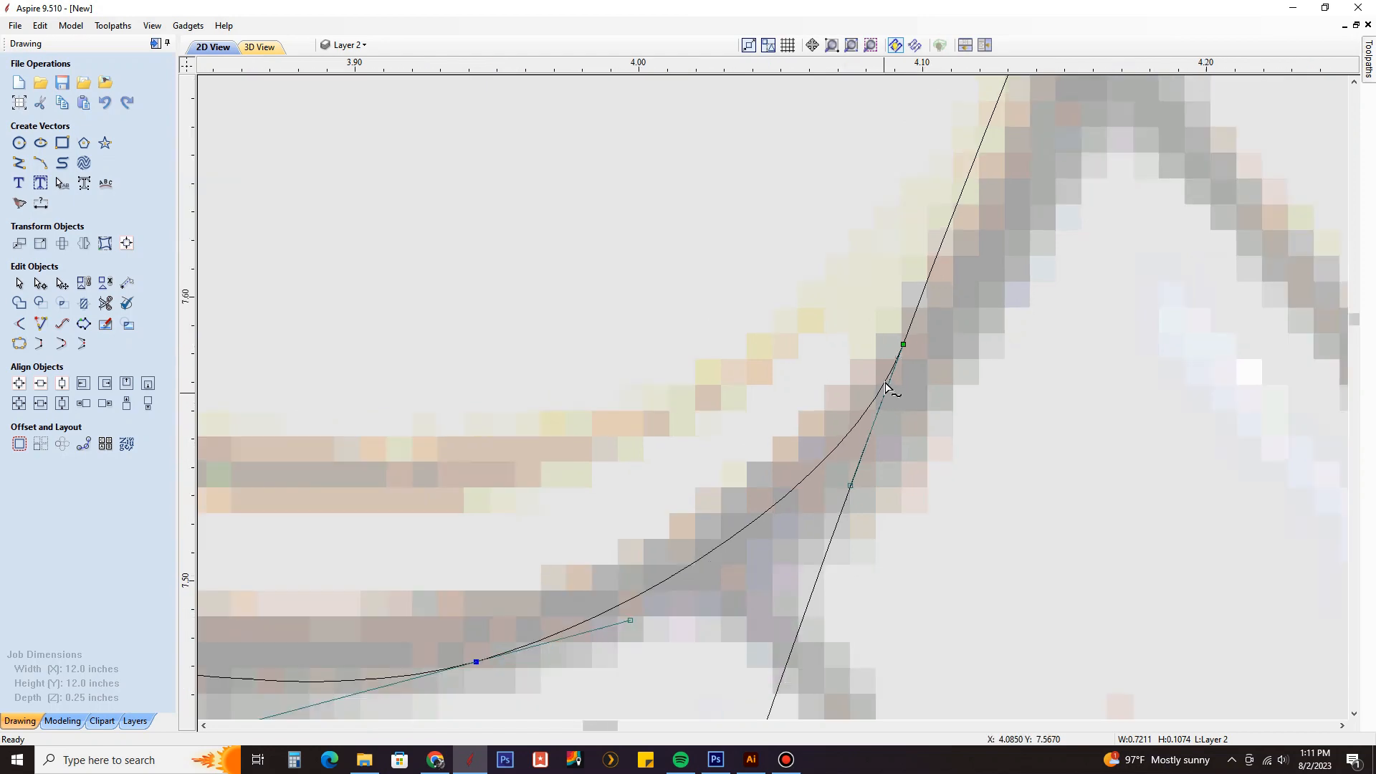
Lower the curve's crest slightly so it follows the middle of the banner's lower edge line.
middle_click_drag(685, 540, 961, 484)
scroll(961, 485, "down", 3)
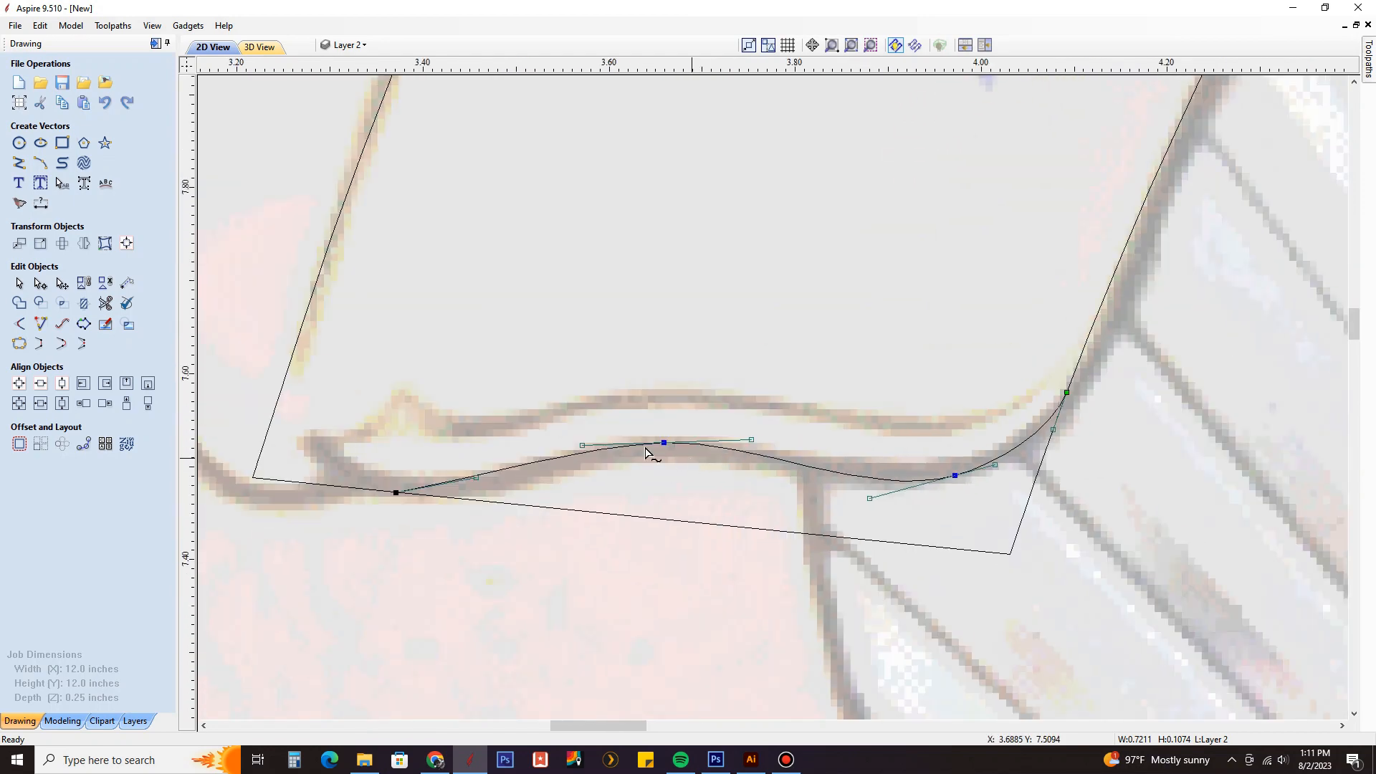
scroll(646, 449, "up", 3)
left_click_drag(691, 450, 690, 458)
scroll(772, 447, "down", 1)
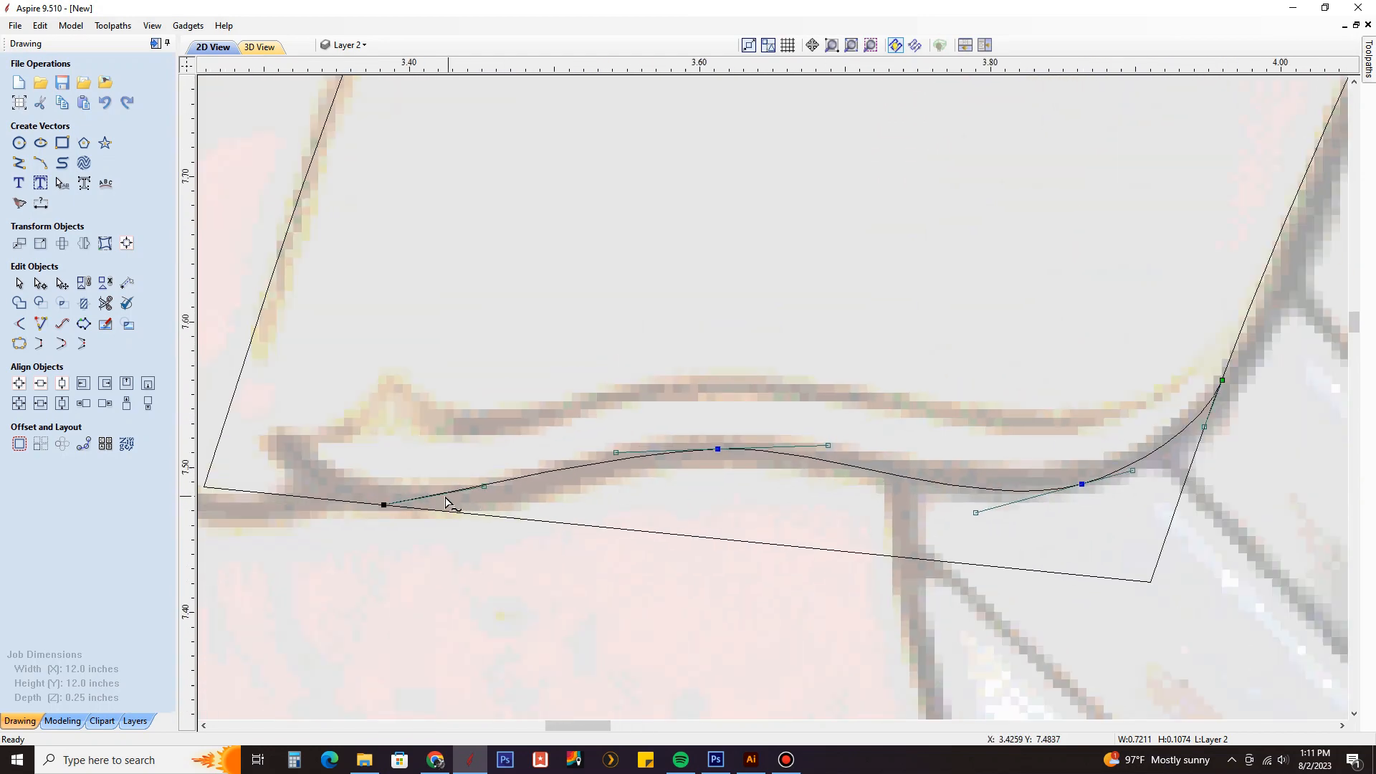
Move the curve's outer end node further out along the straight end line and pull its handle down for a smooth transition.
scroll(450, 498, "up", 2)
middle_click_drag(388, 510, 649, 473)
left_click_drag(557, 484, 493, 478)
left_click_drag(736, 427, 756, 491)
scroll(537, 461, "down", 2)
scroll(490, 444, "up", 2)
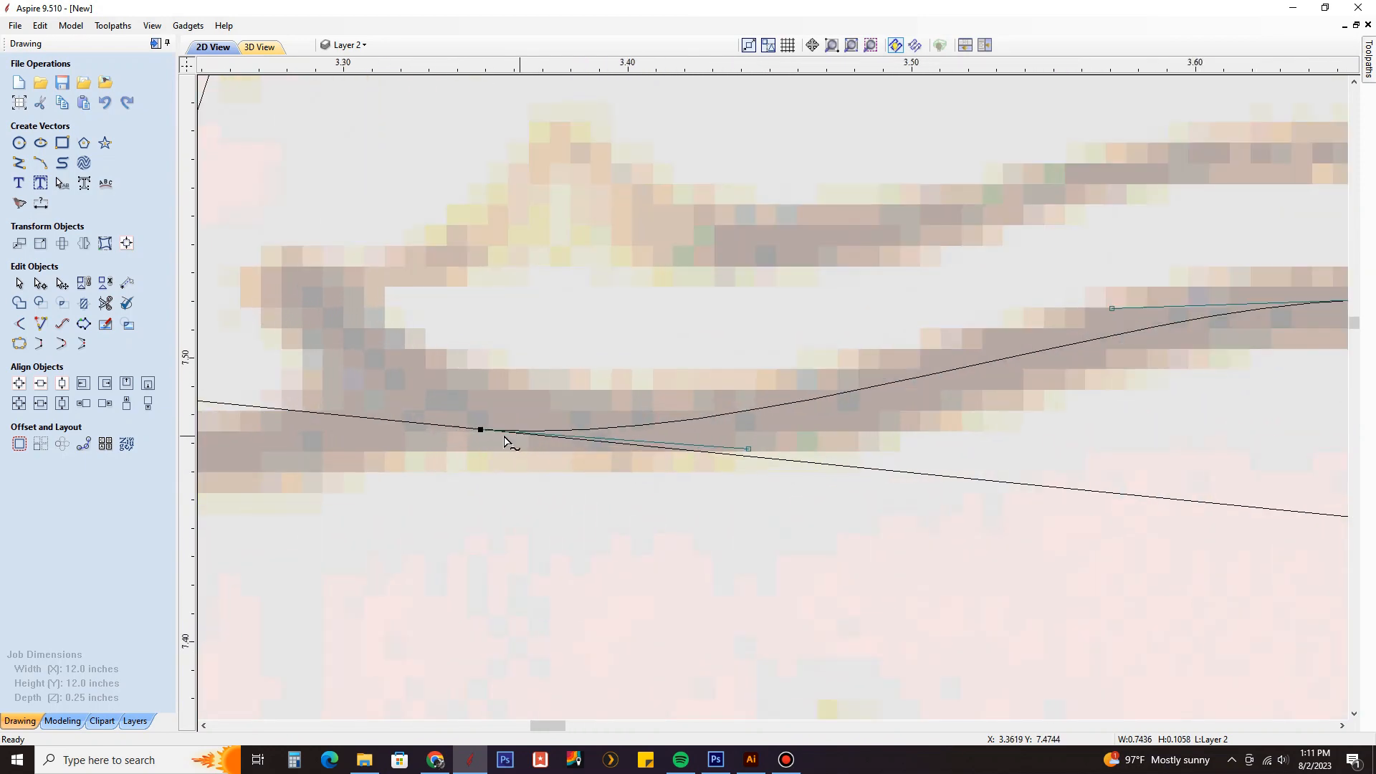
scroll(505, 441, "down", 2)
scroll(467, 429, "up", 1)
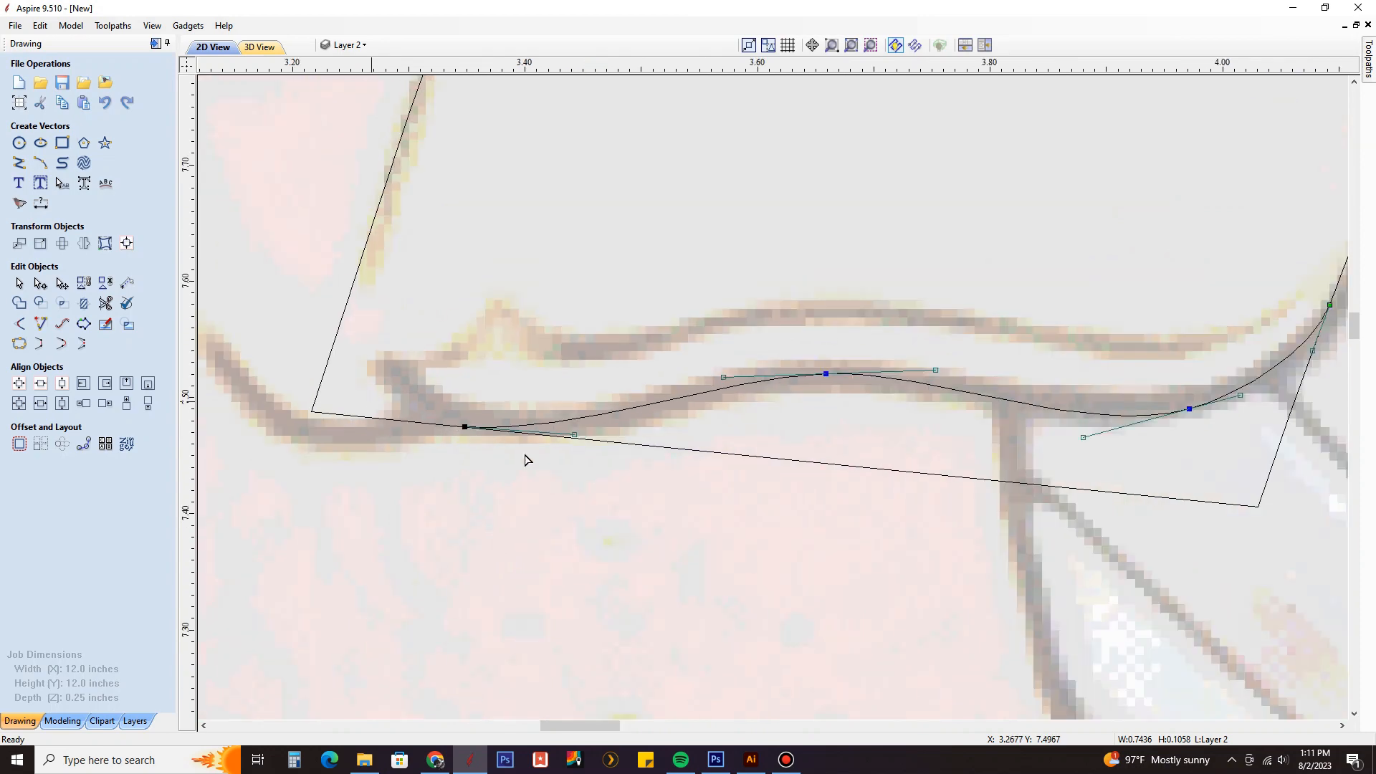
Hide the Bitmap Layer so only the banner vectors are displayed.
scroll(525, 459, "down", 3)
left_click(348, 45)
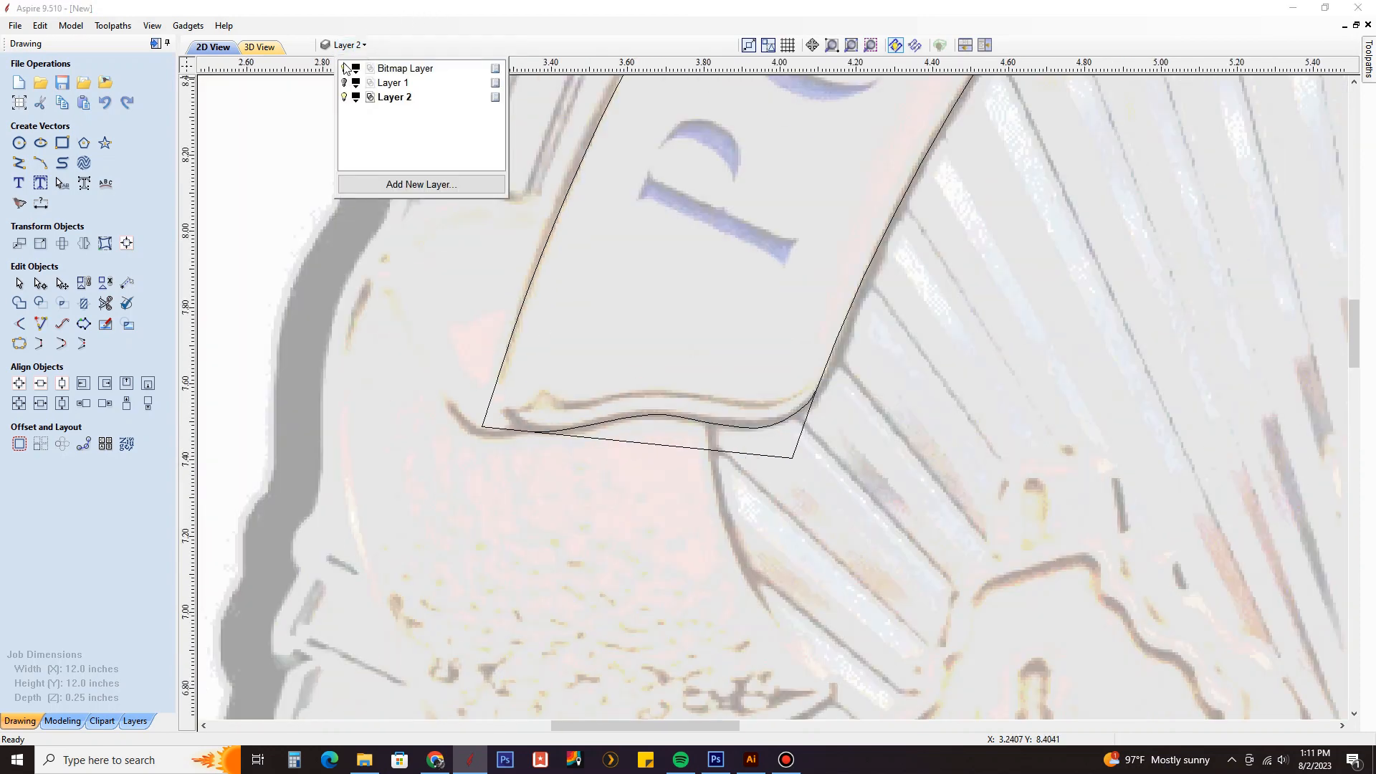
left_click(343, 69)
scroll(642, 449, "down", 1)
scroll(642, 448, "up", 3)
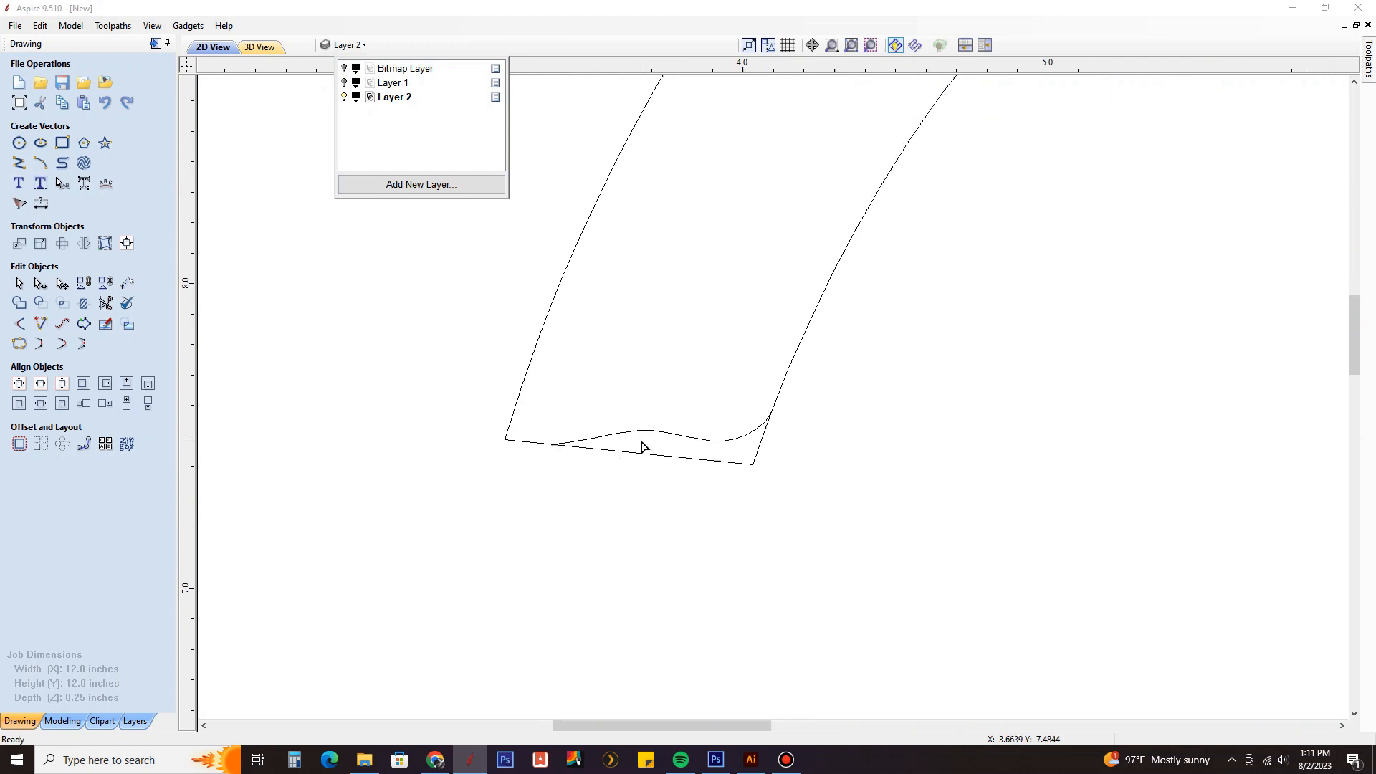
scroll(591, 467, "down", 2)
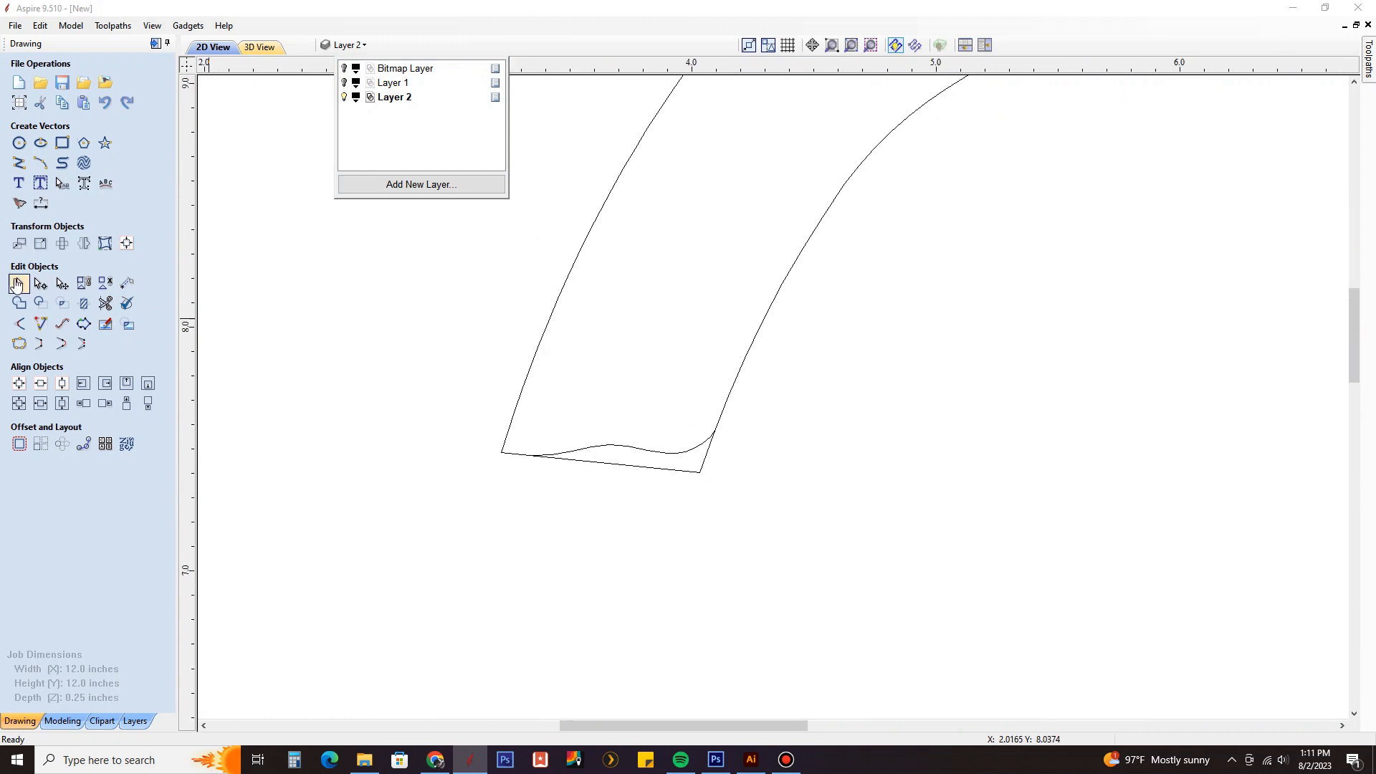
left_click(605, 406)
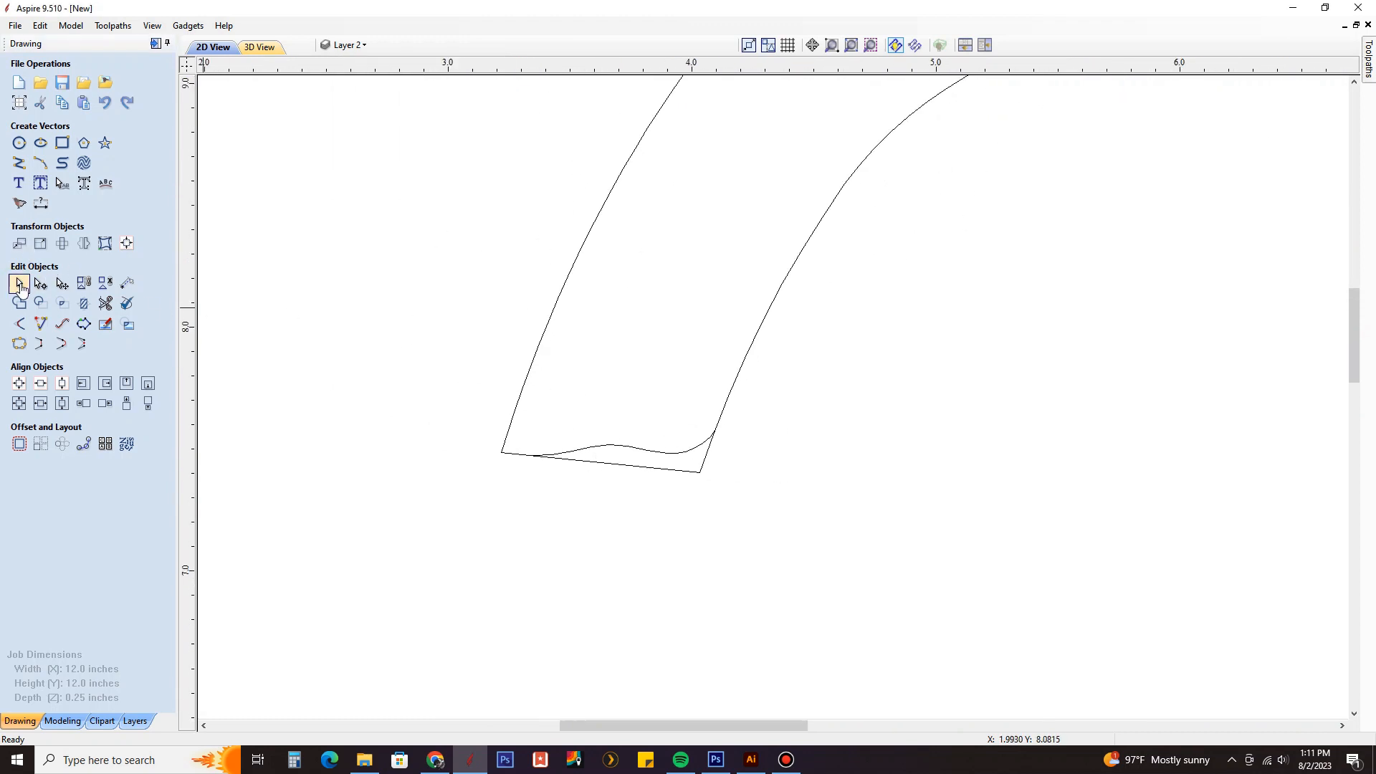
Select the lower edge curve and create a horizontally mirrored copy about the job center for the banner's right end.
left_click(20, 285)
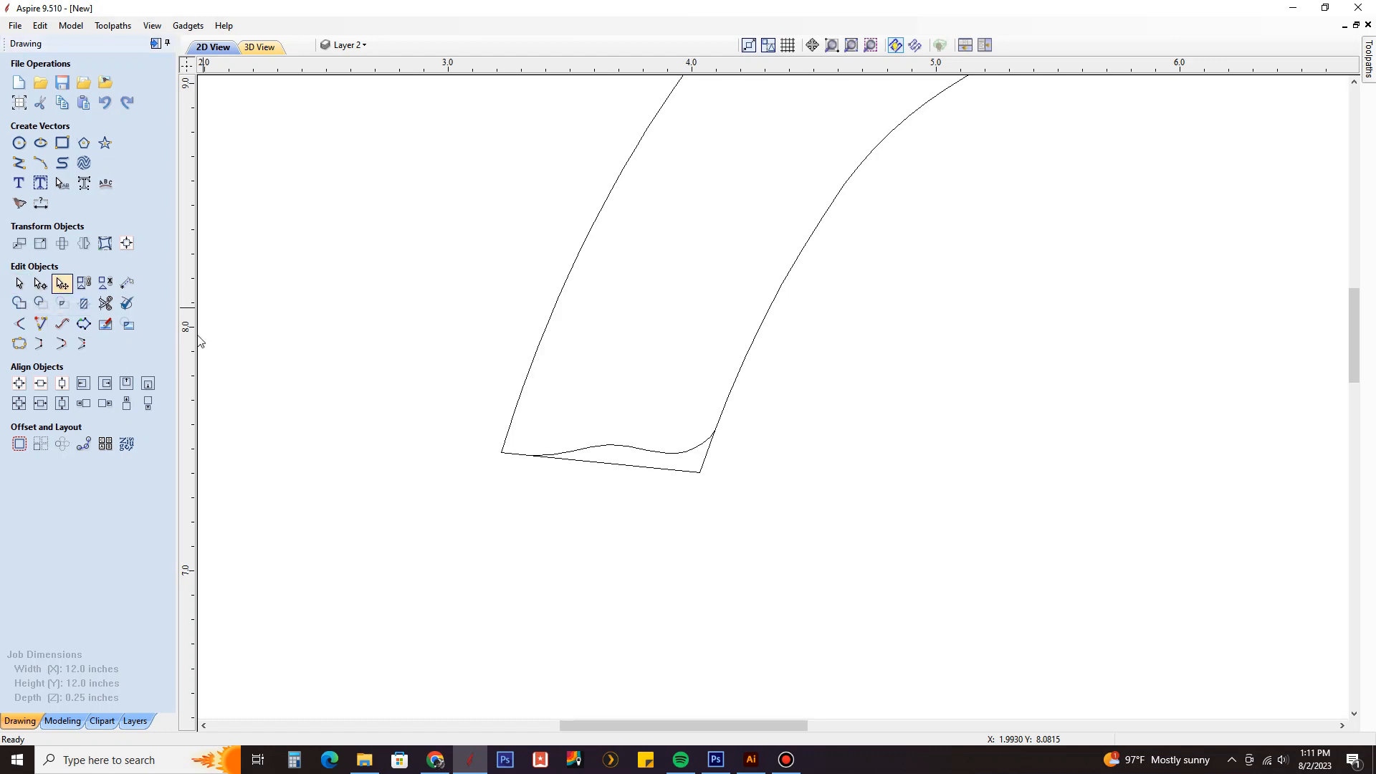
left_click(667, 453)
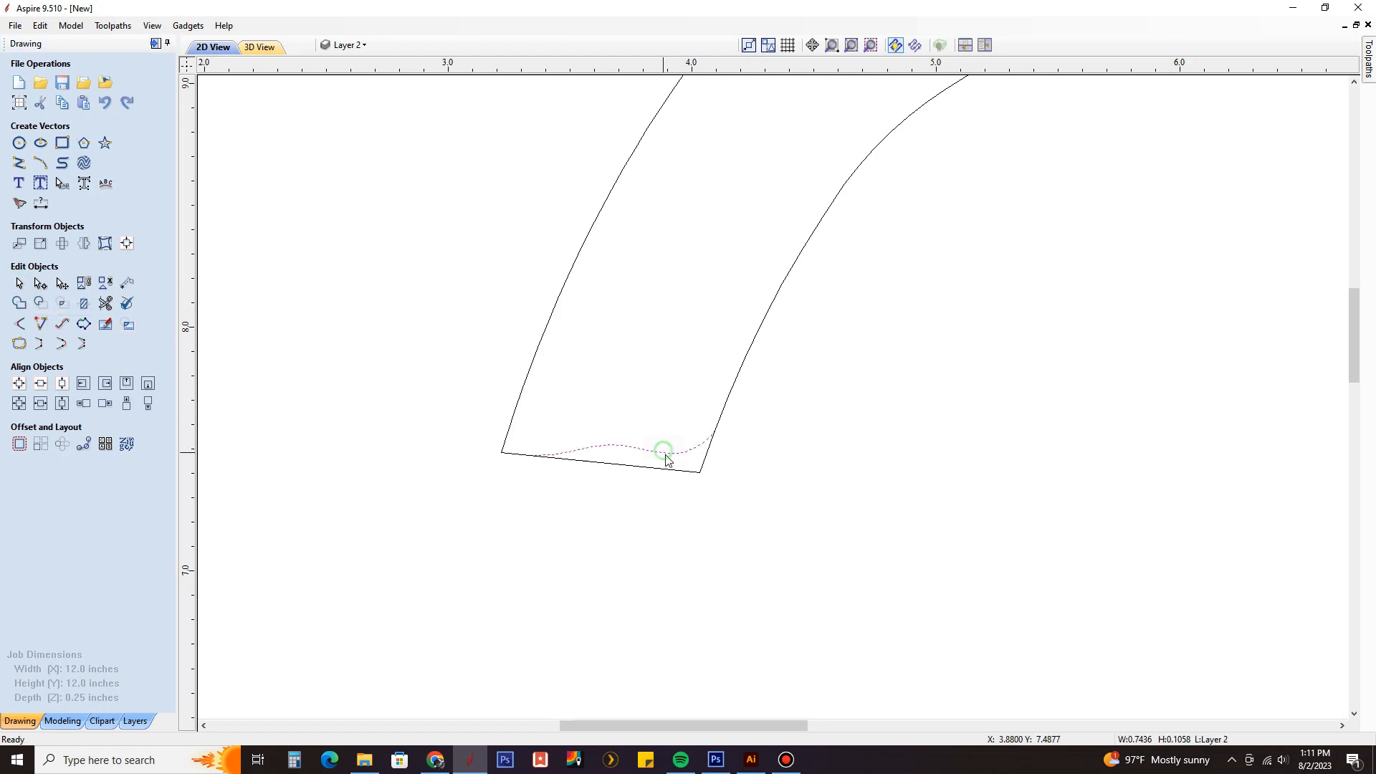
left_click(83, 243)
left_click(126, 213)
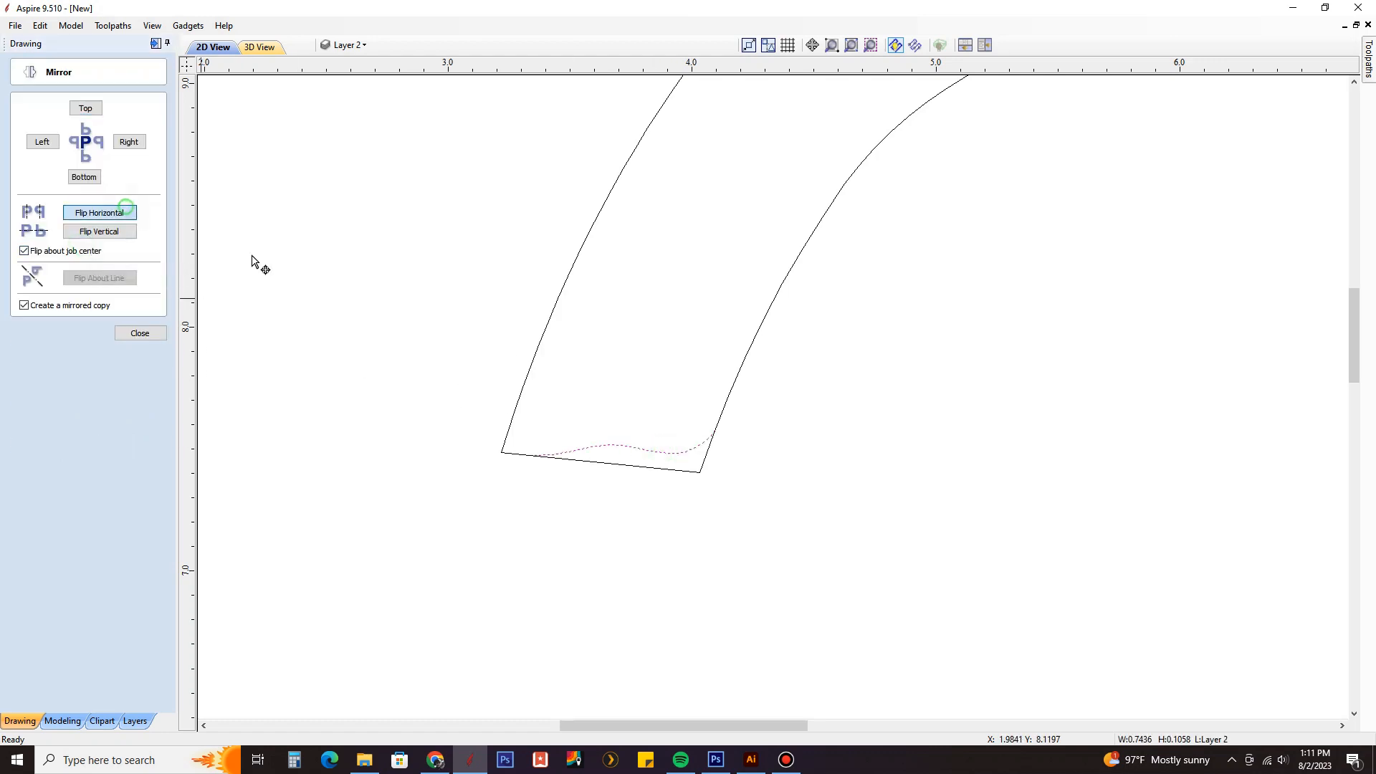
scroll(434, 338, "down", 3)
scroll(851, 370, "up", 4)
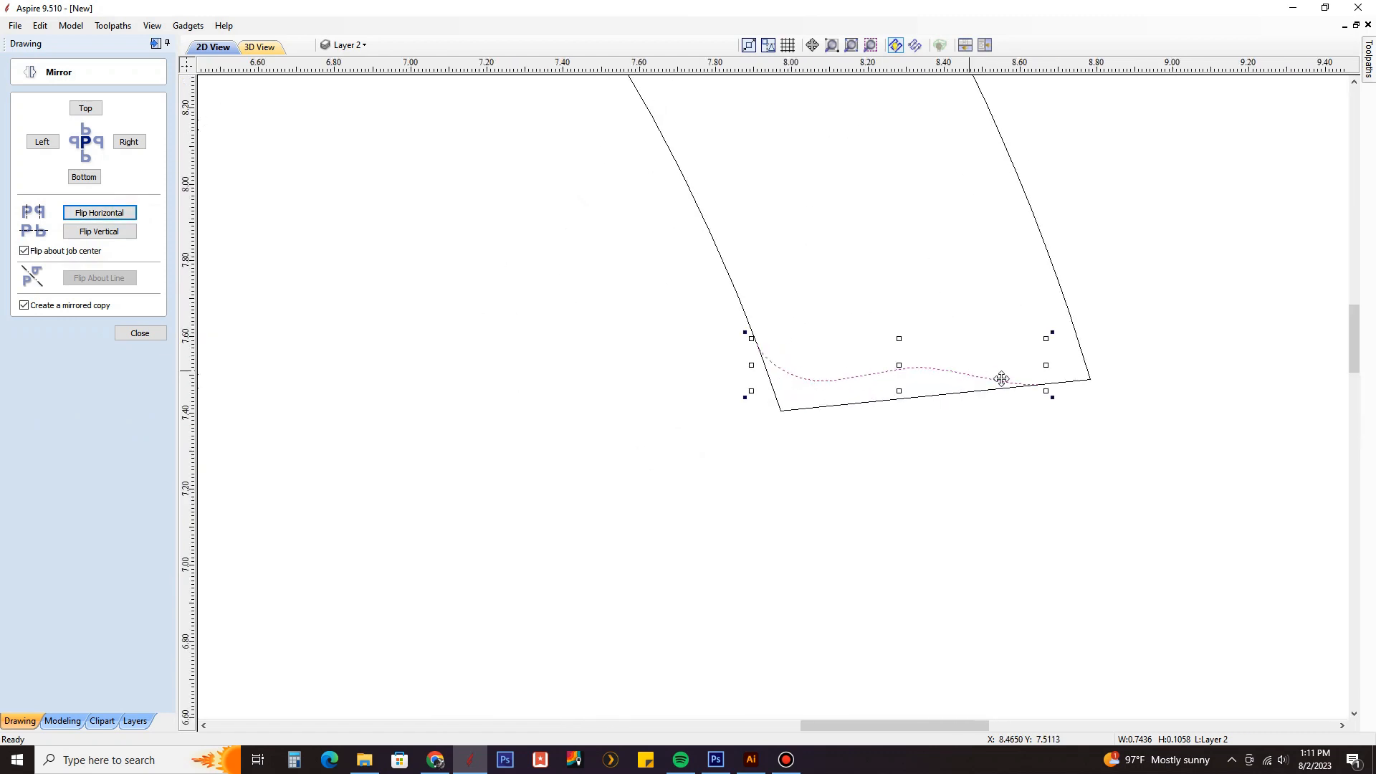
left_click(163, 335)
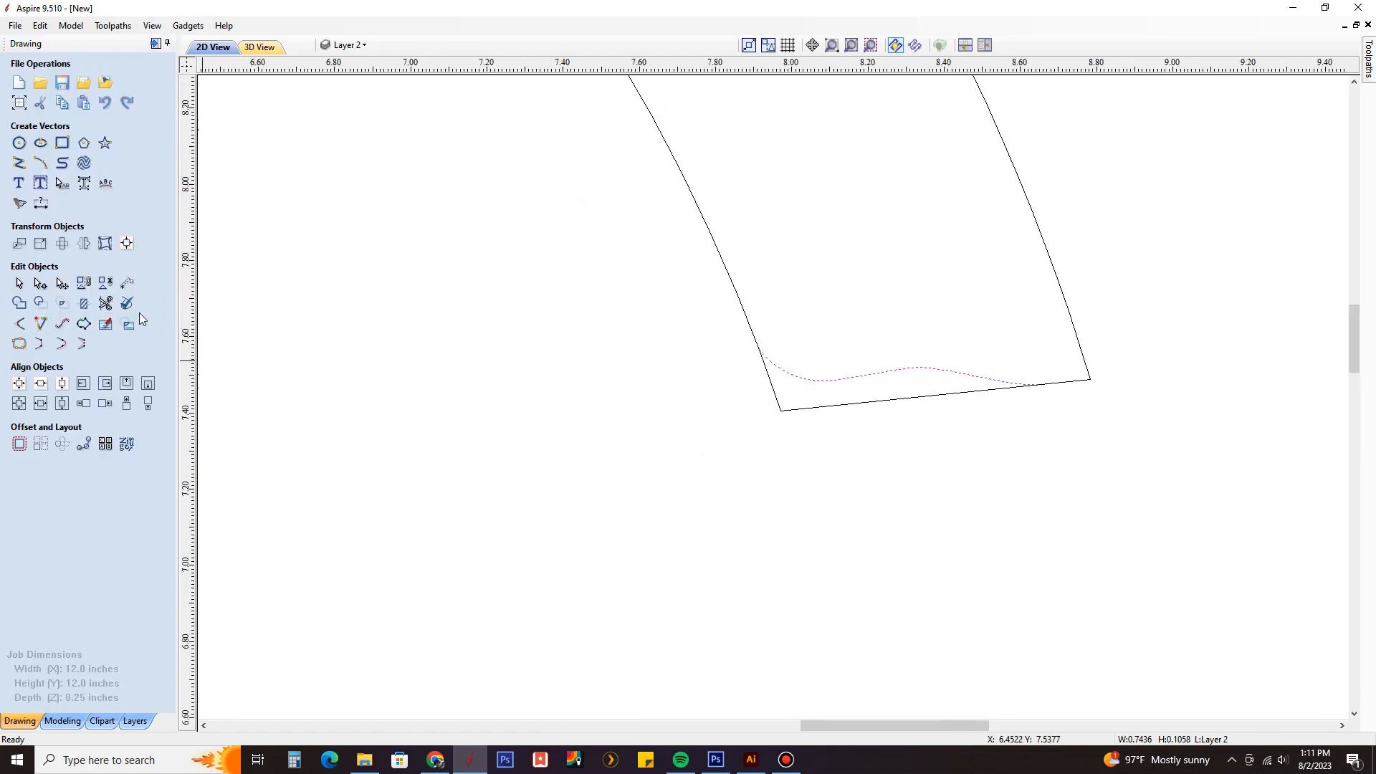
Trim away the straight corner below the mirrored curve at the banner's right end with Interactive Trim.
left_click(105, 303)
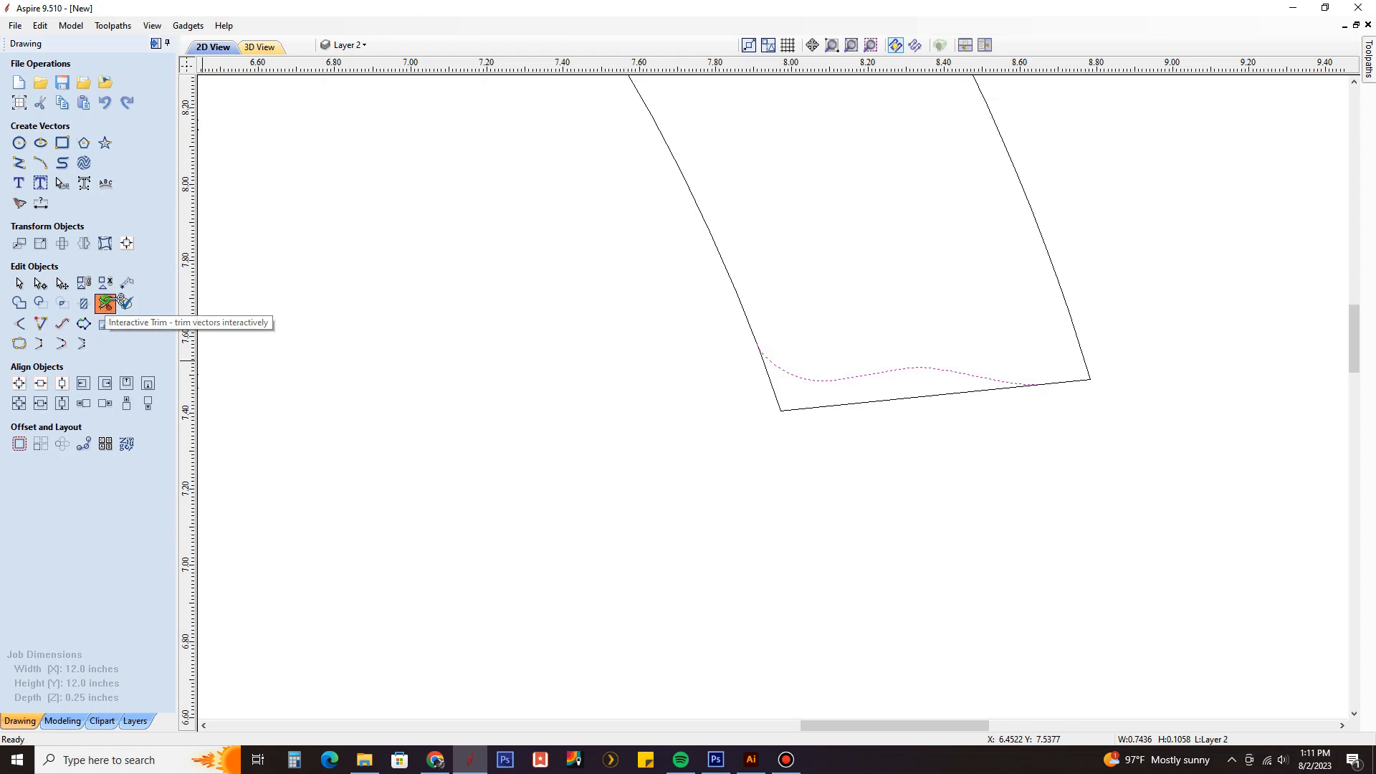
scroll(925, 400, "up", 2)
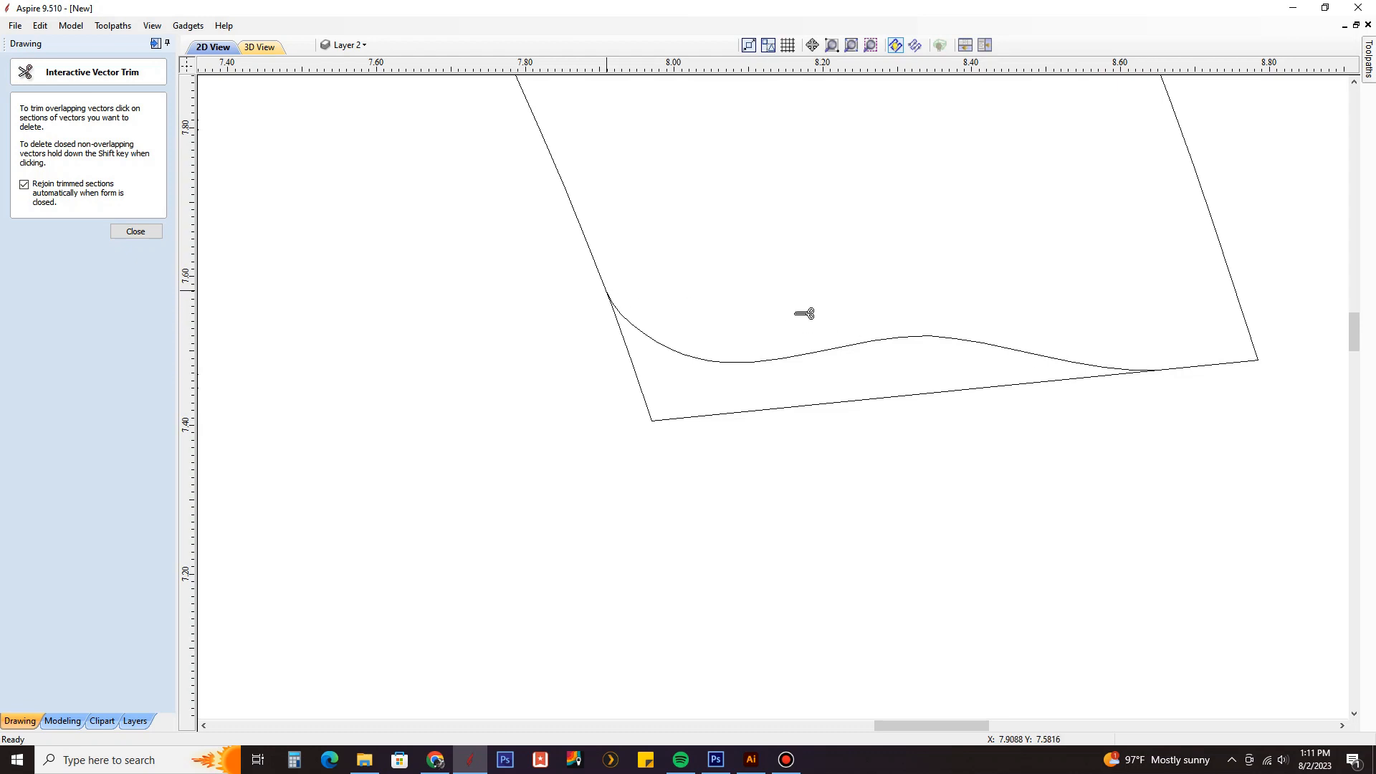
left_click(632, 354)
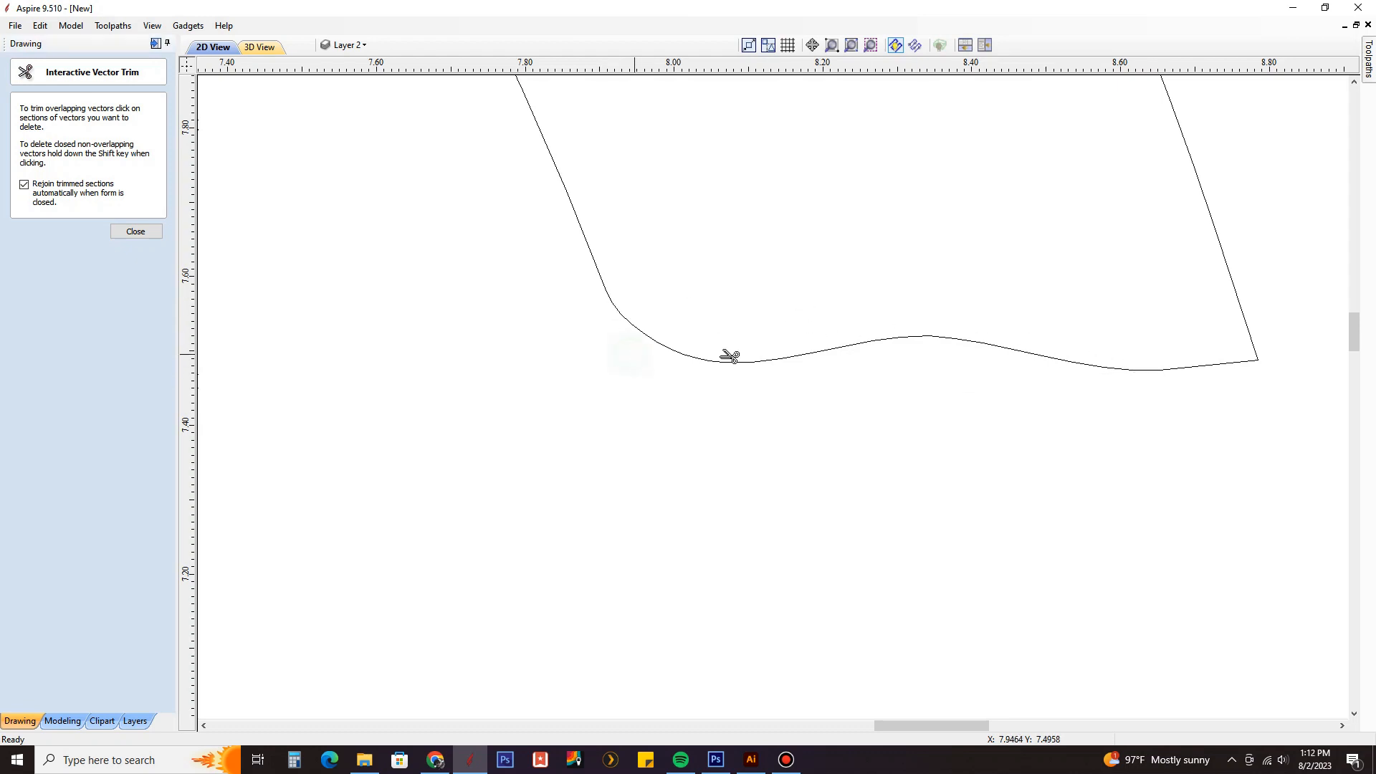
Trim away the straight corner below the curve at the banner's left end and finish trimming.
scroll(1100, 360, "down", 4)
middle_click_drag(600, 376, 1020, 412)
scroll(537, 412, "up", 5)
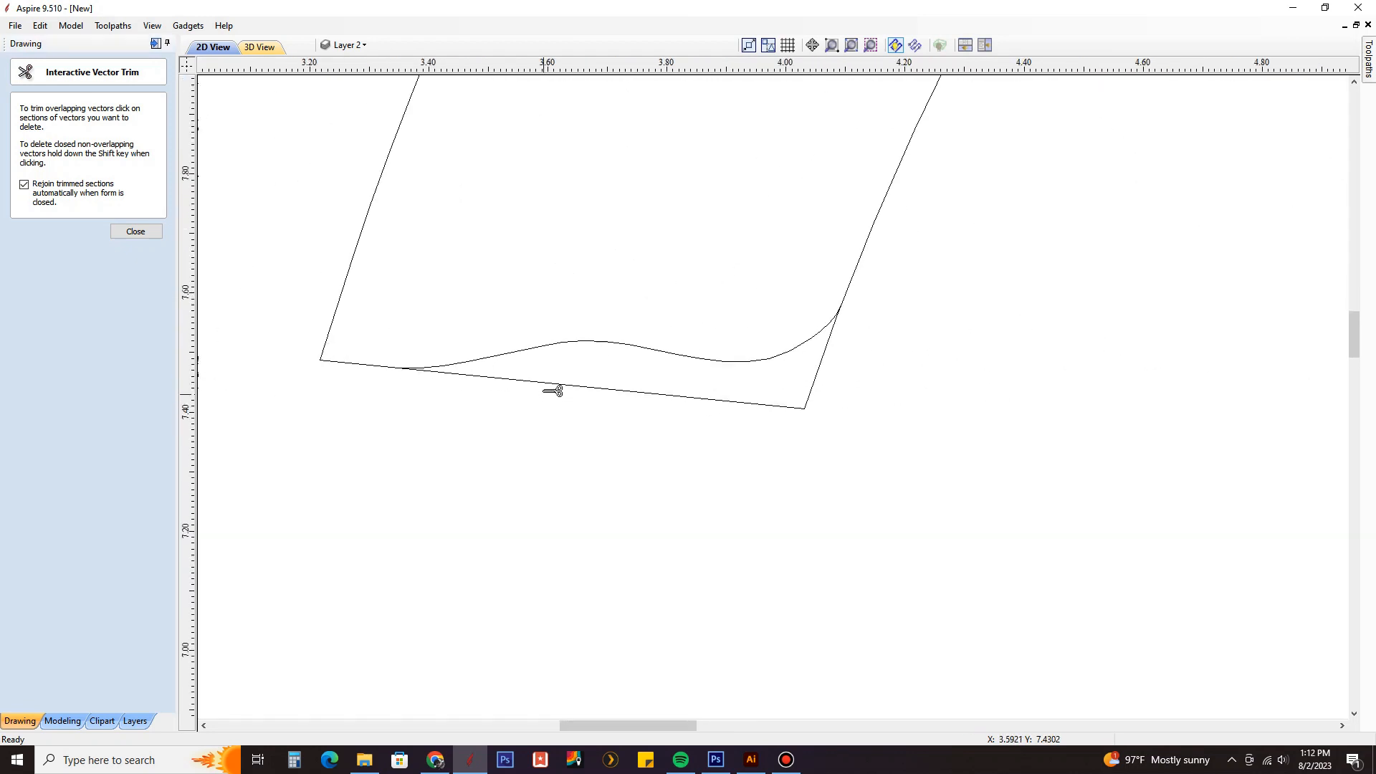
left_click(546, 387)
scroll(552, 393, "down", 4)
scroll(561, 394, "down", 3)
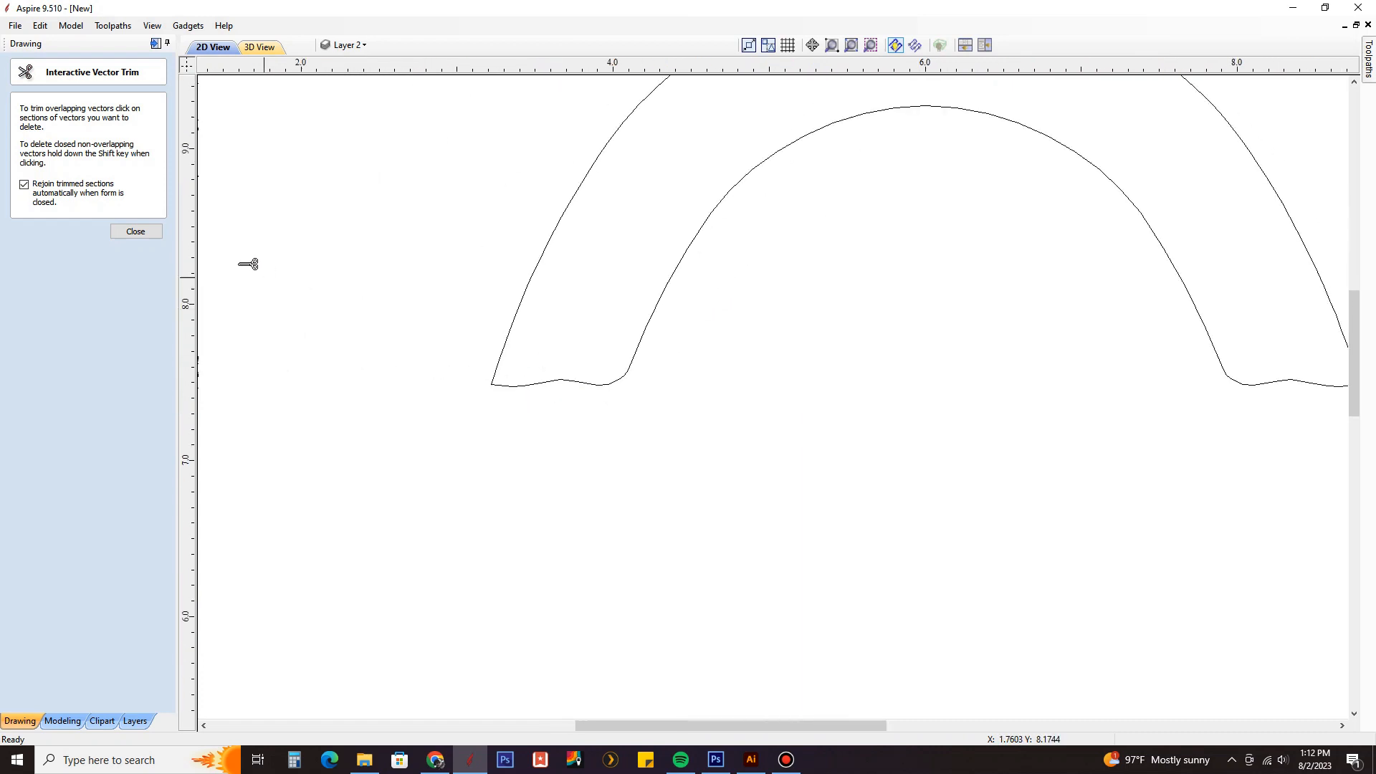
left_click(137, 230)
Select the trimmed banner outline and inspect the node where the left lower curve meets the straight end segment.
scroll(605, 387, "down", 3)
left_click(606, 384)
scroll(692, 322, "up", 2)
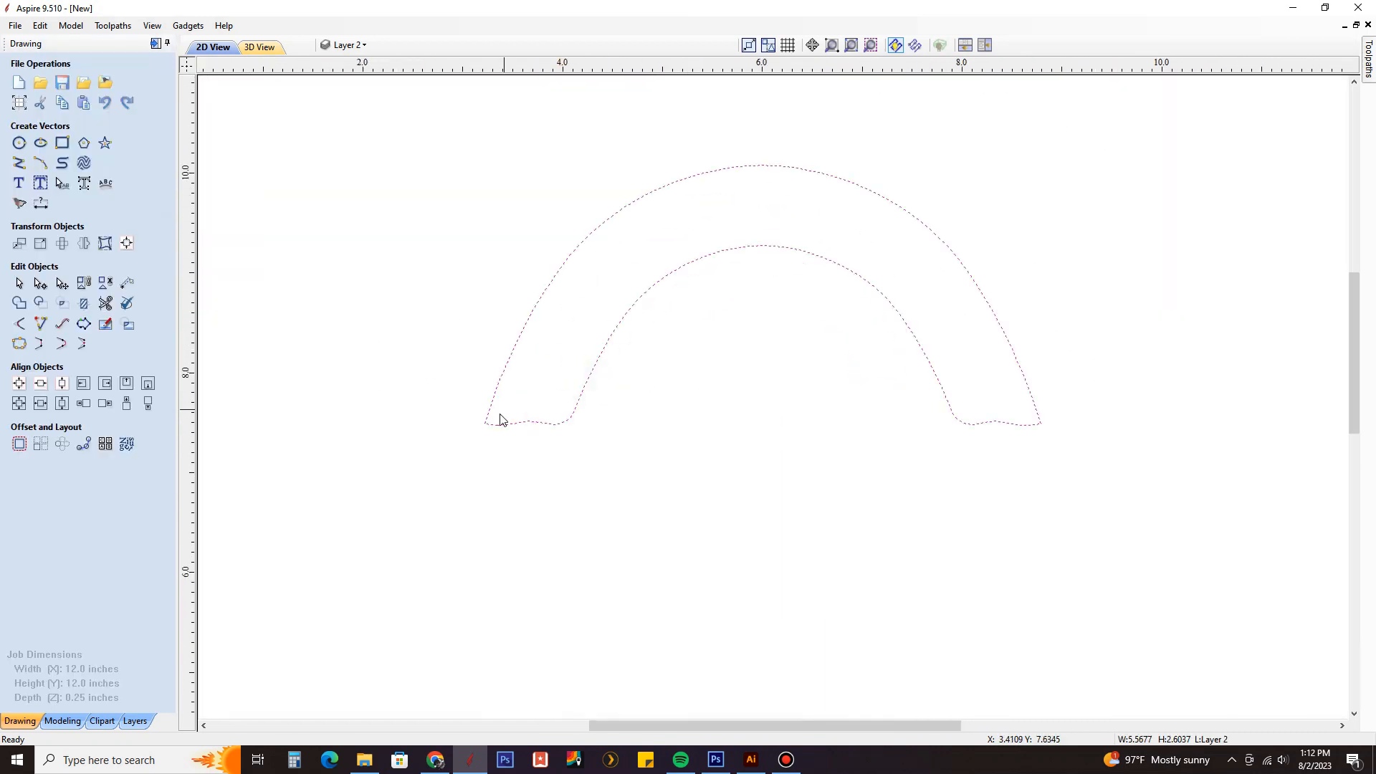
scroll(500, 419, "up", 8)
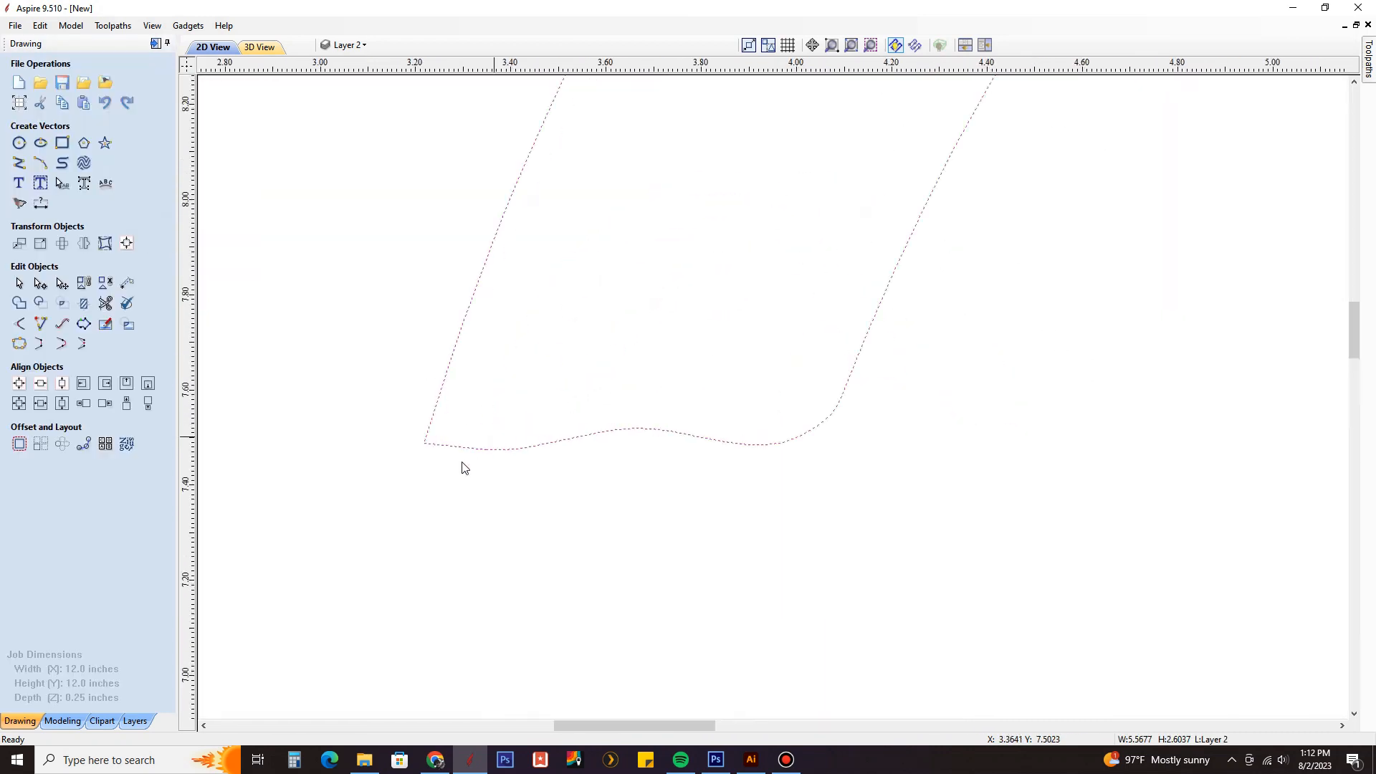
left_click(41, 283)
scroll(549, 393, "up", 5)
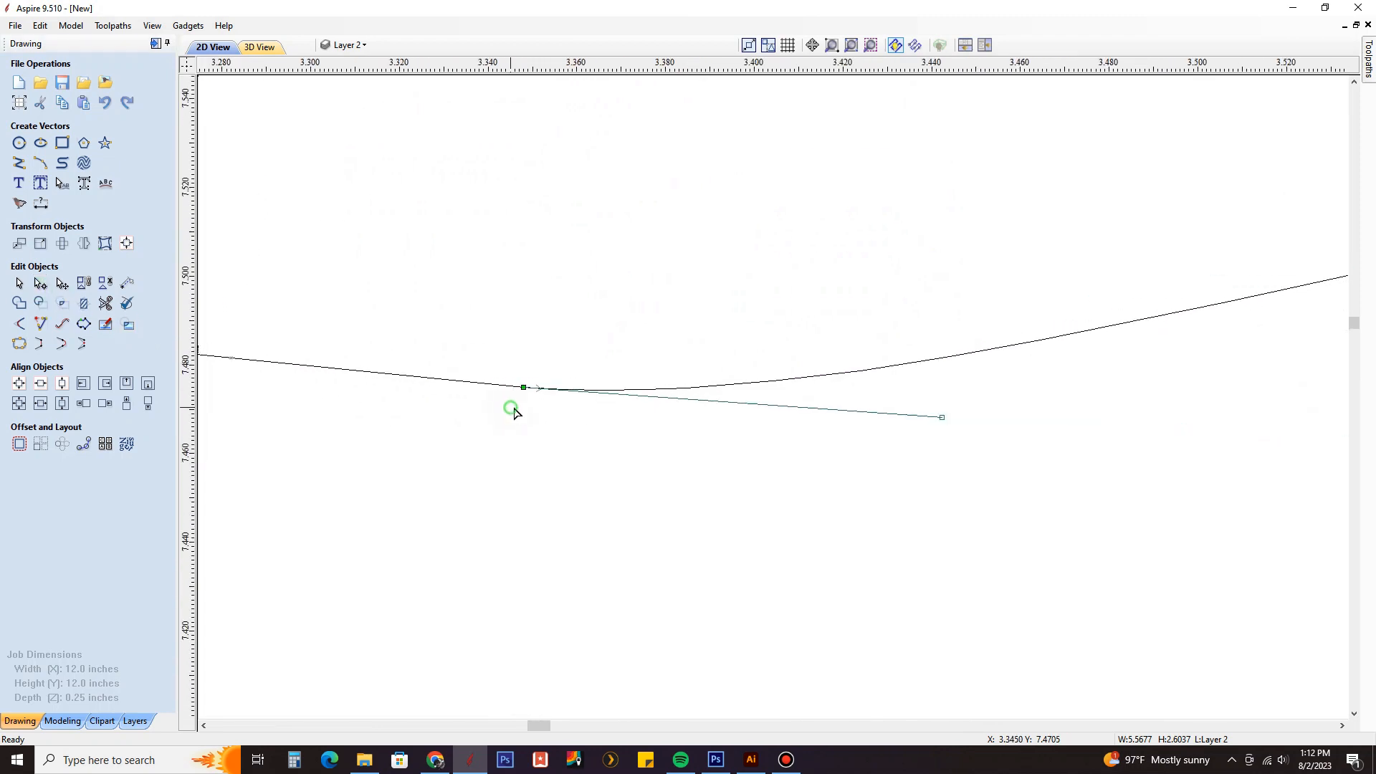
scroll(514, 412, "down", 8)
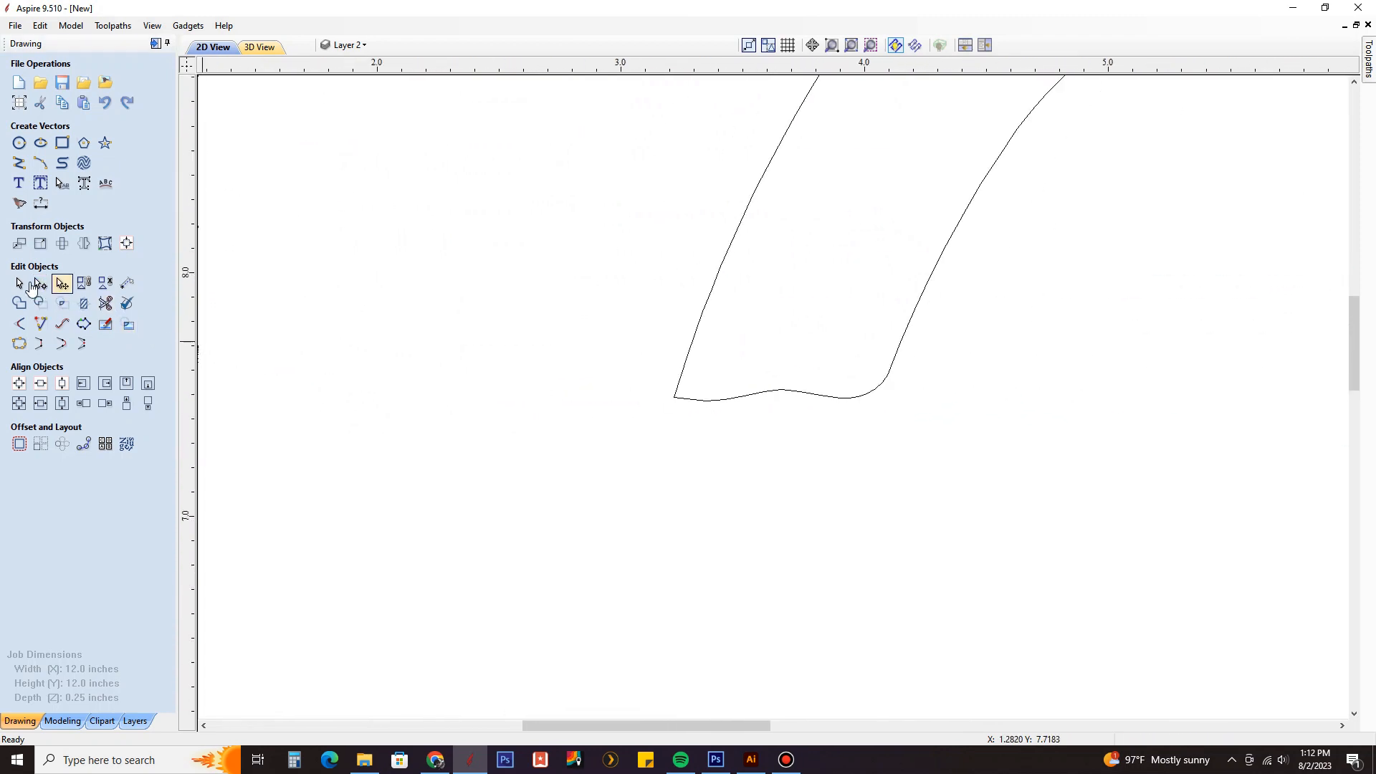
Run a selection of all open vectors to check whether the banner outline is closed.
scroll(505, 324, "down", 4)
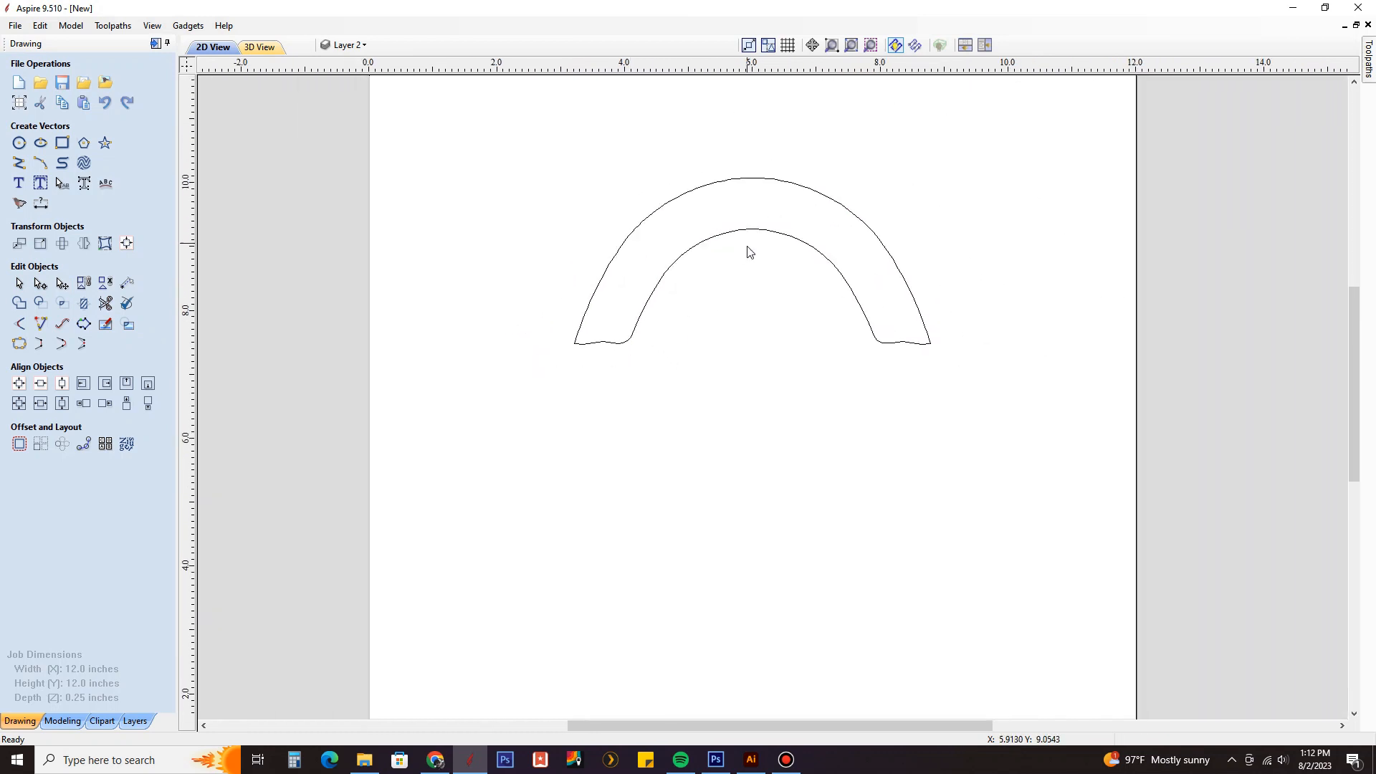
middle_click_drag(747, 247, 727, 293)
right_click(724, 321)
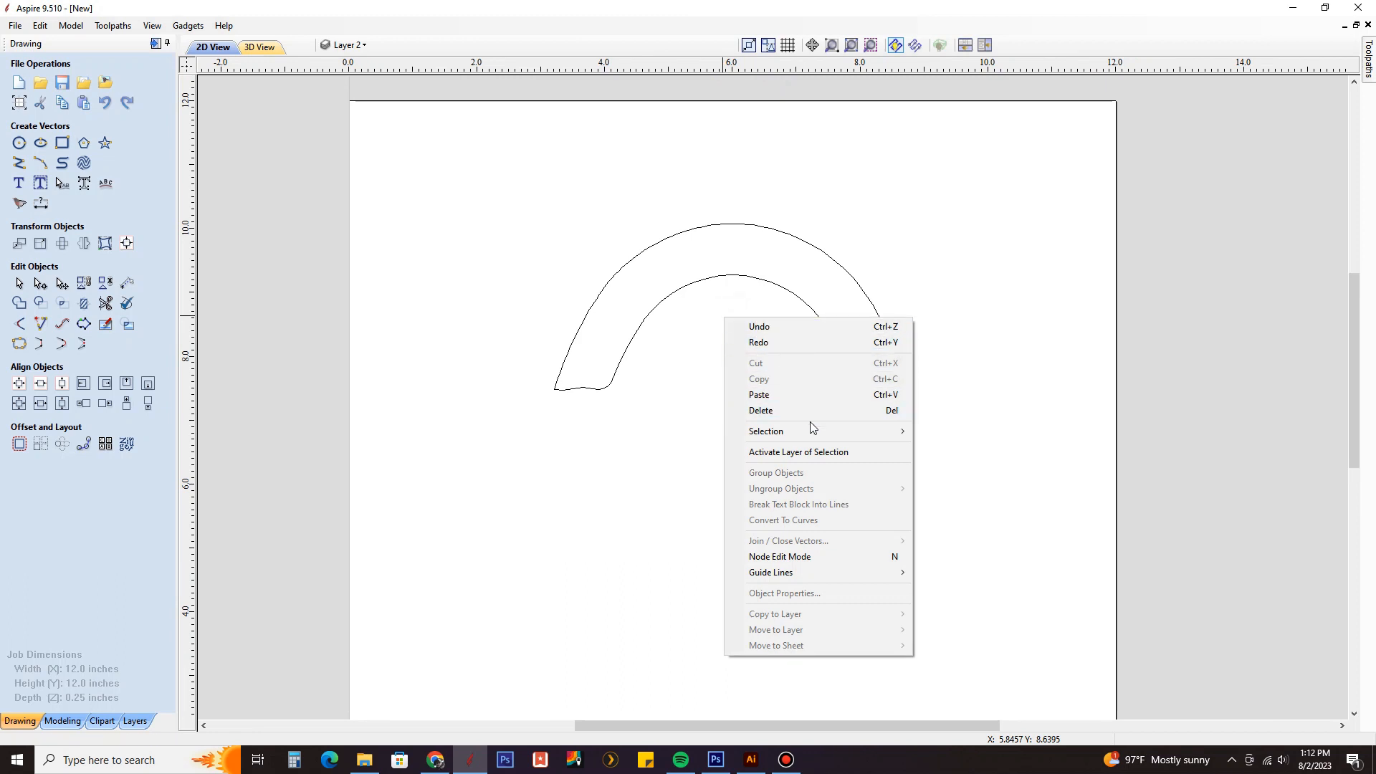
mouse_move(824, 431)
left_click(958, 447)
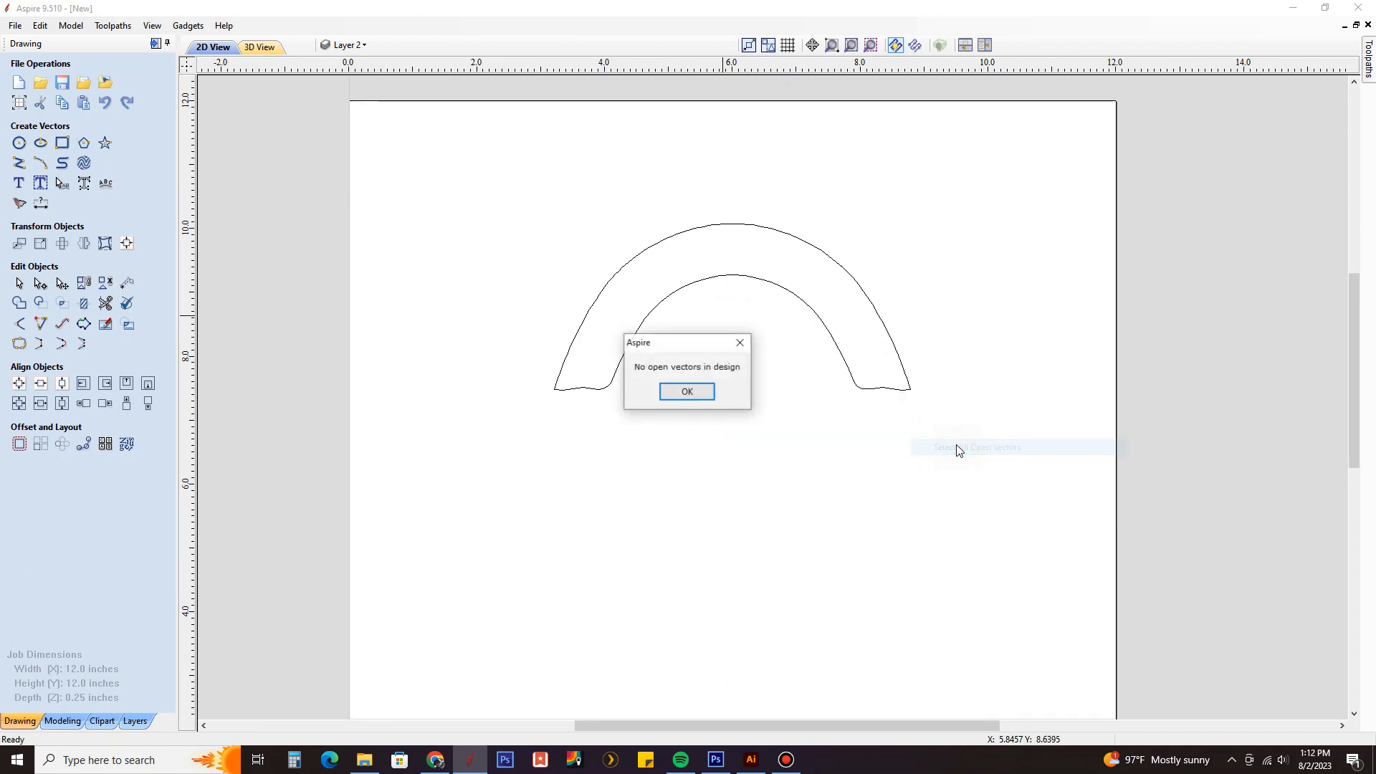
left_click(682, 392)
Try offsetting the closed banner outline outwards by 0.05 inches with sharp offset corners.
left_click(602, 390)
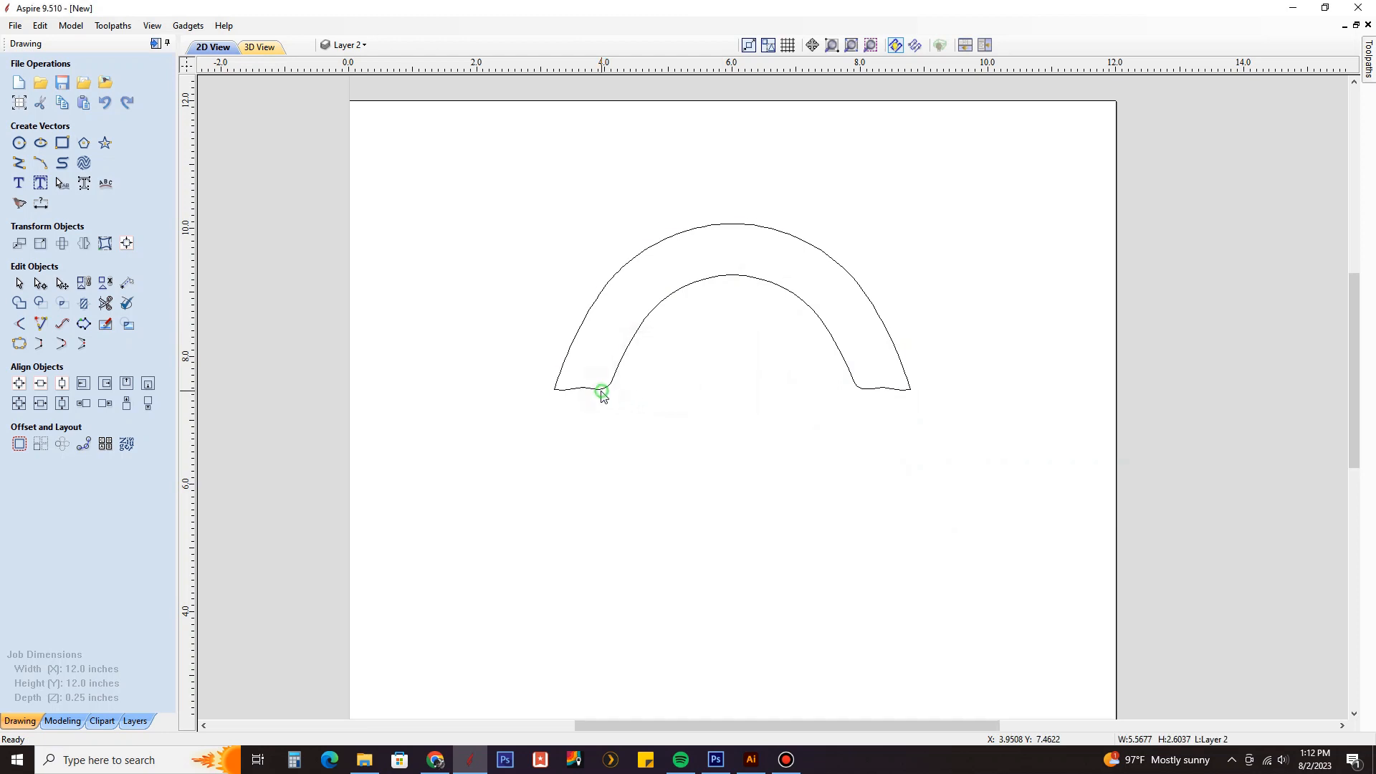
scroll(600, 398, "up", 2)
scroll(492, 402, "up", 2)
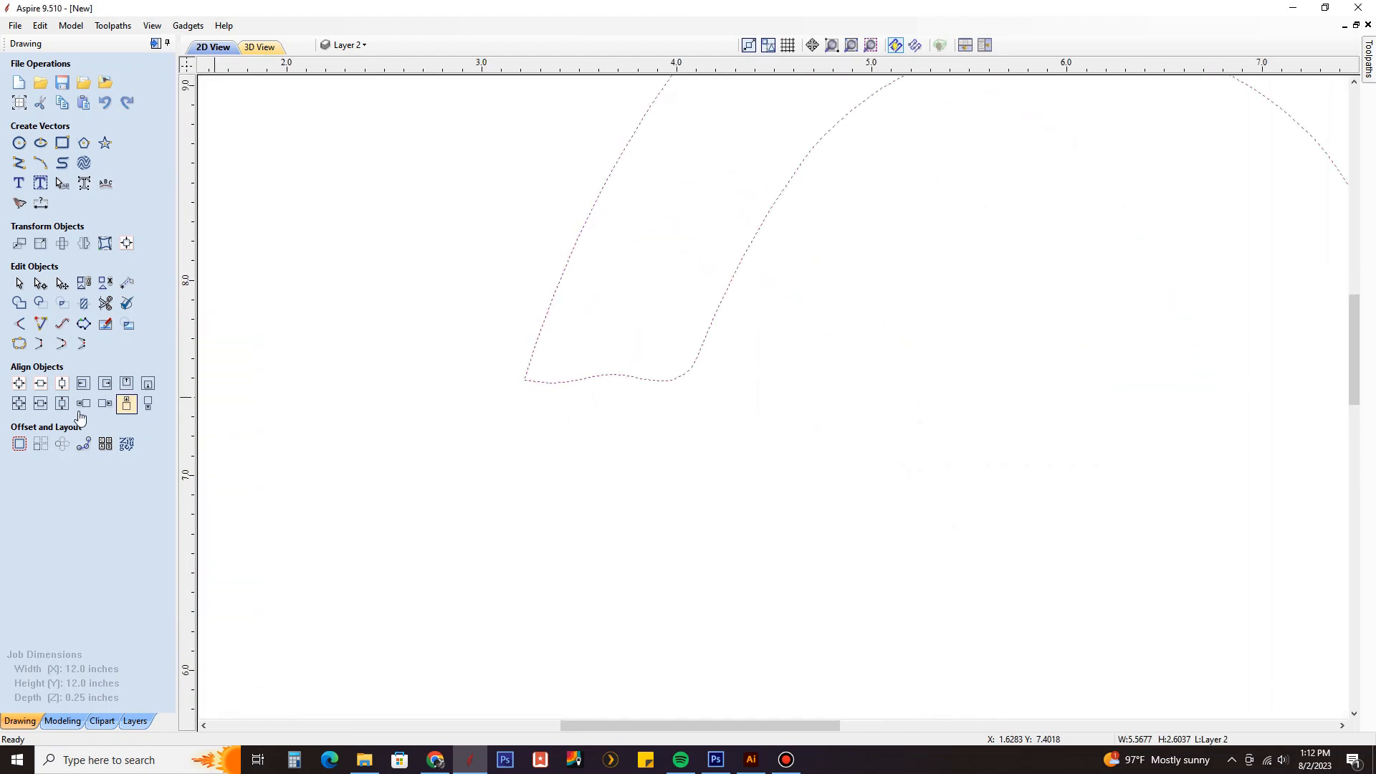
left_click(19, 443)
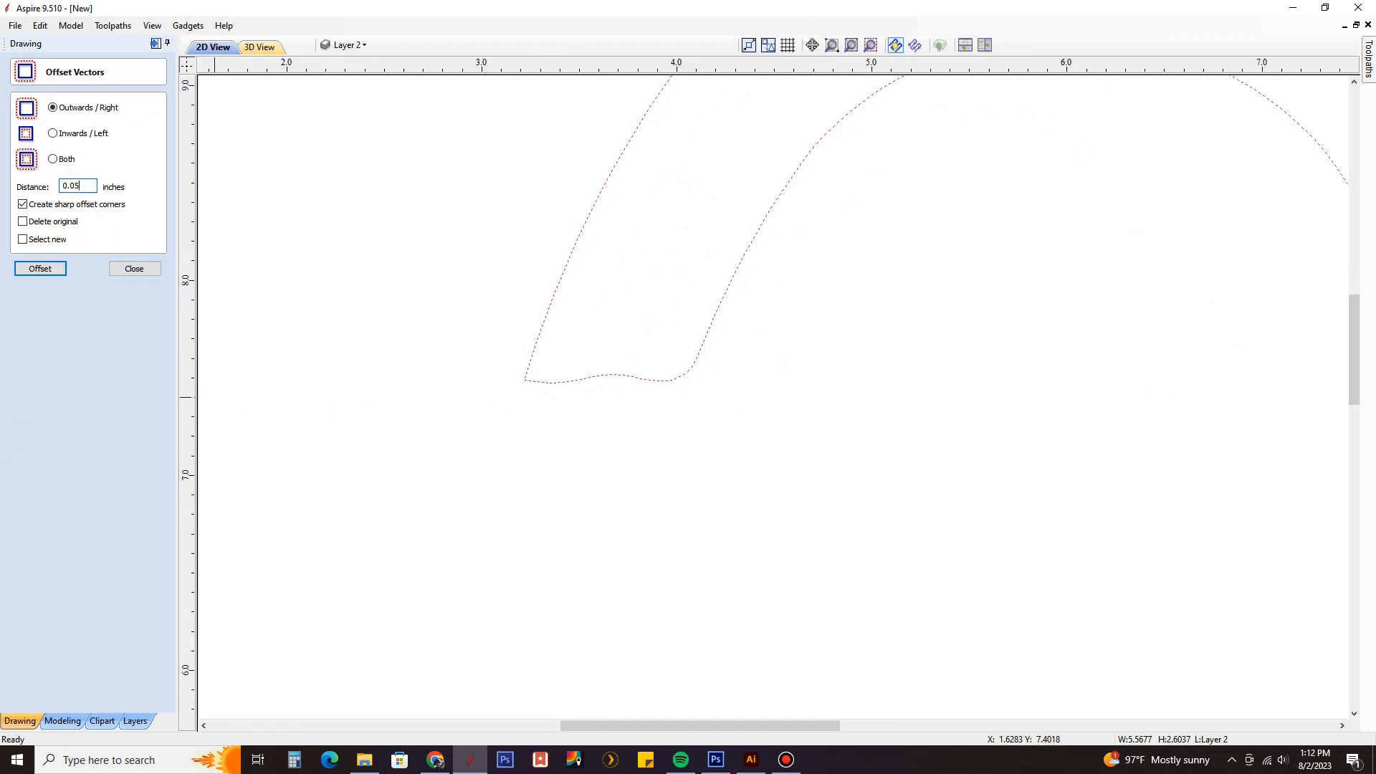
left_click(40, 268)
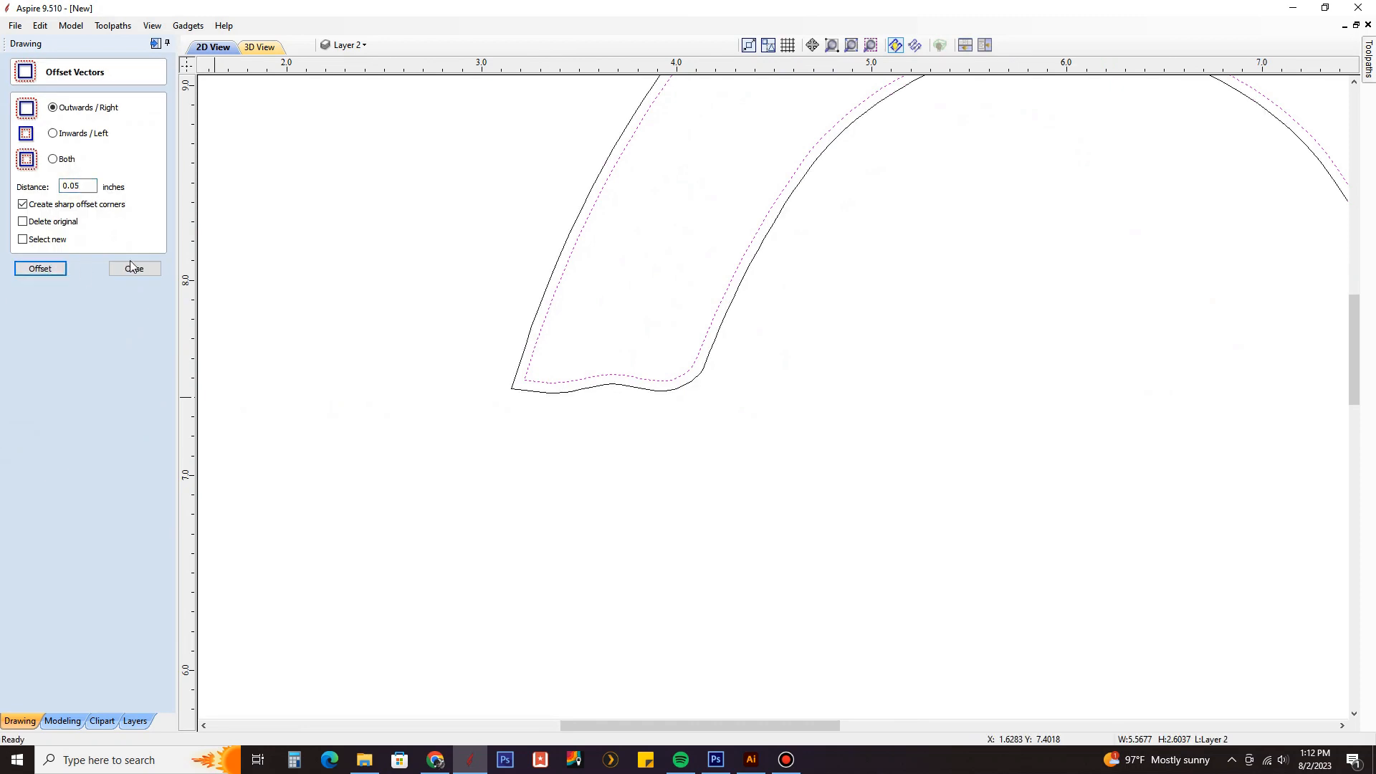
scroll(608, 378, "down", 2)
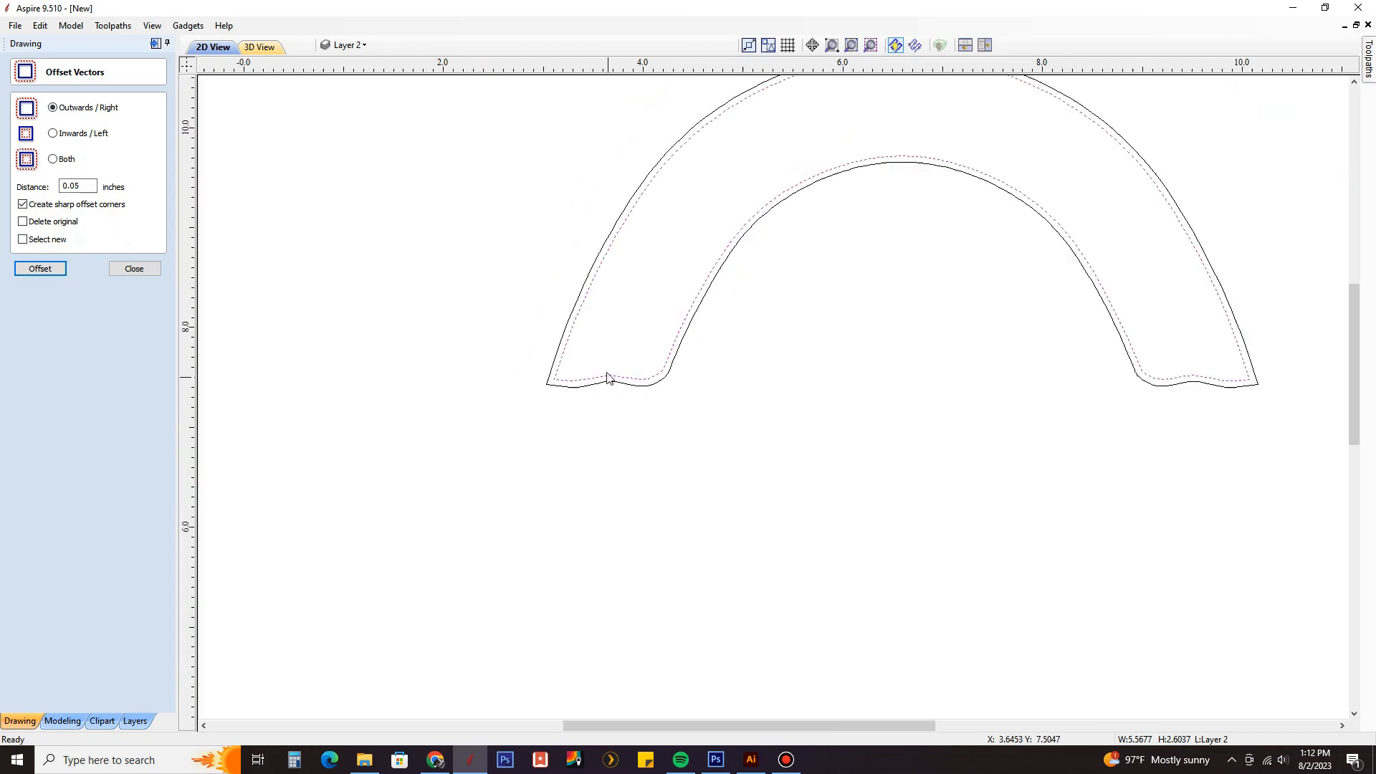
Show the Bitmap Layer and compare the outward offset with the banner edge at its lower left end.
left_click(347, 45)
left_click(344, 69)
scroll(639, 387, "up", 3)
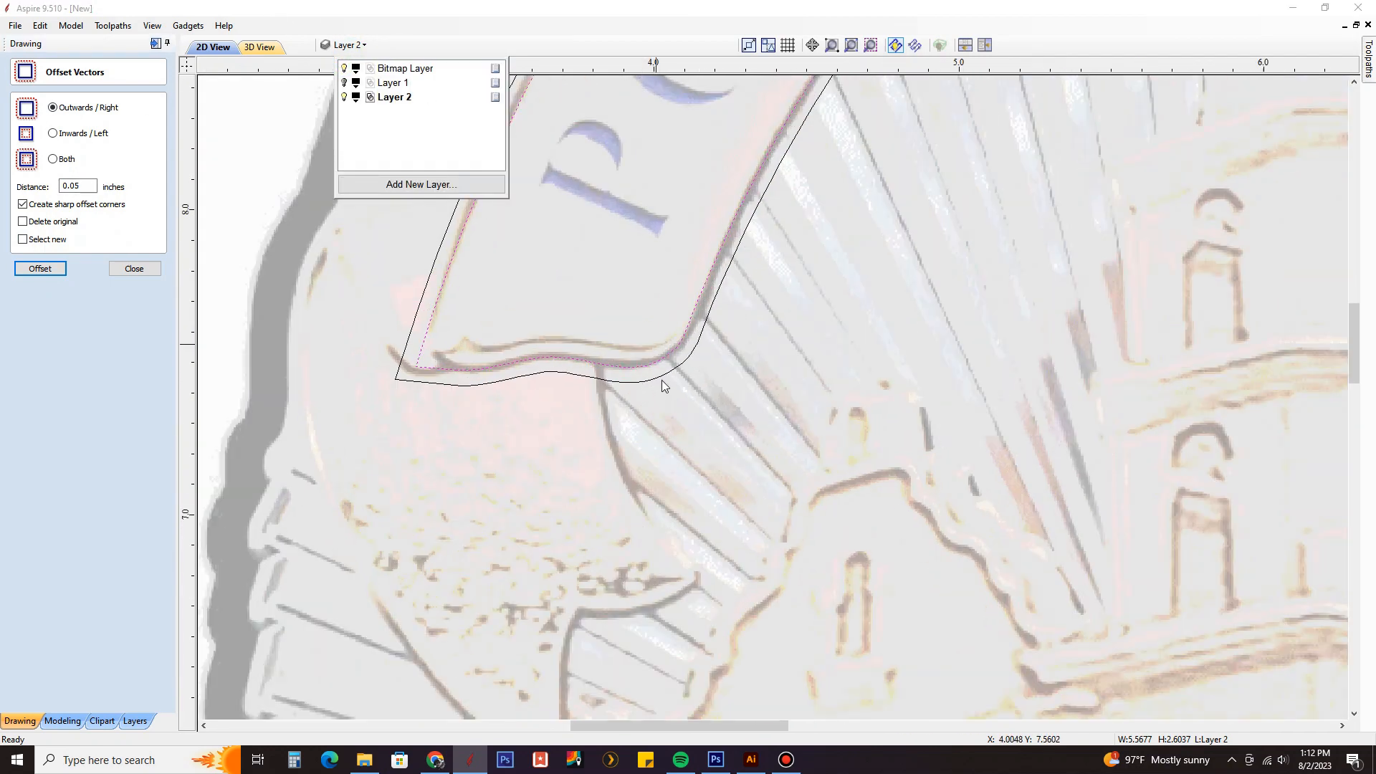
left_click(527, 16)
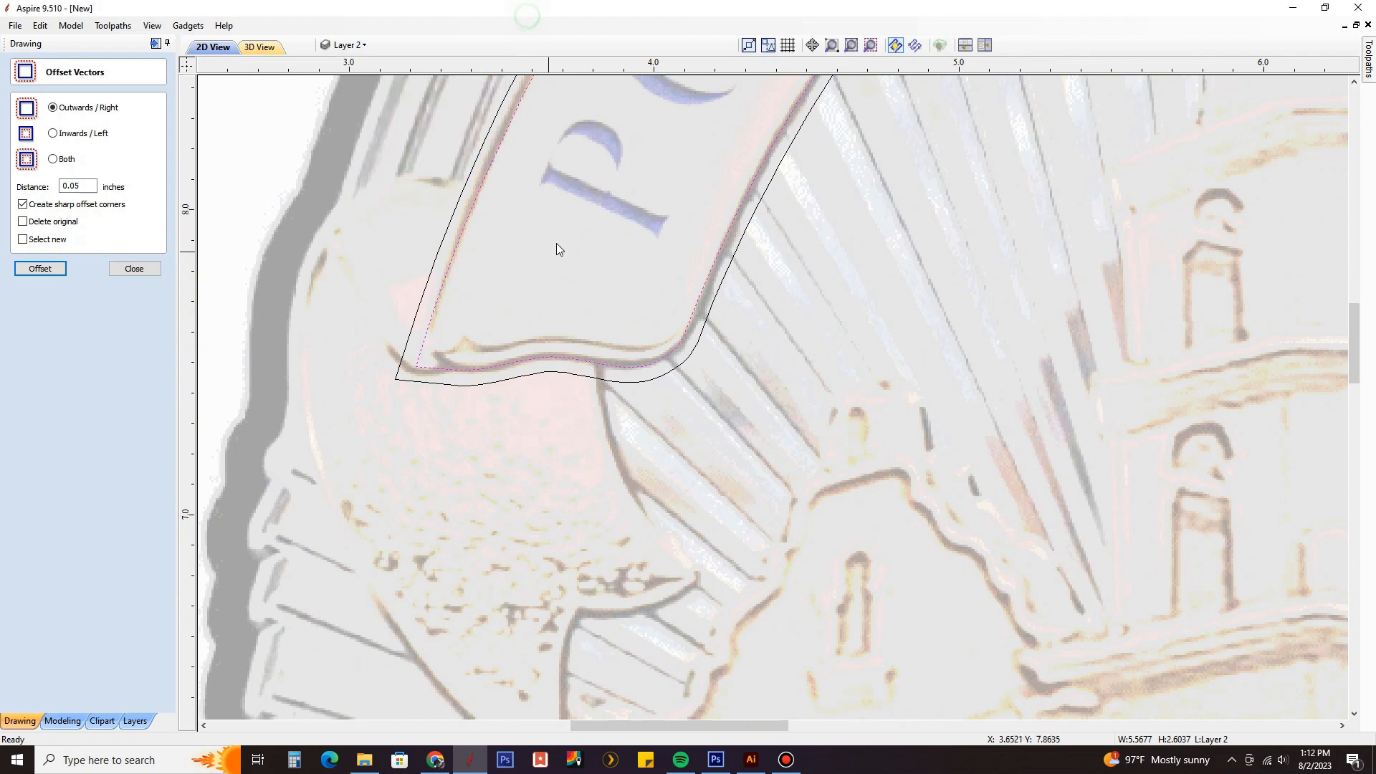
Undo the outward offset and offset the banner outline inwards by 0.05 inches with sharp corners.
key("ctrl+z")
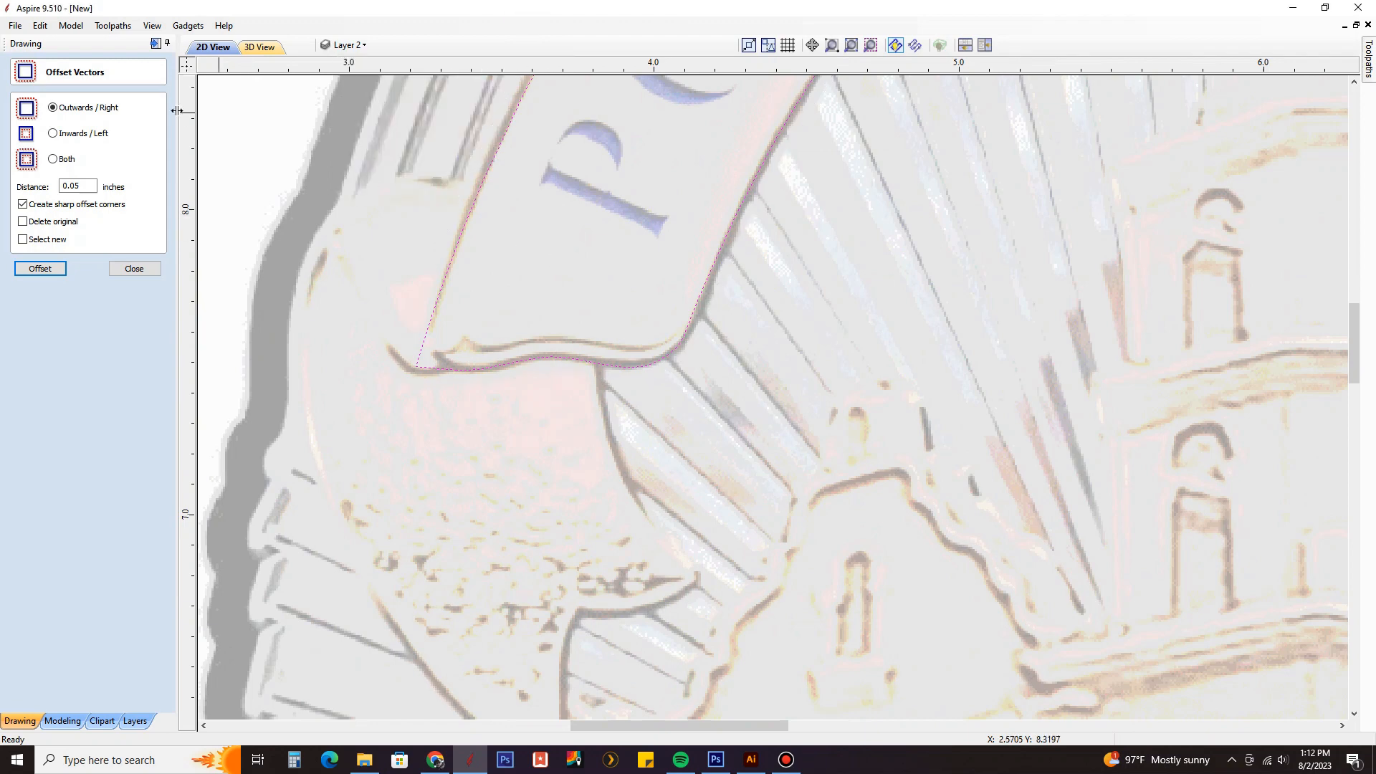
left_click(86, 136)
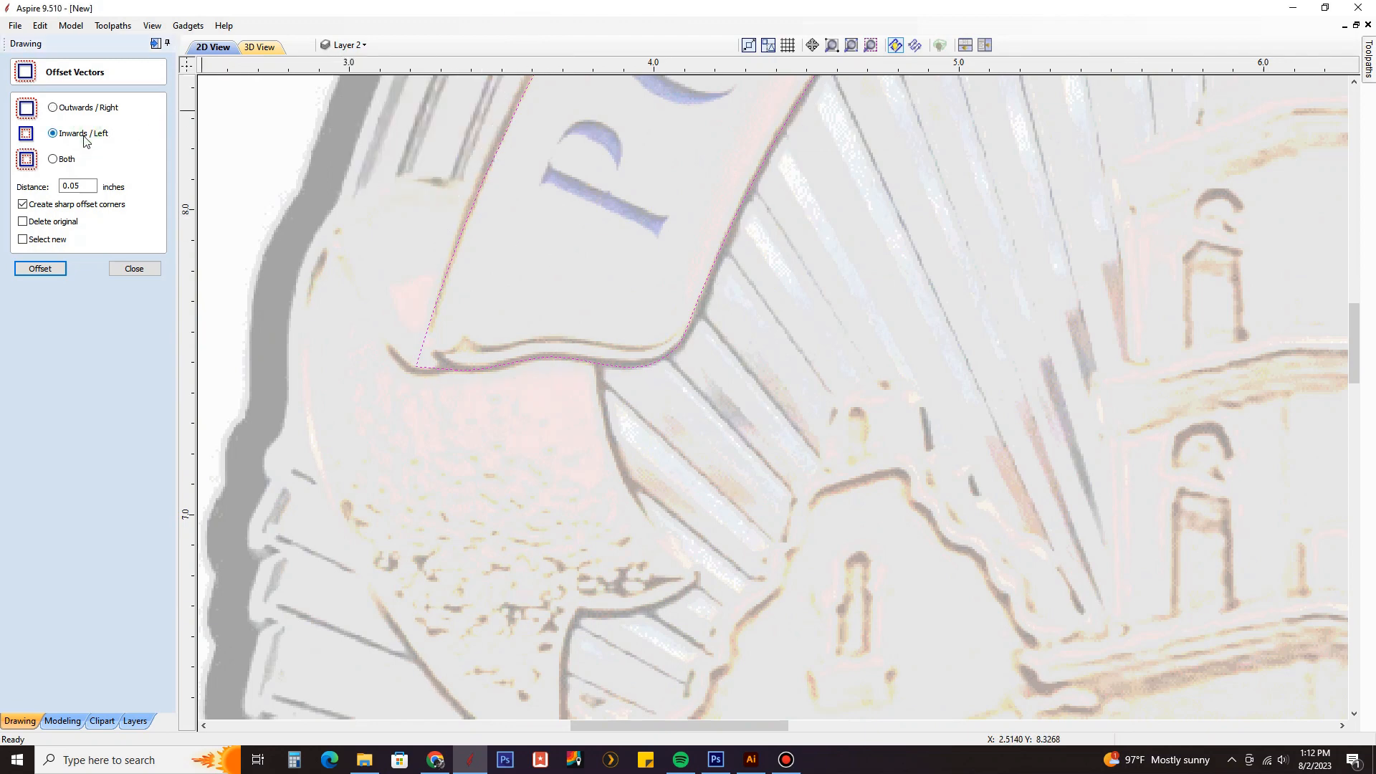
left_click(60, 273)
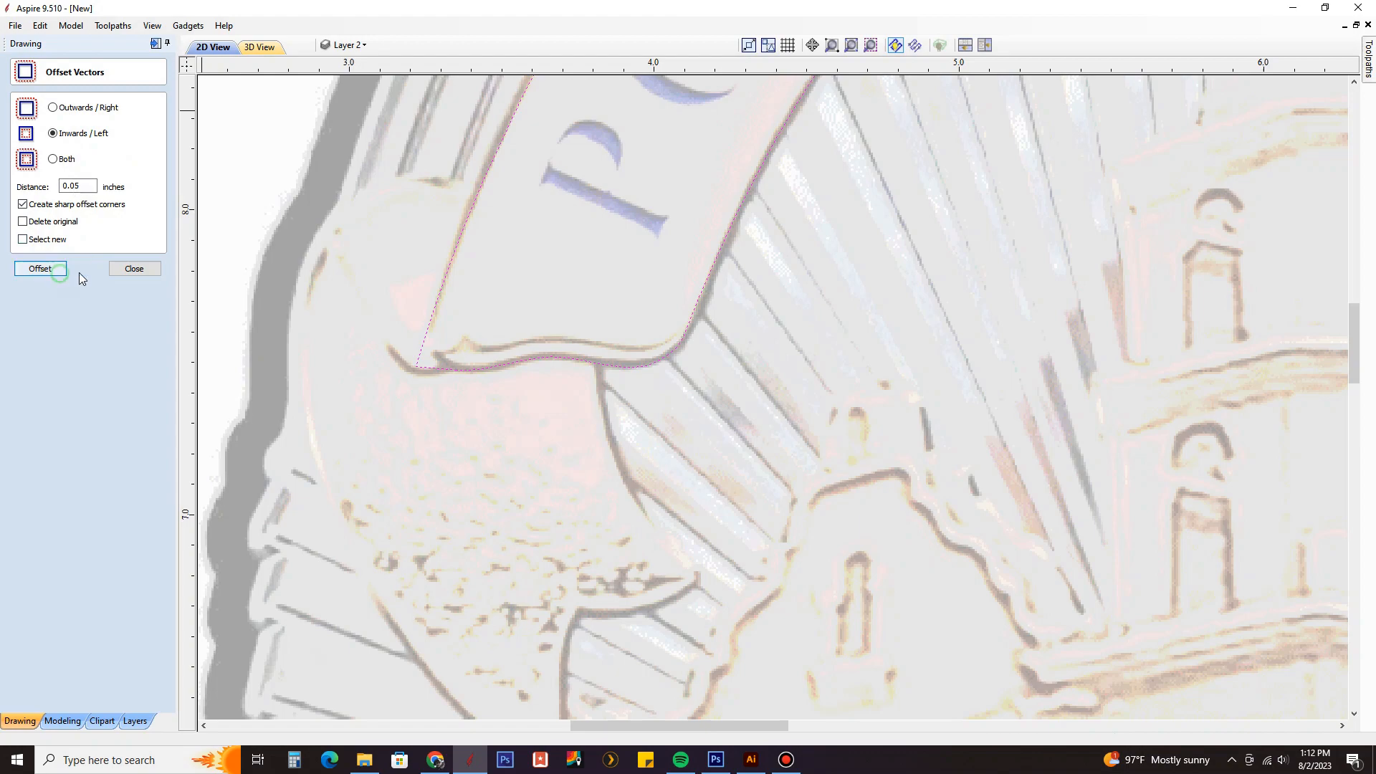
scroll(561, 346, "down", 3)
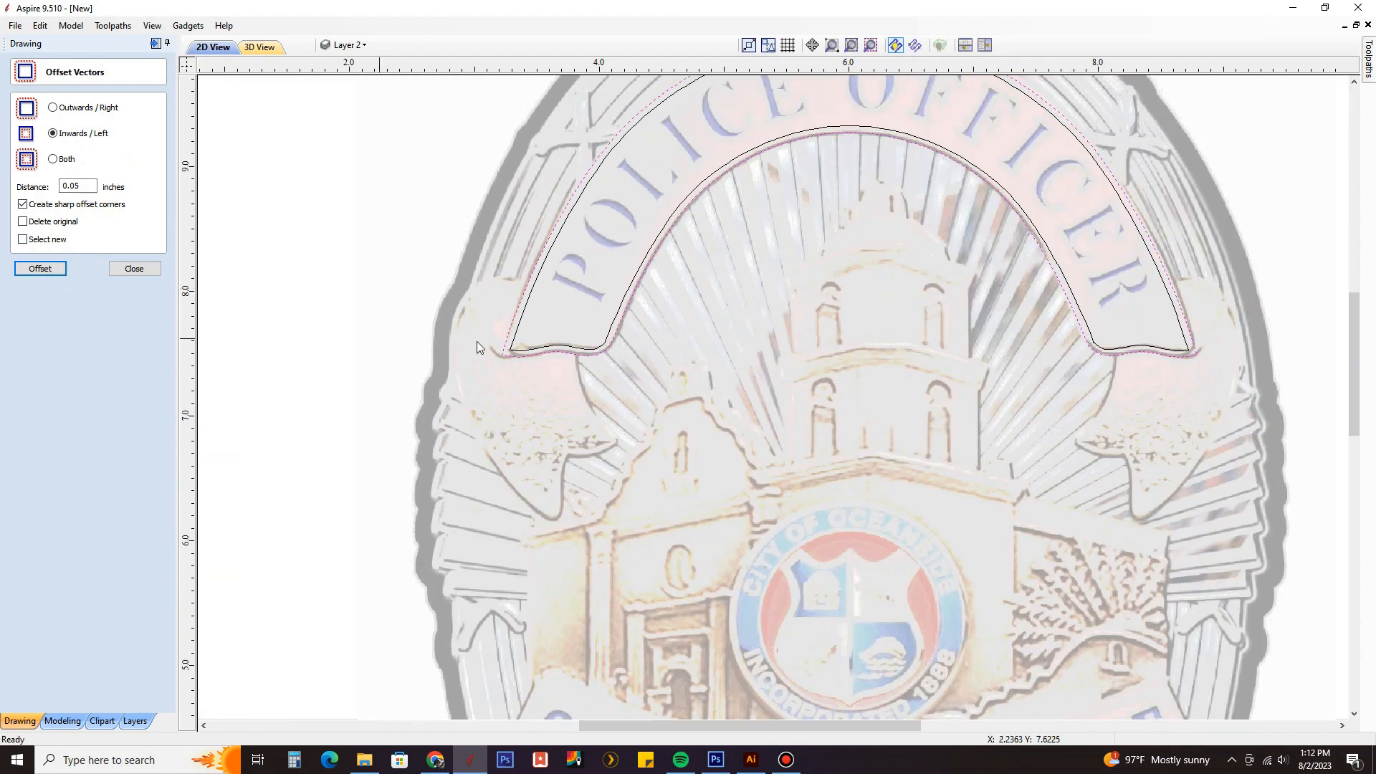
scroll(479, 347, "up", 2)
left_click(146, 273)
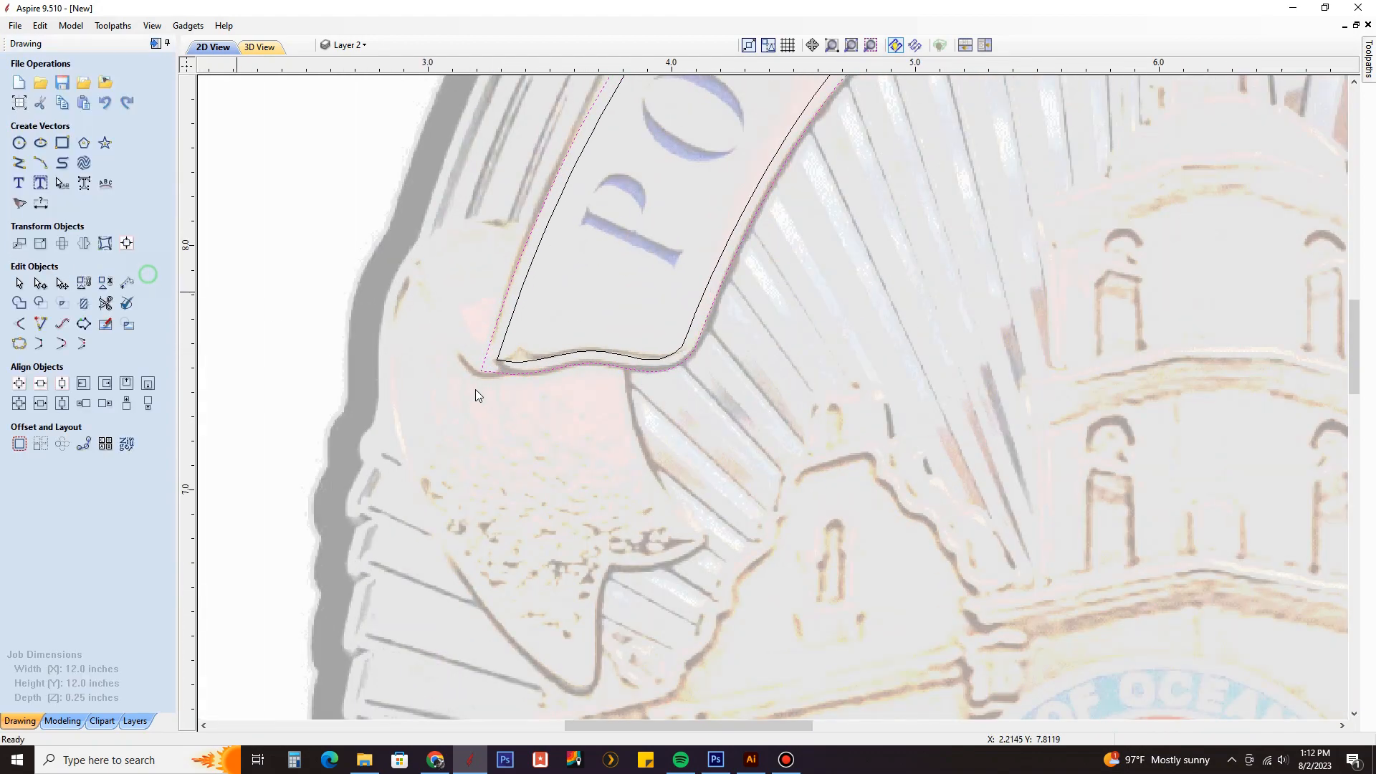
Select the badge bitmap and examine the folded ribbon behind the banner's lower left end.
middle_click_drag(498, 401, 625, 382)
left_click(588, 337)
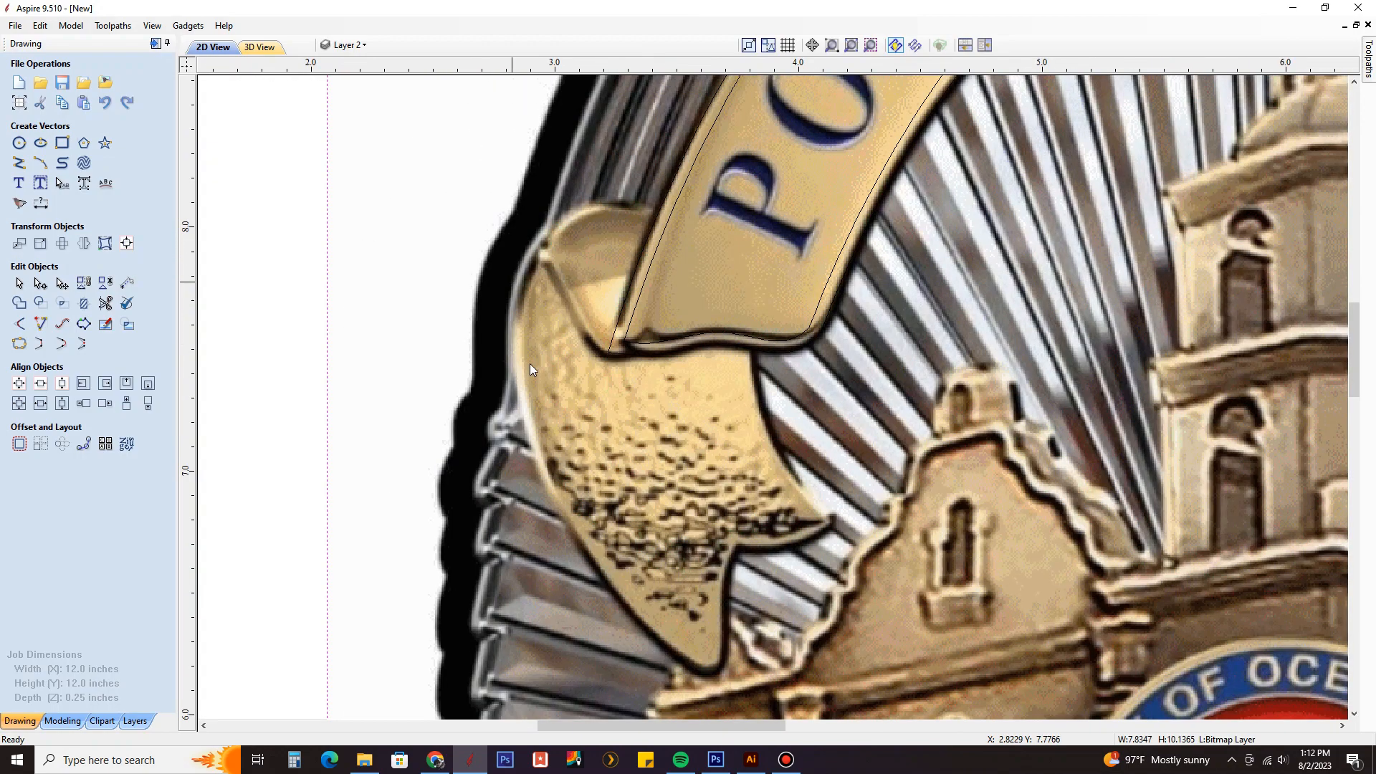
scroll(633, 353, "up", 2)
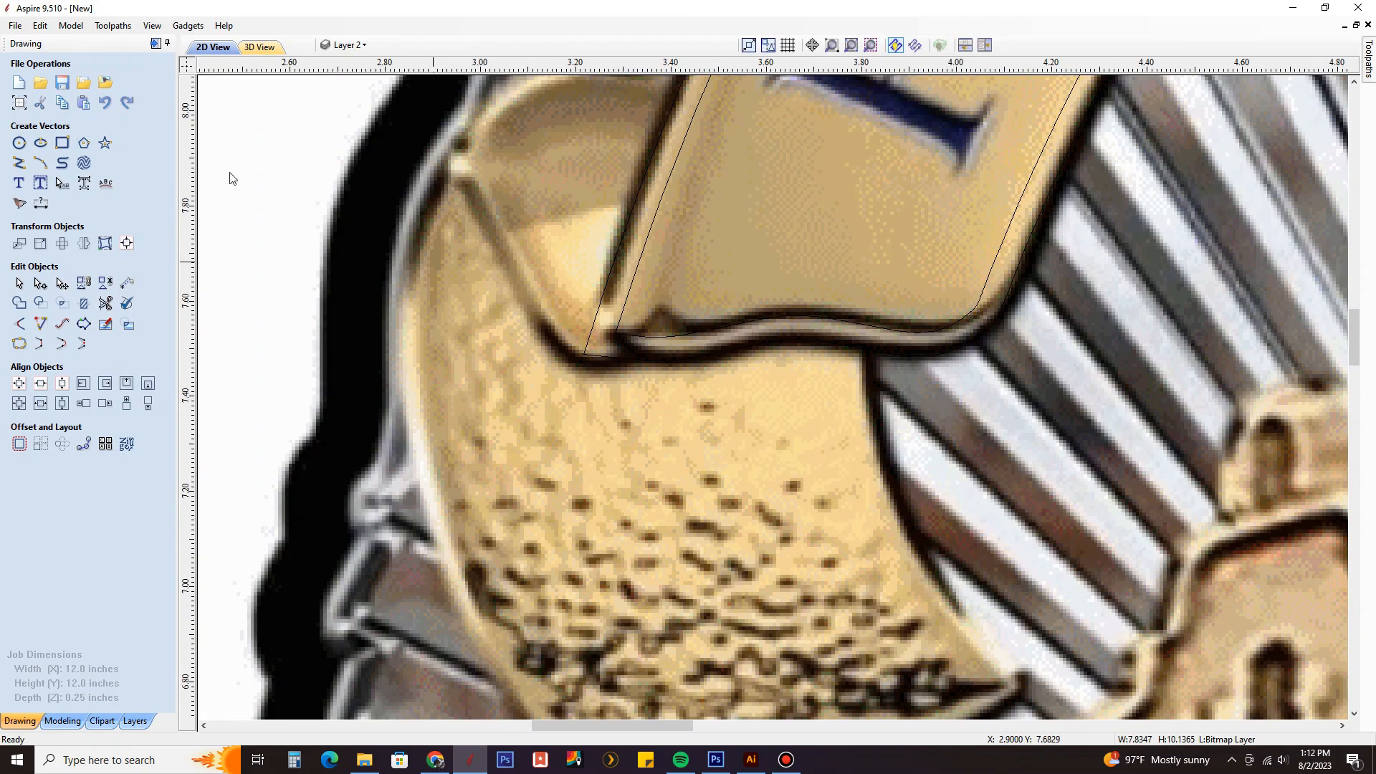
left_click(19, 164)
scroll(666, 378, "down", 2)
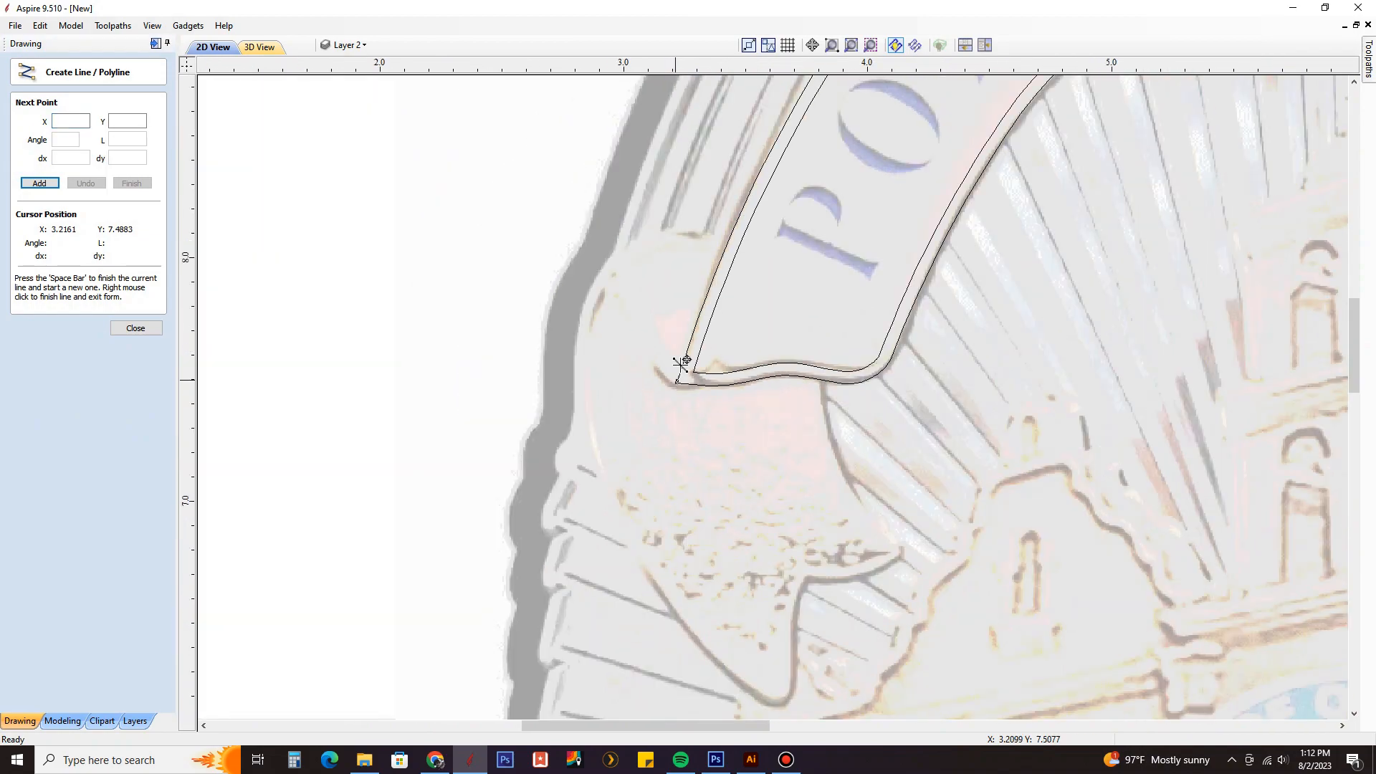
scroll(730, 231, "up", 2)
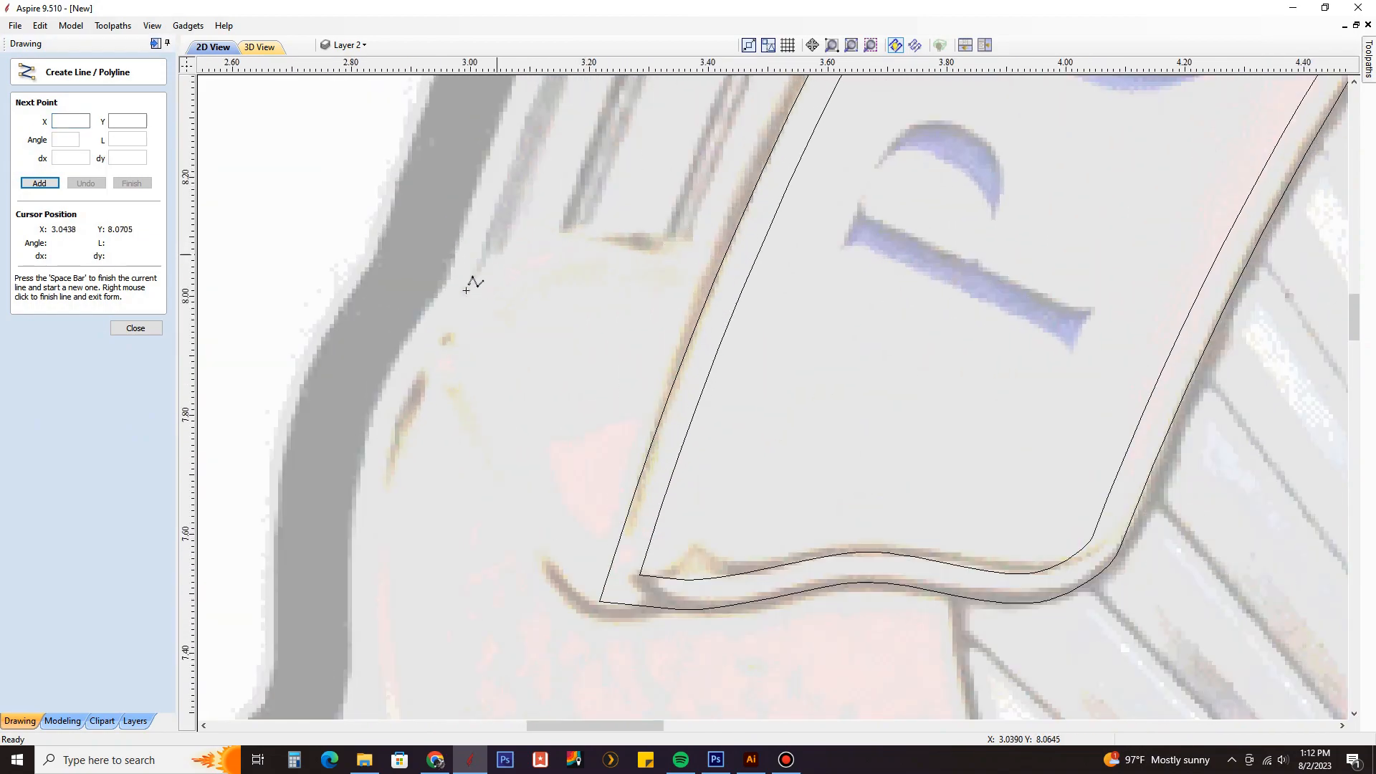
left_click(151, 323)
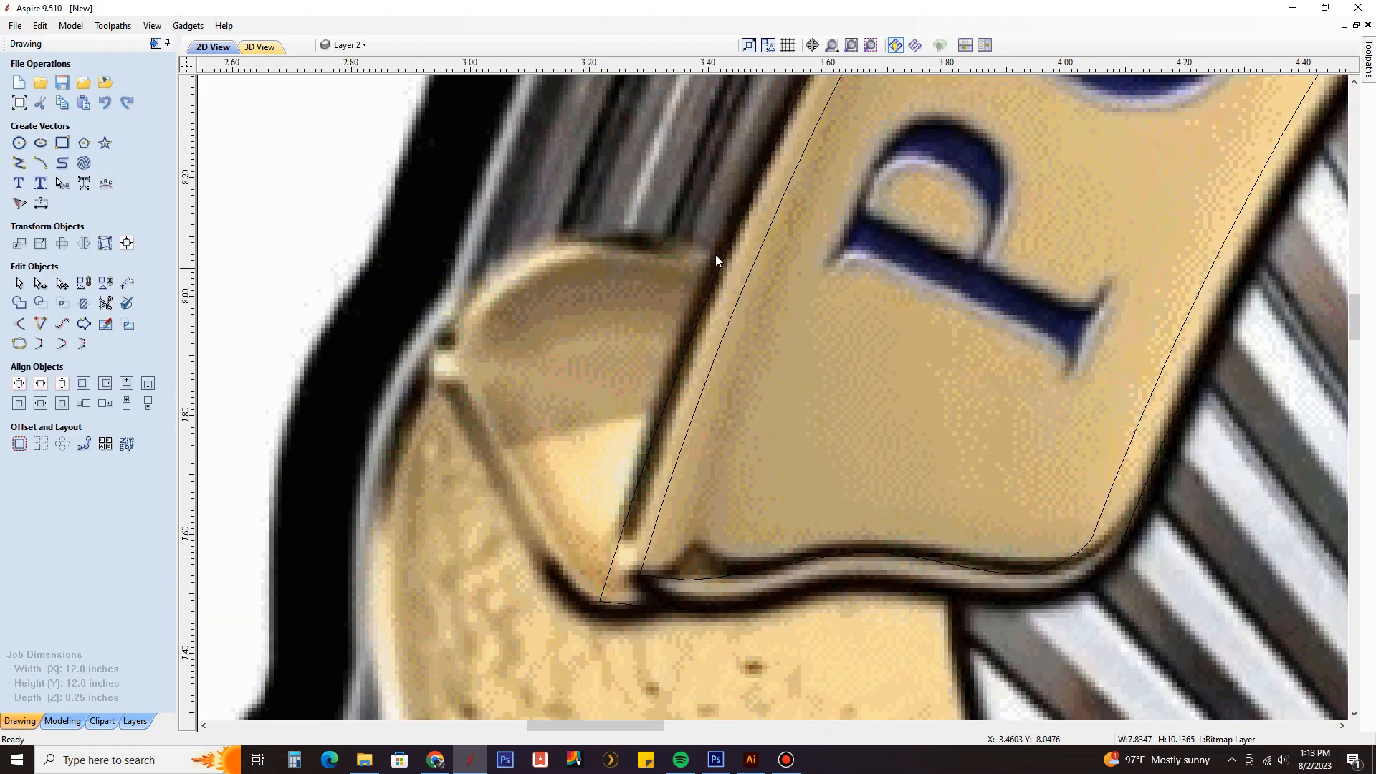
scroll(634, 238, "down", 2)
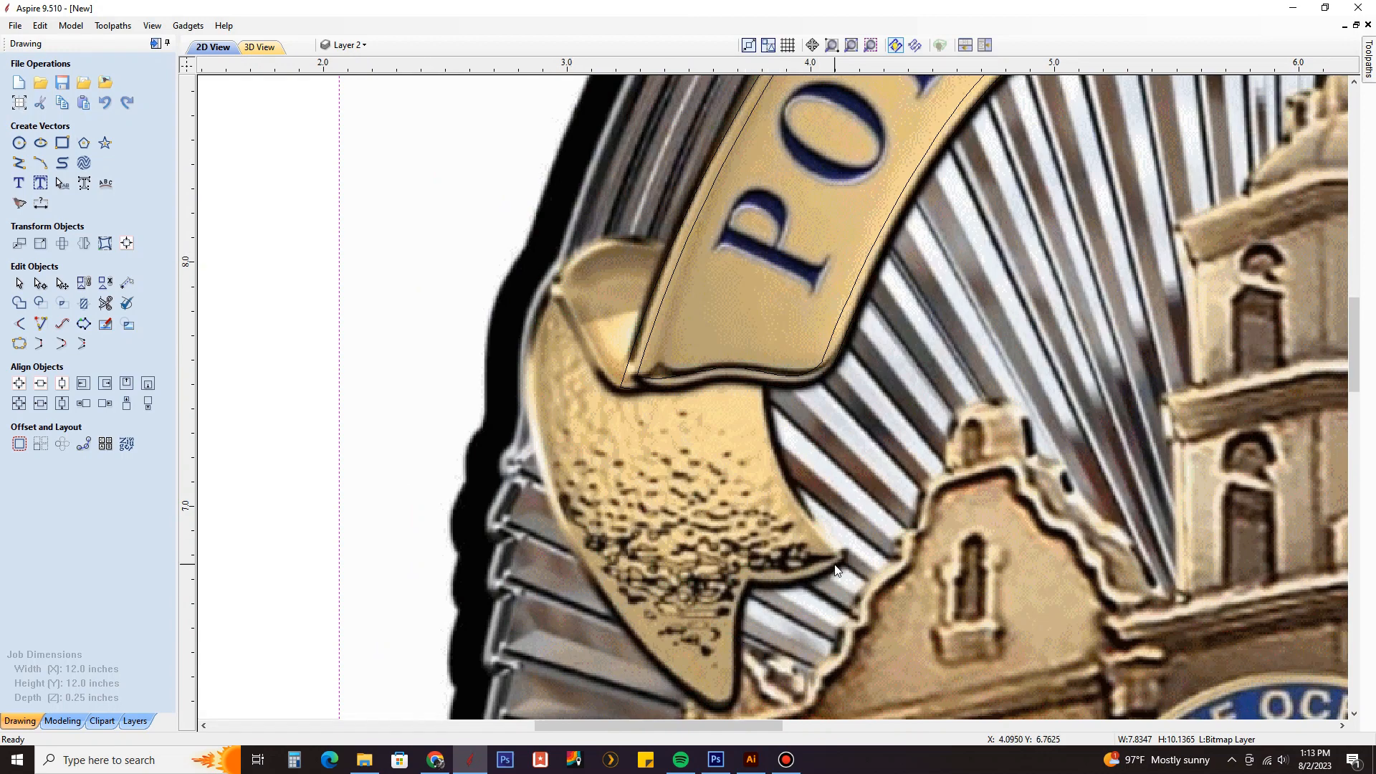
scroll(660, 261, "up", 2)
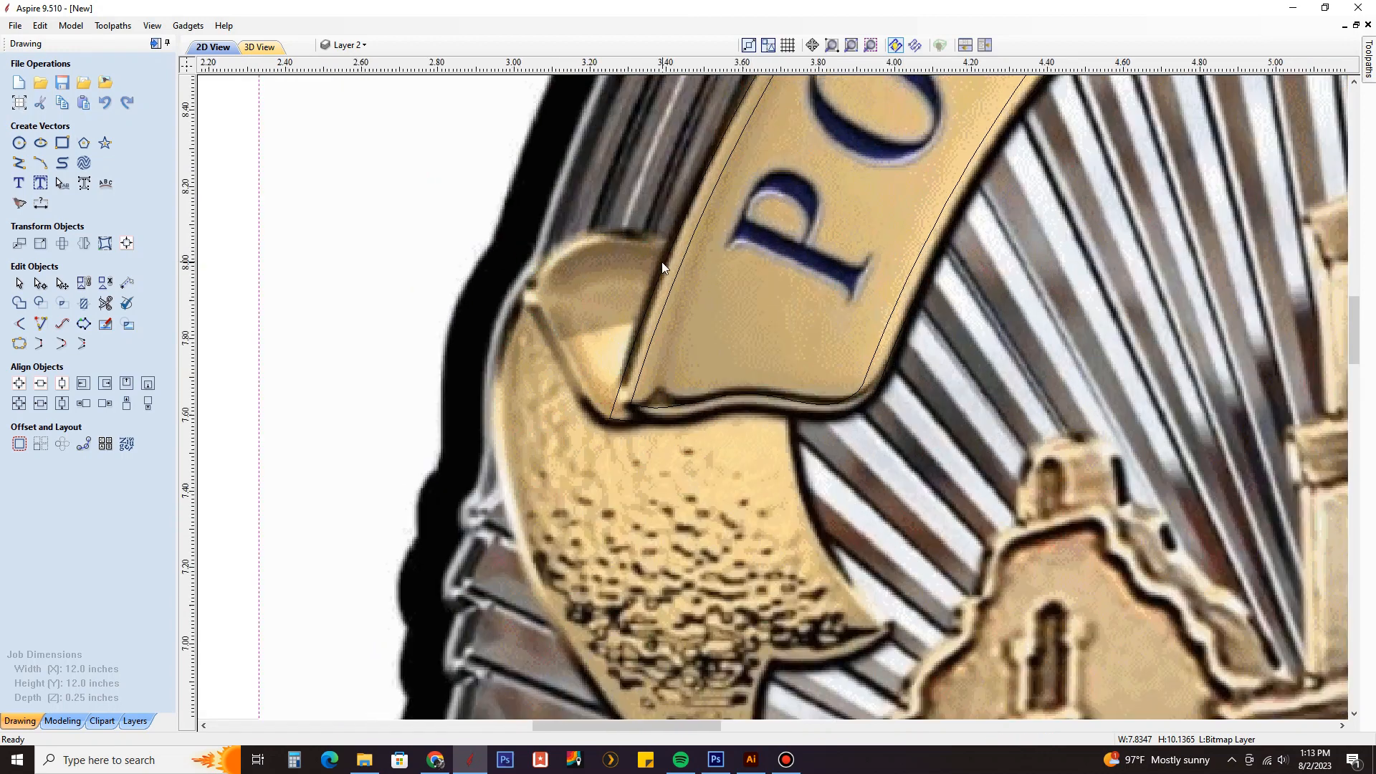
Draw an open four-point polyline, about 0.80 by 1.93 inches, from the banner's left edge around the ribbon's outer side to its bottom tip.
left_click(18, 166)
scroll(675, 232, "up", 2)
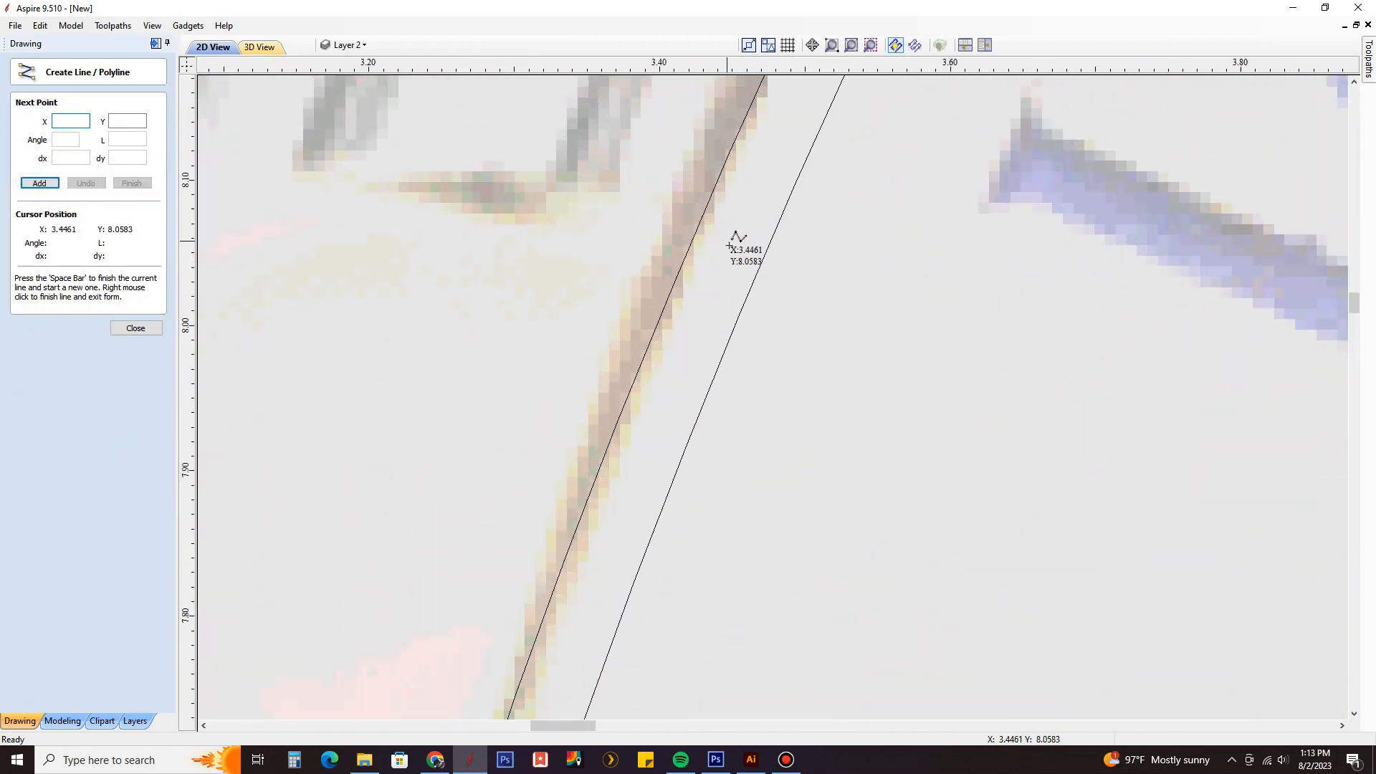
left_click(747, 242)
scroll(744, 242, "down", 2)
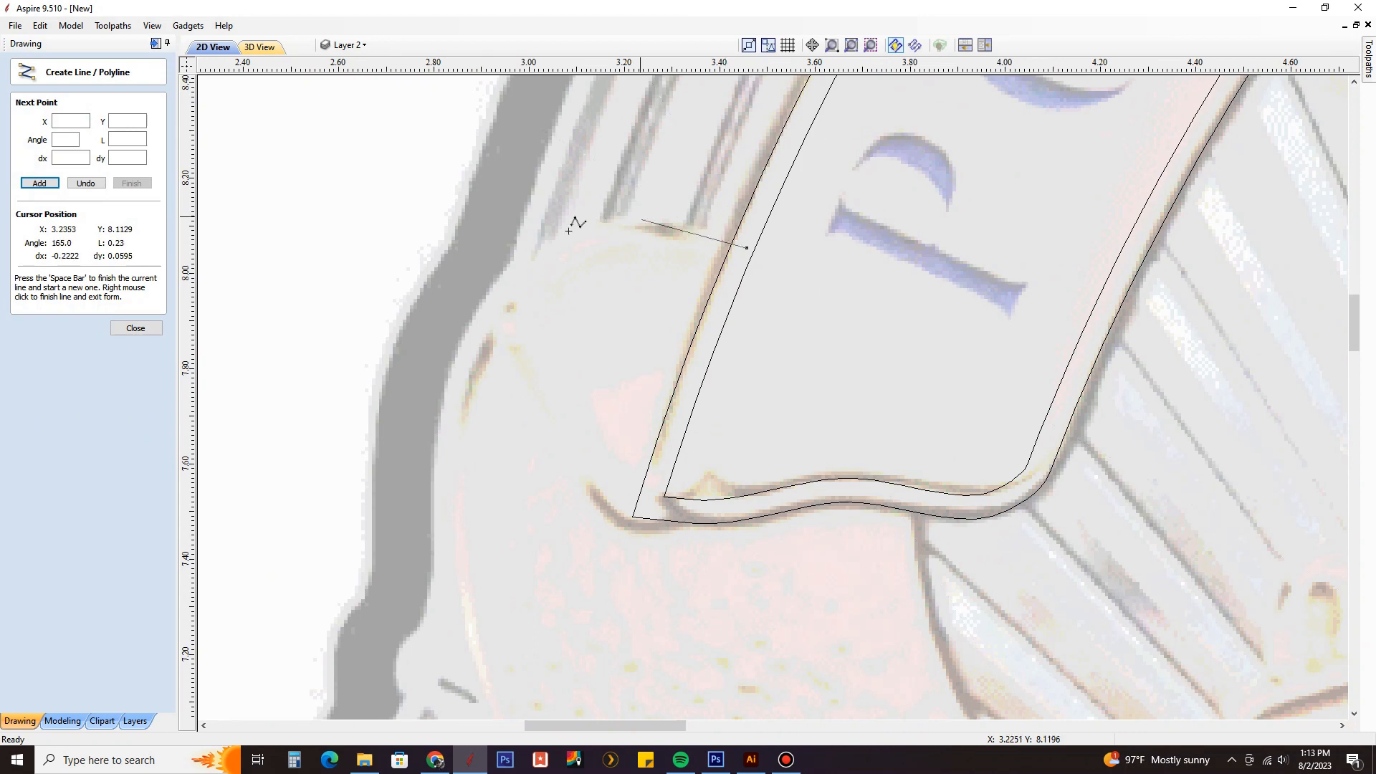
left_click(491, 273)
scroll(505, 272, "down", 2)
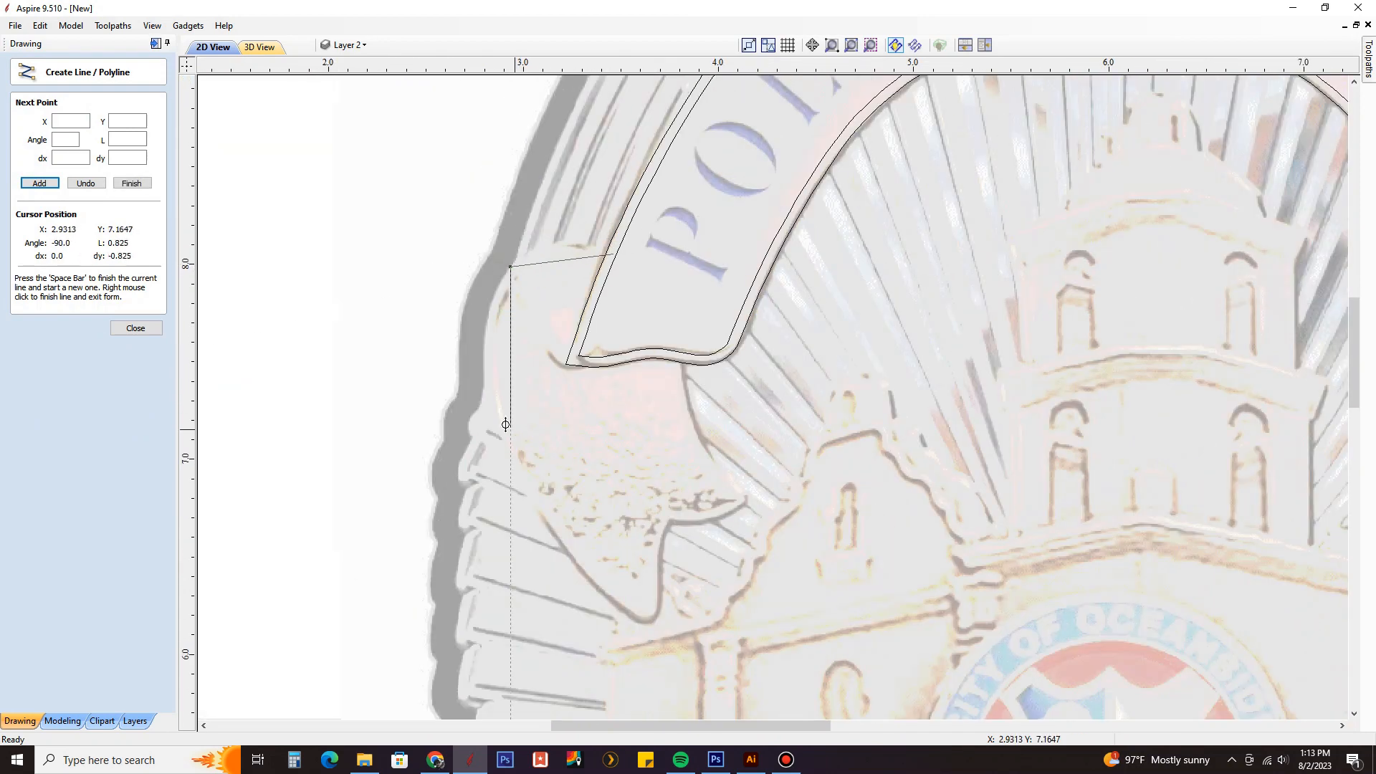
scroll(497, 421, "up", 2)
left_click(492, 419)
middle_click_drag(598, 434, 578, 225)
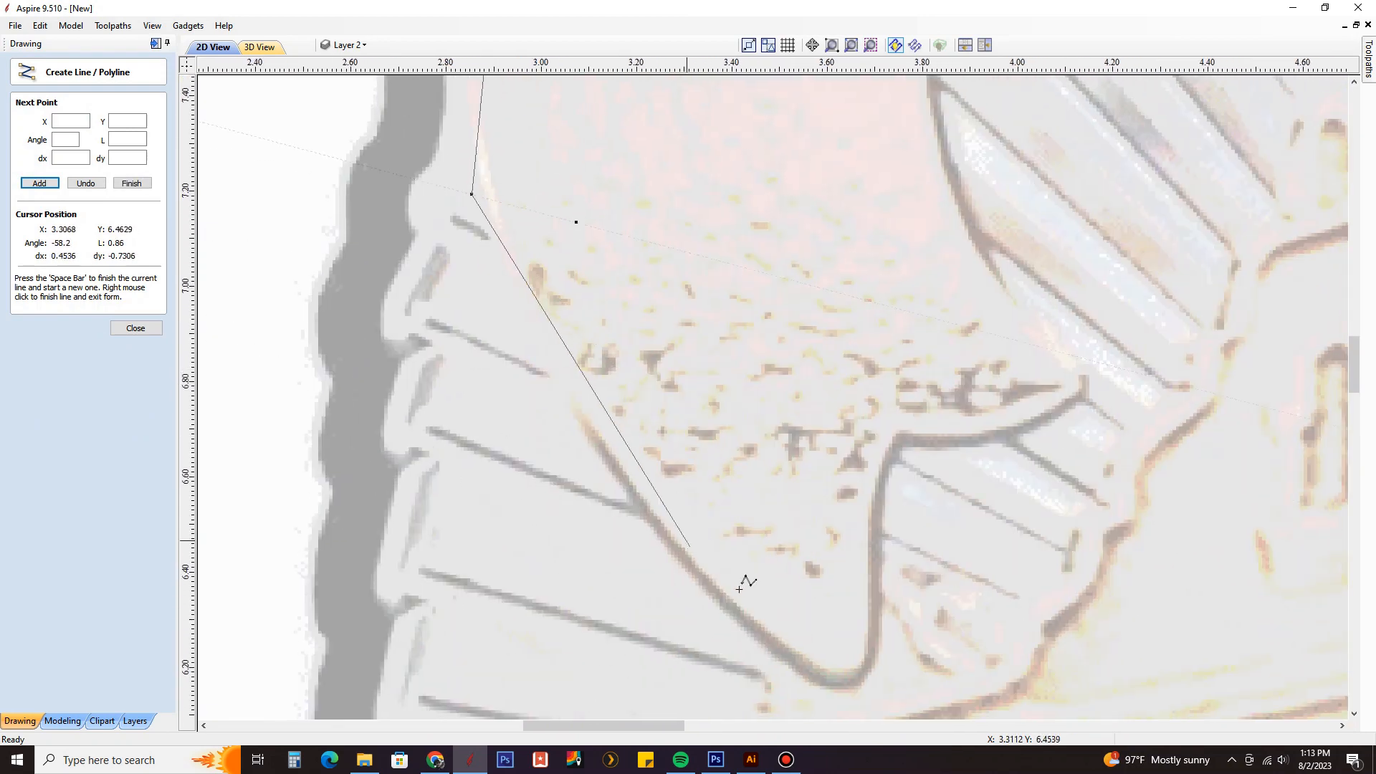
left_click(855, 704)
scroll(813, 681, "down", 2)
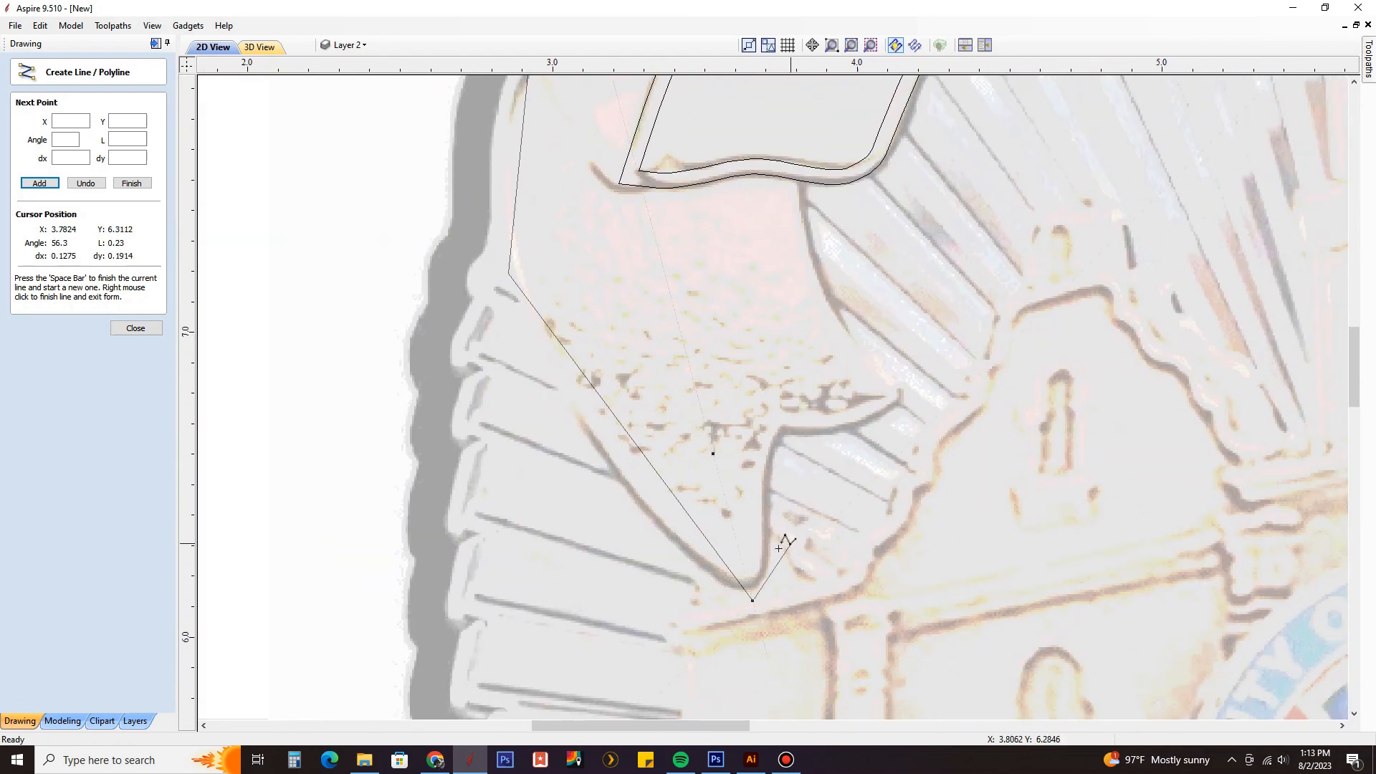
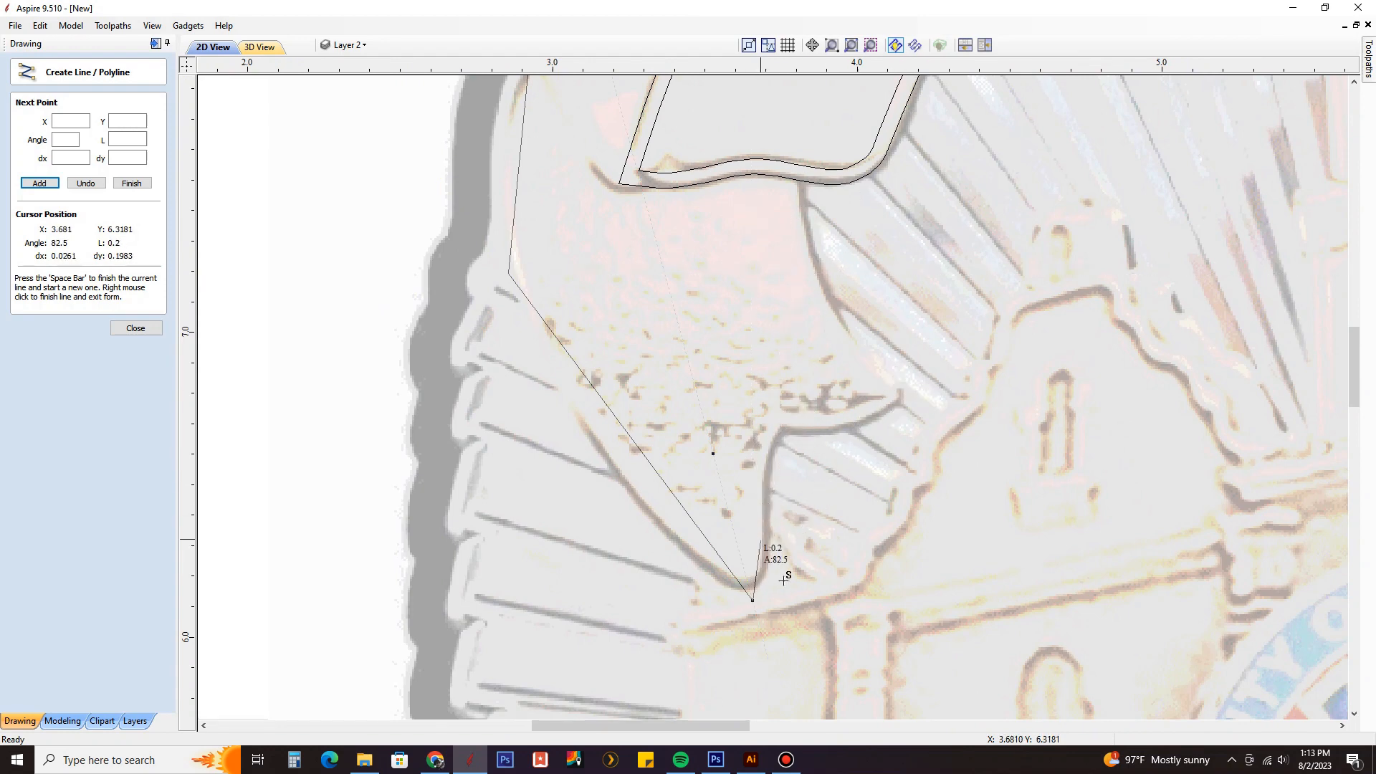
left_click(136, 328)
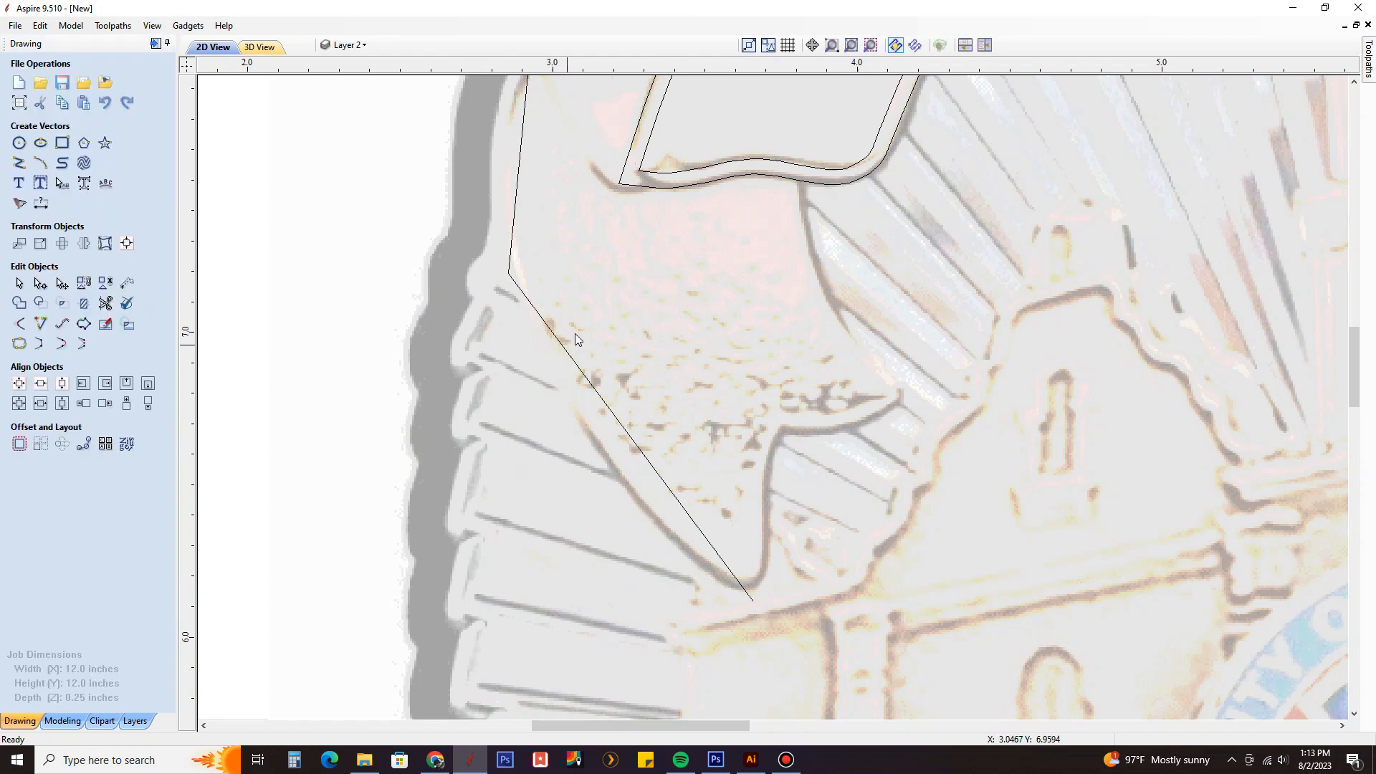
Smooth the two middle nodes of the ribbon polyline and bulge its top span upward along the ribbon fold.
left_click(576, 367)
scroll(566, 238, "down", 3)
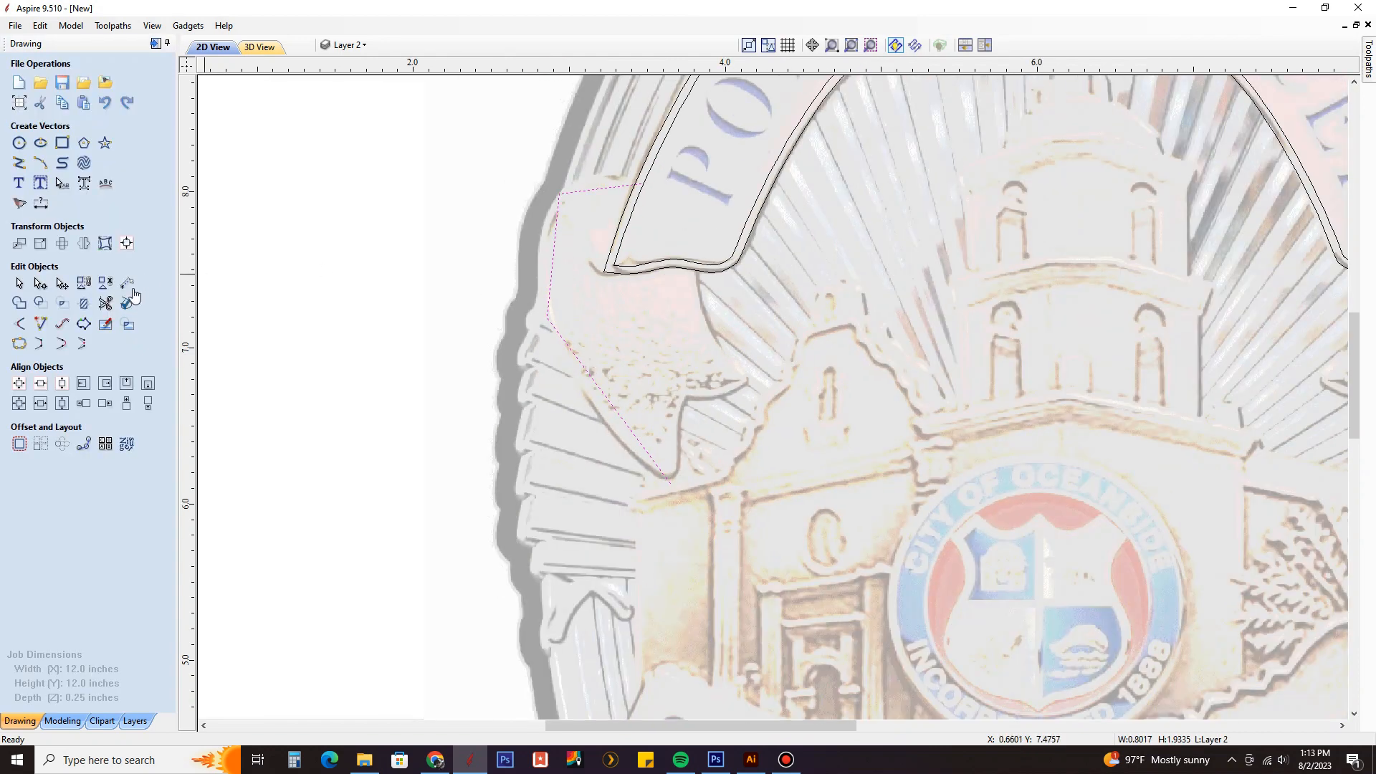
left_click(41, 284)
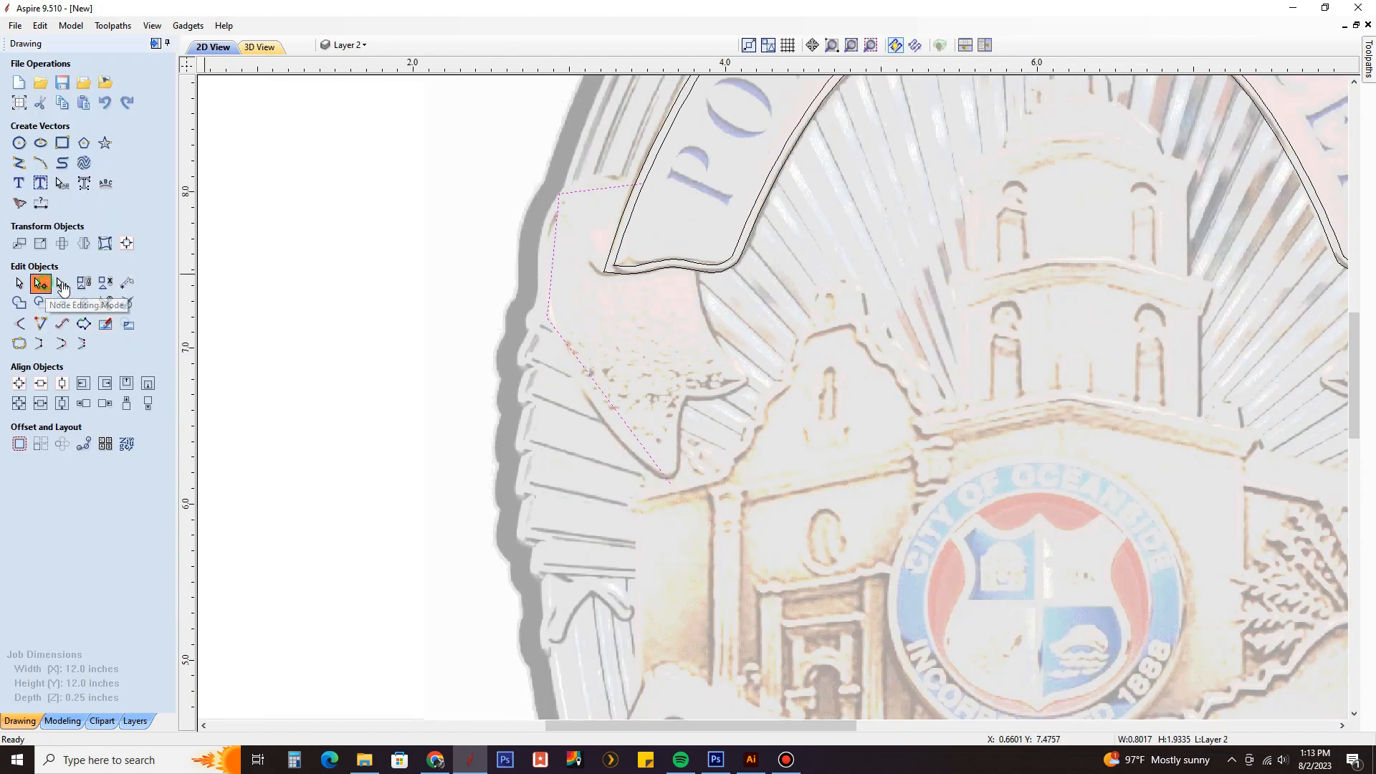
scroll(555, 197, "up", 4)
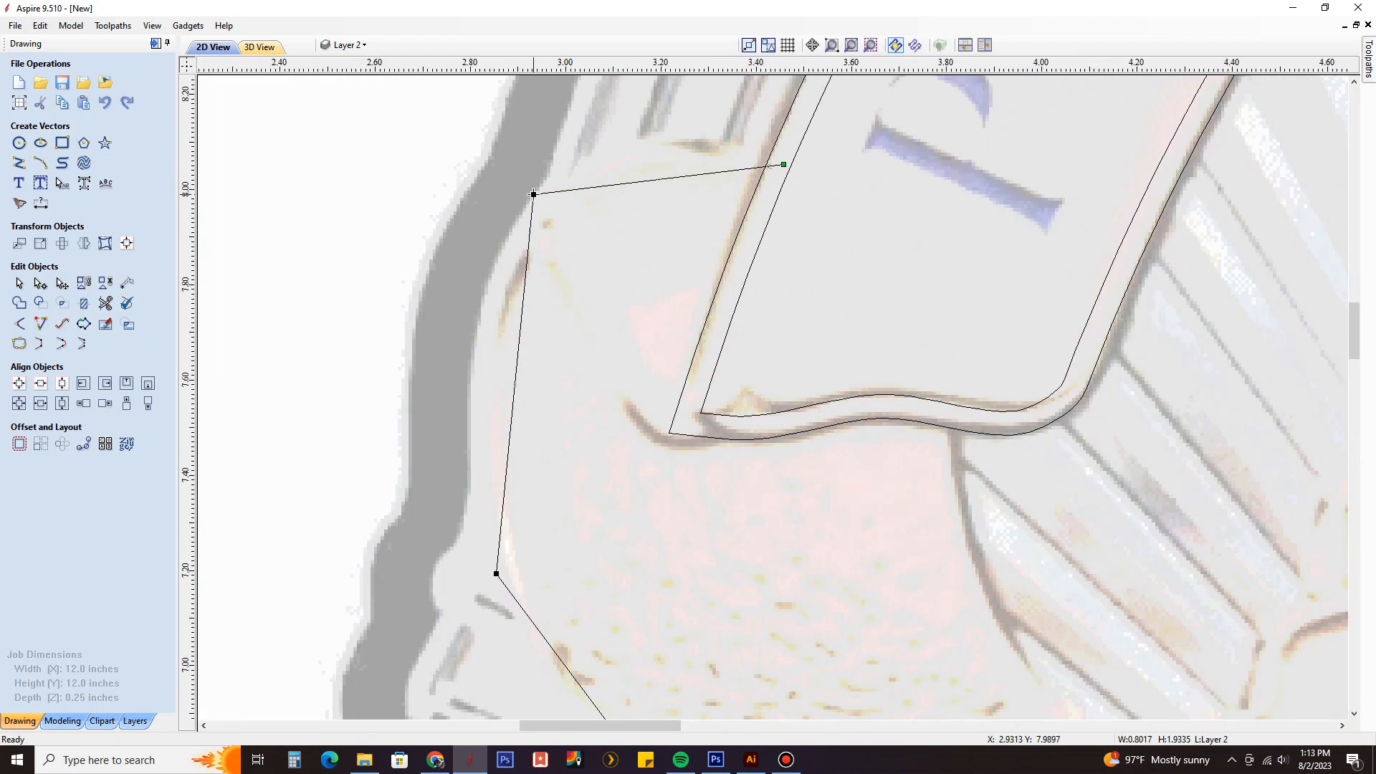
key("s")
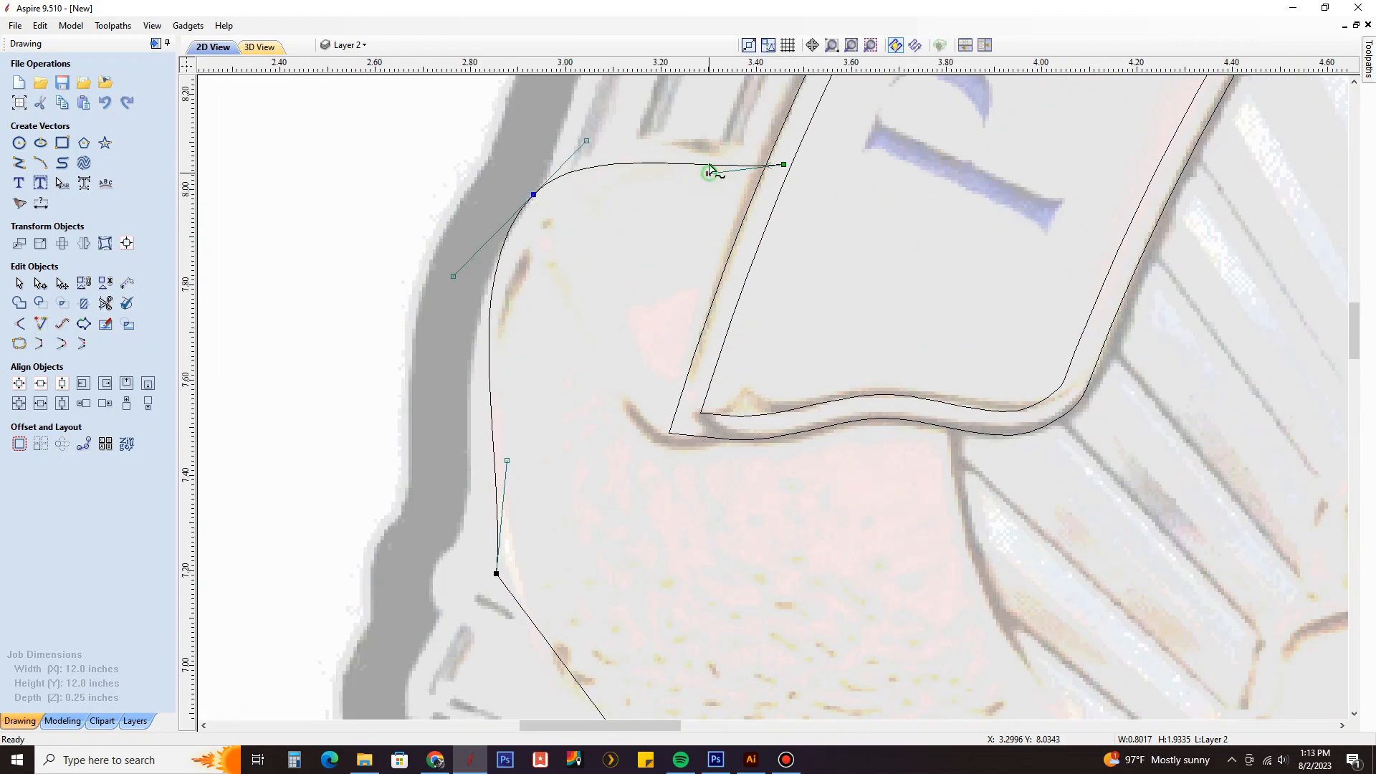
left_click_drag(710, 171, 709, 145)
key("s")
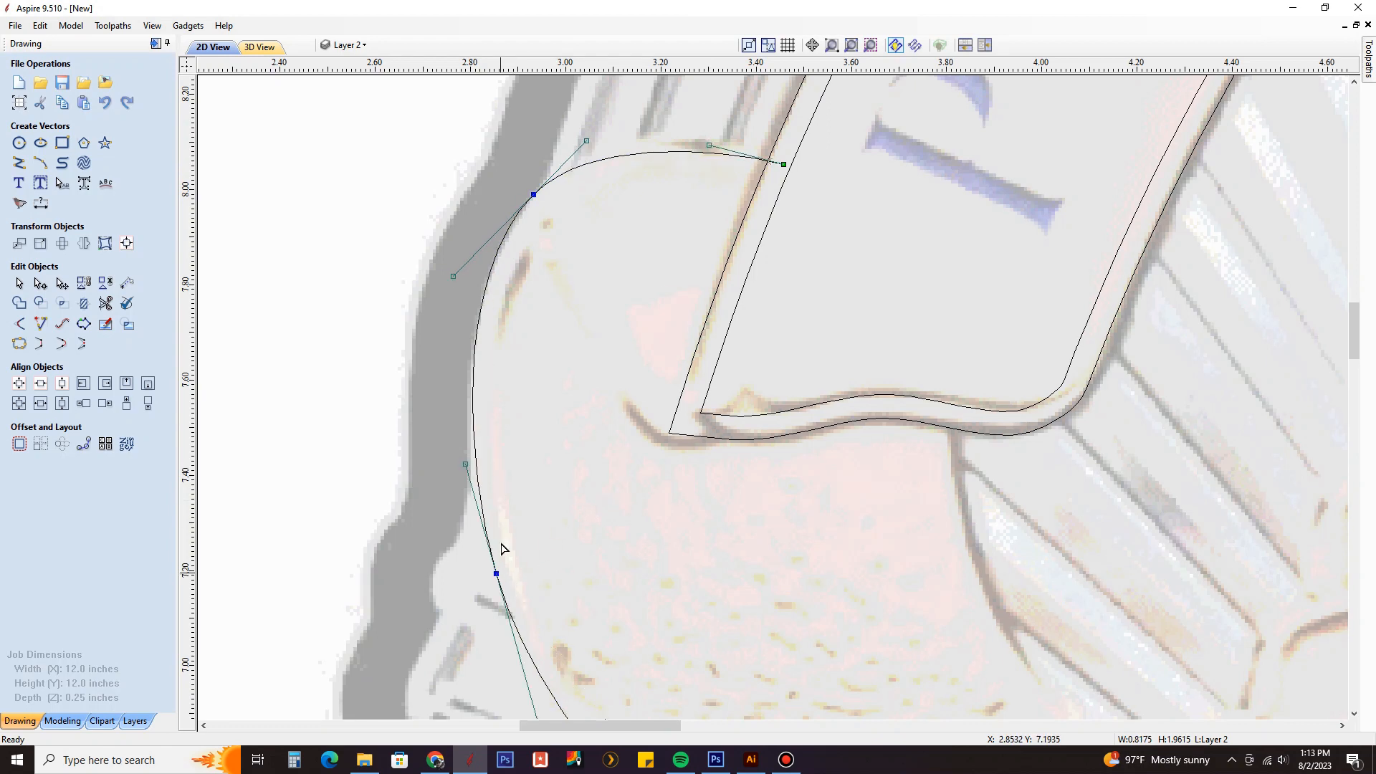
Bend the lowest span of the ribbon curve onto the ribbon's outer edge and nudge its end node just beyond the bottom tip.
scroll(473, 476, "down", 4)
scroll(640, 516, "up", 5)
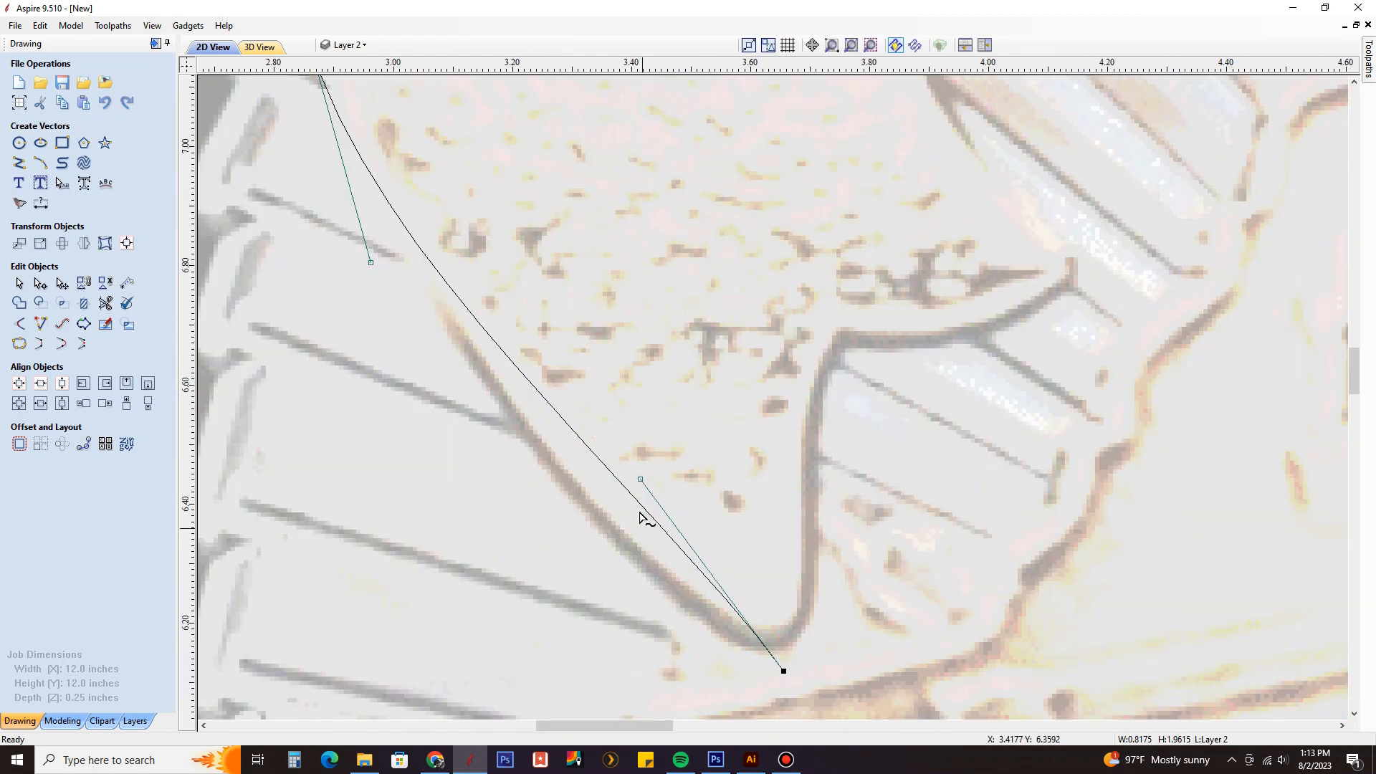
left_click_drag(631, 486, 541, 518)
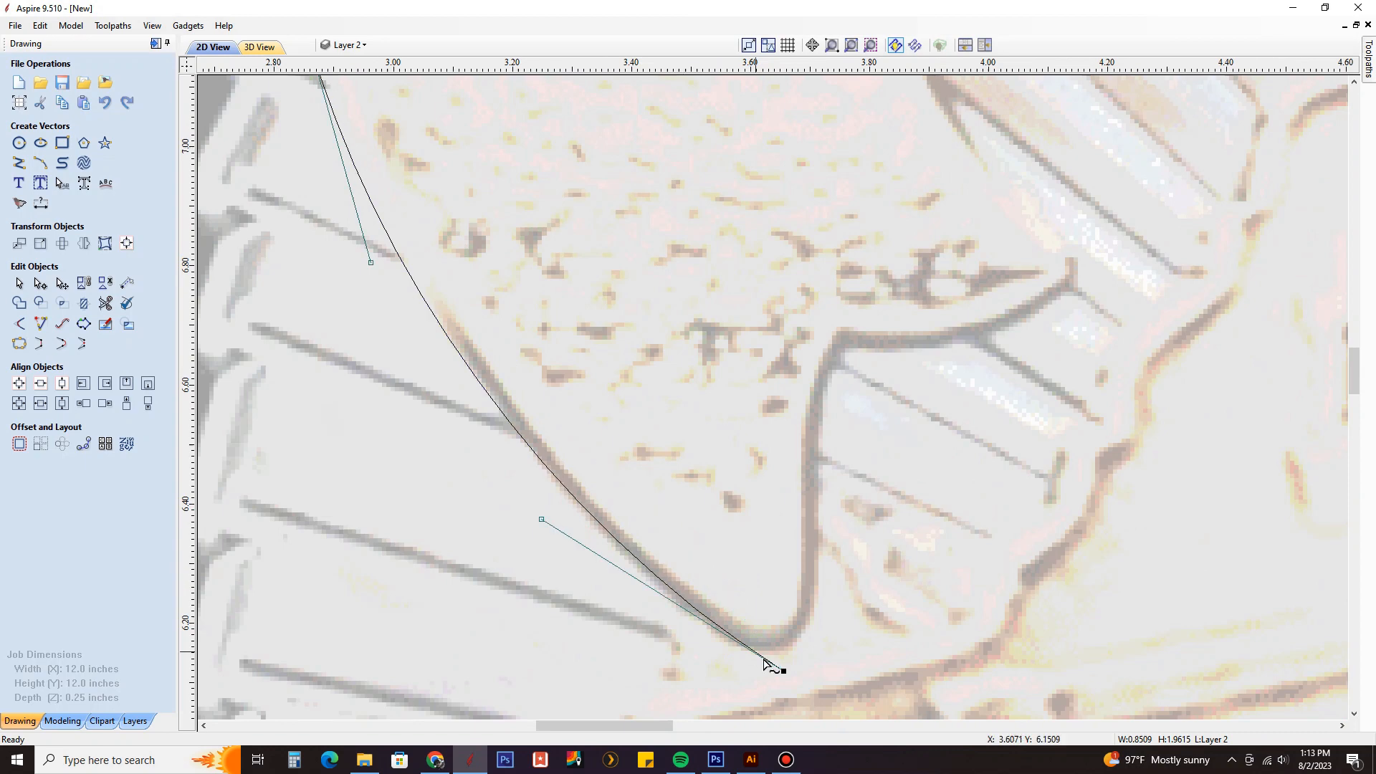
left_click_drag(783, 670, 788, 673)
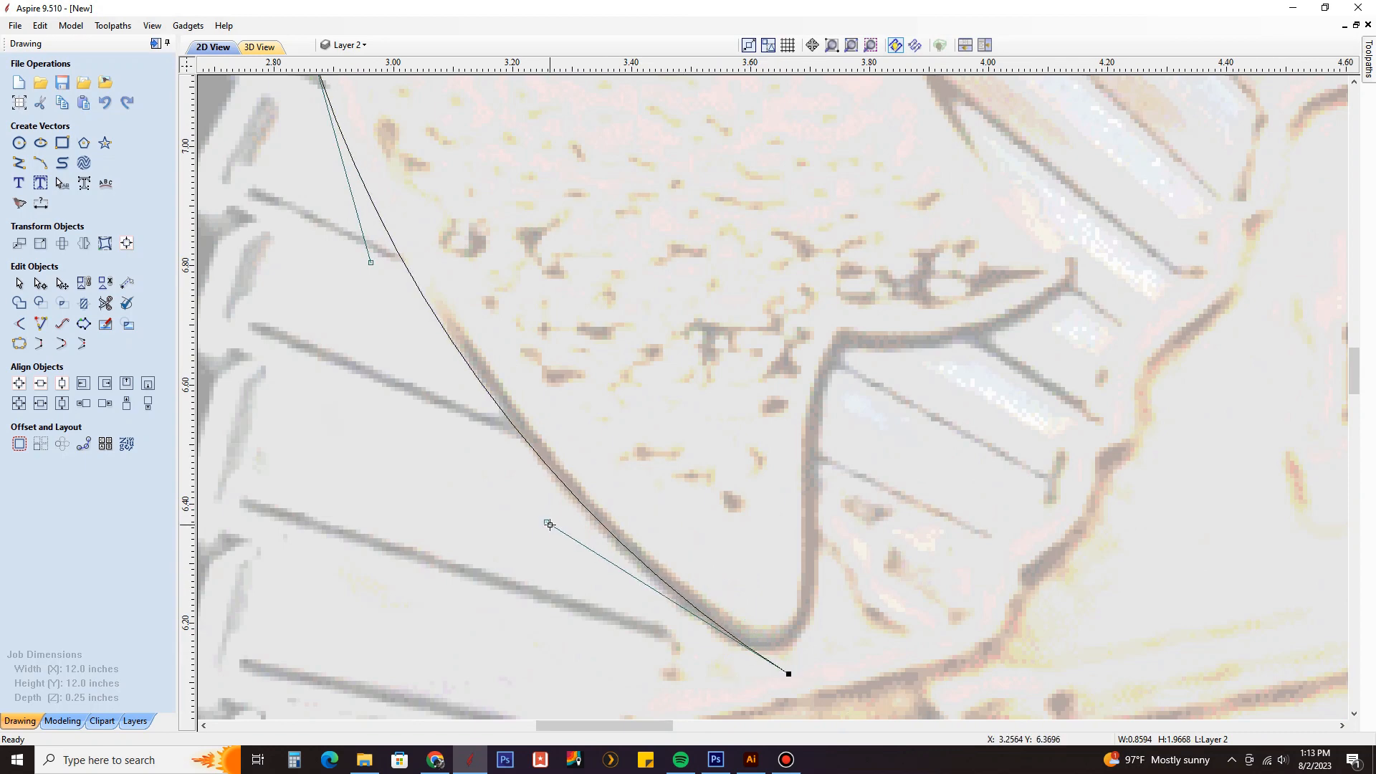
scroll(548, 525, "down", 3)
scroll(494, 292, "up", 3)
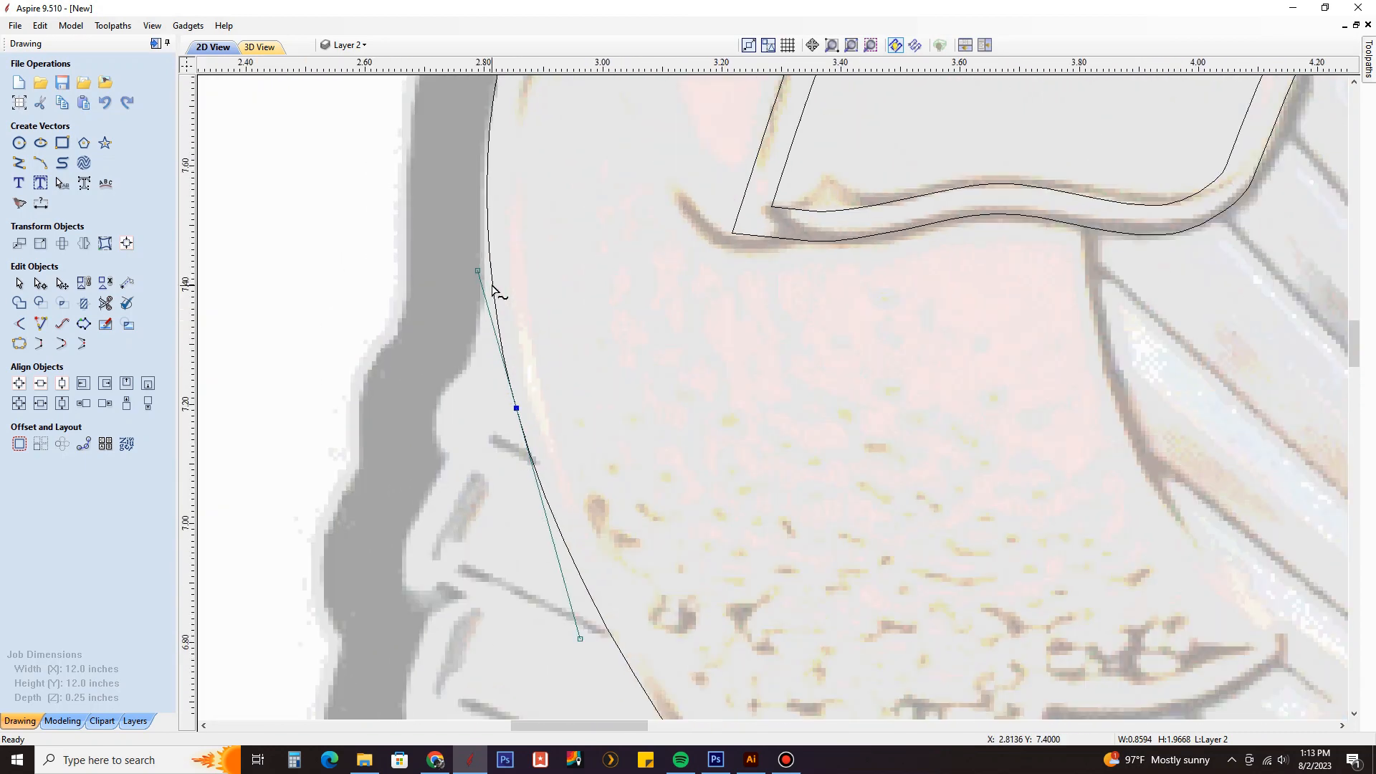
Pull the lower middle node's upper handle slightly outward on the ribbon curve and check the shape with the bitmap layer temporarily hidden.
left_click_drag(478, 271, 466, 267)
scroll(563, 315, "down", 3)
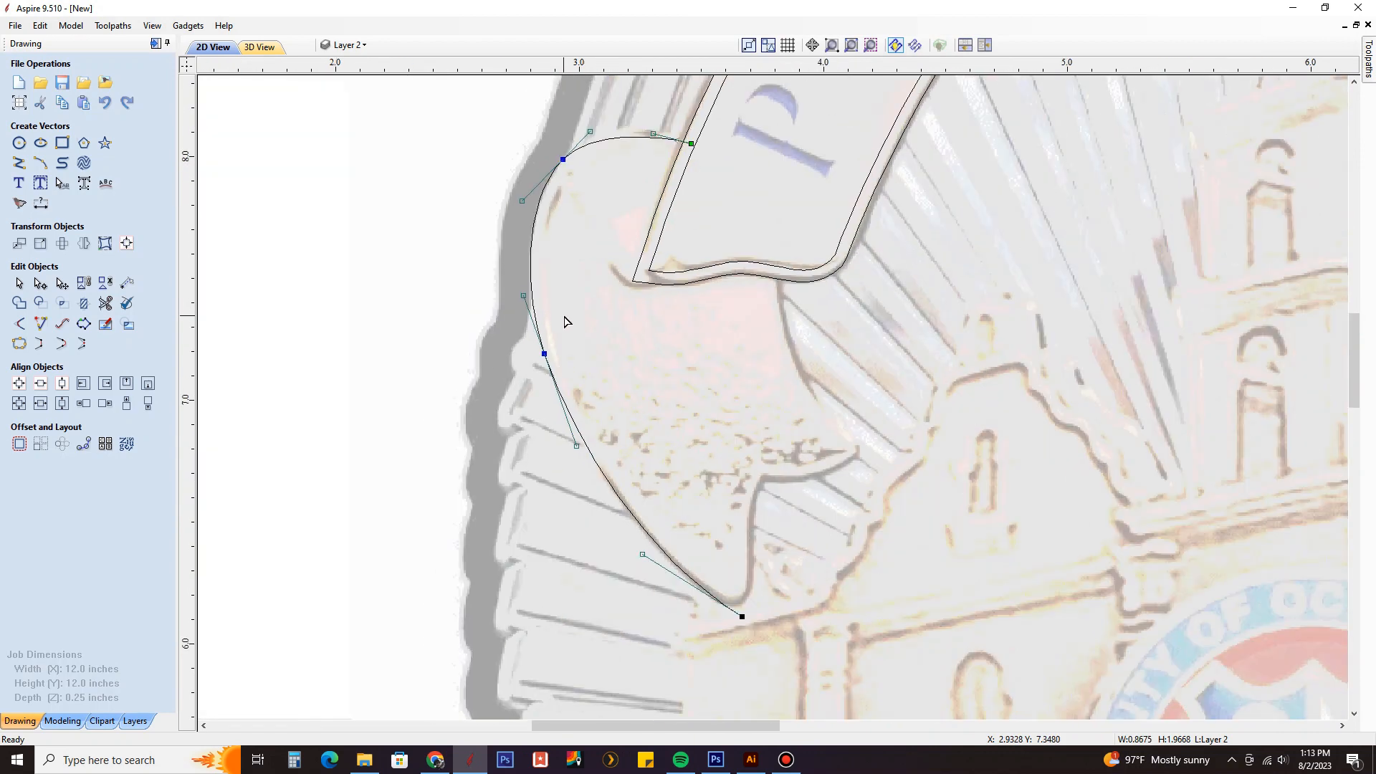
left_click(351, 44)
left_click(346, 62)
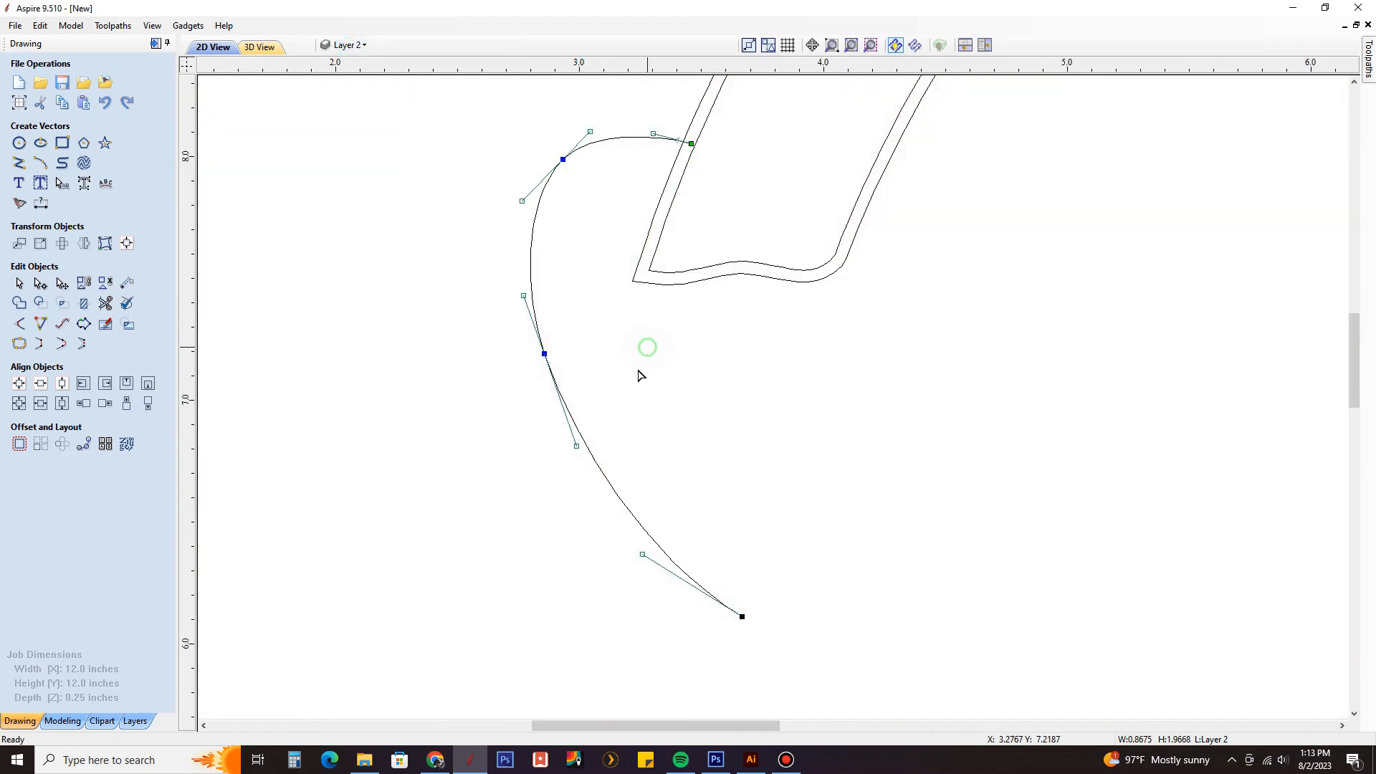
scroll(645, 372, "down", 3)
left_click(363, 45)
left_click(344, 68)
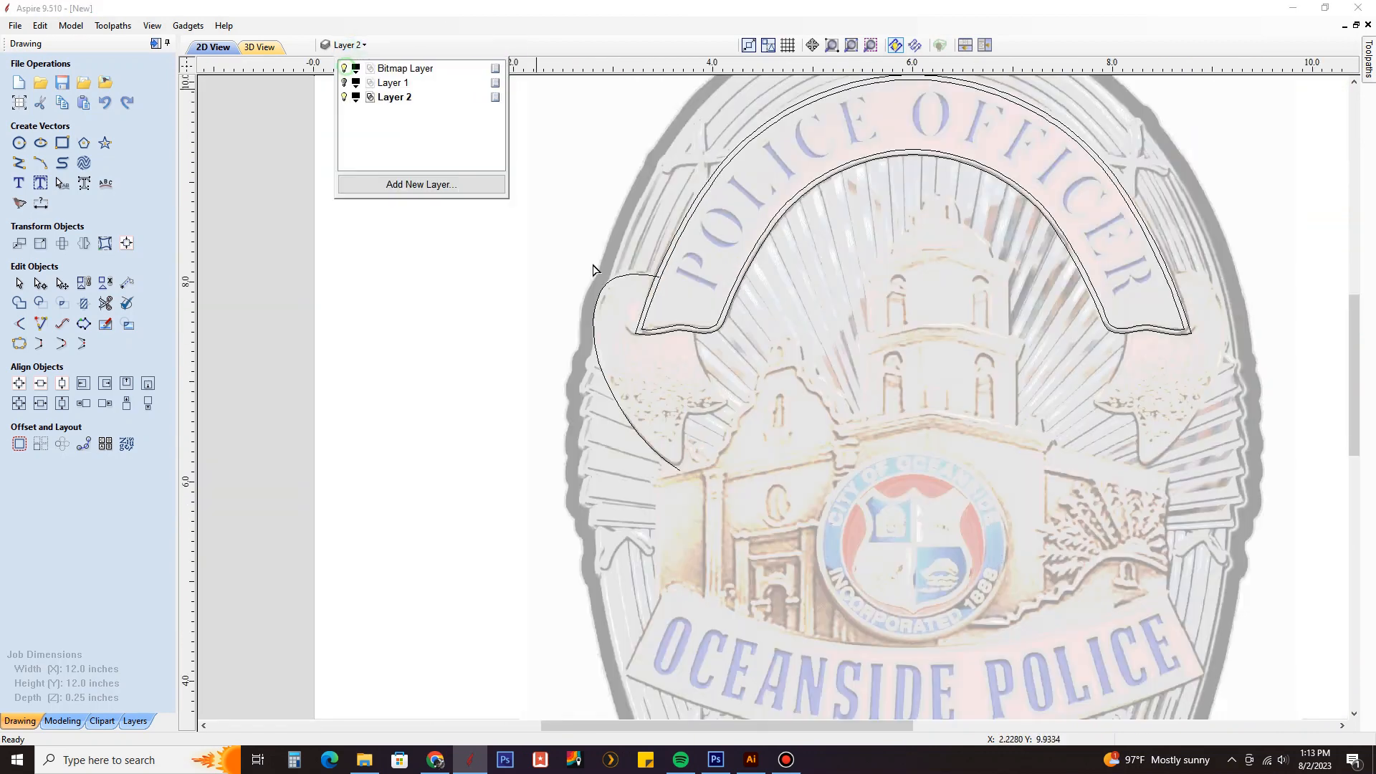
Draw a three-point arc with a radius of about 1.50 inches from the ribbon's bottom tip up to the inner notch.
scroll(706, 469, "up", 3)
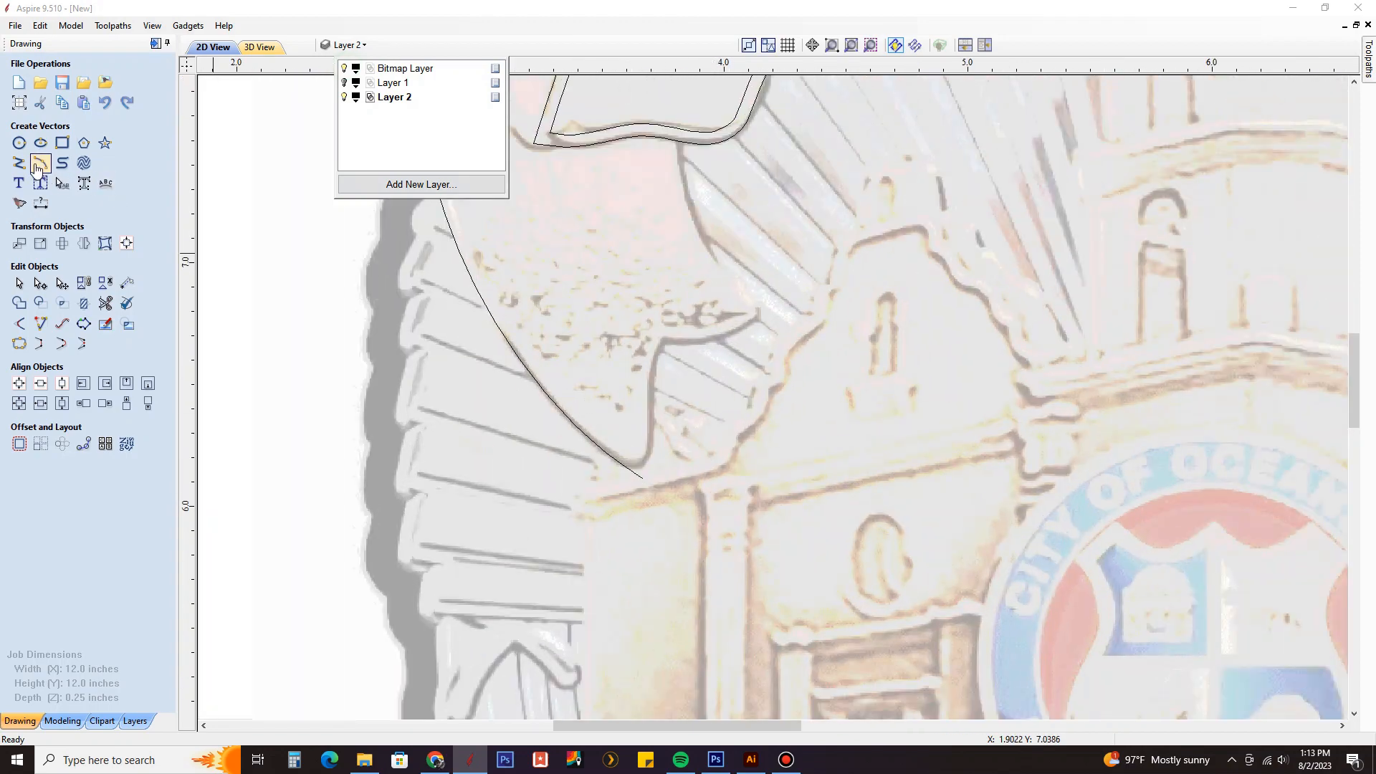
left_click(41, 168)
scroll(650, 474, "up", 2)
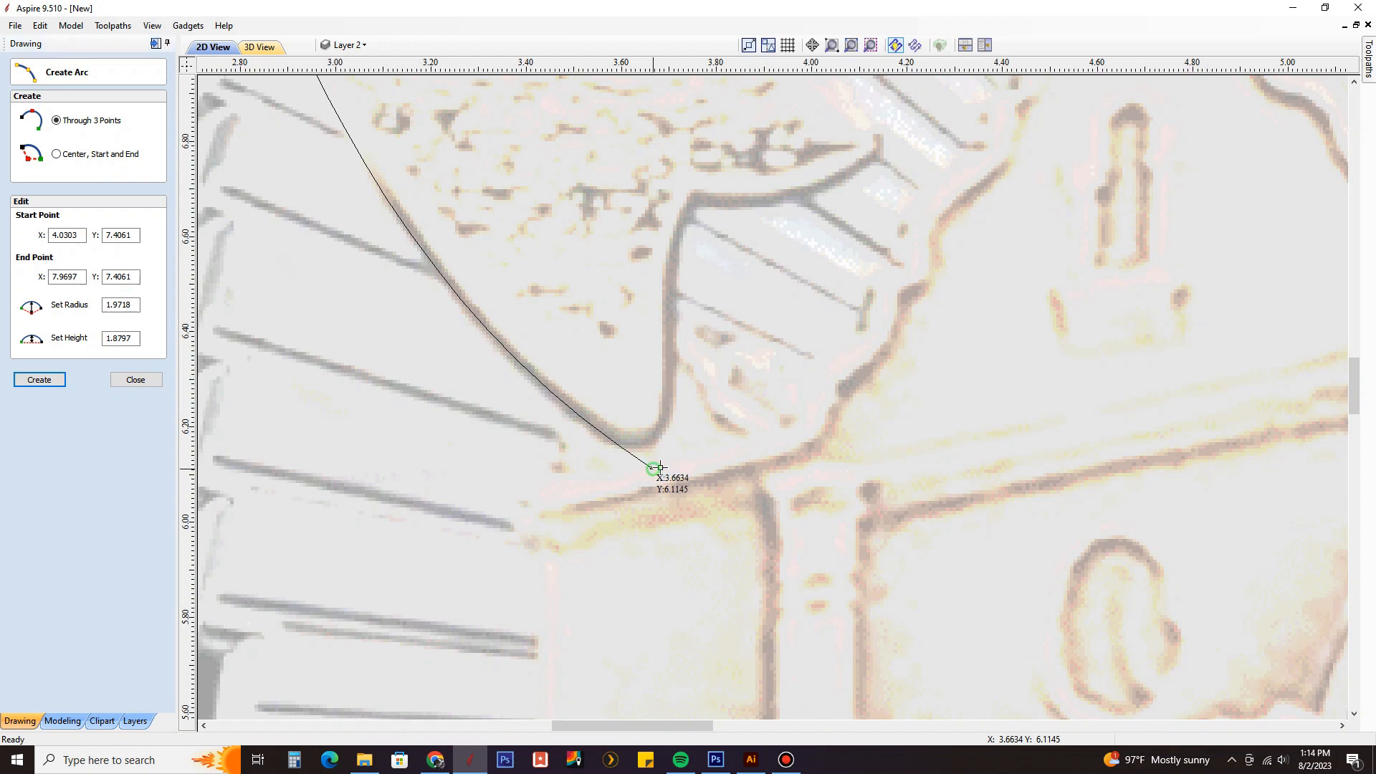
left_click(651, 467)
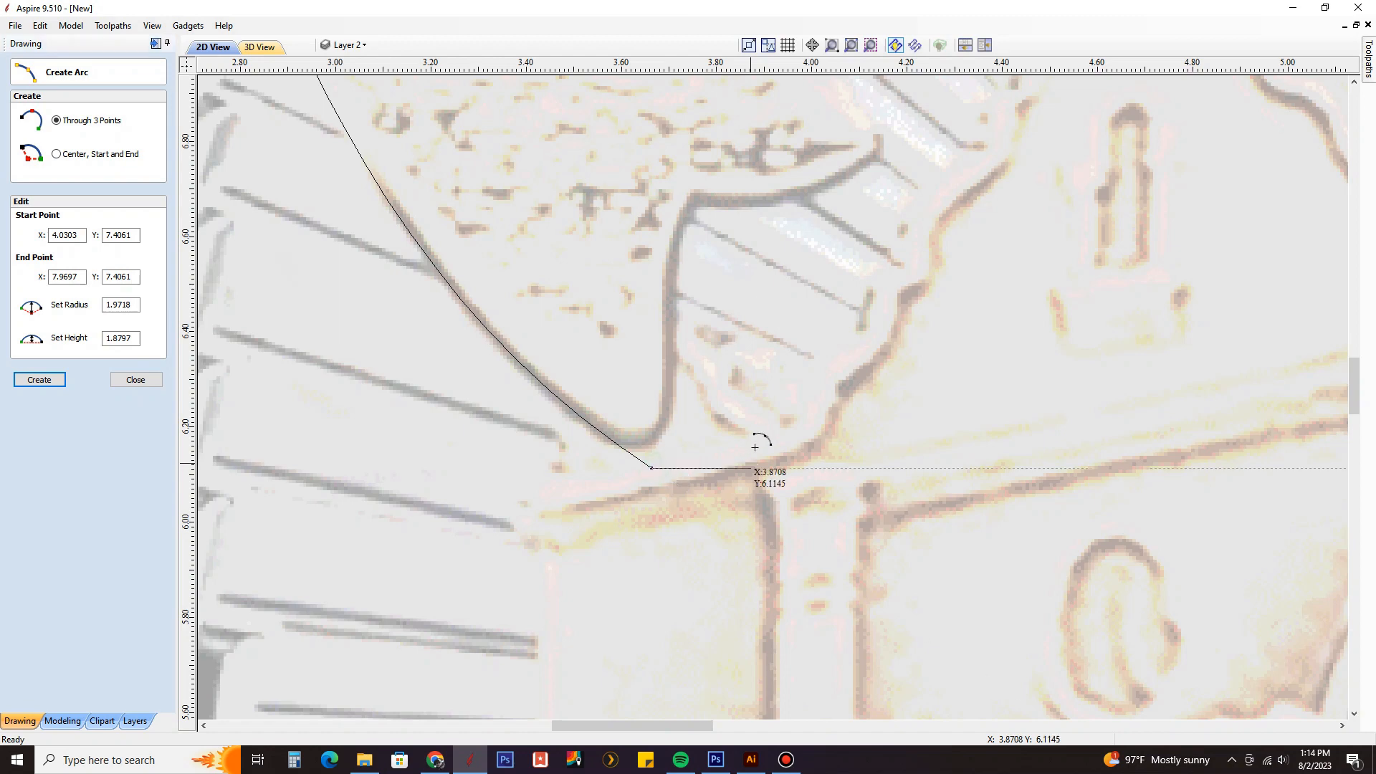
left_click(690, 191)
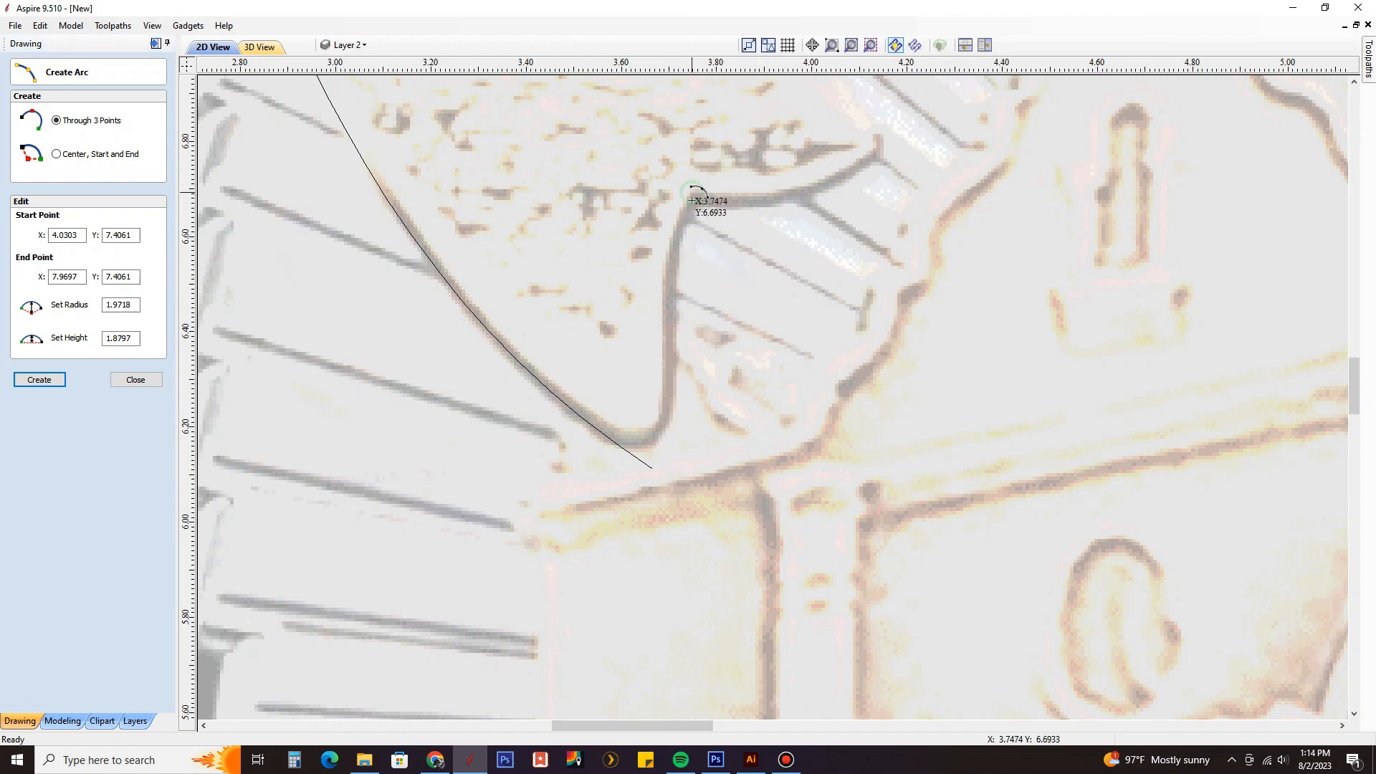
left_click(674, 269)
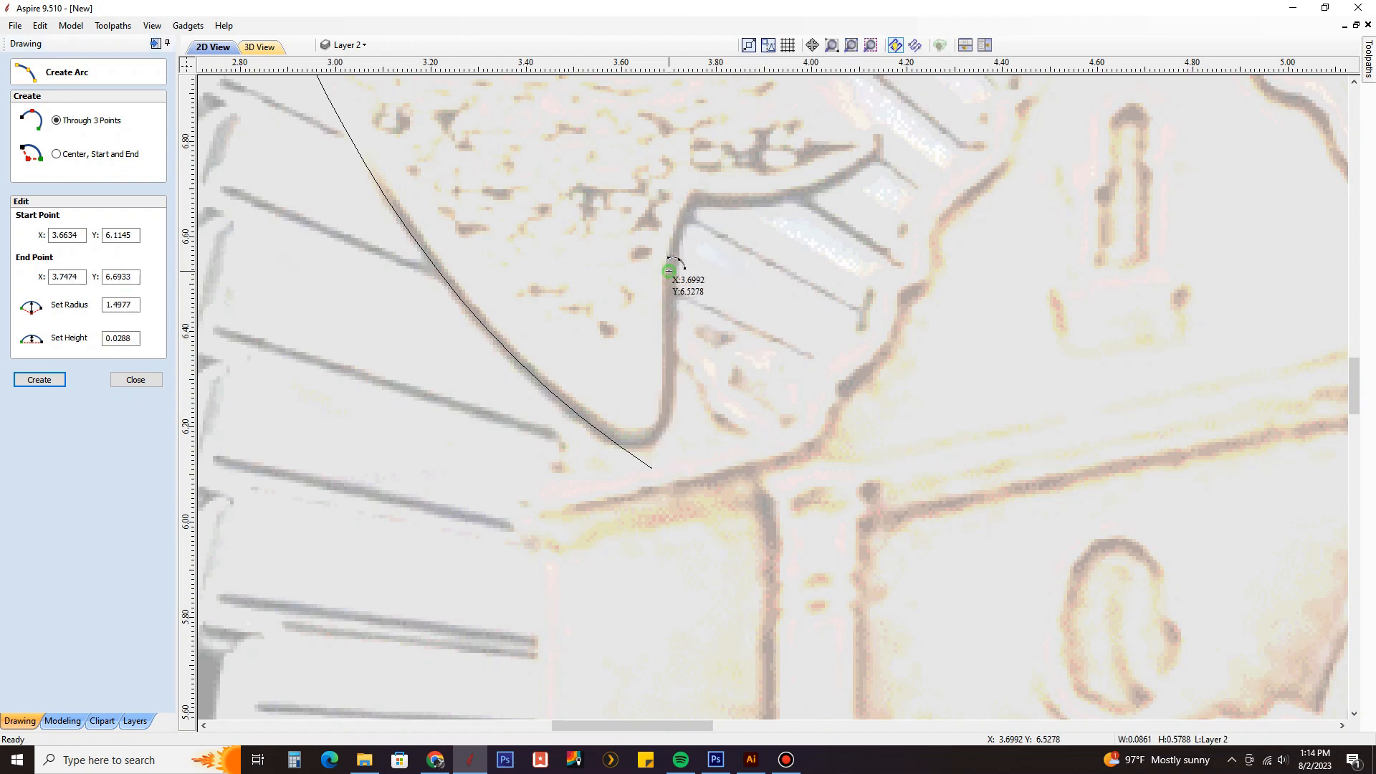
Draw a downward-bowed three-point arc with a radius of about 0.46 inches from the notch to the ribbon's right-hand point.
left_click(690, 192)
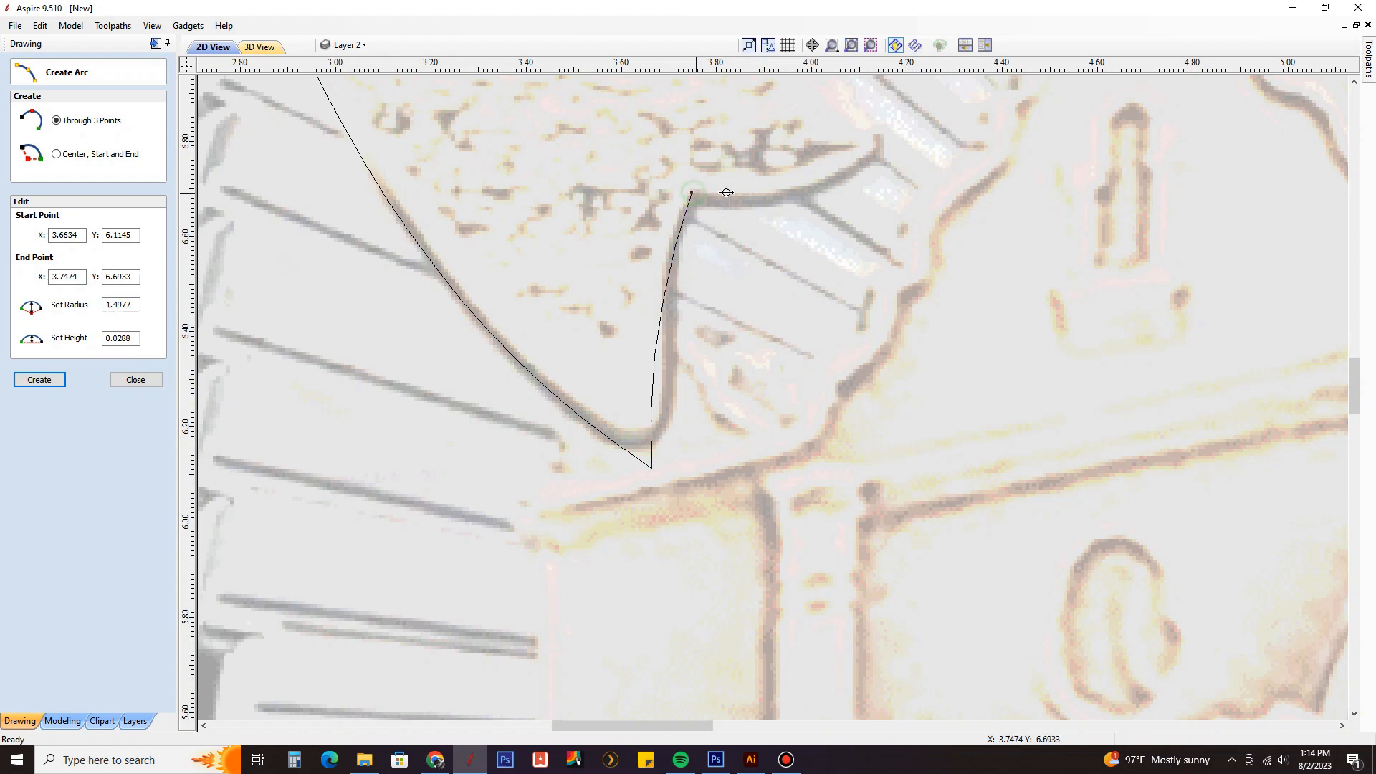
left_click(891, 138)
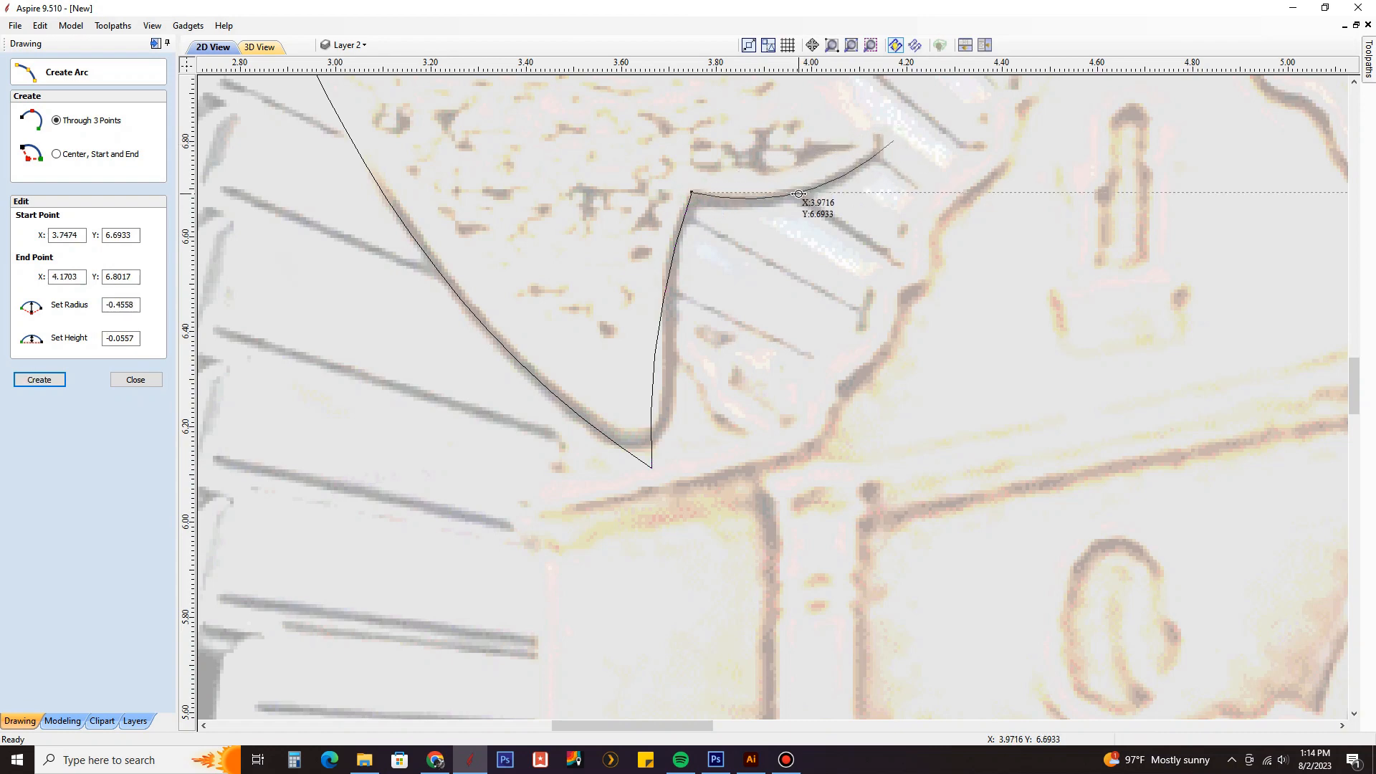
left_click(811, 174)
middle_click_drag(811, 174, 869, 414)
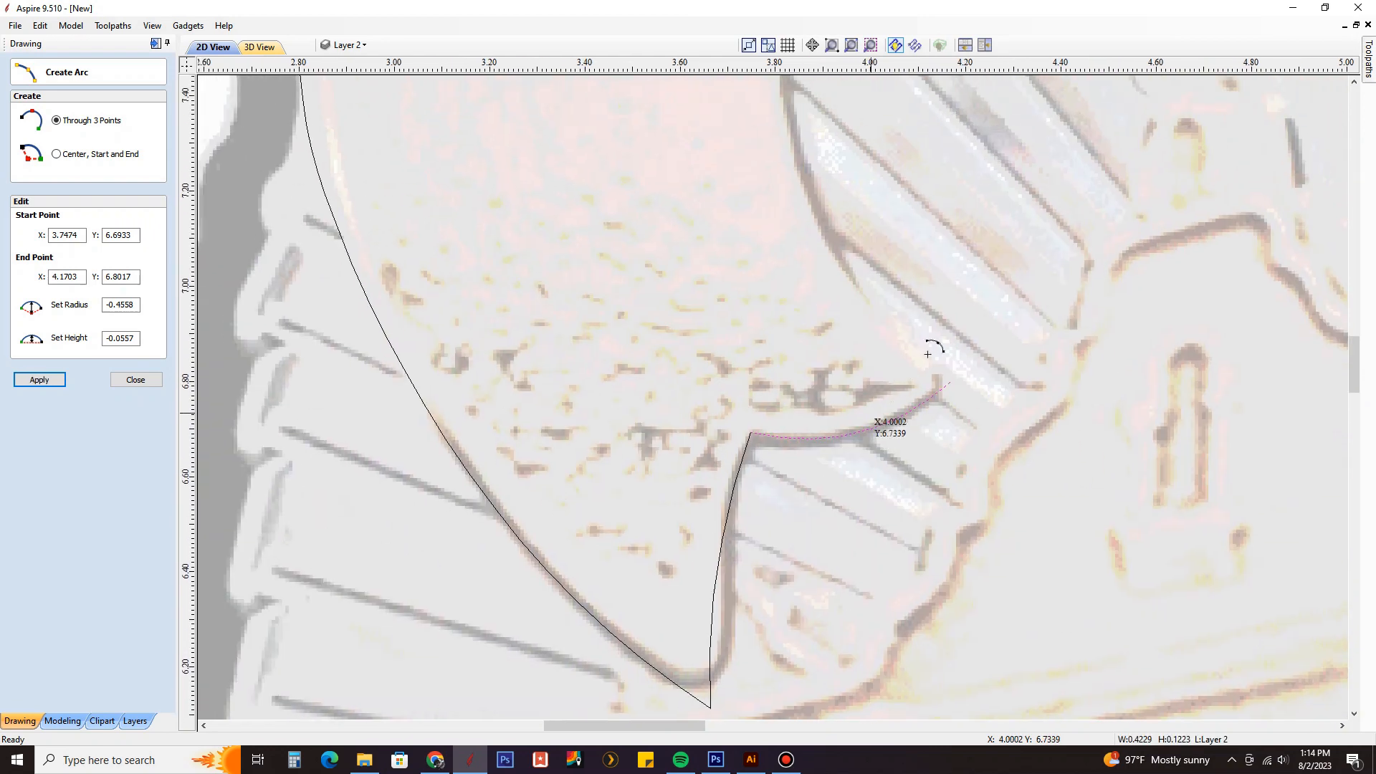
Draw a three-point arc with a radius of about 0.89 inches from the ribbon's right-hand point up just inside the banner's lower edge.
left_click(950, 381)
middle_click_drag(885, 312, 879, 595)
scroll(784, 218, "up", 5)
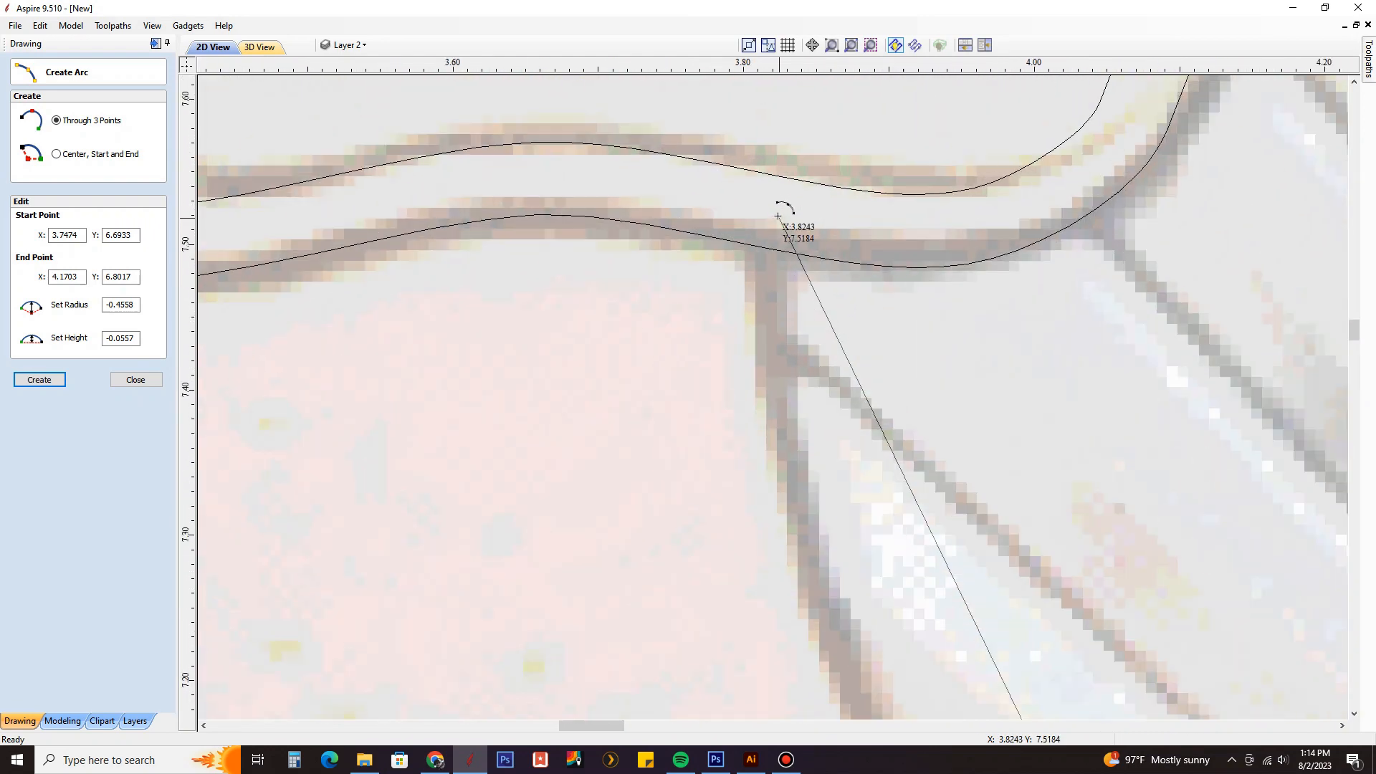
left_click(770, 202)
scroll(770, 203, "down", 3)
scroll(796, 396, "down", 1)
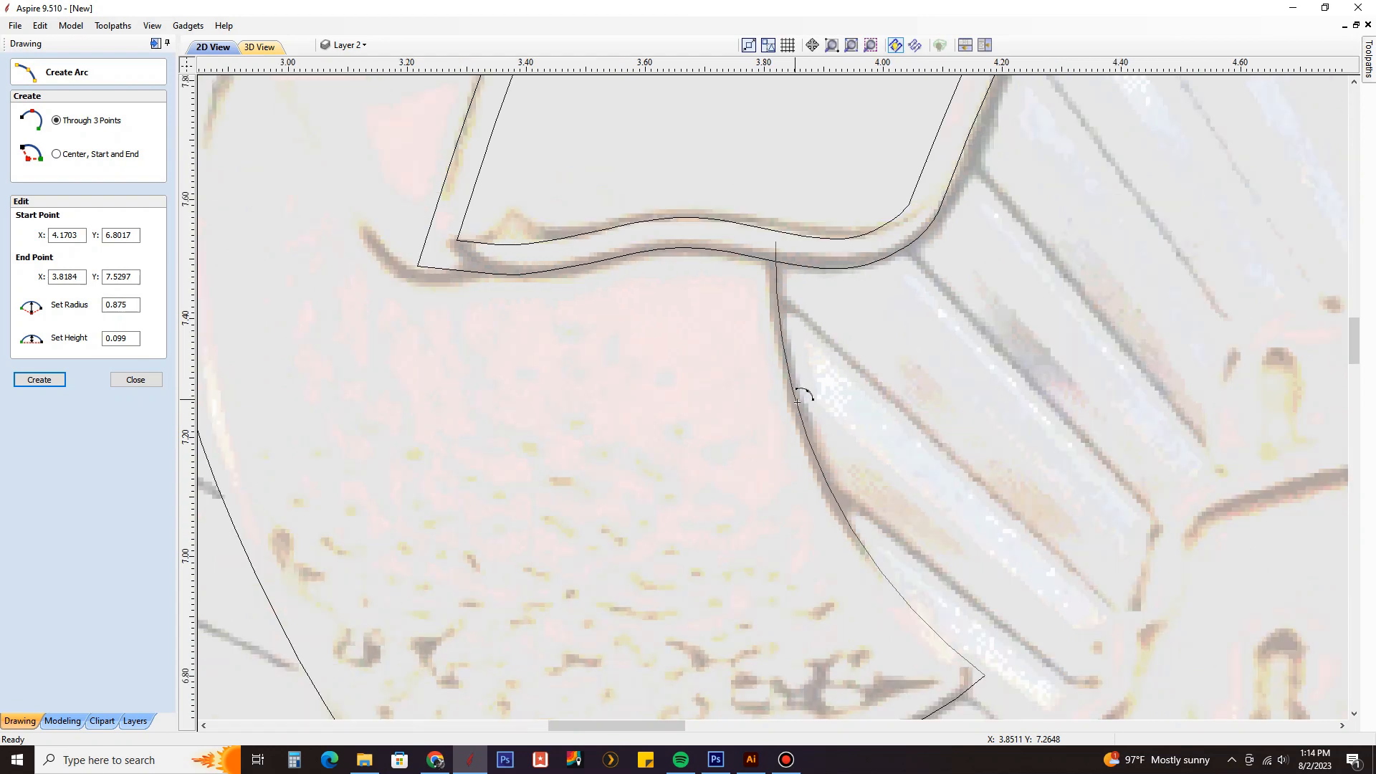
left_click(804, 422)
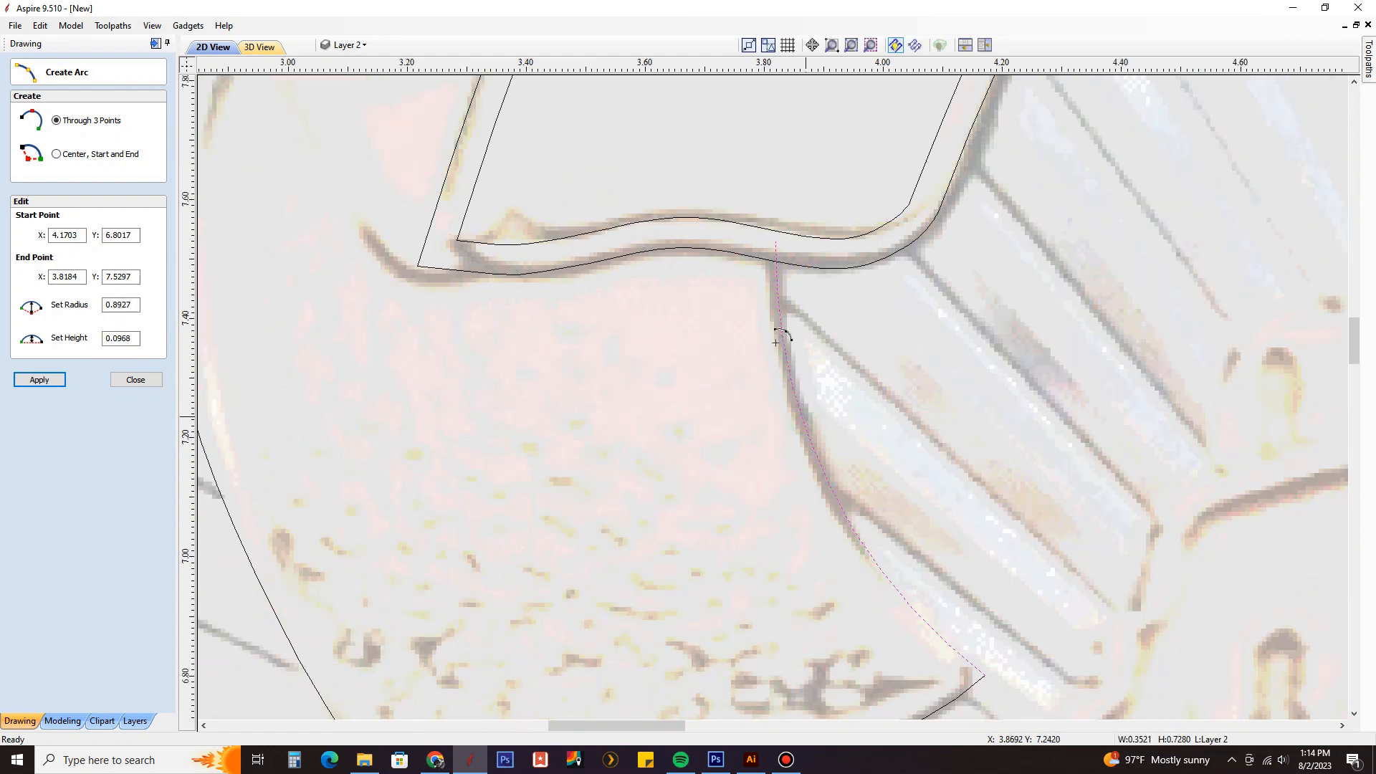
scroll(767, 319, "down", 3)
left_click(159, 374)
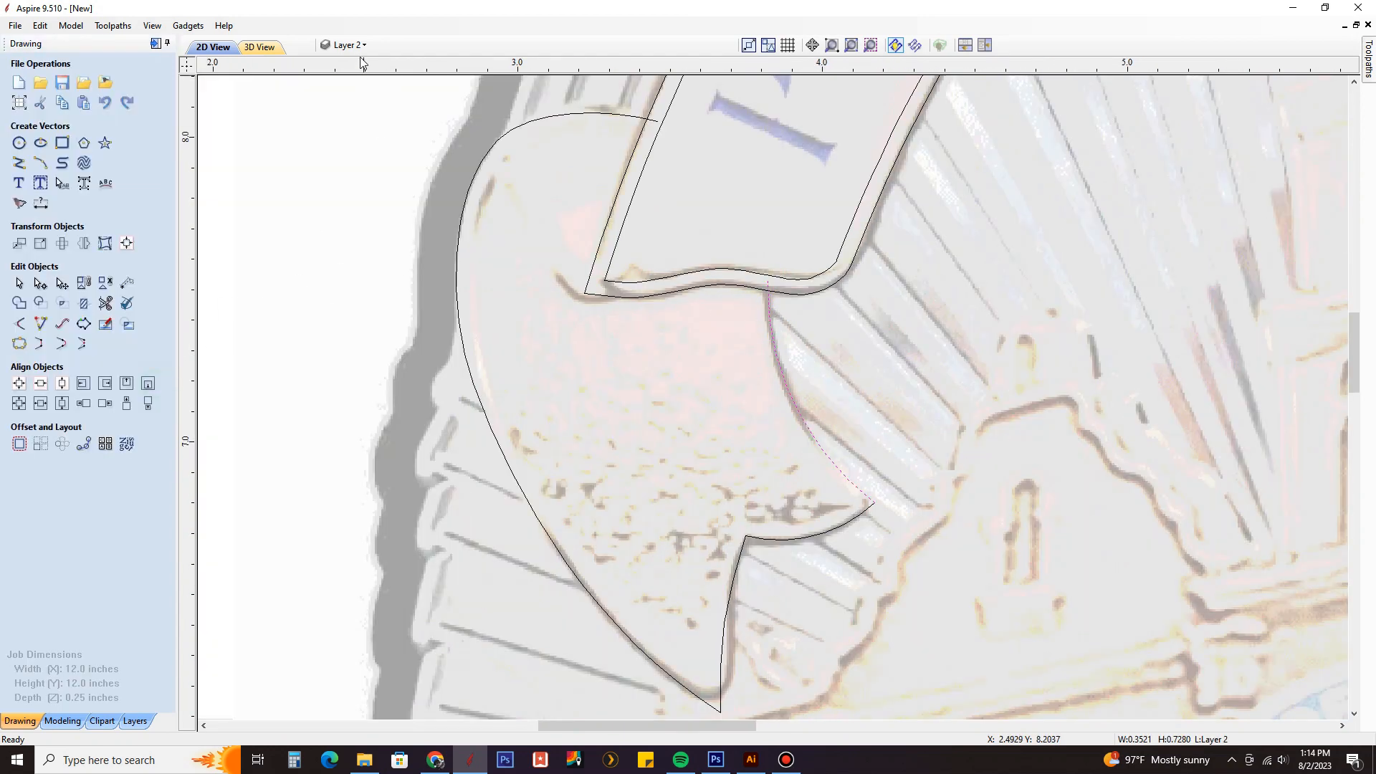
Hide the bitmap layer and join the ribbon's outer curve and three arcs into one vector with a 0.01 inch tolerance.
left_click(349, 45)
left_click(344, 68)
scroll(840, 313, "down", 2)
left_click(840, 313)
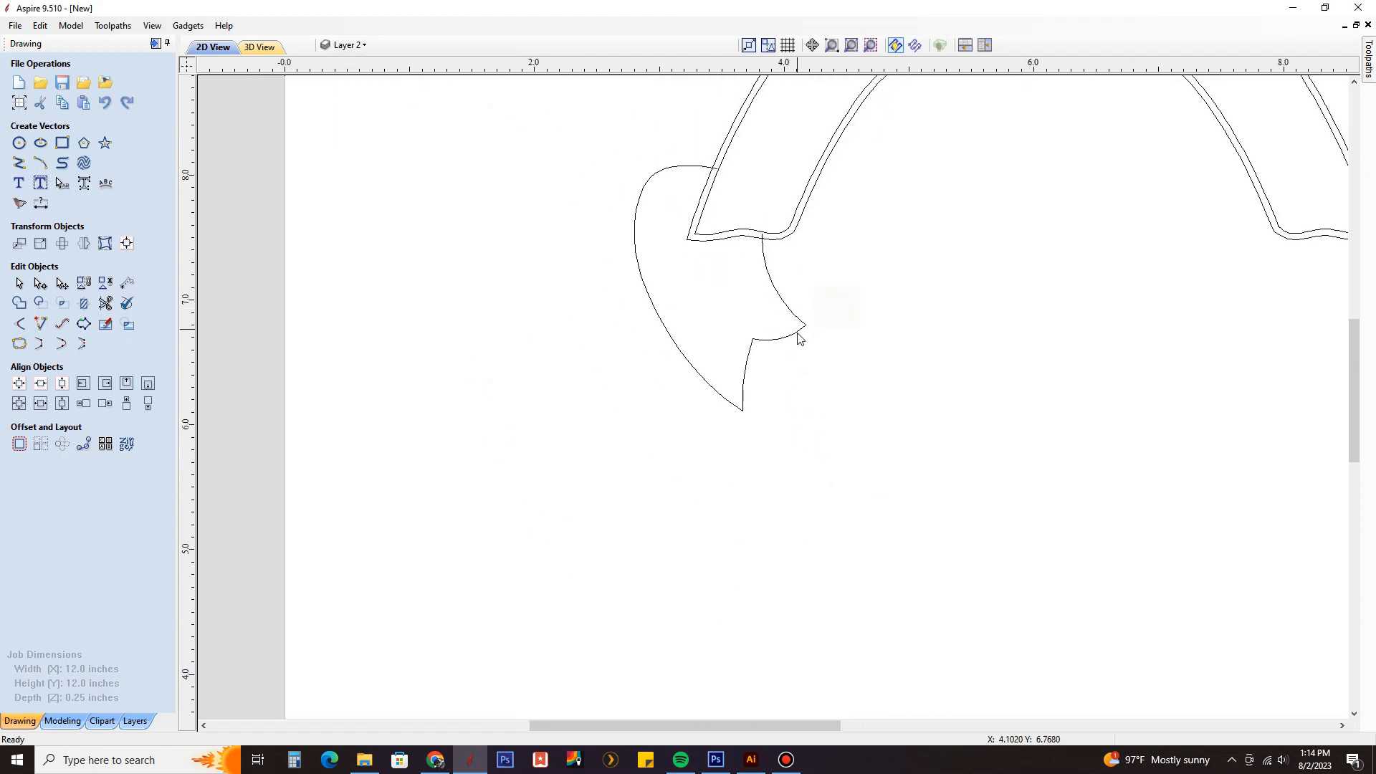
scroll(806, 324, "up", 2)
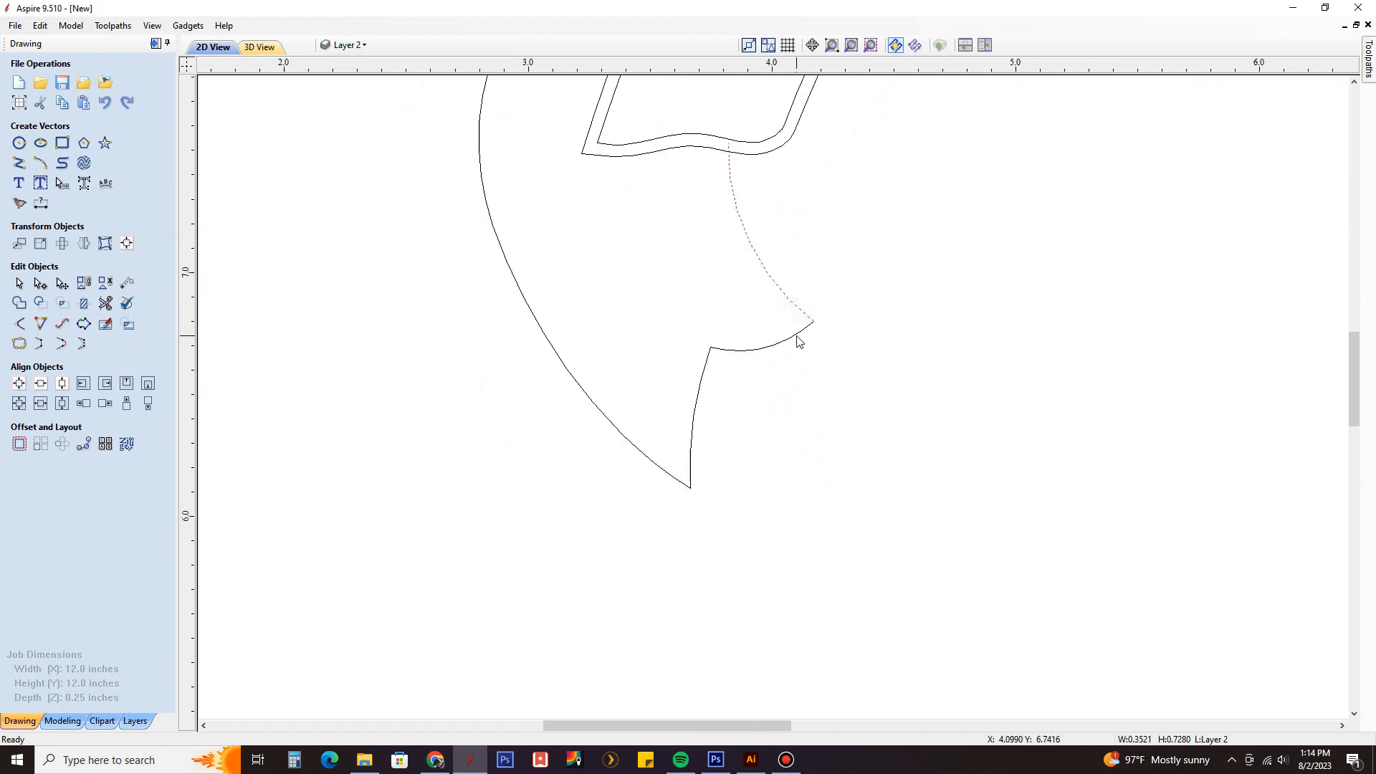
left_click(798, 339, "shift")
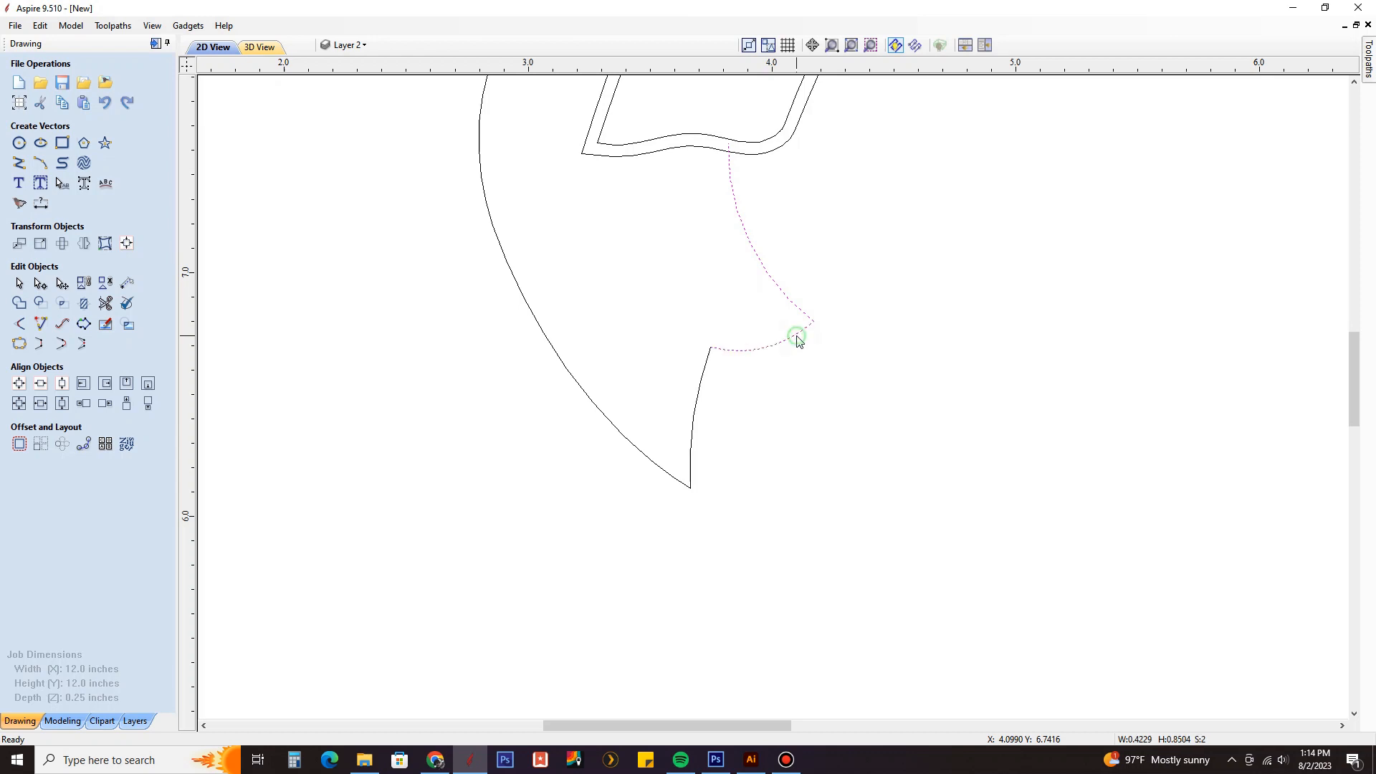
left_click(698, 396, "shift")
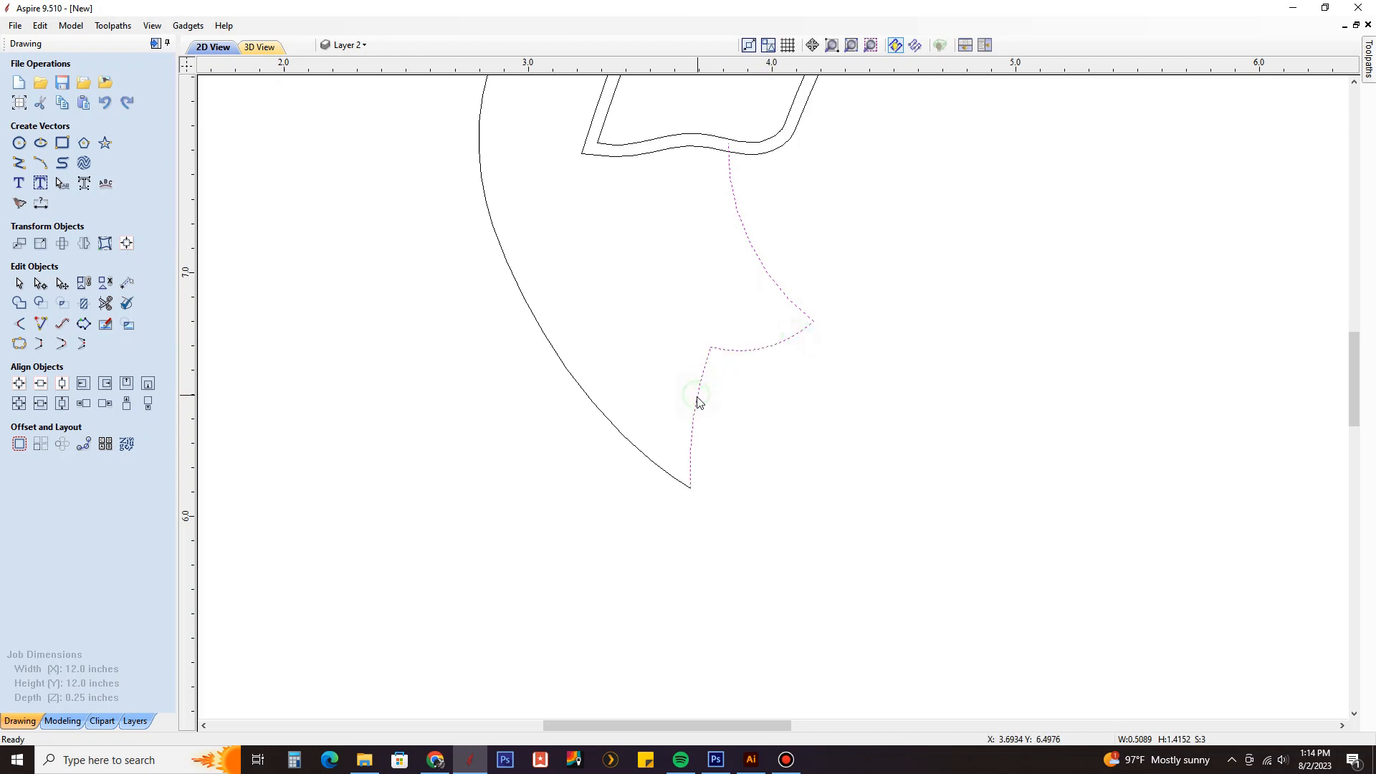
left_click(671, 478, "shift")
scroll(713, 441, "down", 1)
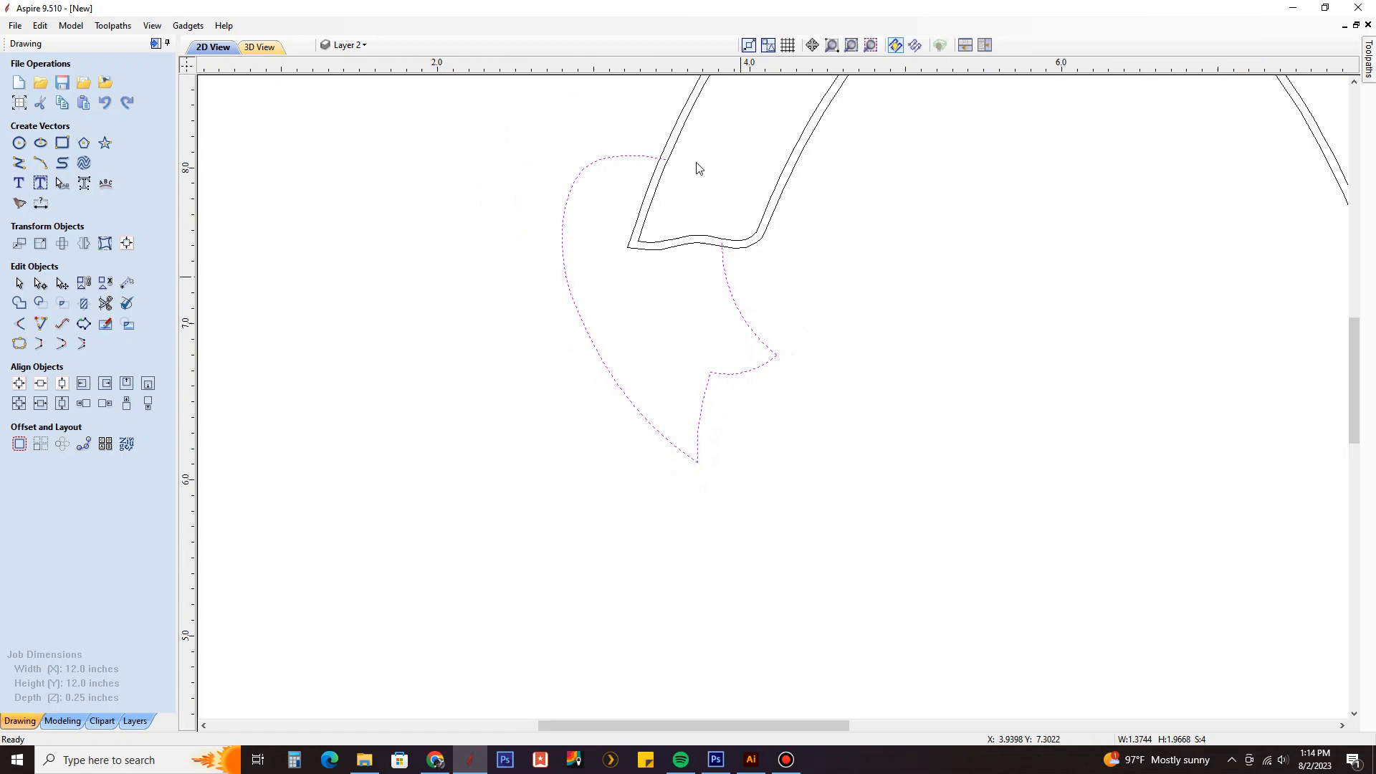
left_click(20, 345)
left_click(40, 258)
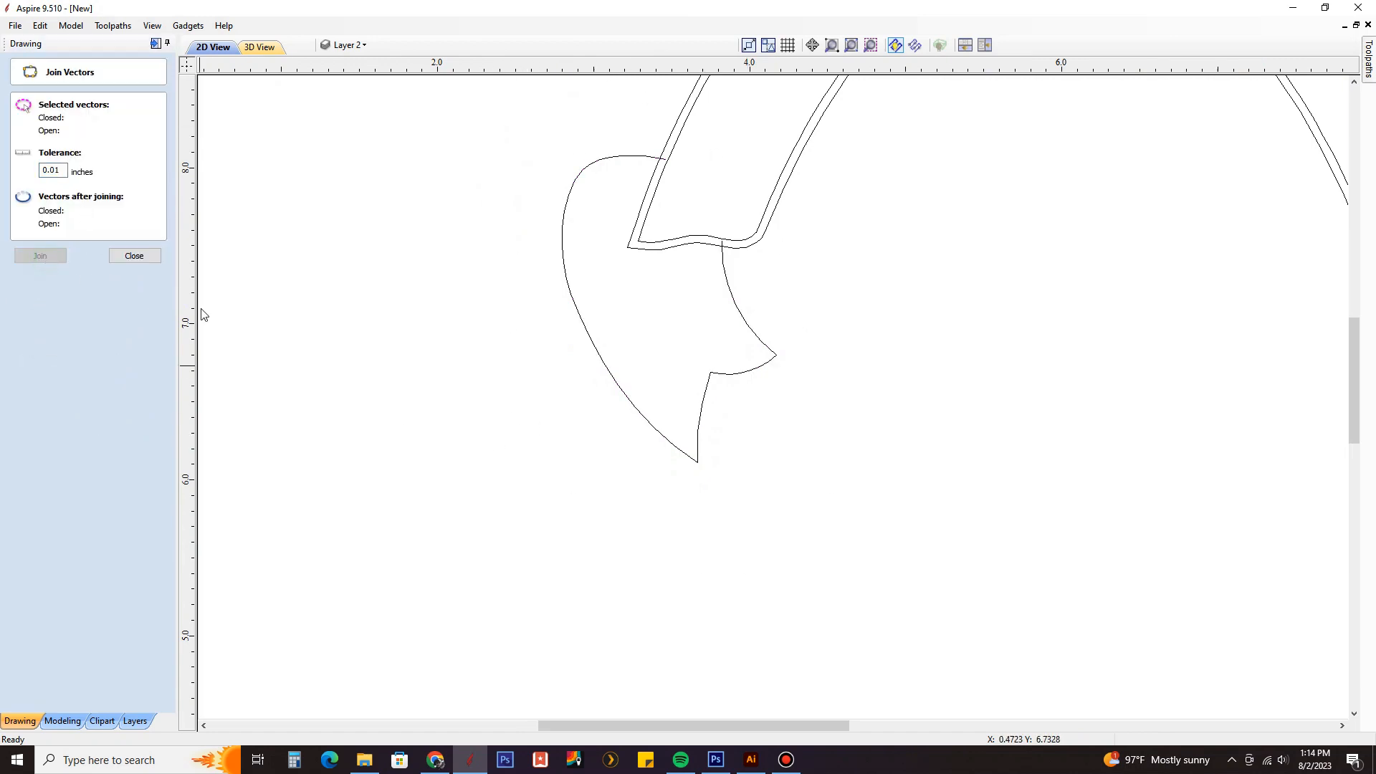
left_click(134, 257)
Offset the joined ribbon outline inwards by 0.05 inches with sharp corners, keeping the original.
left_click(584, 176)
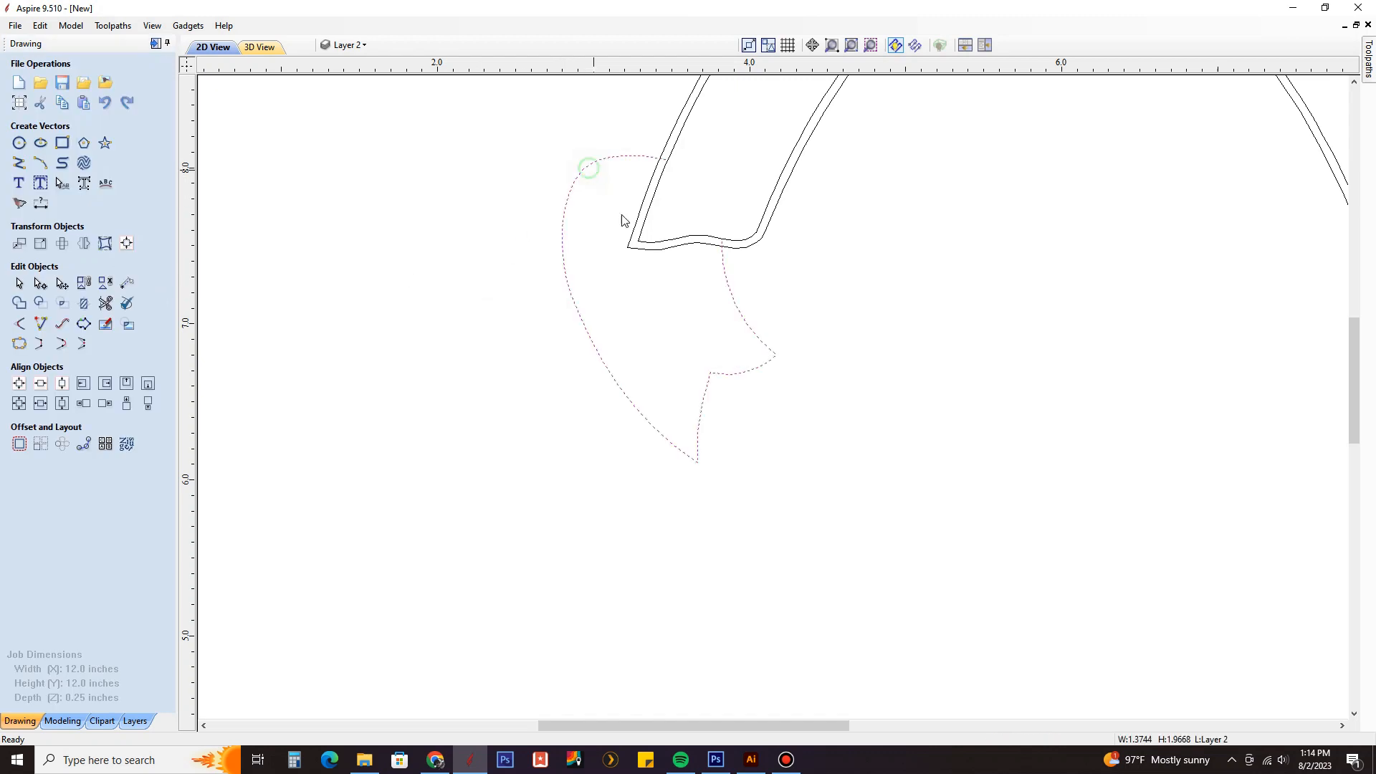
scroll(623, 219, "up", 1)
scroll(628, 140, "up", 1)
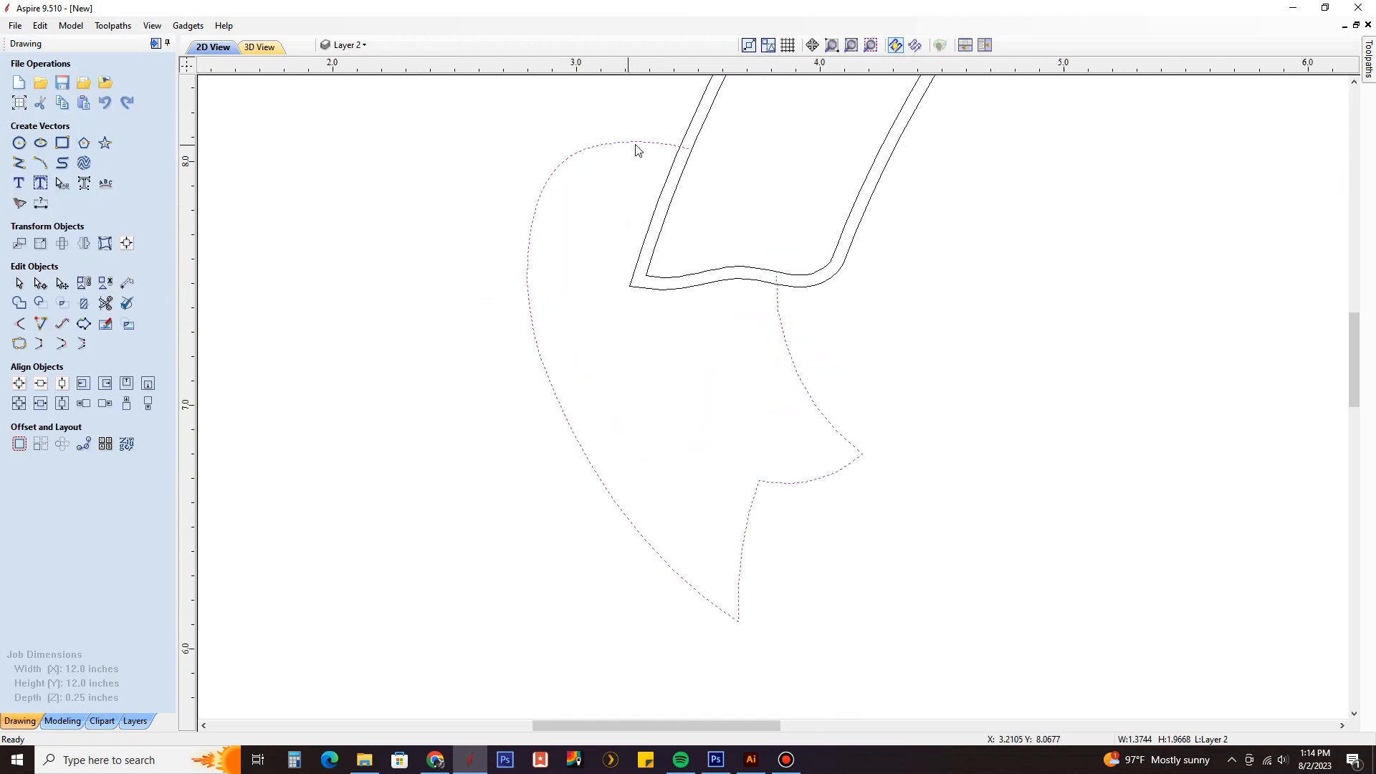
left_click(19, 444)
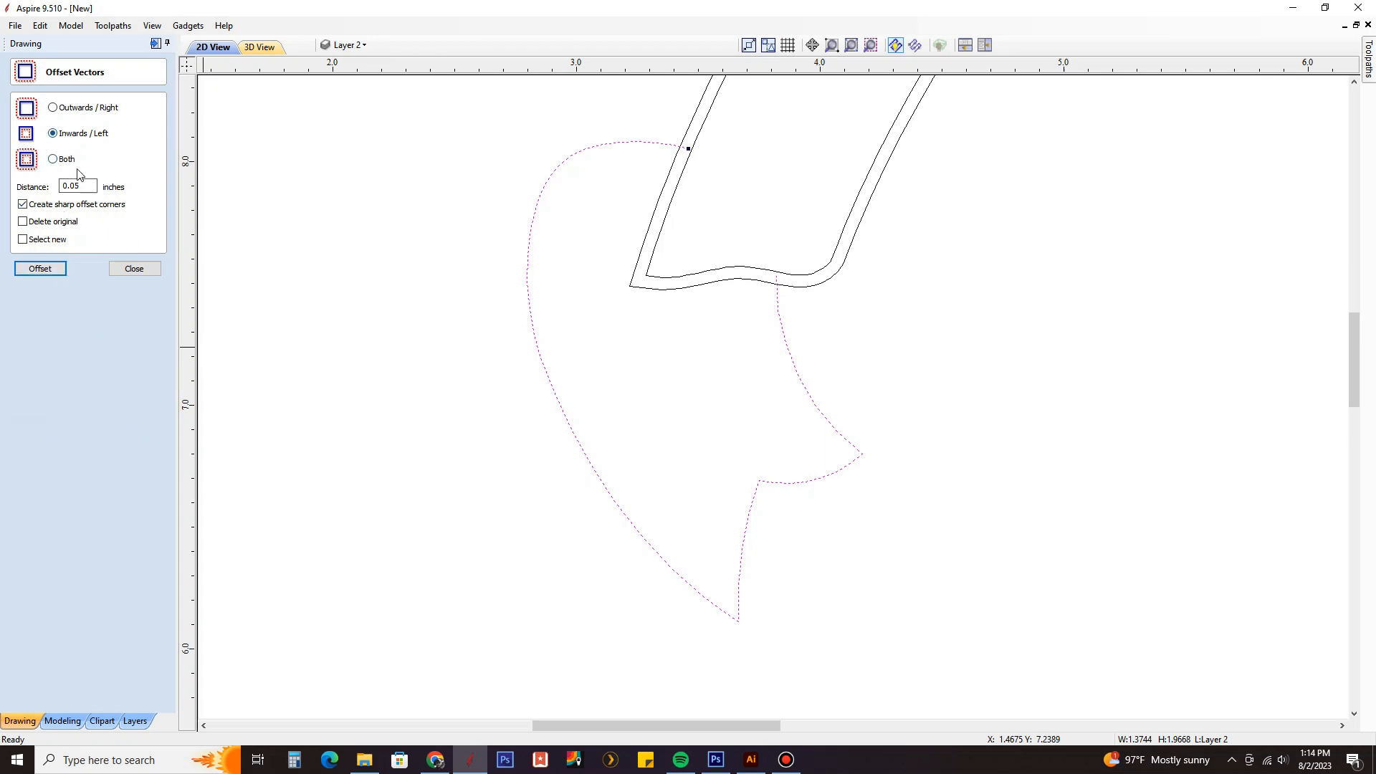
left_click(40, 268)
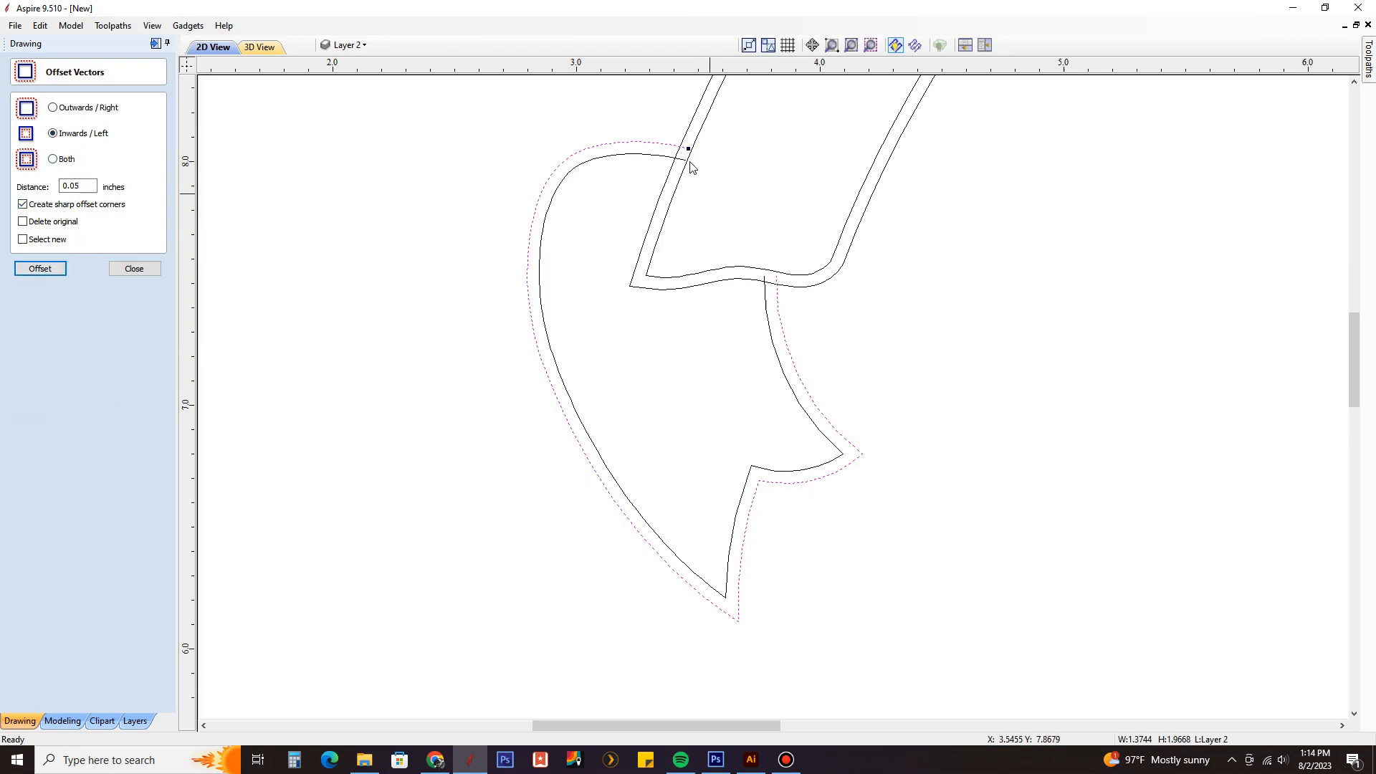
scroll(688, 162, "up", 2)
scroll(471, 297, "down", 2)
left_click(134, 268)
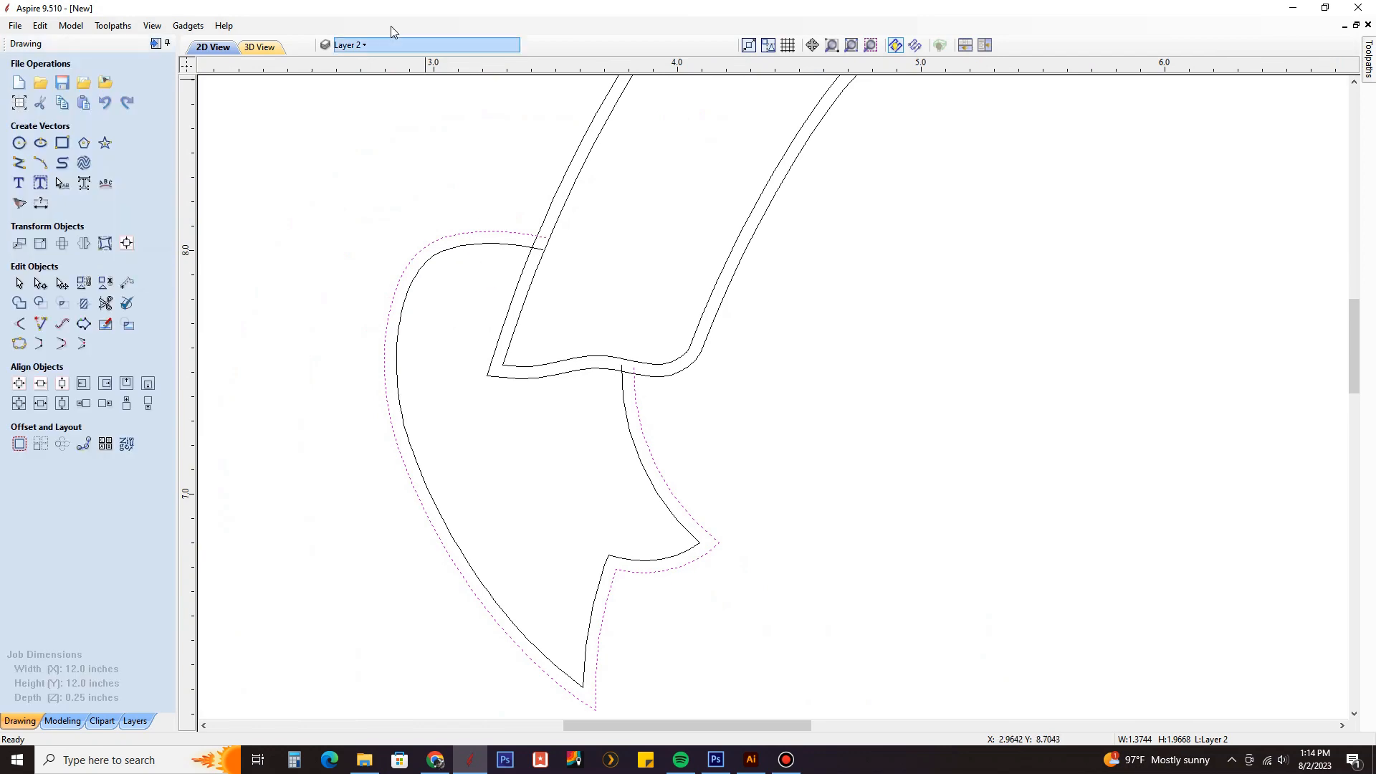
Show the bitmap layer again and select the badge bitmap to examine the ribbon fold beside the banner's lower left corner.
left_click(358, 45)
left_click(344, 68)
scroll(517, 332, "down", 2)
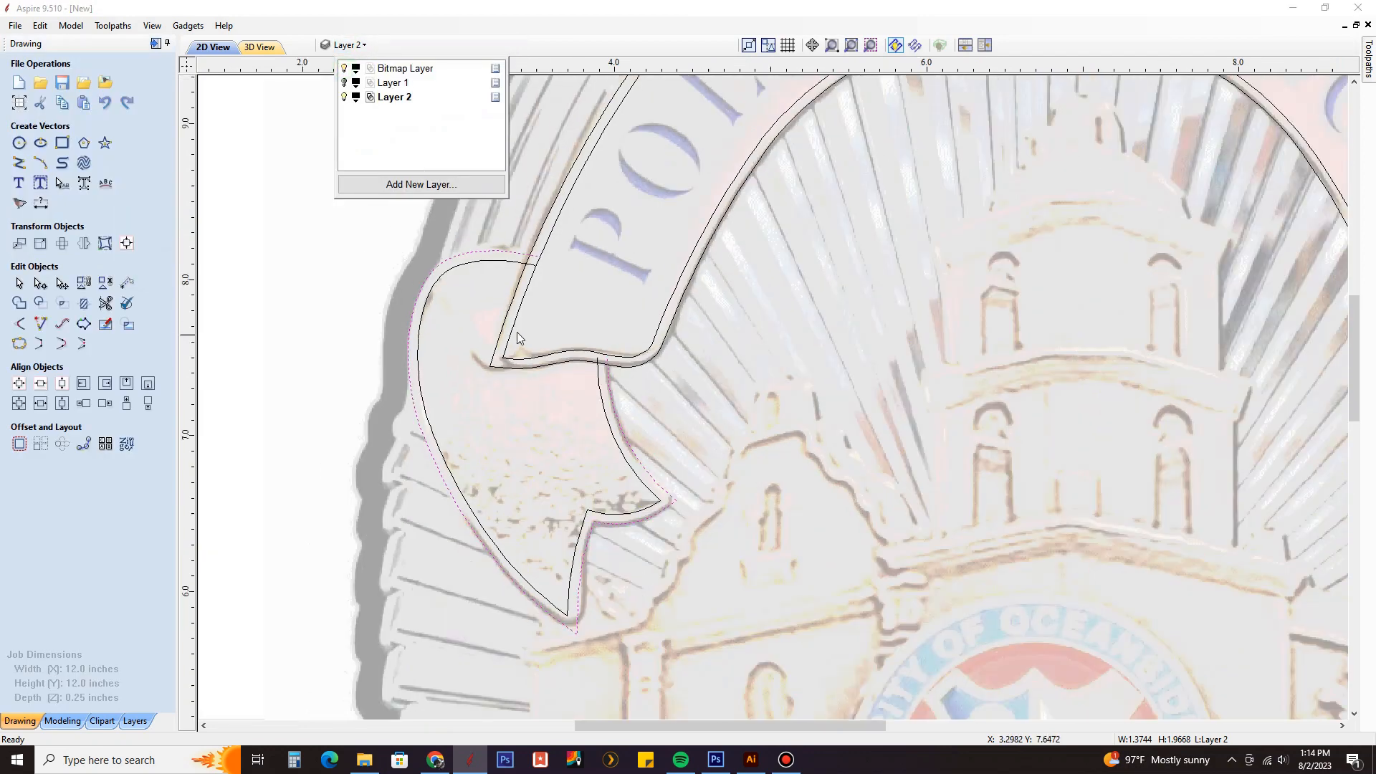
scroll(487, 348, "up", 3)
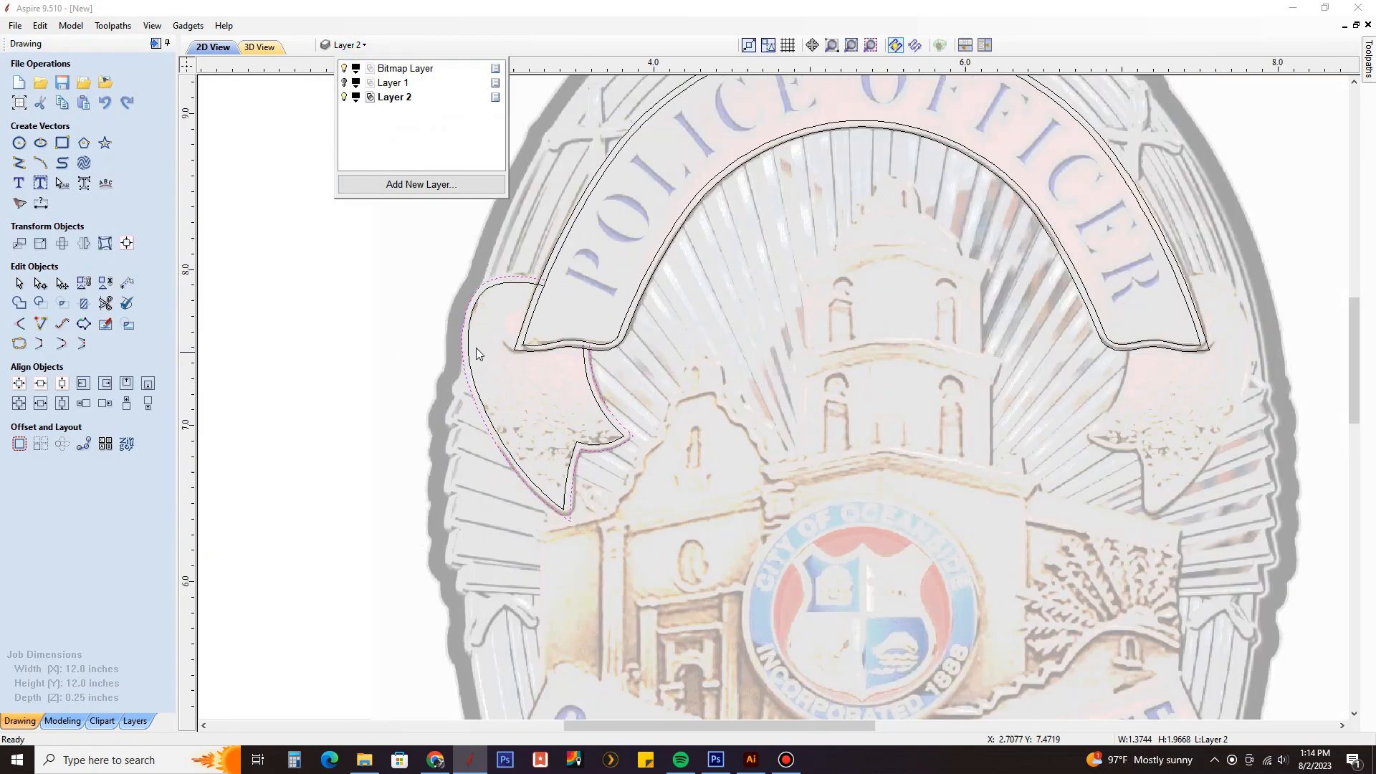
left_click(629, 342)
left_click(617, 331)
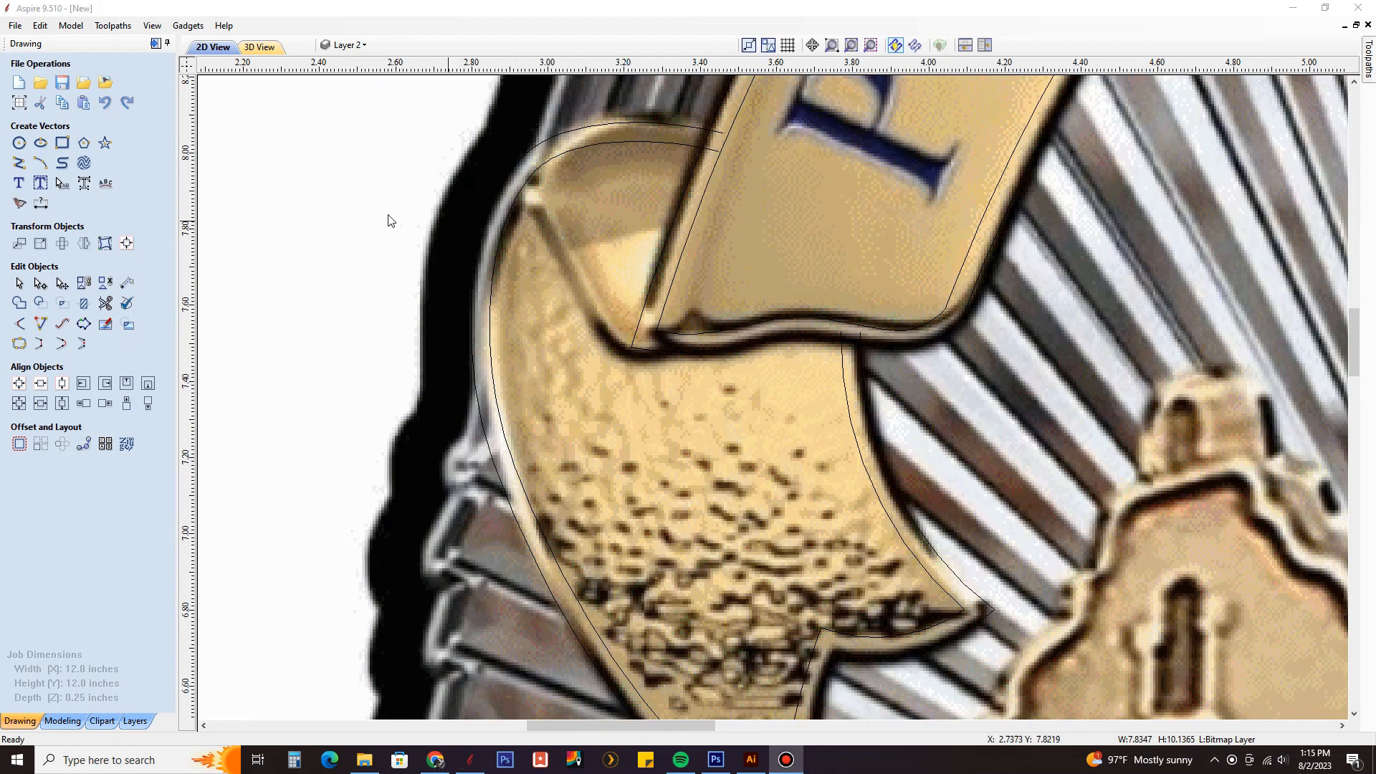
Draw an open three-point polyline, about 0.36 by 0.33 inches, from the banner's lower left corner up to a peak and down to the ribbon's inner outline.
left_click(18, 163)
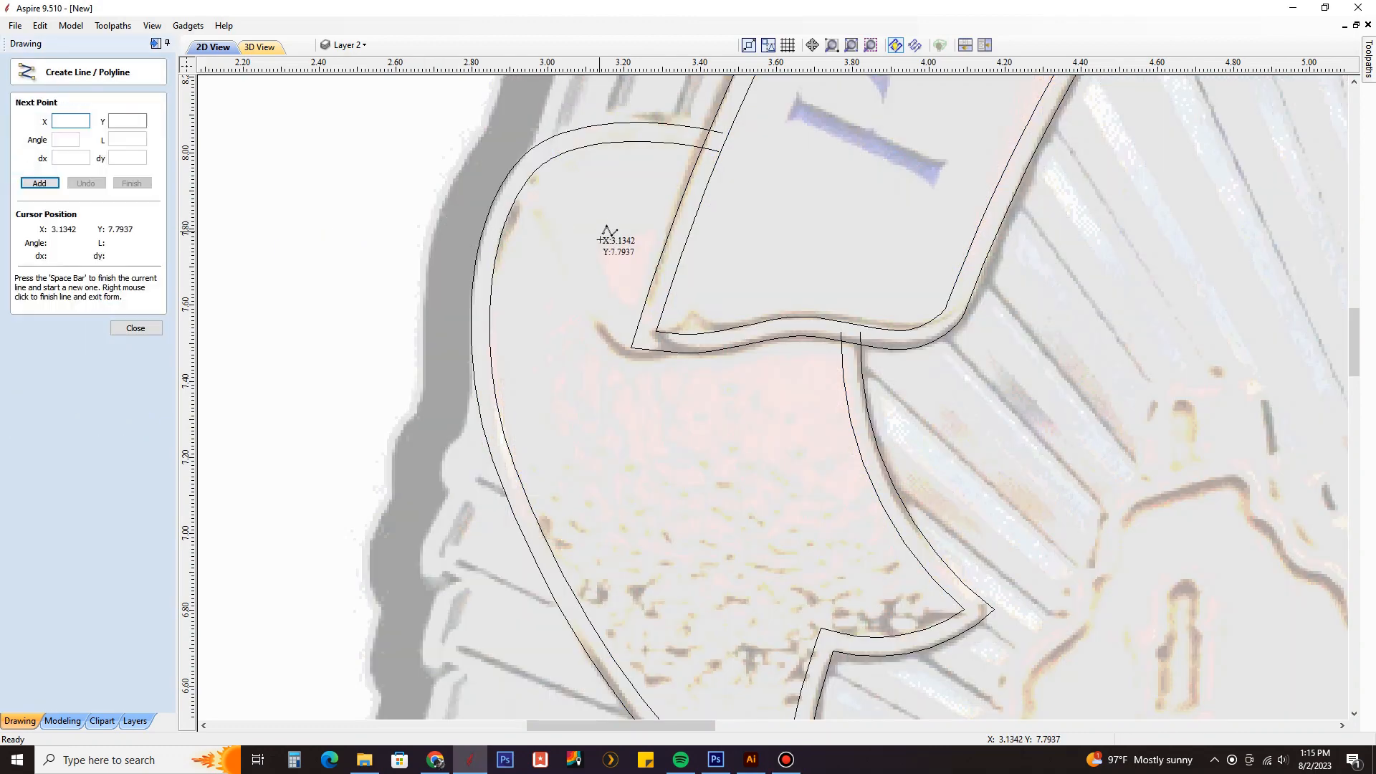
scroll(630, 331, "up", 2)
scroll(629, 332, "up", 3)
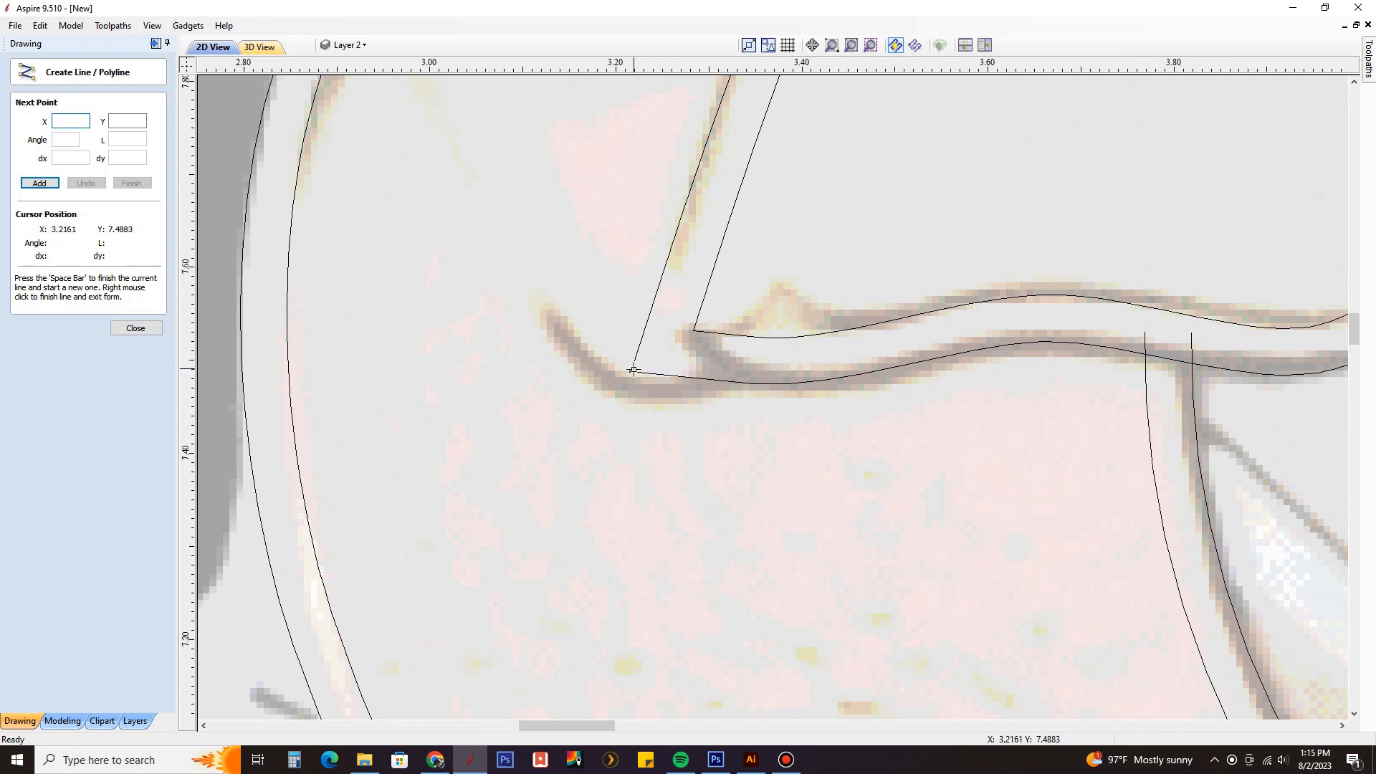
left_click(632, 368)
scroll(631, 369, "down", 4)
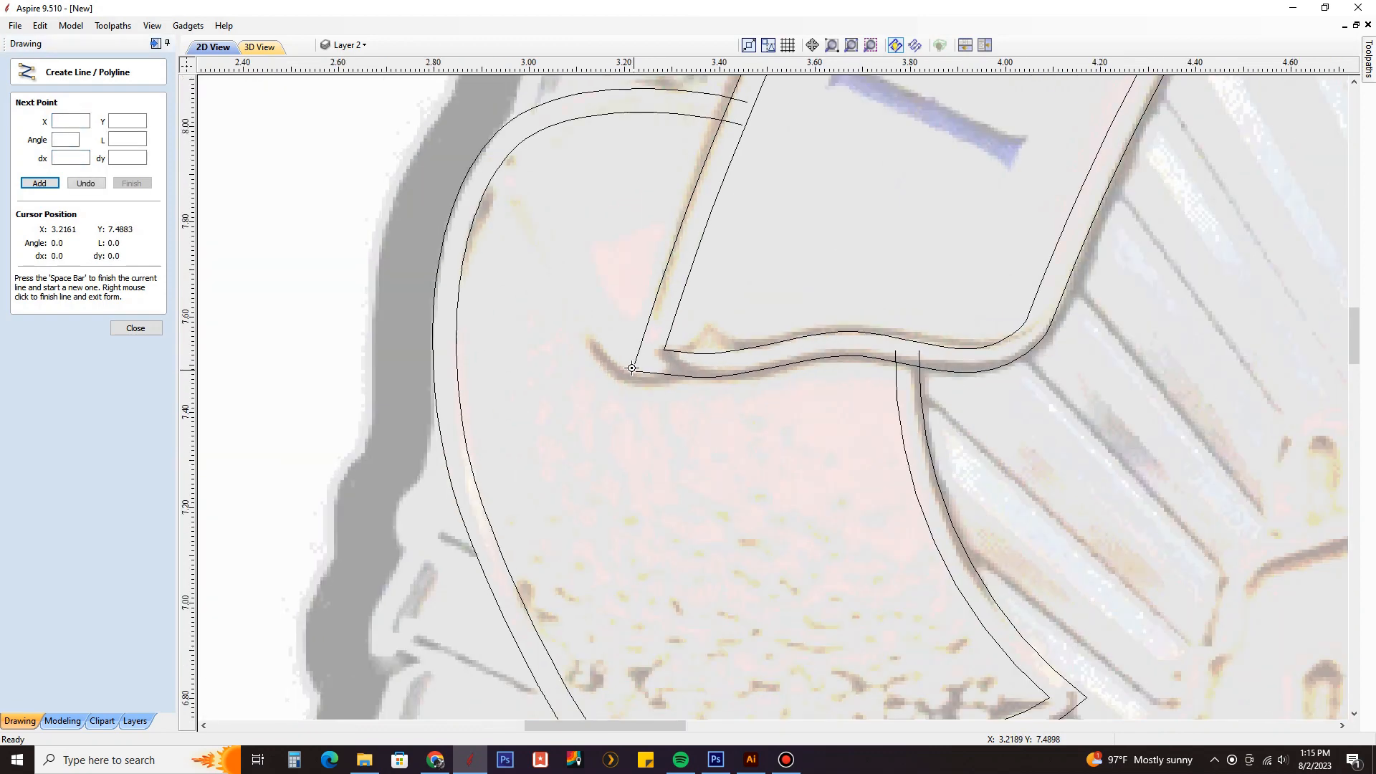
left_click(555, 214)
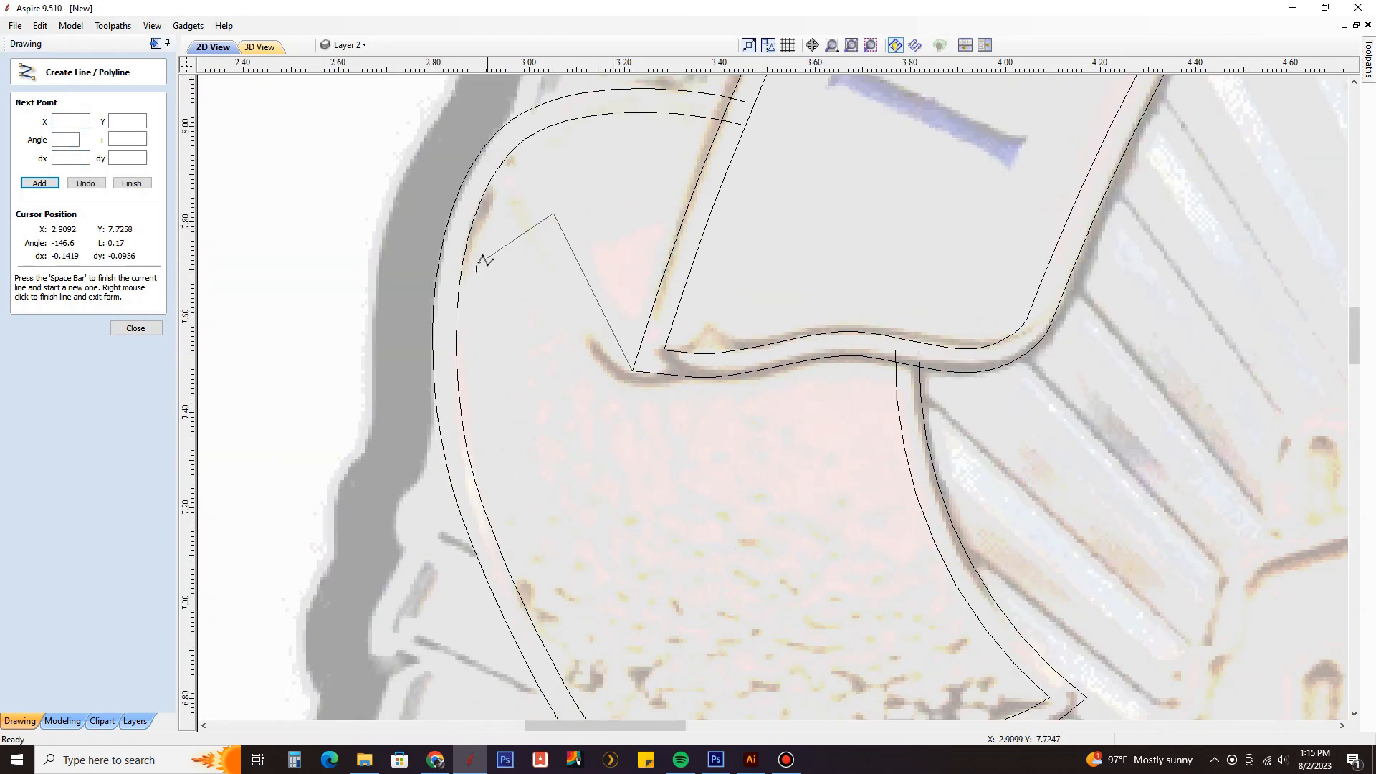
left_click(460, 288)
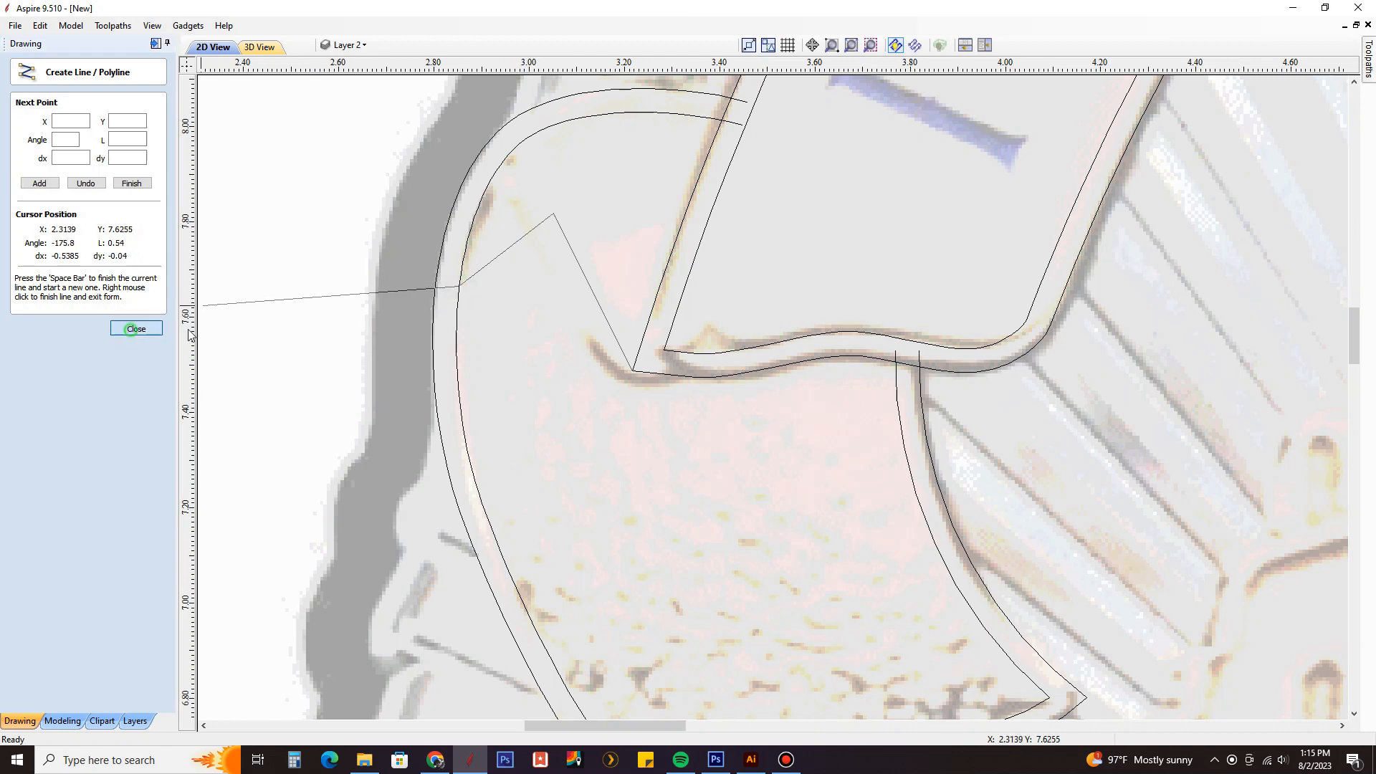
left_click(136, 327)
scroll(477, 293, "up", 2)
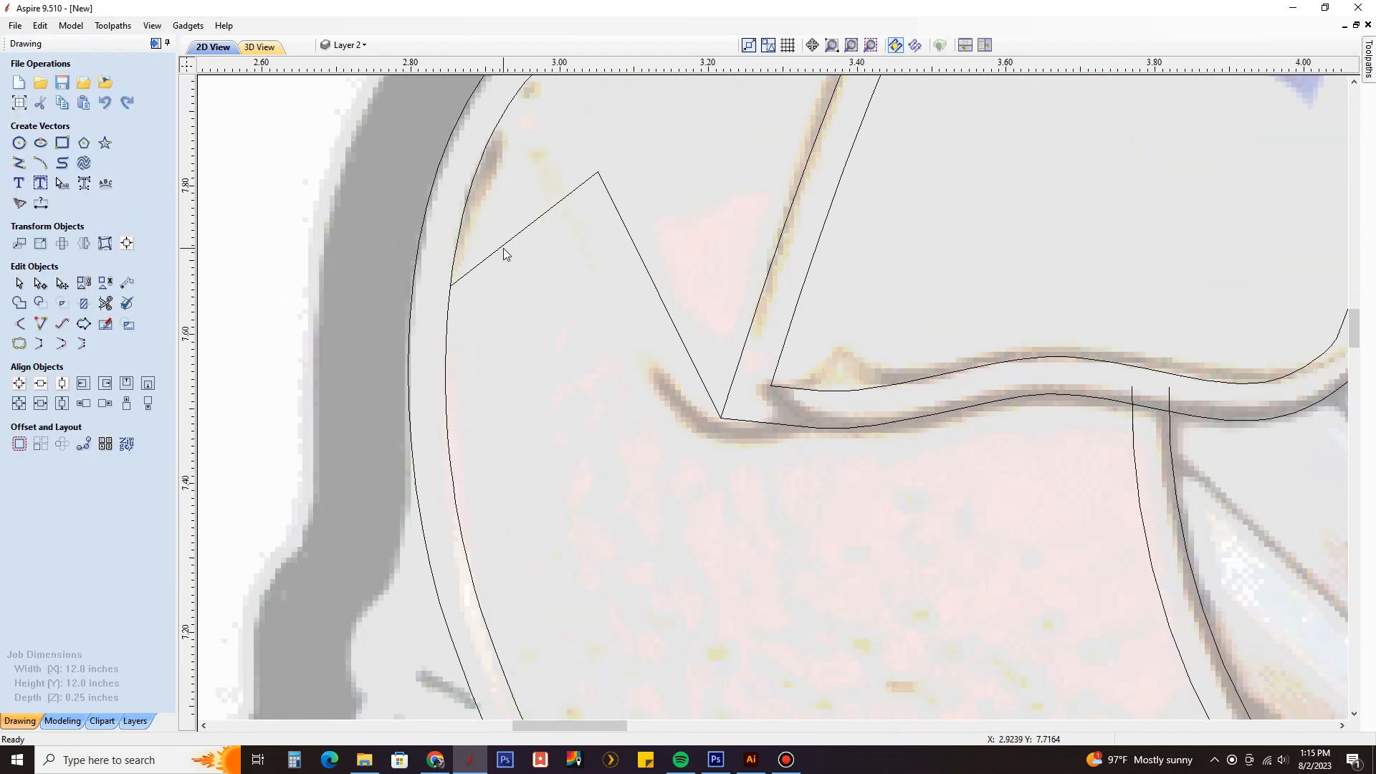
Smooth the peak node of the three-point polyline beside the banner's lower left corner so the fold line becomes a curve.
left_click(503, 252)
left_click(40, 282)
left_click(597, 172)
key("s")
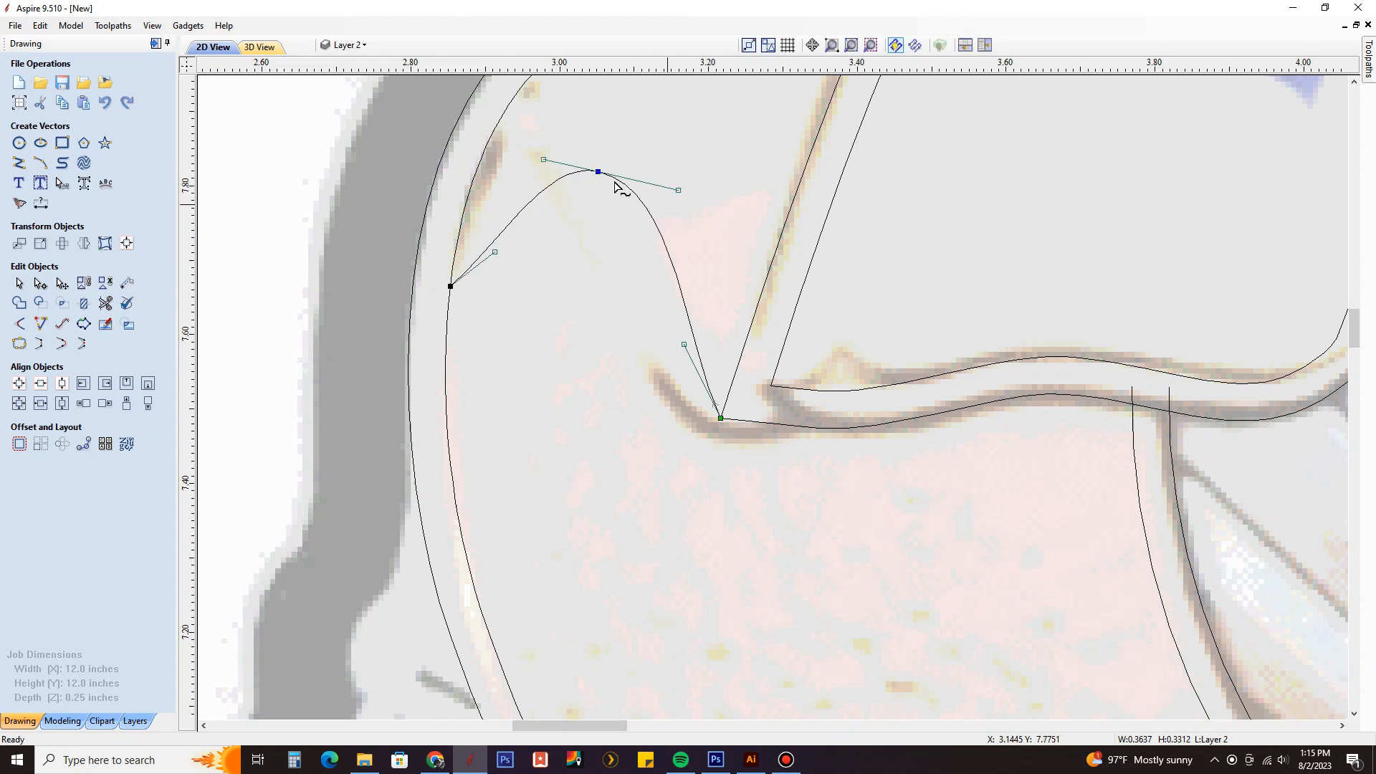
Adjust the end handles of the fold curve to follow the ribbon's inner outline at one end and flow into the banner's corner at the other.
scroll(618, 187, "up", 2)
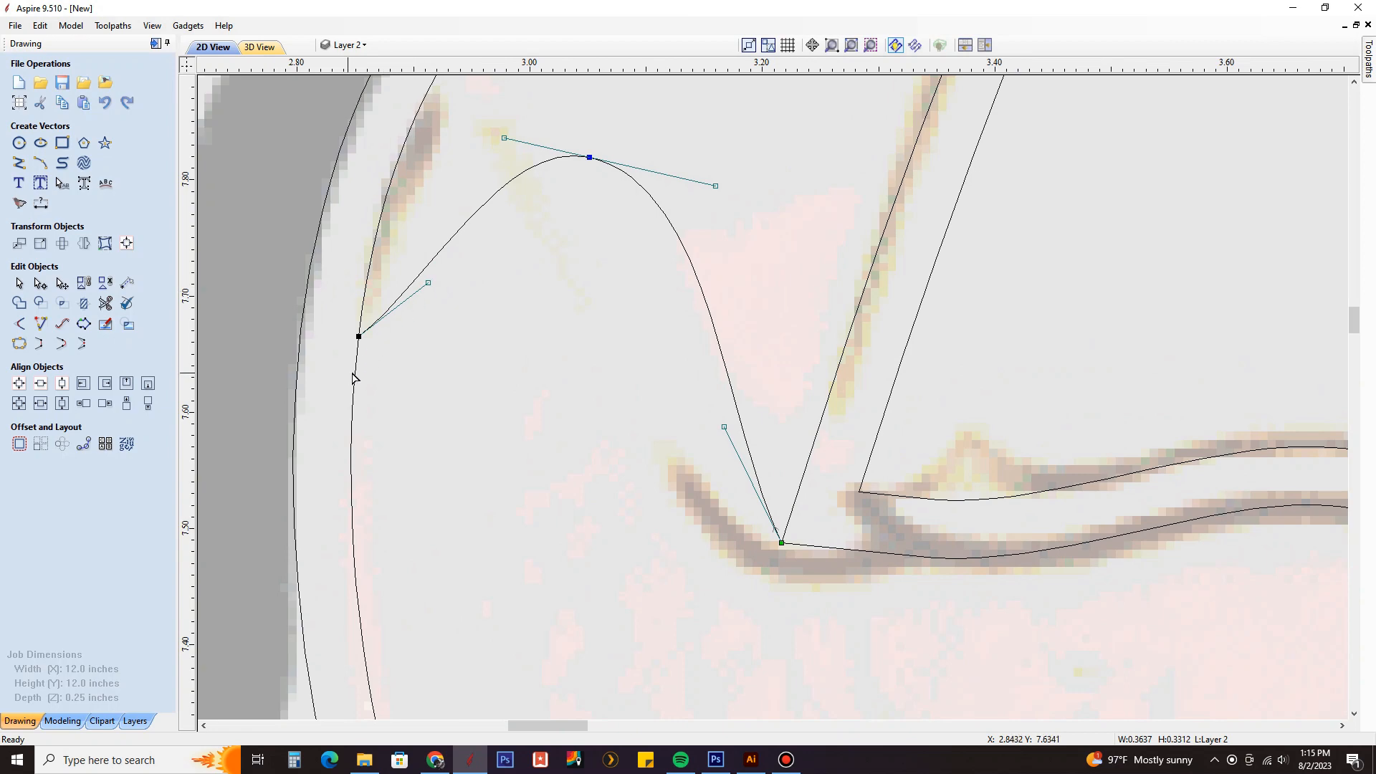
scroll(353, 377, "up", 1)
scroll(654, 390, "down", 3)
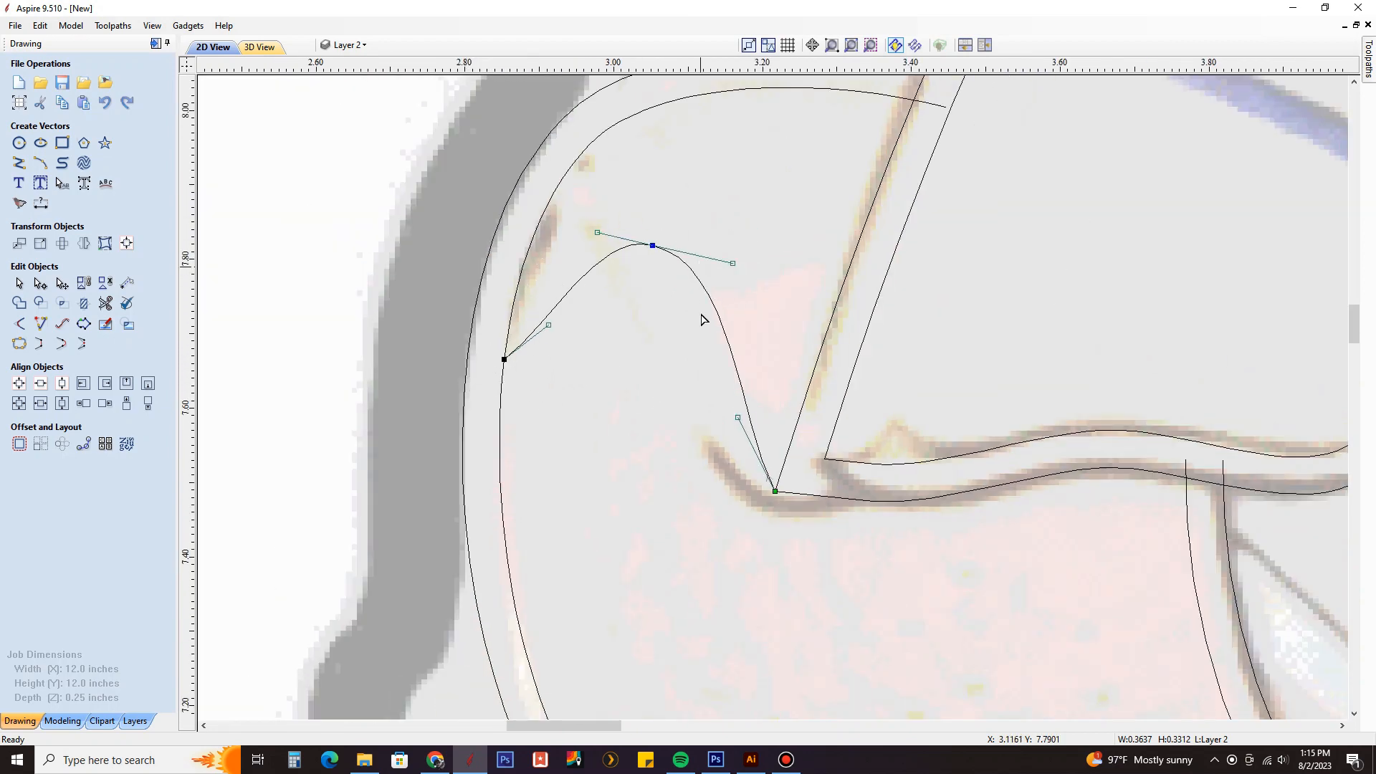
scroll(502, 316, "up", 2)
left_click_drag(579, 333, 521, 271)
scroll(524, 344, "up", 2)
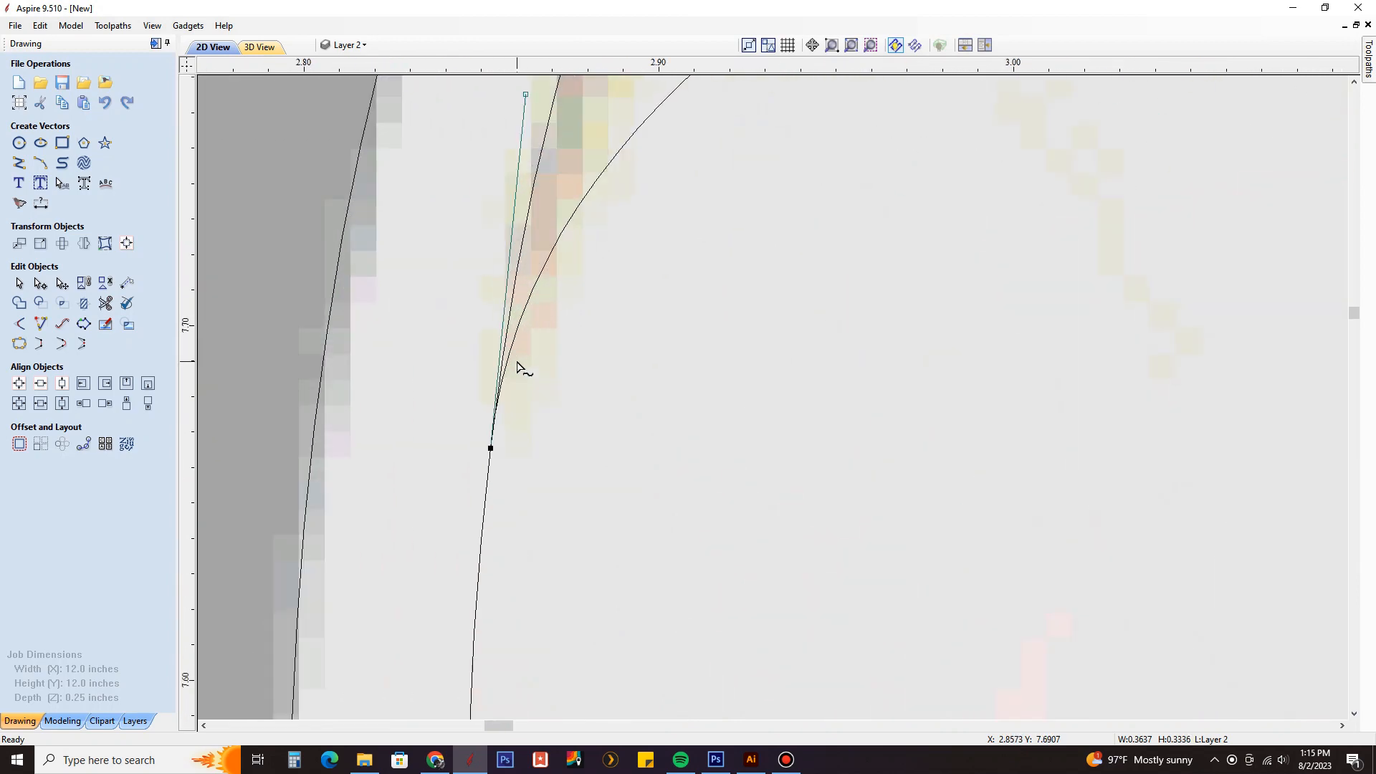
scroll(525, 399, "down", 2)
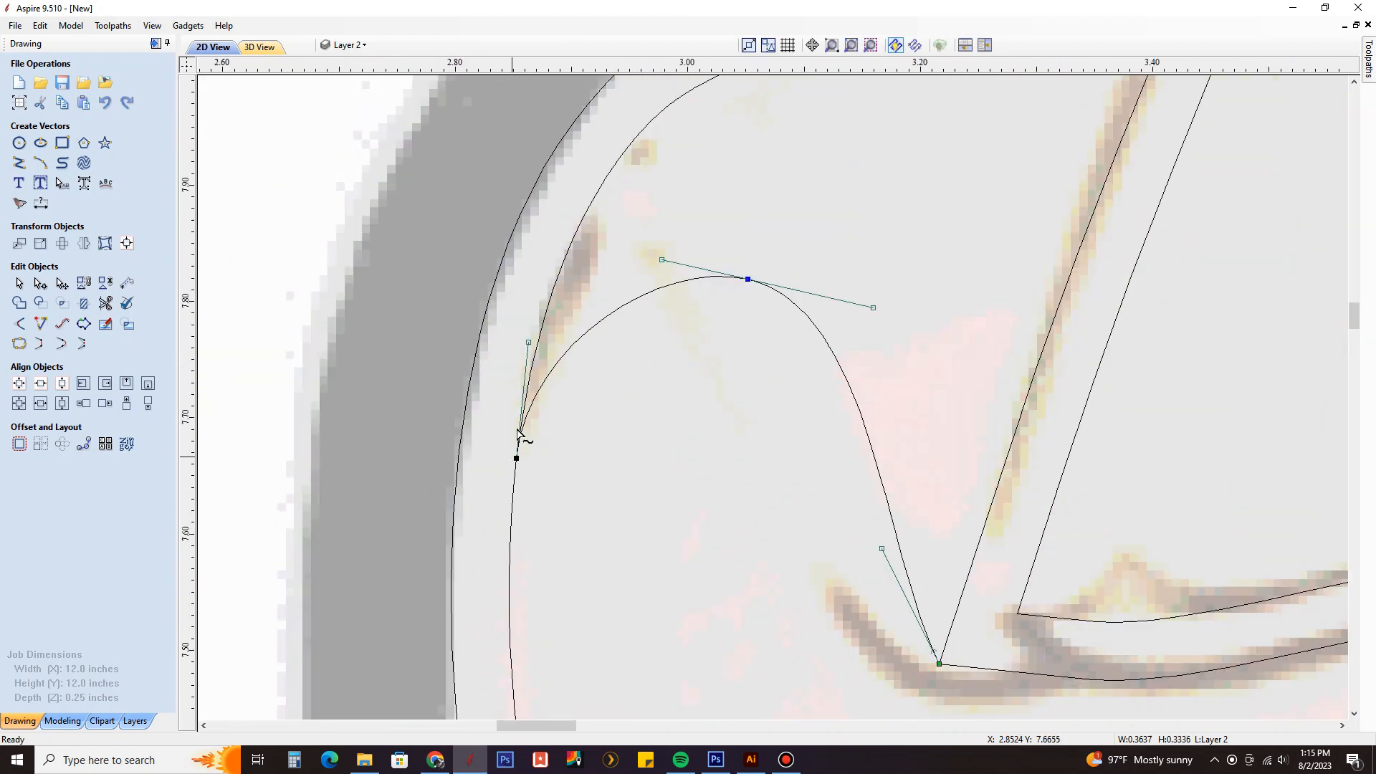
scroll(910, 472, "up", 3)
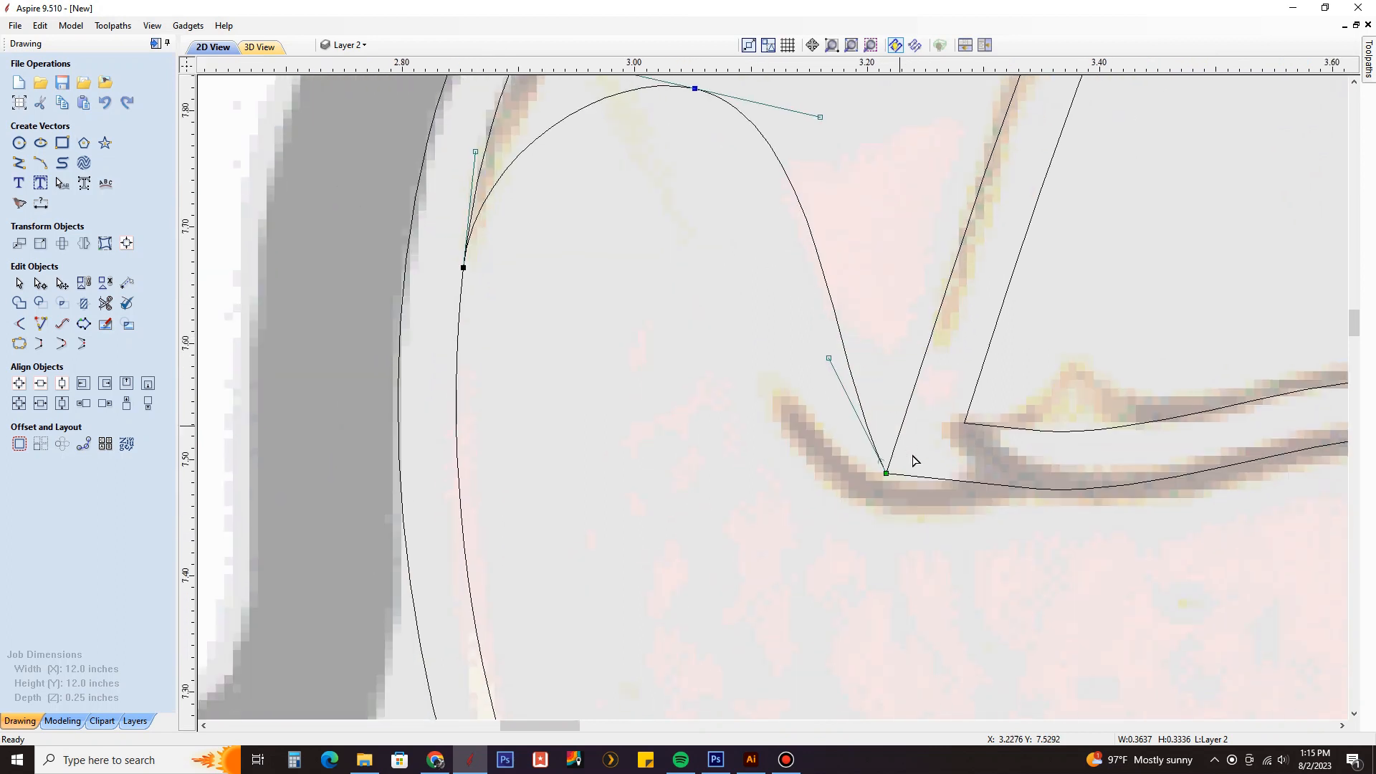
left_click_drag(744, 246, 592, 424)
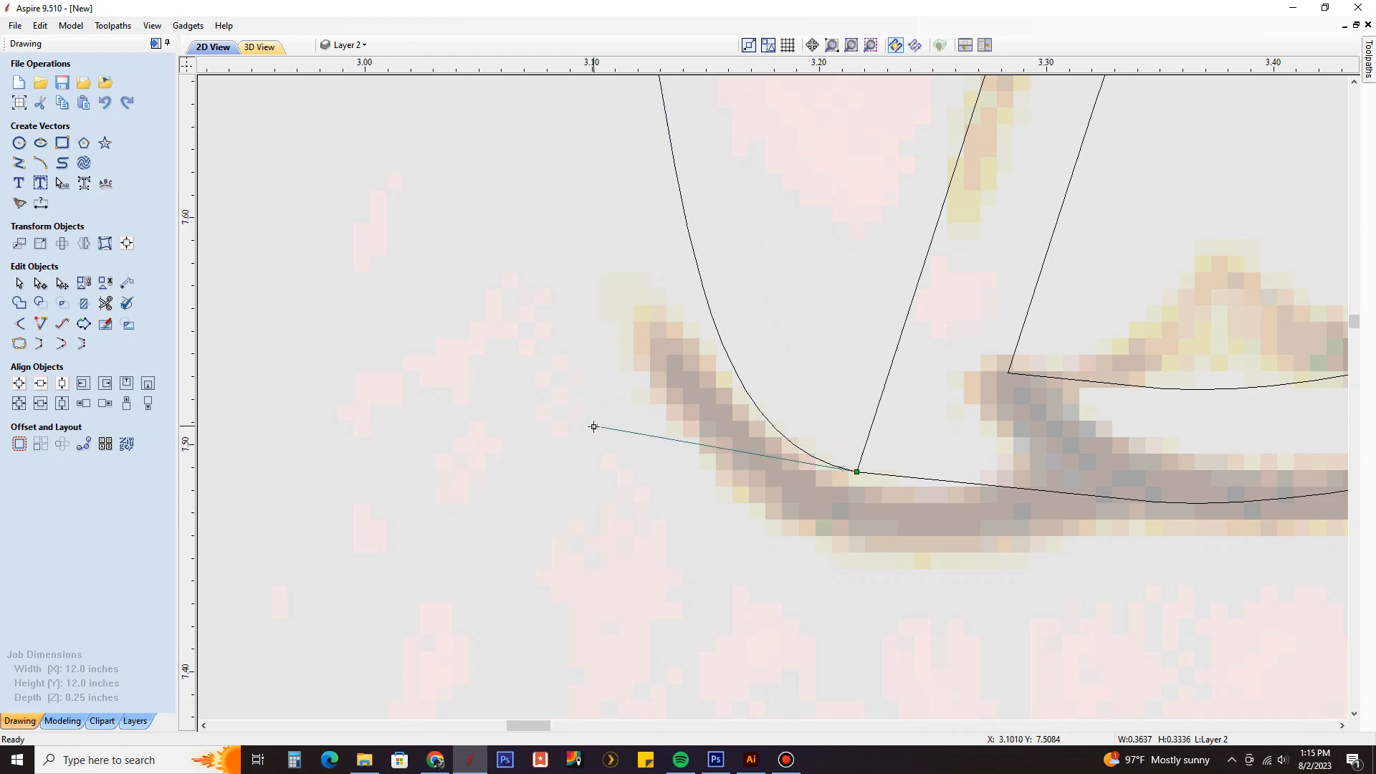
scroll(791, 438, "down", 4)
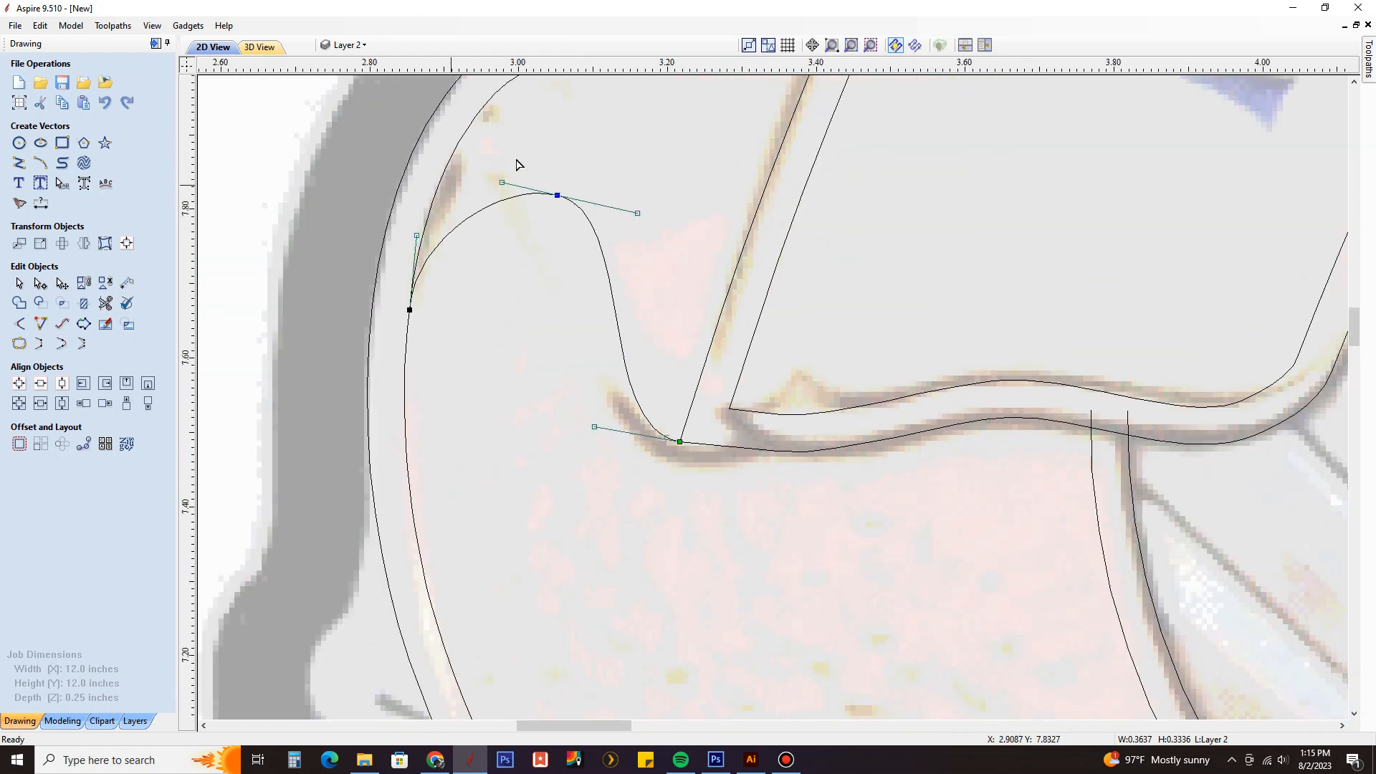
scroll(672, 449, "up", 2)
scroll(700, 459, "down", 2)
key("Escape")
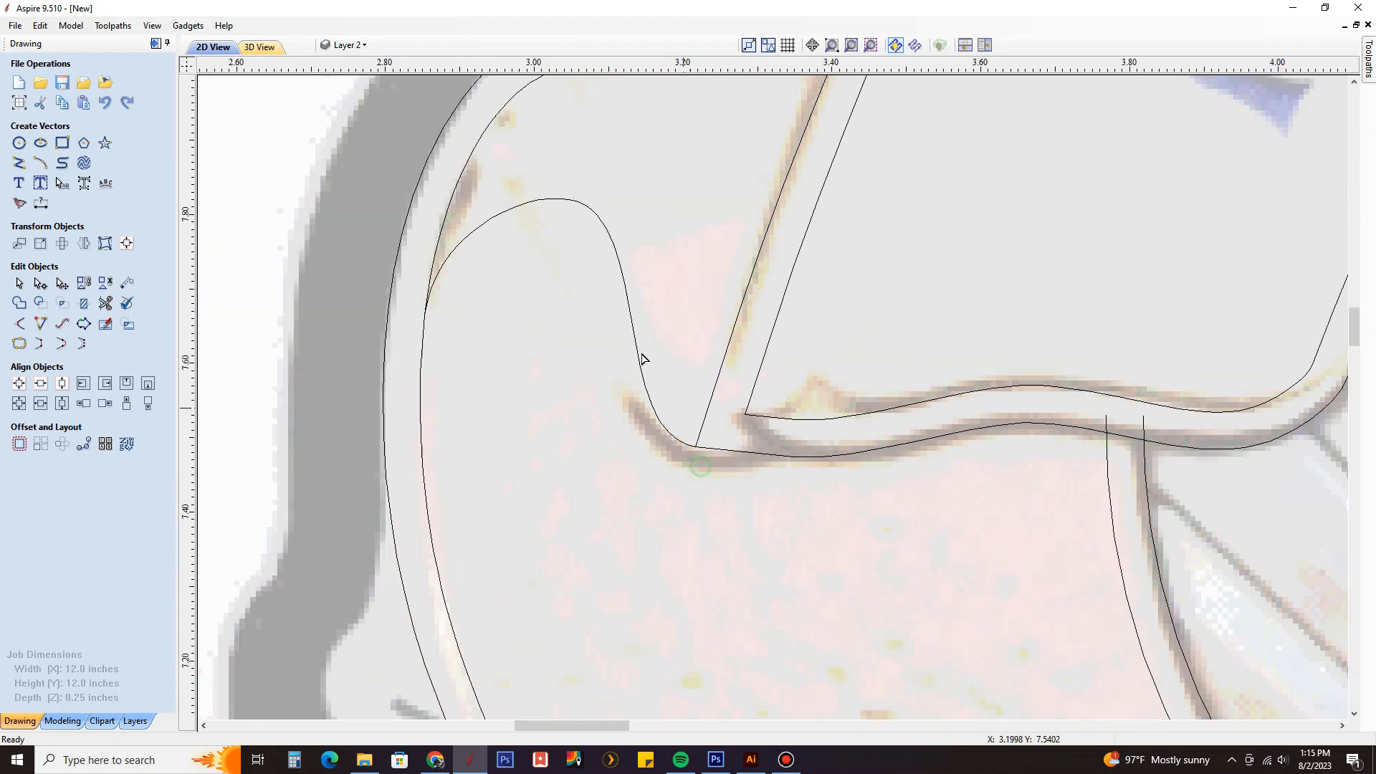
Set the badge bitmap's fading when not selected to 34%.
scroll(642, 357, "down", 4)
scroll(599, 201, "up", 2)
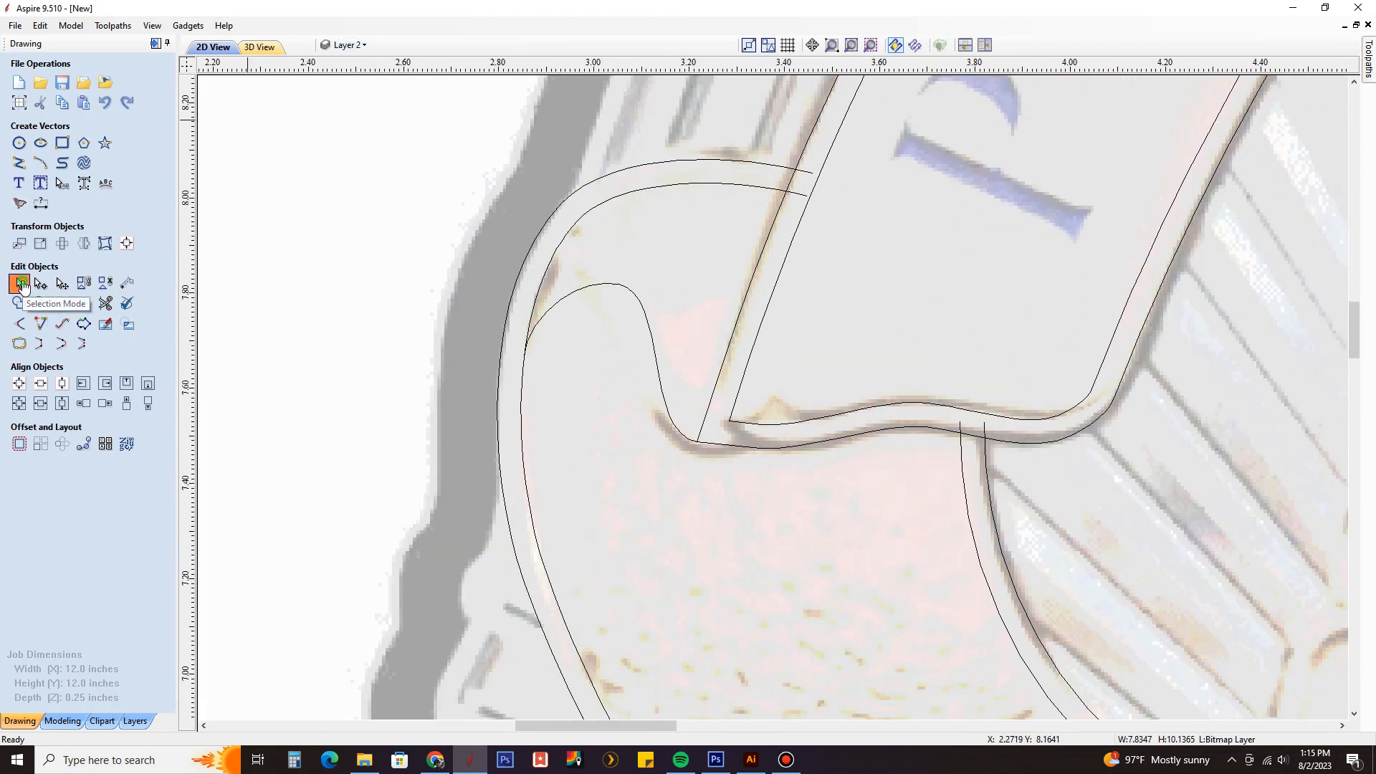
left_click(652, 242)
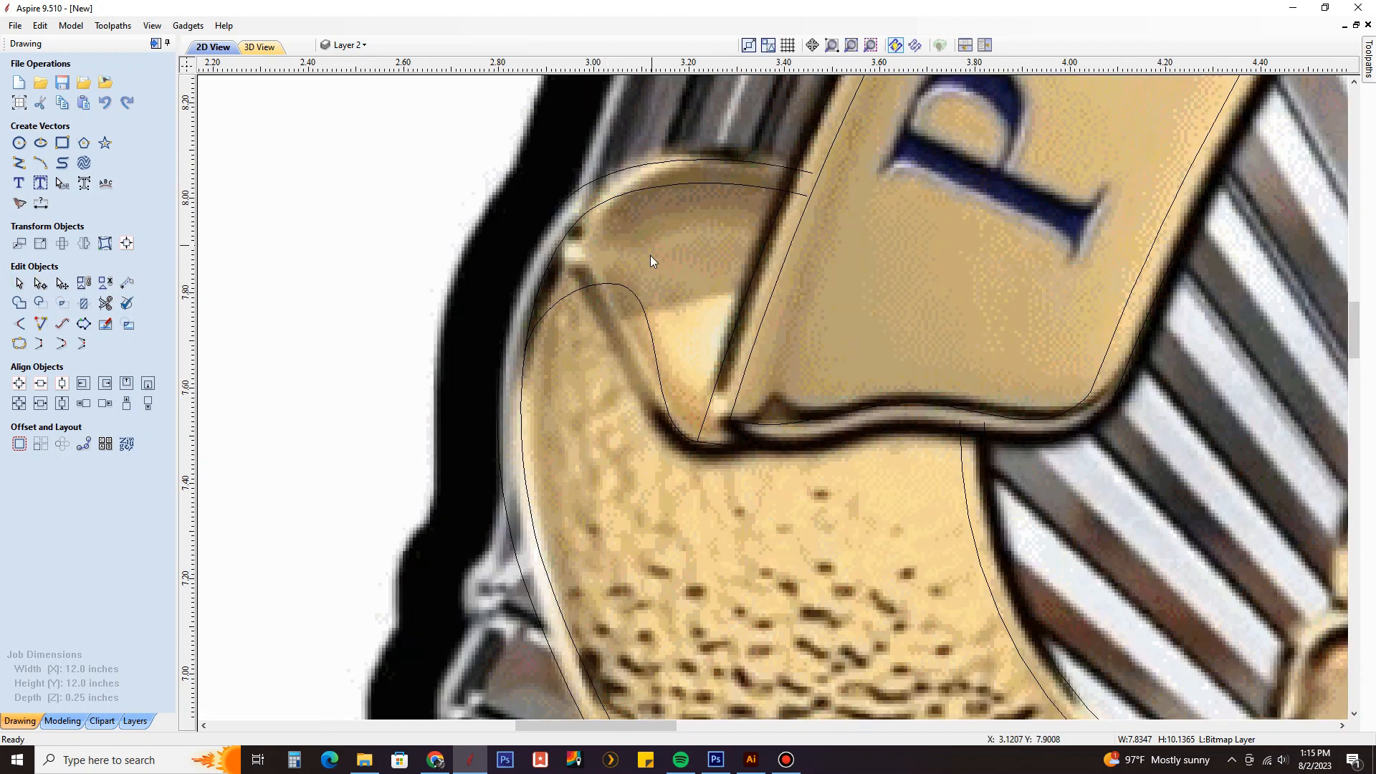
scroll(601, 286, "up", 2)
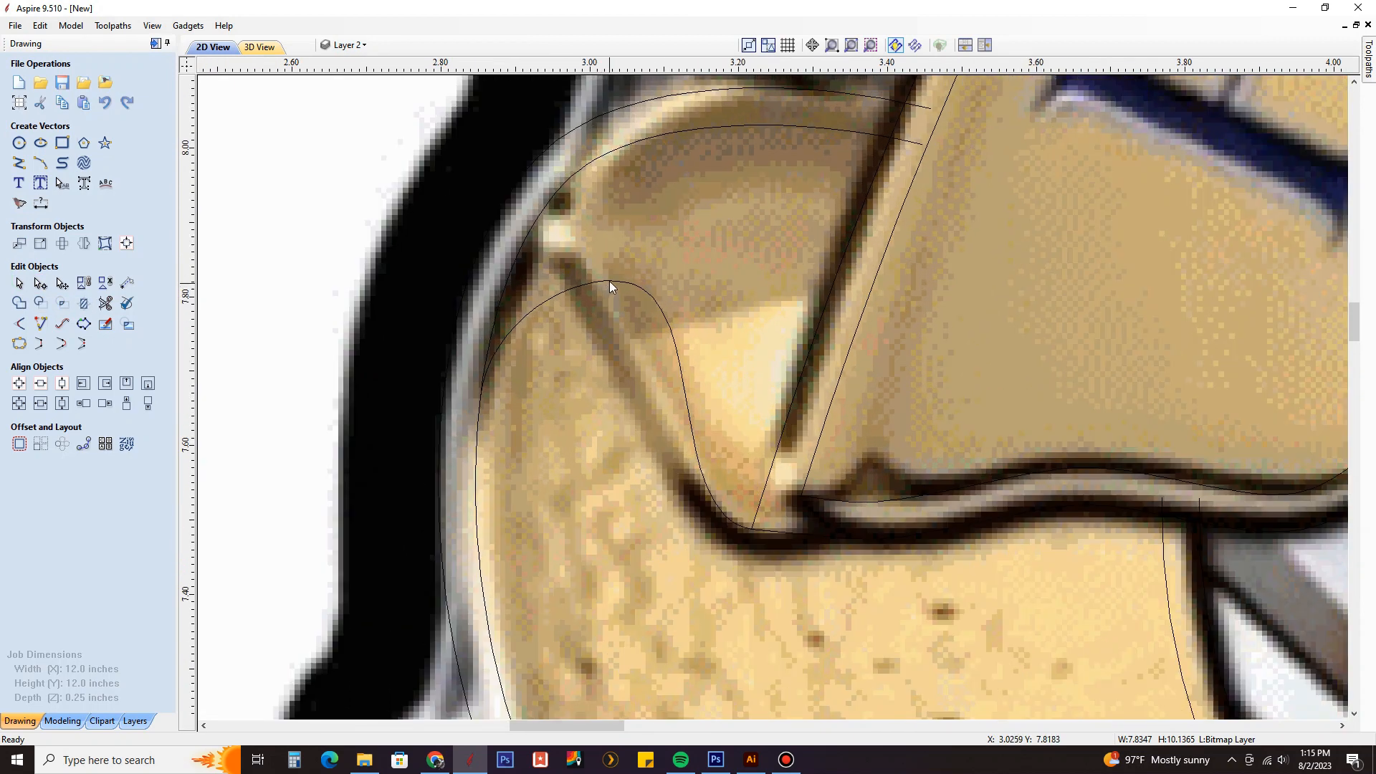
right_click(916, 272)
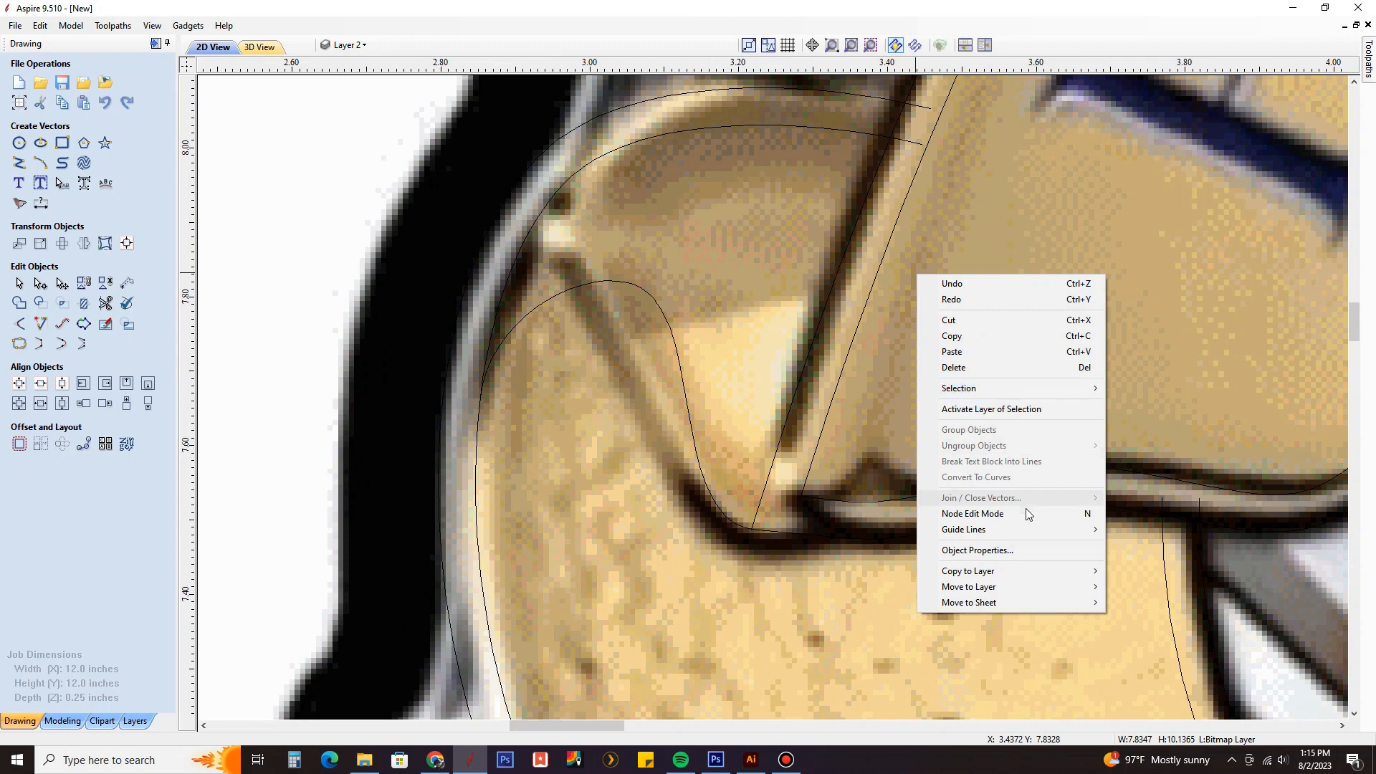
left_click(1038, 548)
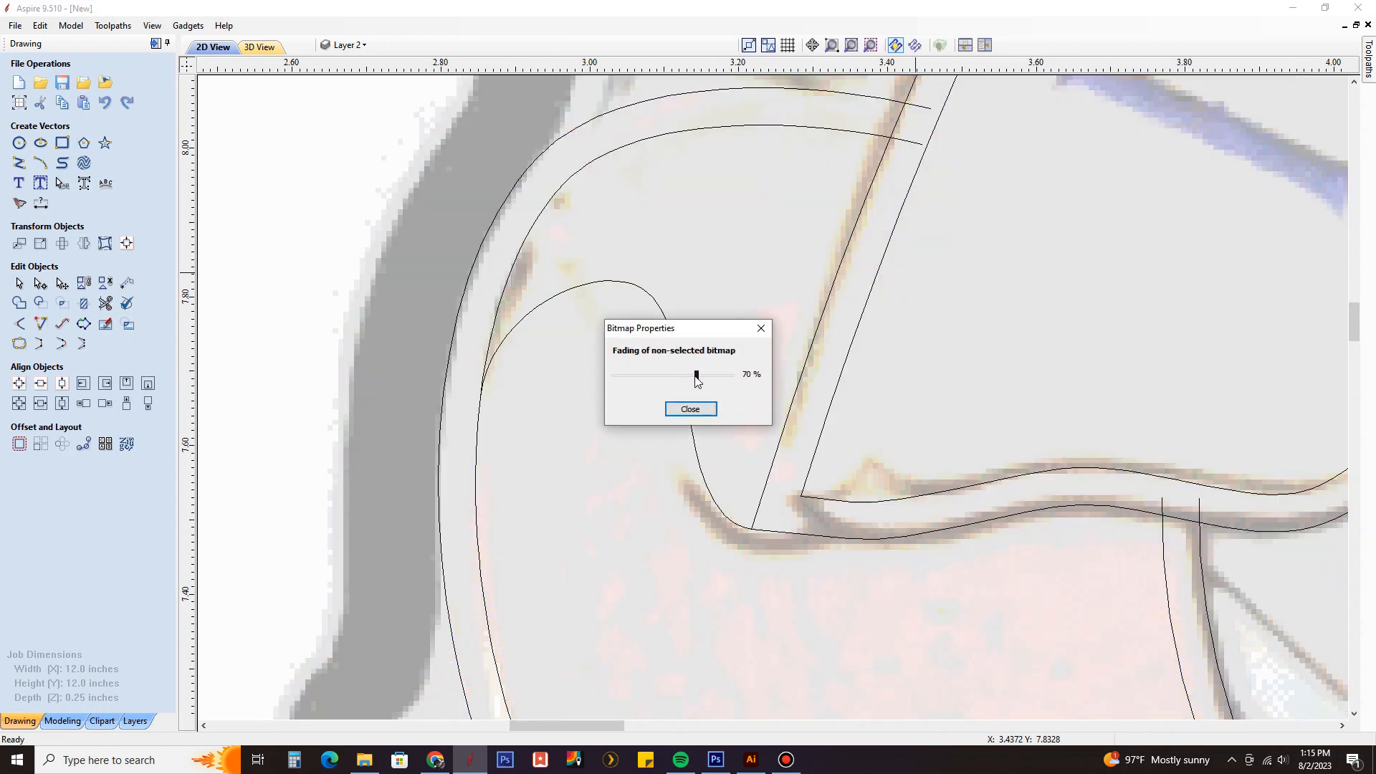
left_click_drag(695, 377, 656, 377)
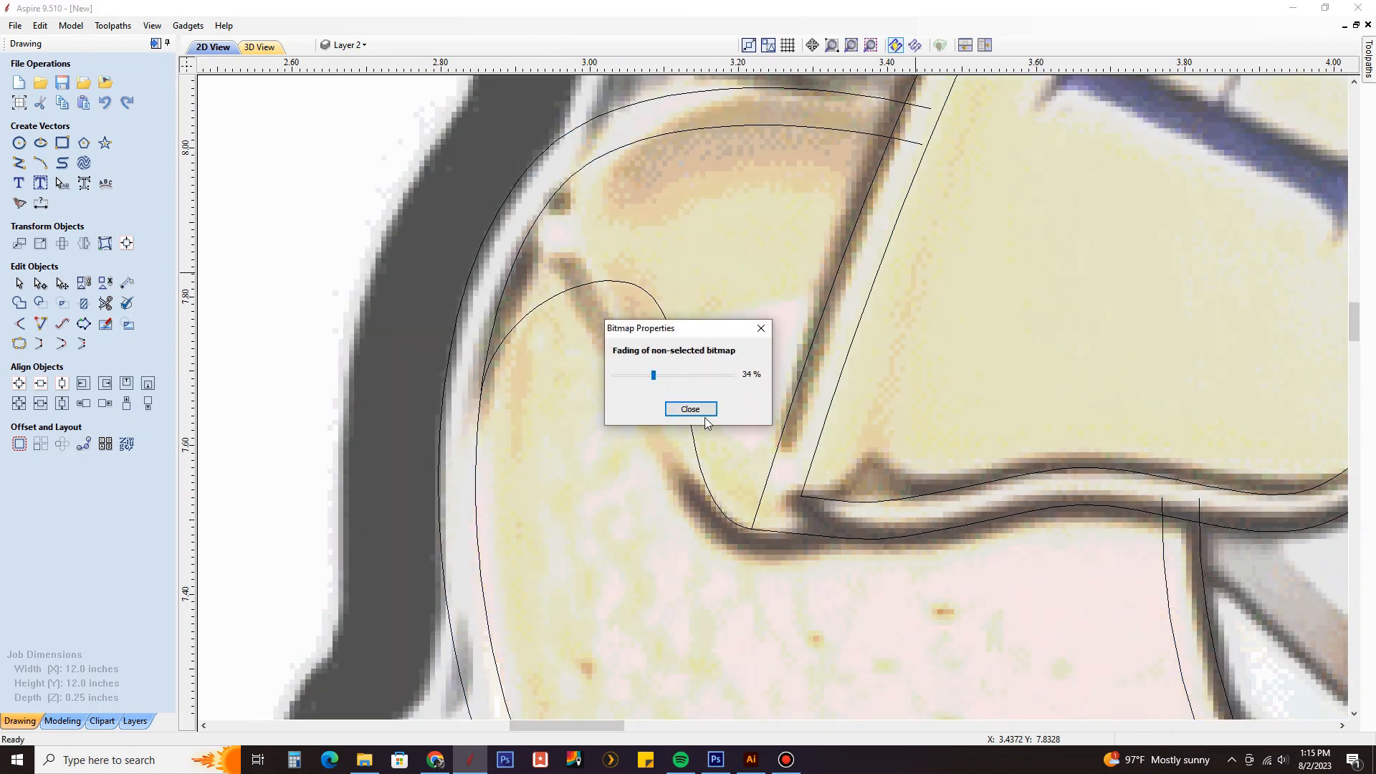
left_click(690, 410)
Move the fold curve's middle node down onto the image's fold line and its outer end node higher along the ribbon's inner outline.
left_click(41, 283)
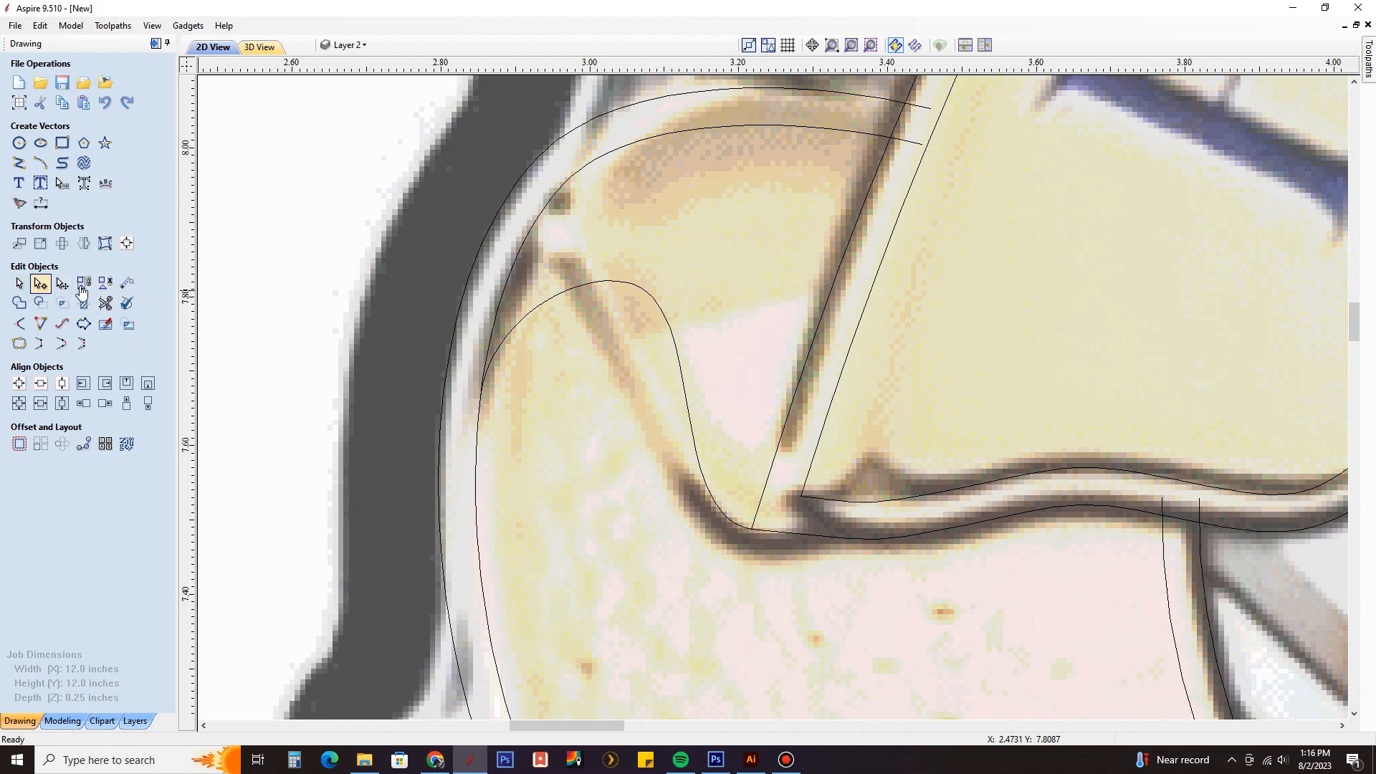
left_click(622, 285)
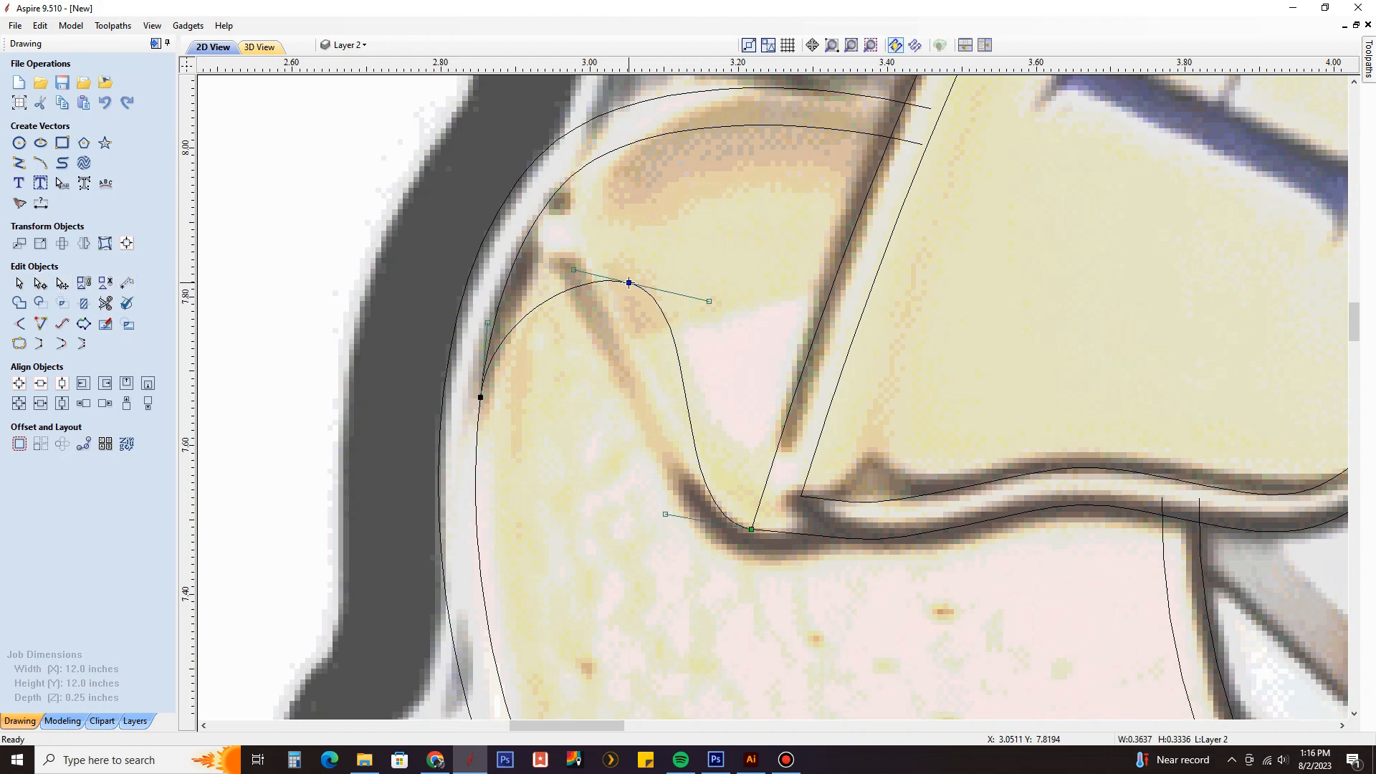
left_click_drag(629, 283, 573, 289)
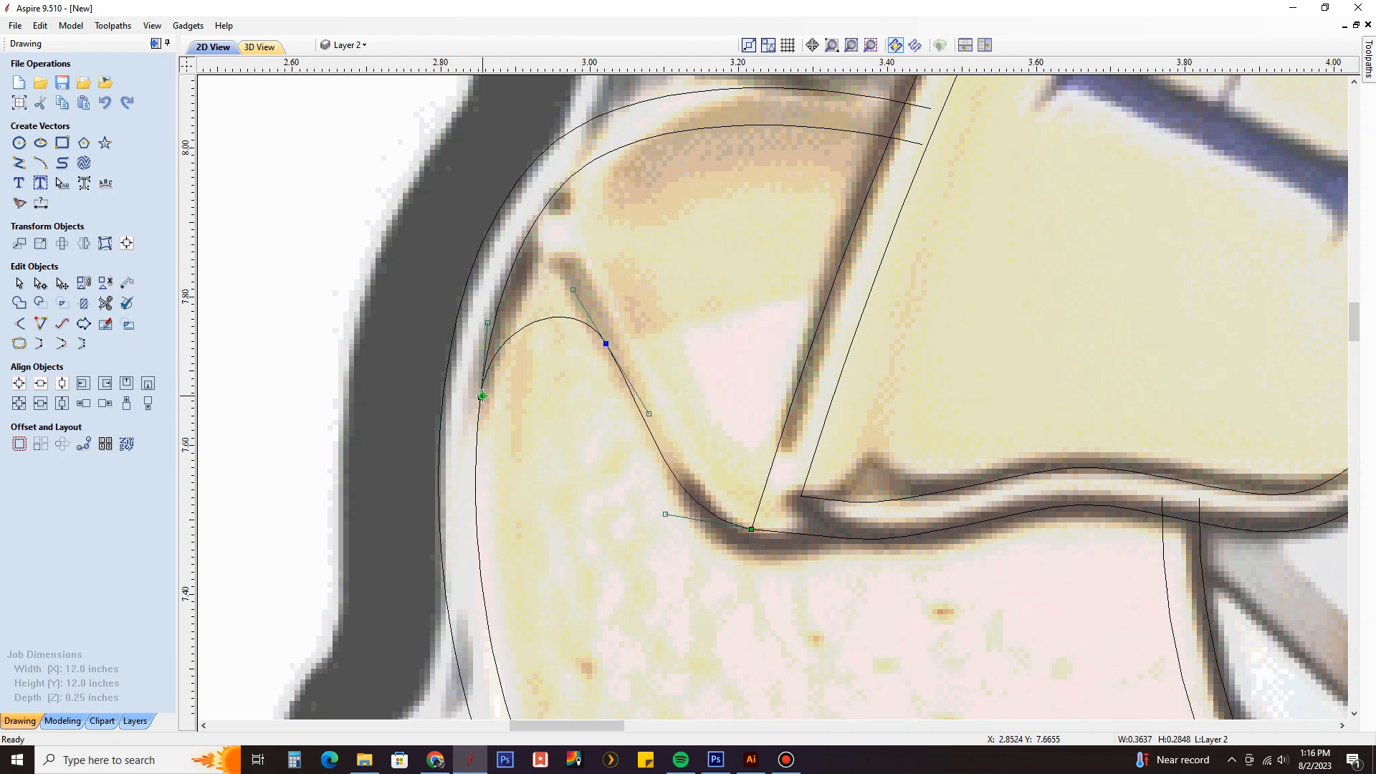
left_click_drag(483, 396, 491, 331)
Fine-tune the fold curve's handles at the outer end, middle node and banner corner to follow the fold in the image.
scroll(504, 279, "up", 5)
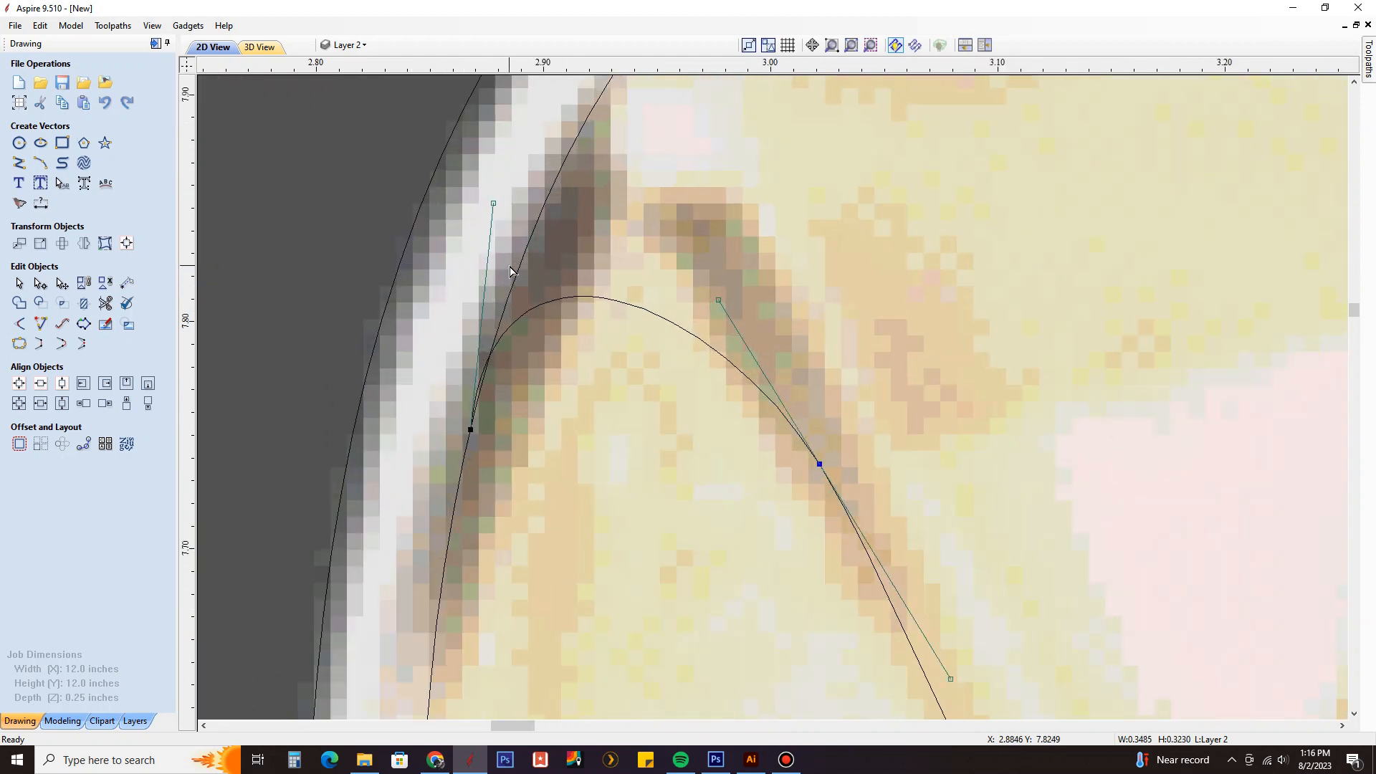
left_click_drag(492, 199, 565, 114)
scroll(586, 195, "down", 4)
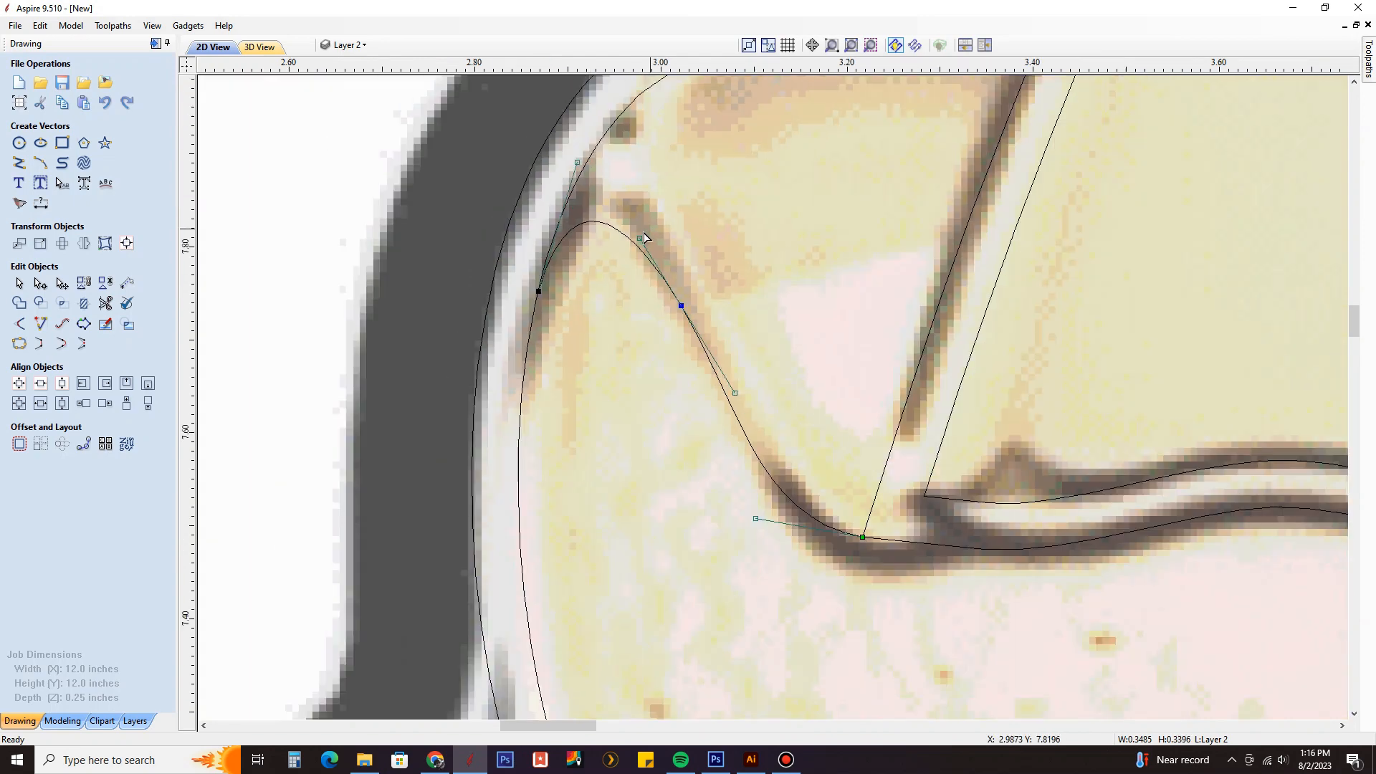
left_click_drag(640, 237, 644, 216)
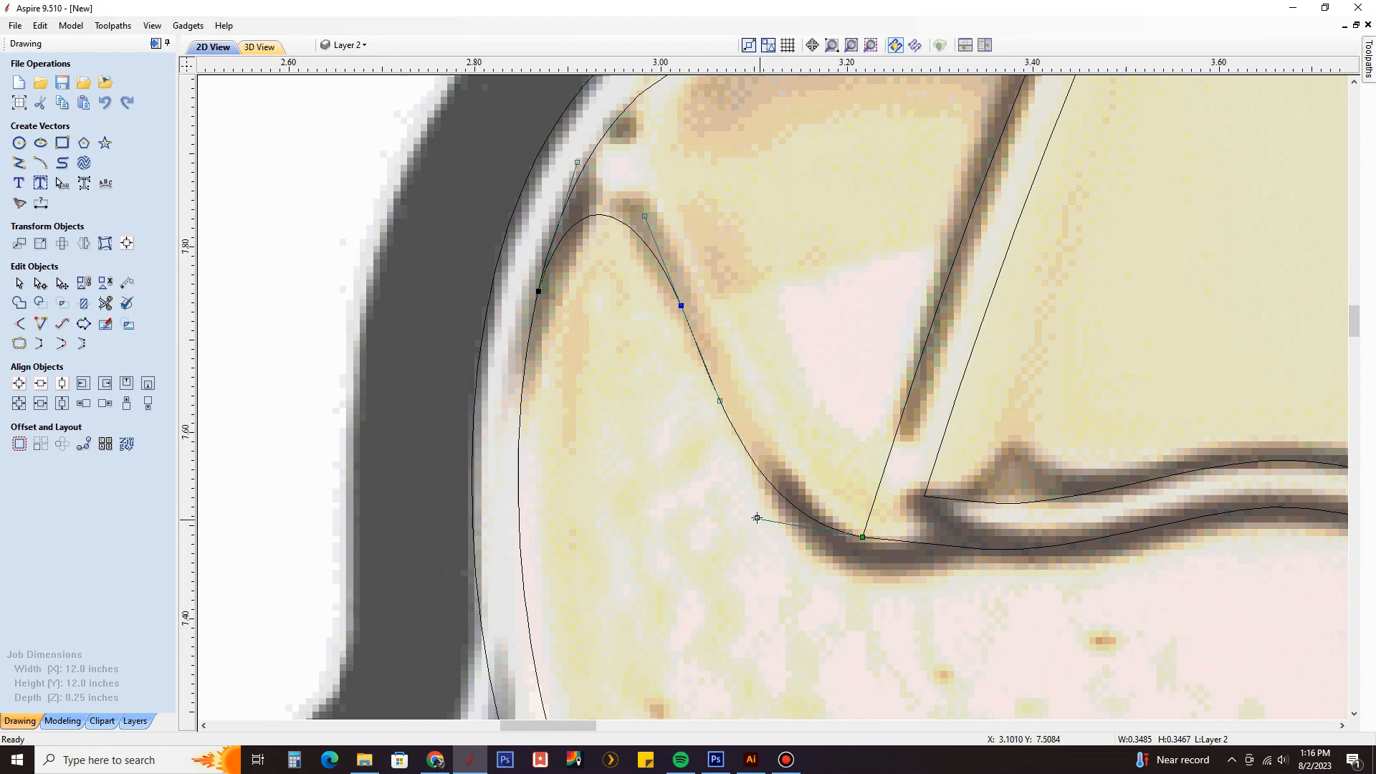
left_click_drag(757, 517, 752, 521)
Hide the bitmap layer to leave only the traced vectors.
scroll(752, 521, "down", 3)
left_click(348, 45)
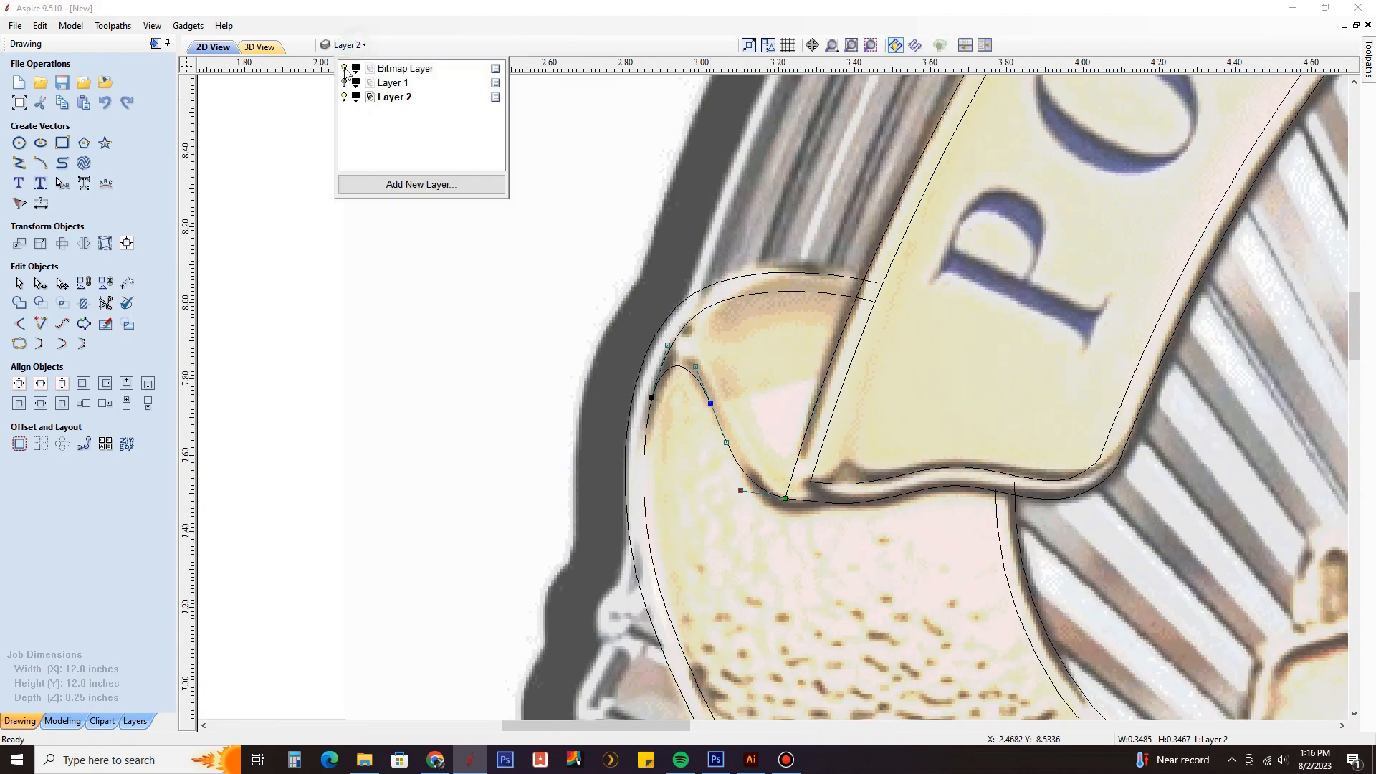
left_click(345, 69)
left_click(532, 284)
Offset the ribbon's fold curve outwards by 0.05 inches with sharp corners, keeping the original.
scroll(532, 285, "up", 4)
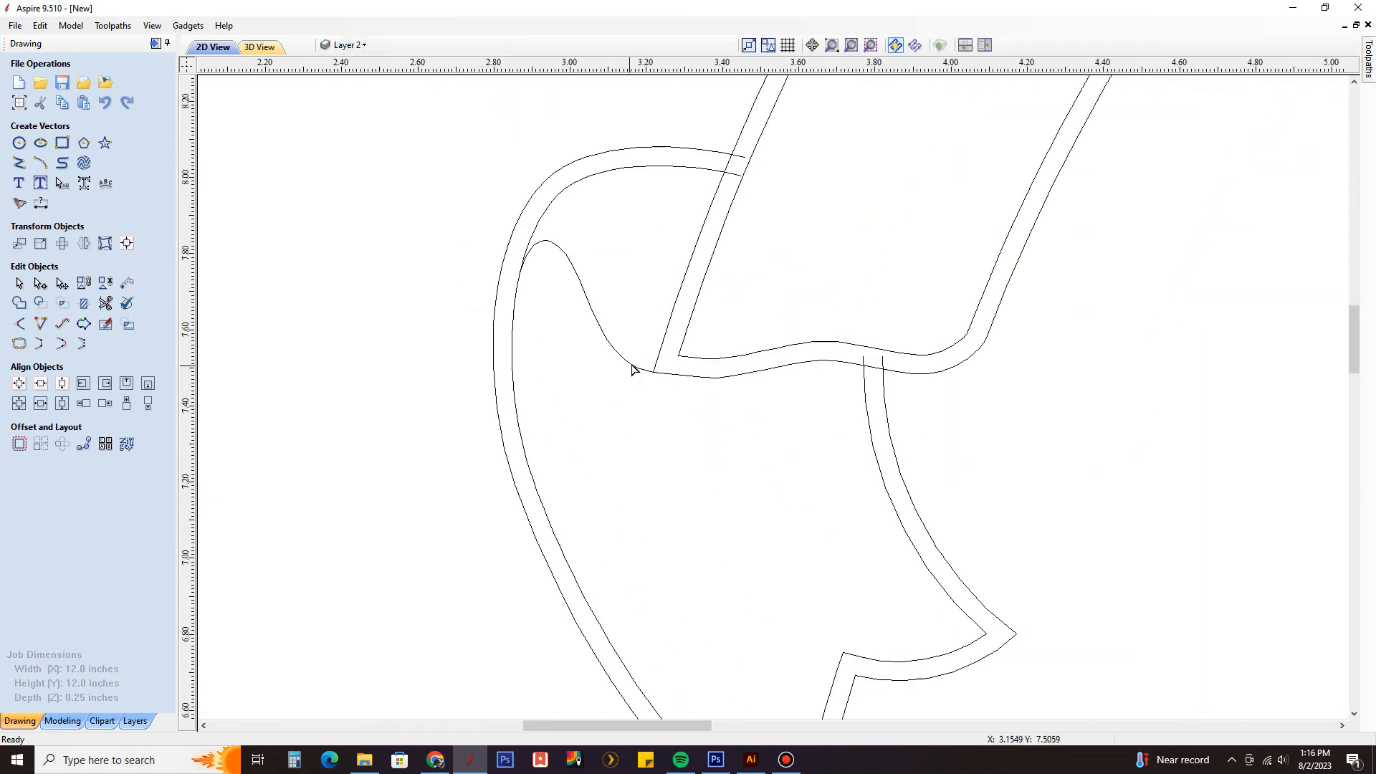
left_click(633, 370)
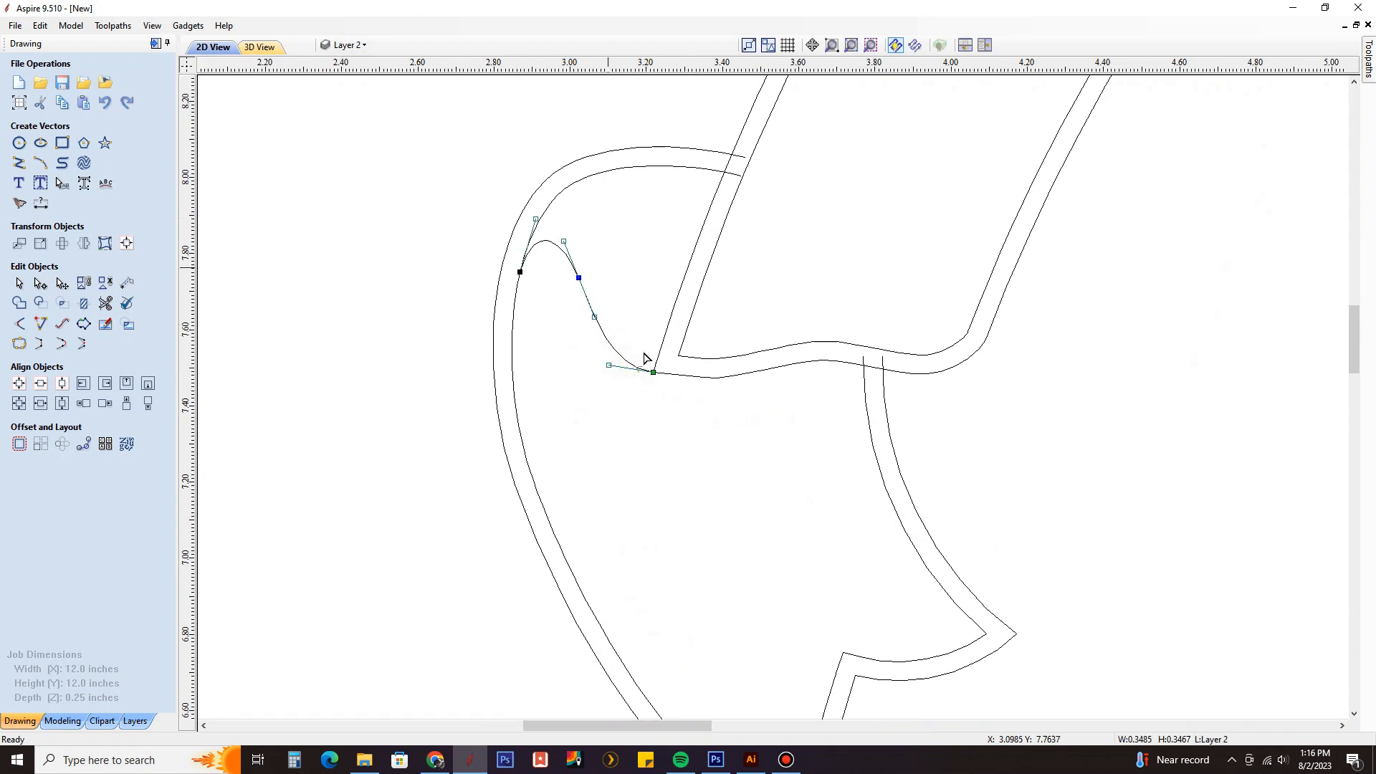
left_click(20, 283)
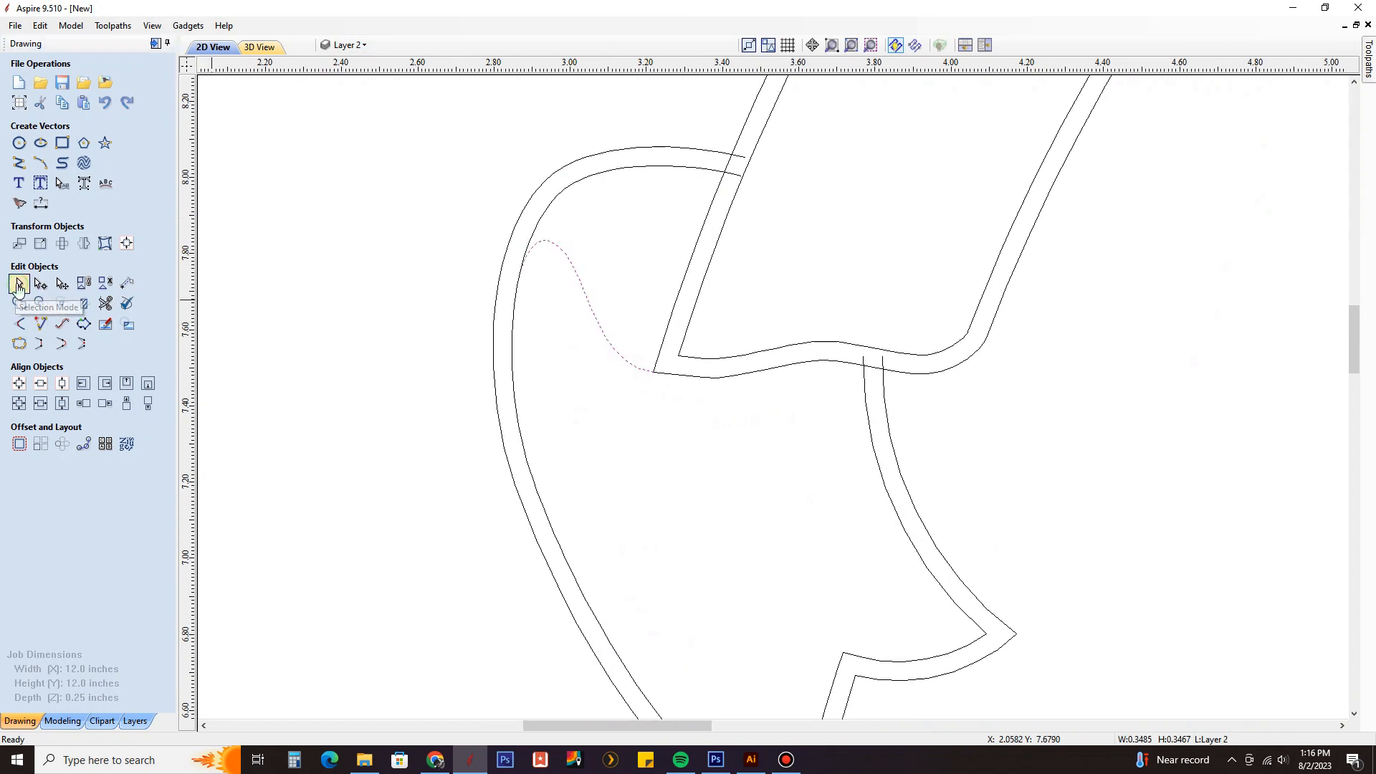
scroll(577, 267, "up", 2)
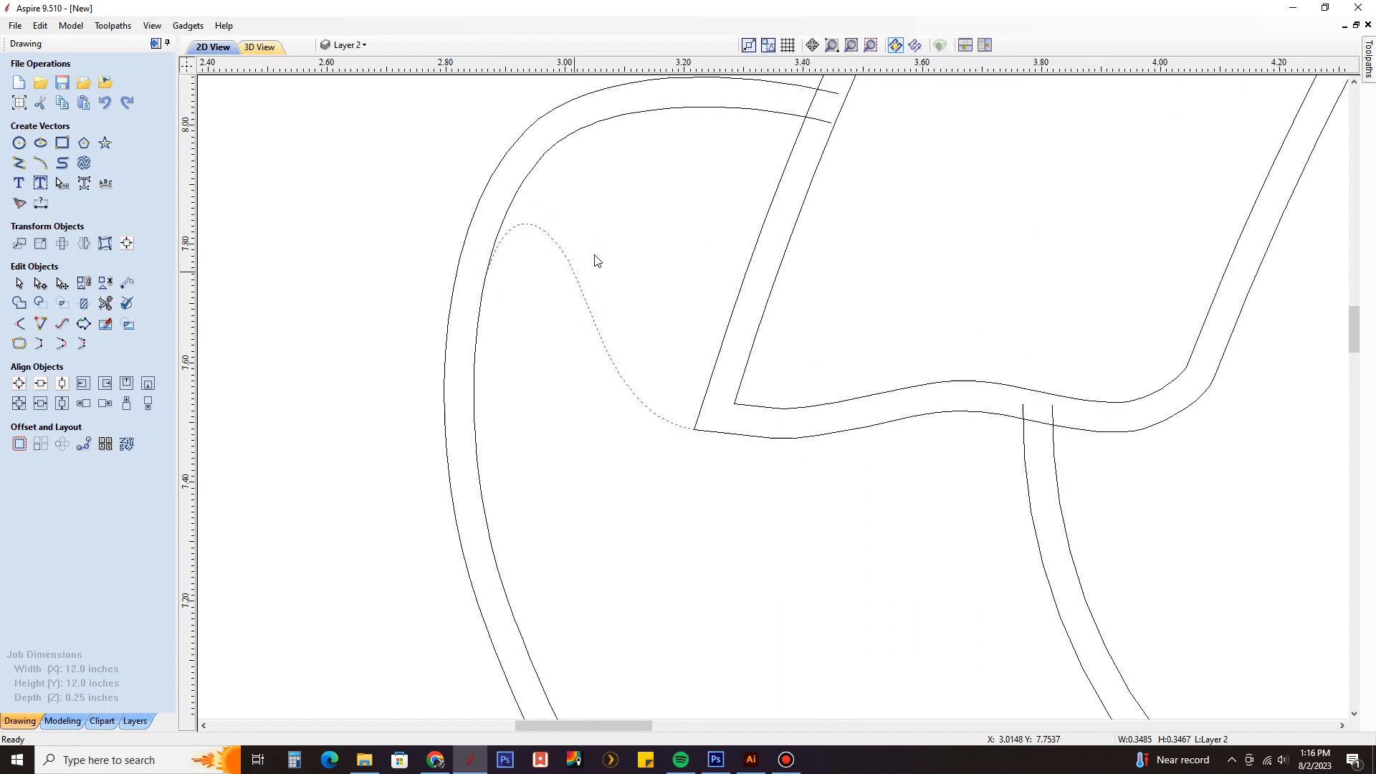
left_click(19, 443)
left_click(40, 268)
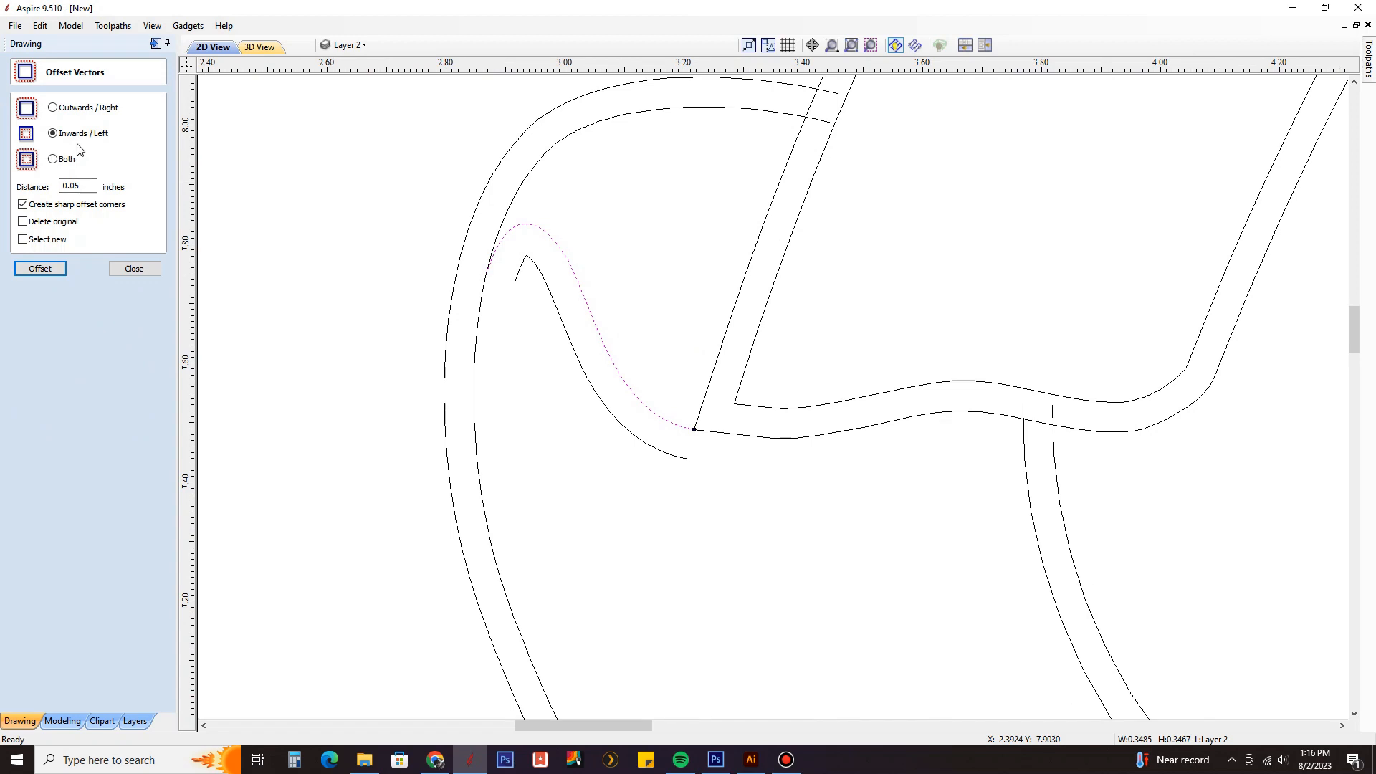
key("ctrl+z")
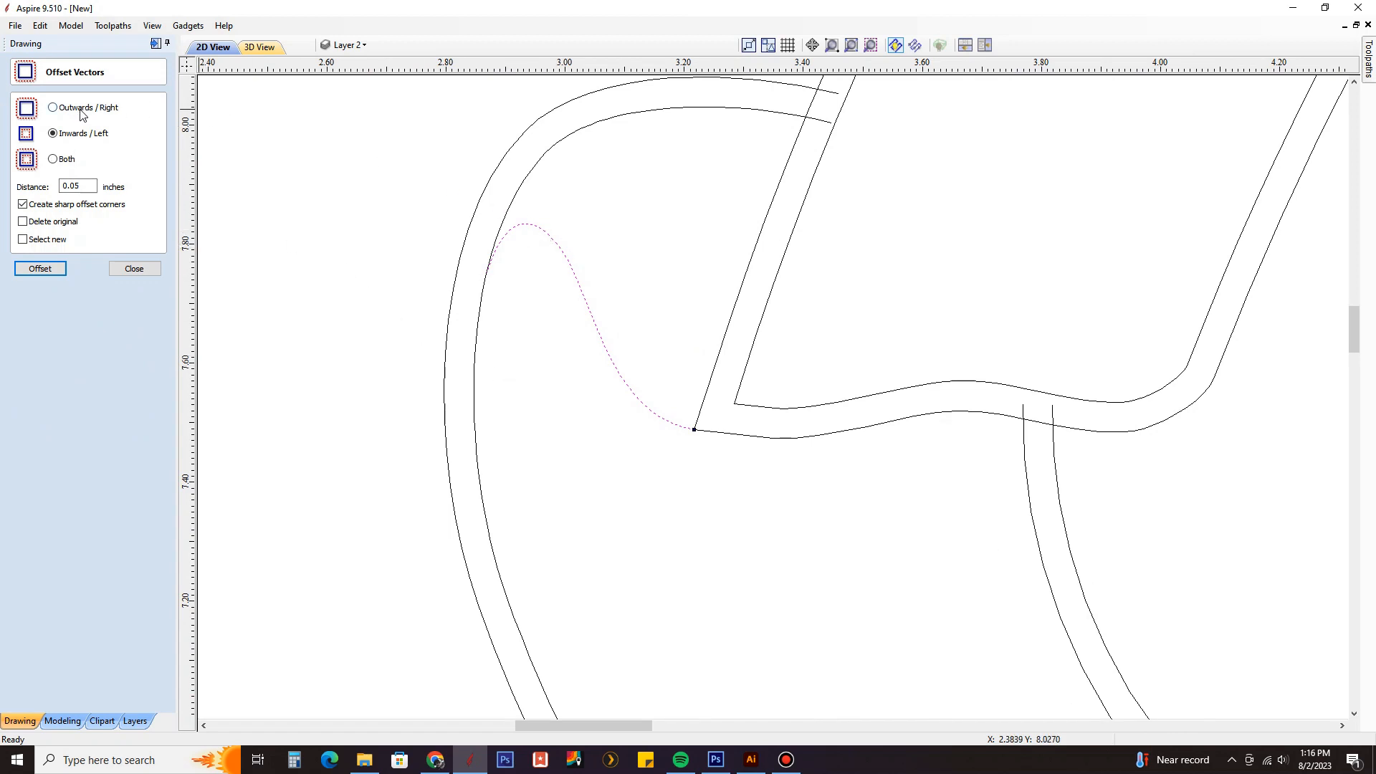
left_click(61, 268)
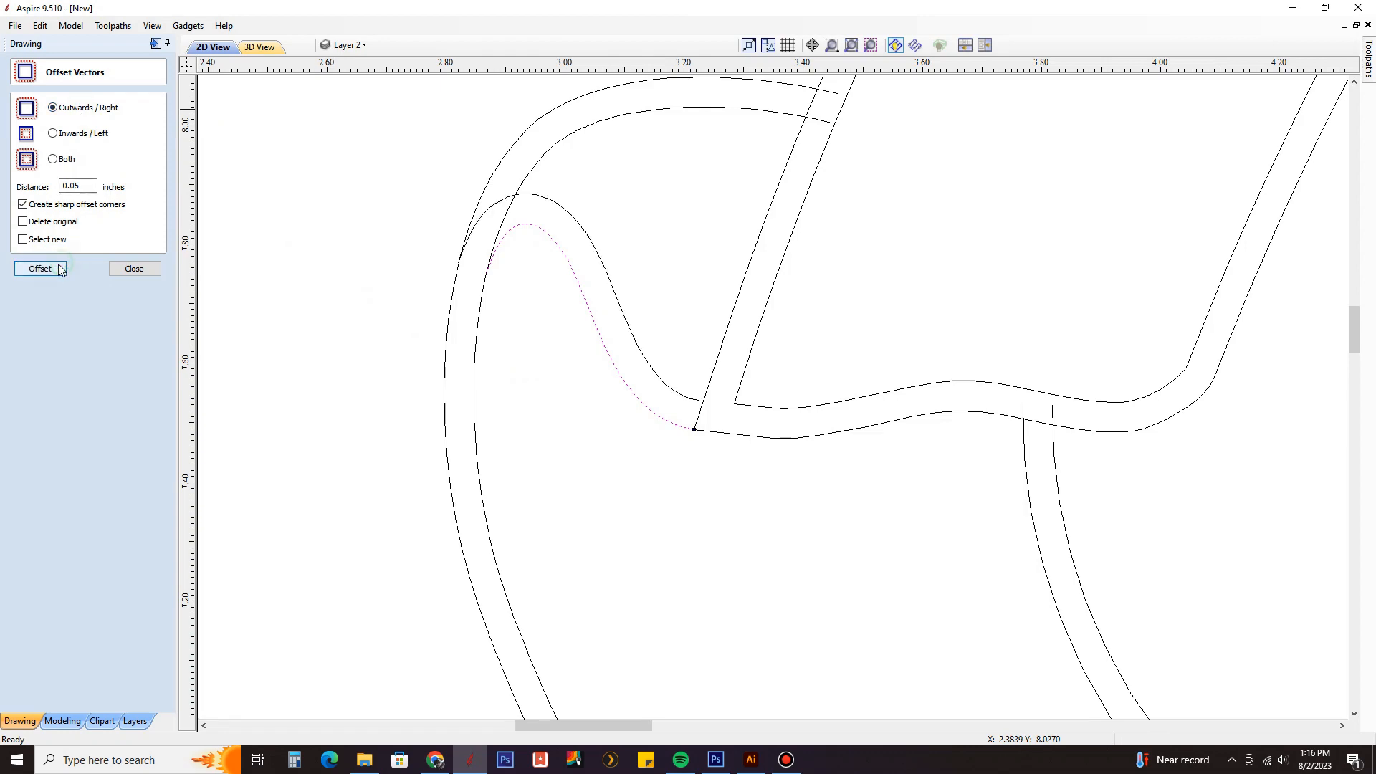
left_click(114, 269)
Extend the offset fold curve's lower end node across the banner's outer left edge.
scroll(458, 282, "down", 3)
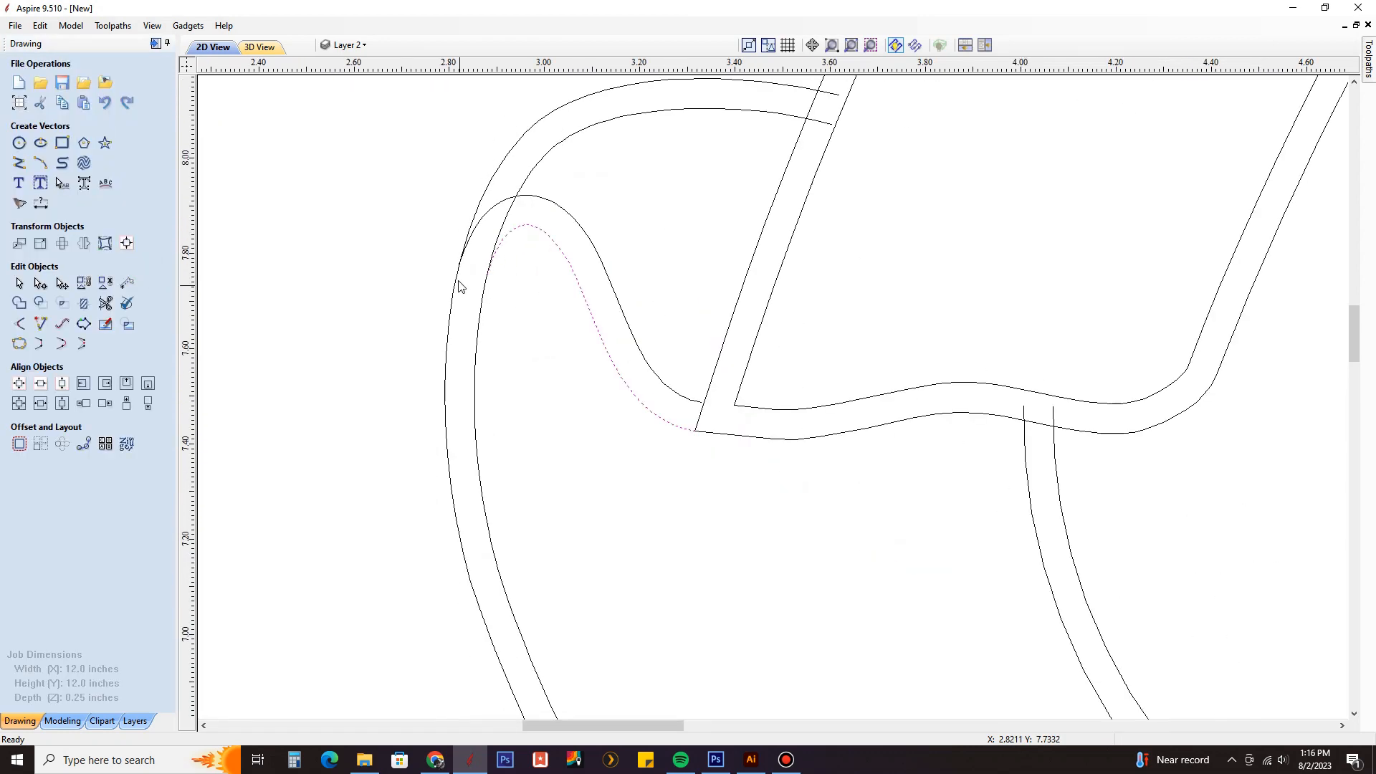
scroll(629, 377, "up", 10)
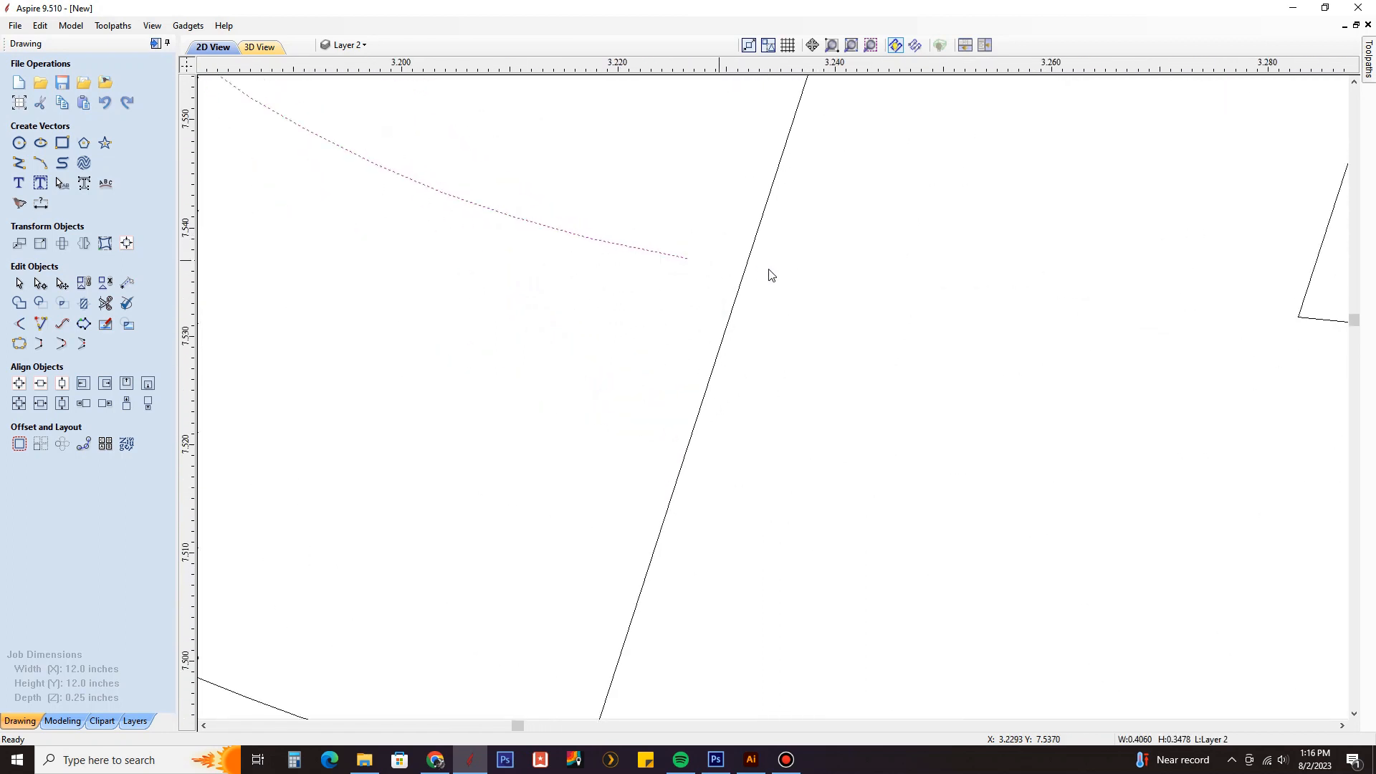
left_click(41, 283)
left_click_drag(686, 257, 791, 279)
scroll(696, 314, "down", 4)
scroll(648, 319, "down", 3)
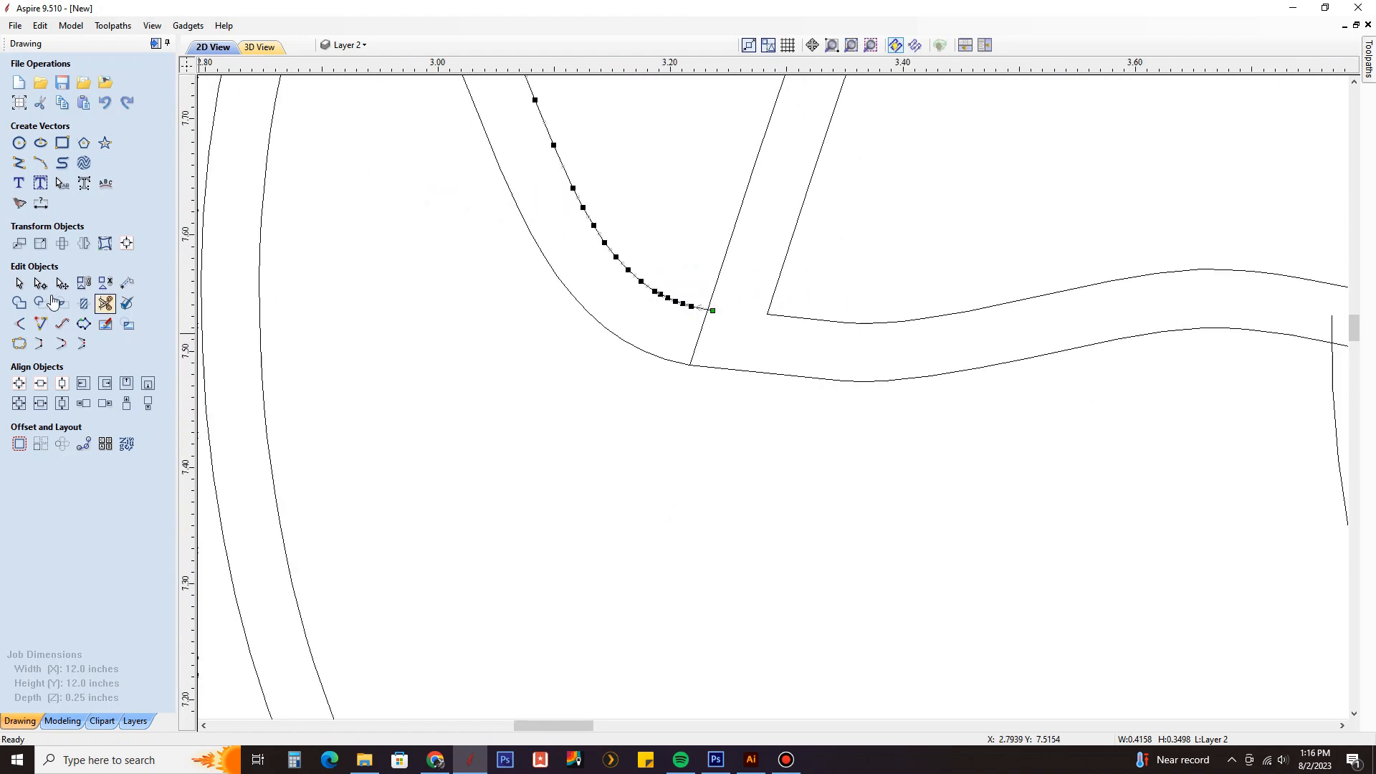
left_click(19, 283)
Trim away the overlapping ribbon edge and offset fold curve segments at the peak of the ribbon's fold.
scroll(602, 423, "down", 3)
scroll(548, 297, "down", 3)
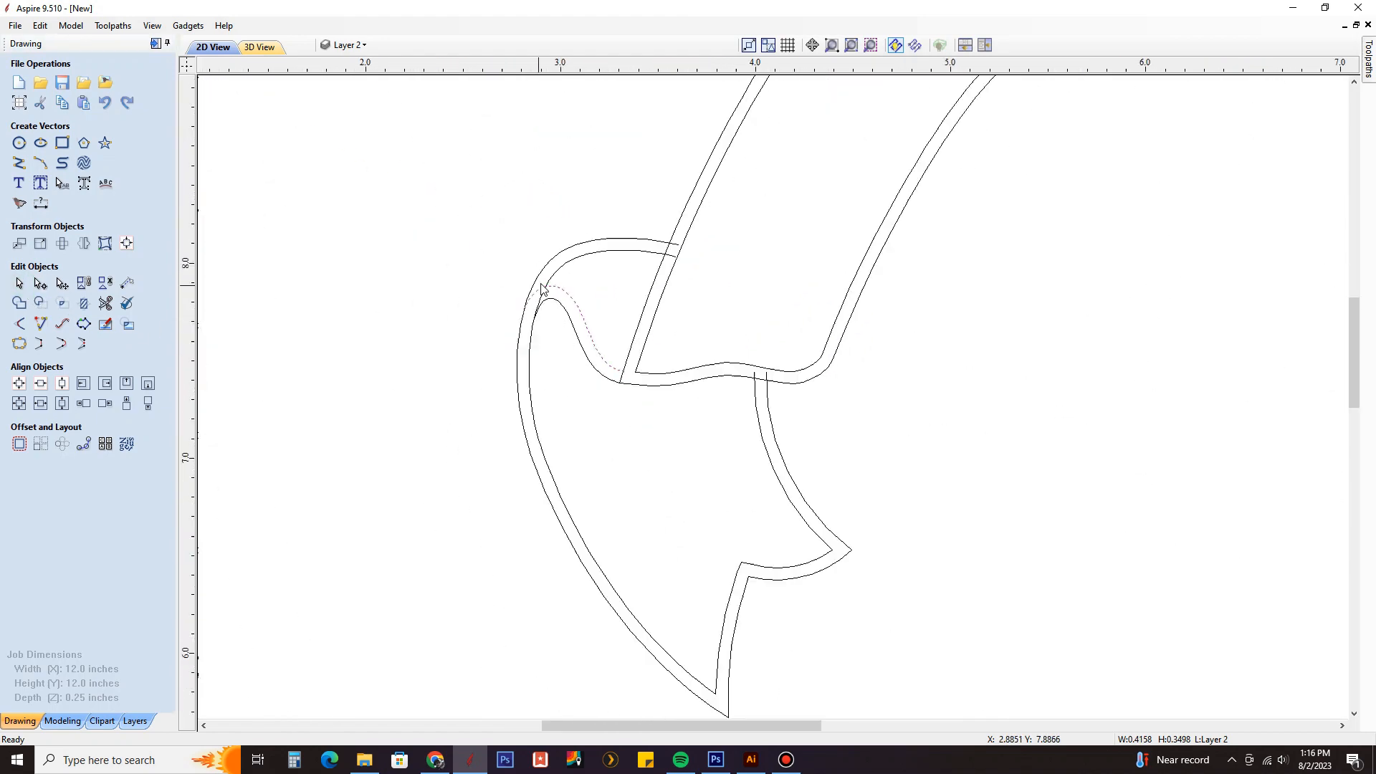
scroll(541, 296, "up", 5)
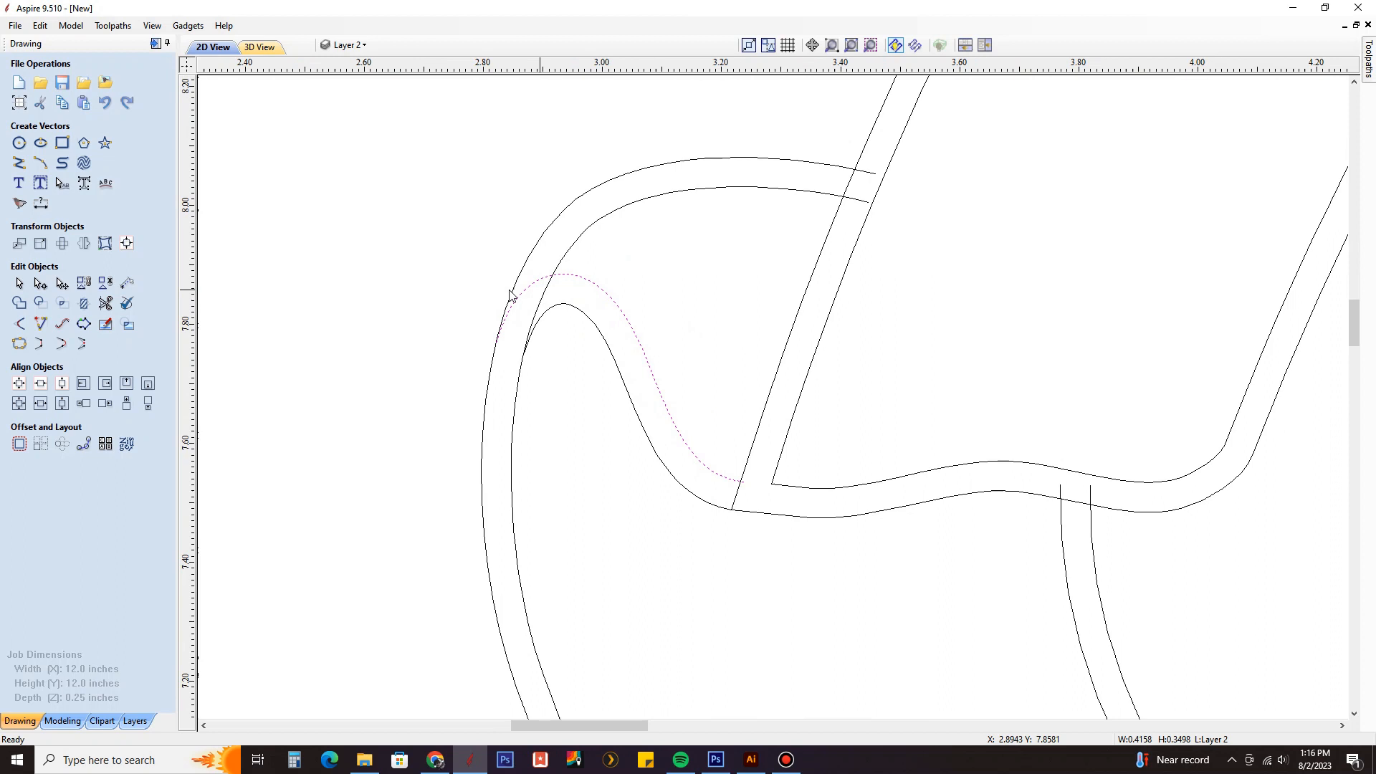
left_click(106, 304)
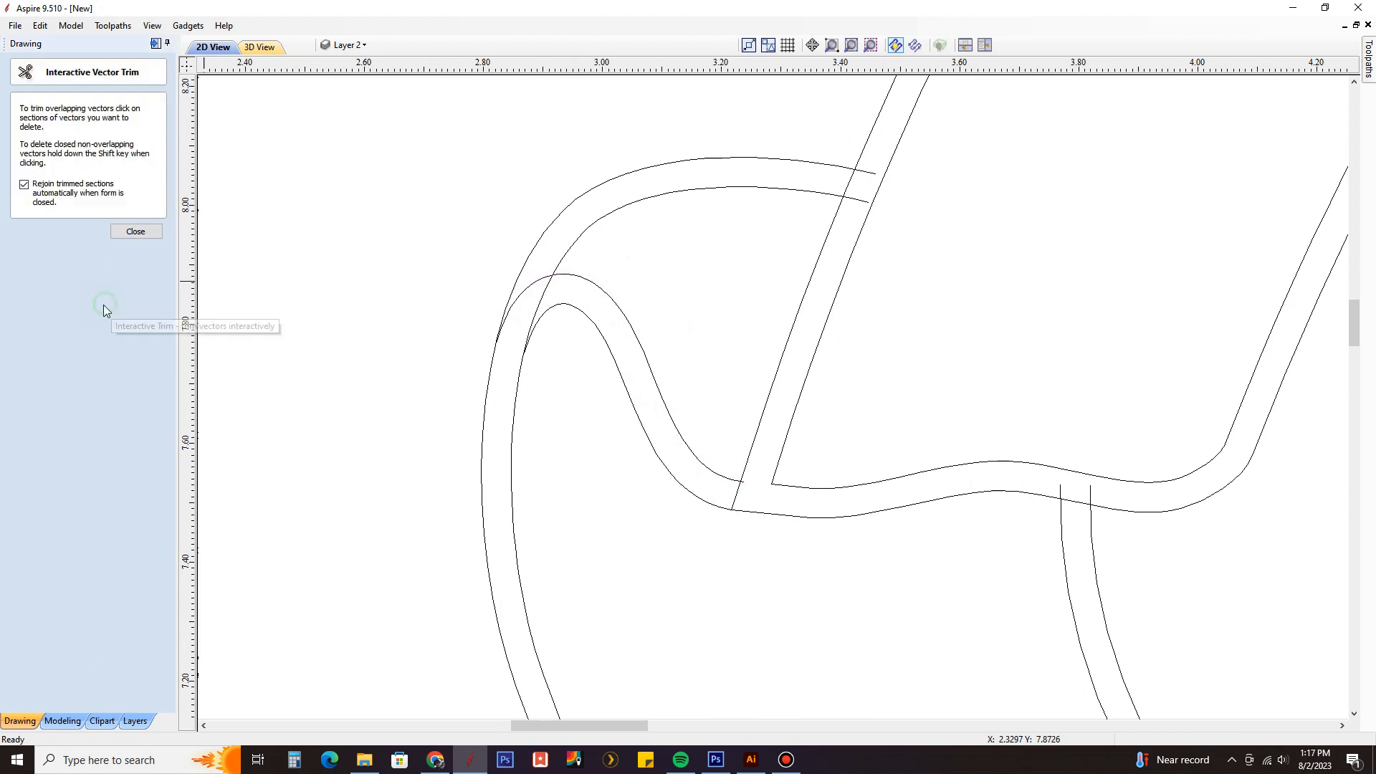
scroll(566, 288, "up", 5)
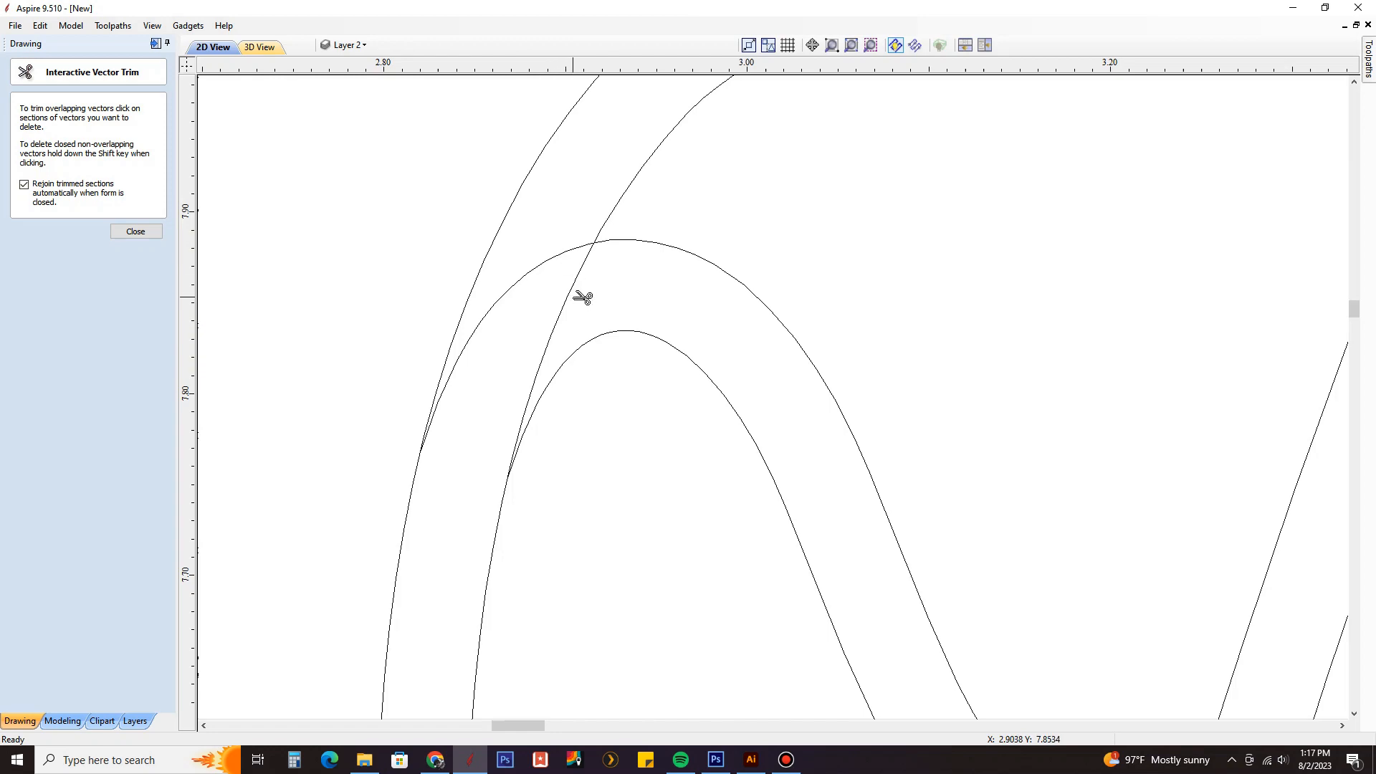
left_click(580, 297)
left_click(558, 265)
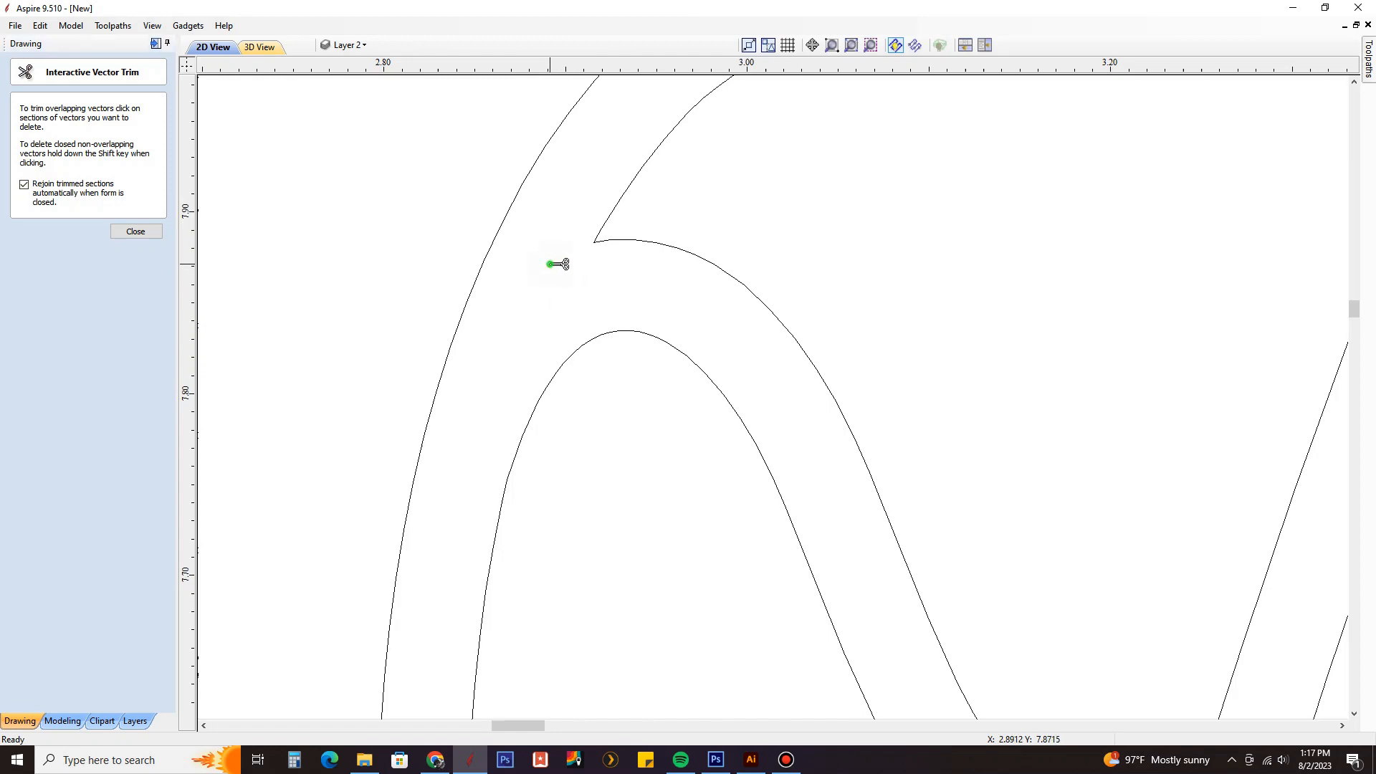
scroll(523, 267, "down", 10)
left_click(135, 231)
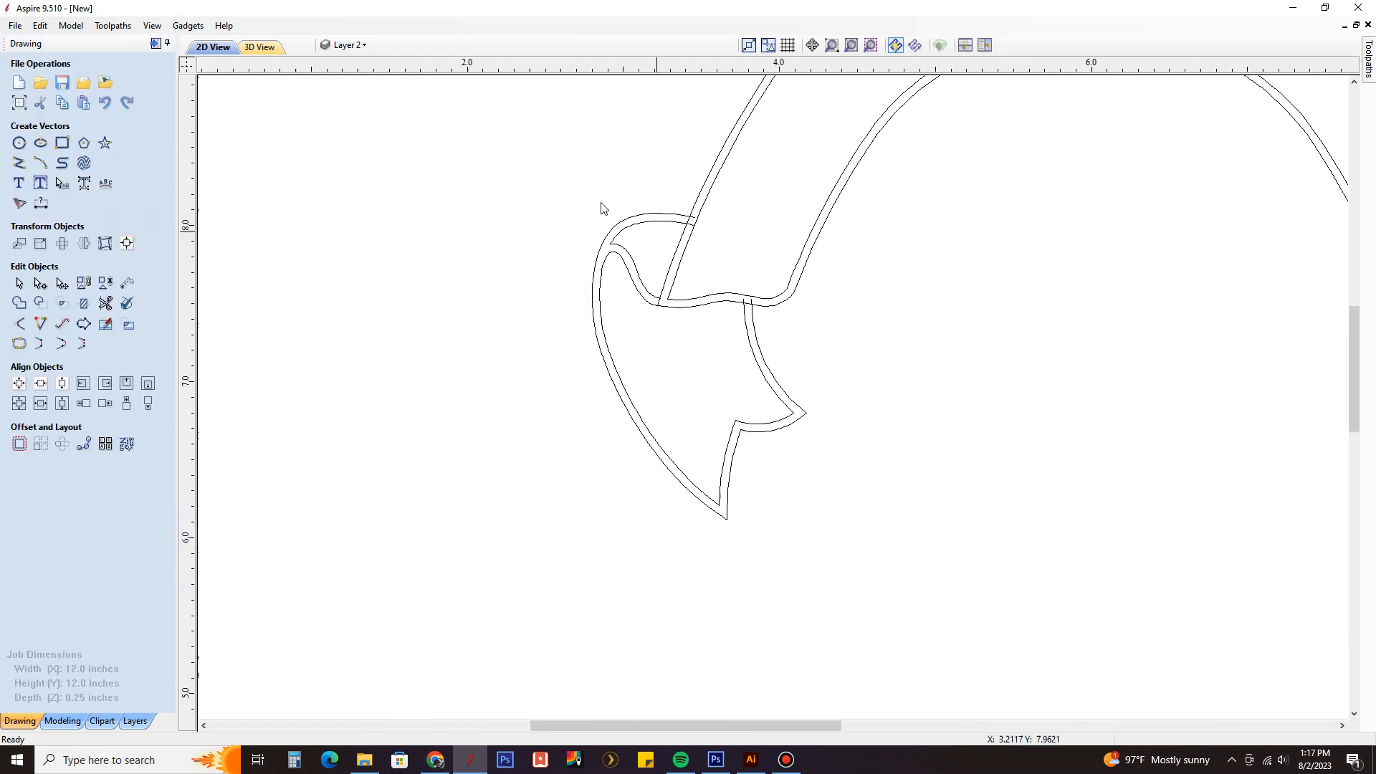
Mirror the whole left ribbon end horizontally about the job center, creating a mirrored copy.
scroll(749, 297, "up", 6)
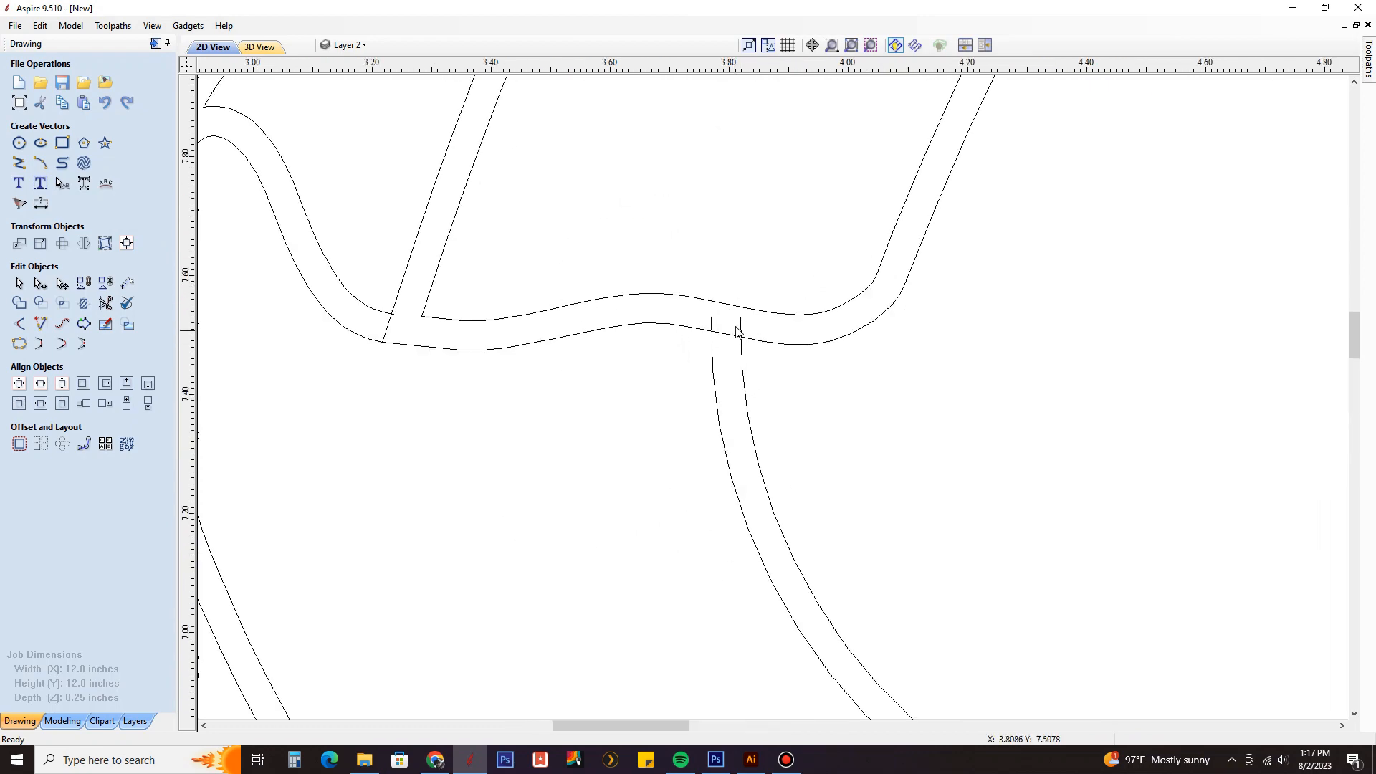
scroll(738, 322, "down", 3)
scroll(700, 316, "up", 3)
scroll(703, 328, "down", 5)
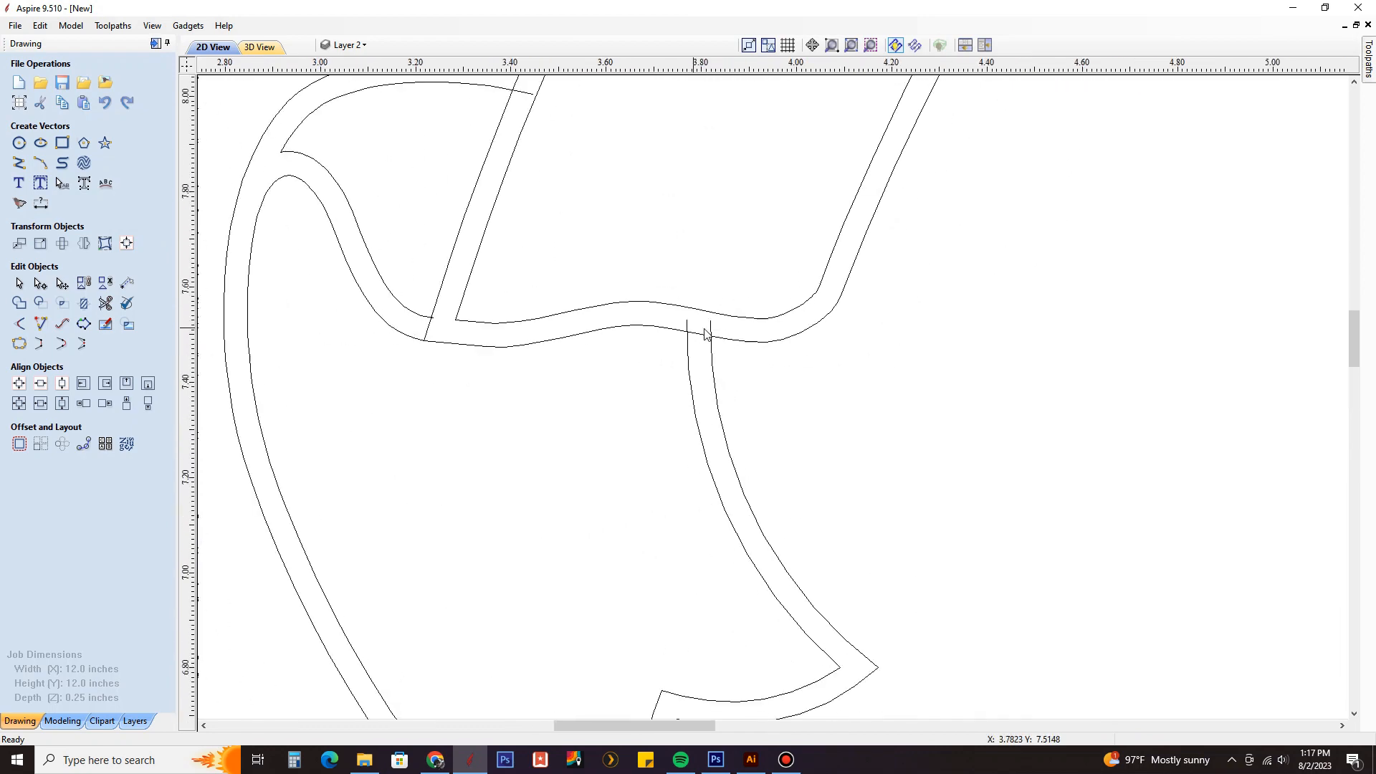
left_click_drag(462, 181, 860, 649)
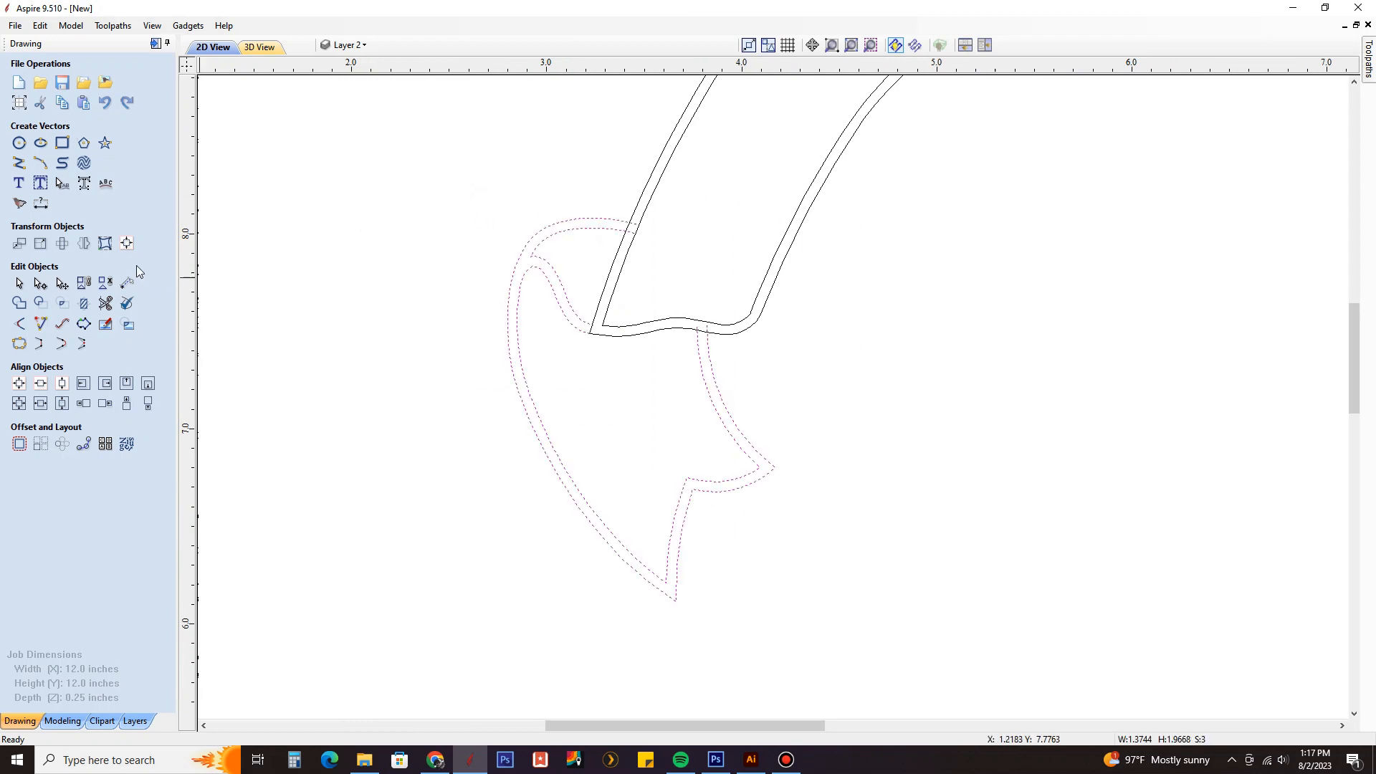
left_click(85, 244)
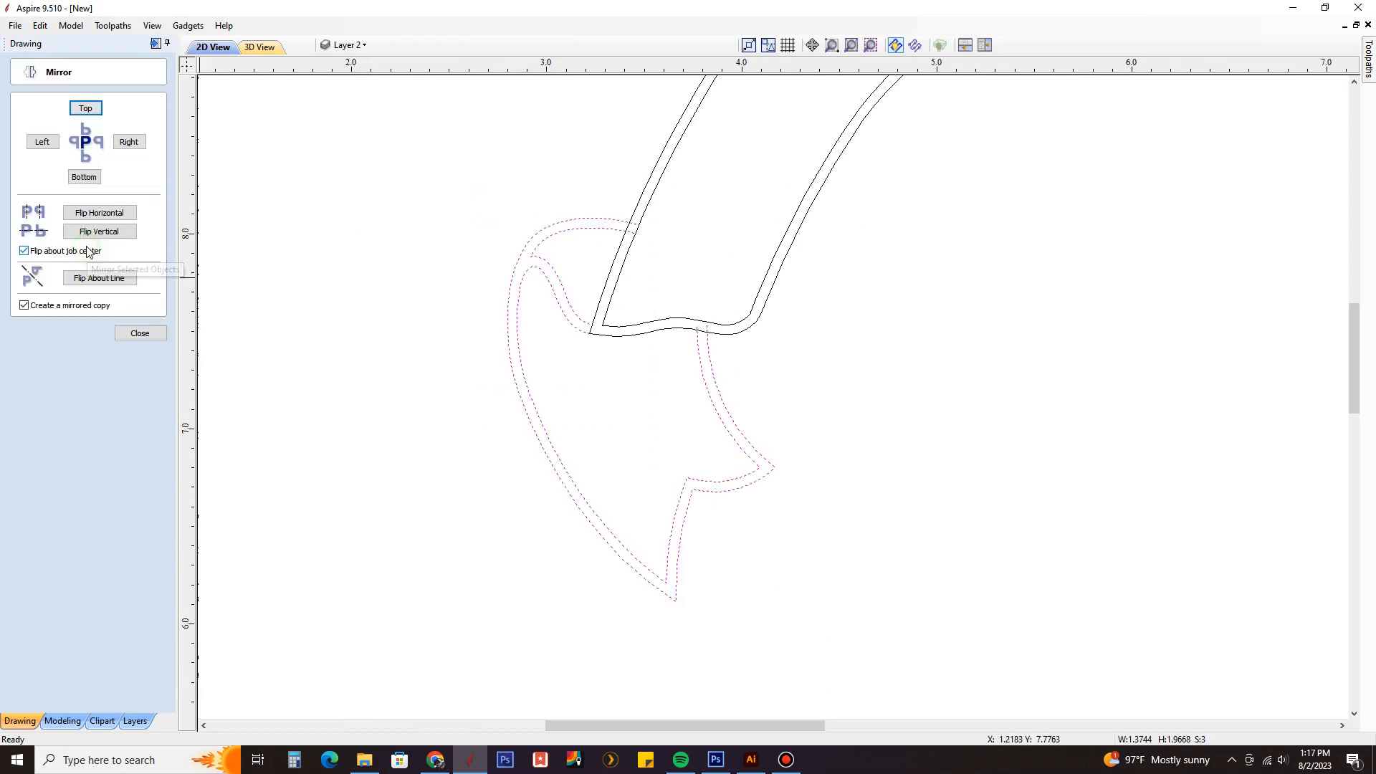
left_click(122, 213)
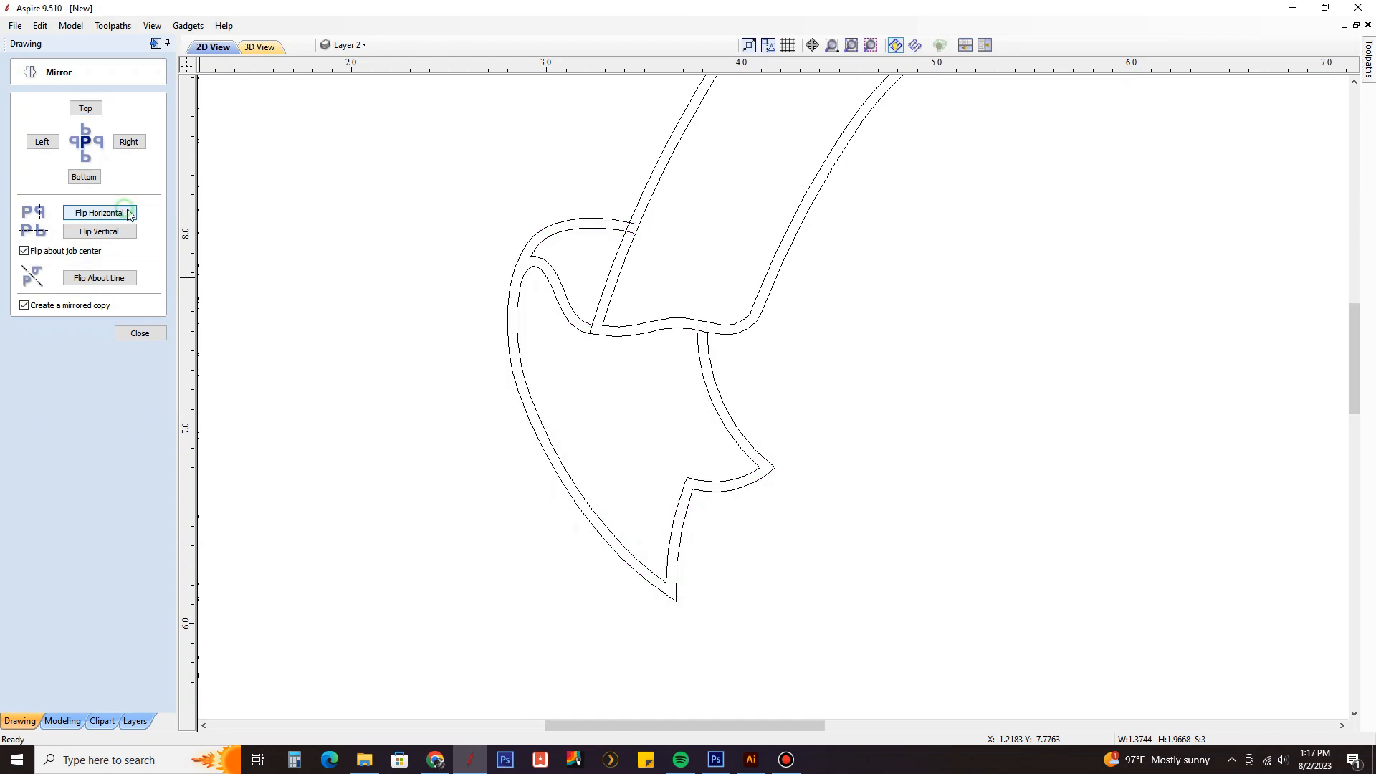
left_click(143, 333)
key("F3")
Trim the right ribbon tail's inner edges and the banner segment between them at the banner's lower edge.
scroll(770, 327, "up", 4)
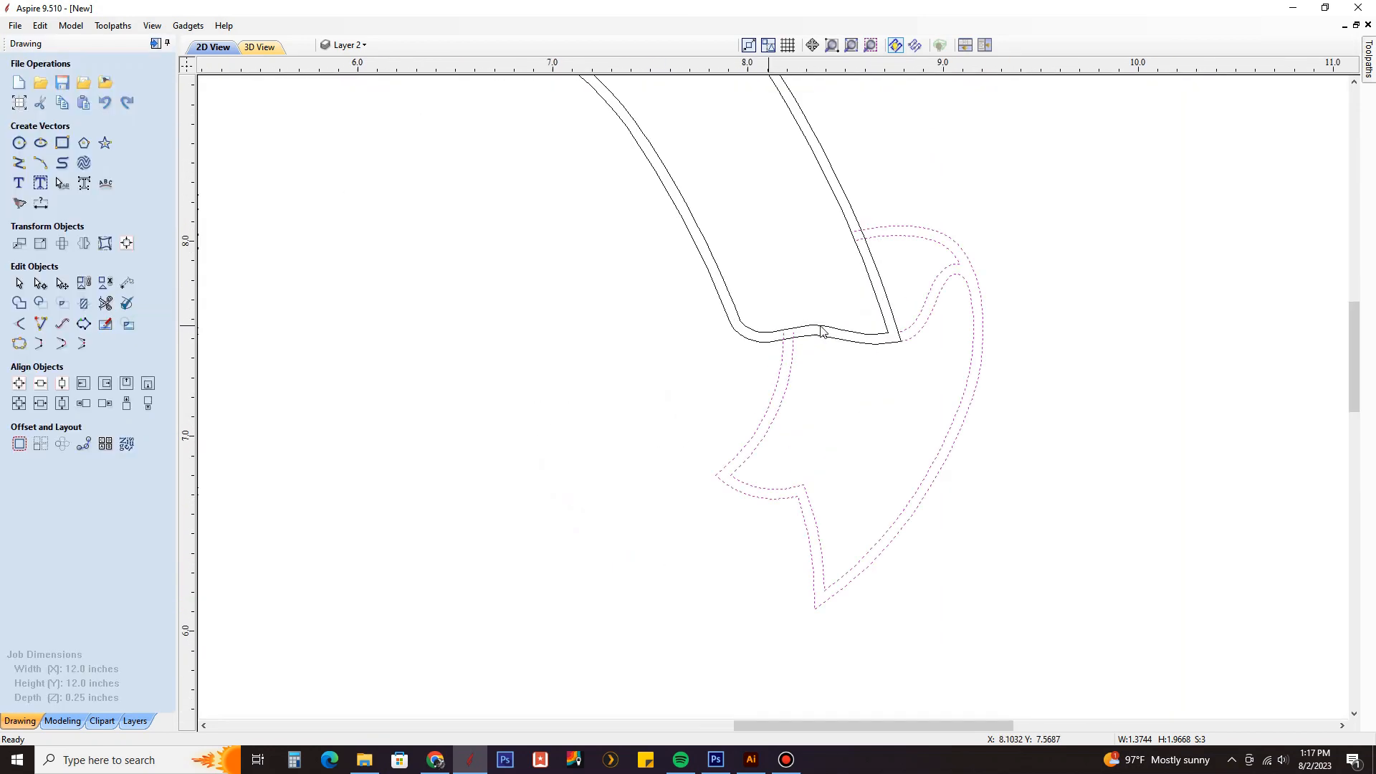
left_click(106, 303)
scroll(786, 342, "up", 5)
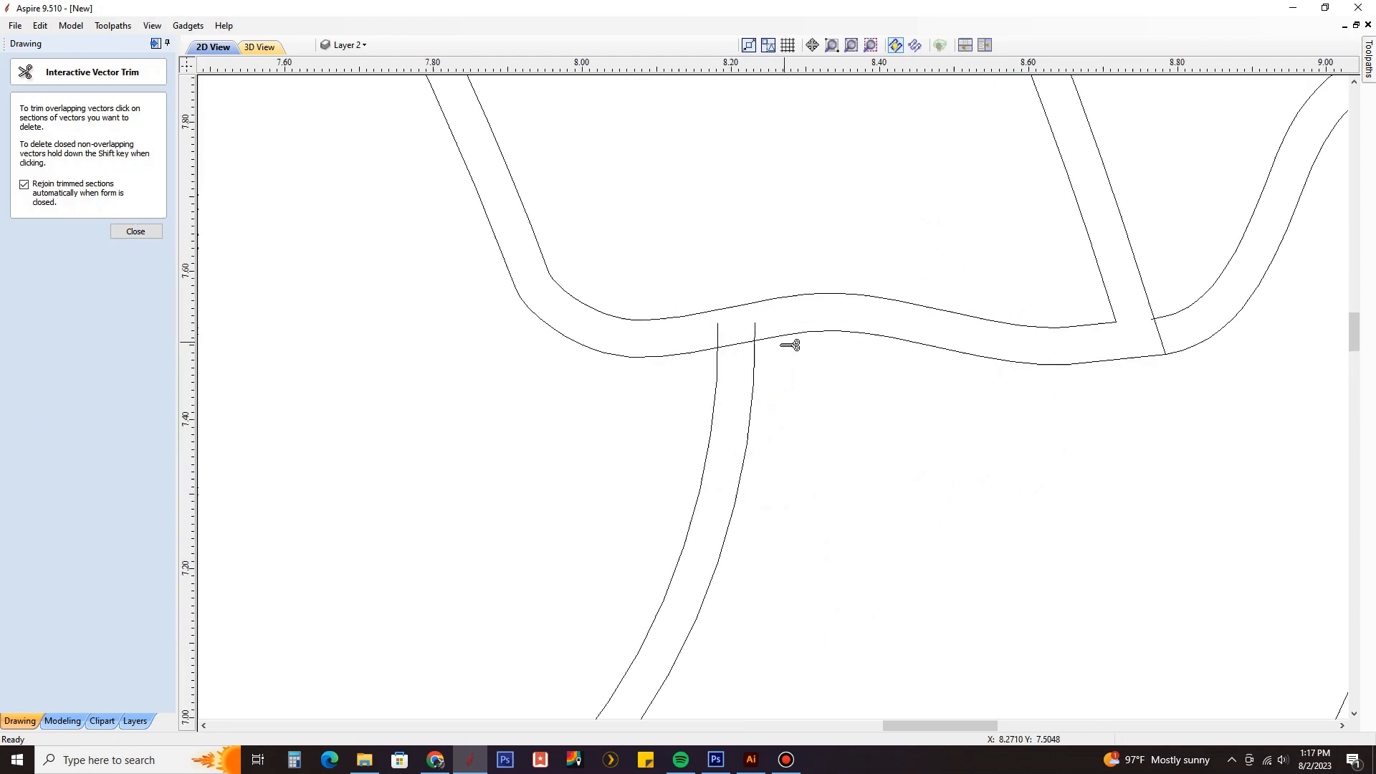
scroll(875, 298, "down", 3)
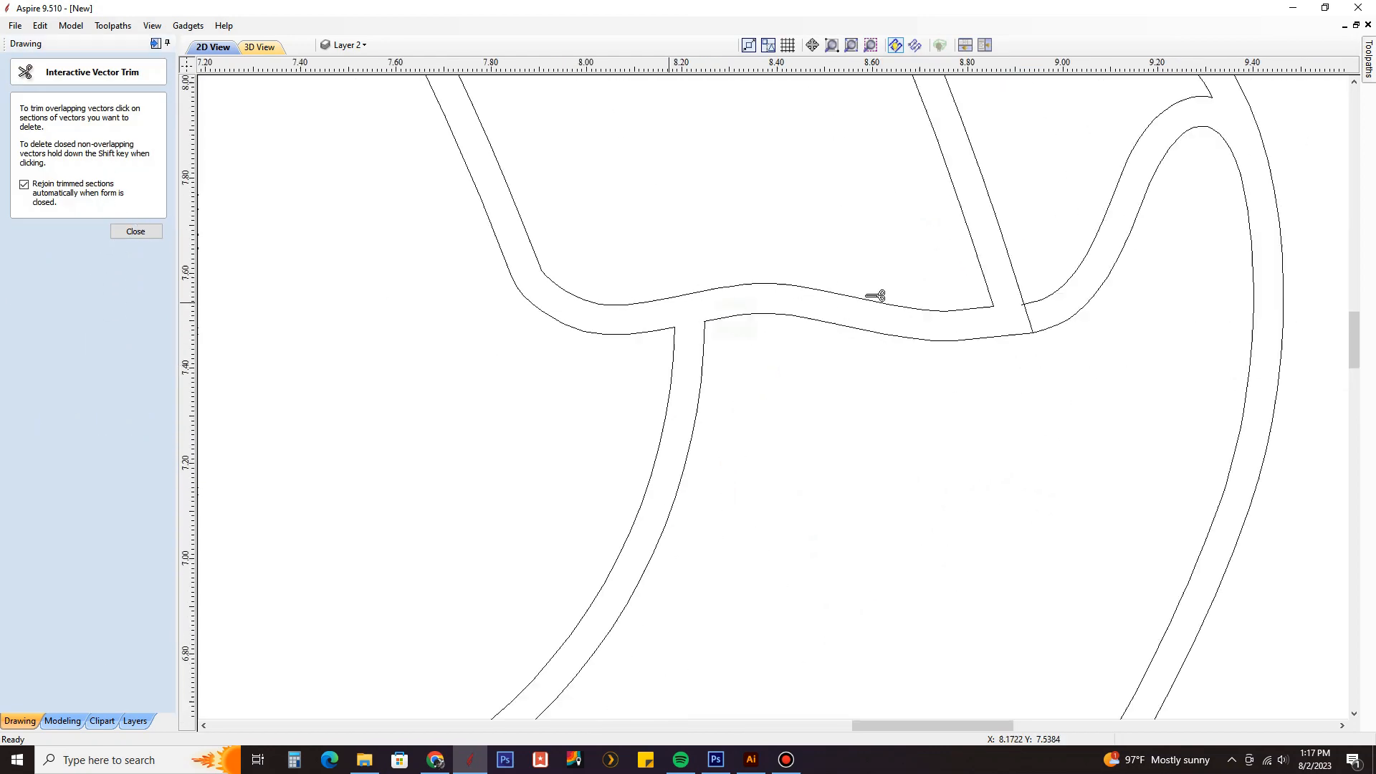
Trim the right ribbon's overlaps with the banner at its outer lower corner and at the upper fold.
scroll(961, 304, "up", 4)
left_click(947, 322)
scroll(960, 287, "down", 3)
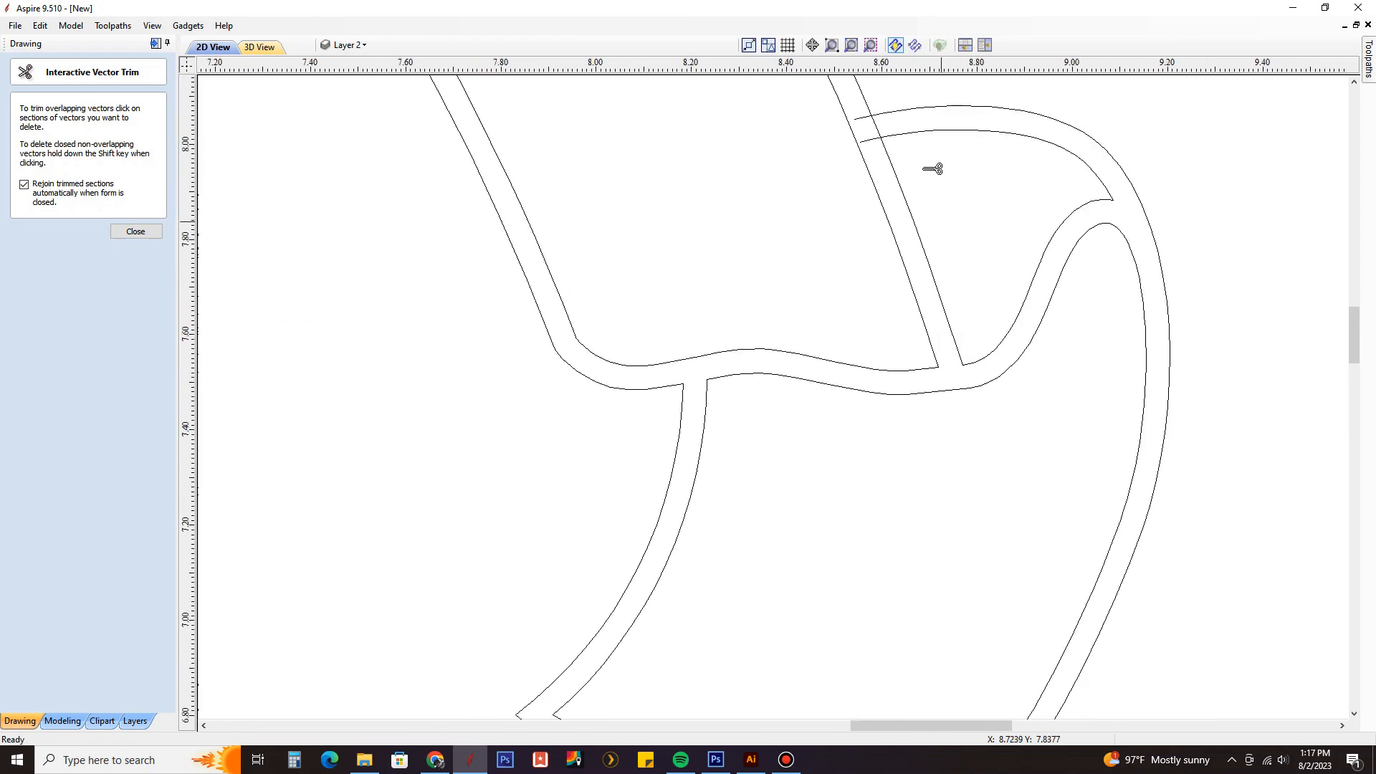
scroll(903, 158, "up", 2)
left_click(882, 128)
scroll(985, 238, "down", 5)
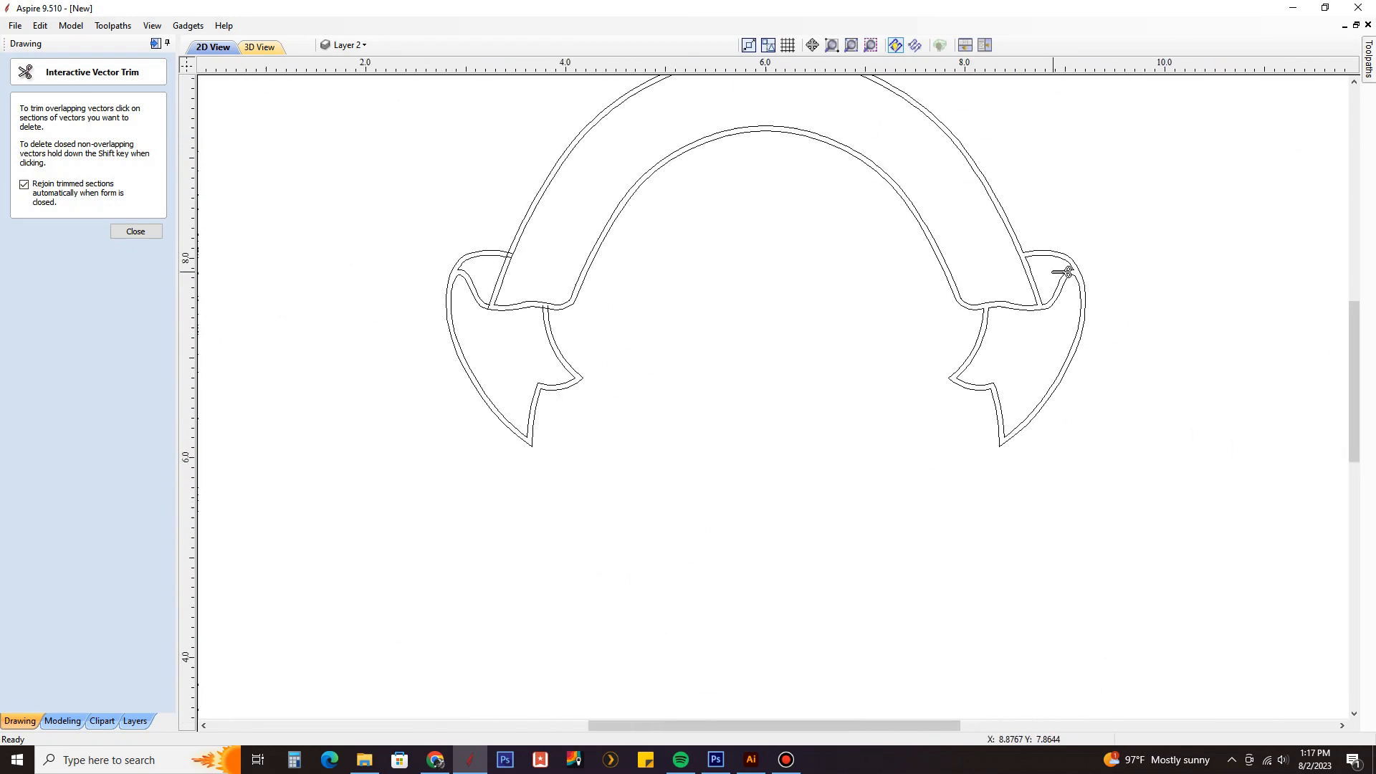
Trim the left ribbon tail's overlaps at the banner's lower edge and the banner's excess line at its outer corner.
scroll(544, 307, "up", 5)
left_click(594, 305)
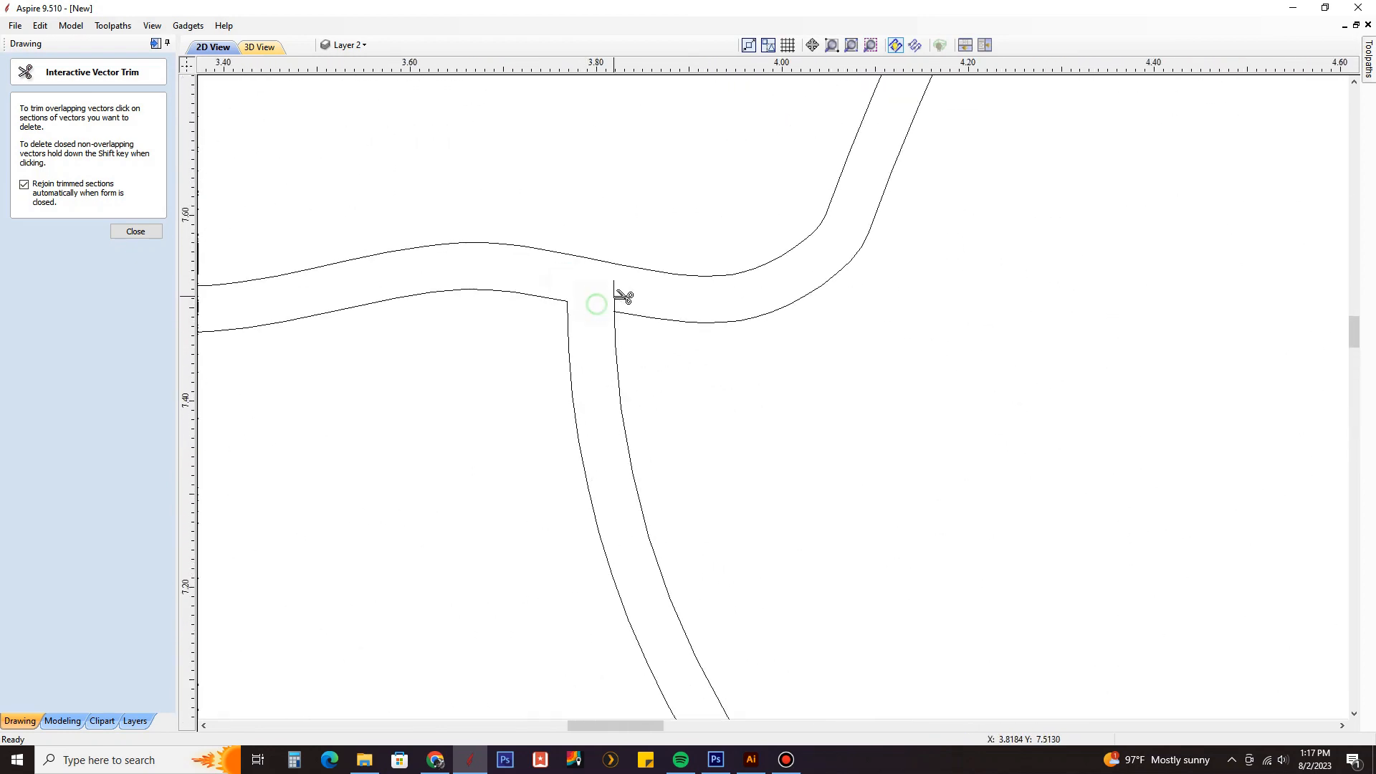
left_click(613, 294)
scroll(749, 309, "down", 5)
scroll(529, 306, "up", 6)
left_click(536, 295)
scroll(564, 271, "down", 4)
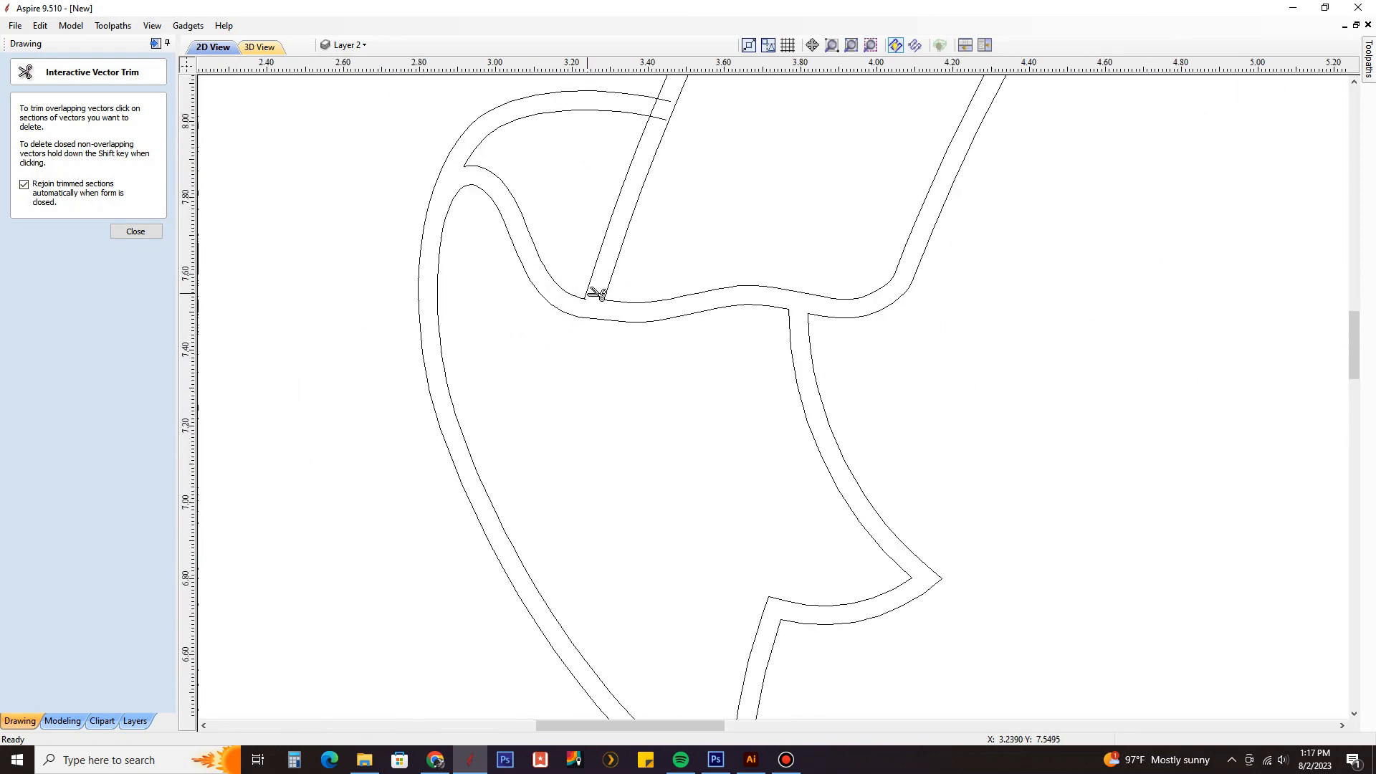
scroll(599, 295, "up", 5)
middle_click_drag(644, 326, 702, 464)
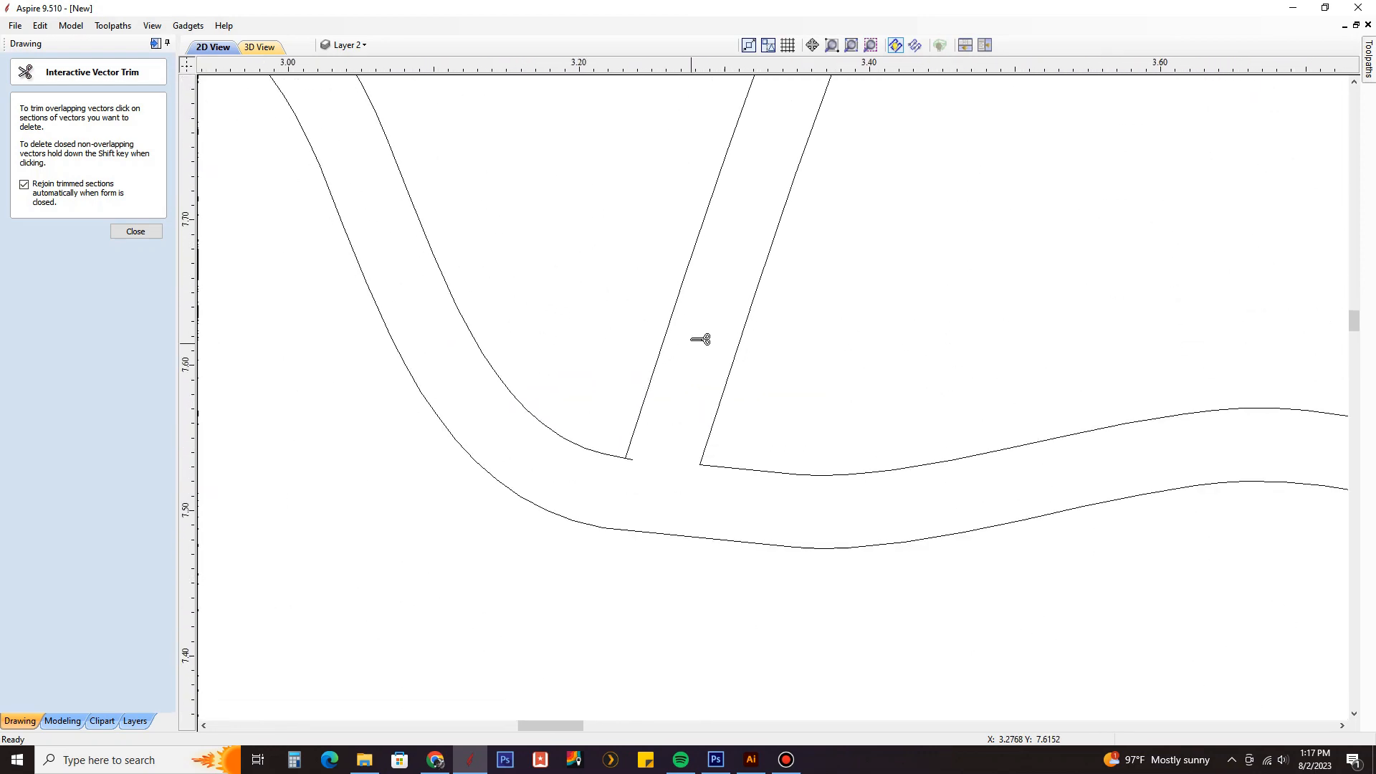
scroll(689, 394, "down", 3)
scroll(667, 424, "up", 7)
left_click(704, 269)
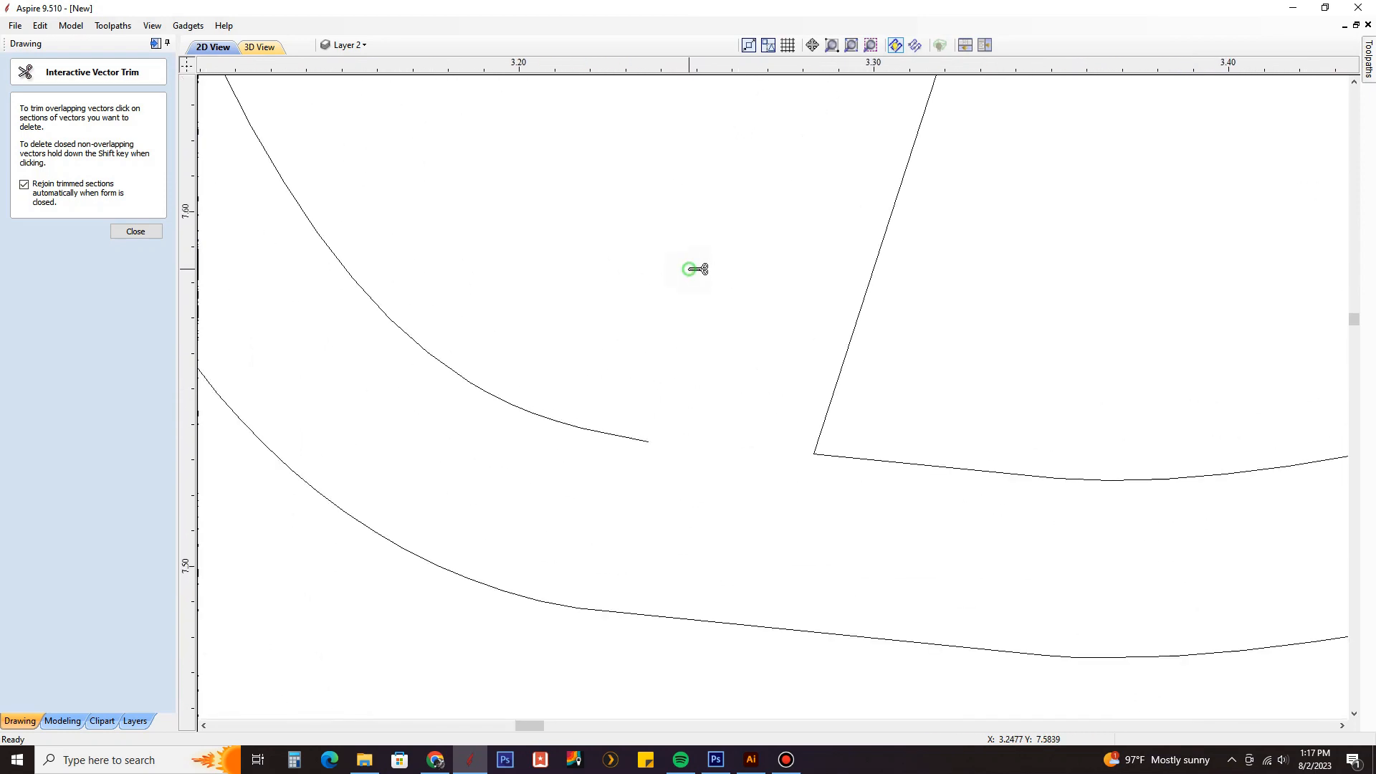
scroll(695, 387, "down", 12)
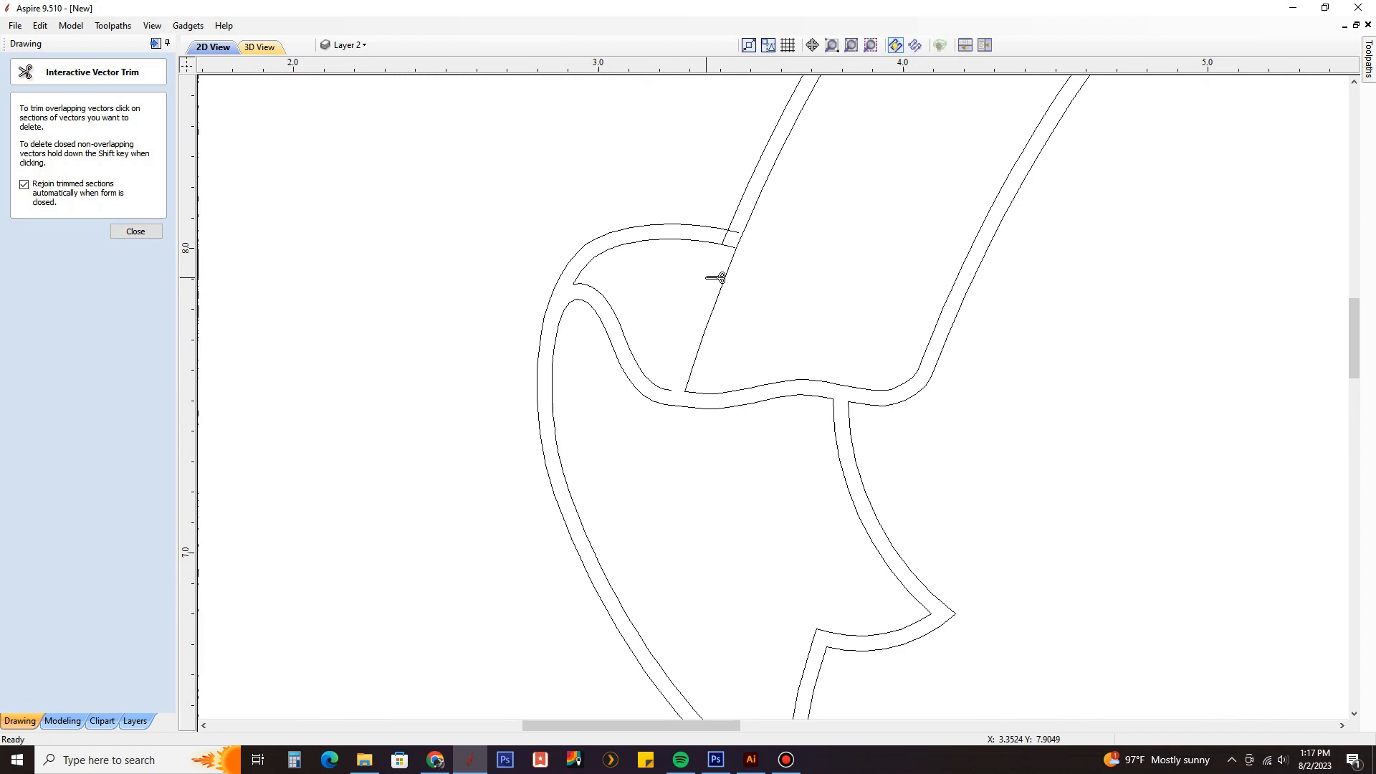
Trim the left fold curve's short end that sticks out past the banner's outer edge near the lower corner.
scroll(680, 393, "up", 12)
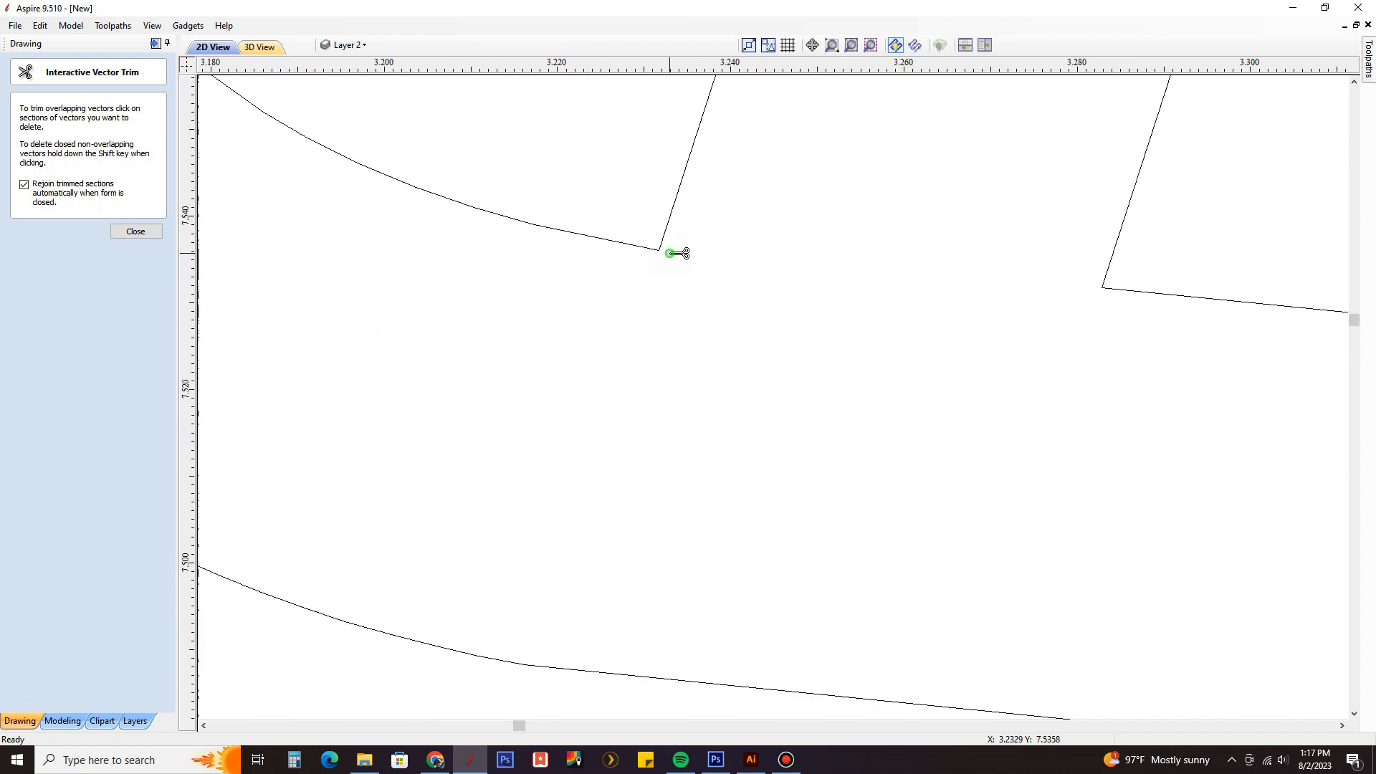
left_click(682, 255)
scroll(653, 444, "down", 10)
Trim the left ribbon's upper fold lines where they cross the banner's outer edge, removing the edge segment between them.
scroll(716, 207, "up", 6)
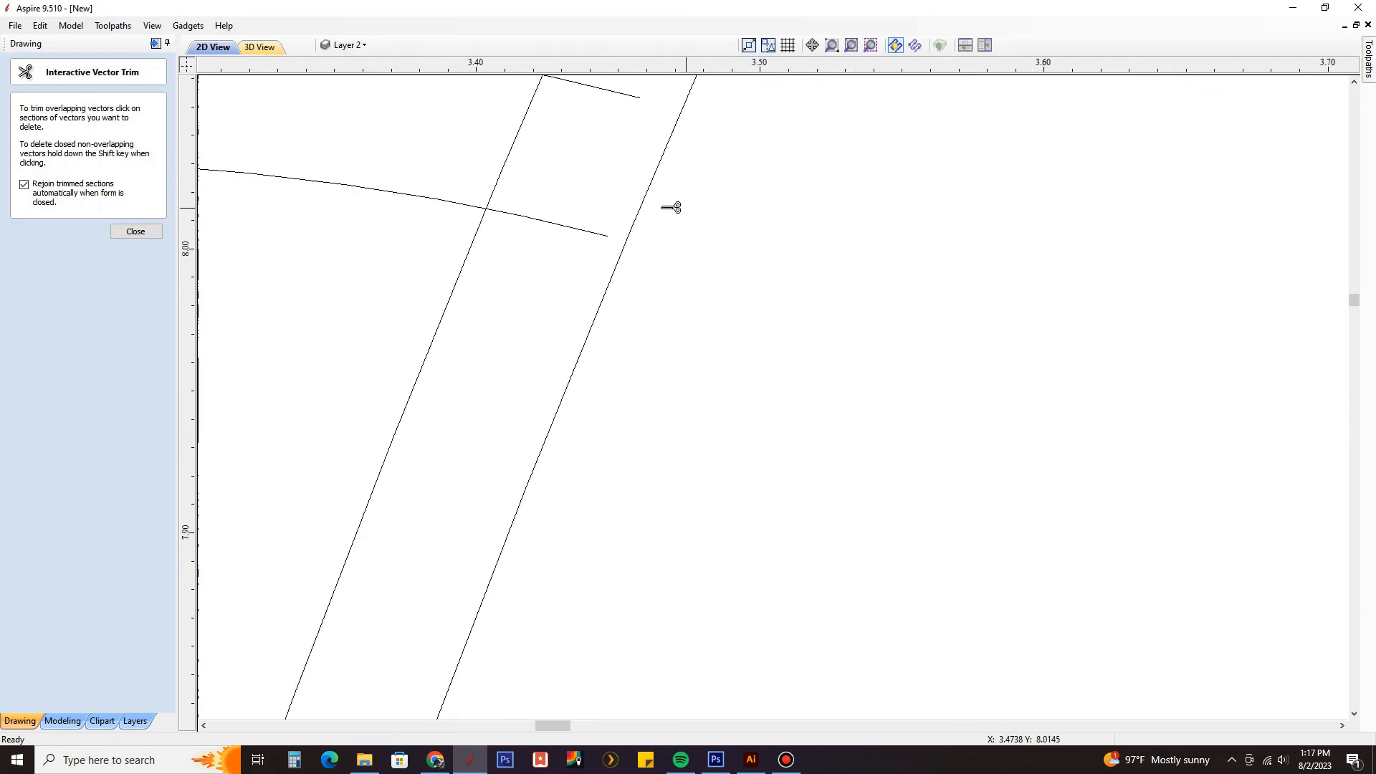
left_click(518, 211)
left_click(505, 173)
scroll(631, 315, "down", 3)
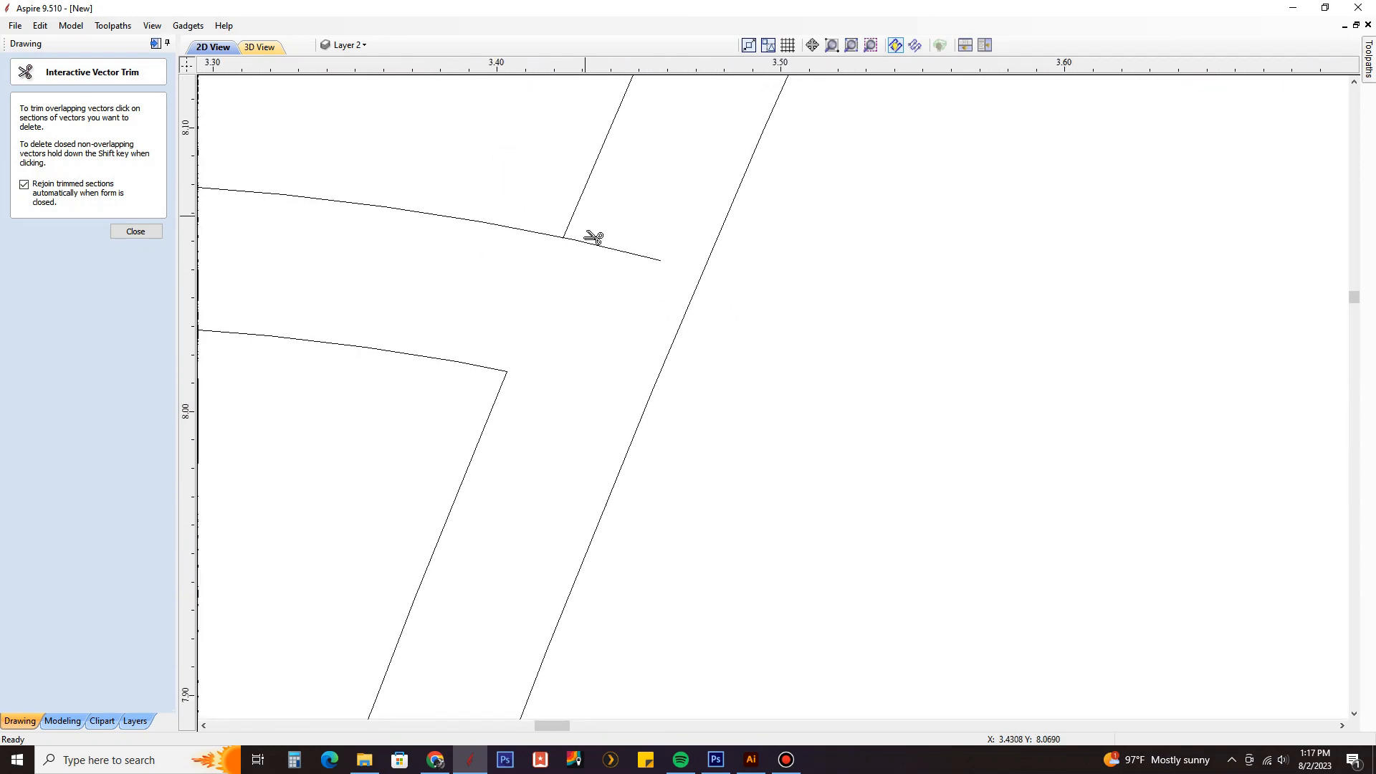
left_click(593, 238)
scroll(593, 239, "down", 2)
left_click(135, 230)
scroll(688, 308, "down", 8)
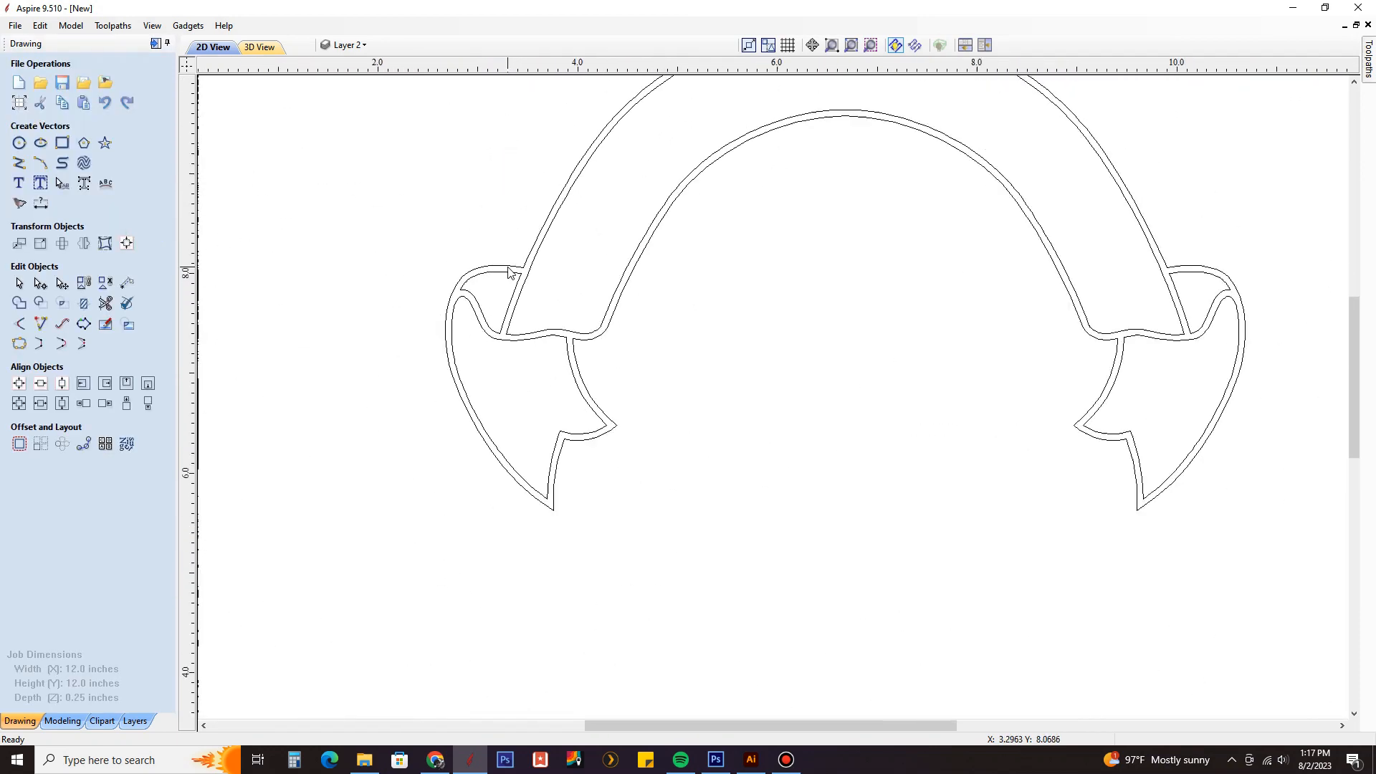
Show the Bitmap Layer to compare the traced banner and both ribbon ends with the badge image.
scroll(681, 305, "down", 2)
scroll(677, 287, "up", 3)
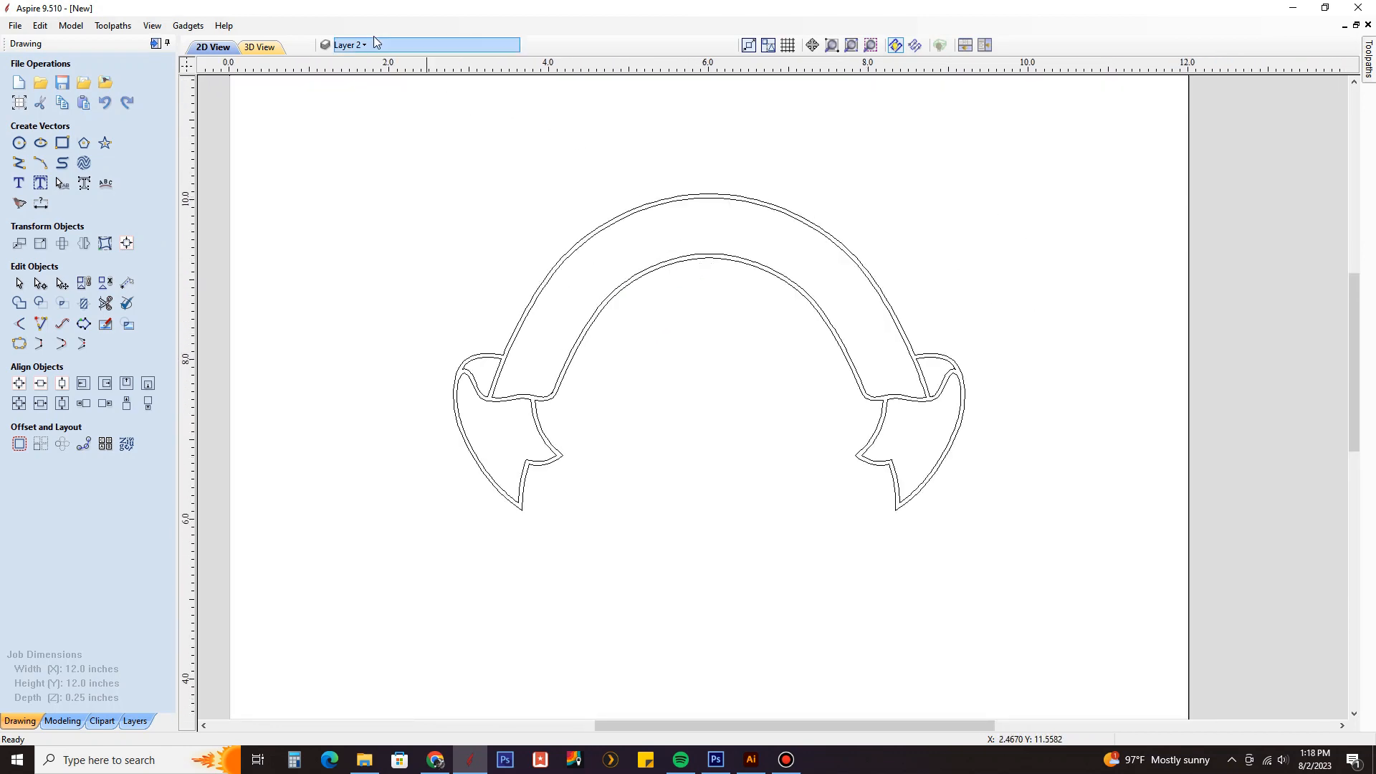
left_click(352, 44)
left_click(344, 68)
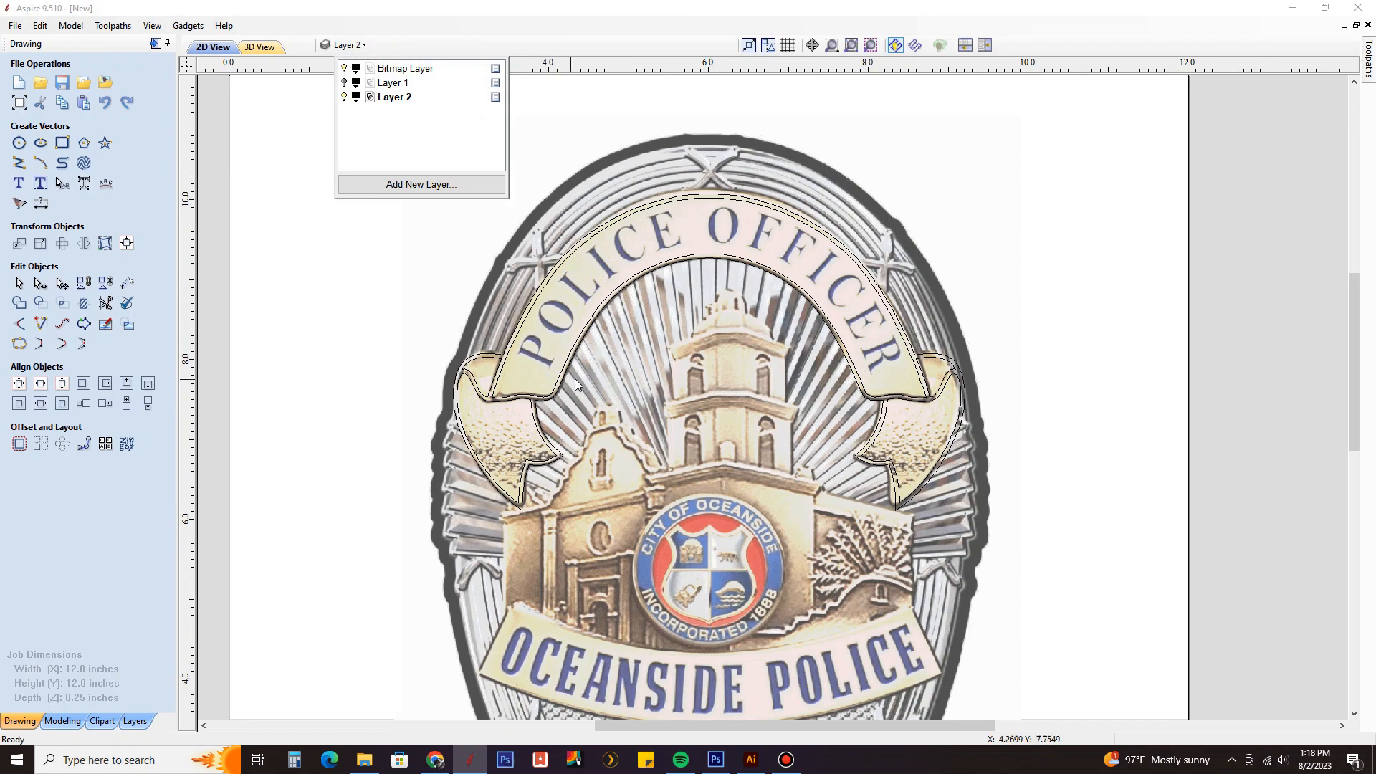
scroll(609, 380, "down", 3)
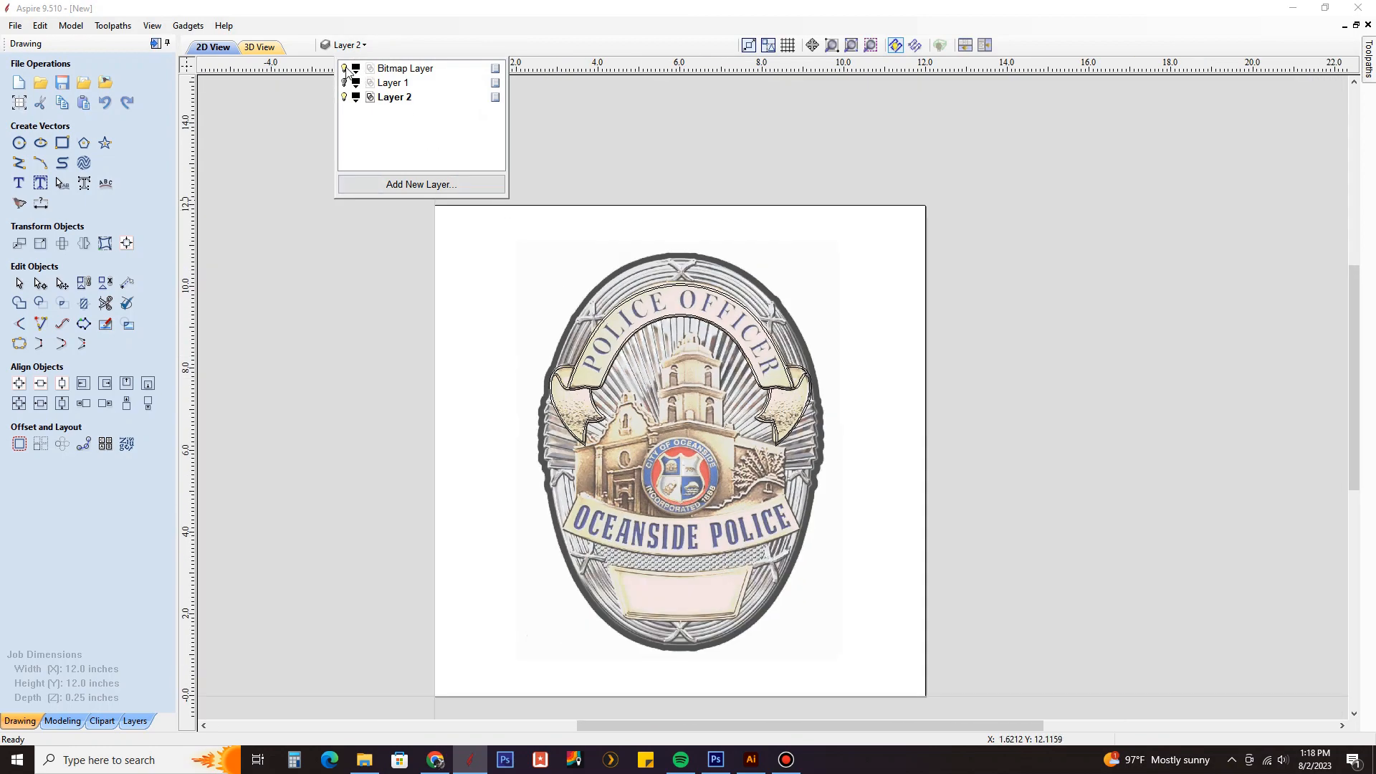
Hide the Bitmap Layer and make Layer 1 visible so the lower banner's vectors show alongside the upper ribbon.
left_click(344, 69)
left_click(344, 84)
left_click(670, 448)
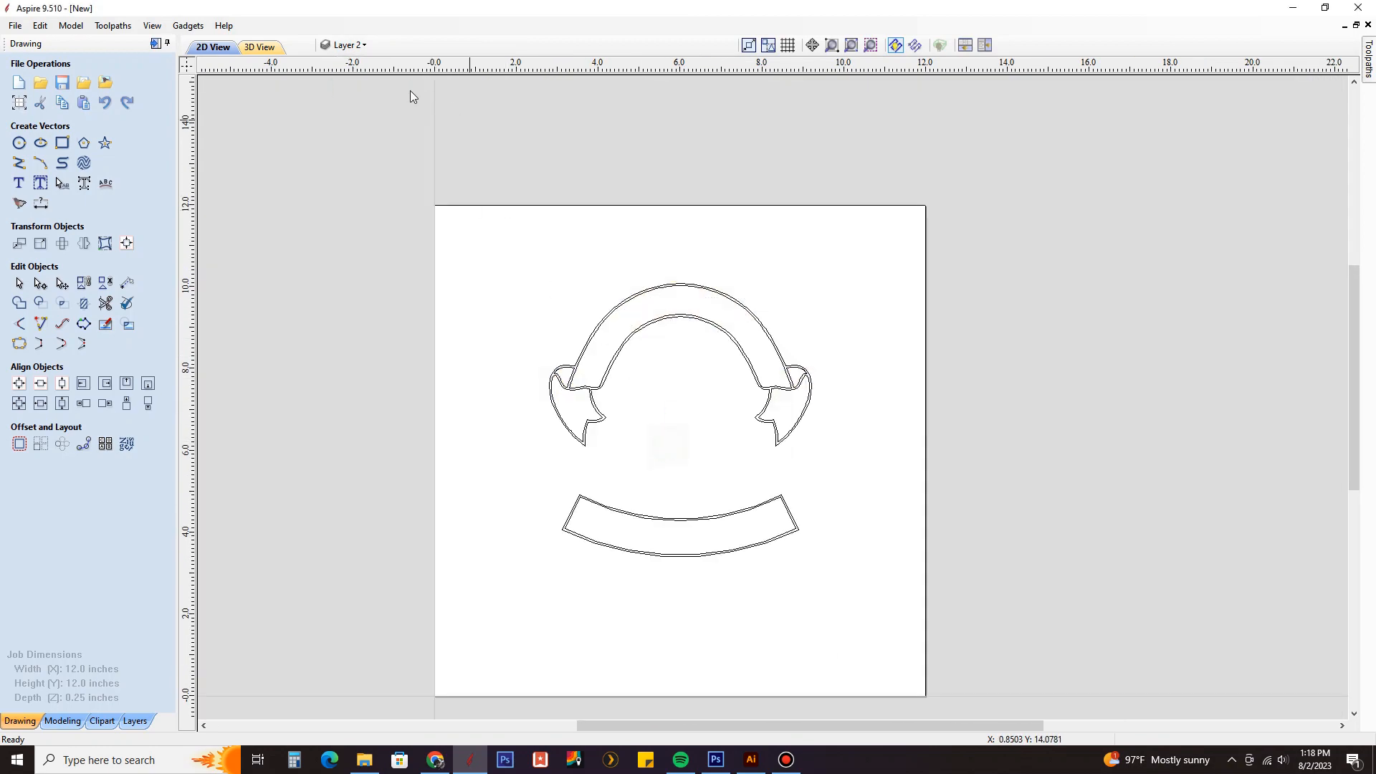
left_click(347, 45)
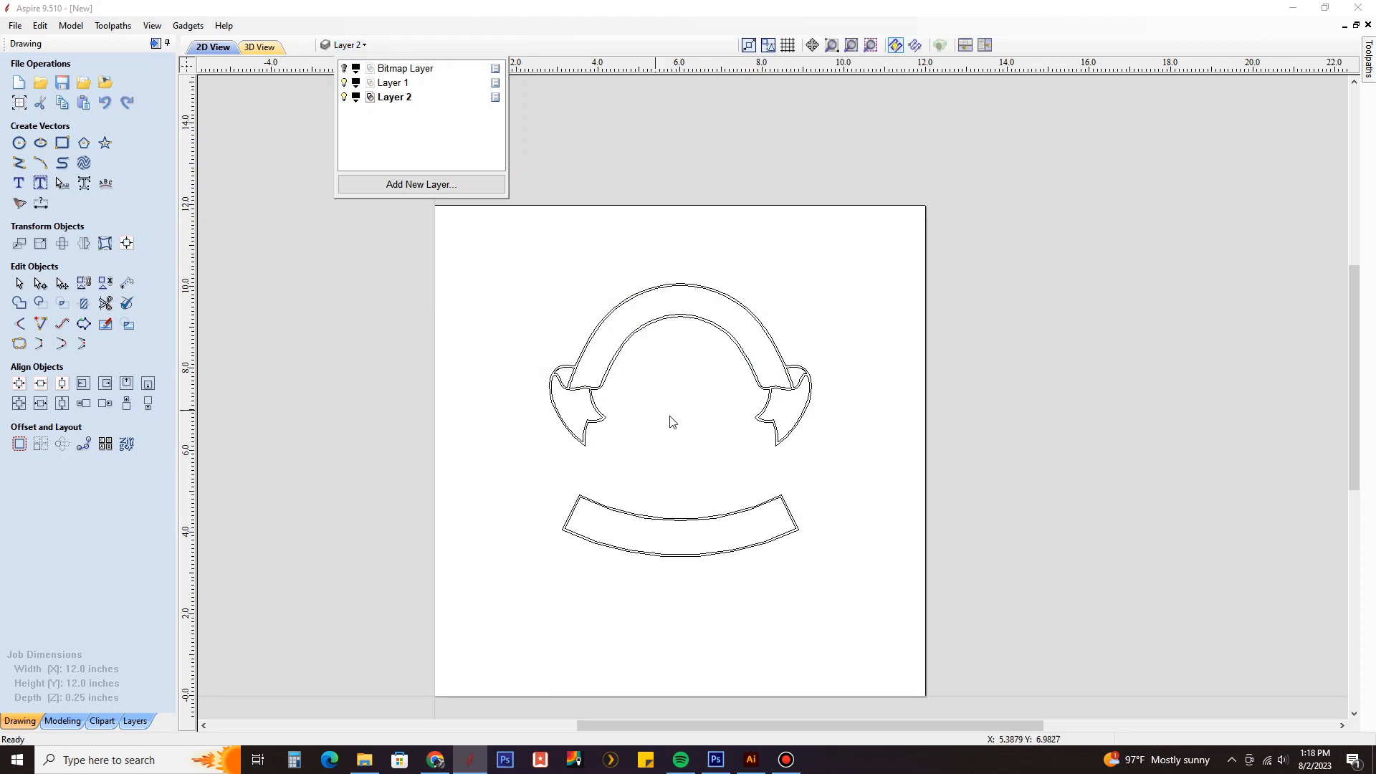
left_click(681, 438)
scroll(709, 382, "up", 2)
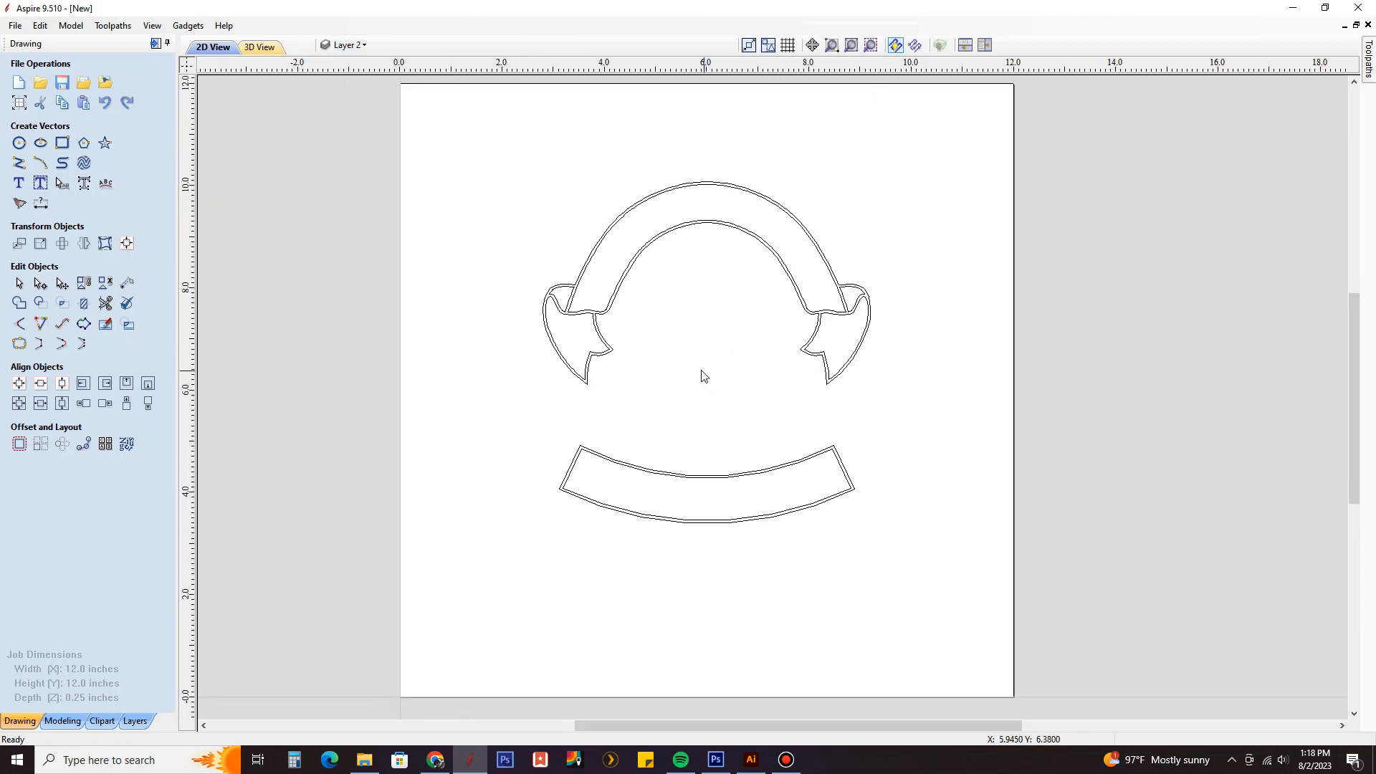
scroll(713, 401, "down", 1)
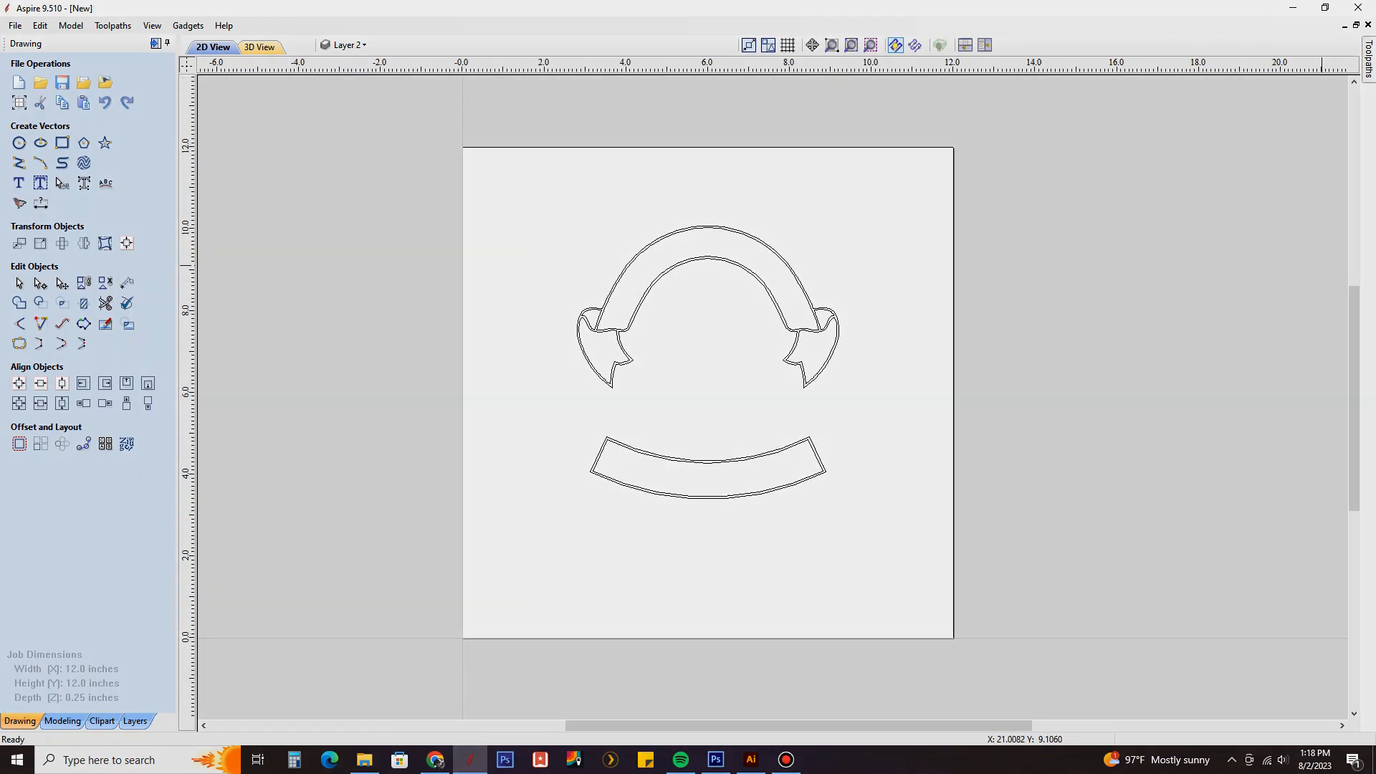